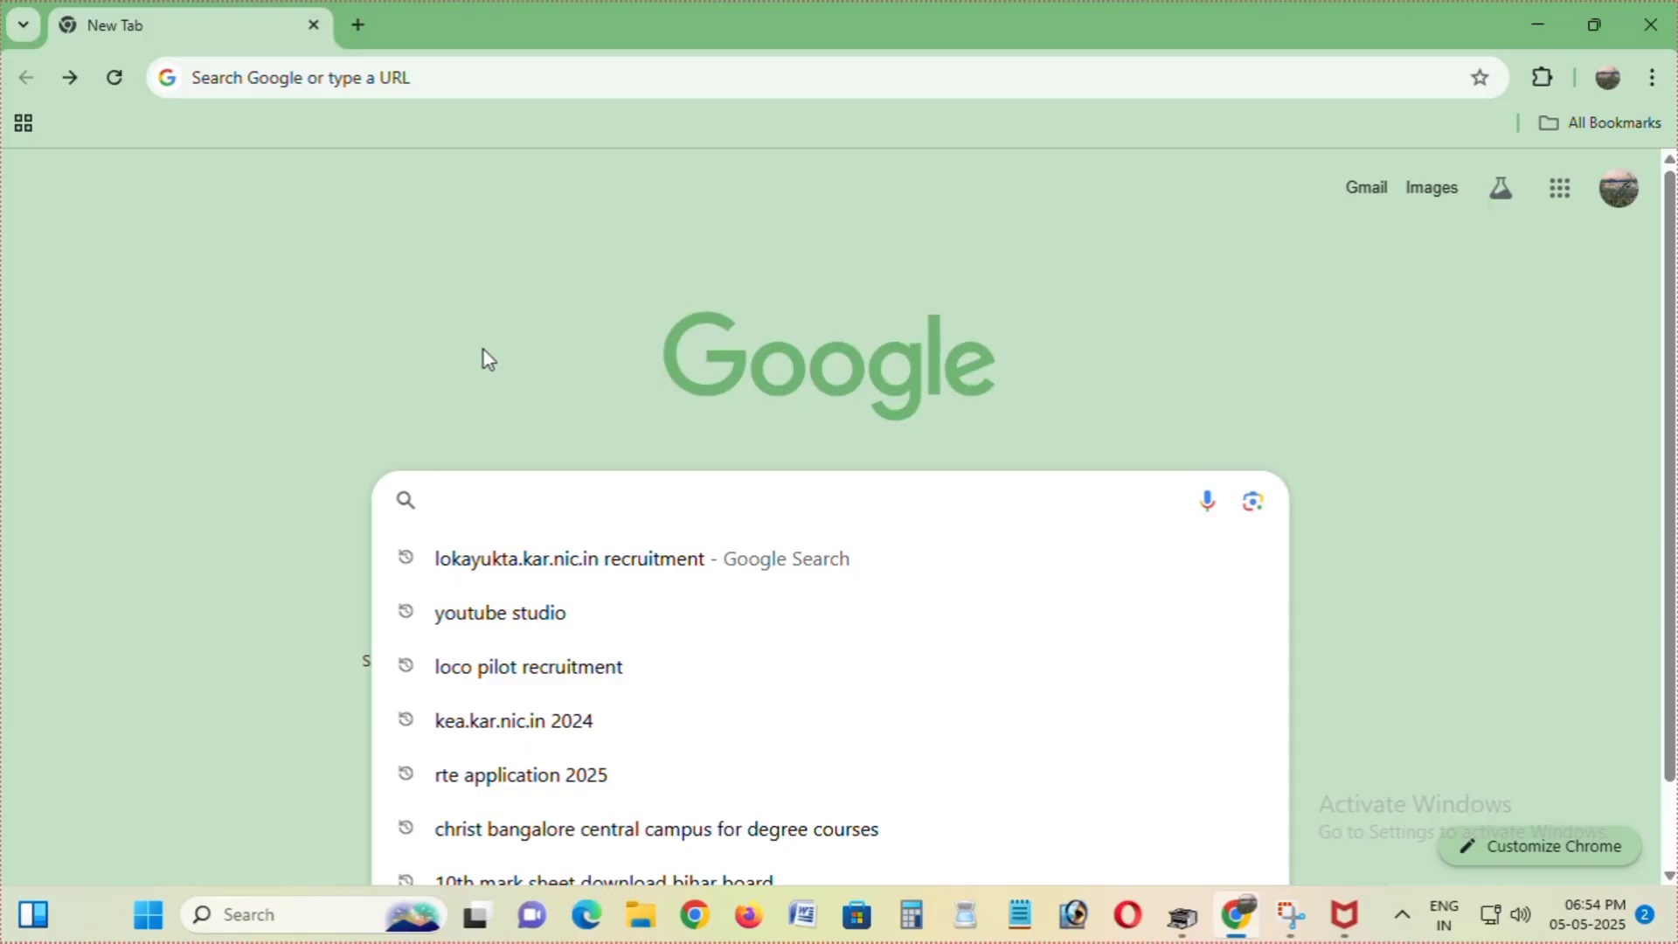
Step: Search Google for 'loco pilot recruitment 2025' and scroll down to the rrbapply.gov.in result
{"action": "type", "text": "loco"}
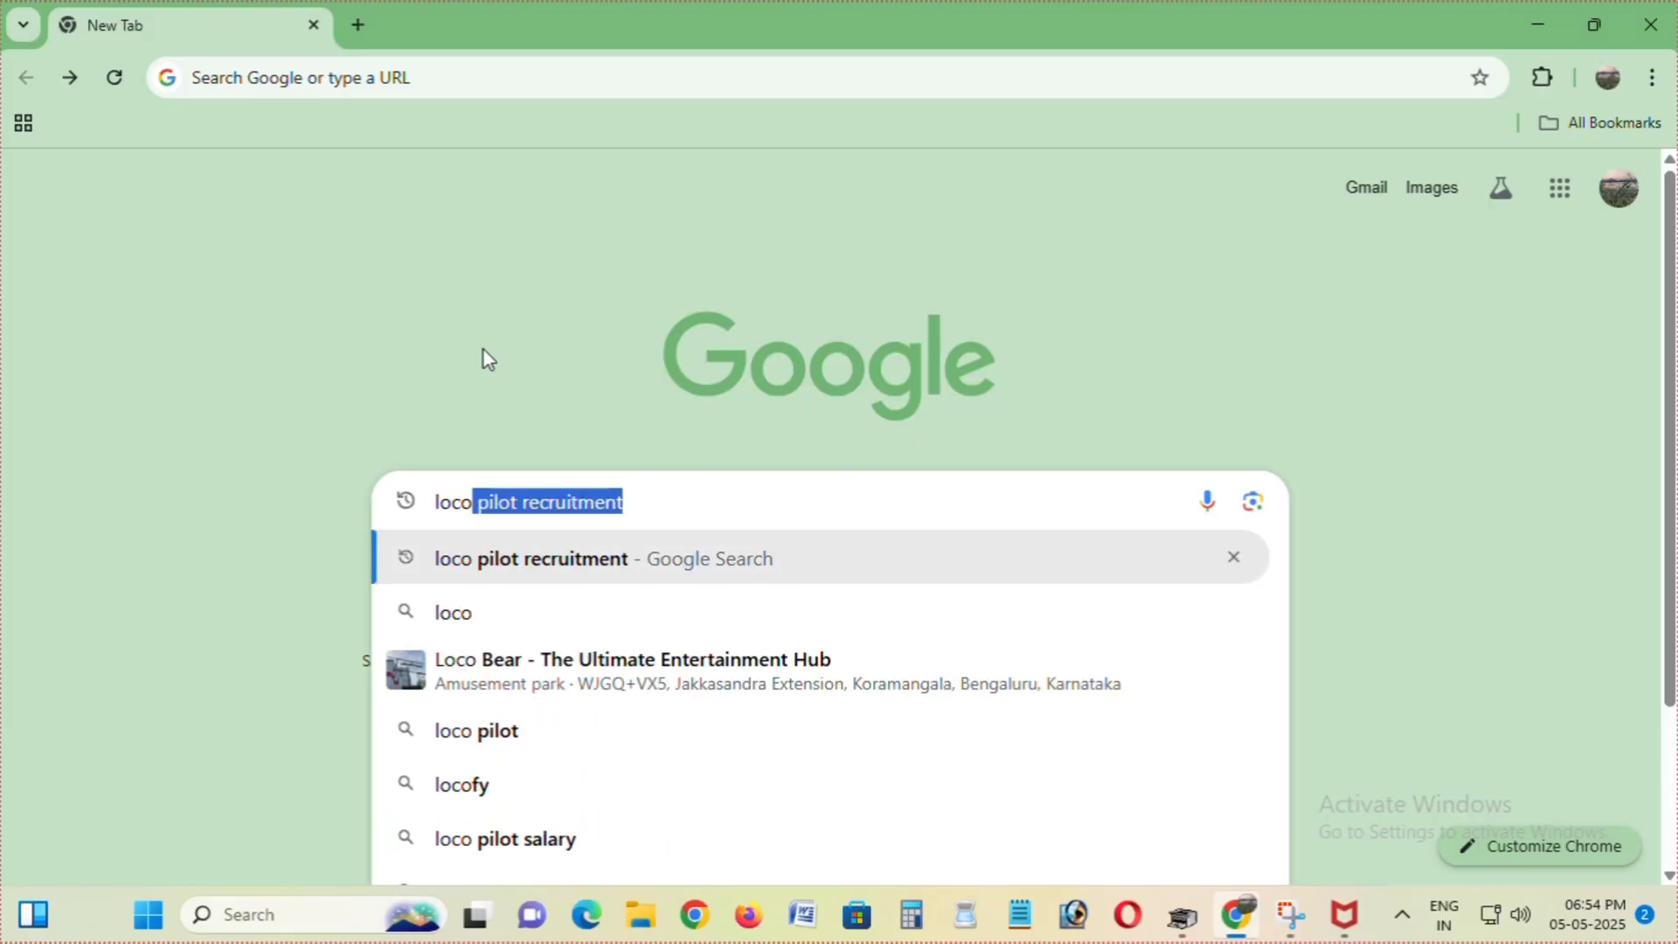
{"action": "type", "text": " pilot"}
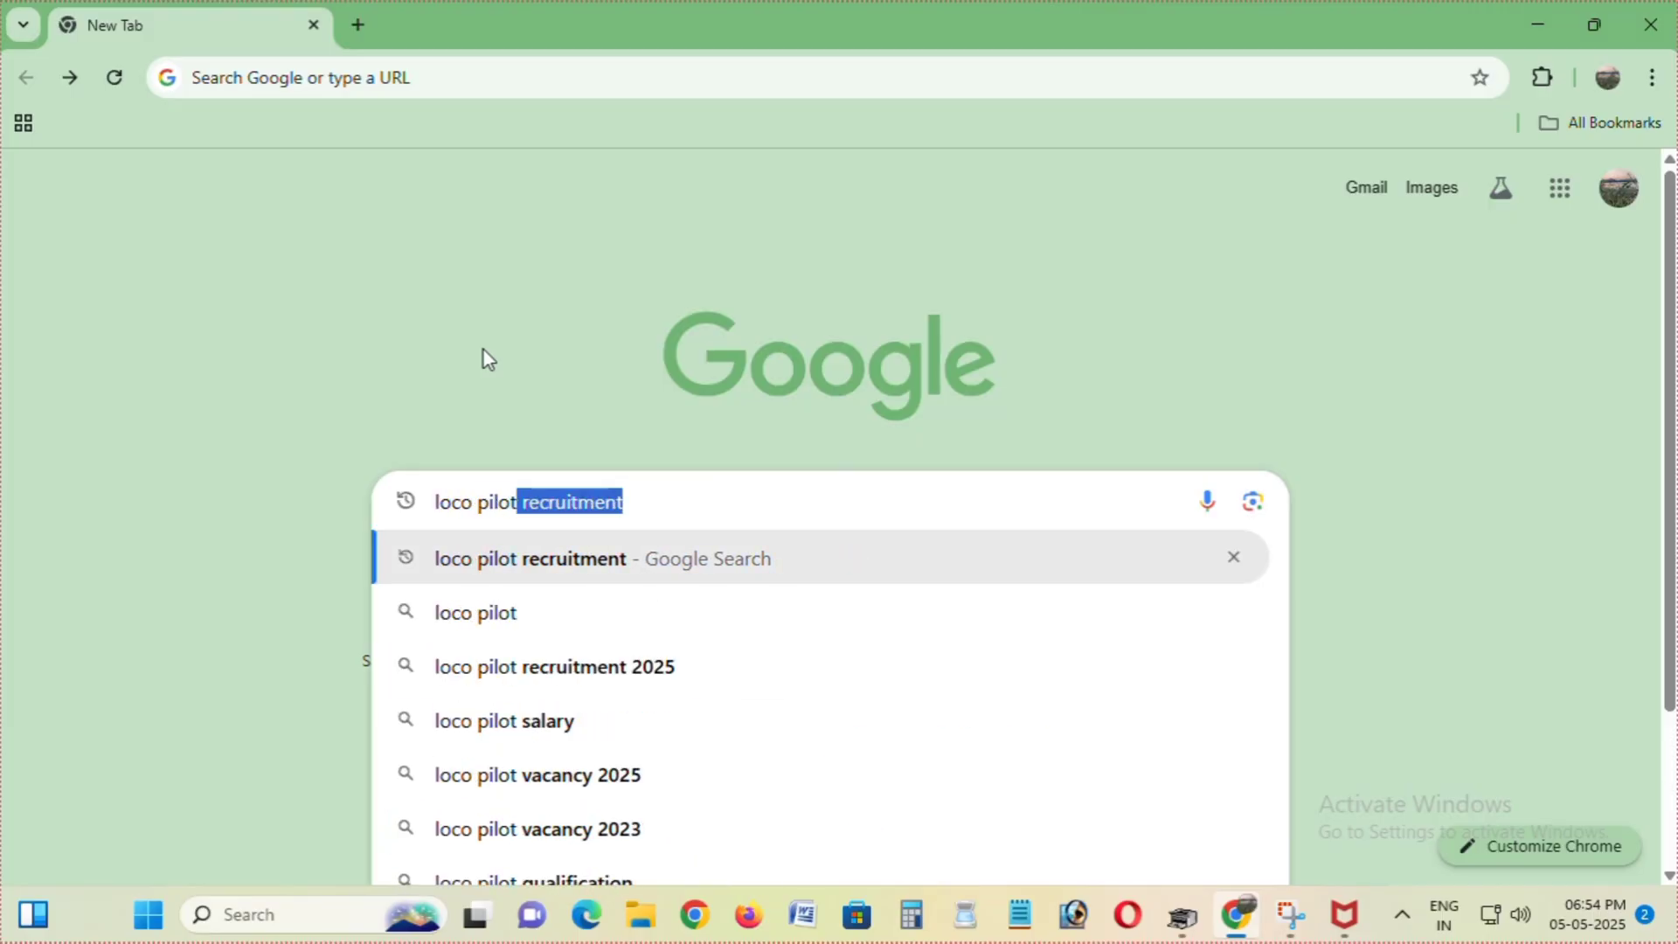
{"action": "left_click", "coordinate": [564, 673]}
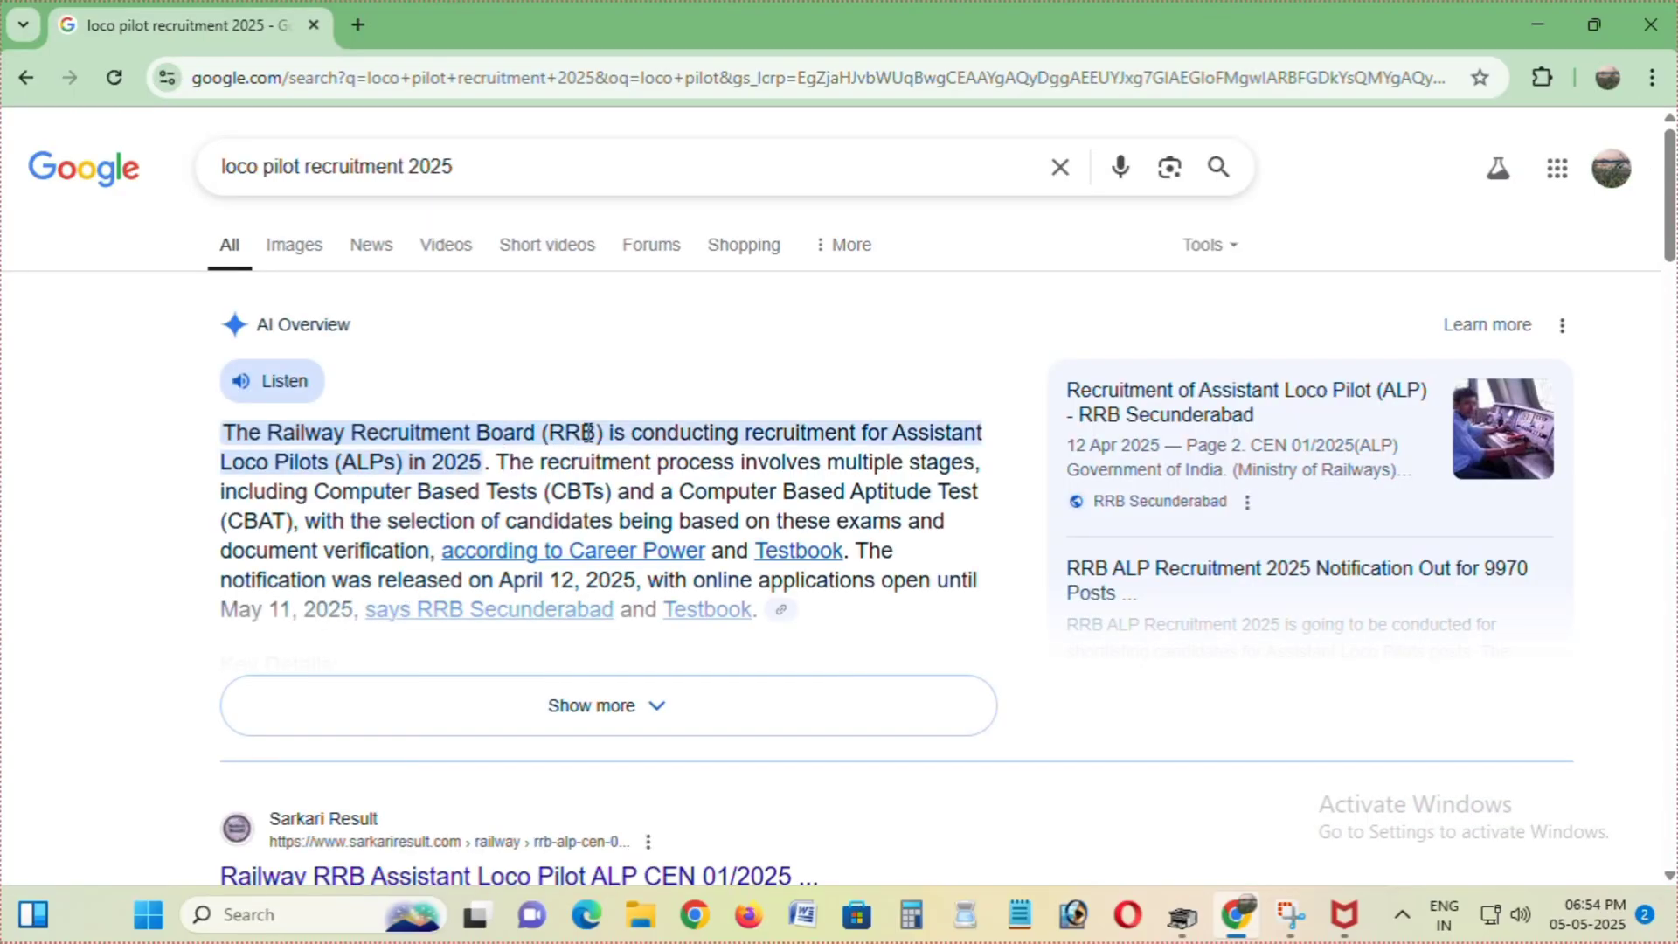
{"action": "scroll", "coordinate": [523, 577], "scroll_direction": "down", "scroll_amount": 4}
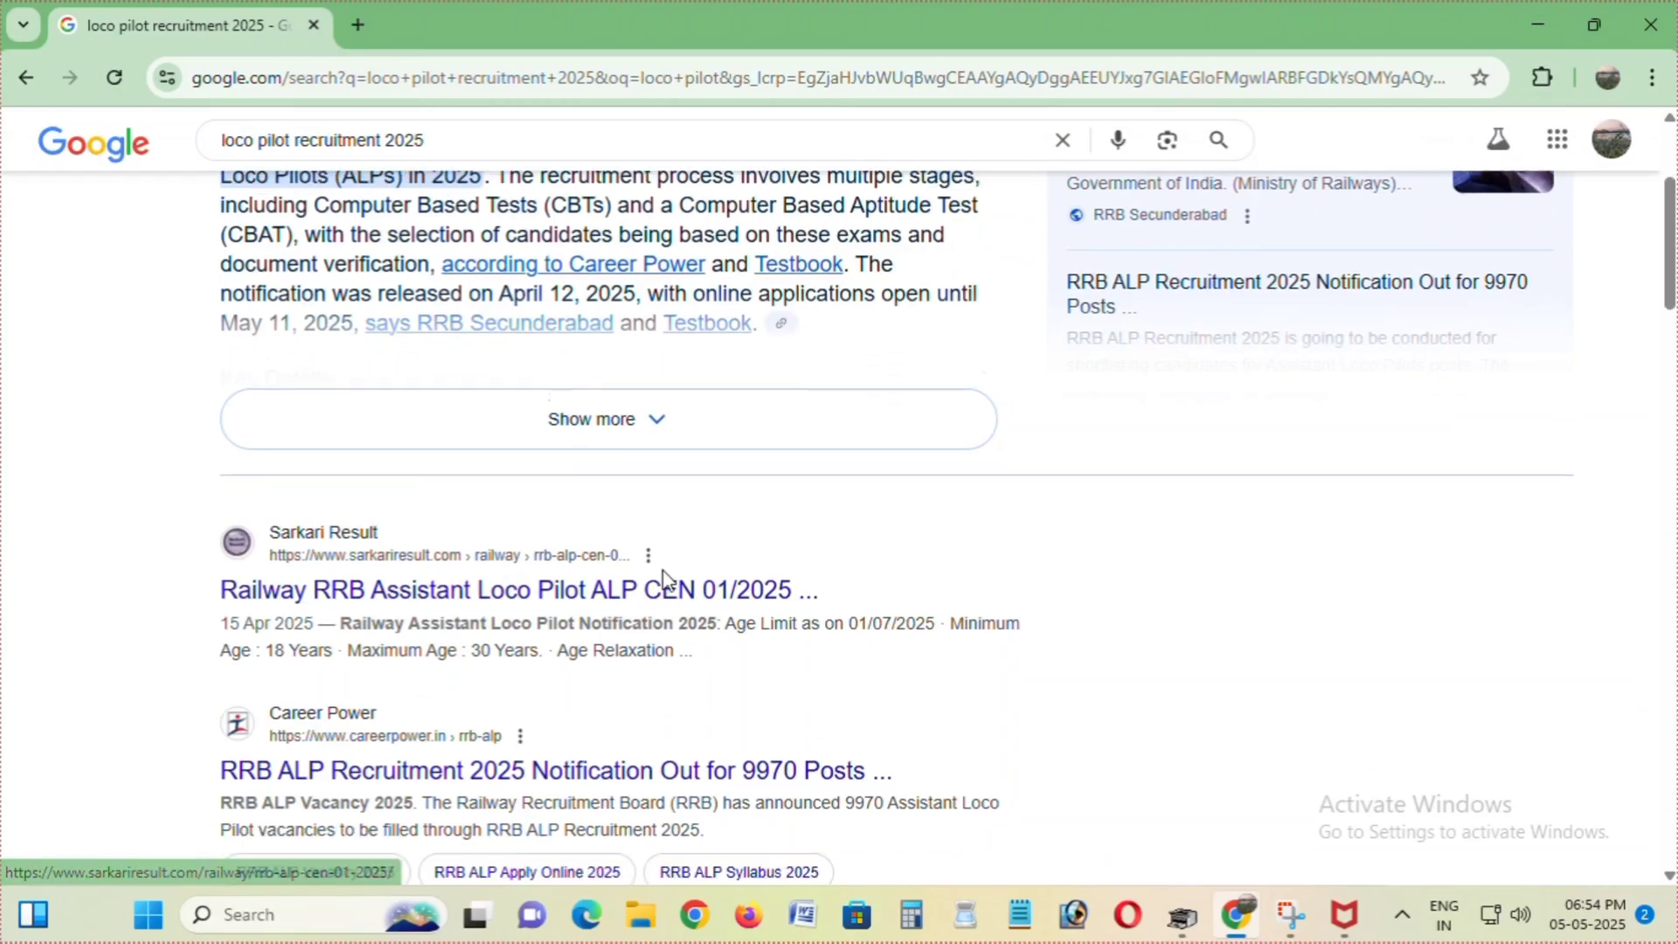
{"action": "scroll", "coordinate": [550, 536], "scroll_direction": "down", "scroll_amount": 6}
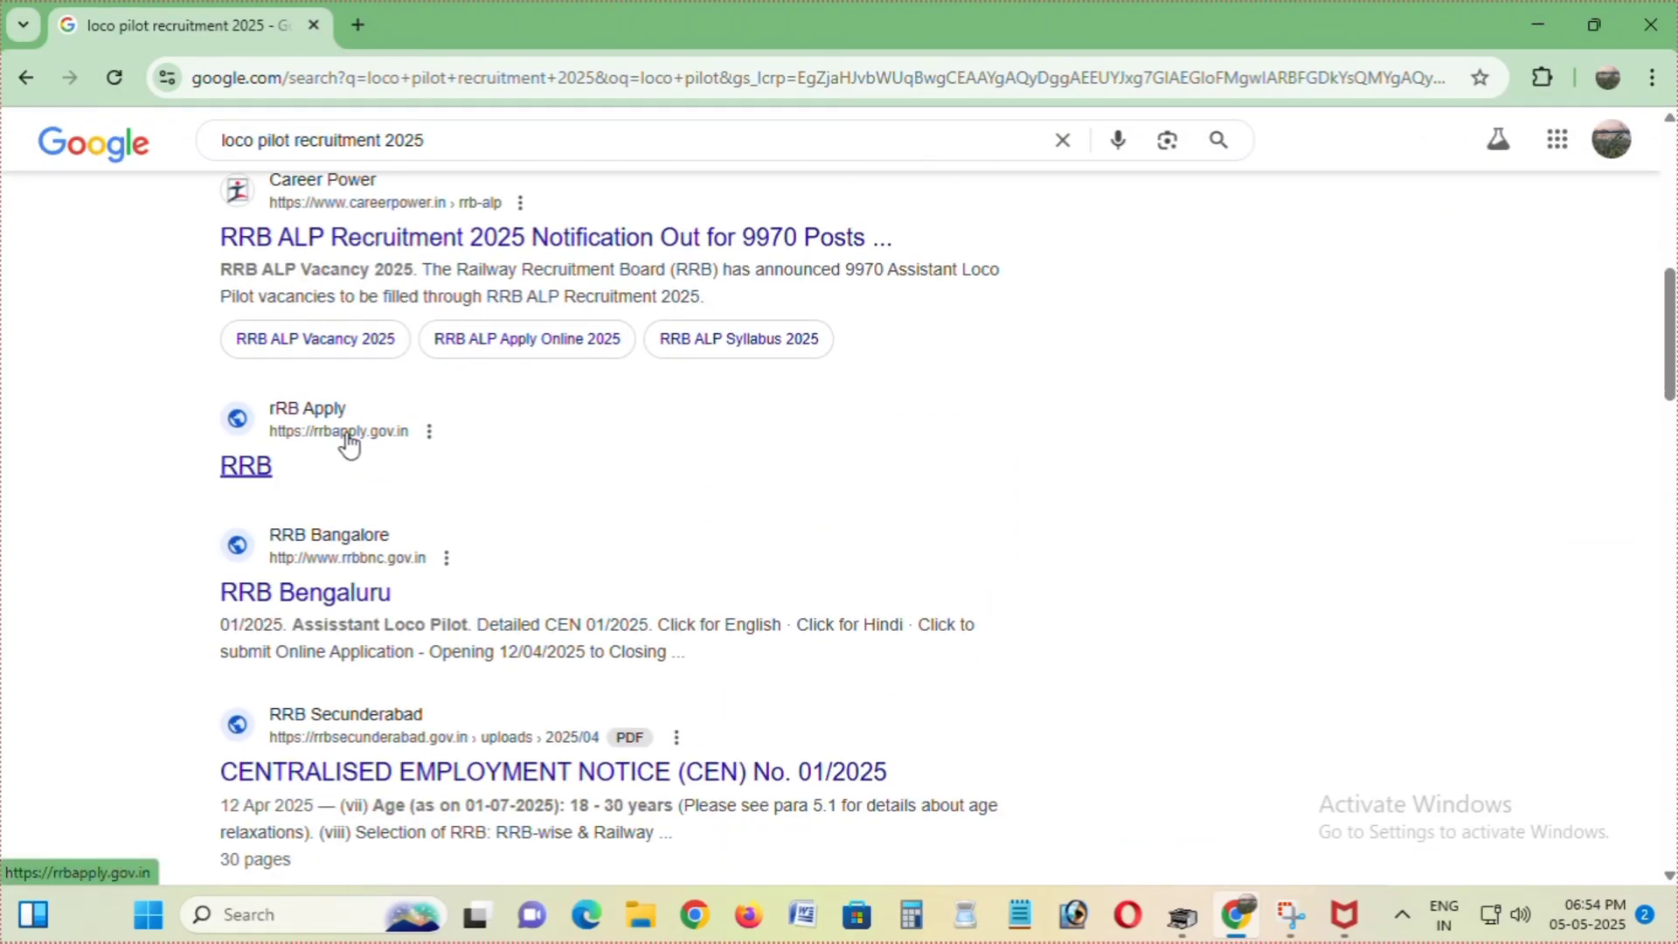
Step: Open the rrbapply.gov.in result and choose Apply > Create An Account
{"action": "left_click", "coordinate": [349, 444]}
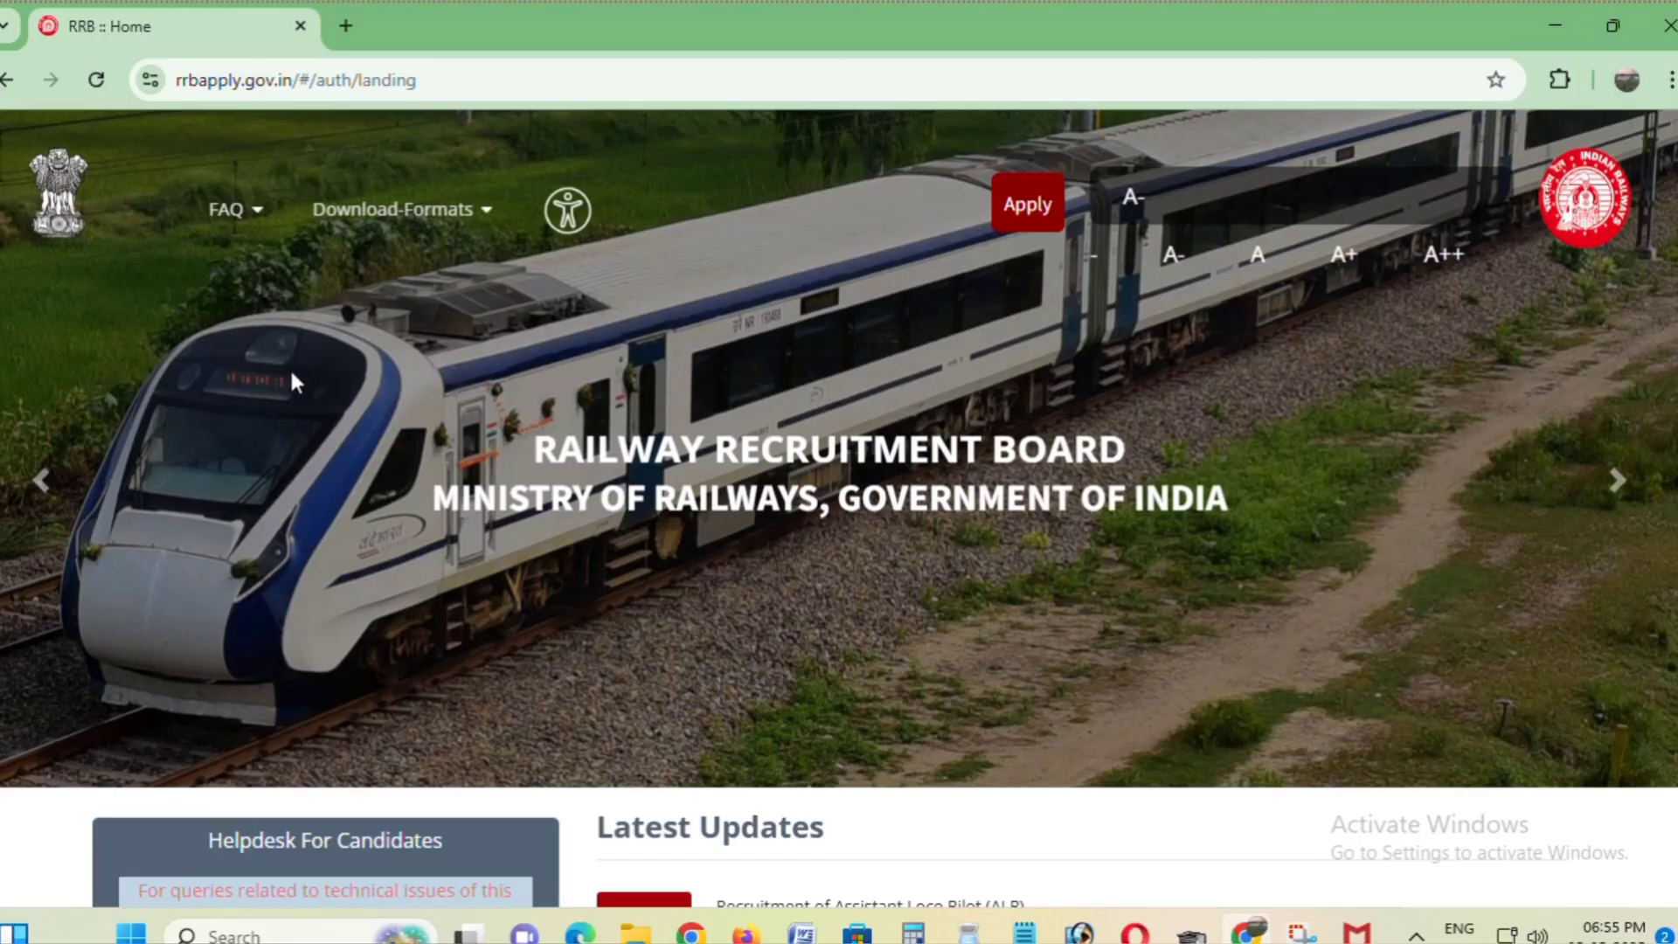
{"action": "left_click", "coordinate": [1048, 222]}
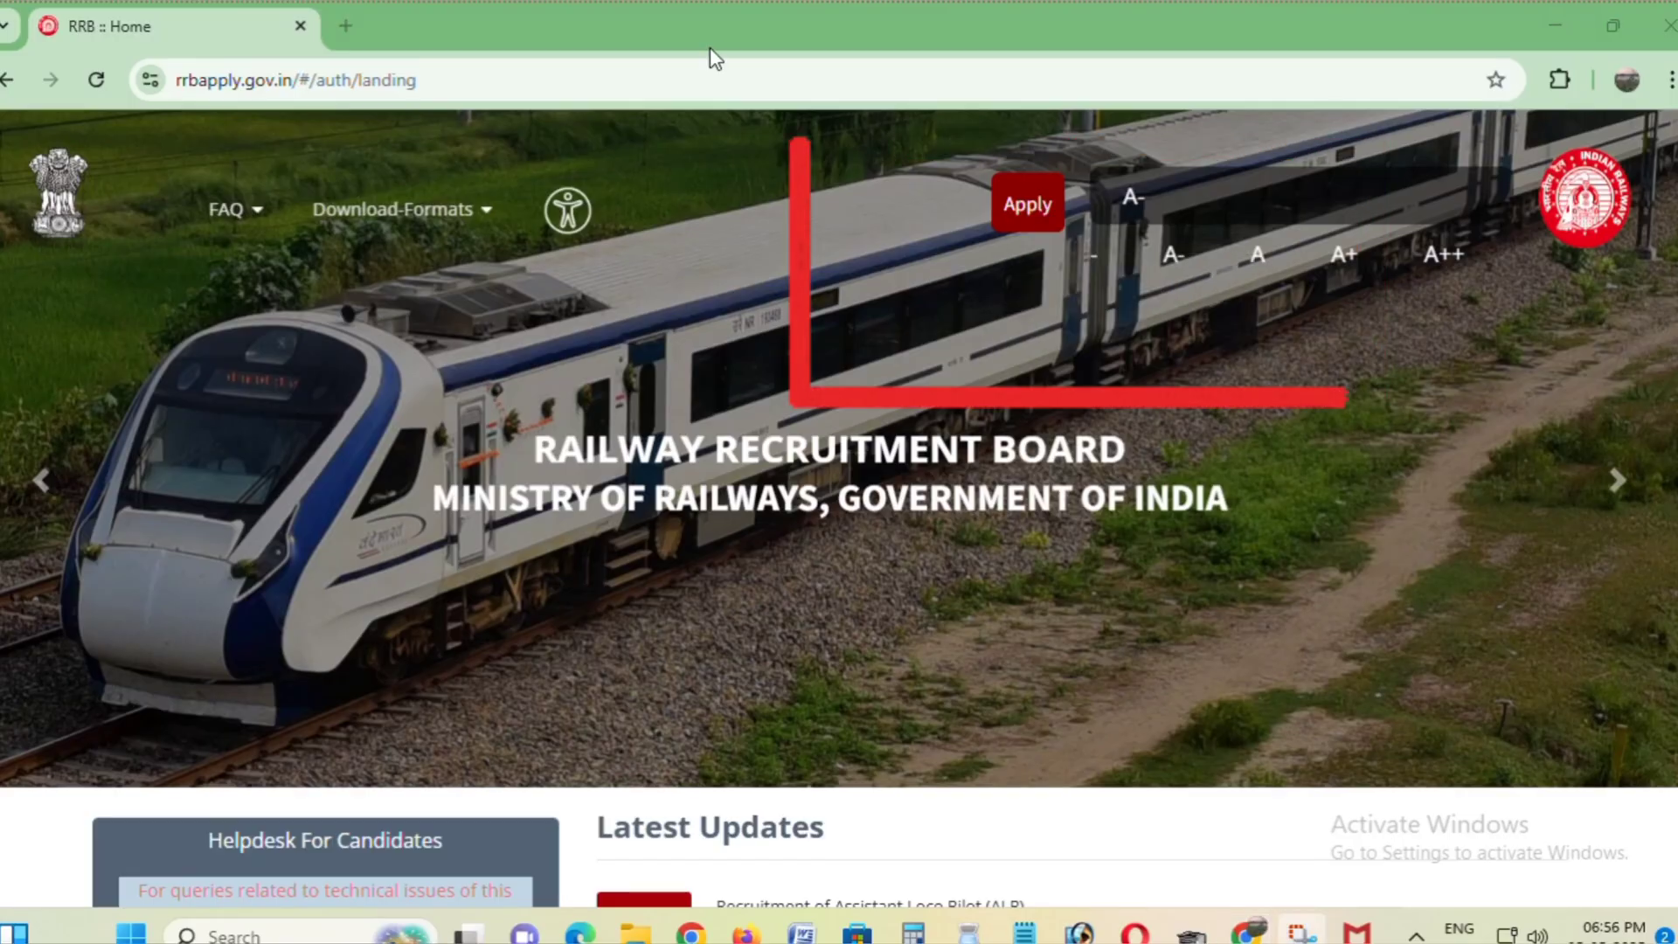
{"action": "mouse_move", "coordinate": [1036, 218]}
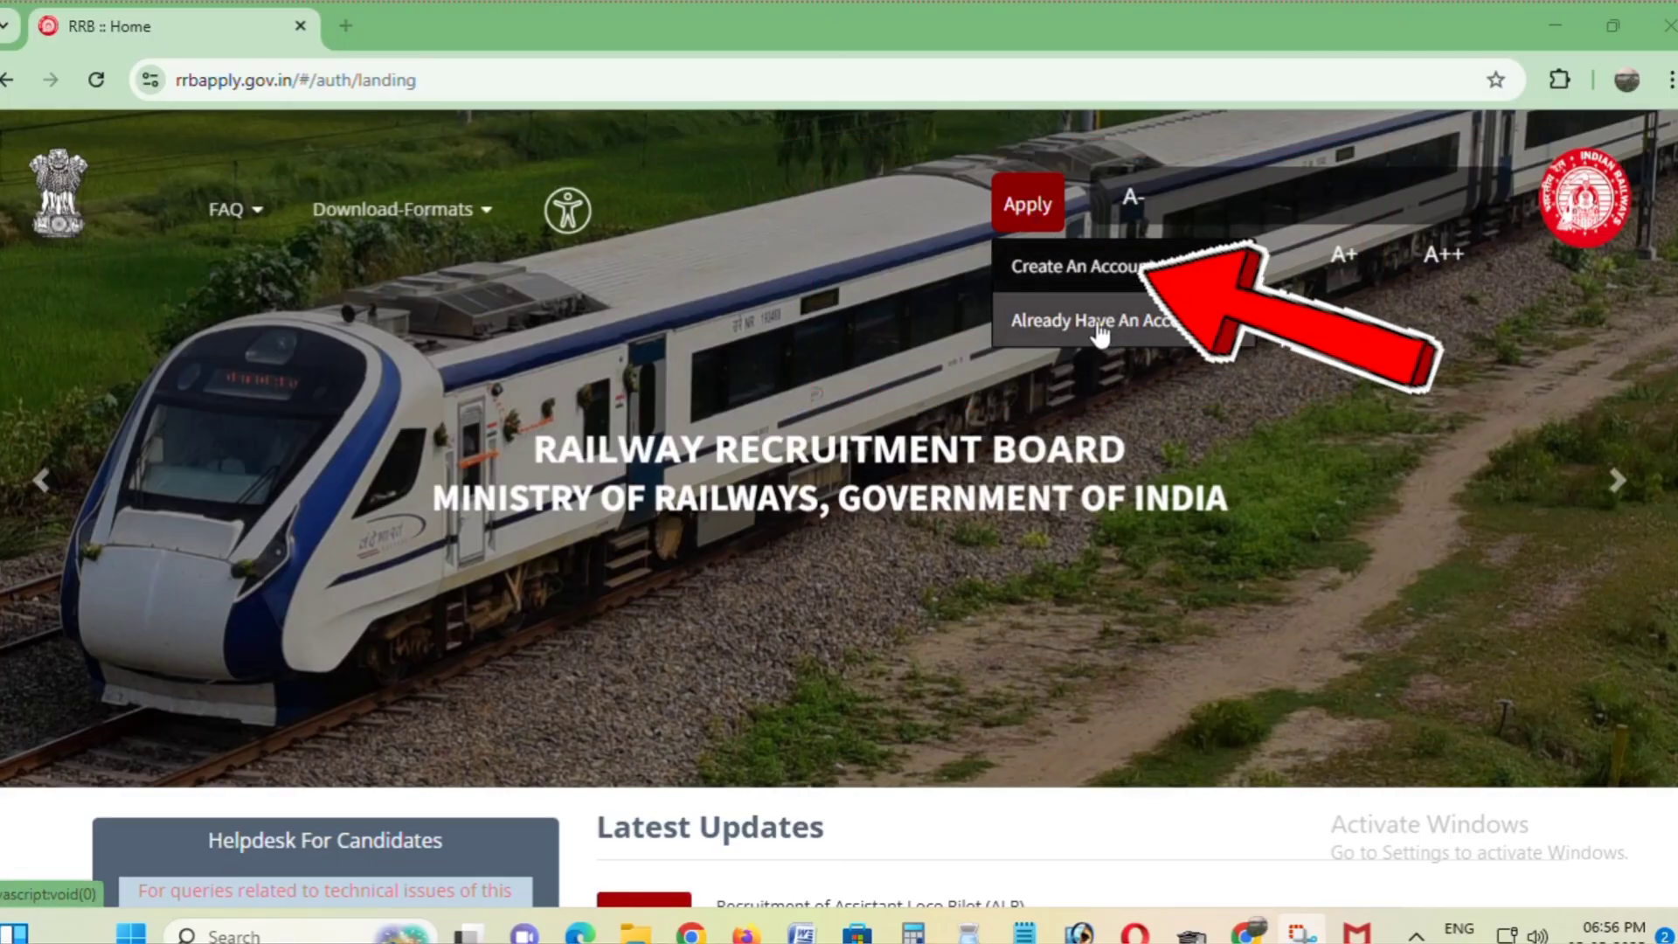
{"action": "left_click", "coordinate": [1060, 259]}
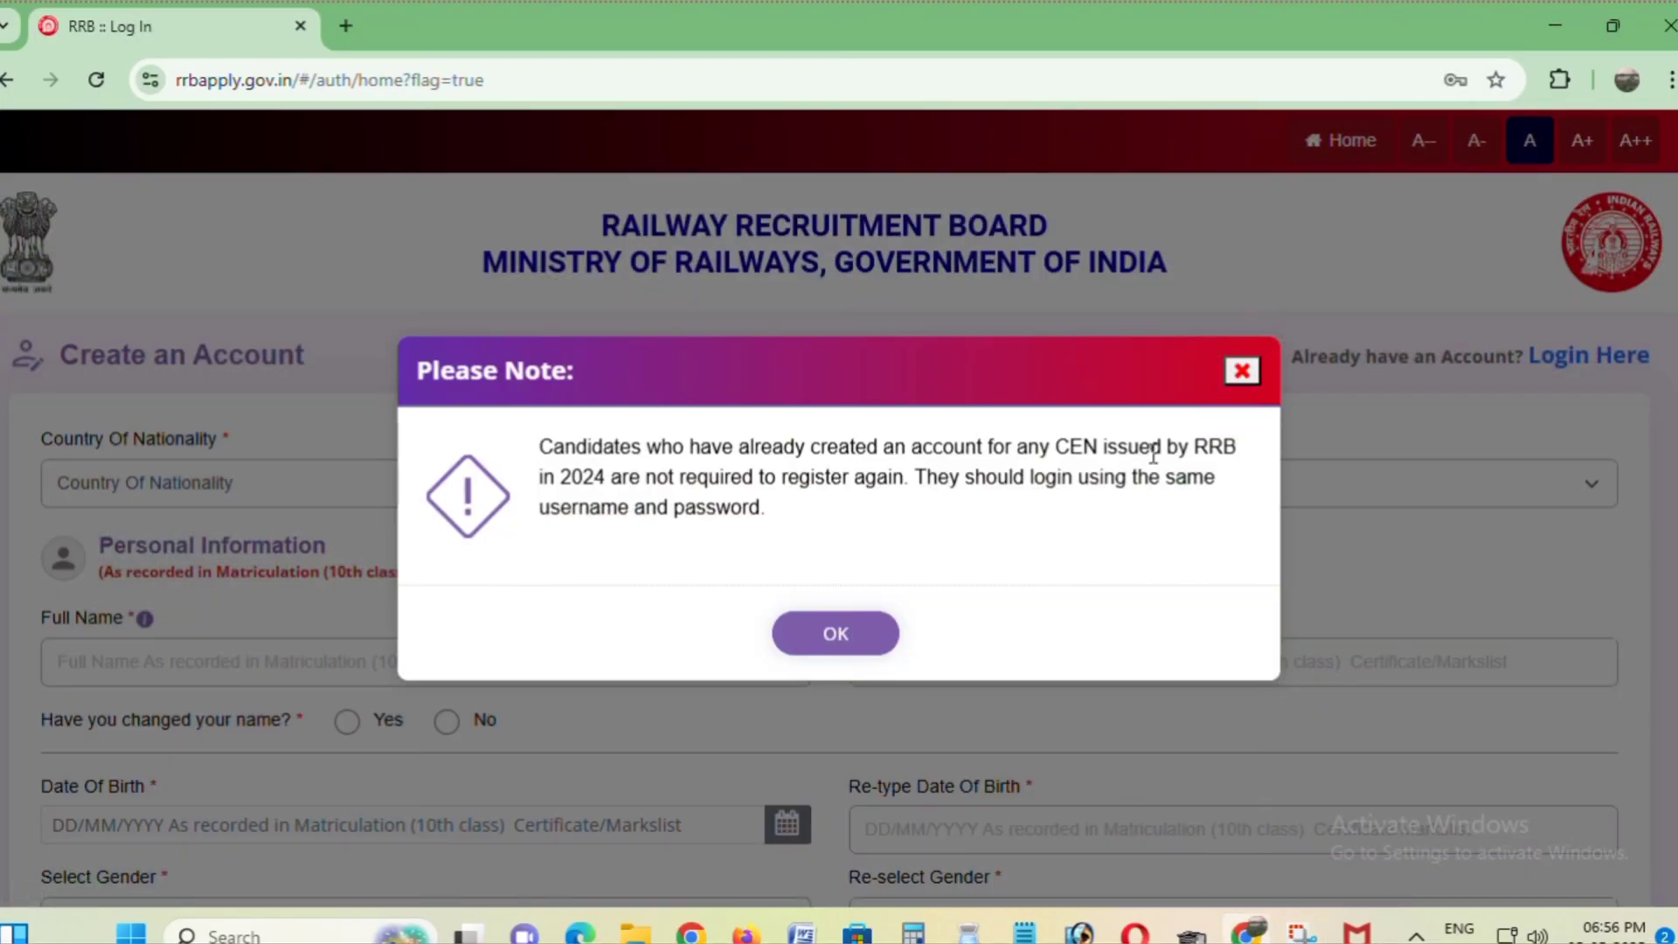
Step: Dismiss the Please Note dialog and set Country Of Nationality to India
{"action": "left_click", "coordinate": [843, 643]}
{"action": "scroll", "coordinate": [434, 380], "scroll_direction": "down", "scroll_amount": 1}
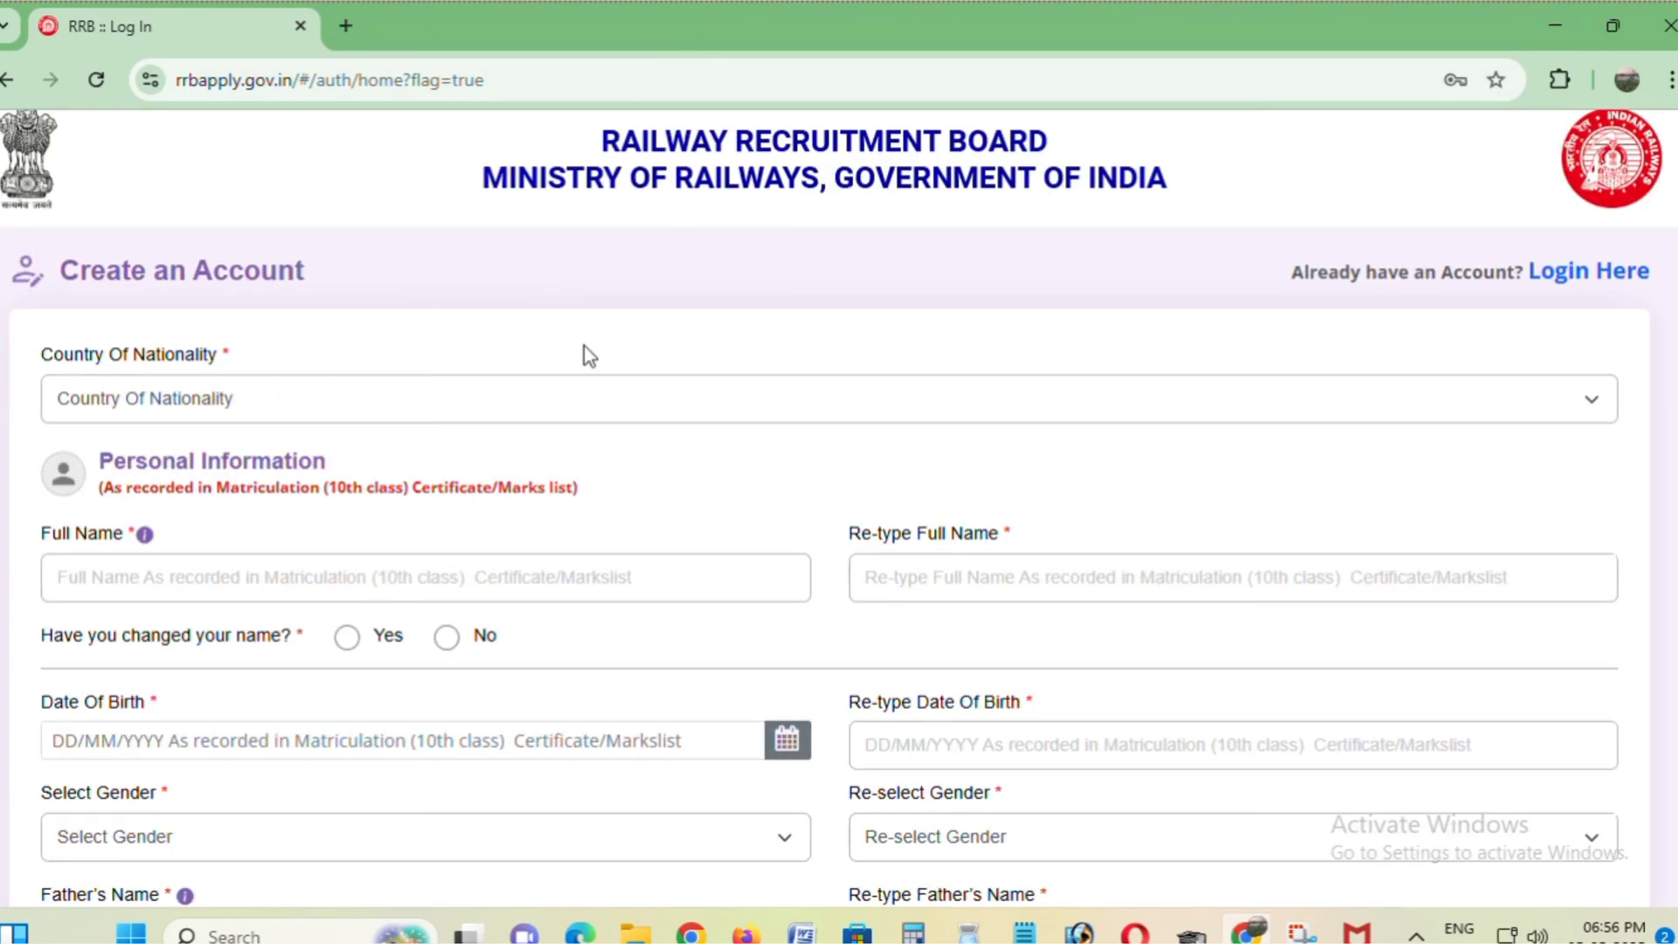
{"action": "left_click_drag", "start_coordinate": [58, 272], "coordinate": [280, 274]}
{"action": "left_click", "coordinate": [302, 278]}
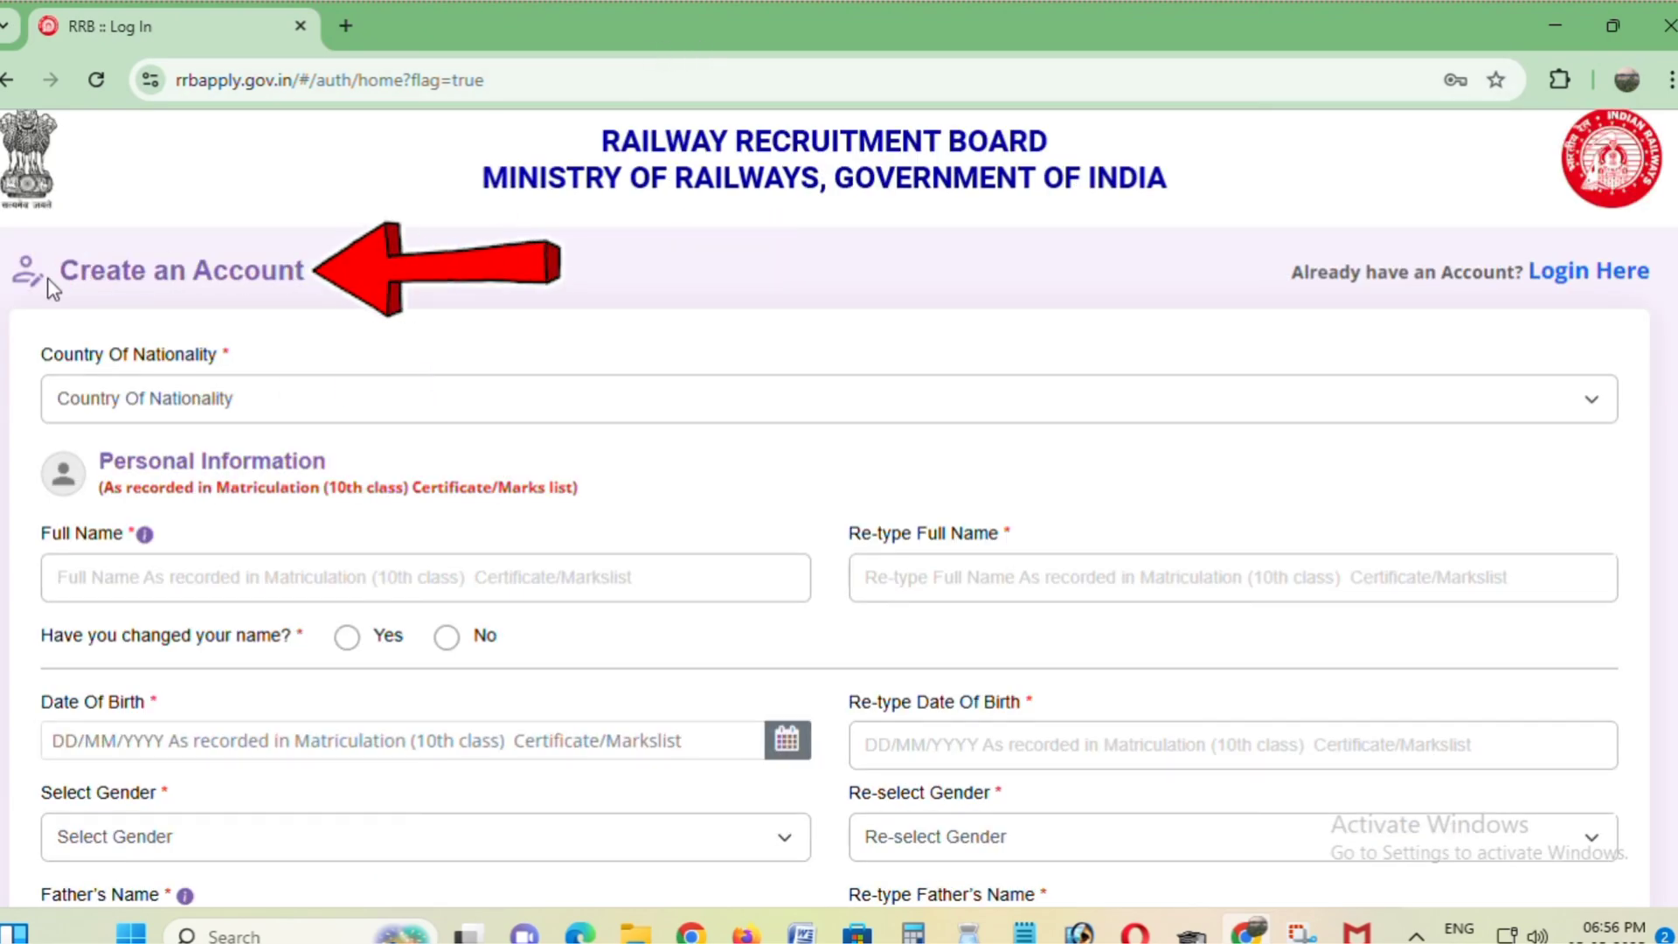
{"action": "triple_click", "coordinate": [323, 284]}
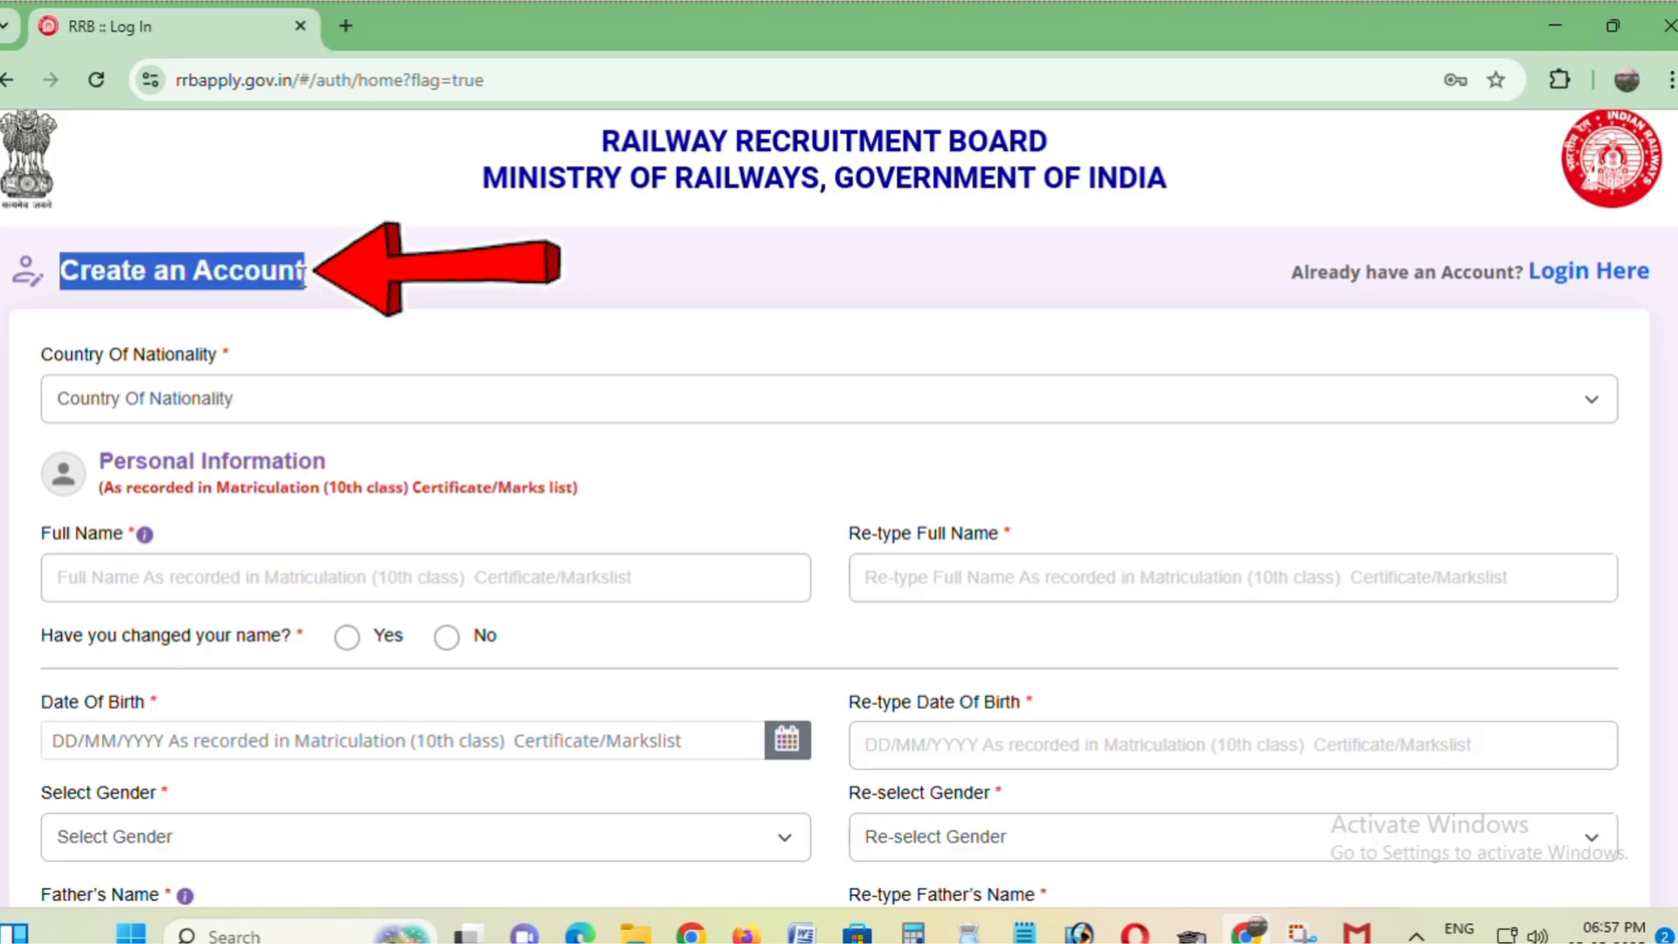
{"action": "left_click", "coordinate": [352, 341]}
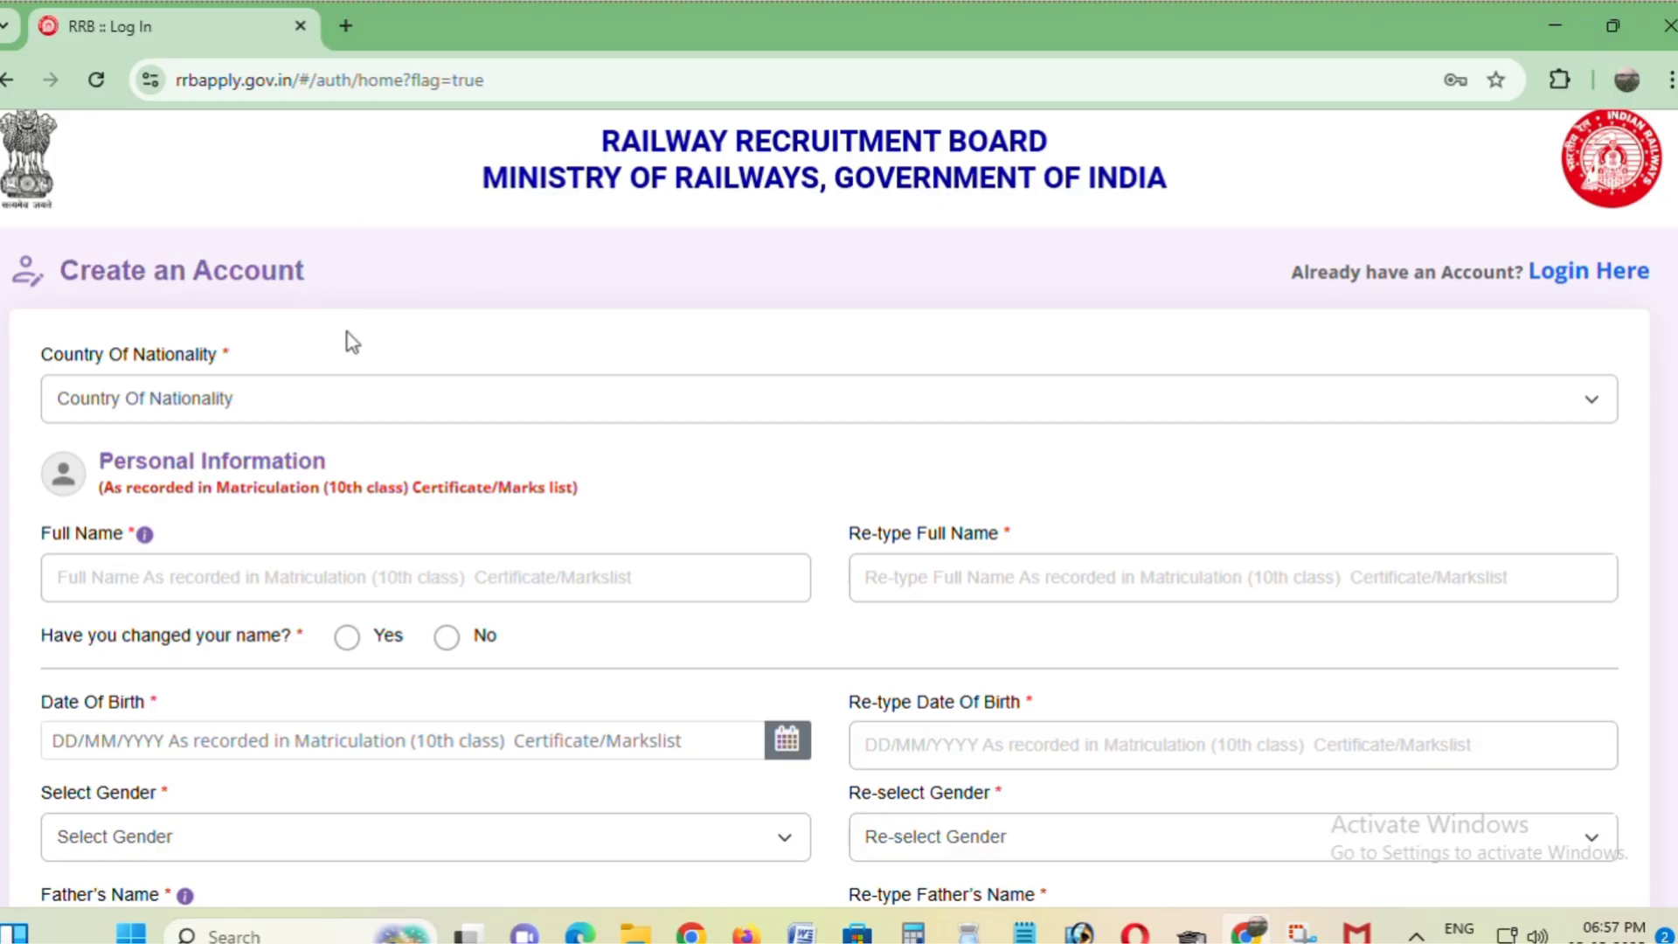
{"action": "scroll", "coordinate": [352, 341], "scroll_direction": "down", "scroll_amount": 1}
{"action": "left_click", "coordinate": [218, 329]}
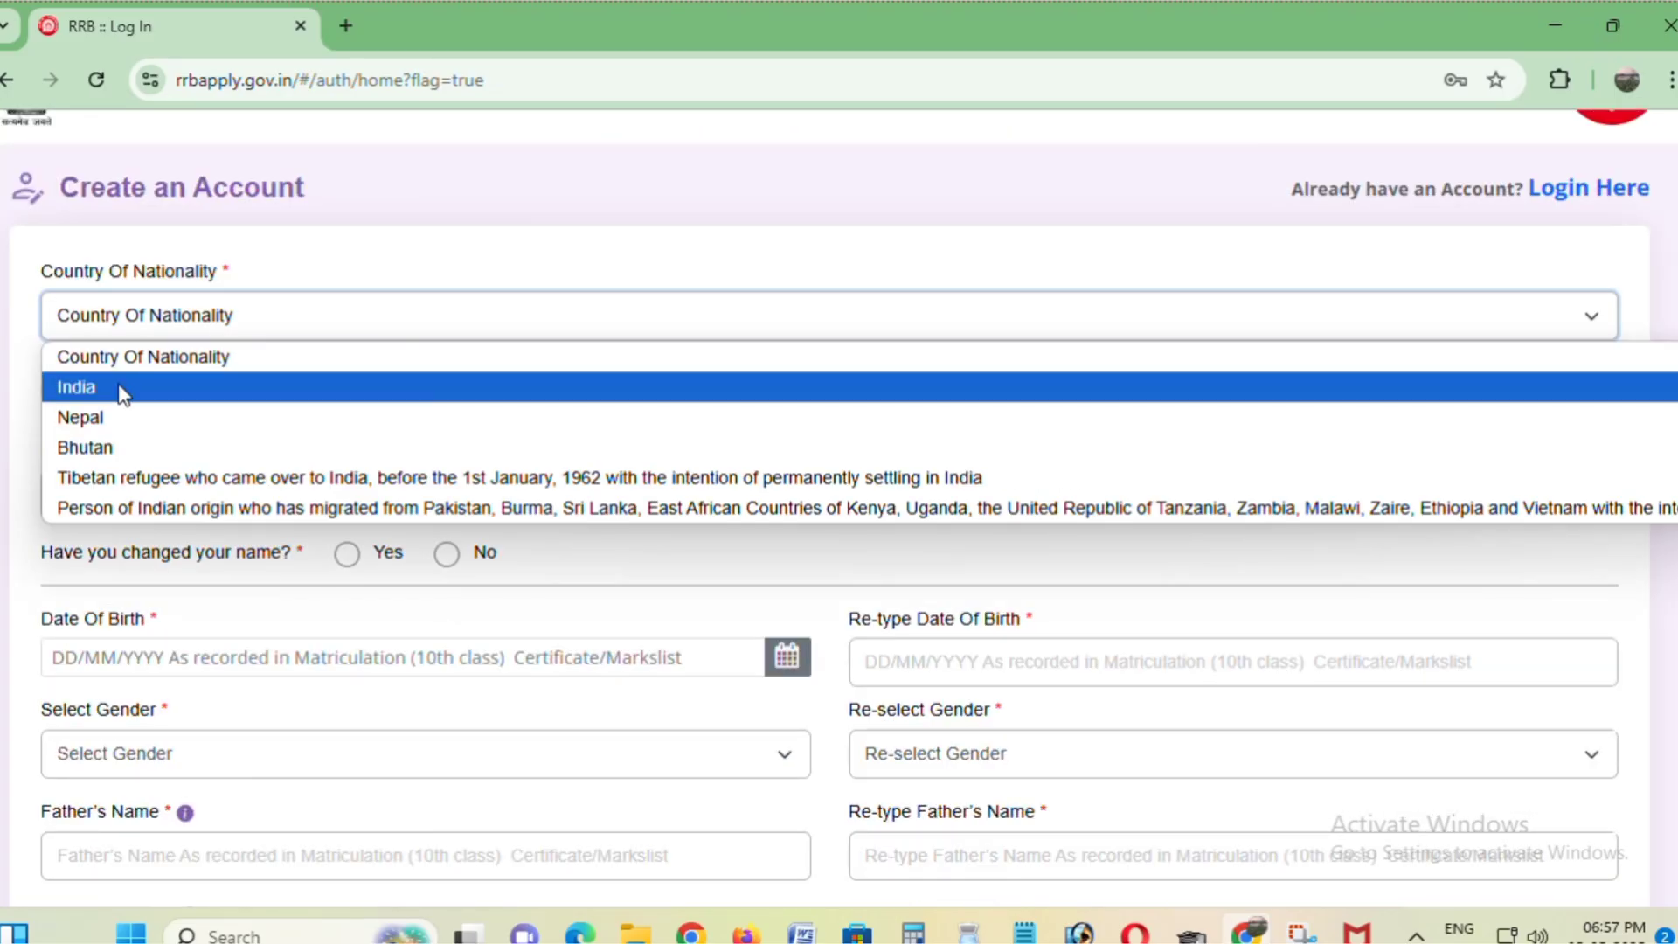
{"action": "left_click", "coordinate": [140, 393]}
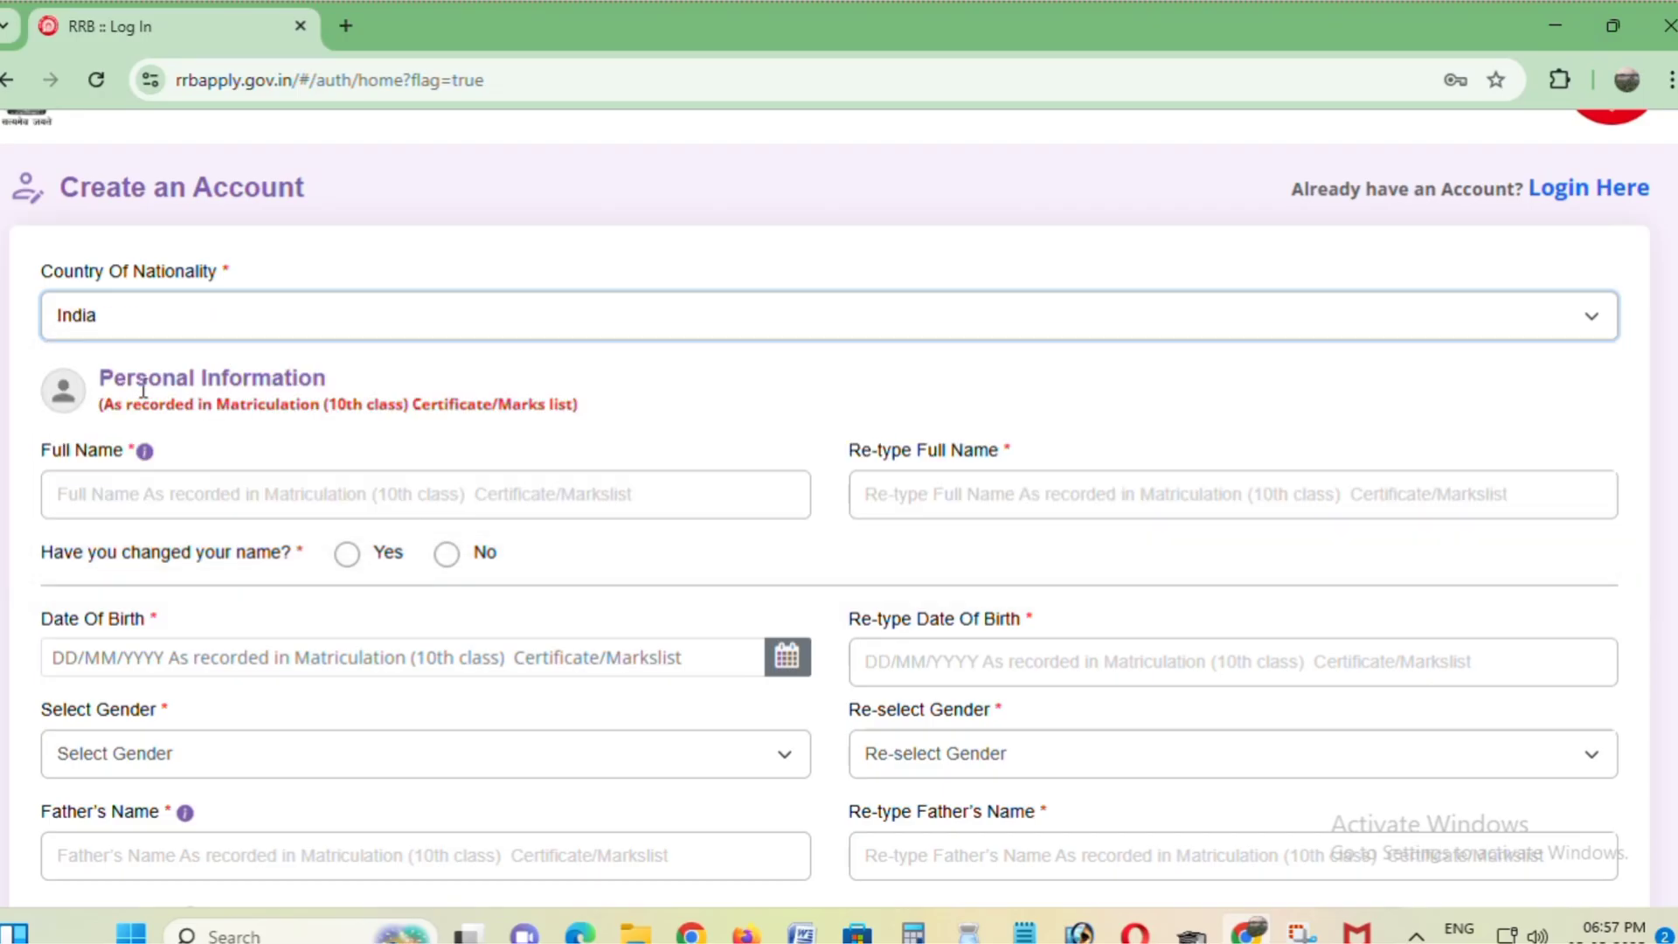
Step: Enter and re-type the candidate's full name, and answer No to the name-change question
{"action": "scroll", "coordinate": [464, 377], "scroll_direction": "down", "scroll_amount": 1}
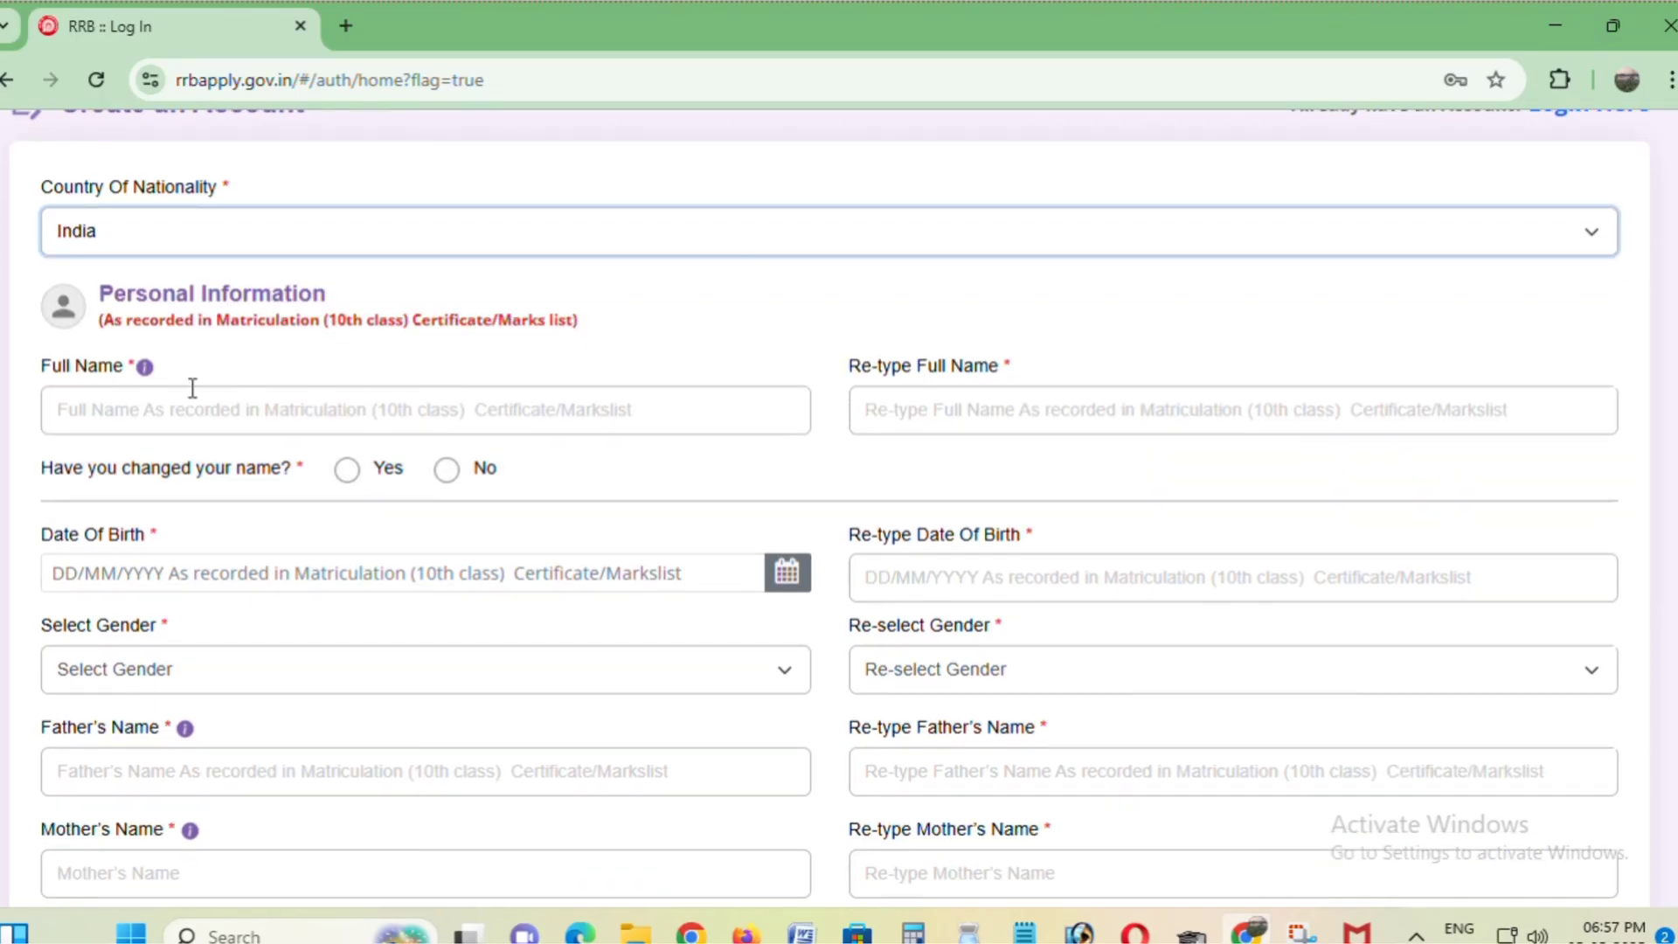
{"action": "triple_click", "coordinate": [105, 297]}
{"action": "scroll", "coordinate": [715, 446], "scroll_direction": "down", "scroll_amount": 3}
{"action": "scroll", "coordinate": [715, 445], "scroll_direction": "up", "scroll_amount": 3}
{"action": "left_click", "coordinate": [127, 389]}
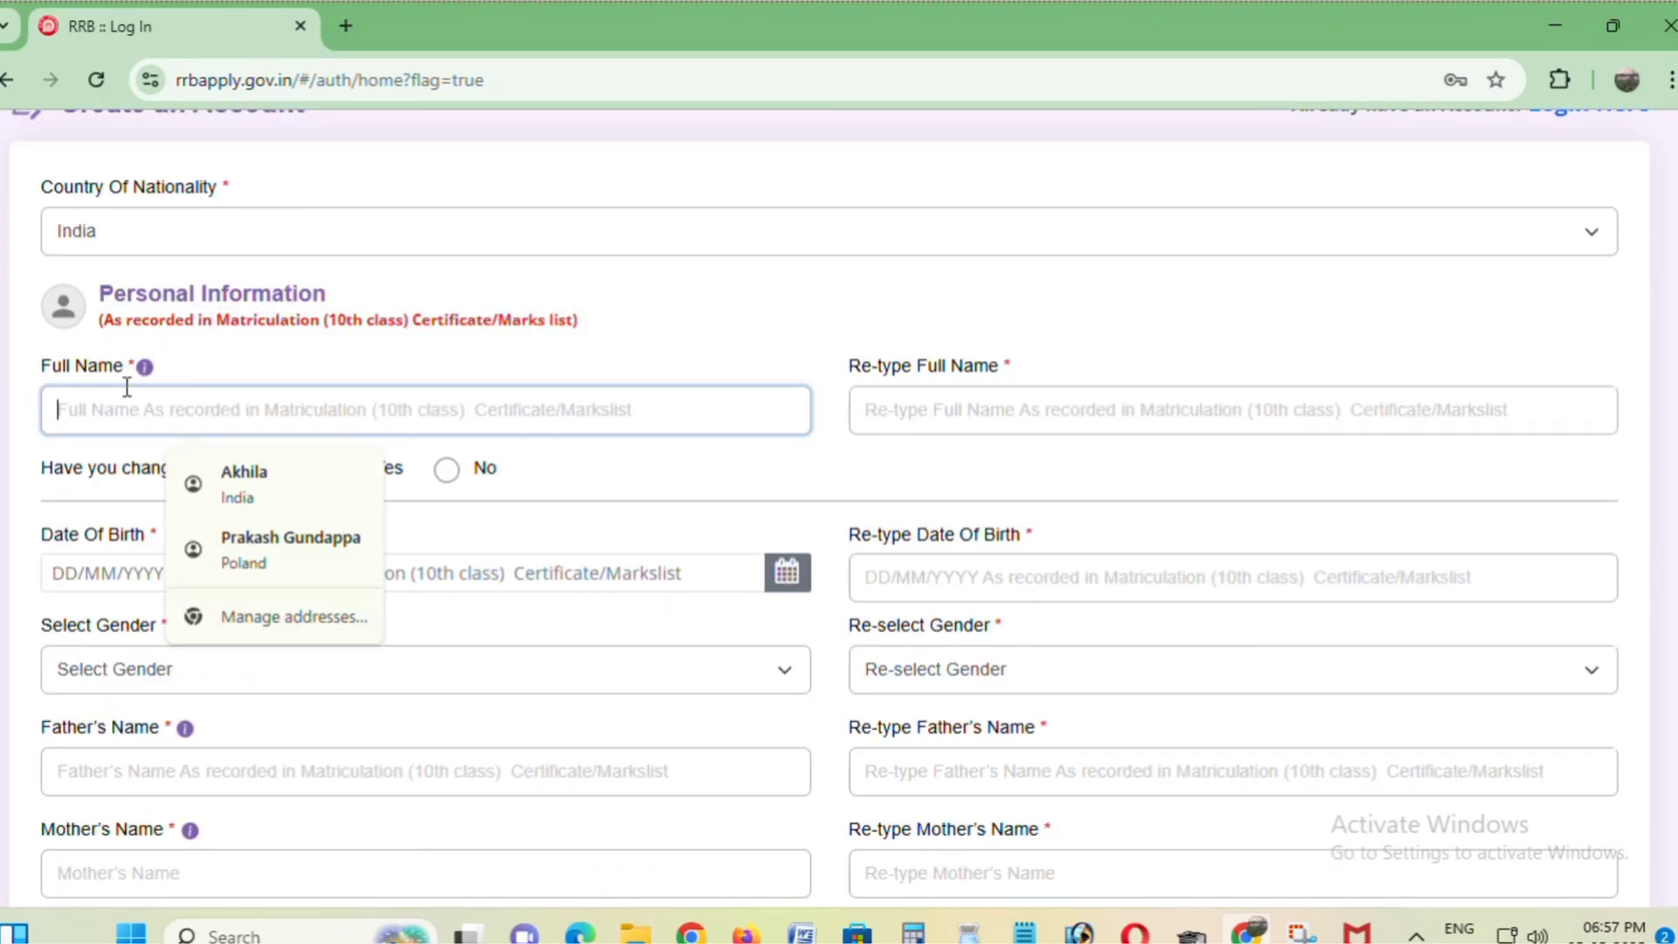
{"action": "left_click", "coordinate": [208, 359]}
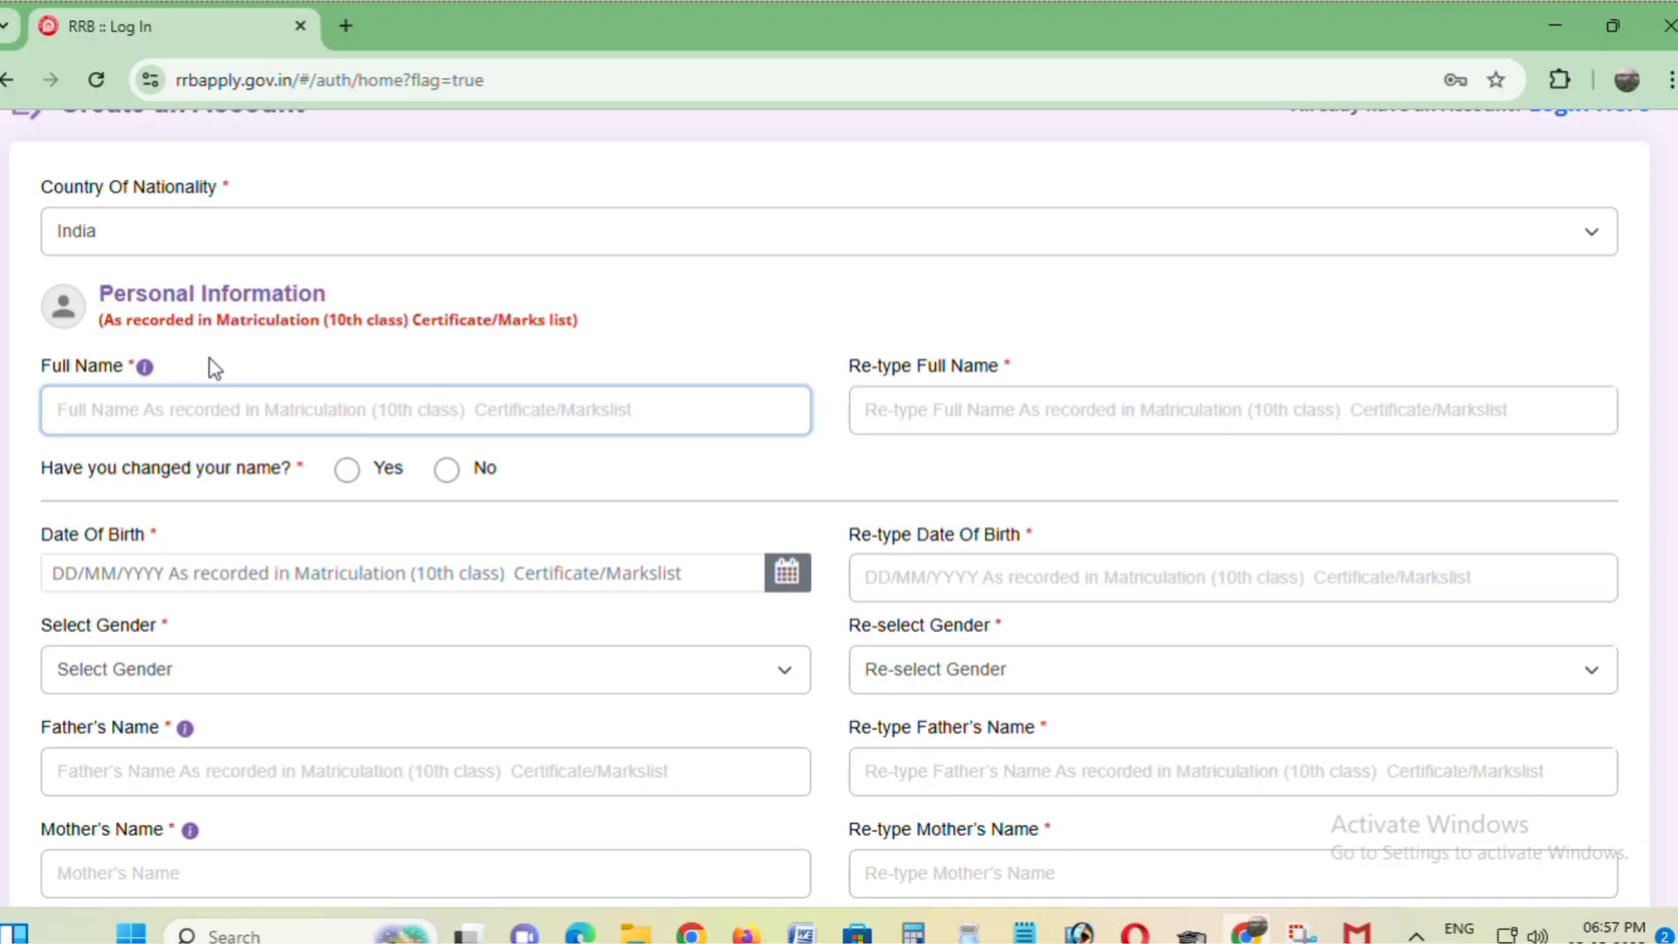
{"action": "left_click_drag", "start_coordinate": [830, 374], "coordinate": [1070, 378]}
{"action": "left_click_drag", "start_coordinate": [15, 487], "coordinate": [335, 483]}
{"action": "left_click", "coordinate": [444, 359]}
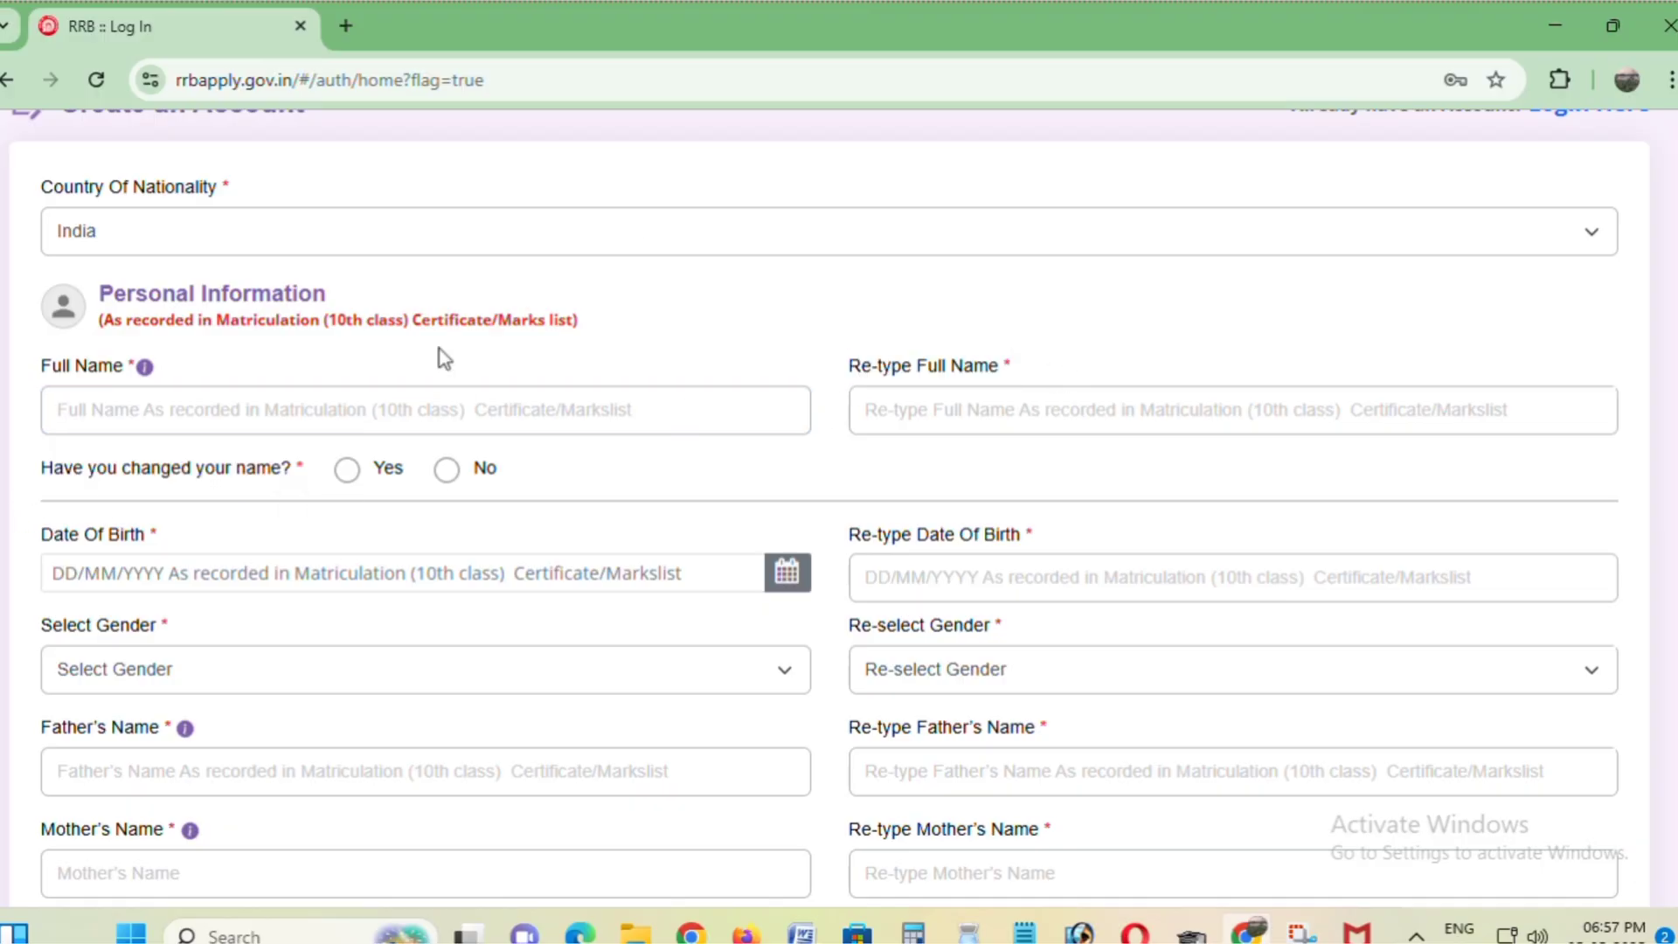
{"action": "left_click", "coordinate": [395, 366]}
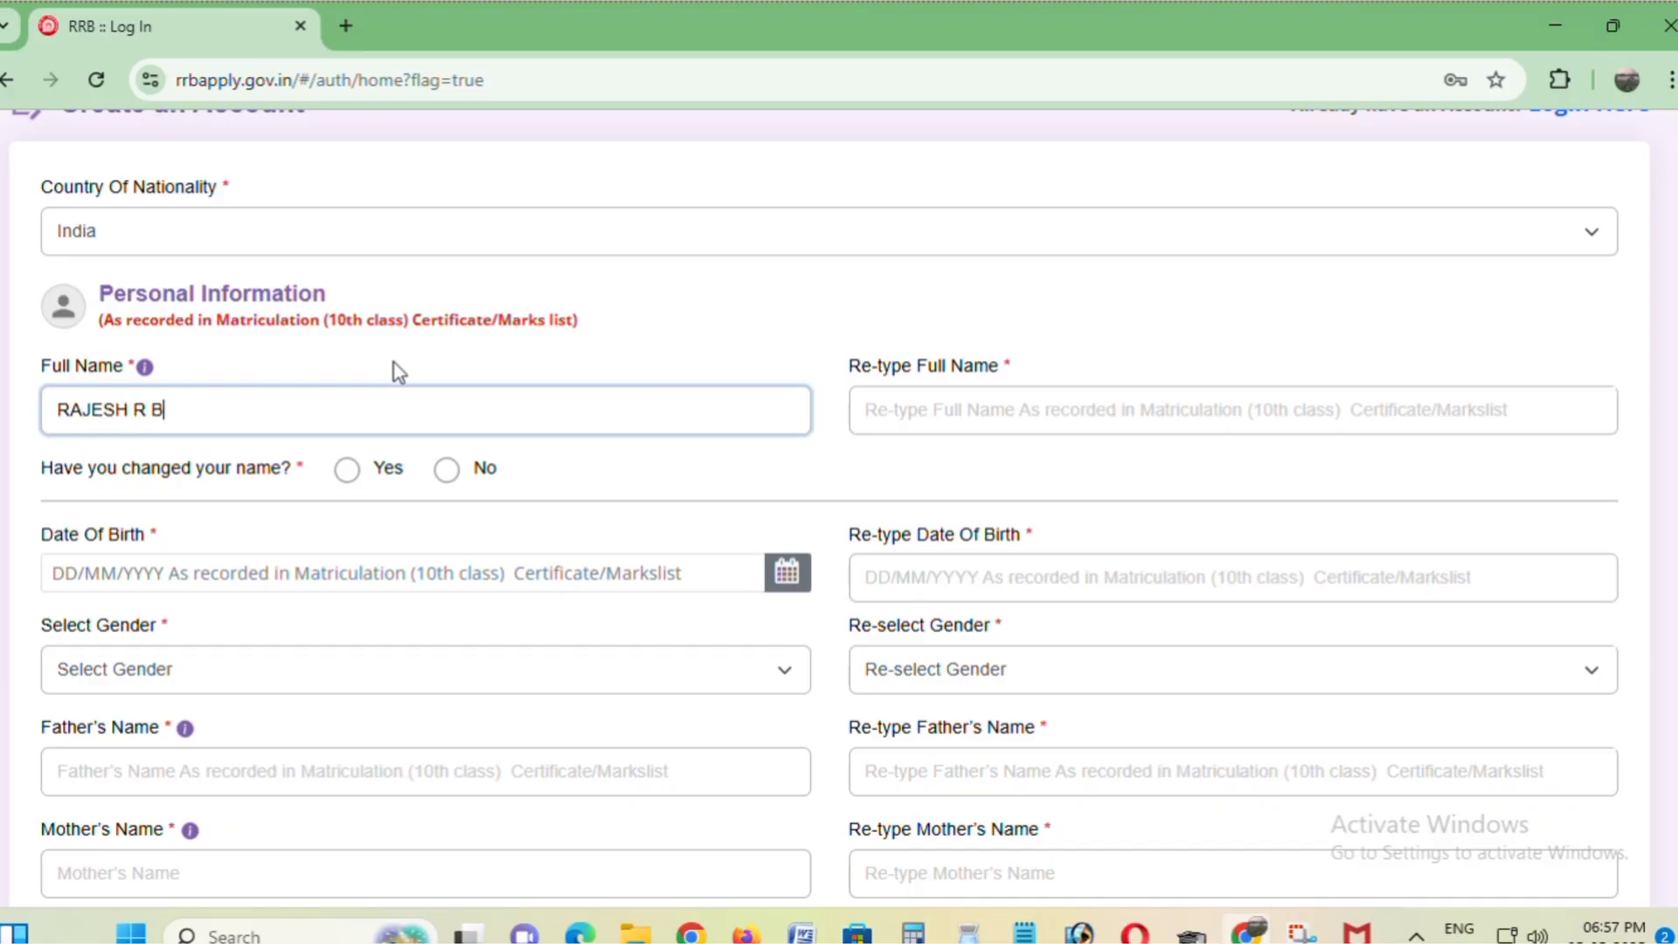
{"action": "key", "text": "Tab"}
{"action": "key", "text": "Tab"}
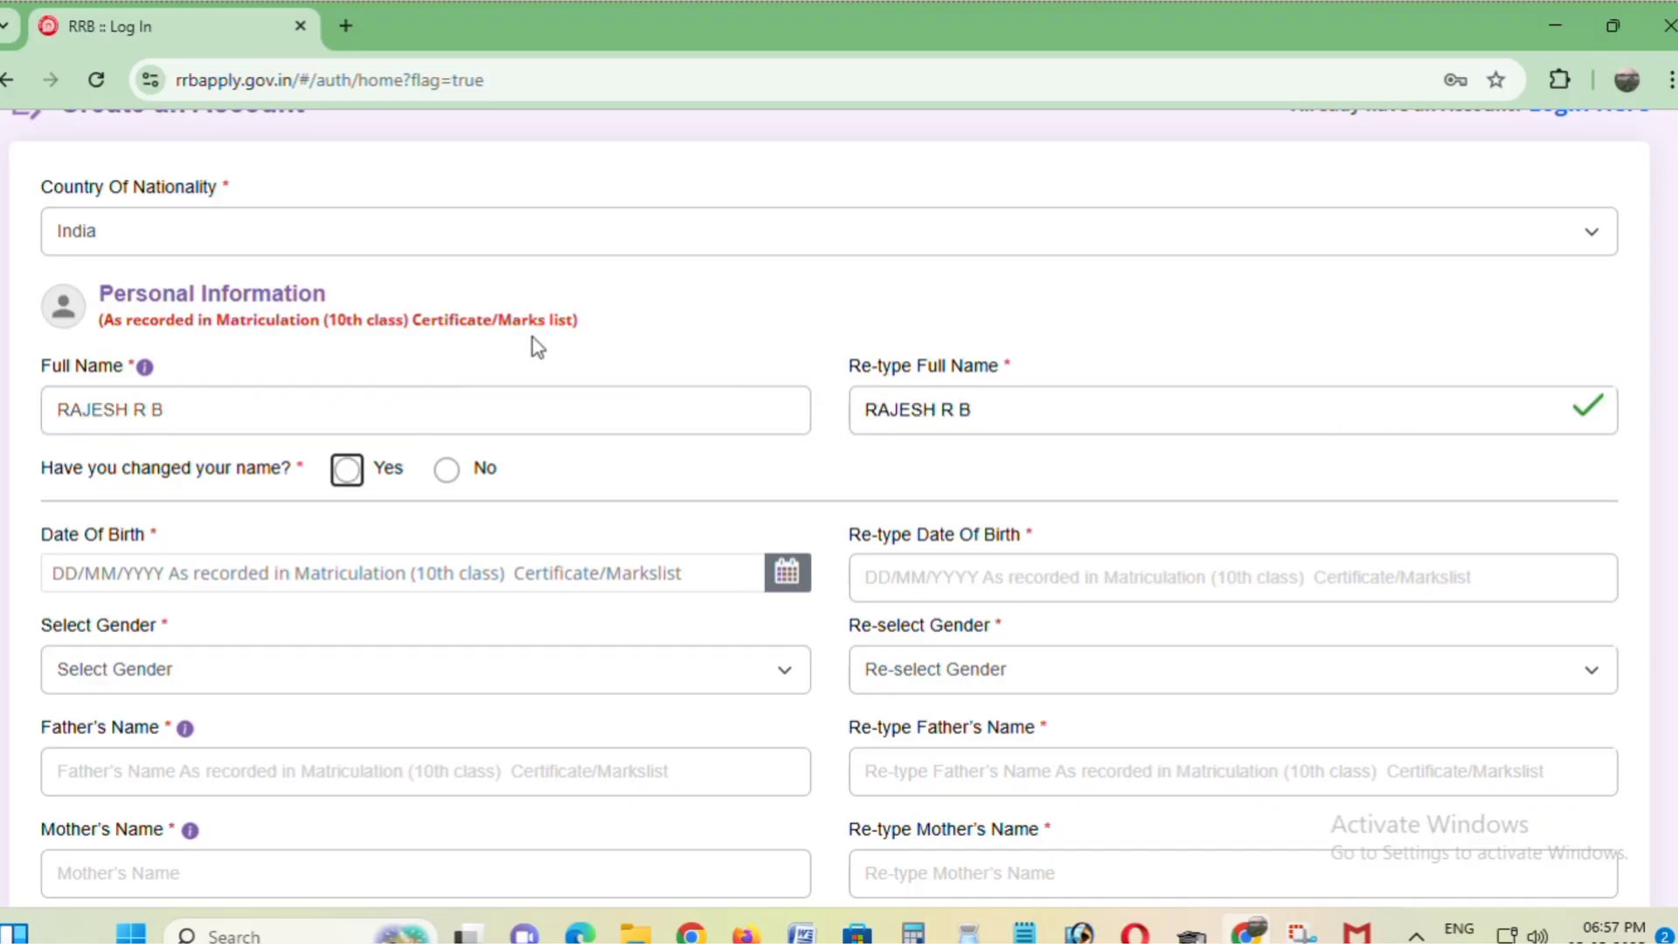
{"action": "left_click", "coordinate": [456, 479]}
{"action": "key", "text": "Tab"}
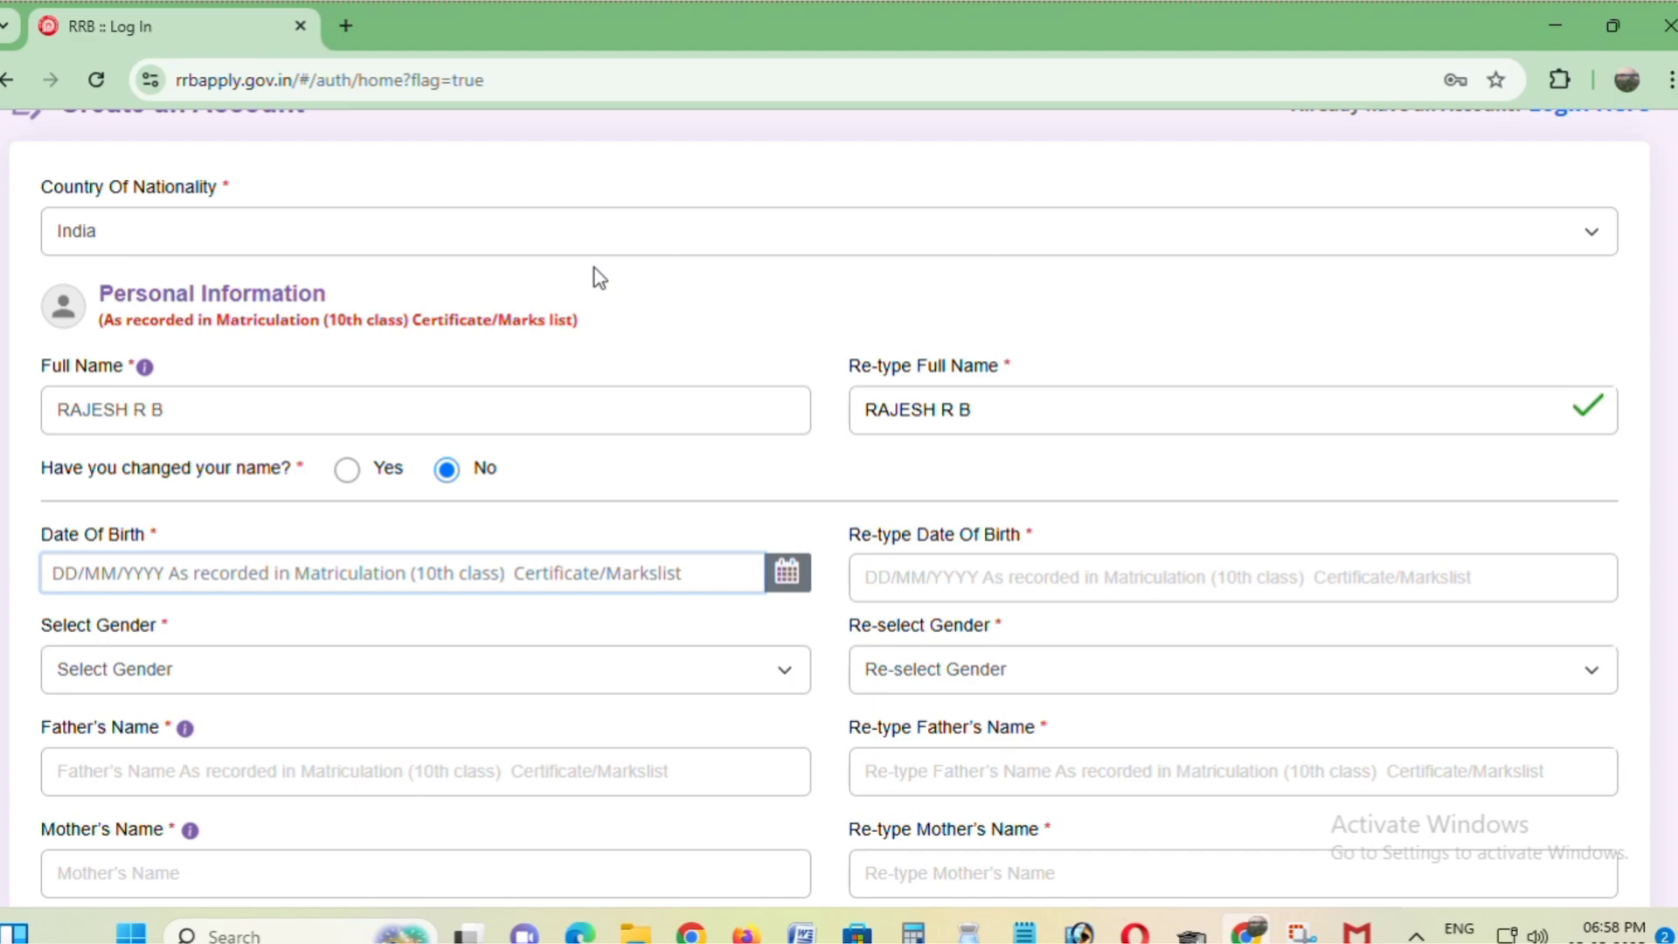
{"action": "left_click", "coordinate": [787, 572]}
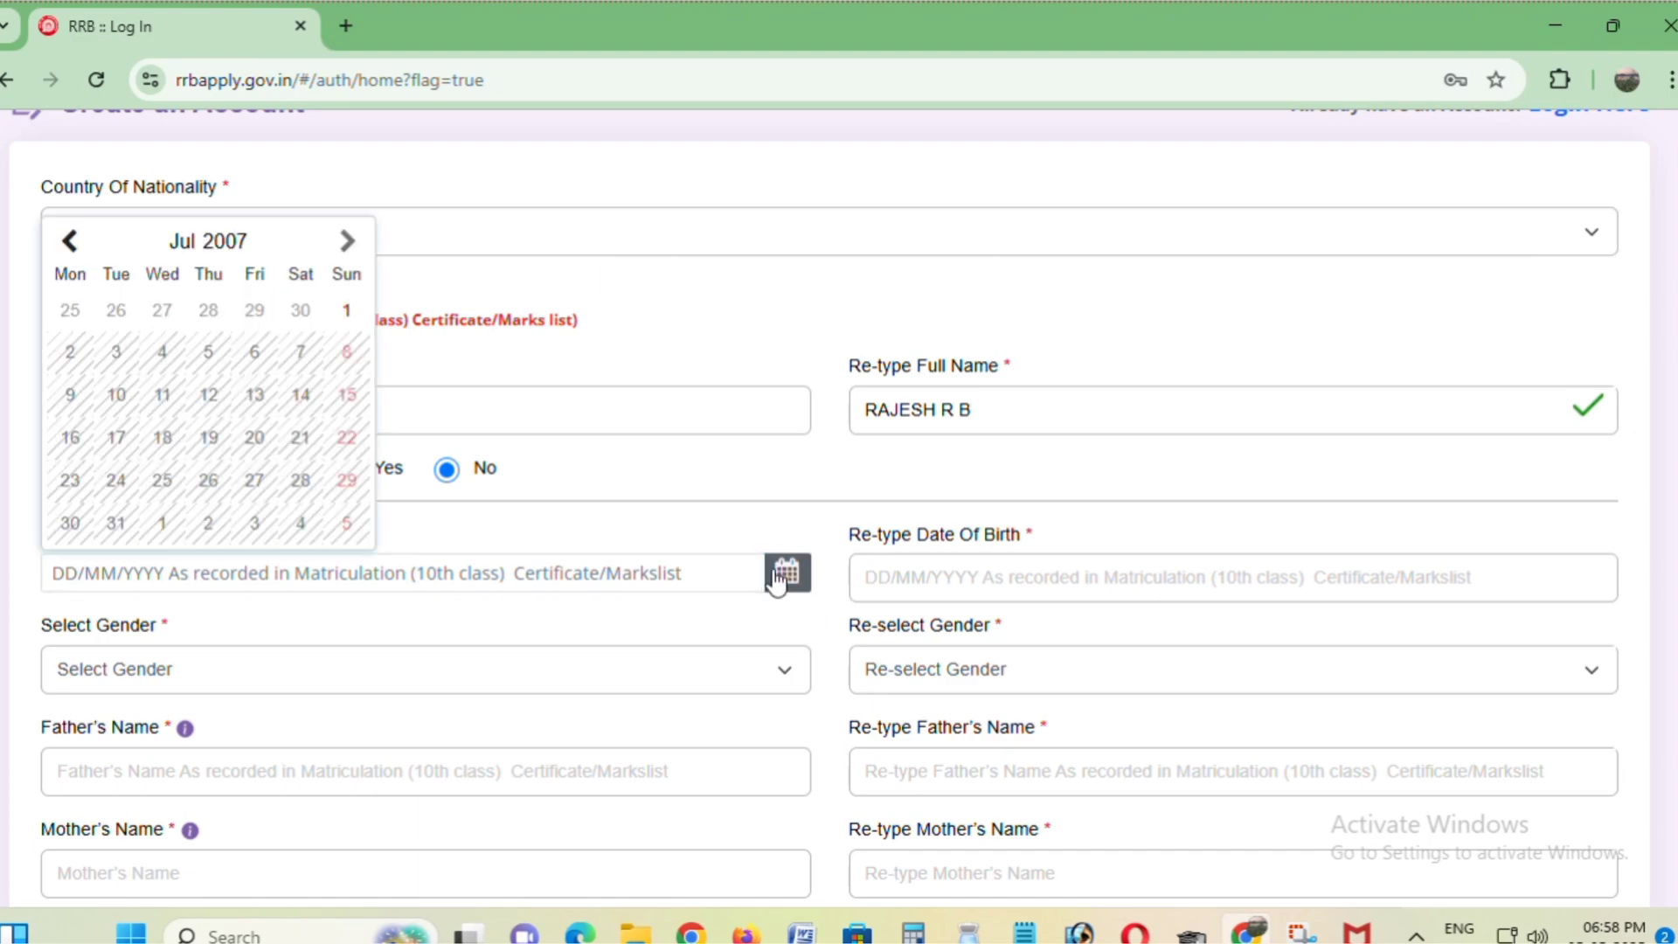
{"action": "left_click", "coordinate": [220, 245]}
{"action": "scroll", "coordinate": [220, 254], "scroll_direction": "up", "scroll_amount": 1}
{"action": "left_click", "coordinate": [71, 326]}
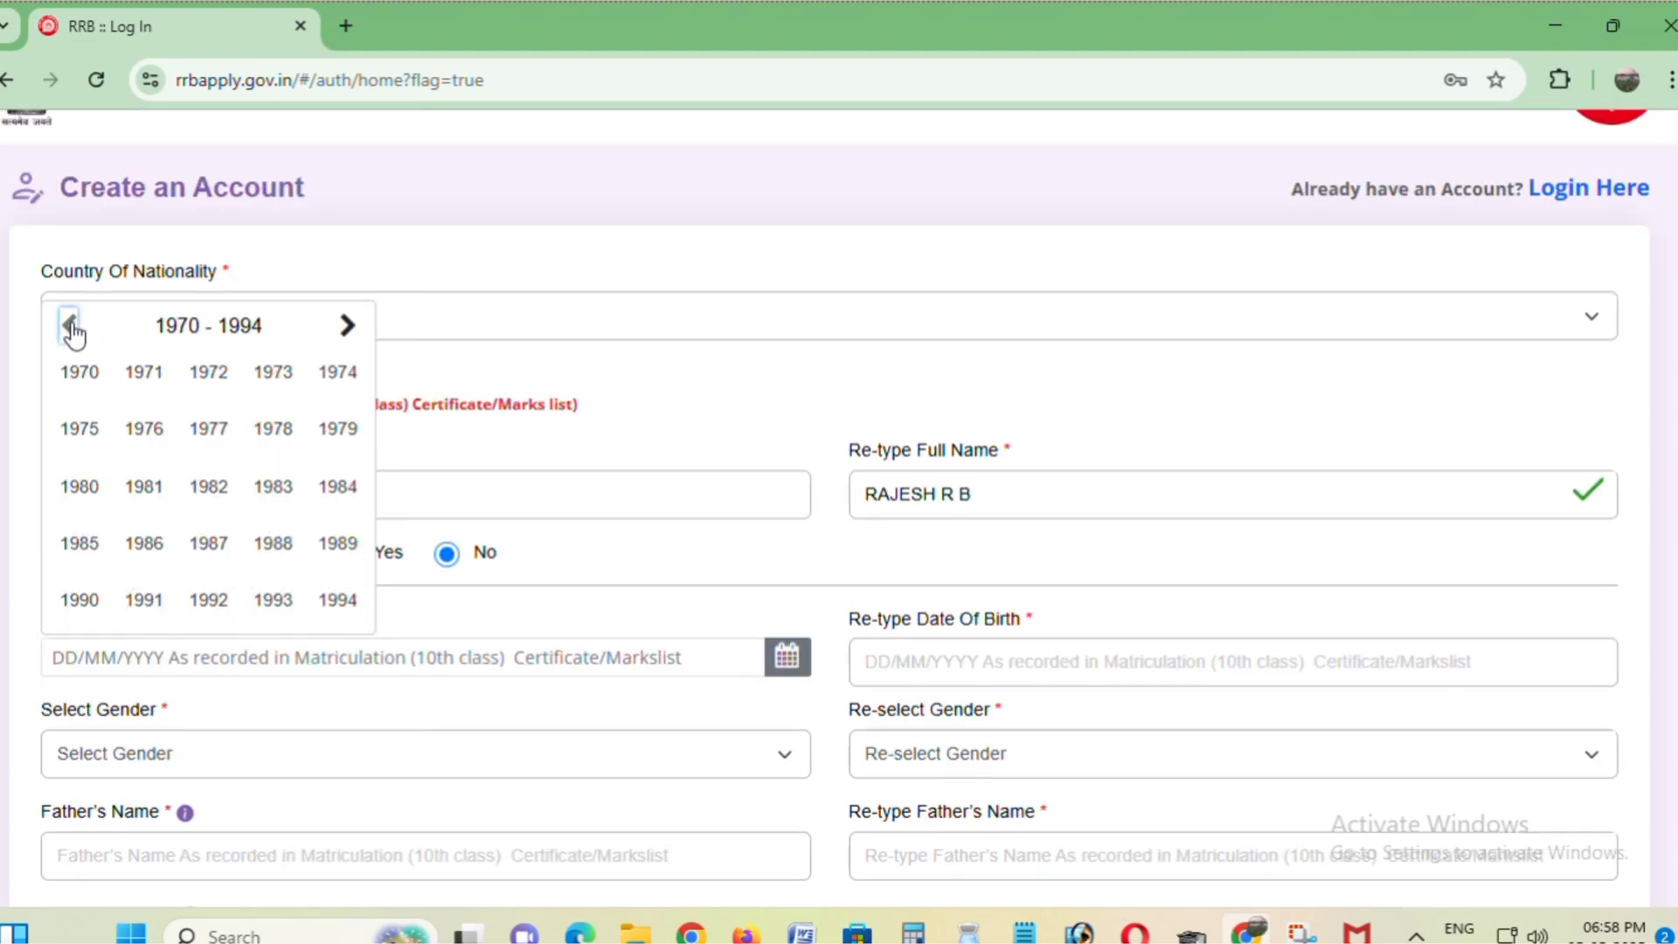
{"action": "left_click", "coordinate": [347, 326]}
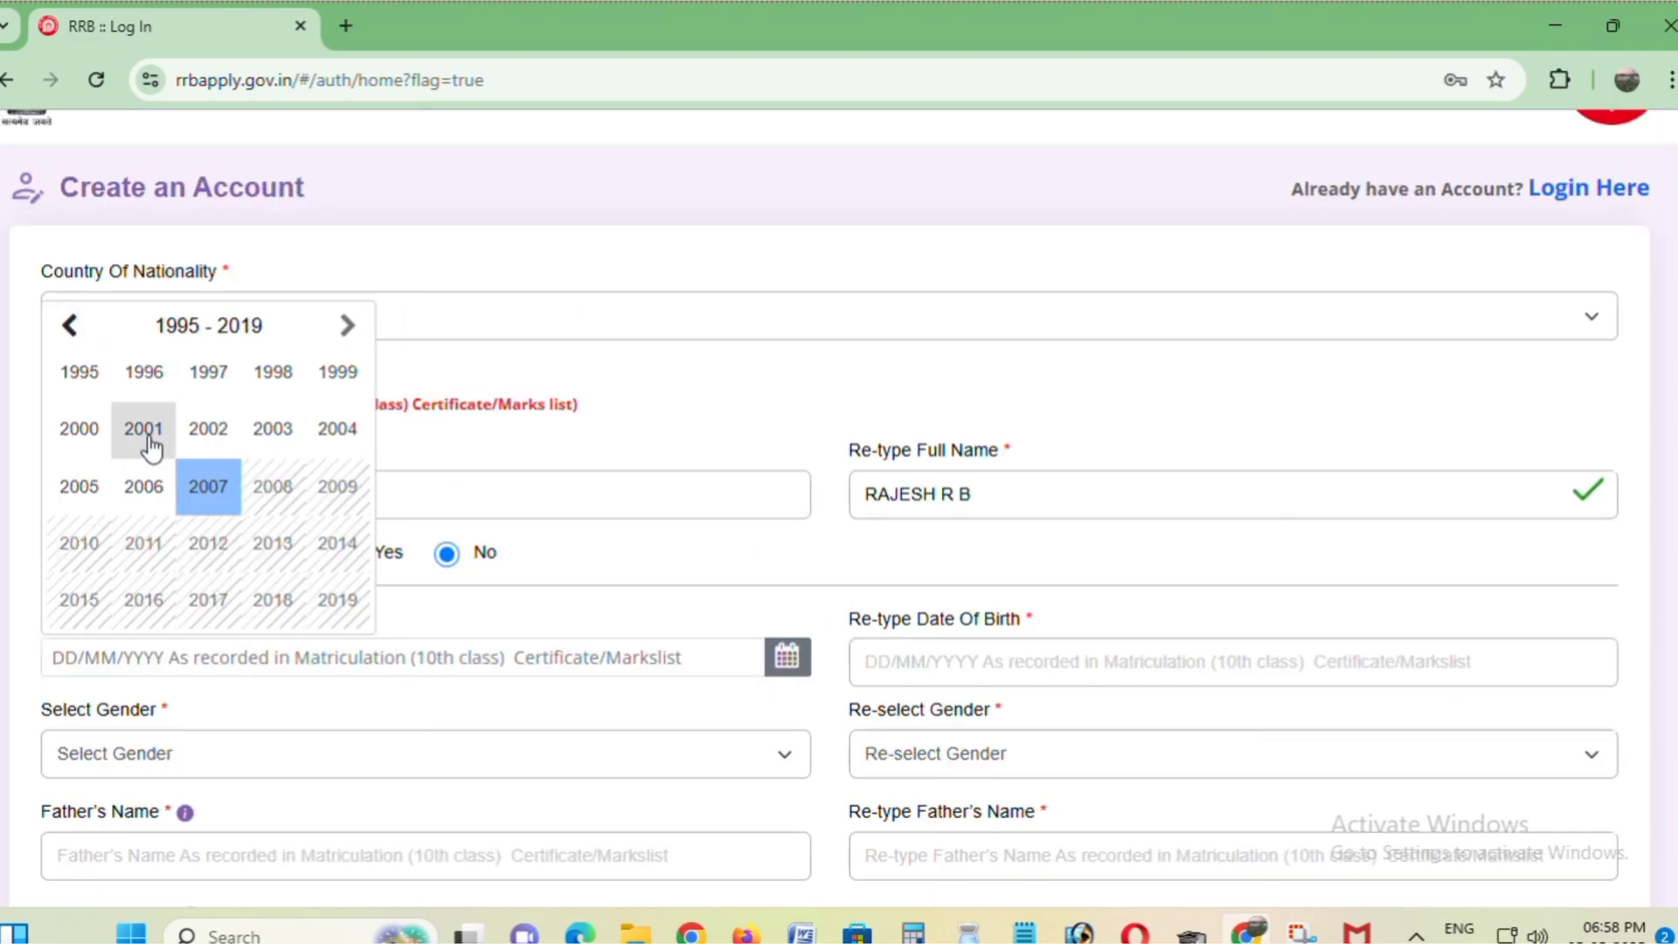
{"action": "left_click", "coordinate": [337, 428]}
{"action": "left_click", "coordinate": [181, 325]}
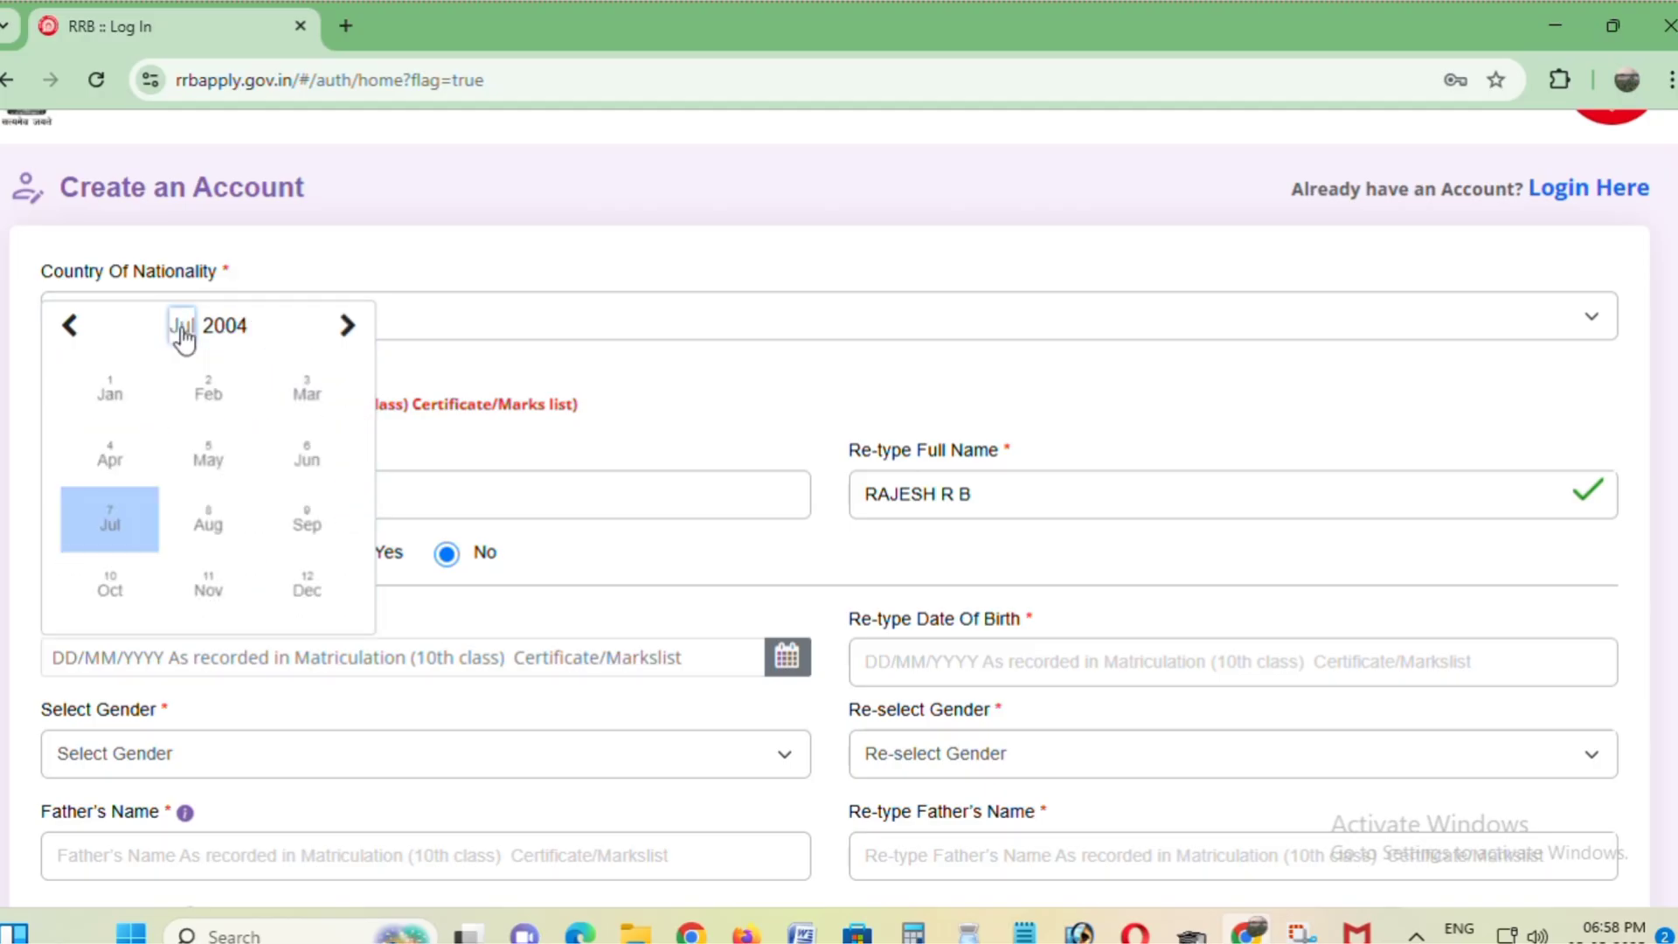
{"action": "left_click", "coordinate": [315, 525]}
{"action": "left_click", "coordinate": [169, 563]}
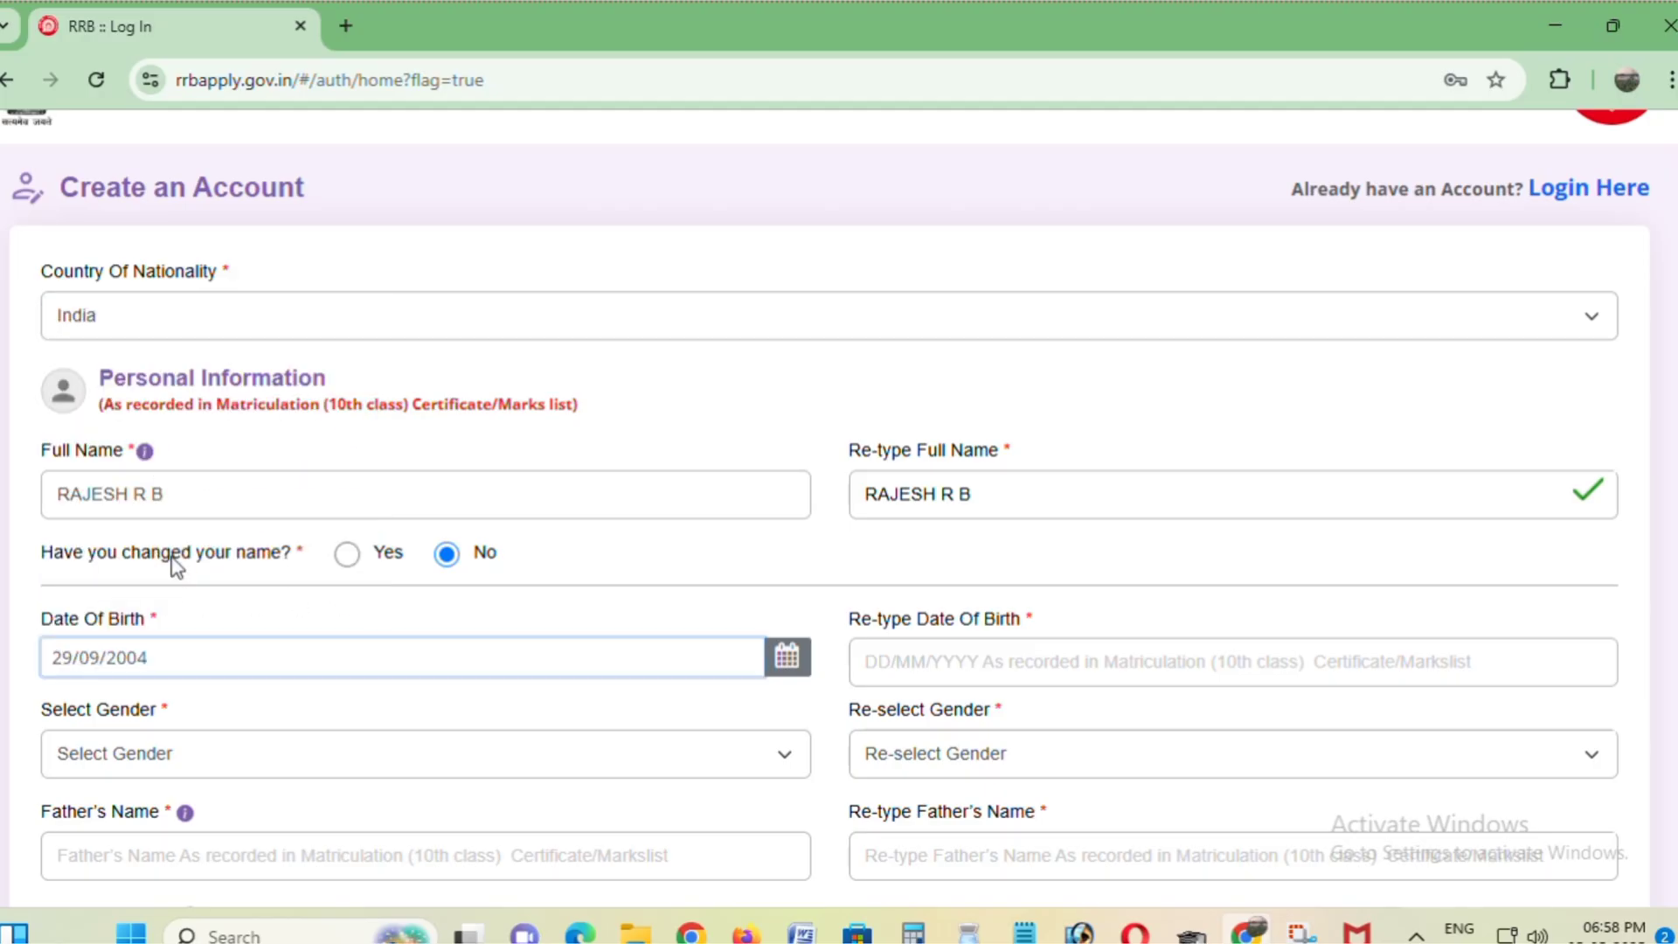
{"action": "key", "text": "Tab"}
{"action": "key", "text": "Tab"}
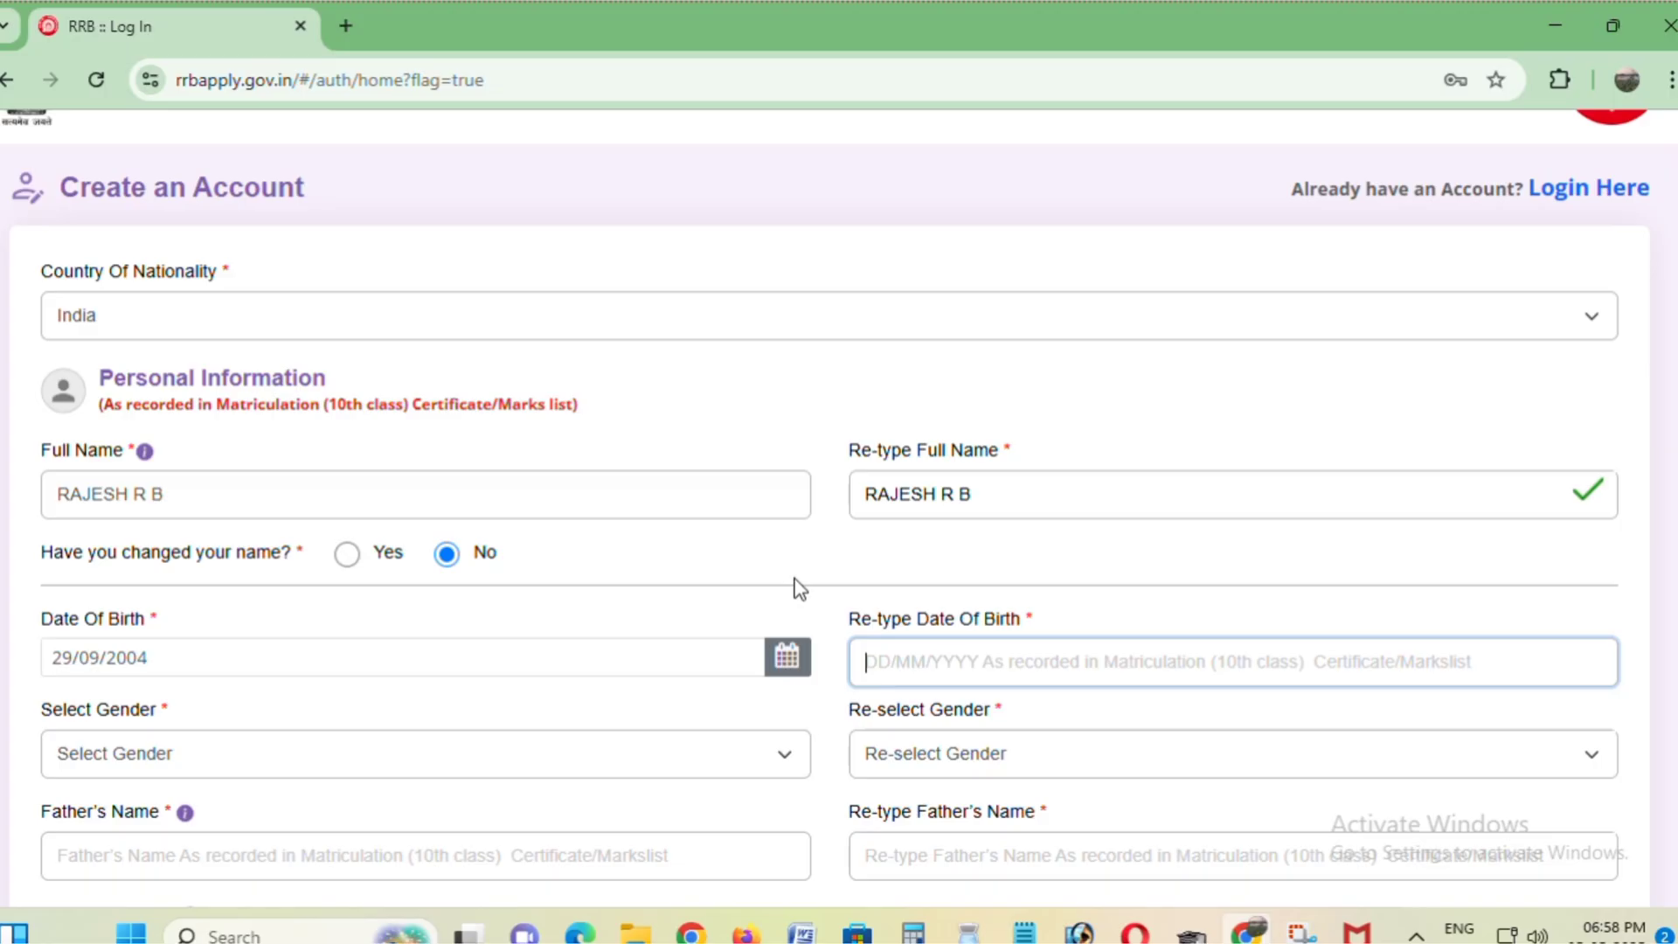
Step: Choose the gender and select the same gender in the confirm field
{"action": "key", "text": "Tab"}
{"action": "scroll", "coordinate": [681, 477], "scroll_direction": "down", "scroll_amount": 3}
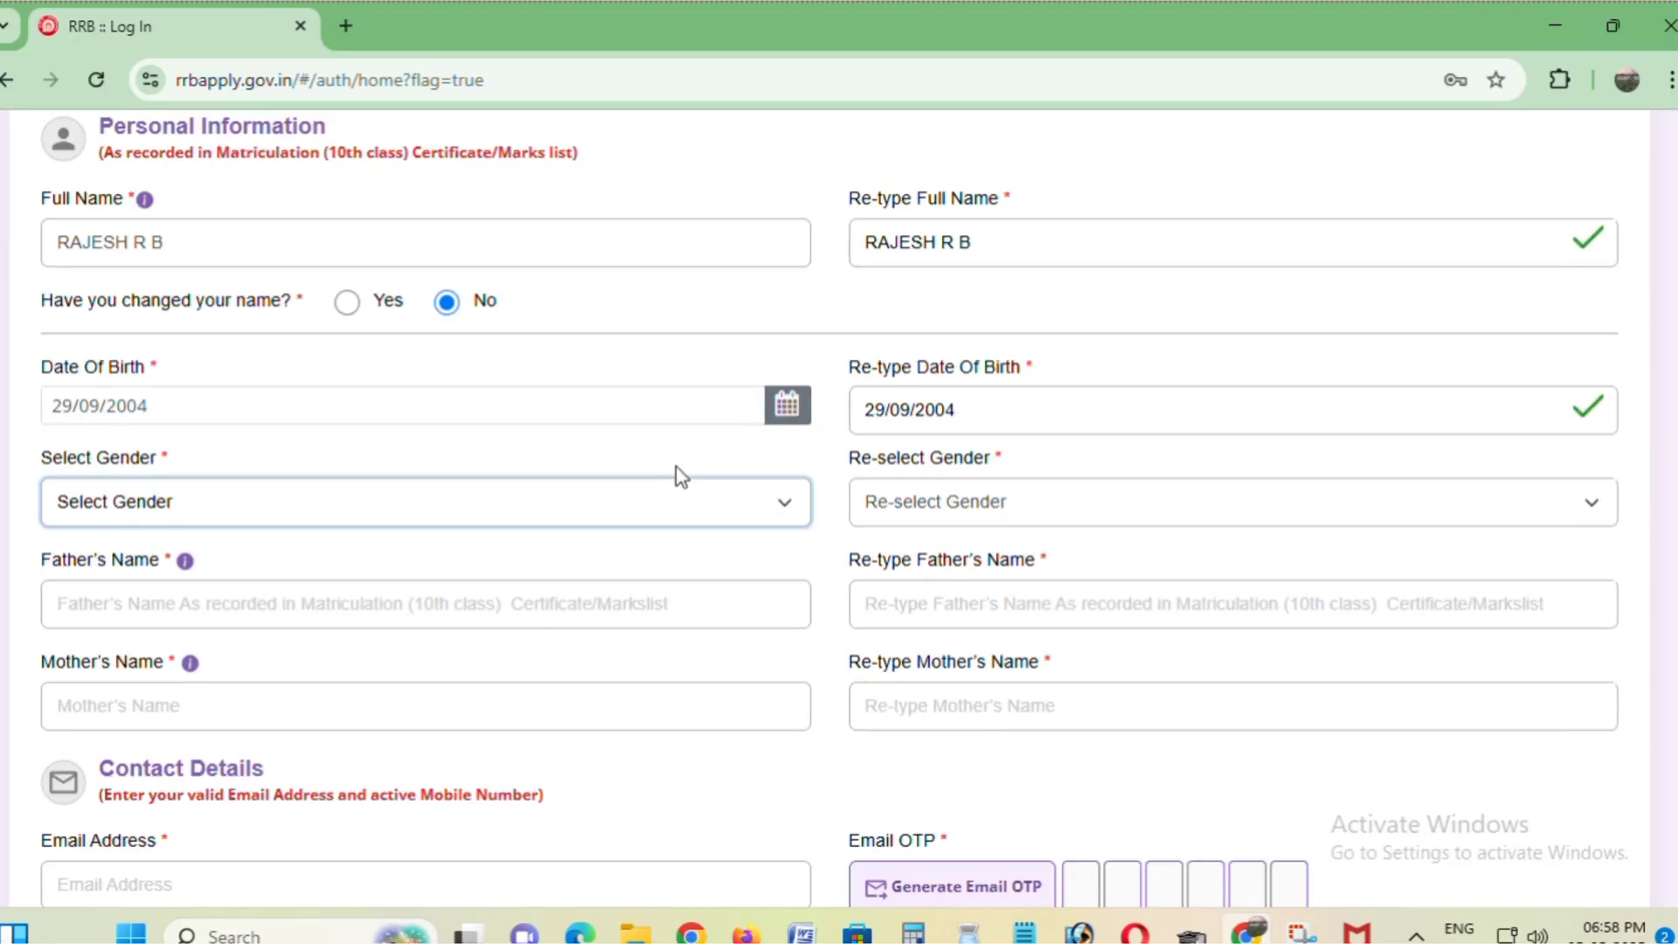
{"action": "scroll", "coordinate": [682, 476], "scroll_direction": "down", "scroll_amount": 1}
{"action": "key", "text": "m"}
{"action": "key", "text": "Tab"}
{"action": "key", "text": "m"}
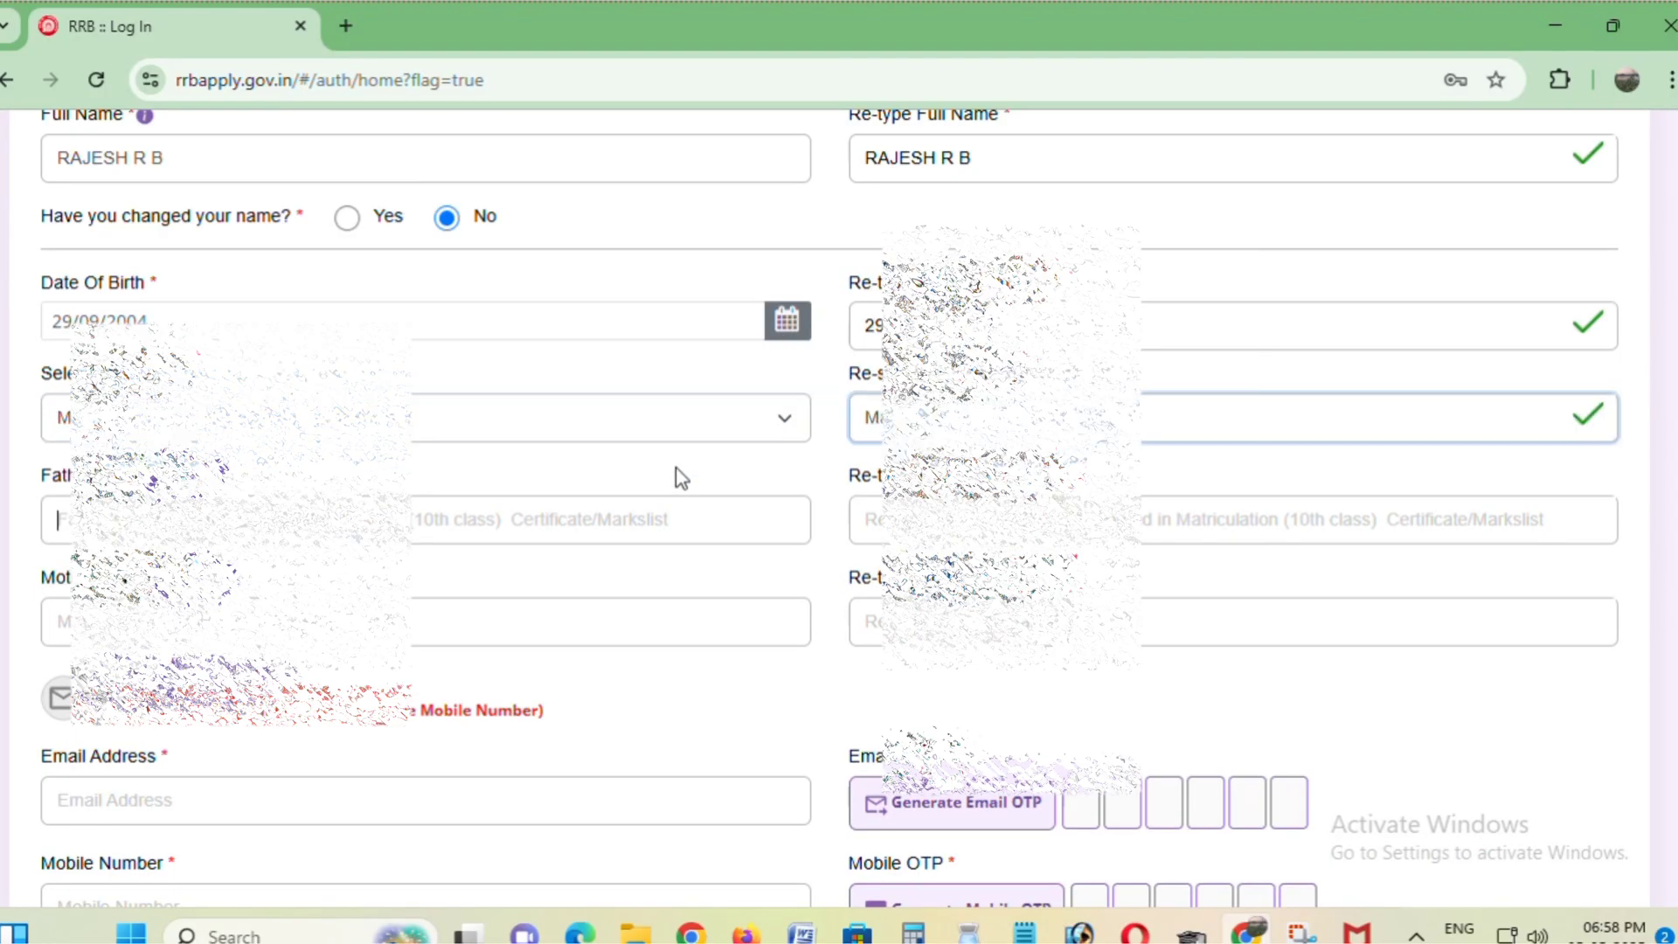
{"action": "key", "text": "Tab"}
Step: Enter the father's name and mother's name, each followed by its re-typed confirmation
{"action": "type", "text": "B"}
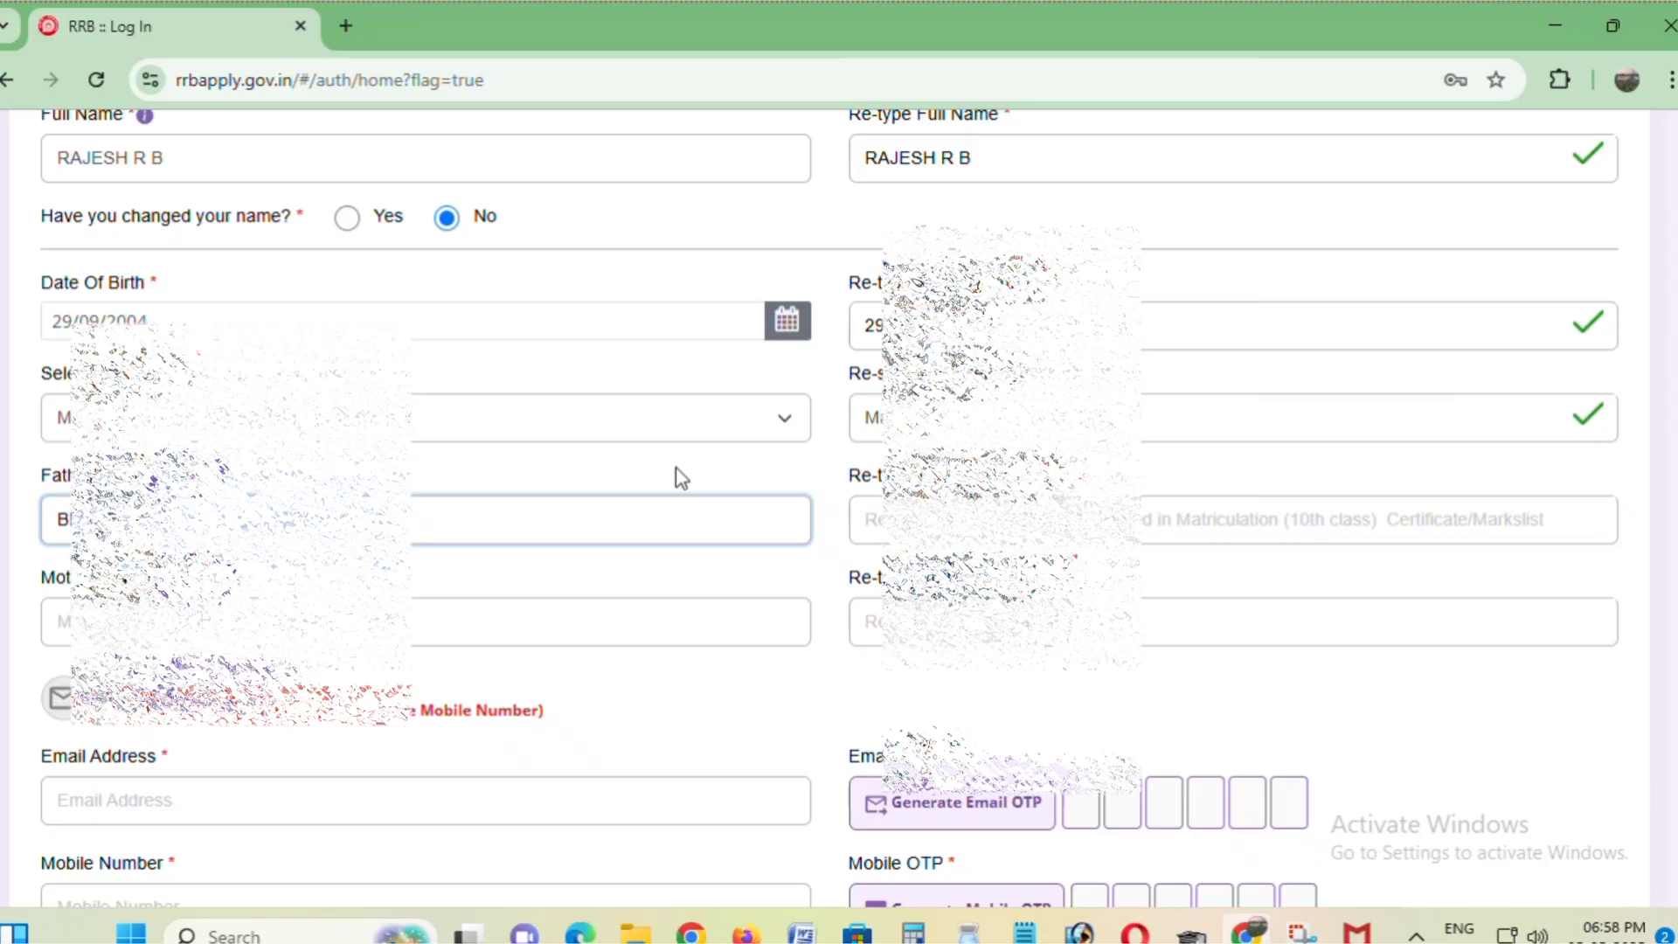
{"action": "key", "text": "Tab"}
{"action": "type", "text": "BE"}
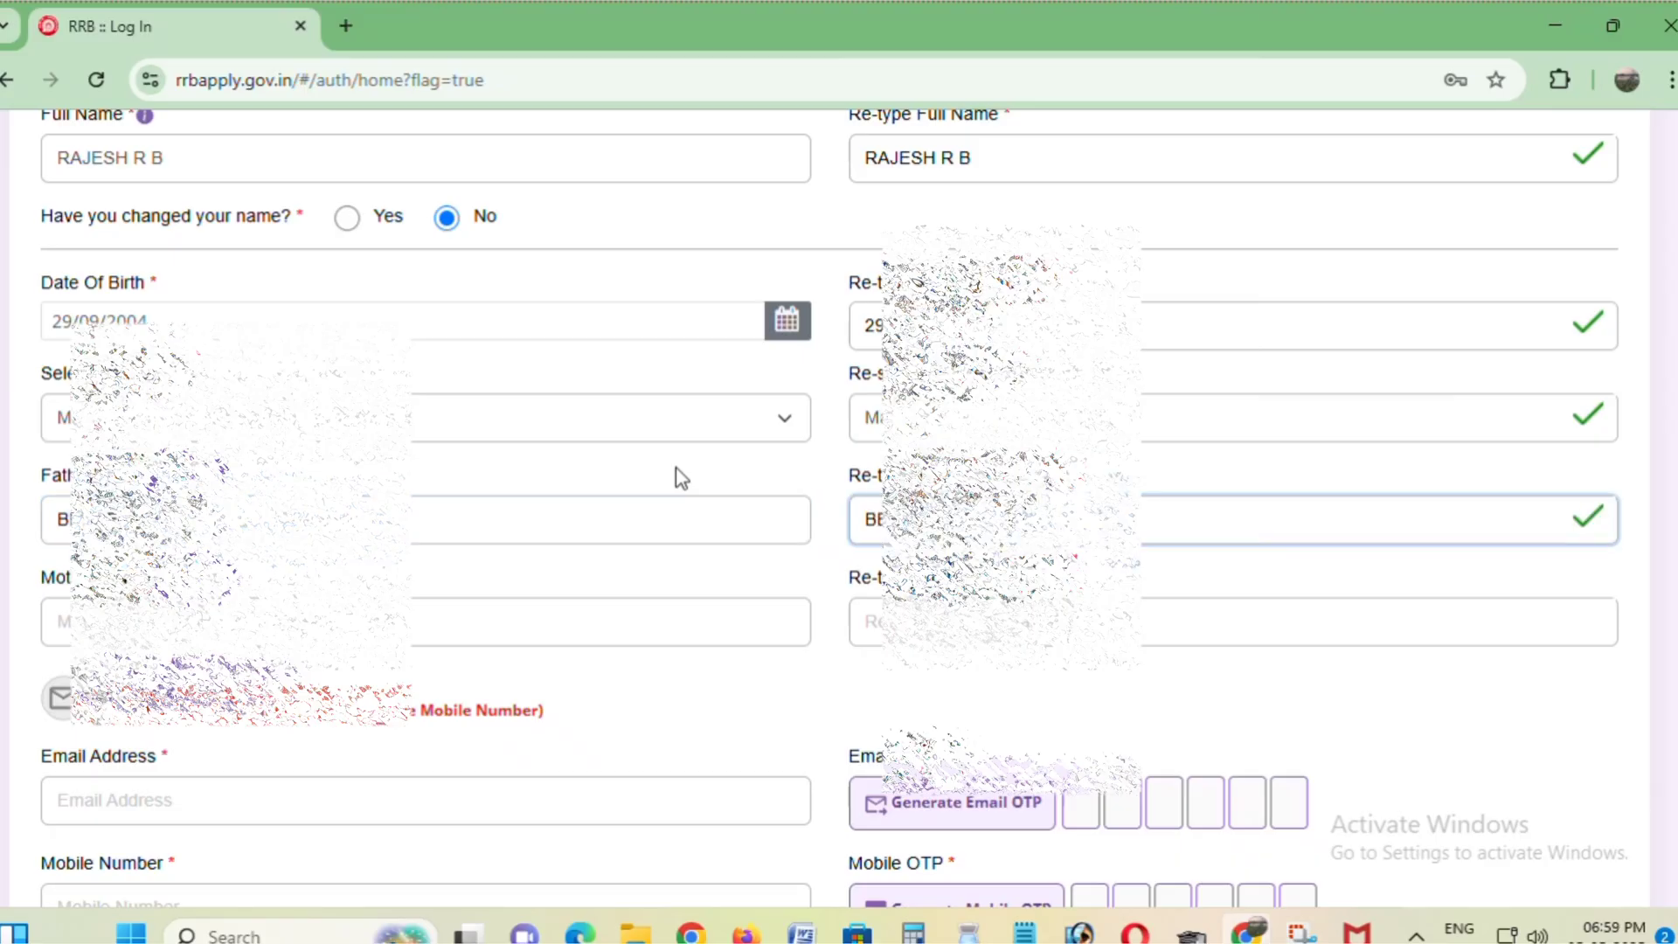
{"action": "key", "text": "Tab"}
{"action": "type", "text": "G"}
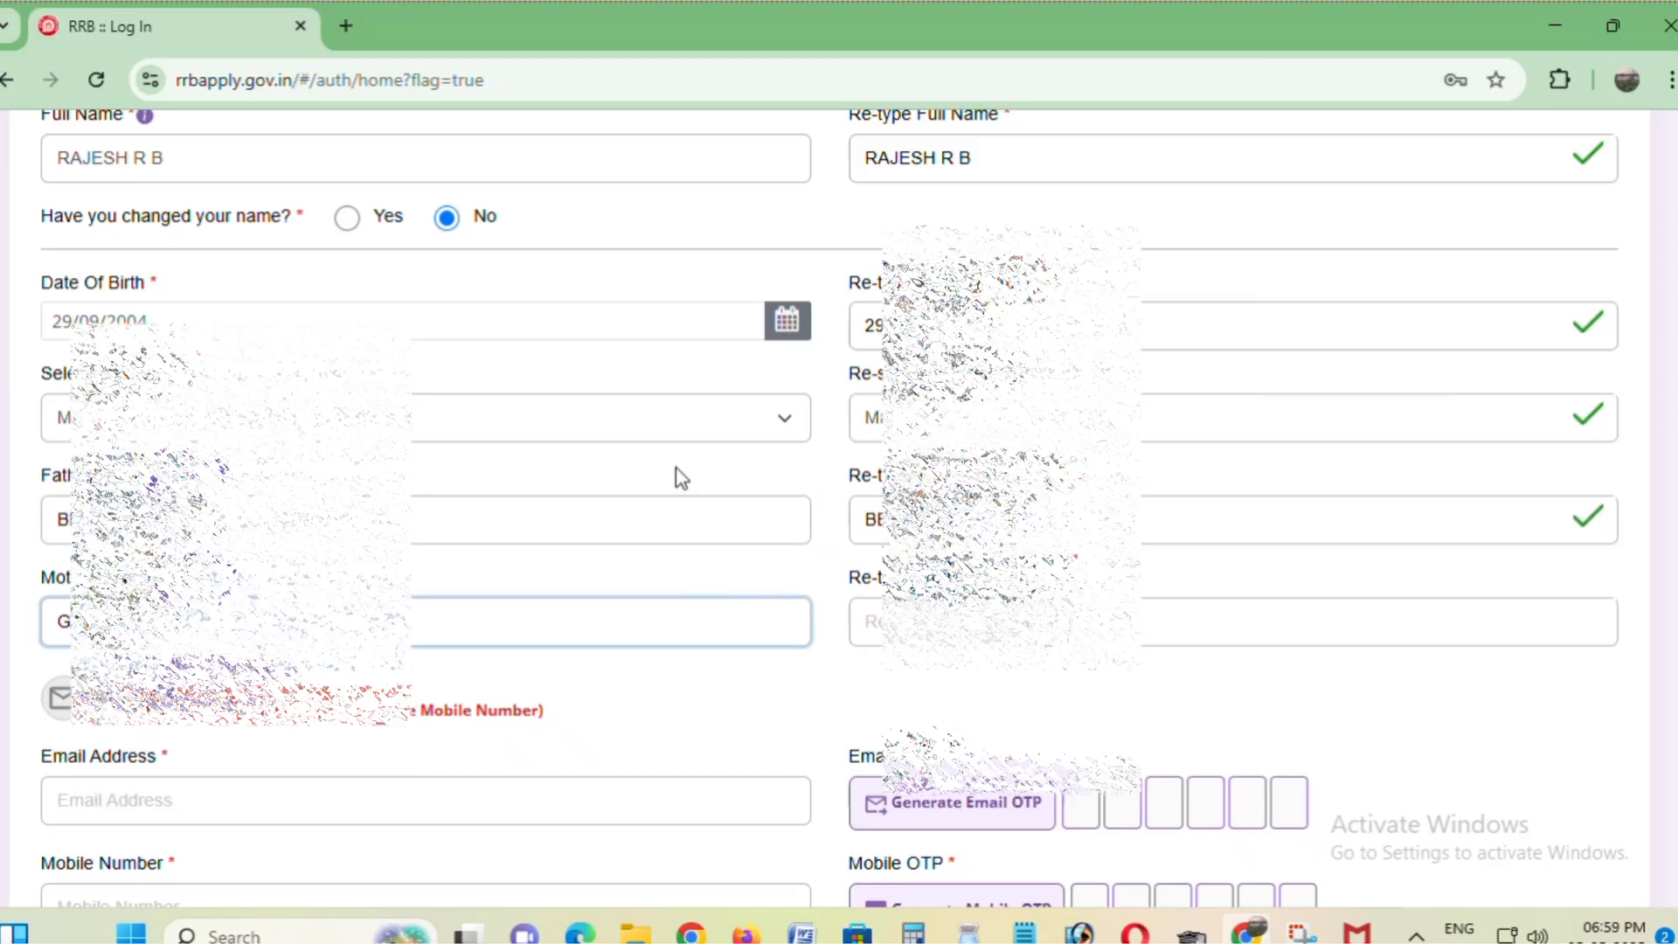
{"action": "key", "text": "Tab"}
{"action": "type", "text": "GA"}
{"action": "key", "text": "Tab"}
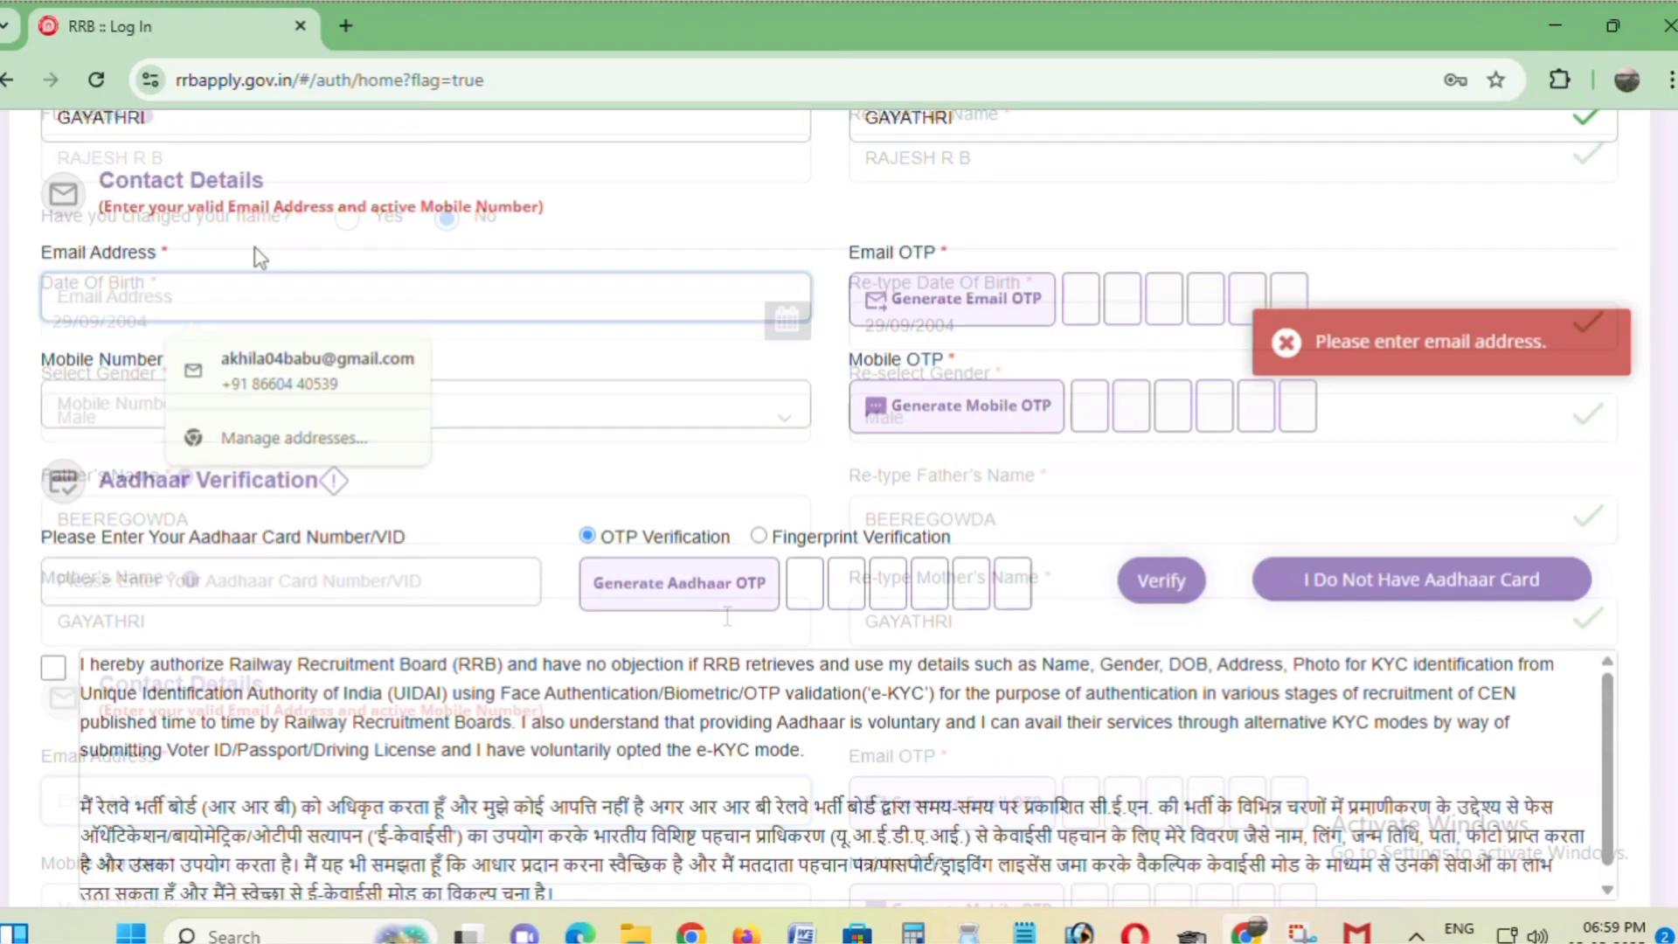
Step: Enter the e-mail address, generate the Email OTP and fill in the received code
{"action": "left_click", "coordinate": [254, 246]}
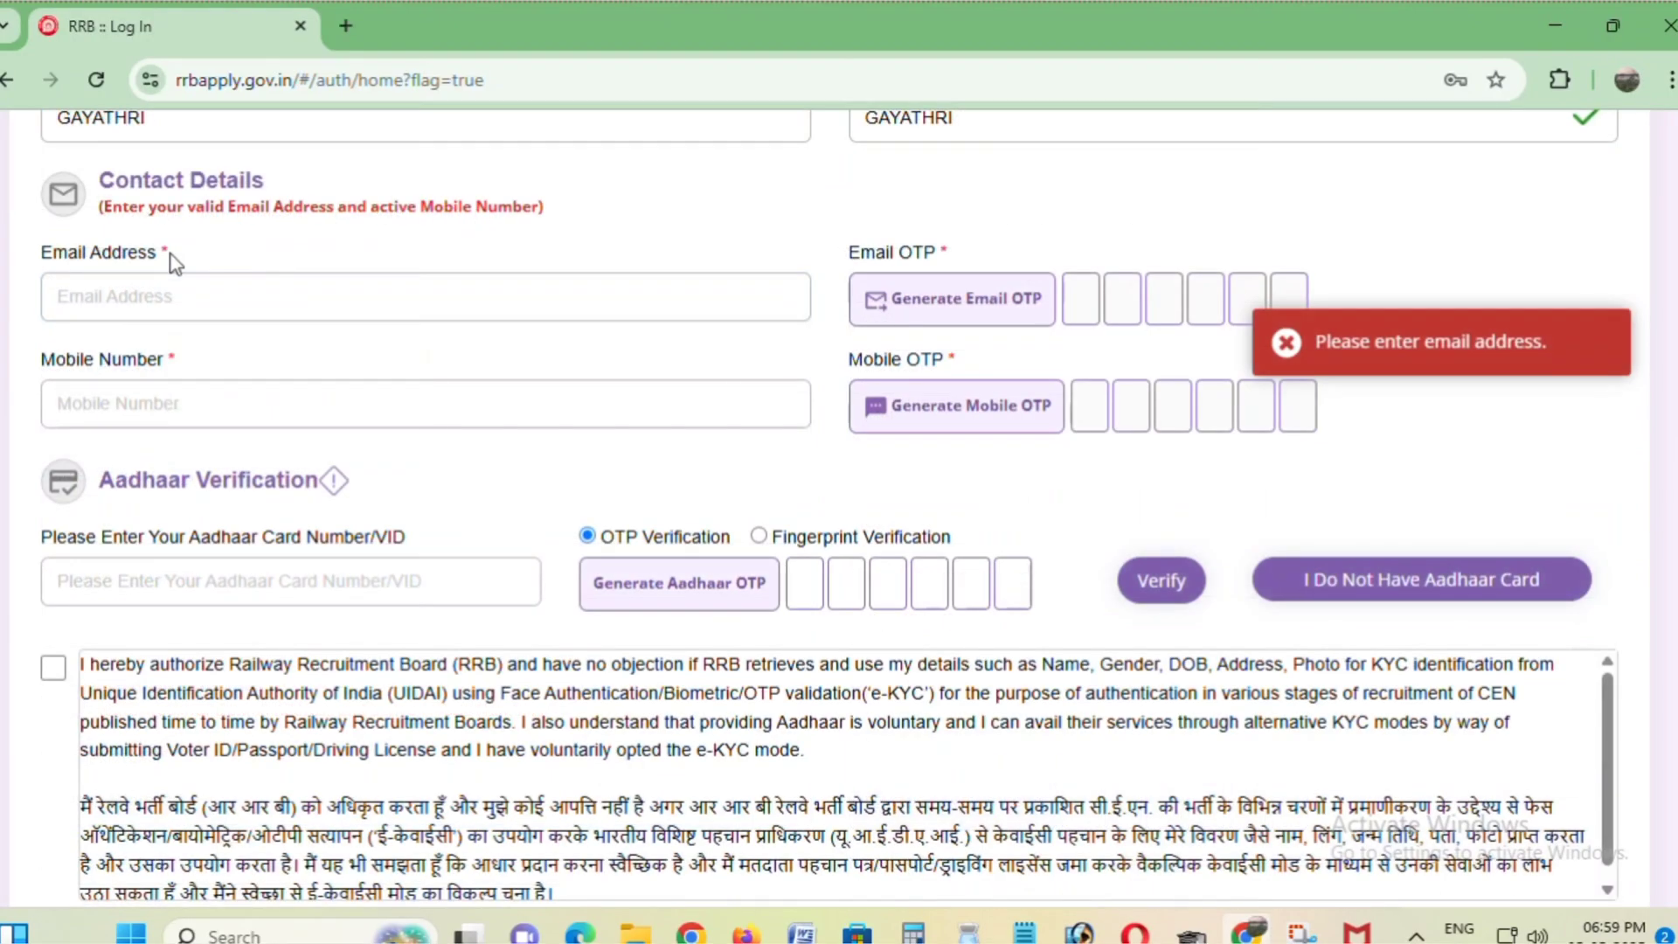
{"action": "left_click", "coordinate": [170, 254]}
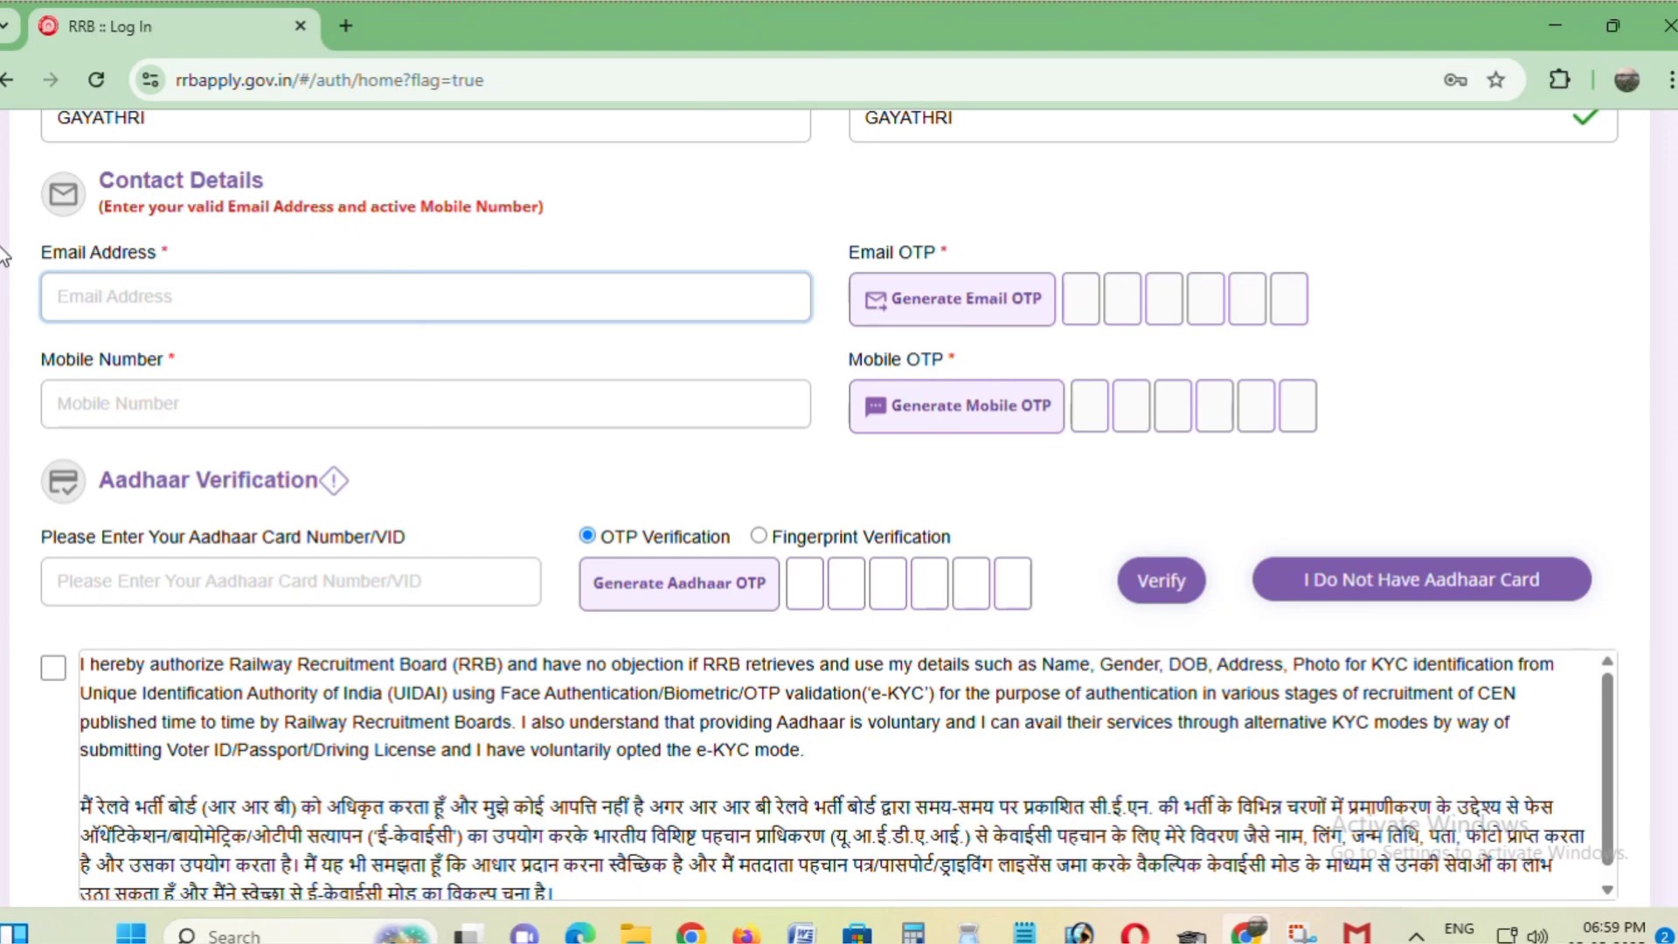
{"action": "left_click_drag", "start_coordinate": [30, 253], "coordinate": [210, 253]}
{"action": "left_click_drag", "start_coordinate": [35, 365], "coordinate": [442, 348]}
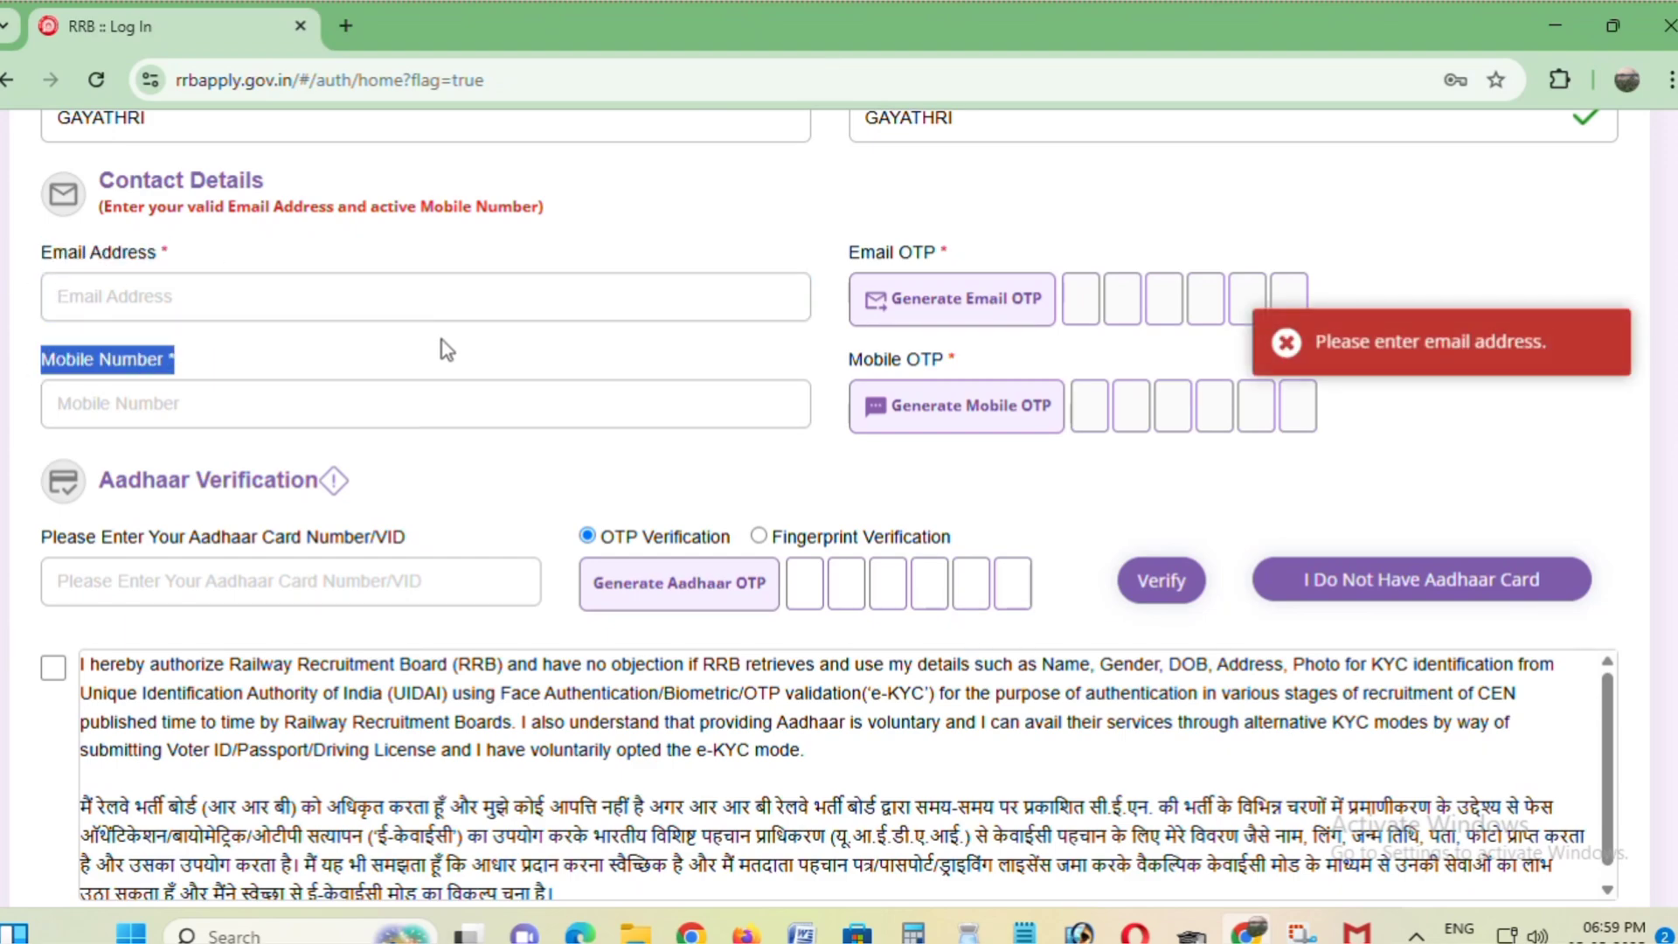
{"action": "left_click", "coordinate": [453, 349]}
{"action": "left_click_drag", "start_coordinate": [856, 255], "coordinate": [948, 255]}
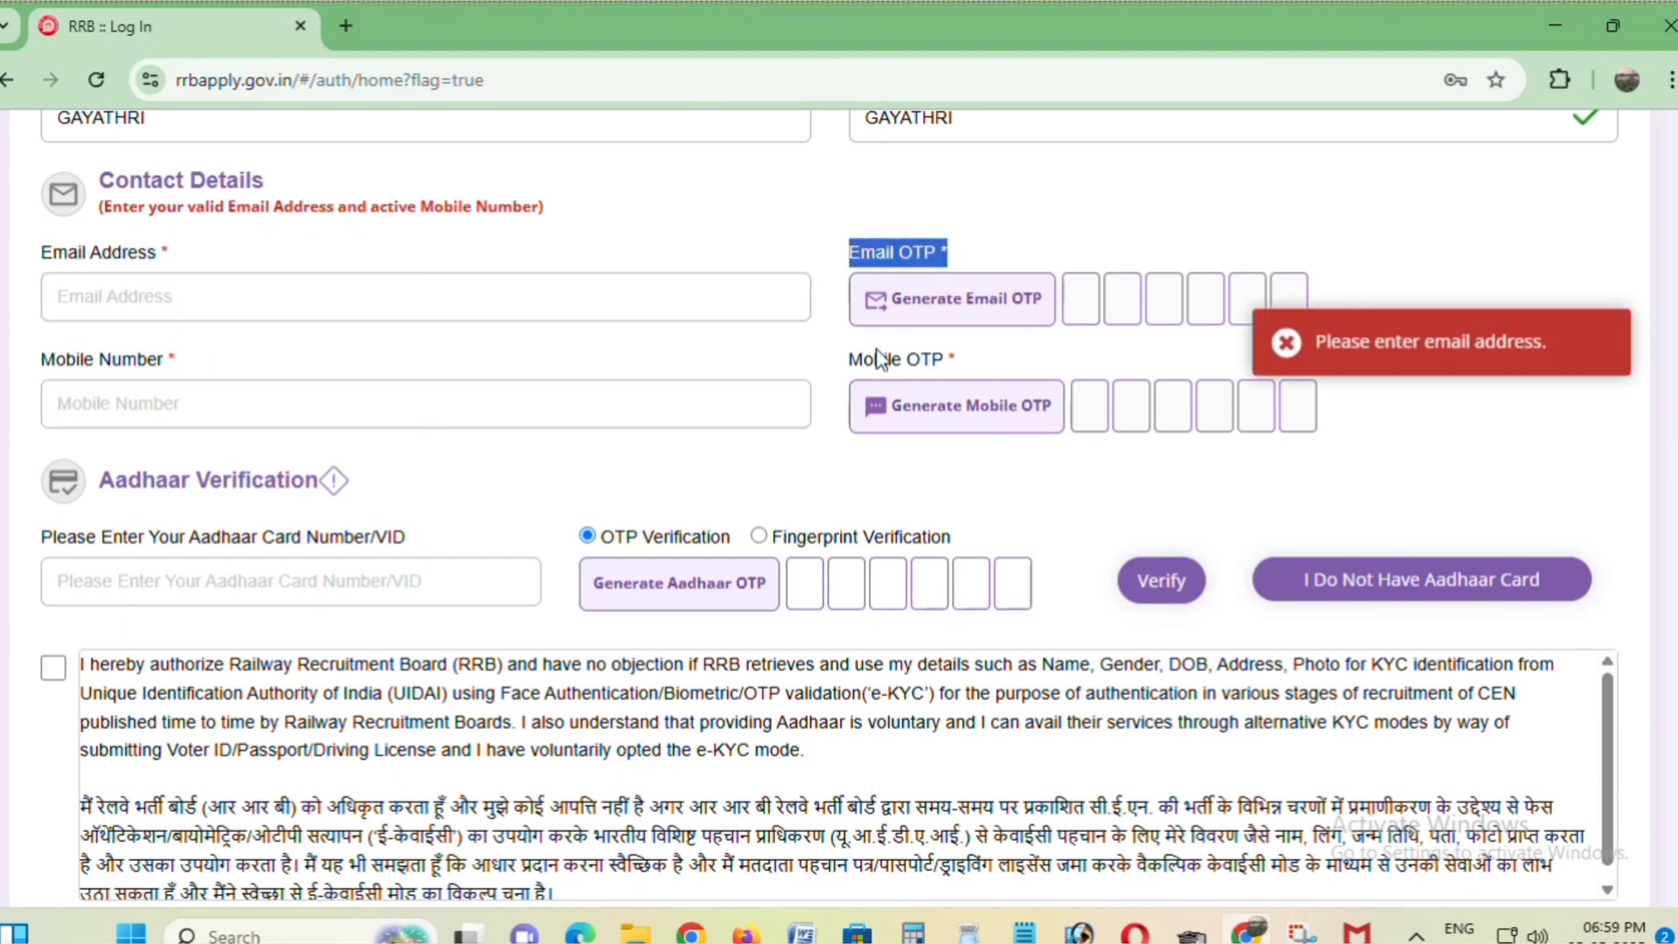
{"action": "left_click_drag", "start_coordinate": [878, 358], "coordinate": [966, 367]}
{"action": "left_click", "coordinate": [968, 367]}
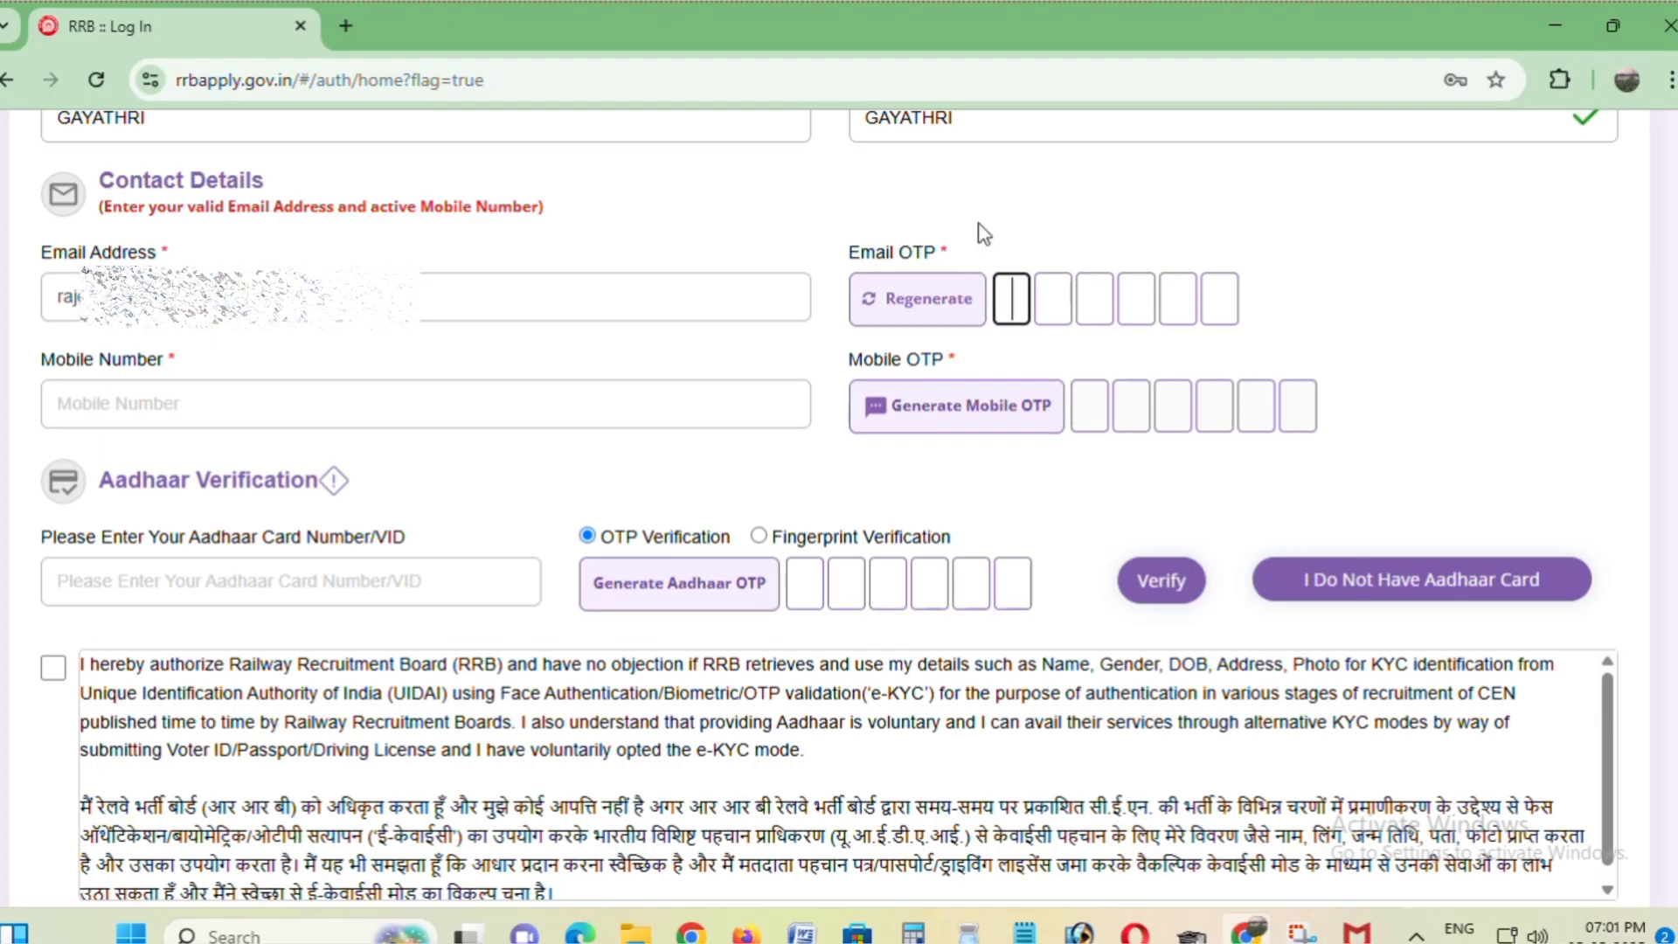
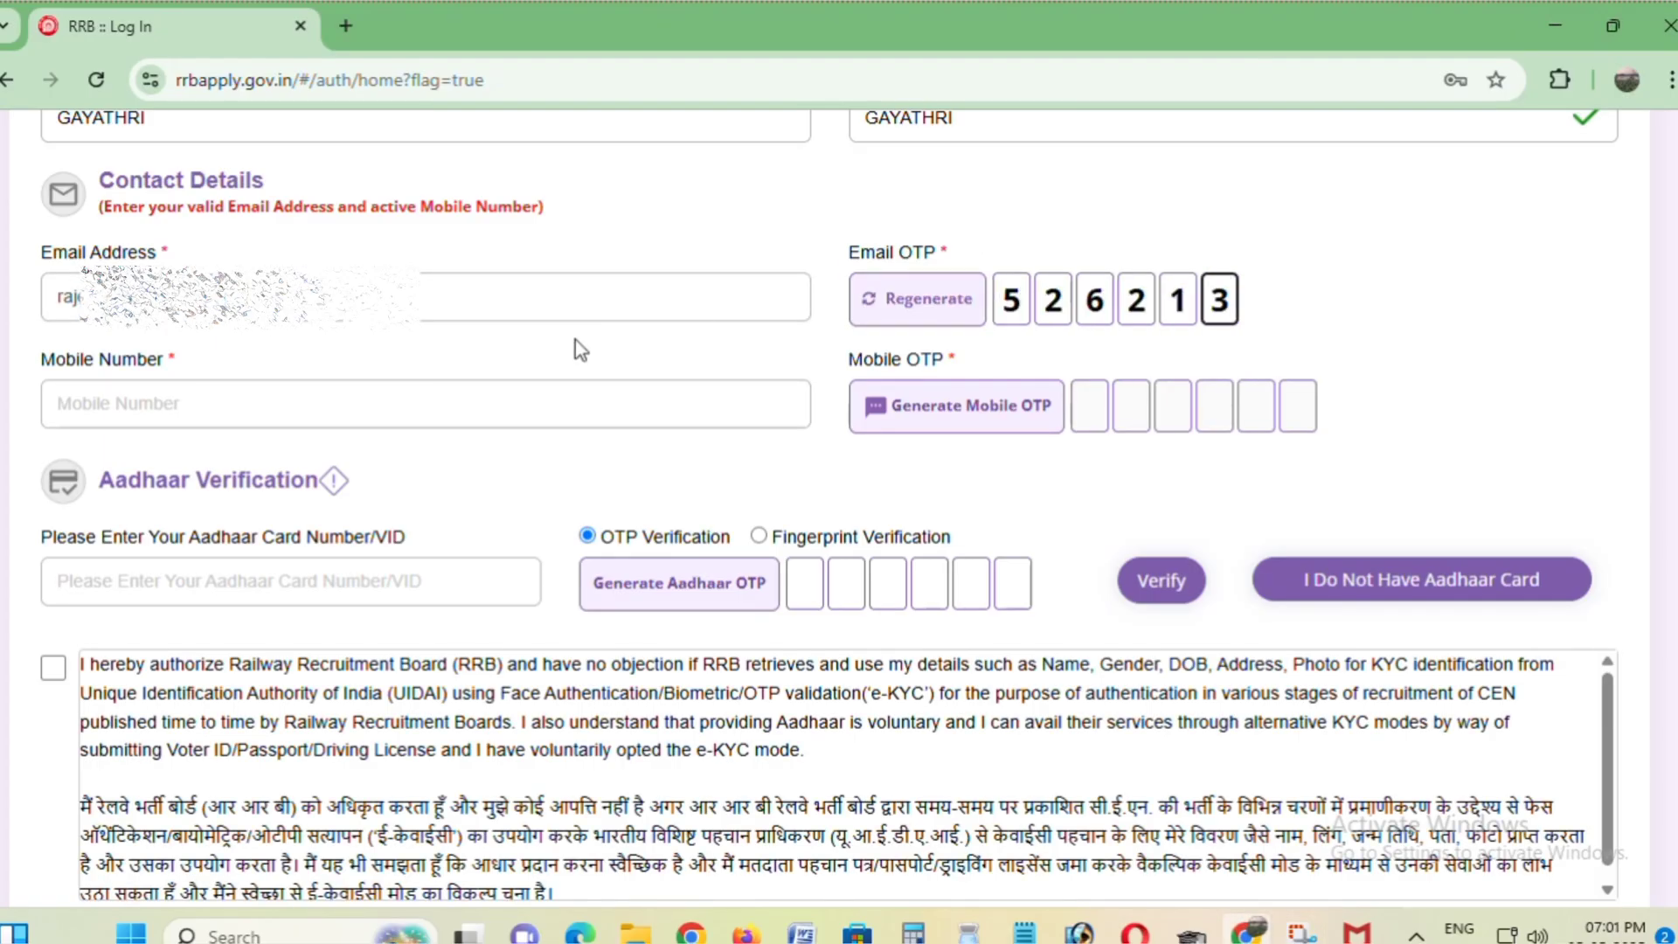
Step: Enter the mobile number, generate the Mobile OTP and fill in that code
{"action": "left_click", "coordinate": [358, 404]}
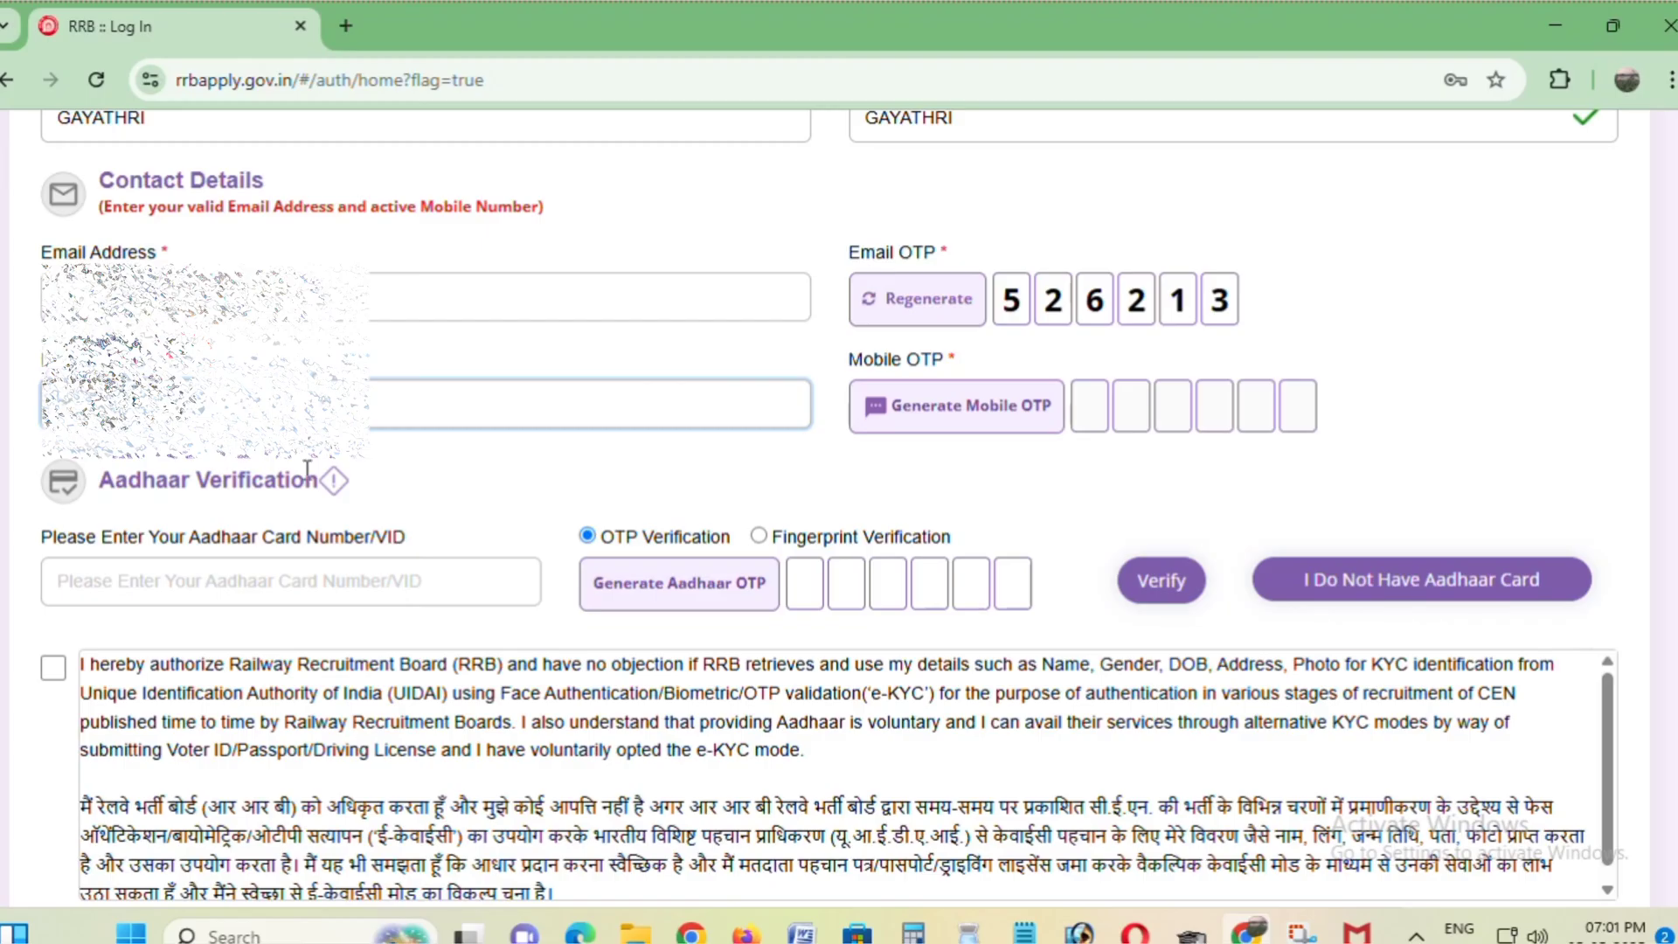
{"action": "left_click", "coordinate": [964, 415]}
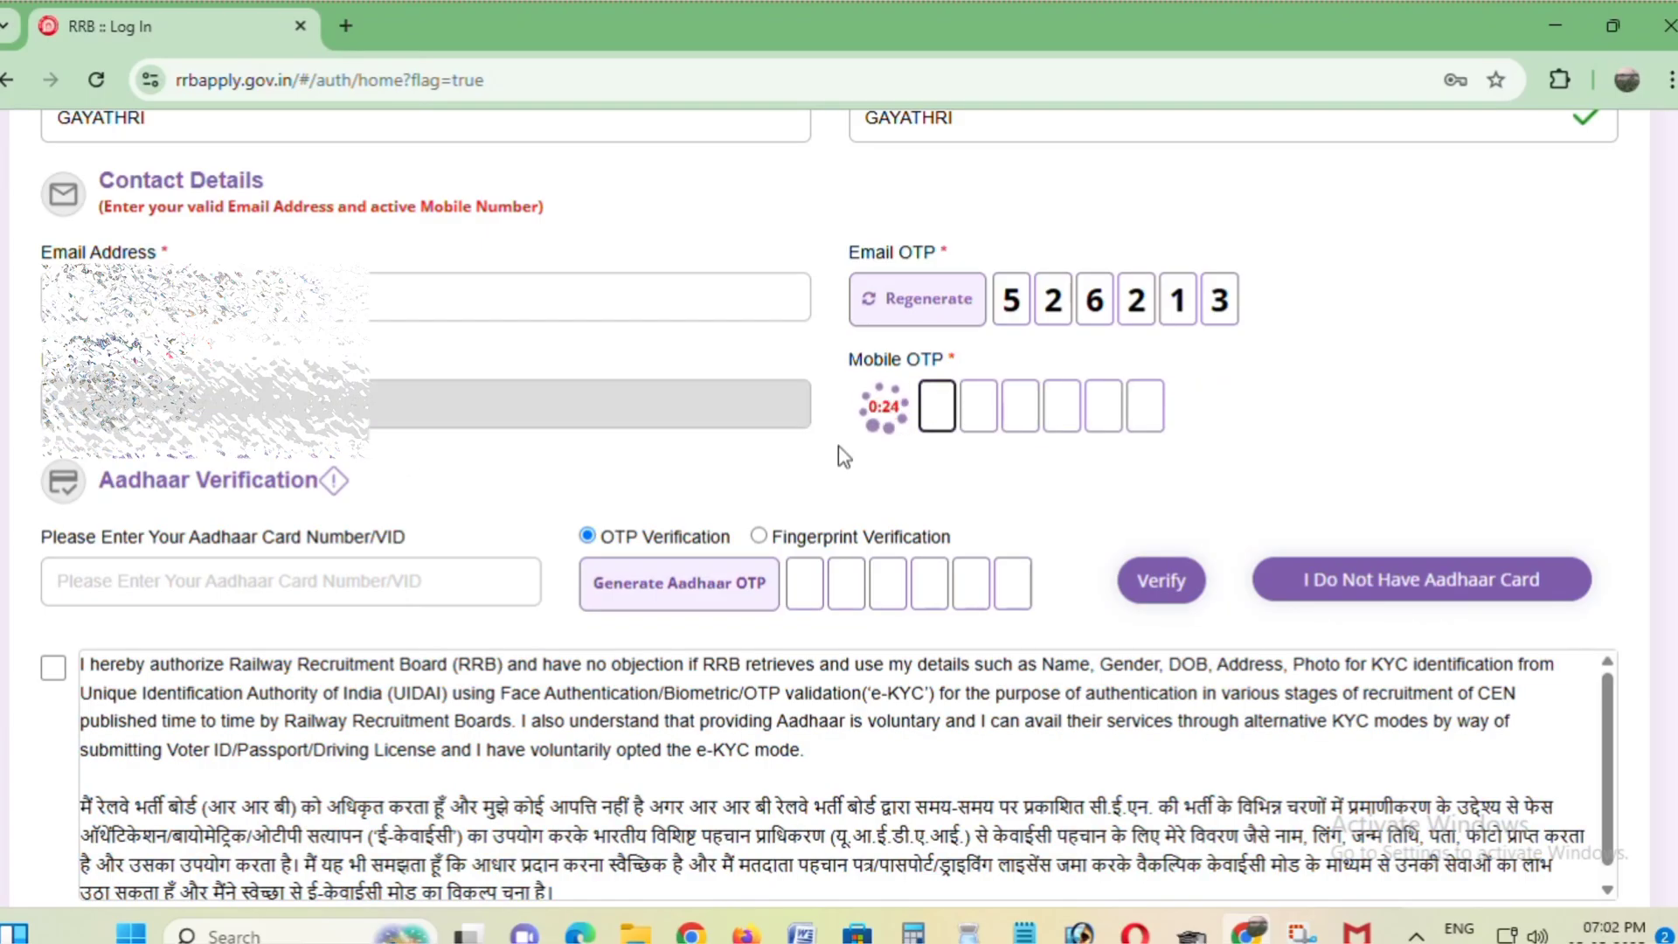
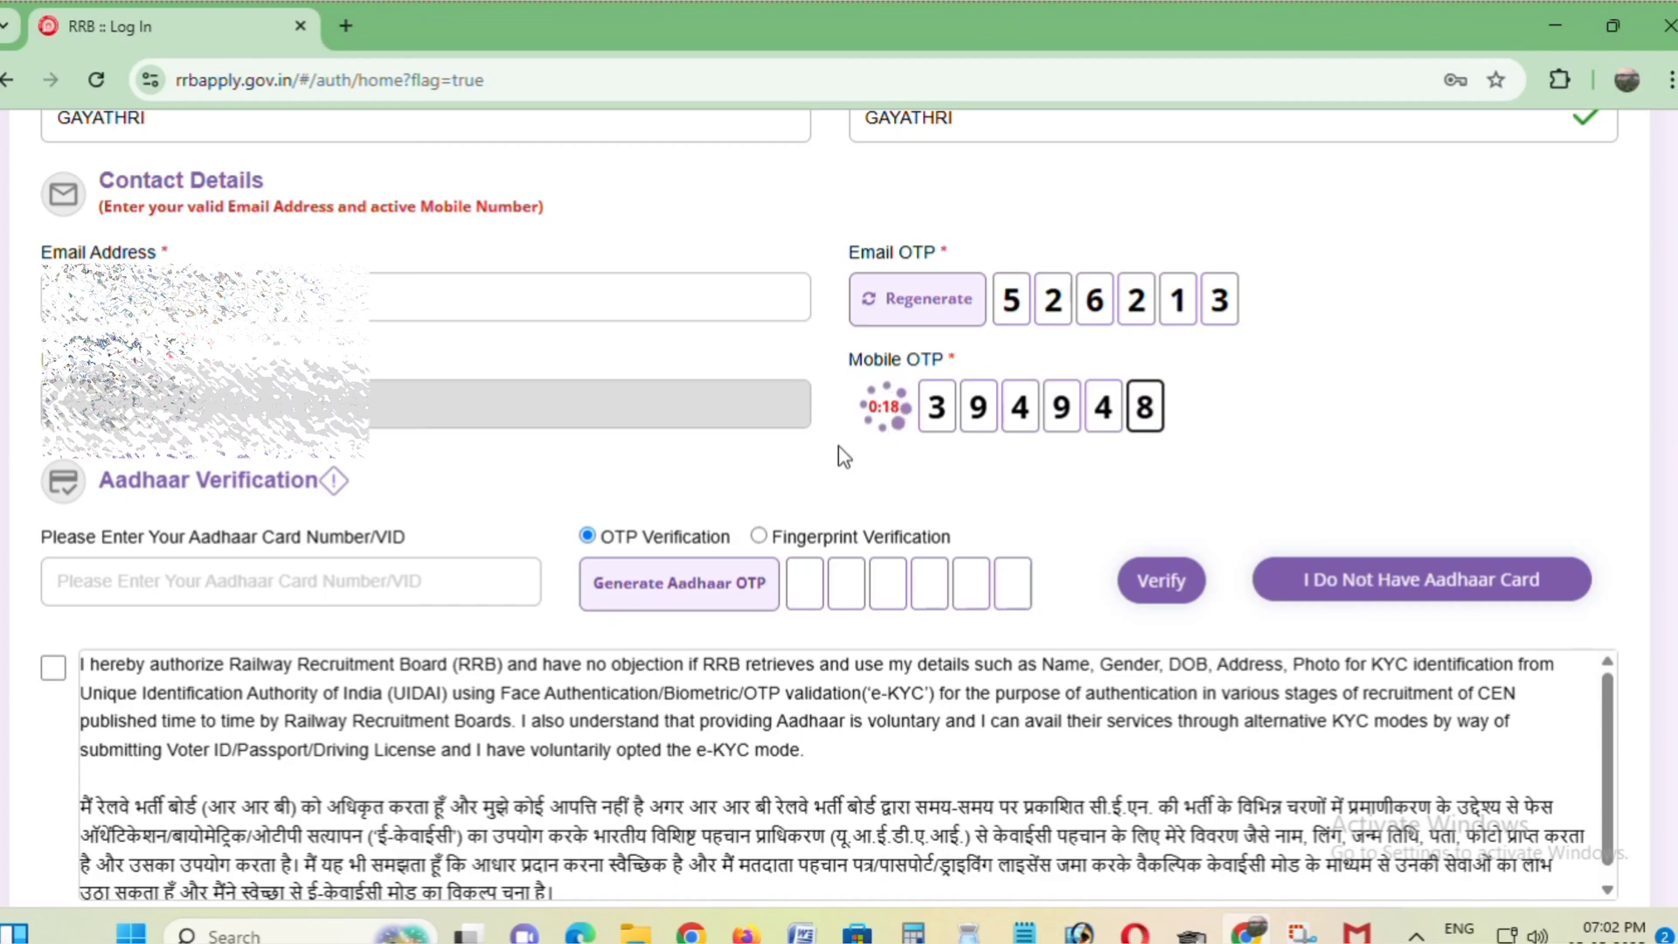
{"action": "left_click", "coordinate": [410, 581]}
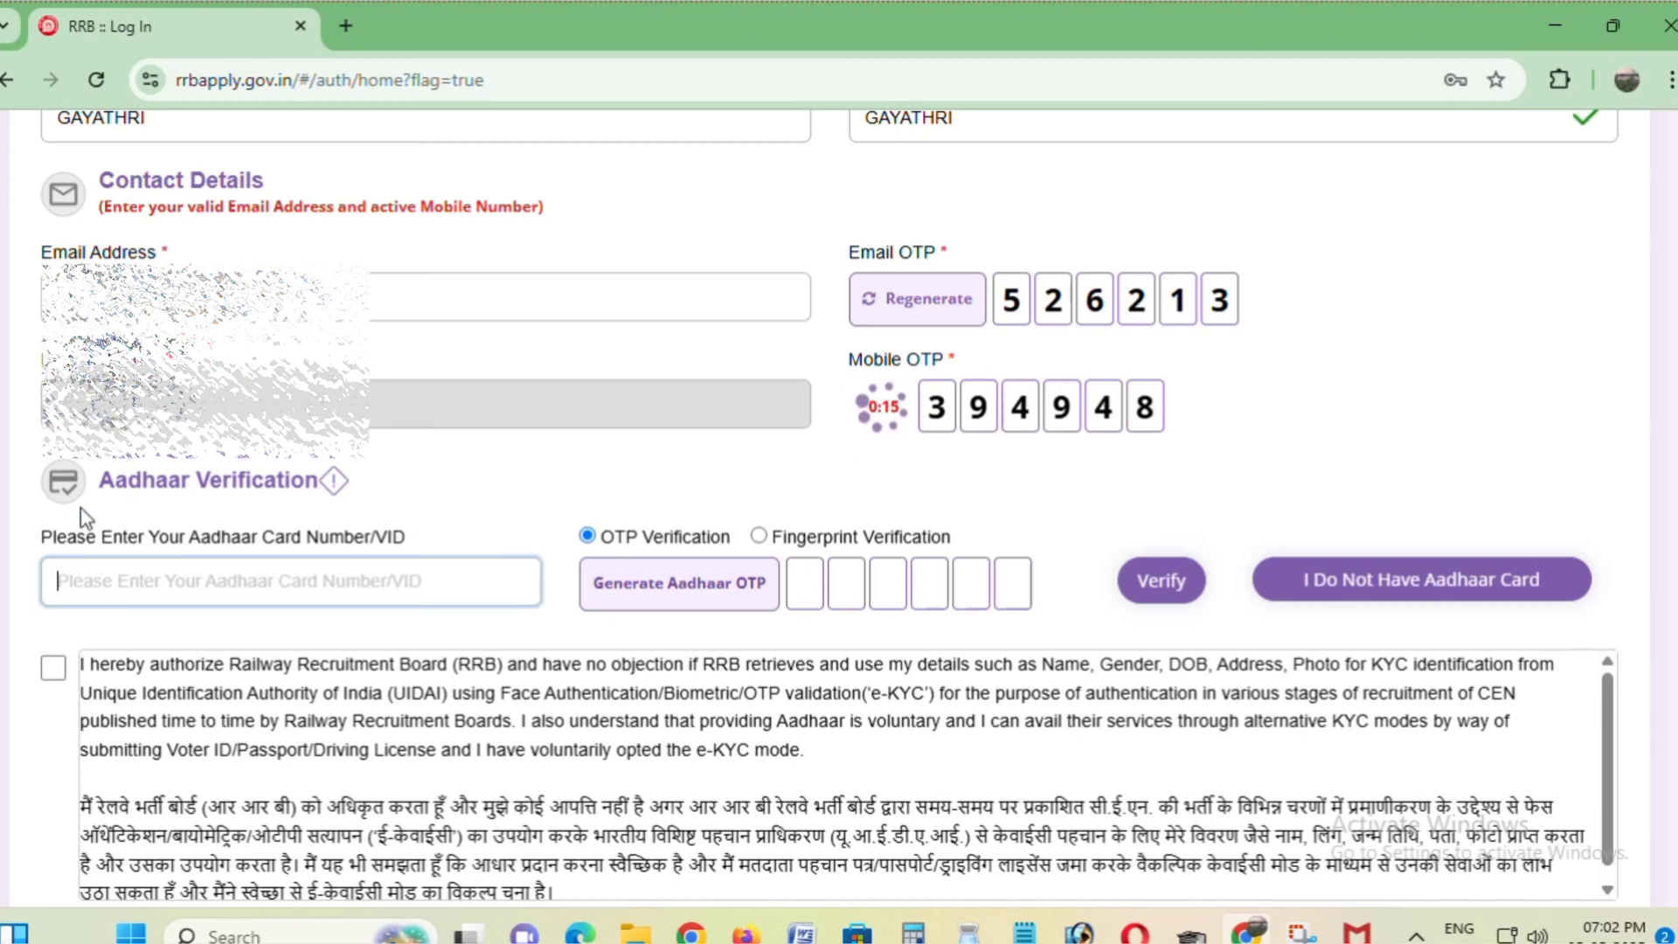
Step: Enter the Aadhaar number, give e-KYC consent, and verify it with the Aadhaar OTP
{"action": "left_click_drag", "start_coordinate": [85, 517], "coordinate": [401, 478]}
{"action": "left_click", "coordinate": [401, 479]}
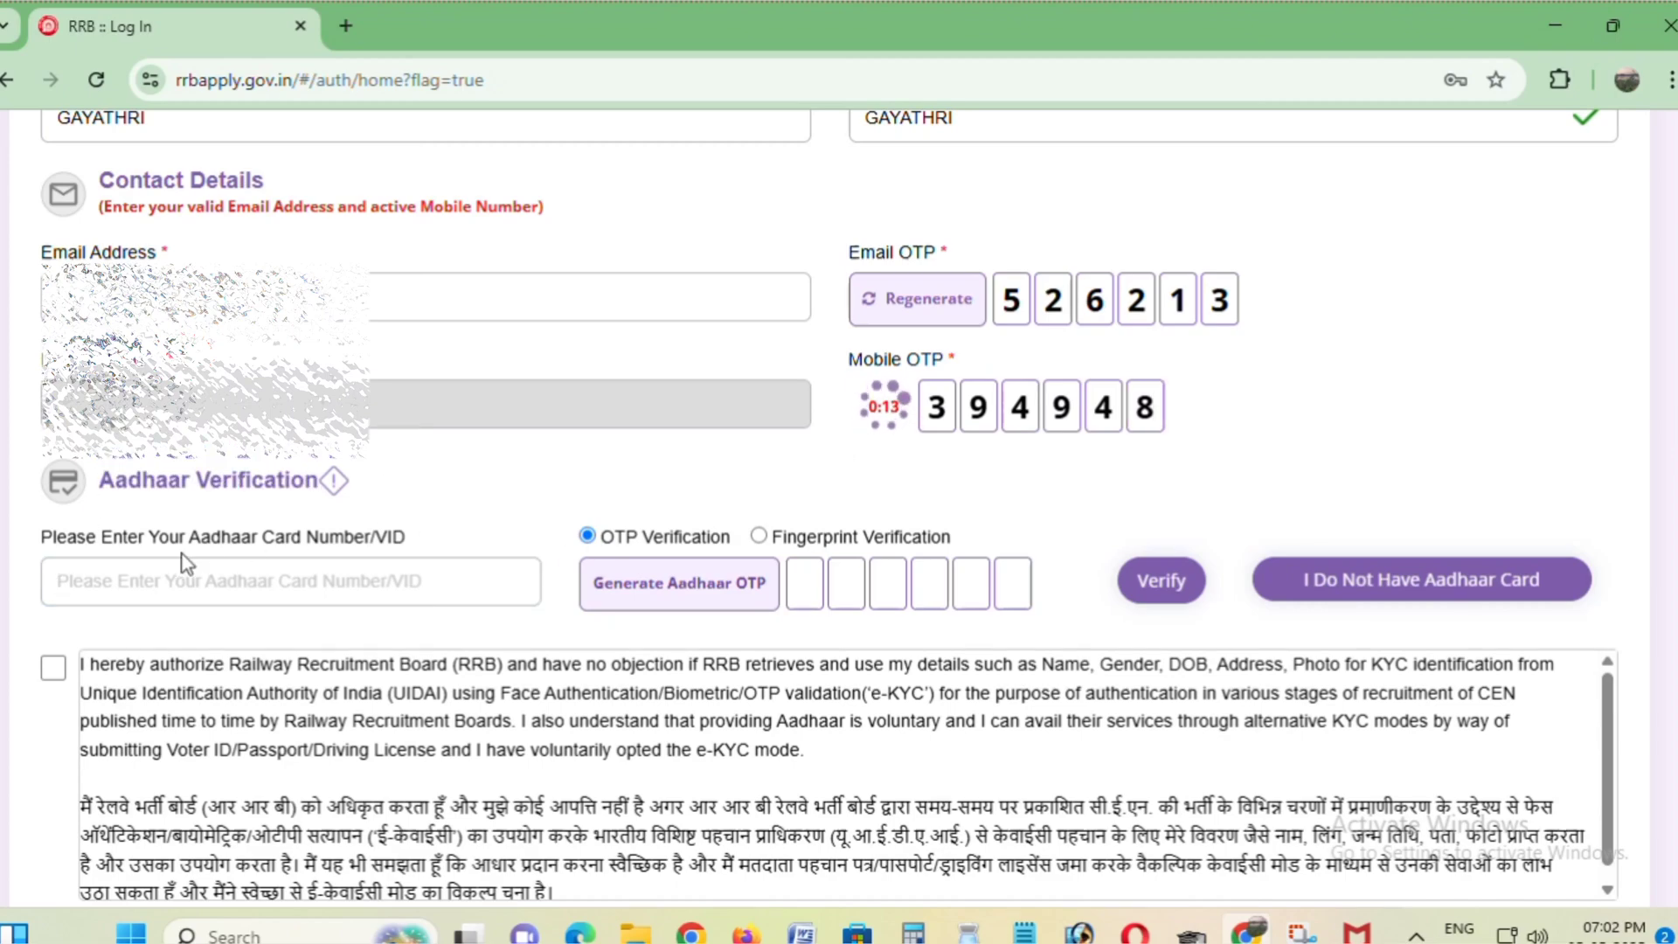
{"action": "left_click", "coordinate": [187, 576]}
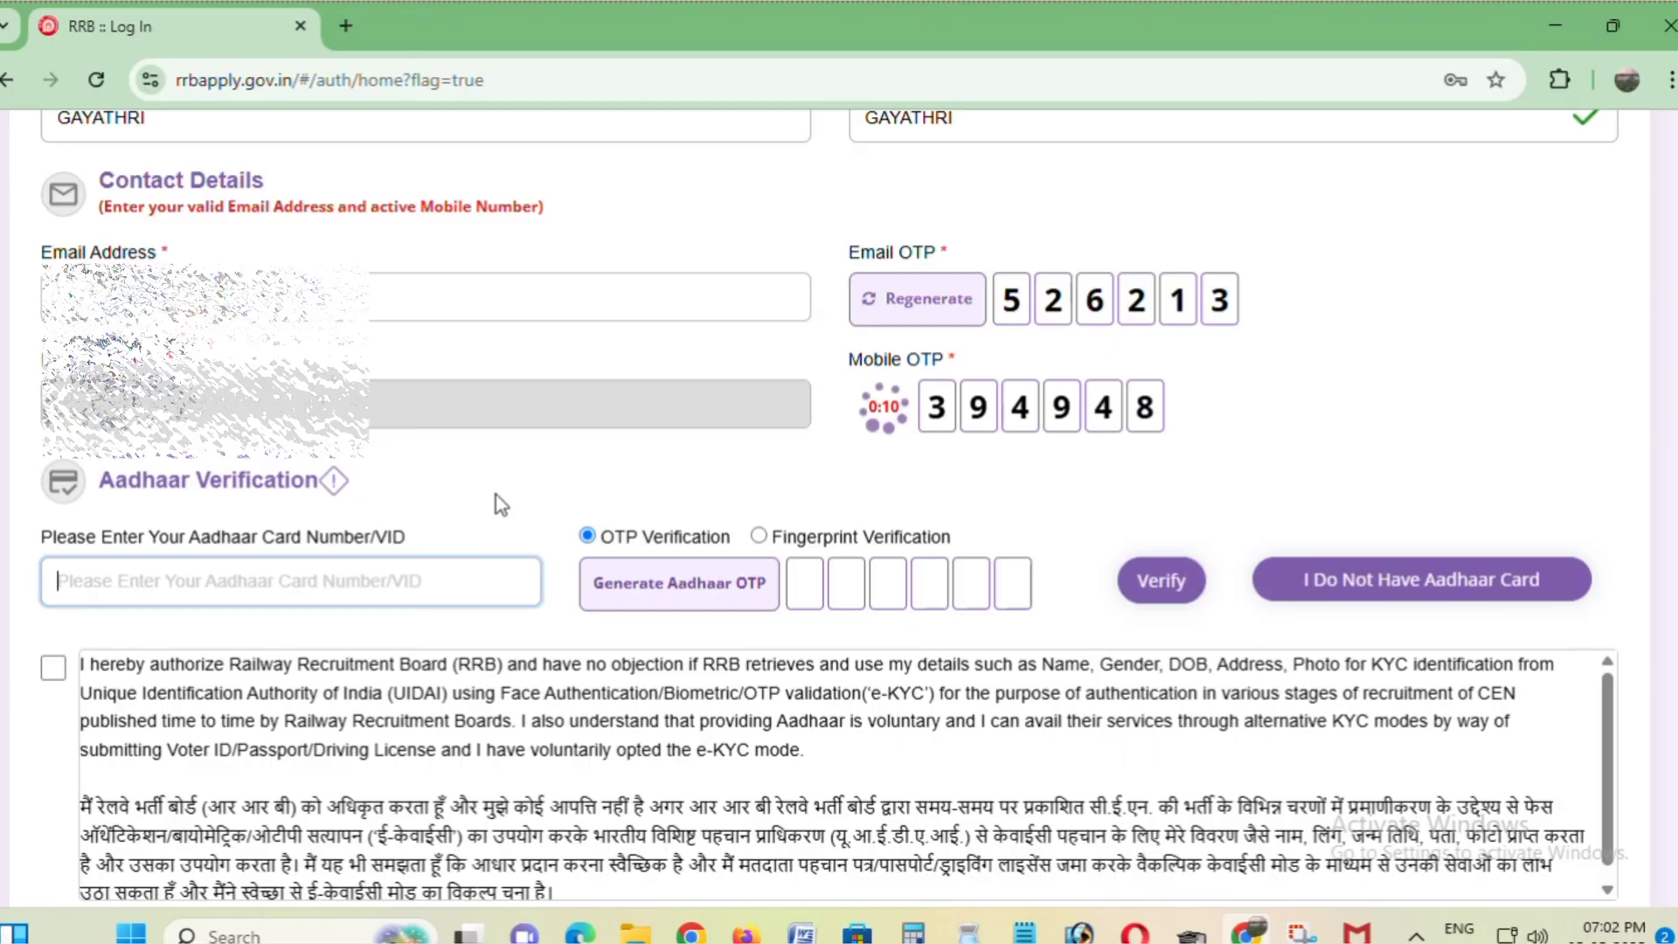
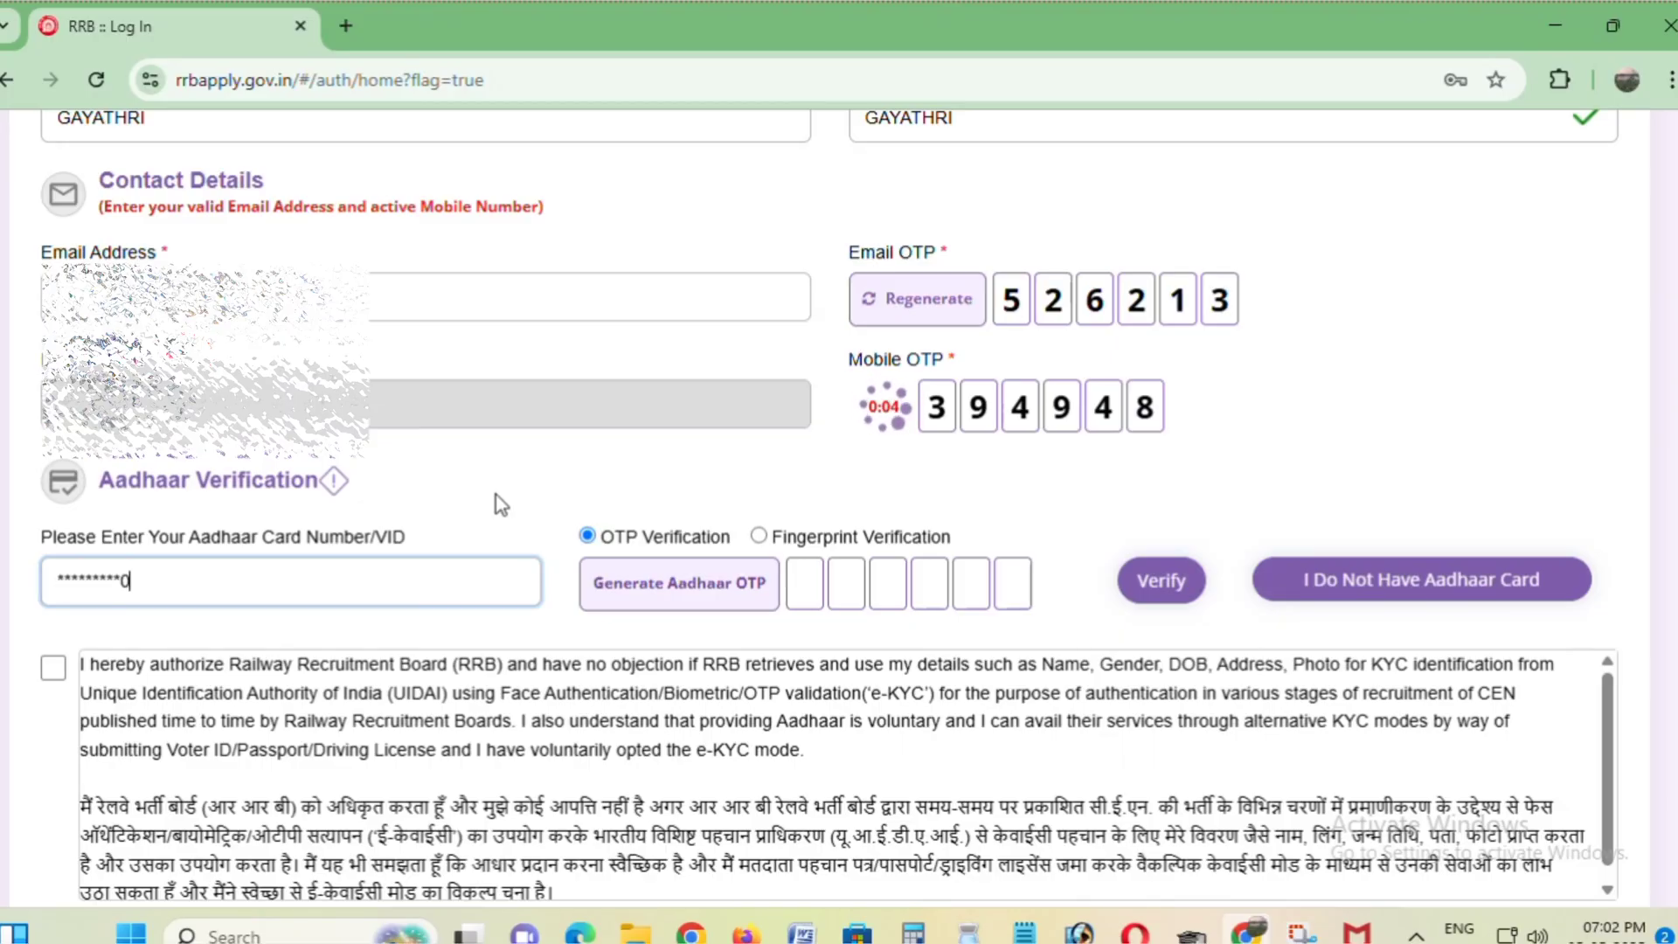
{"action": "left_click", "coordinate": [655, 581]}
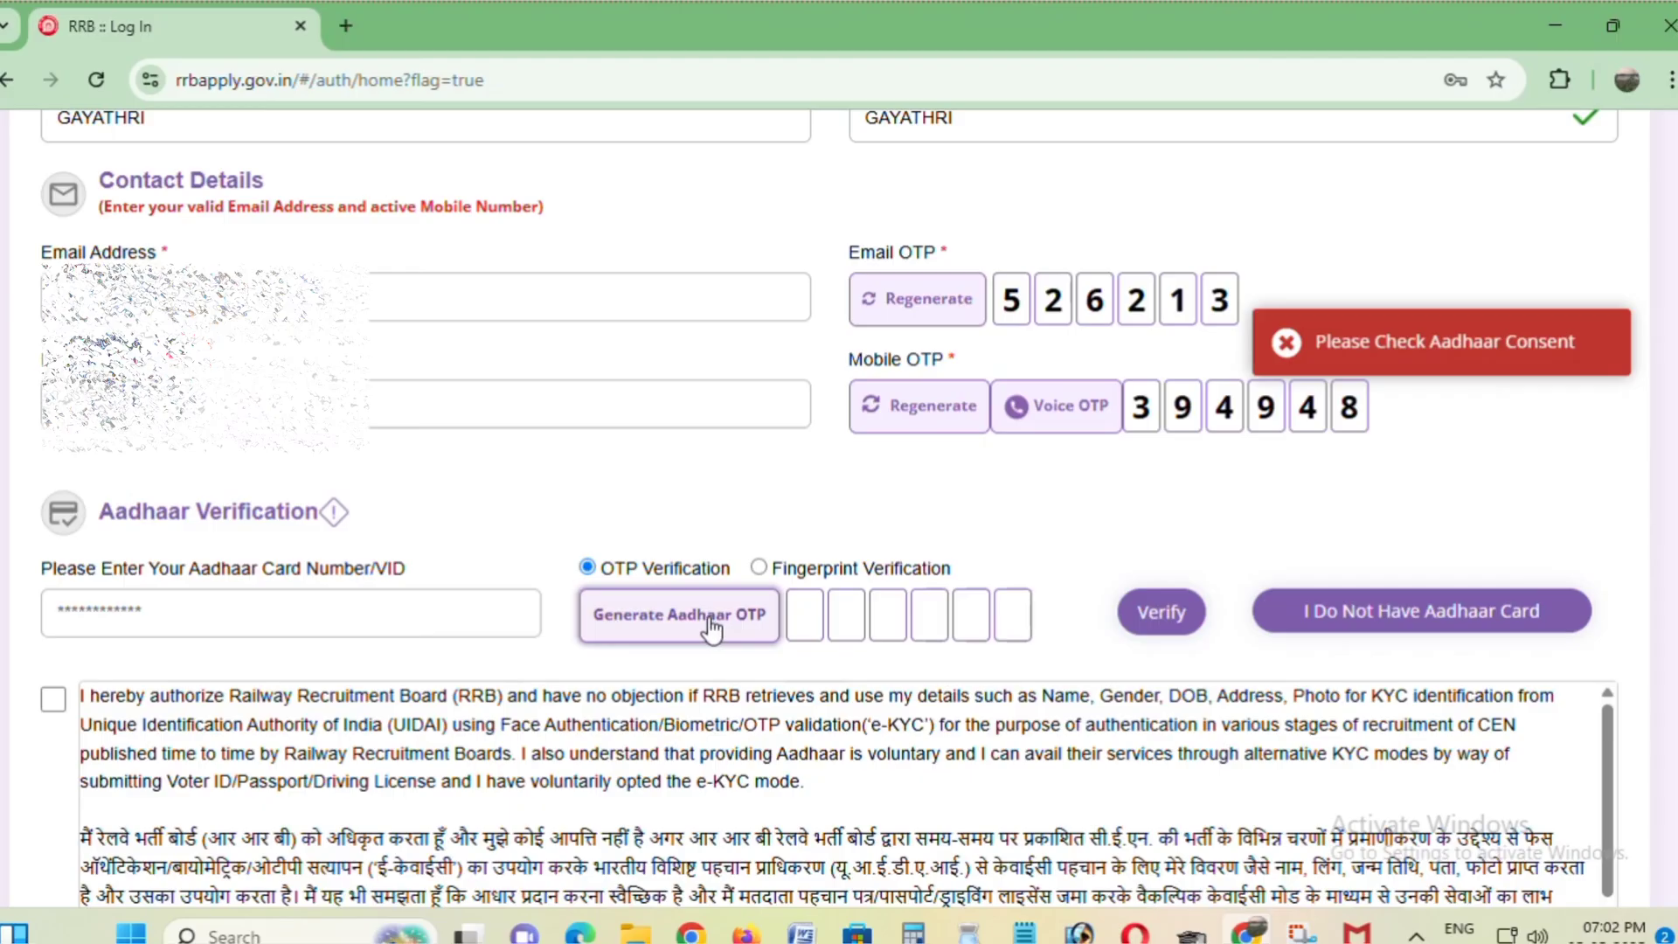
{"action": "left_click", "coordinate": [52, 699]}
{"action": "left_click", "coordinate": [681, 616]}
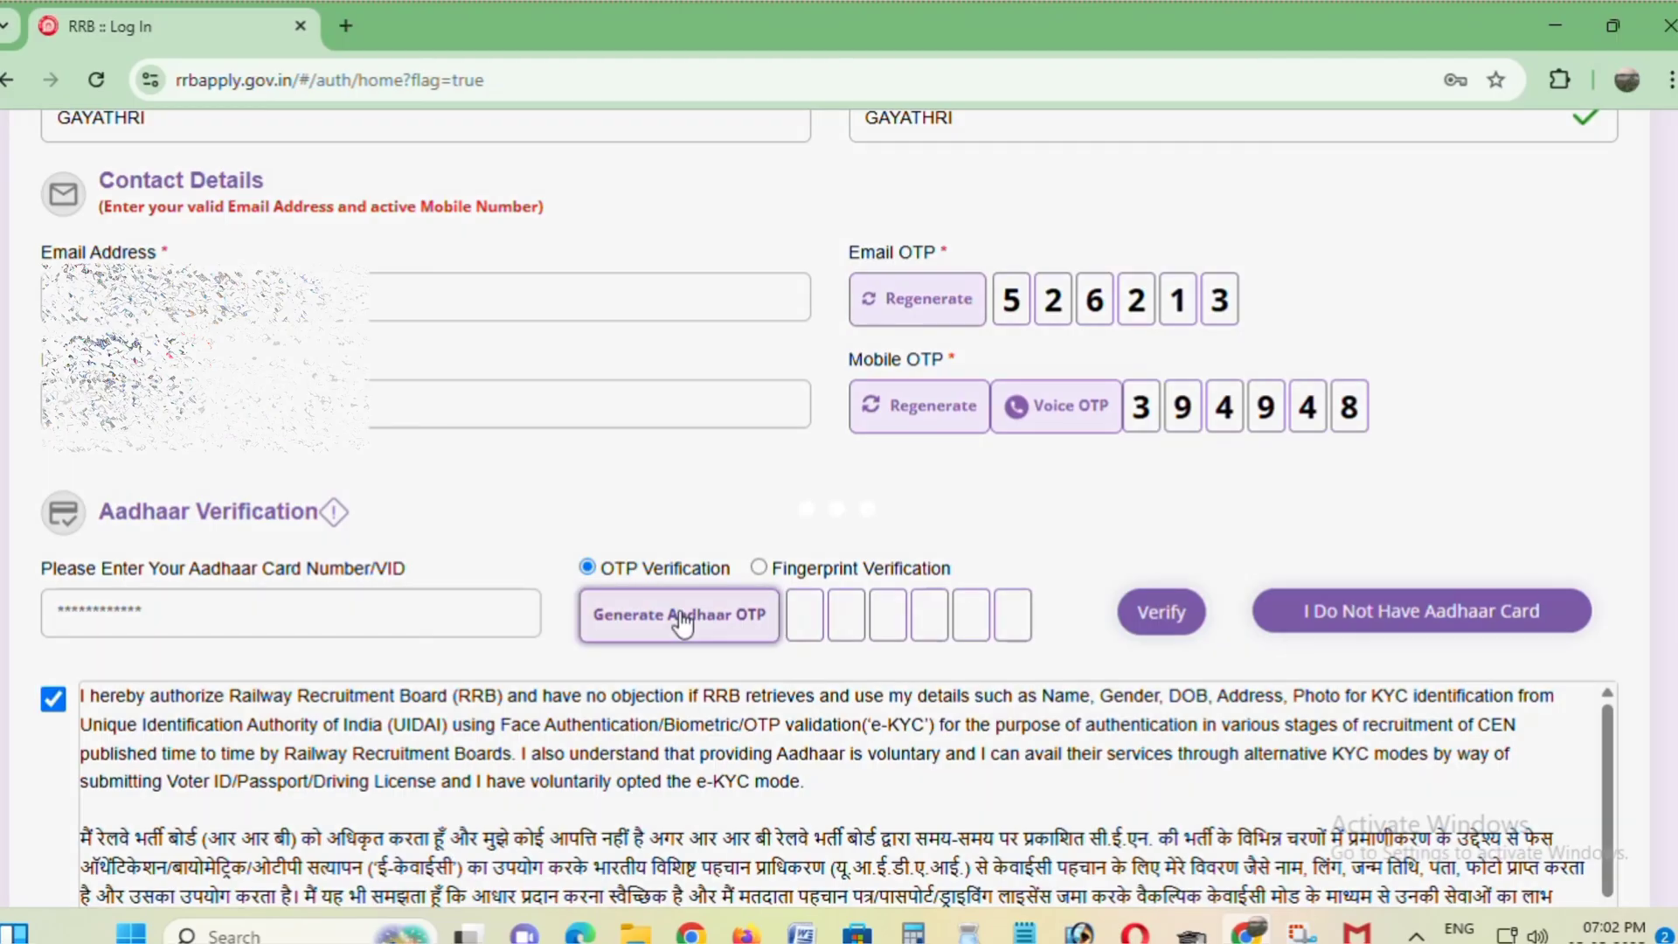
{"action": "scroll", "coordinate": [624, 457], "scroll_direction": "down", "scroll_amount": 2}
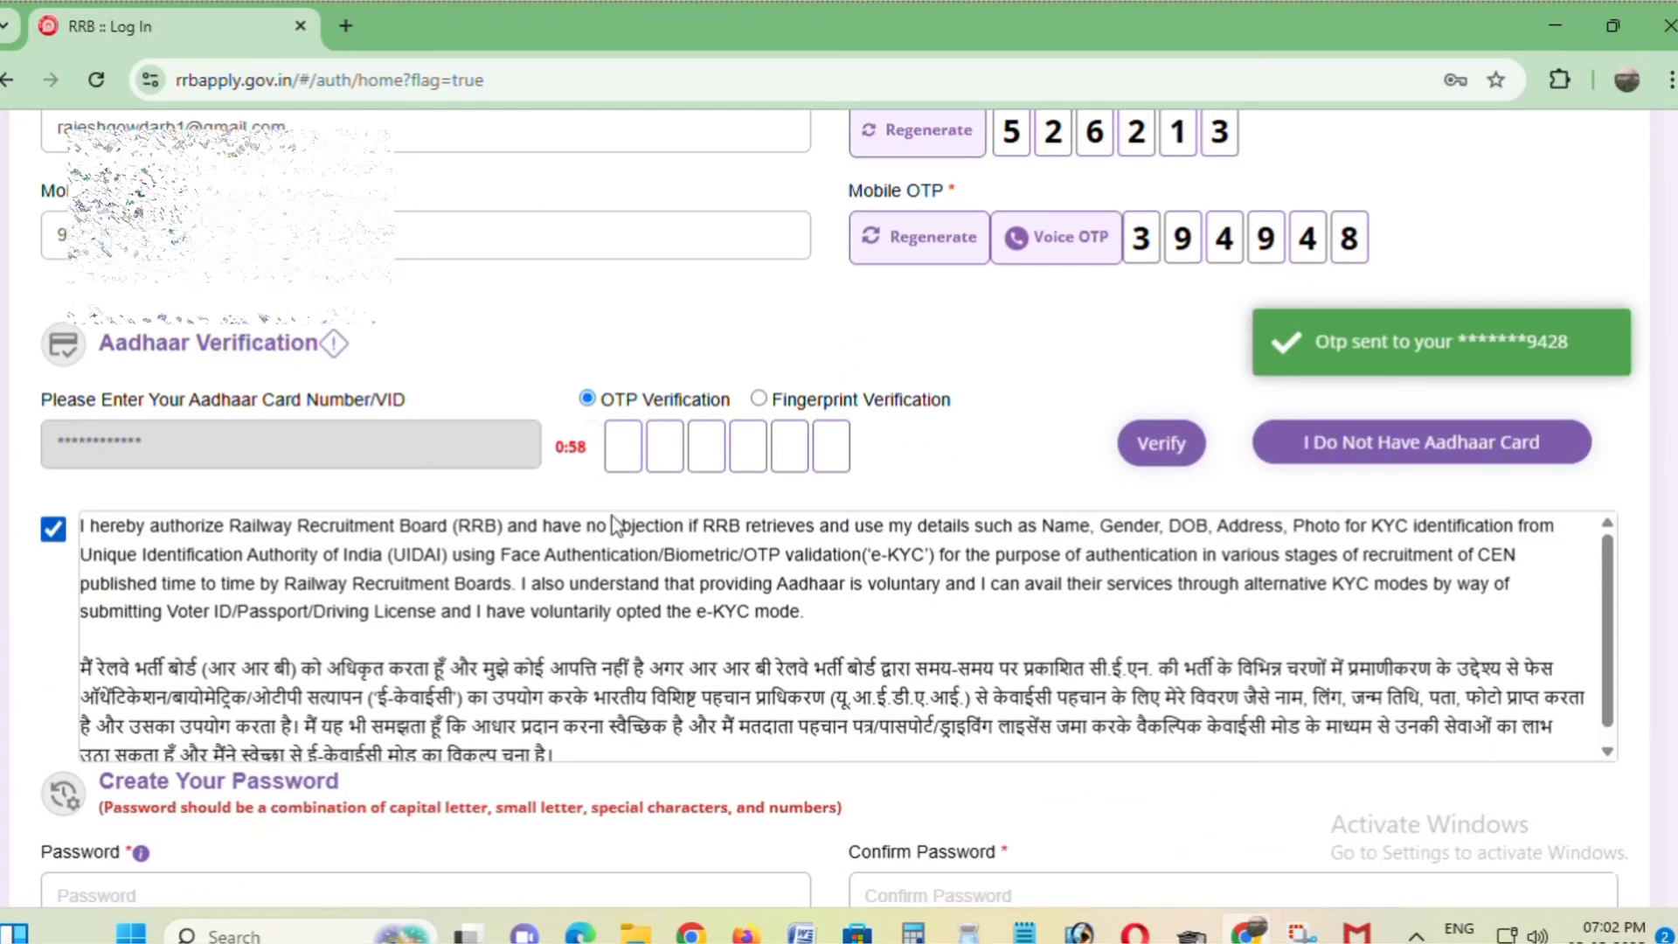
{"action": "left_click", "coordinate": [623, 457]}
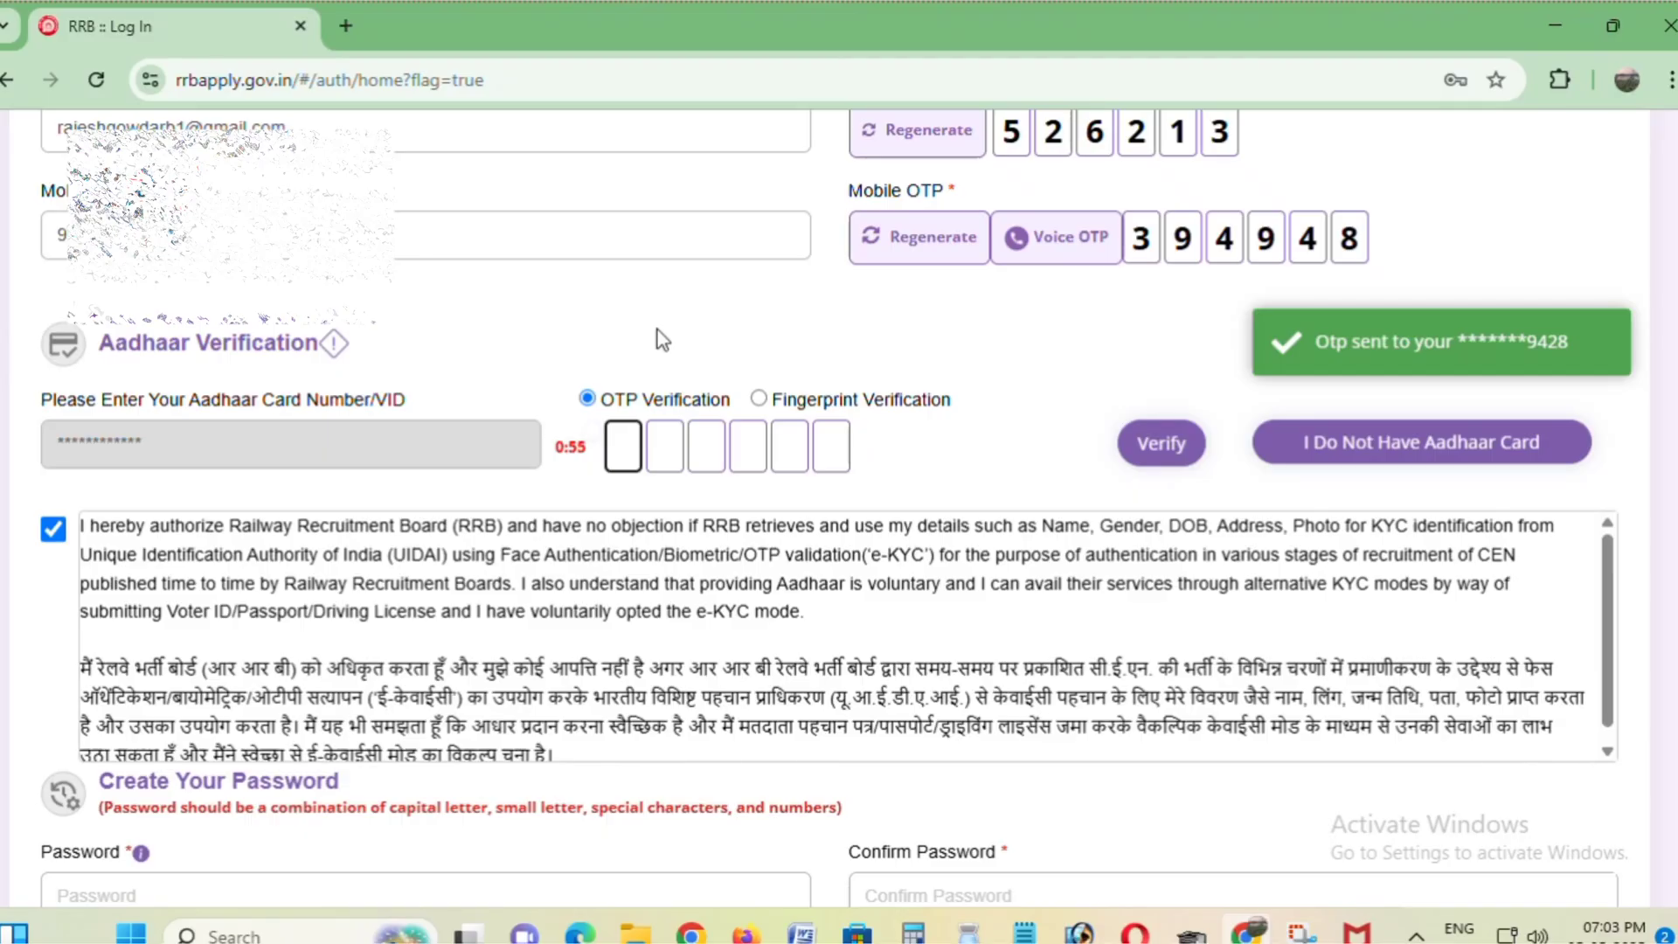
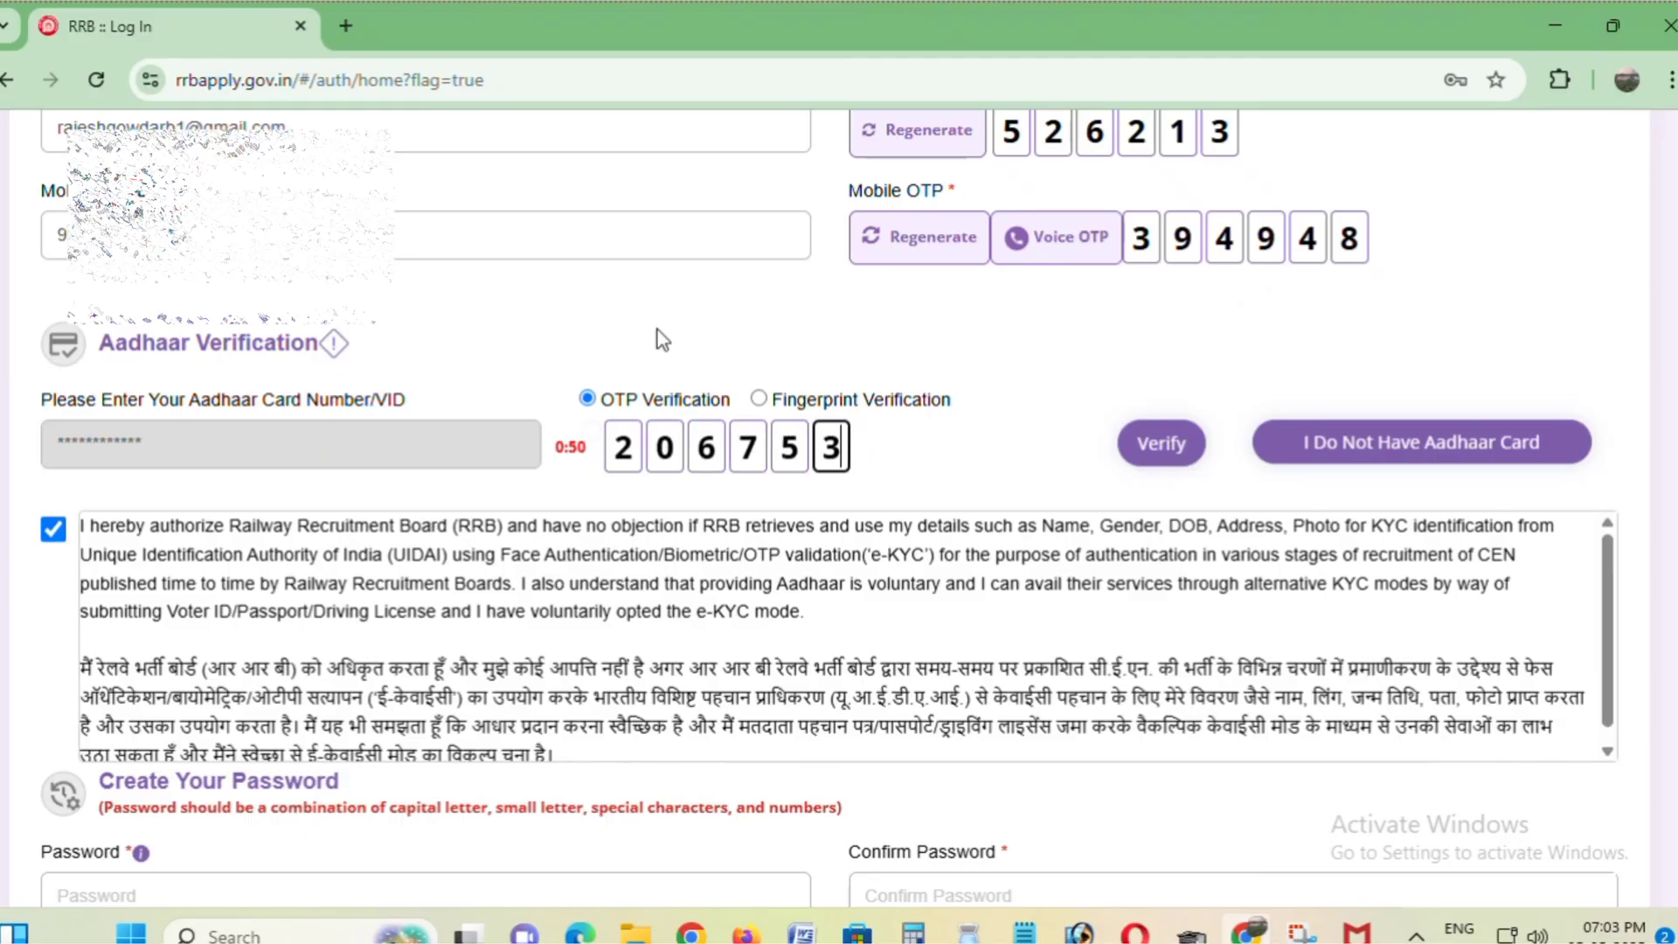
{"action": "left_click", "coordinate": [1176, 446]}
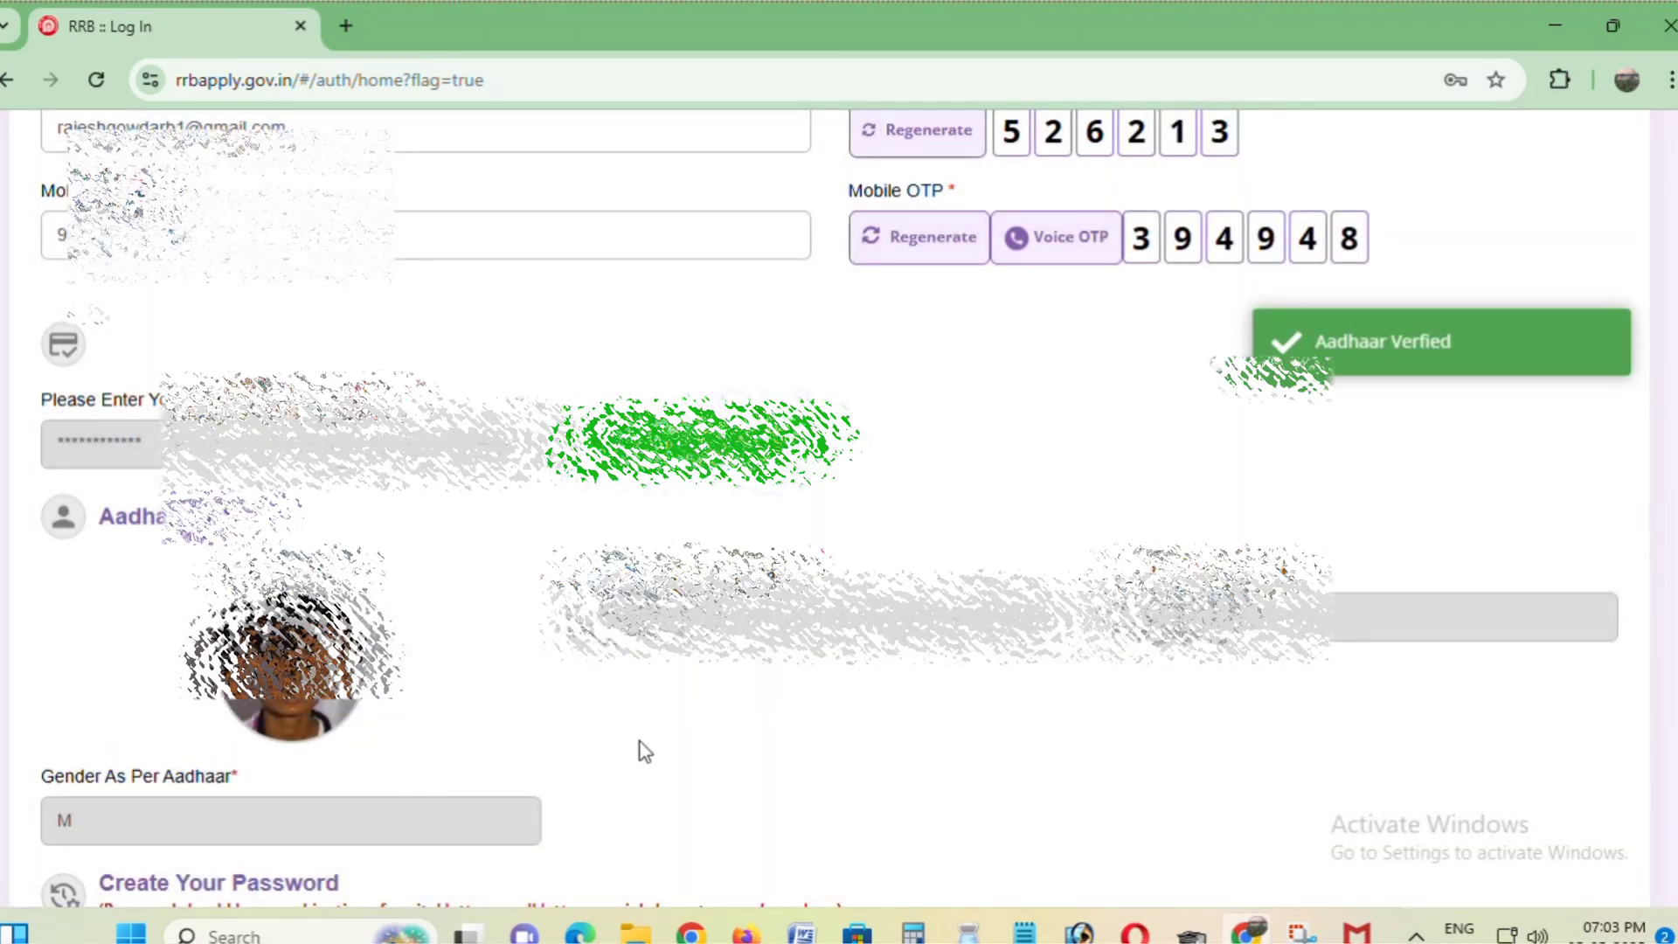
Step: Type the account password and re-enter it identically in Confirm Password
{"action": "scroll", "coordinate": [644, 752], "scroll_direction": "down", "scroll_amount": 1}
{"action": "scroll", "coordinate": [743, 668], "scroll_direction": "down", "scroll_amount": 1}
{"action": "scroll", "coordinate": [730, 644], "scroll_direction": "down", "scroll_amount": 4}
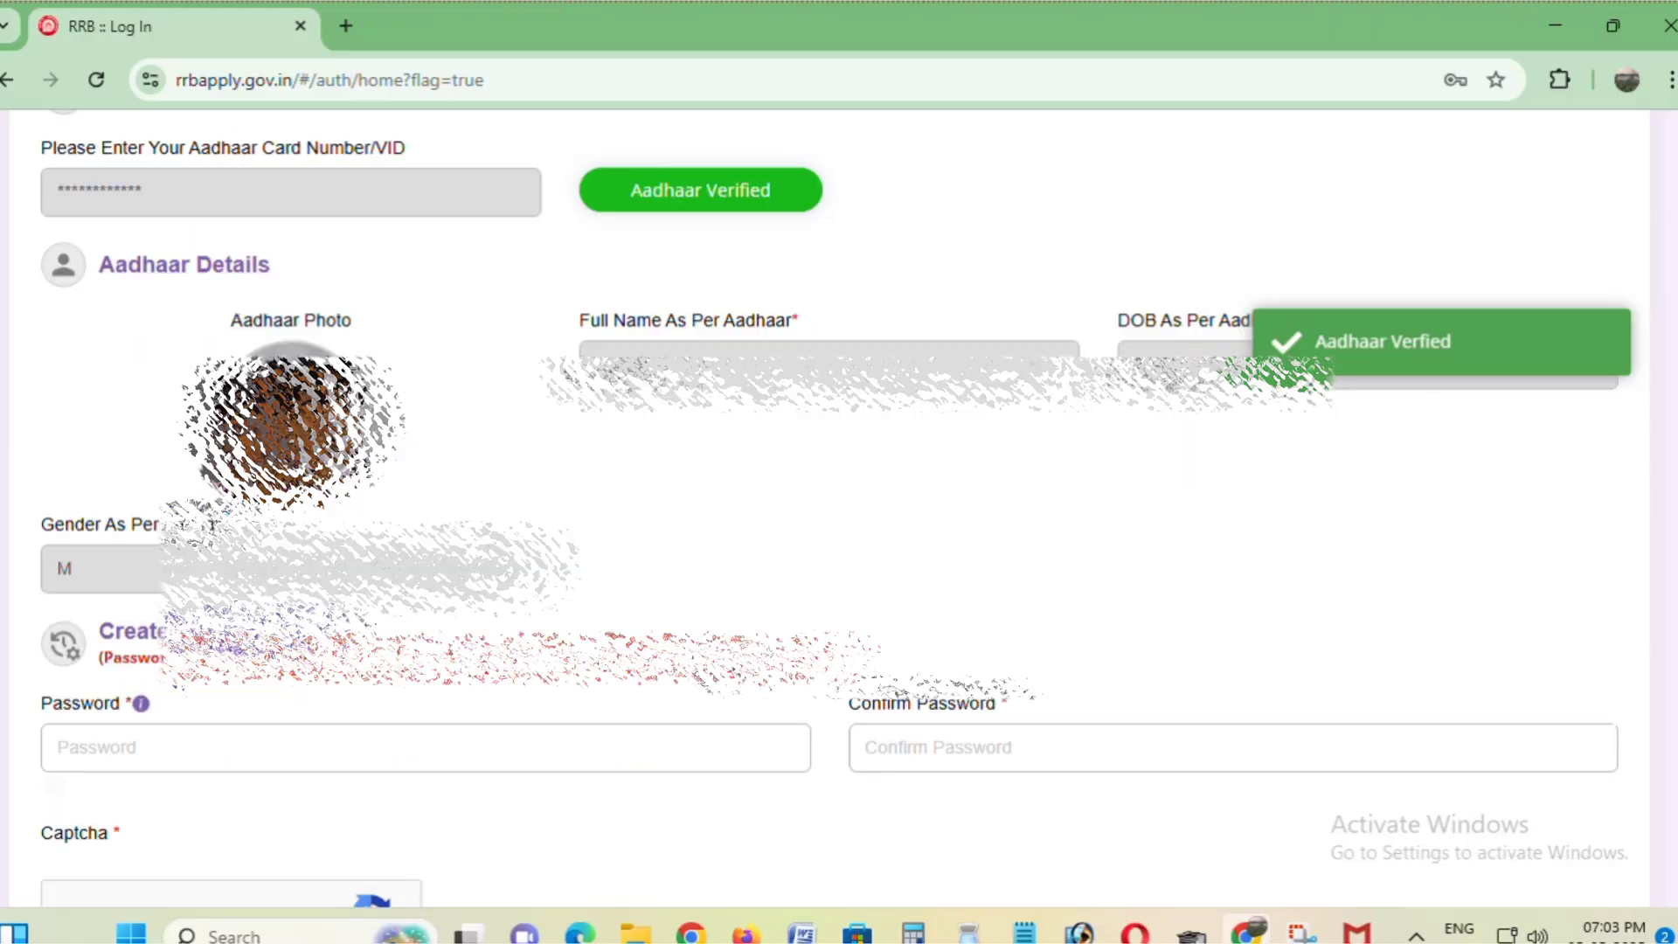
{"action": "scroll", "coordinate": [401, 485], "scroll_direction": "down", "scroll_amount": 1}
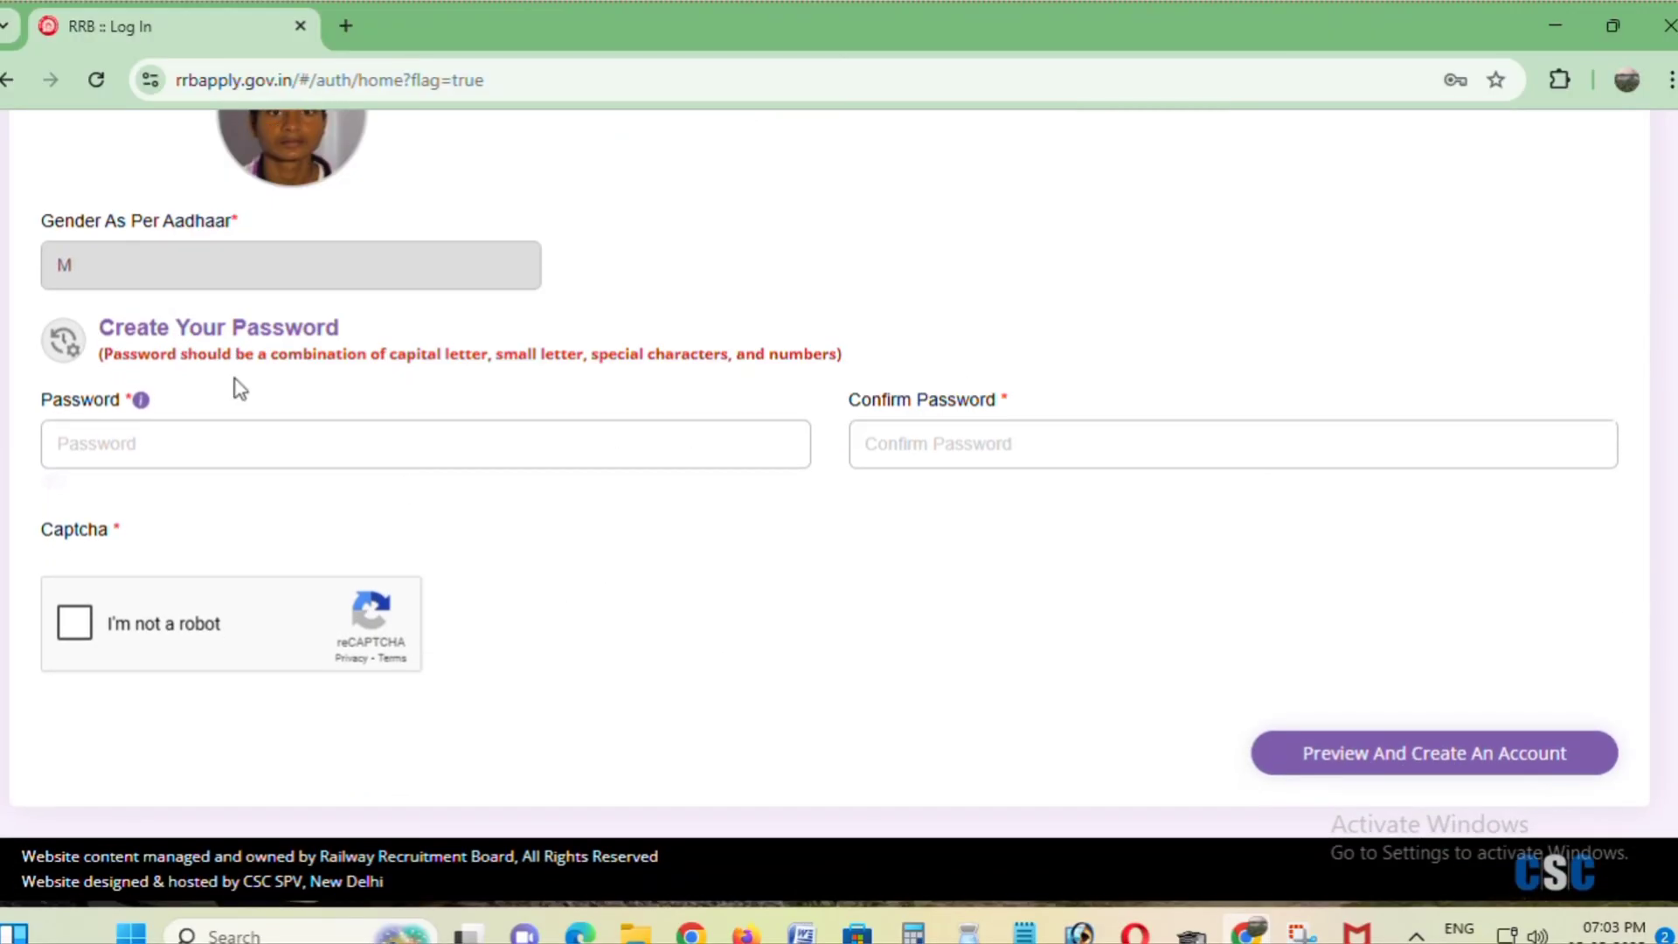
{"action": "triple_click", "coordinate": [112, 331]}
{"action": "left_click", "coordinate": [177, 452]}
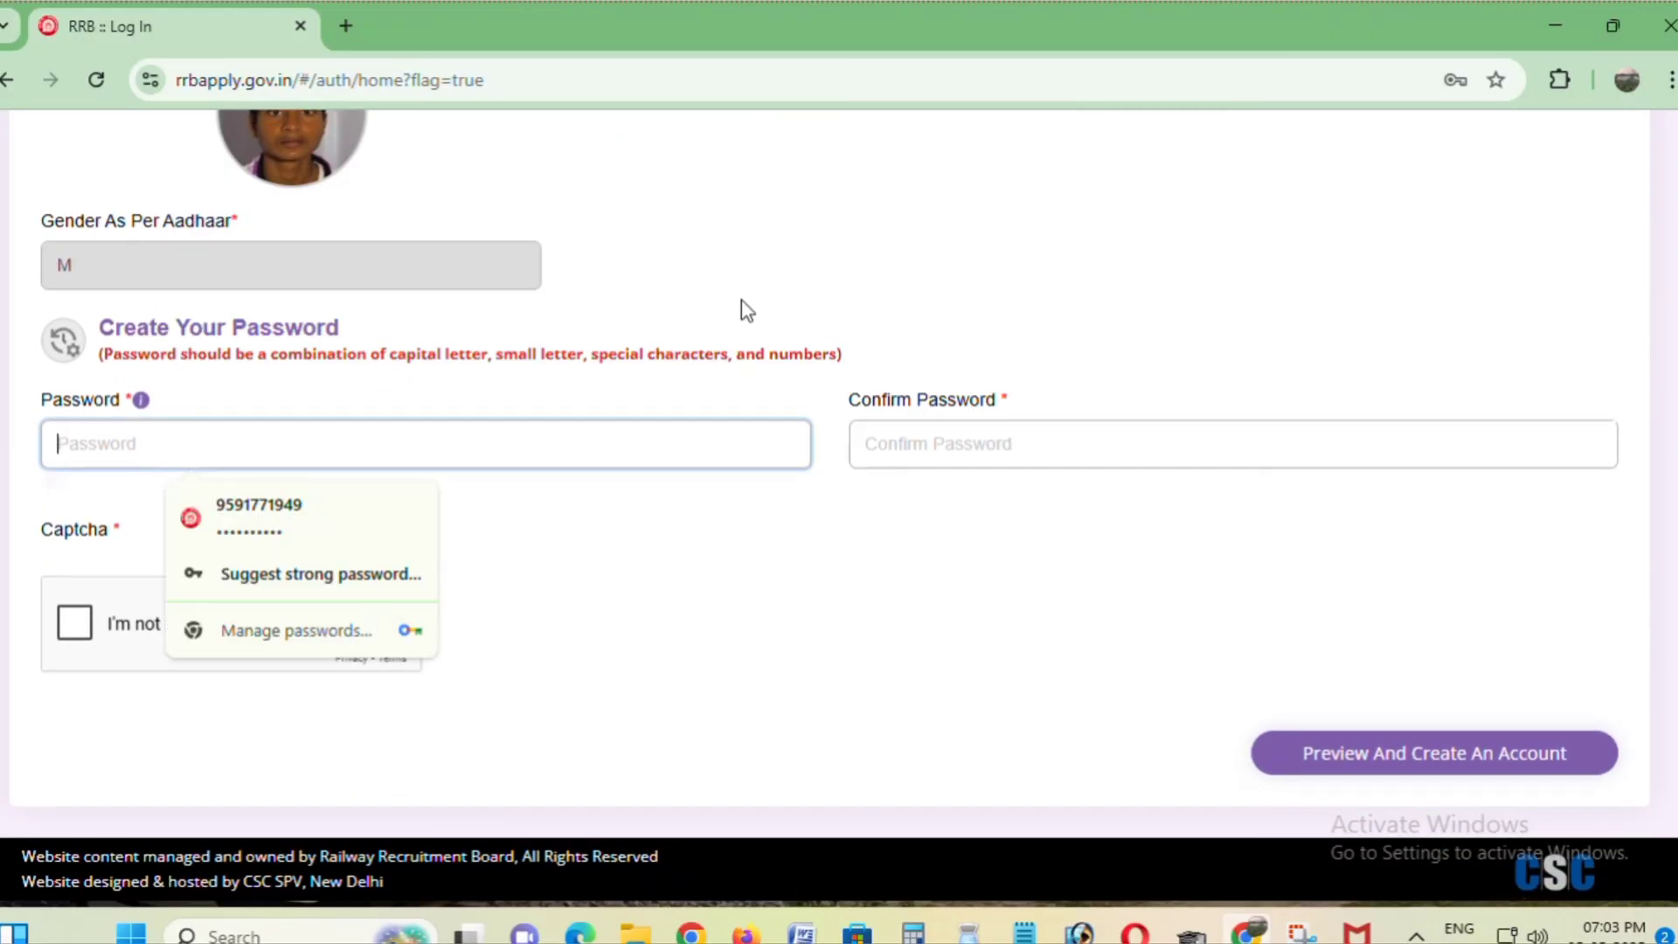
{"action": "left_click", "coordinate": [713, 318]}
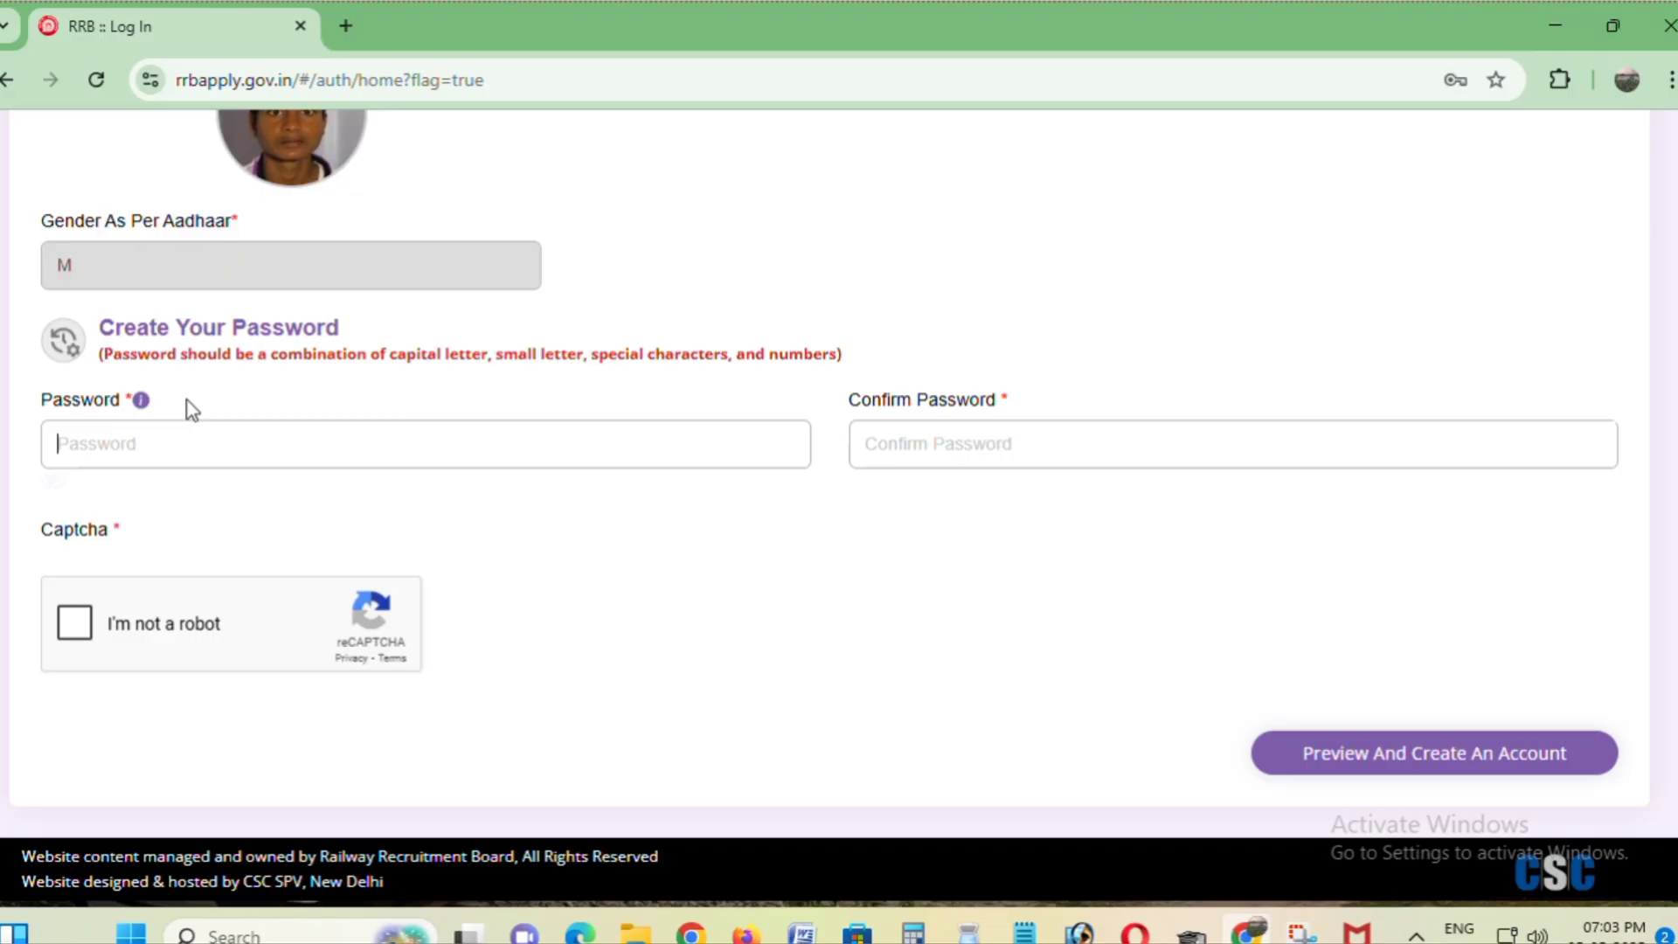
{"action": "type", "text": "••"}
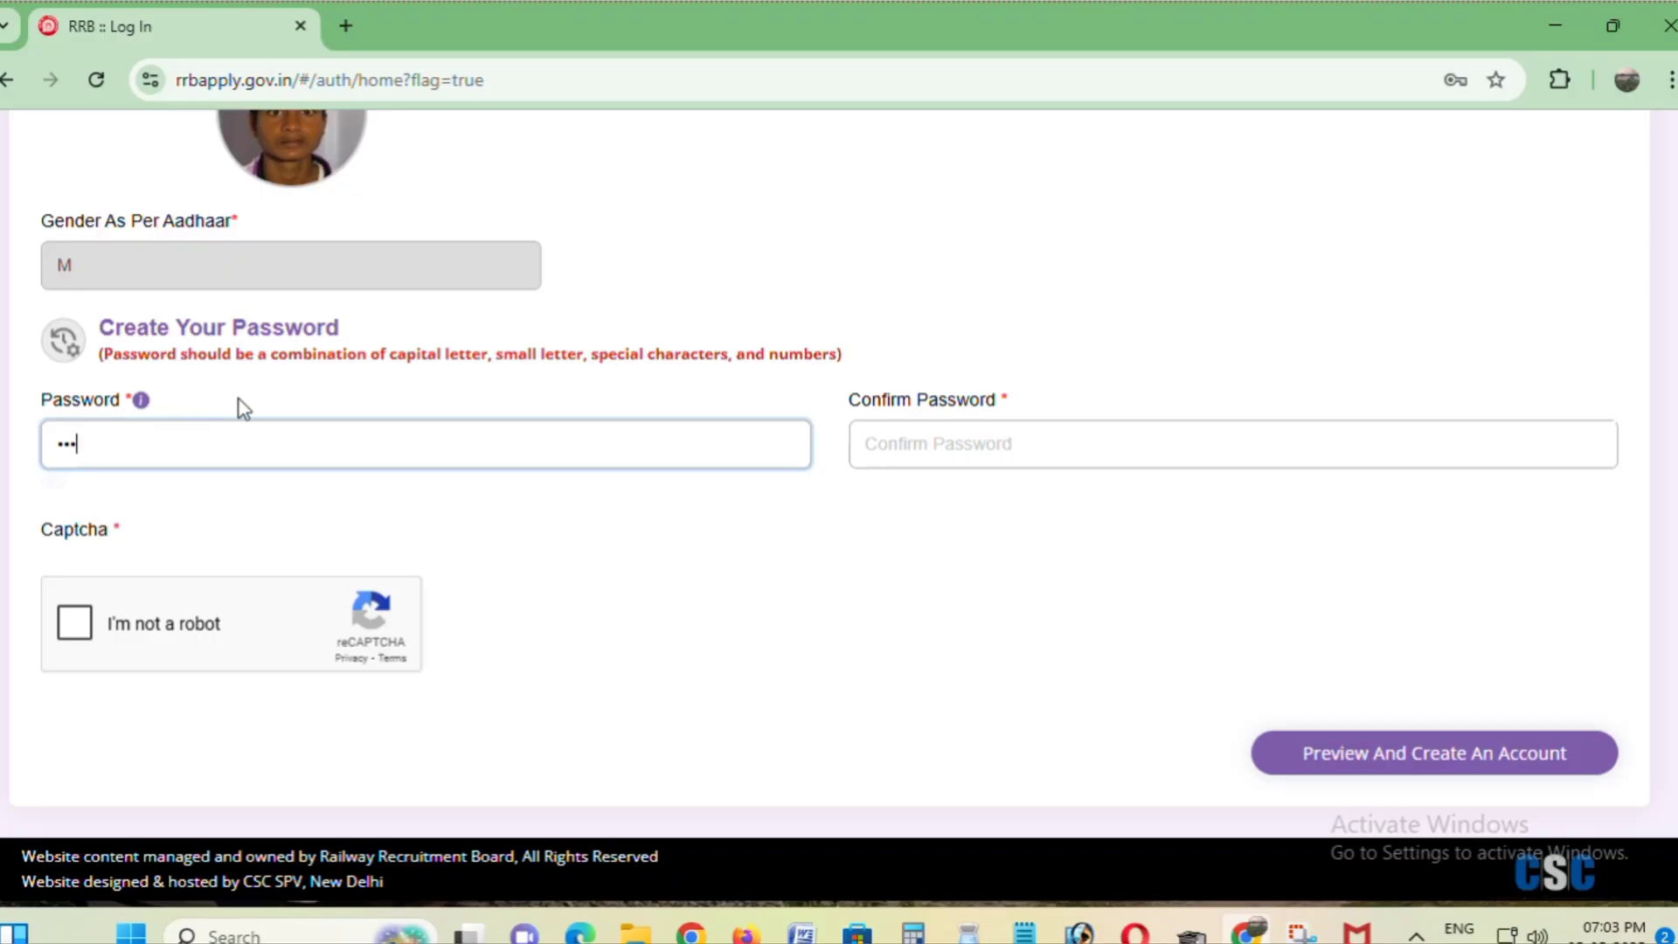
{"action": "type", "text": "•"}
{"action": "key", "text": "BackSpace"}
{"action": "key", "text": "BackSpace"}
{"action": "key", "text": "BackSpace"}
{"action": "type", "text": "•"}
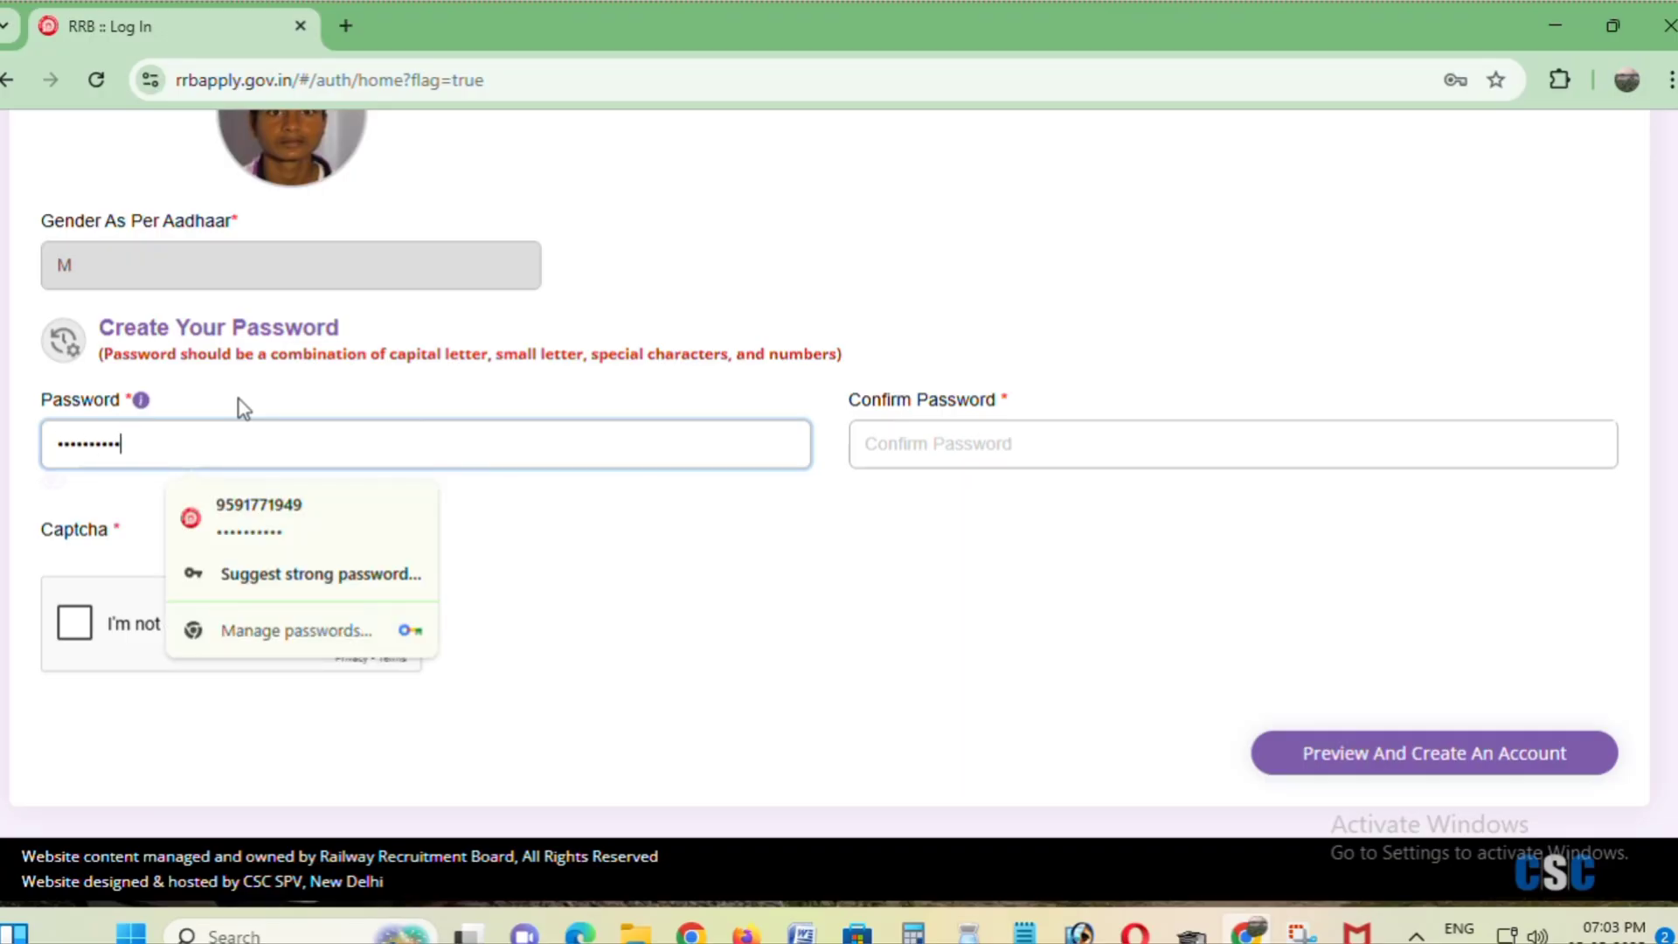
{"action": "key", "text": "Tab"}
{"action": "type", "text": "••"}
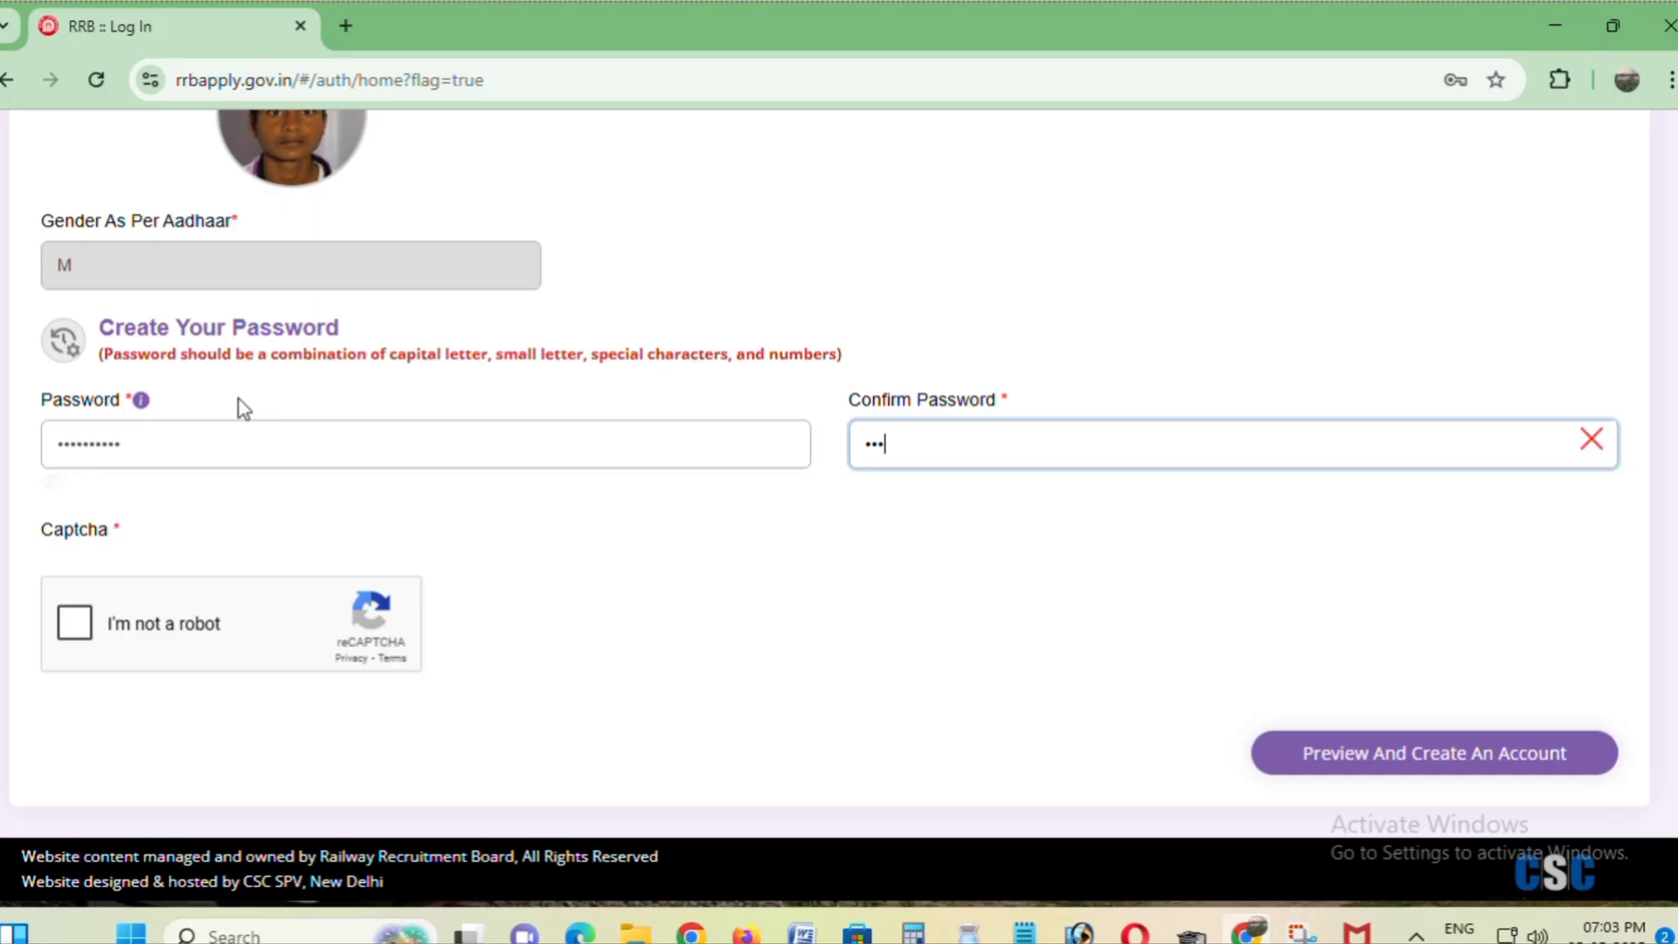
{"action": "type", "text": "••••••••"}
Step: Tick the I'm not a robot reCAPTCHA checkbox
{"action": "left_click_drag", "start_coordinate": [29, 397], "coordinate": [701, 401]}
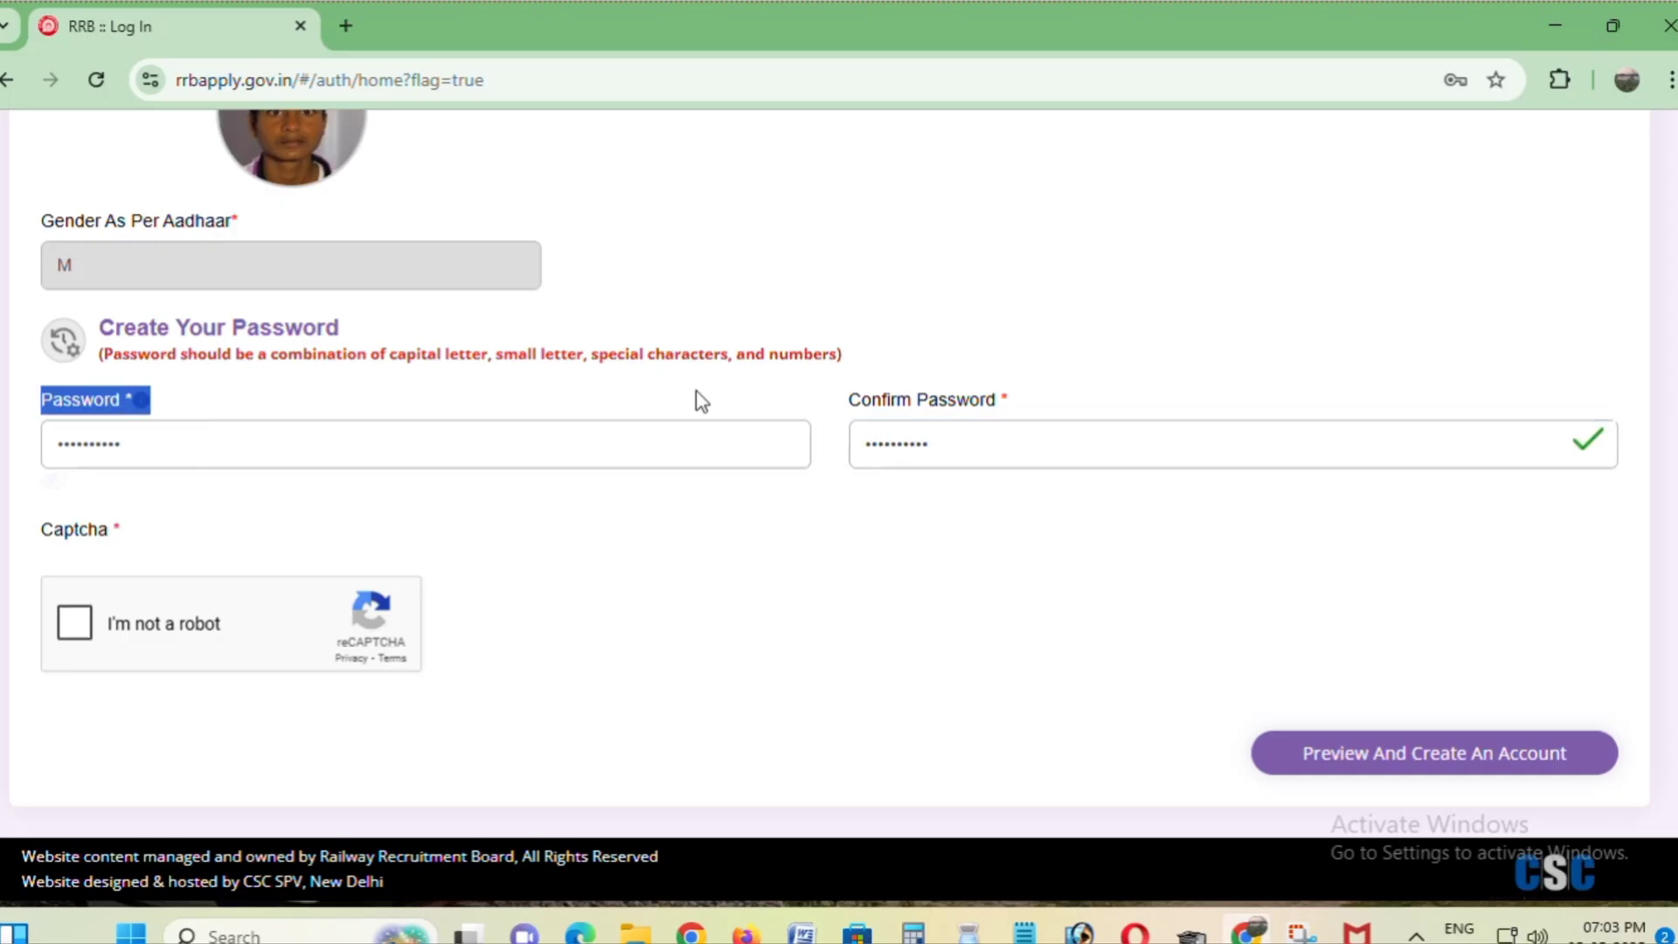
{"action": "left_click_drag", "start_coordinate": [847, 395], "coordinate": [1063, 395]}
{"action": "left_click", "coordinate": [42, 646]}
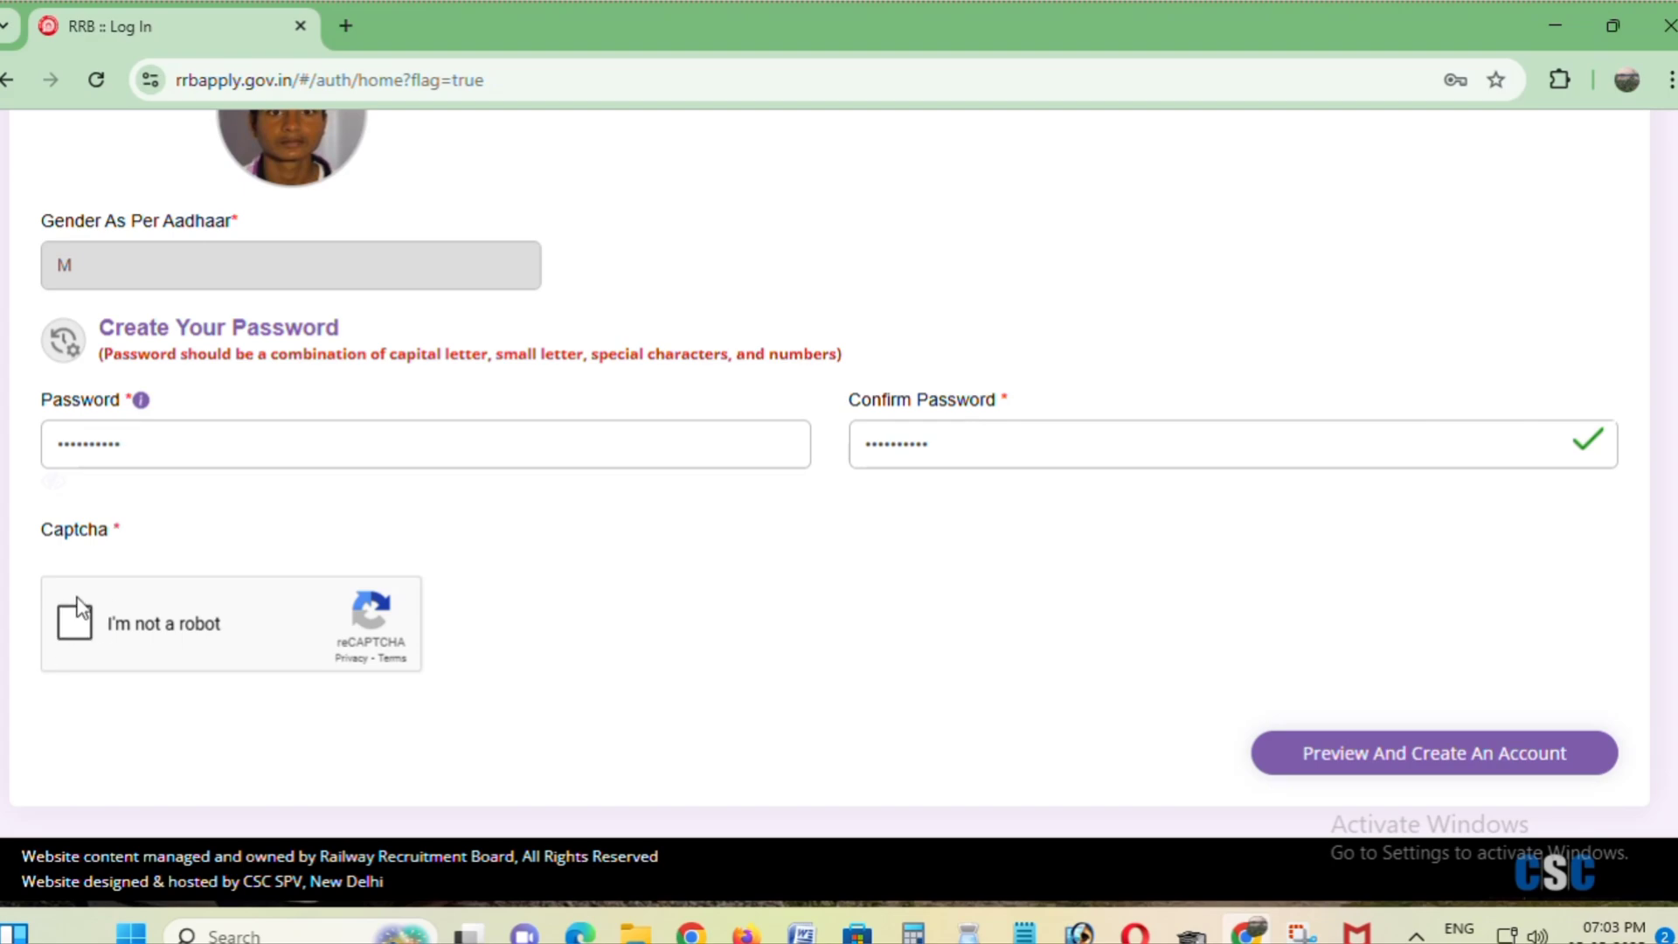
{"action": "left_click", "coordinate": [71, 615]}
Step: Preview the account details, tick 'I have re-checked the above details', and choose Create An Account
{"action": "left_click", "coordinate": [1430, 755]}
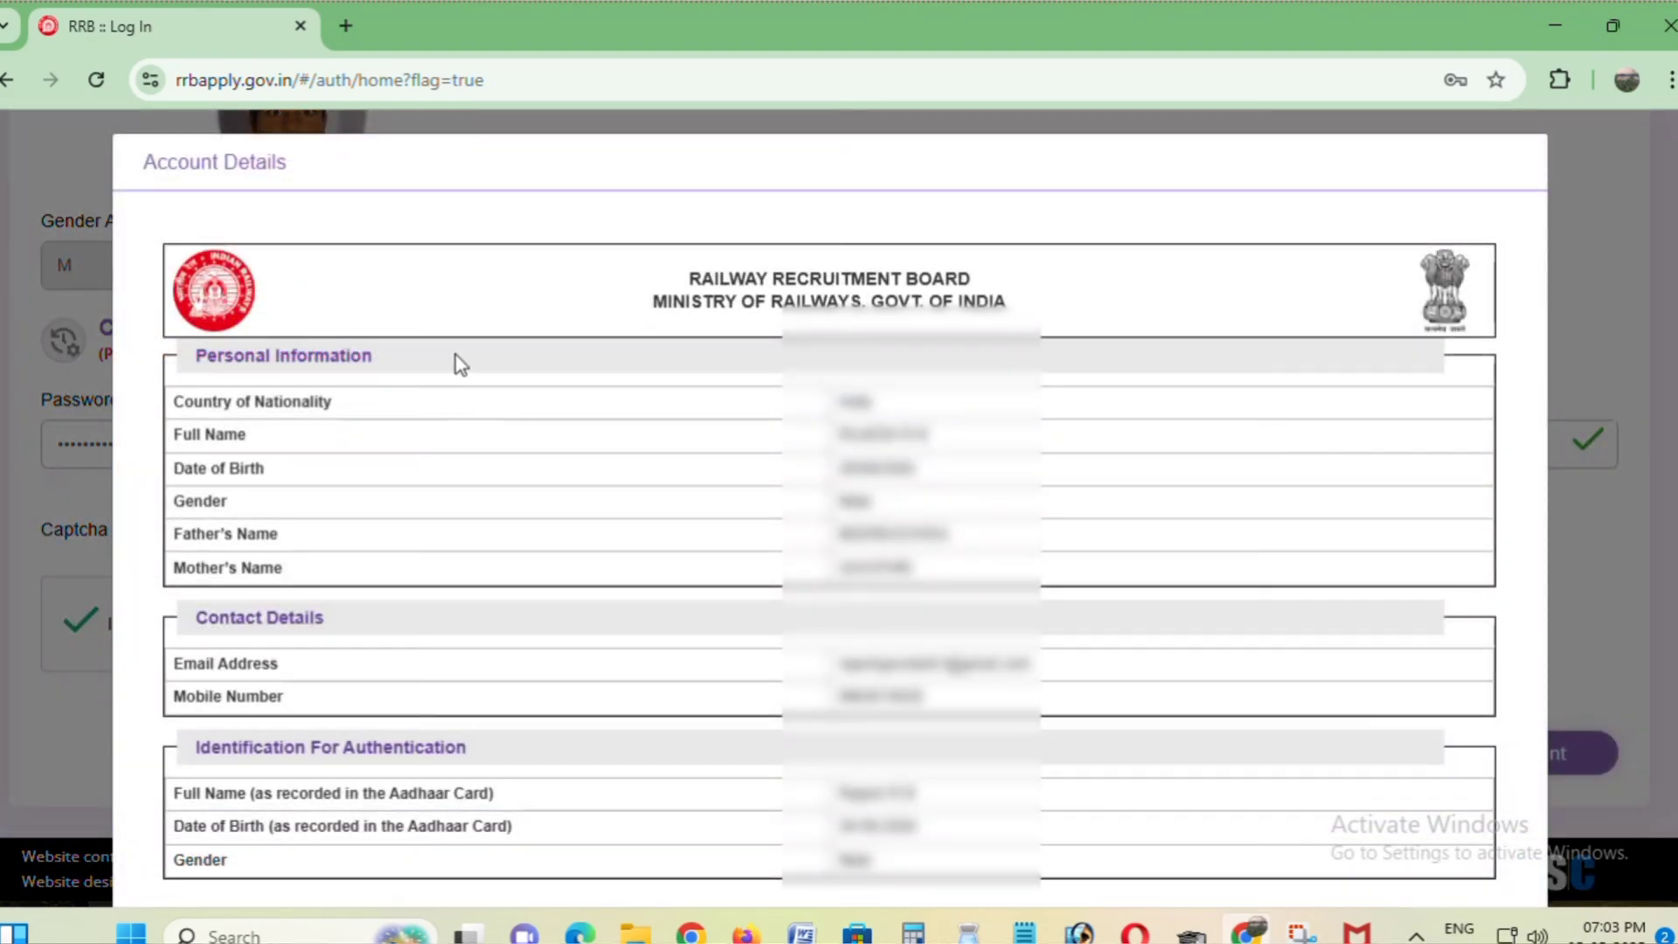
{"action": "left_click_drag", "start_coordinate": [636, 299], "coordinate": [1081, 293]}
{"action": "left_click", "coordinate": [1081, 293]}
{"action": "left_click_drag", "start_coordinate": [182, 409], "coordinate": [333, 573]}
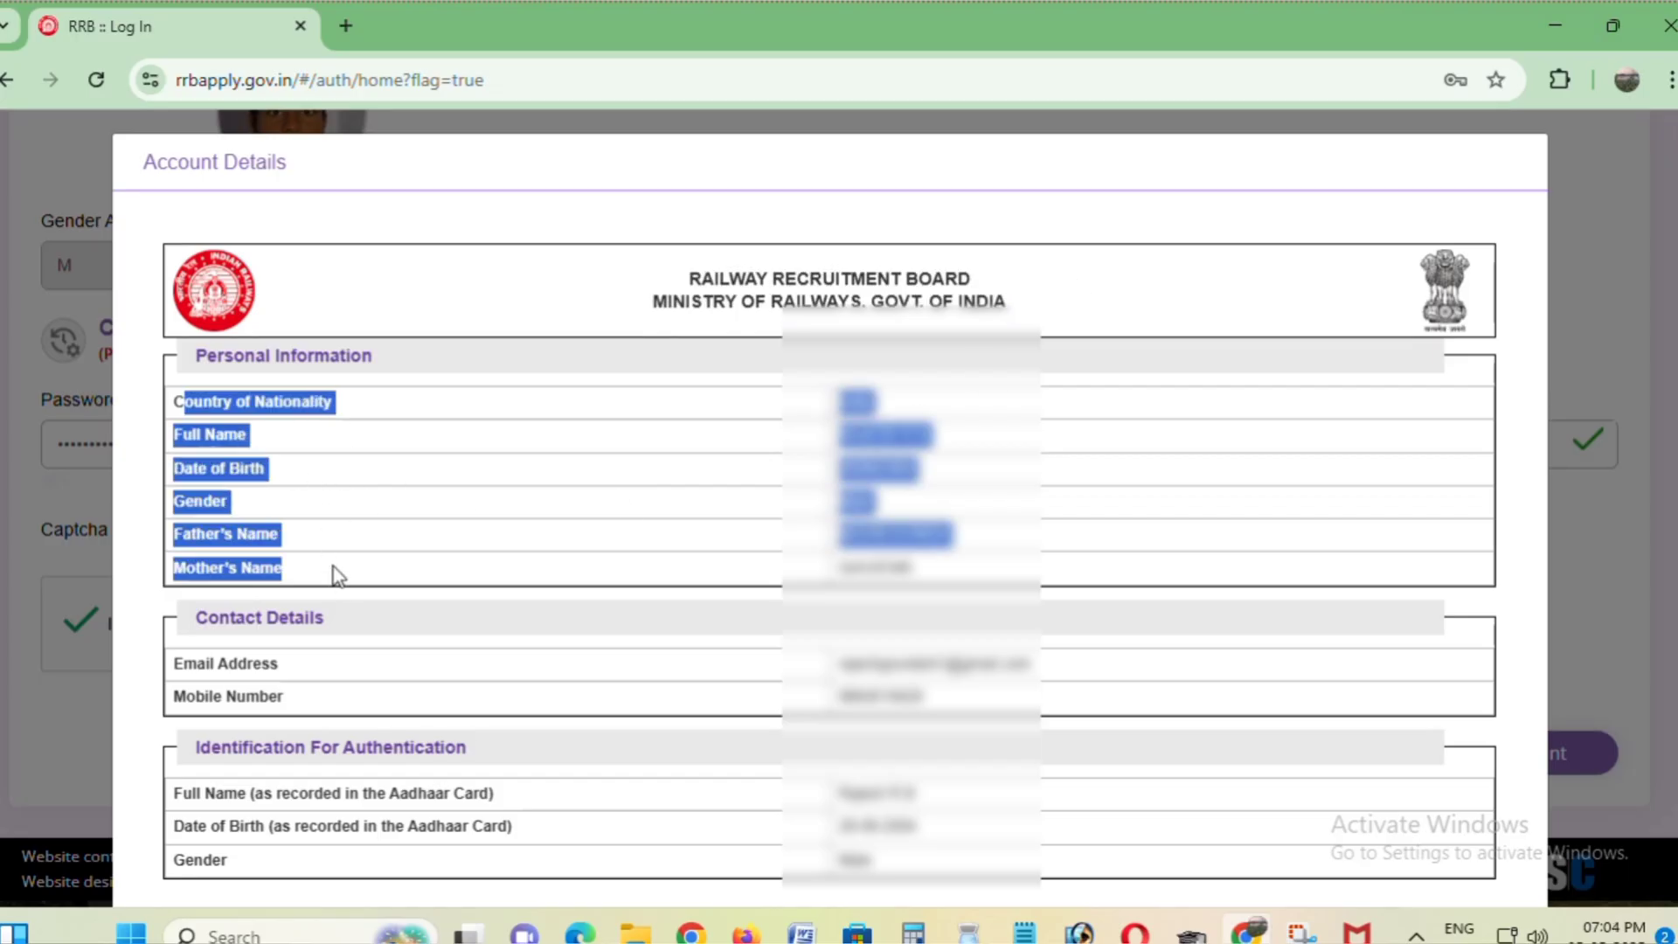
{"action": "left_click", "coordinate": [531, 547]}
{"action": "scroll", "coordinate": [616, 569], "scroll_direction": "down", "scroll_amount": 1}
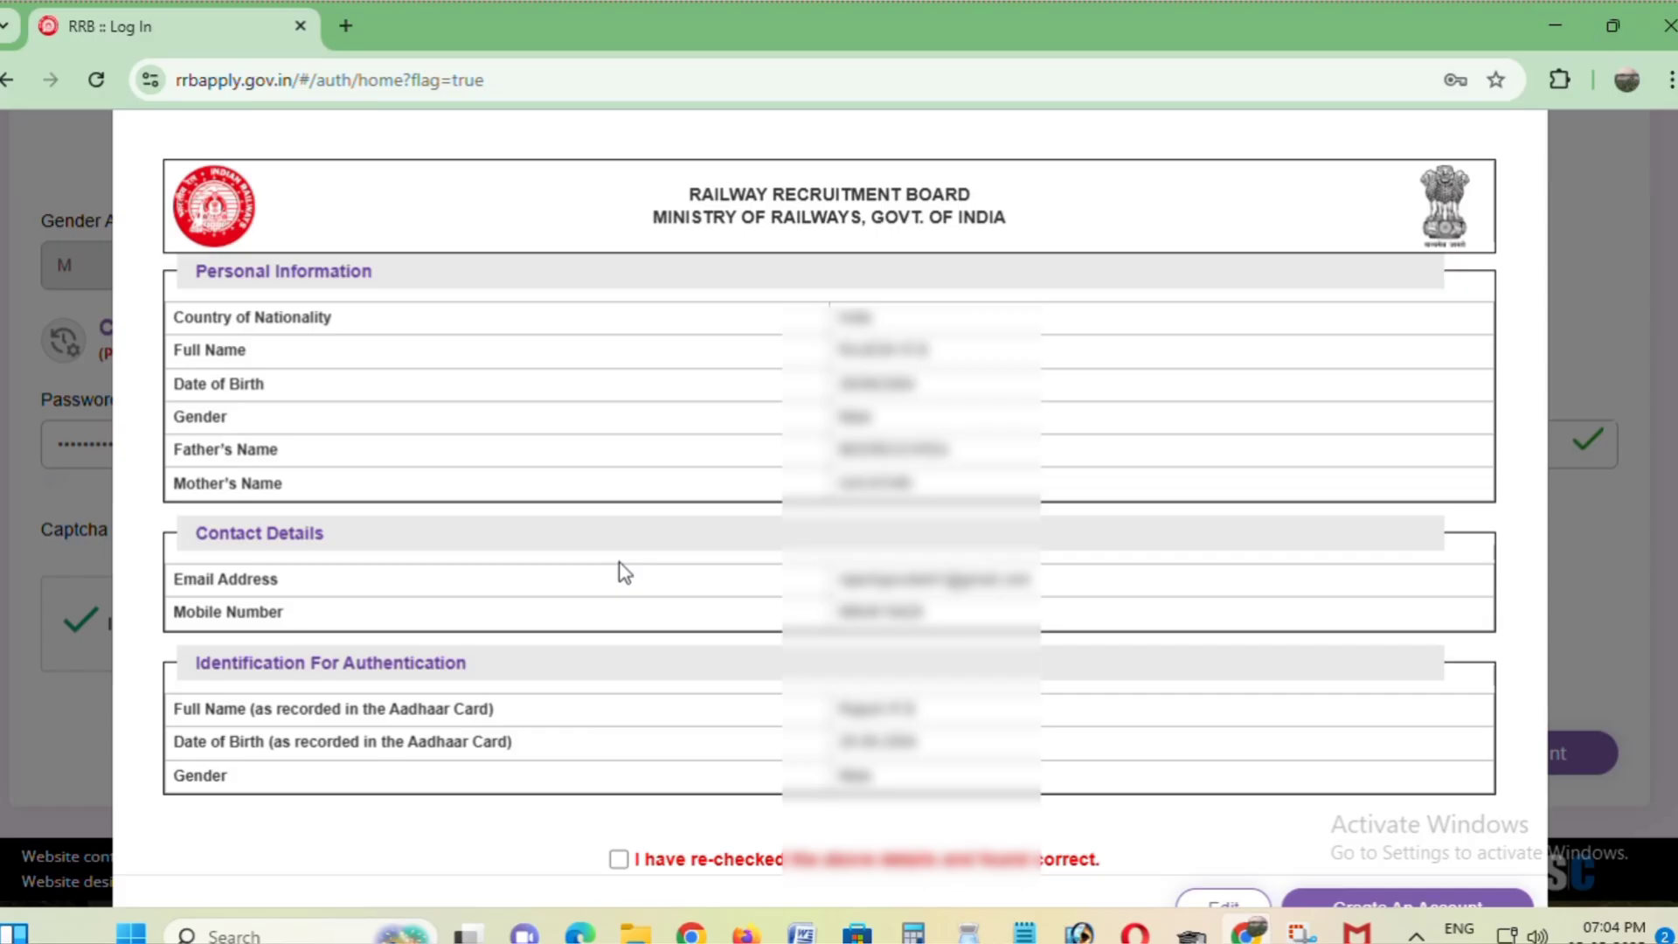
{"action": "scroll", "coordinate": [623, 572], "scroll_direction": "down", "scroll_amount": 1}
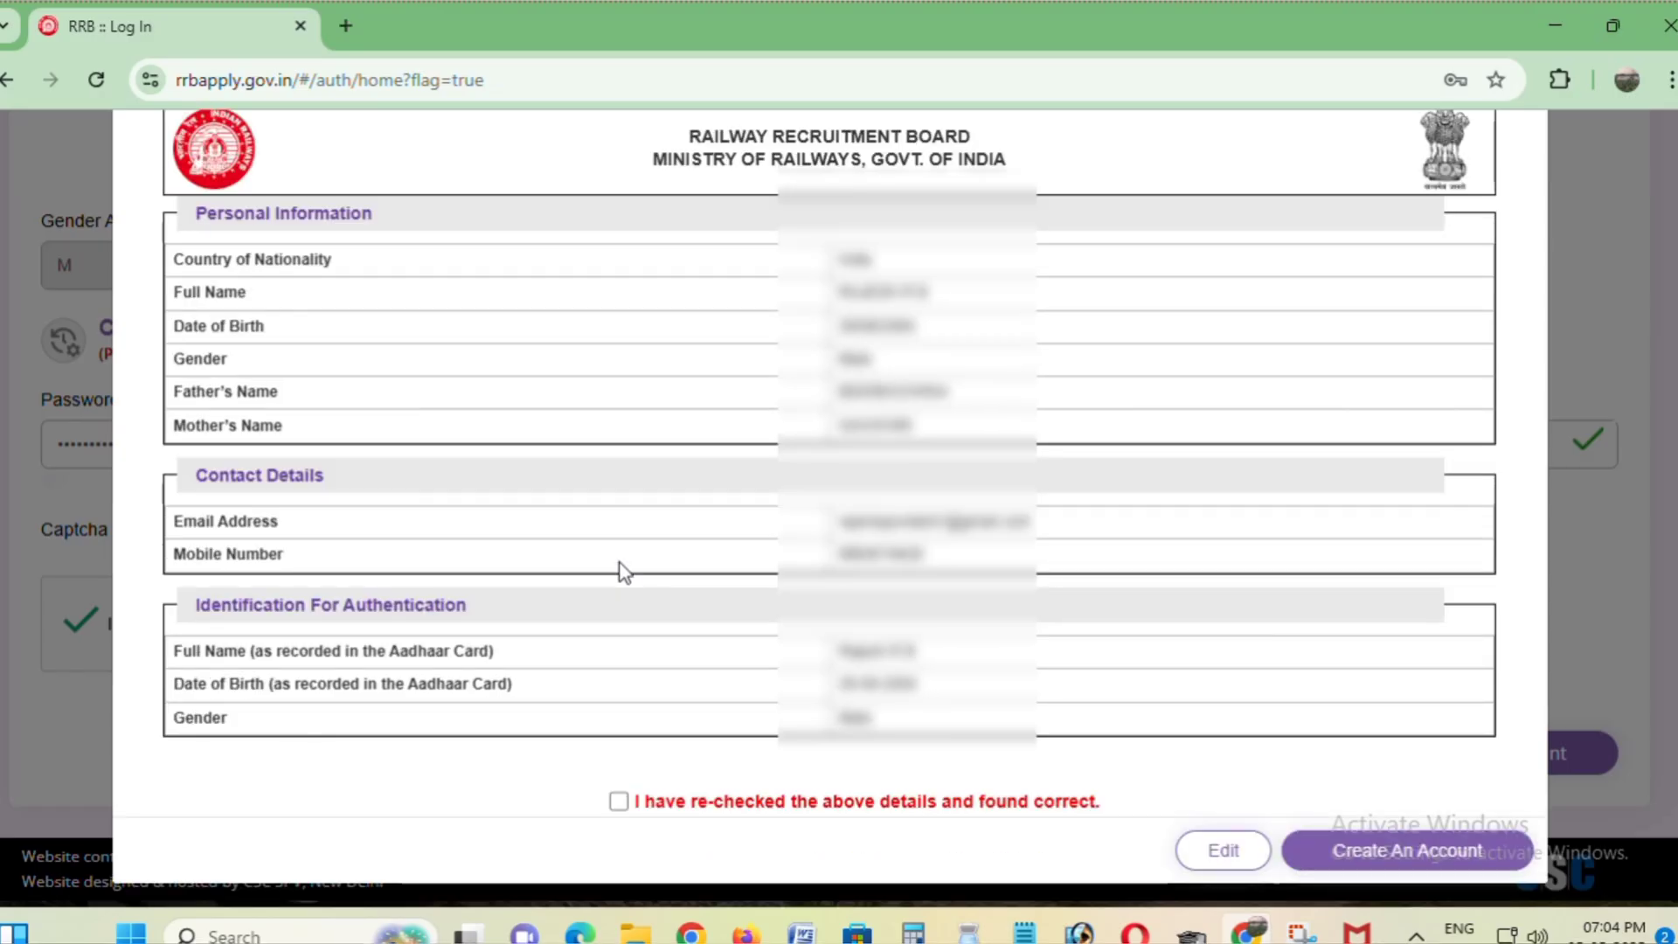
{"action": "left_click", "coordinate": [619, 801]}
{"action": "left_click", "coordinate": [1406, 851]}
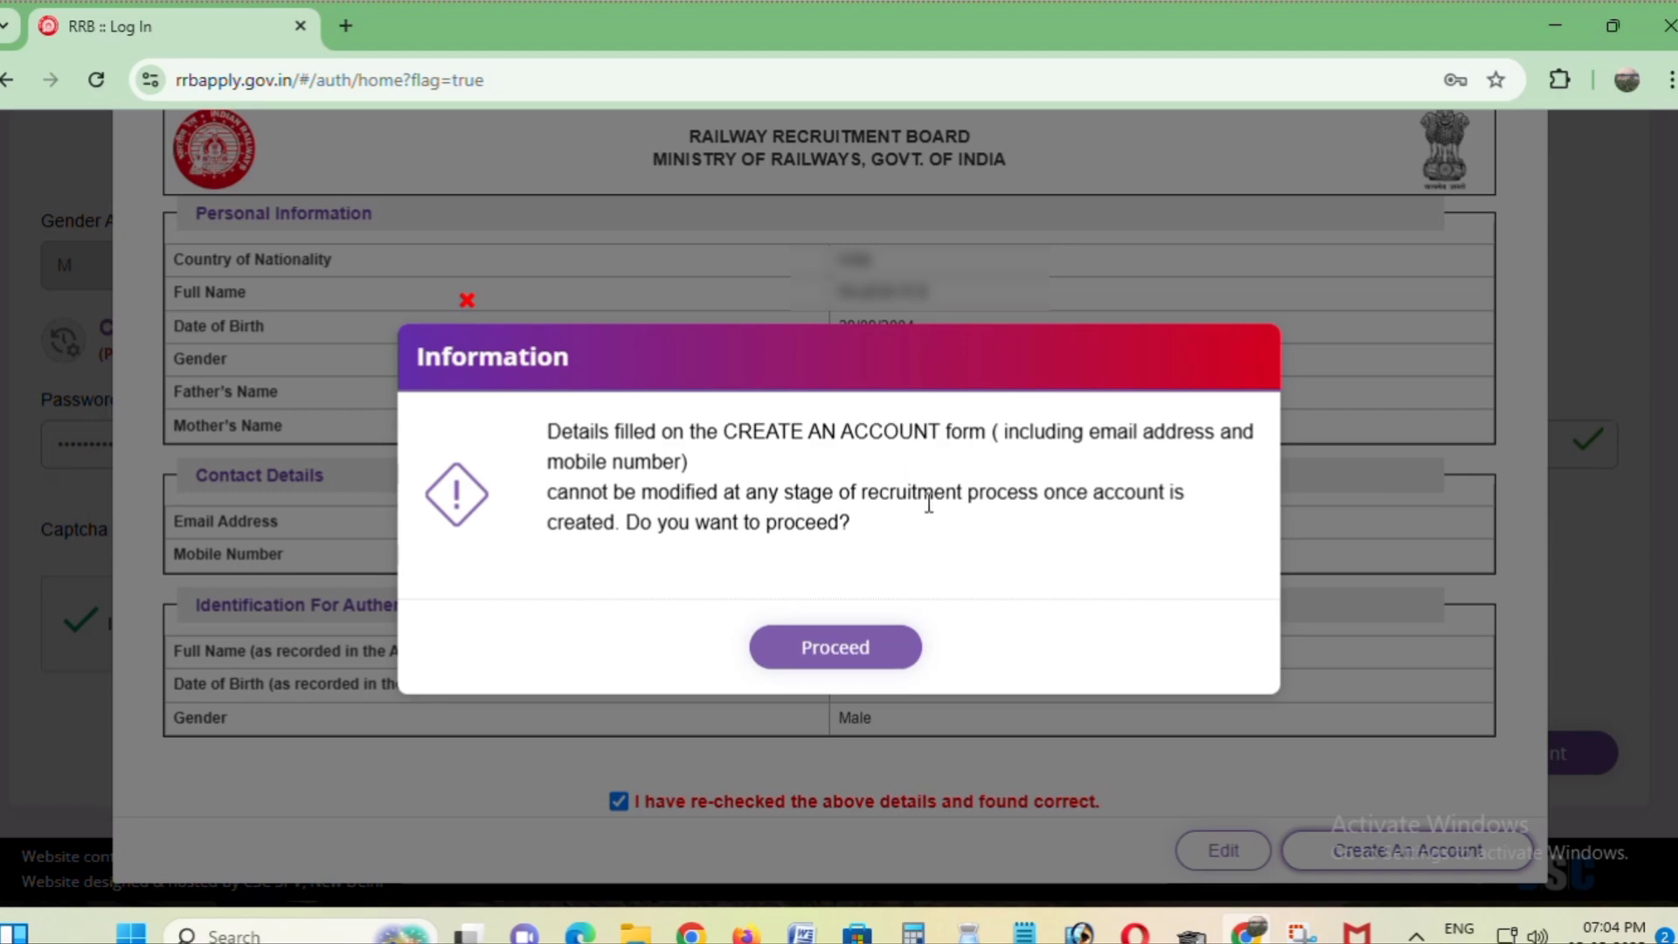
Step: Confirm account creation, dismiss the browser's save-password offer, and choose Login with RRB Account
{"action": "left_click", "coordinate": [862, 677]}
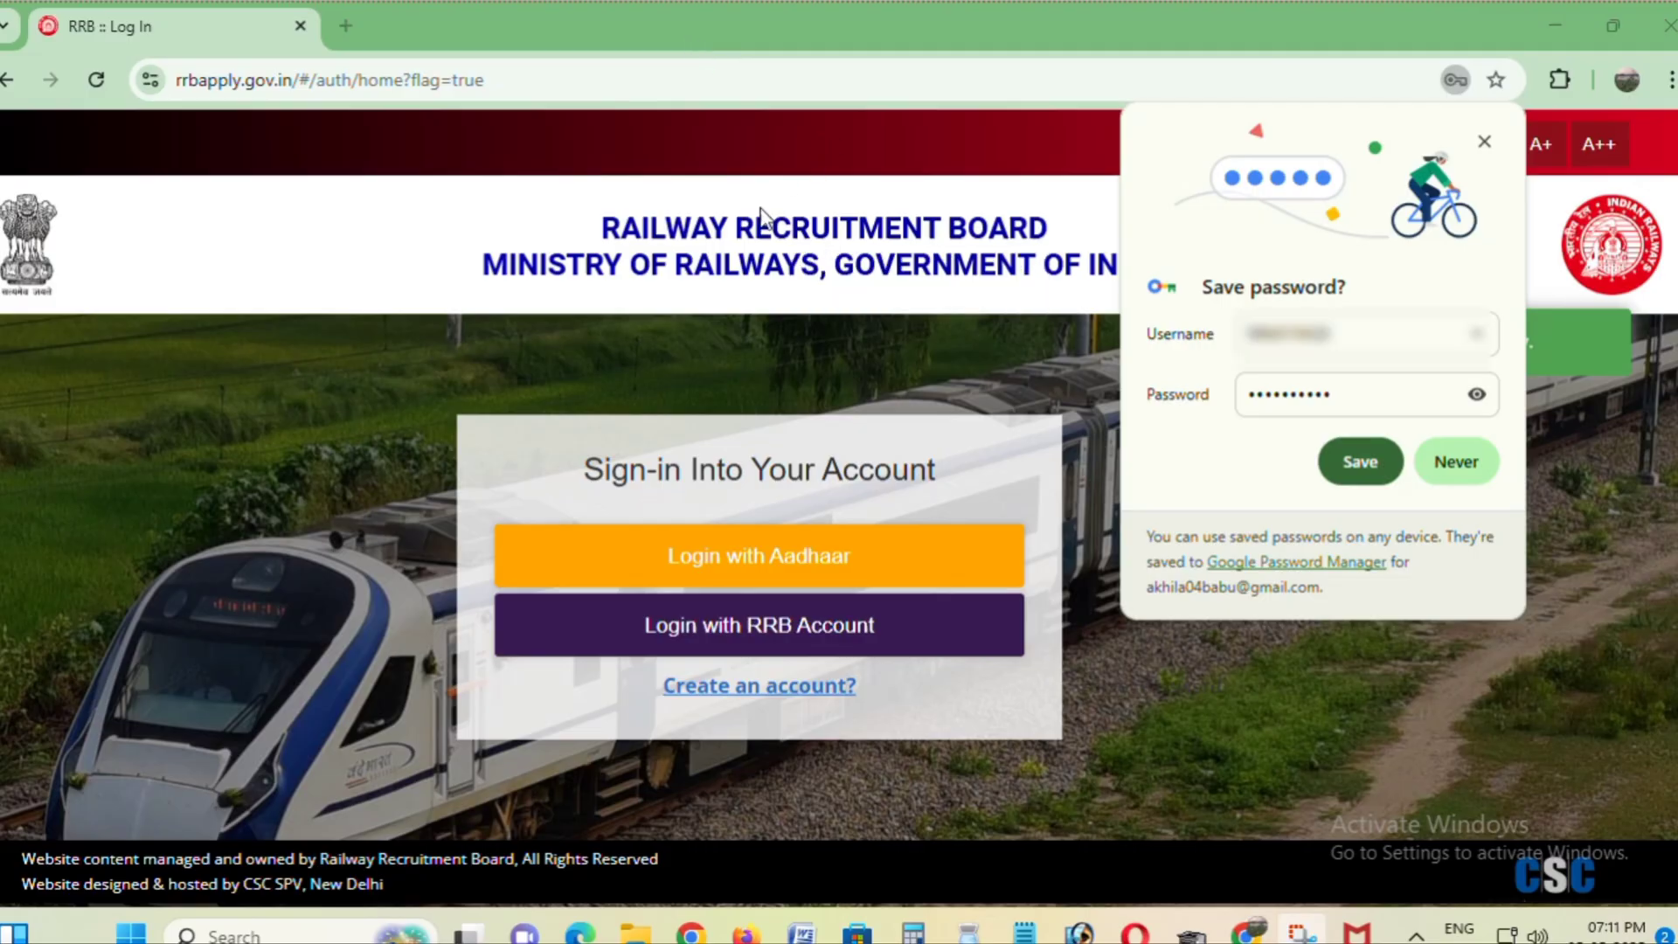
{"action": "left_click", "coordinate": [1475, 447]}
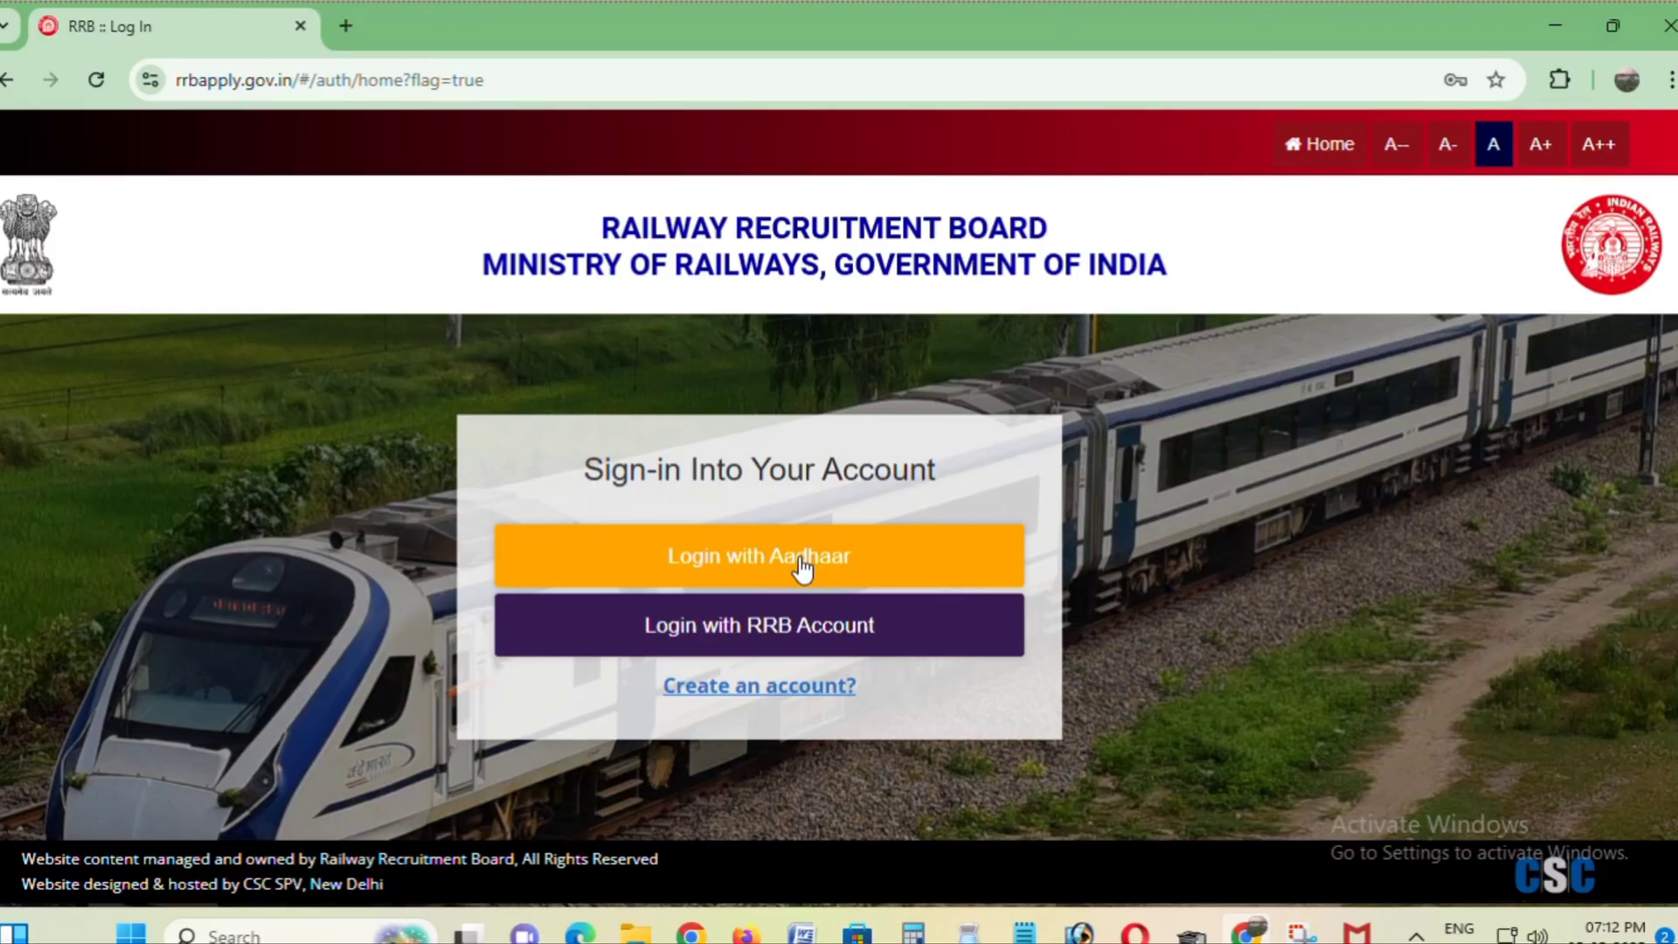
{"action": "left_click", "coordinate": [795, 645]}
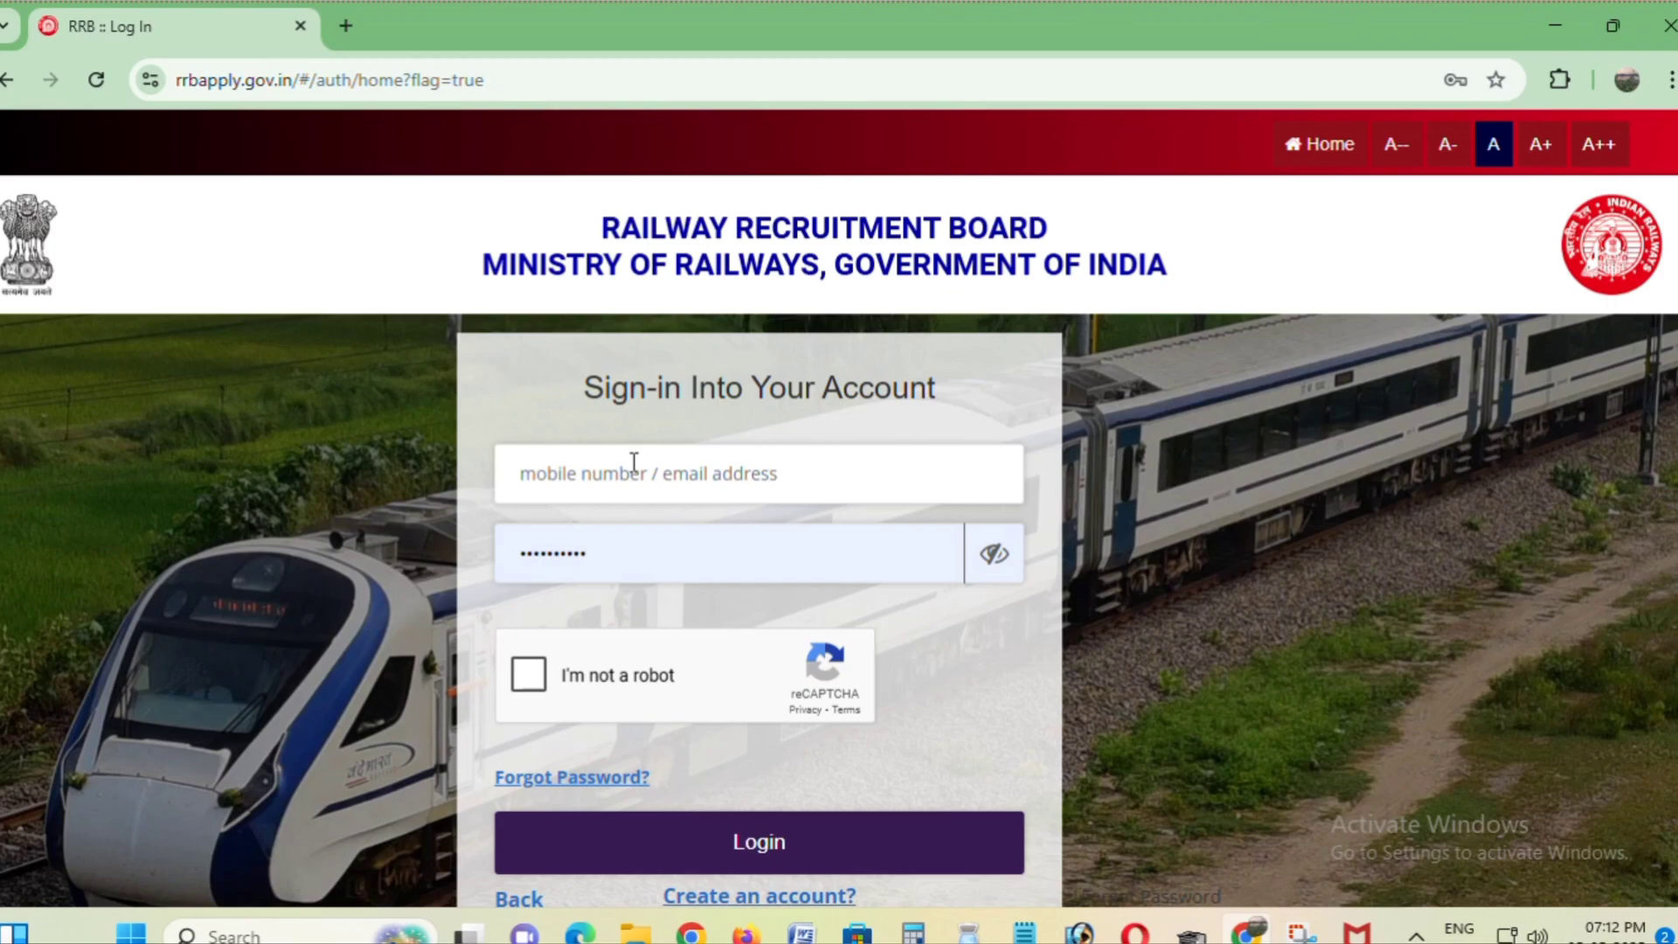
Step: Sign in with the registered mobile number and password, pass the captcha, and enter the login OTP
{"action": "left_click", "coordinate": [635, 463]}
{"action": "type", "text": "98"}
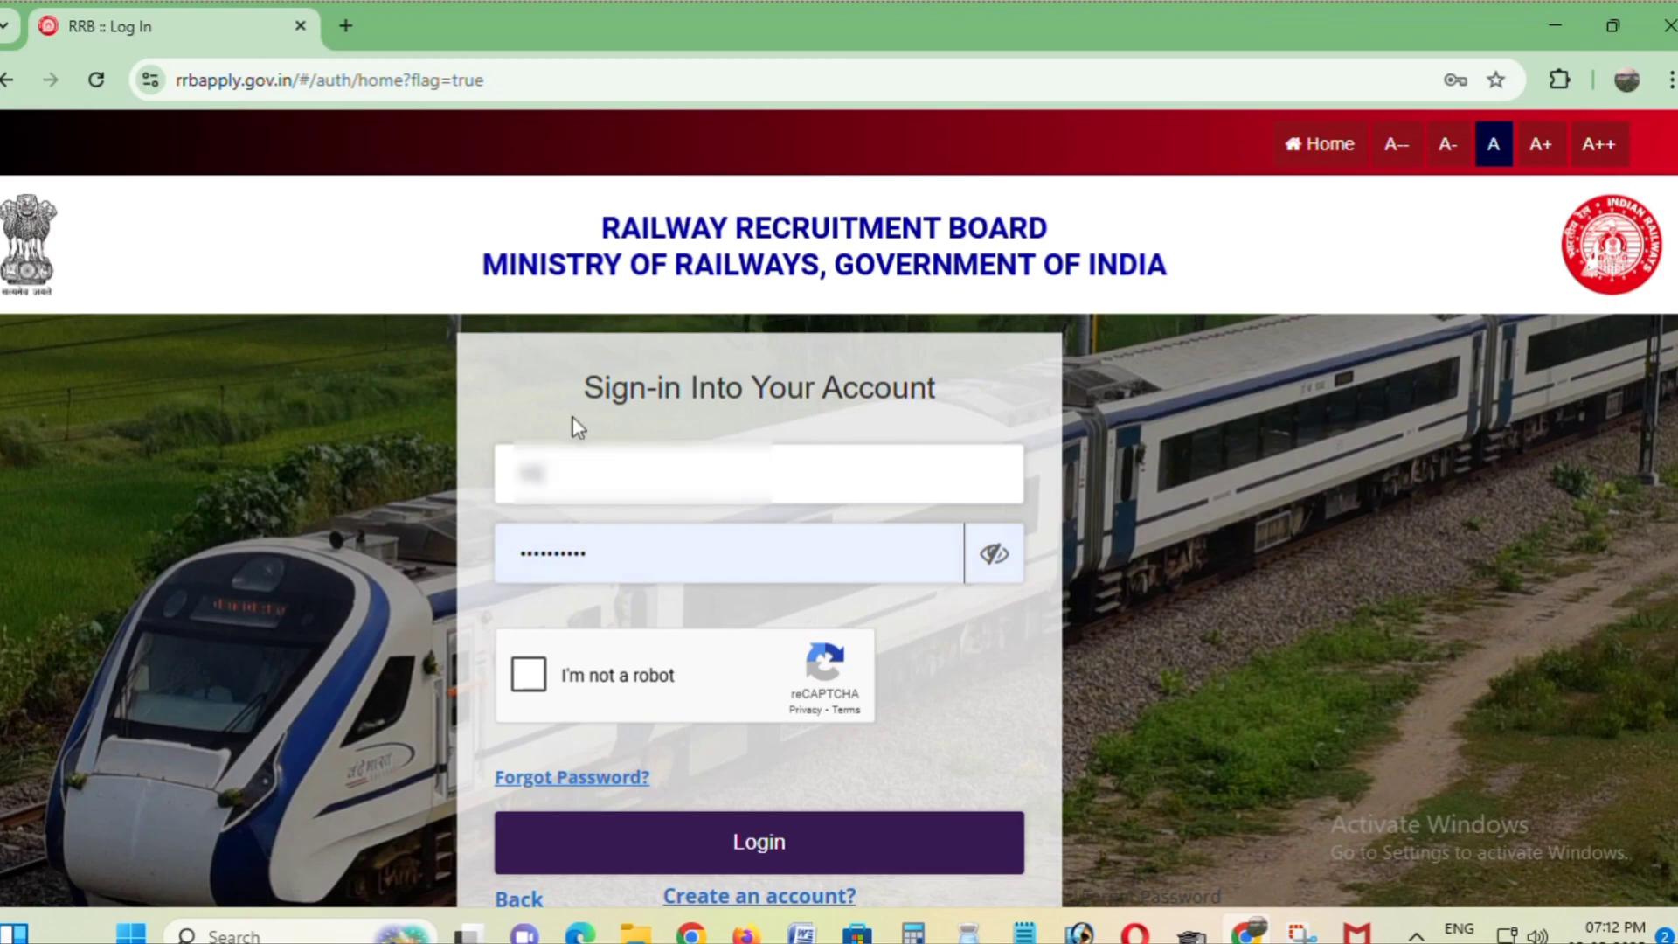
{"action": "type", "text": "********"}
{"action": "key", "text": "Tab"}
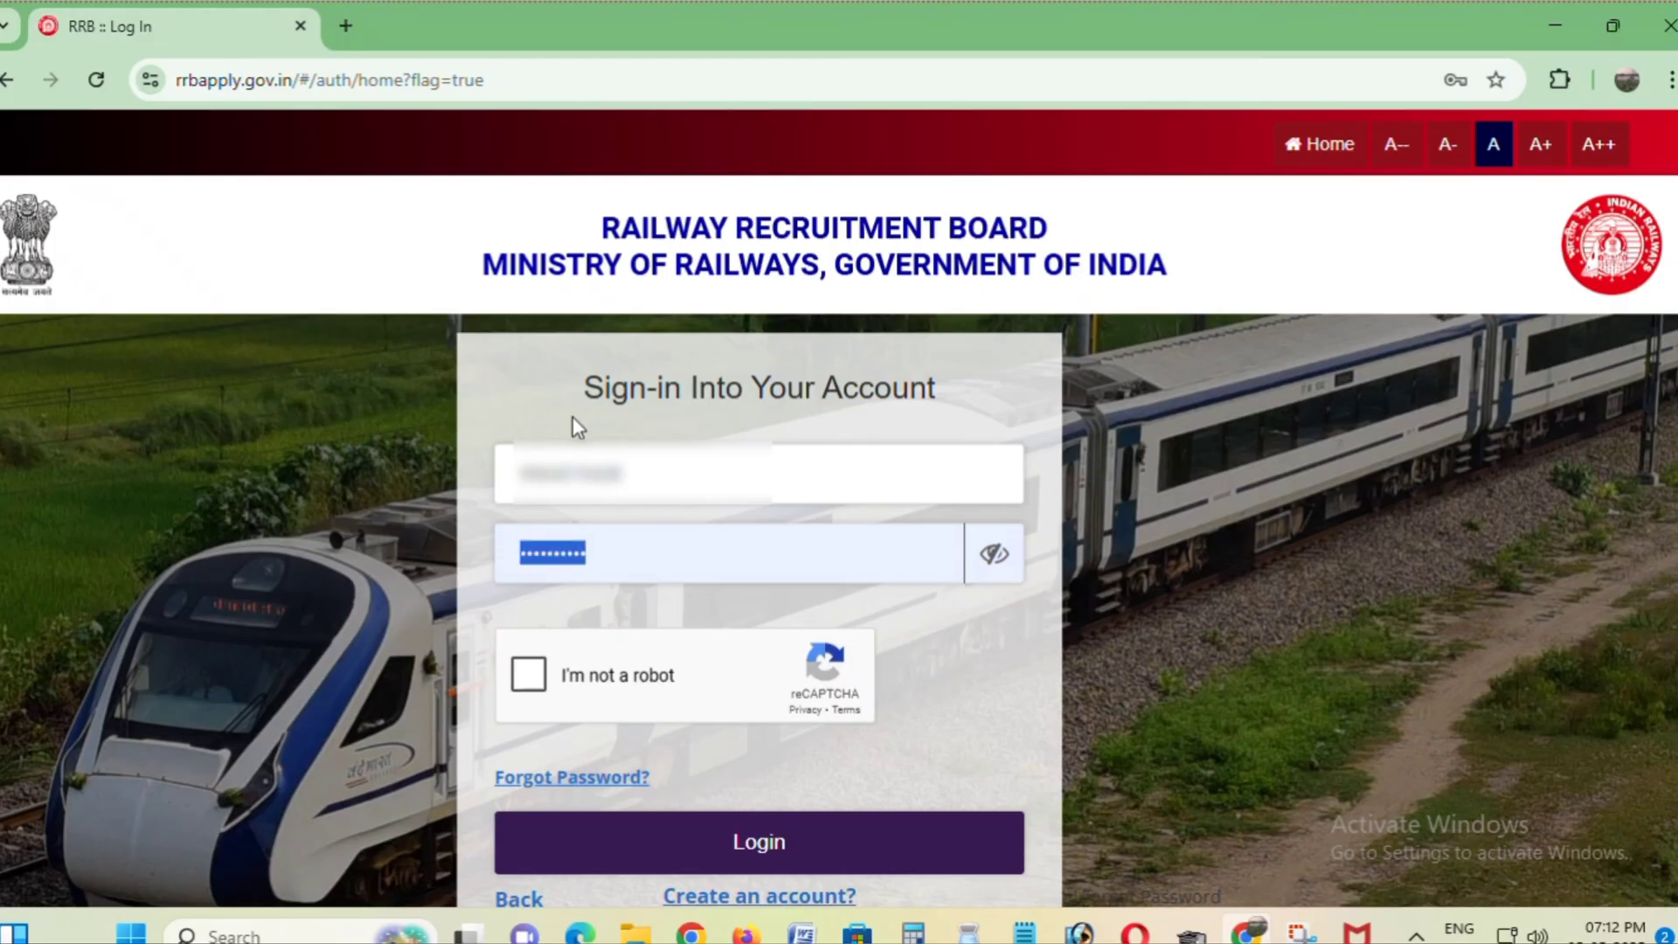
{"action": "type", "text": "******"}
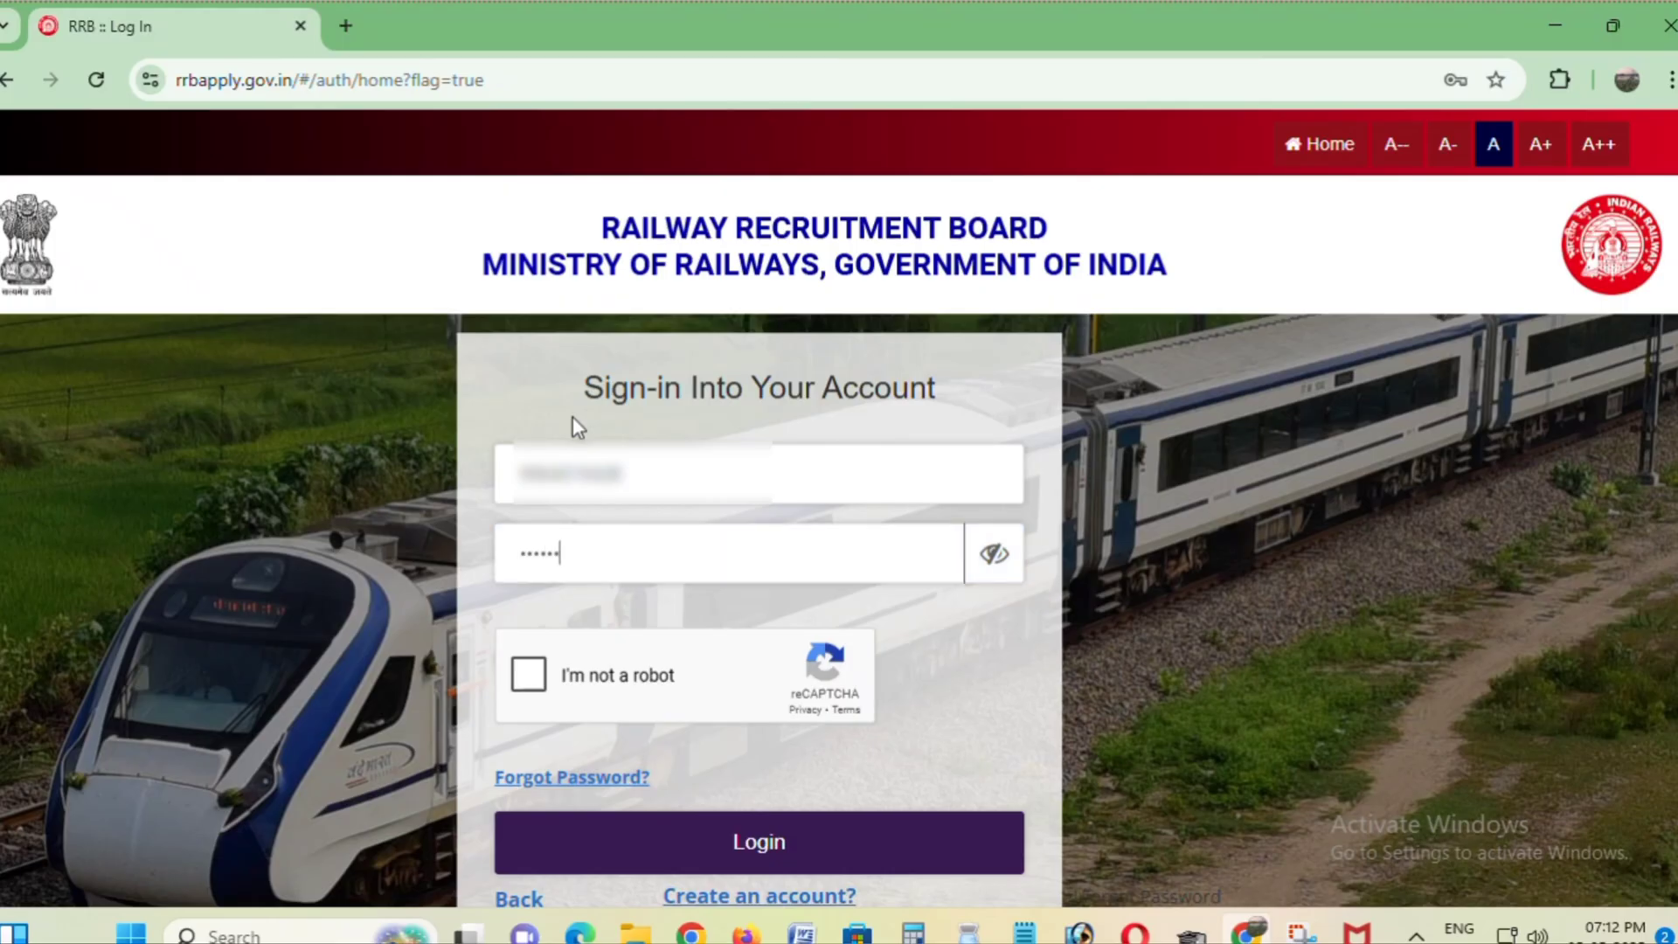
{"action": "type", "text": "*****"}
{"action": "scroll", "coordinate": [532, 590], "scroll_direction": "down", "scroll_amount": 1}
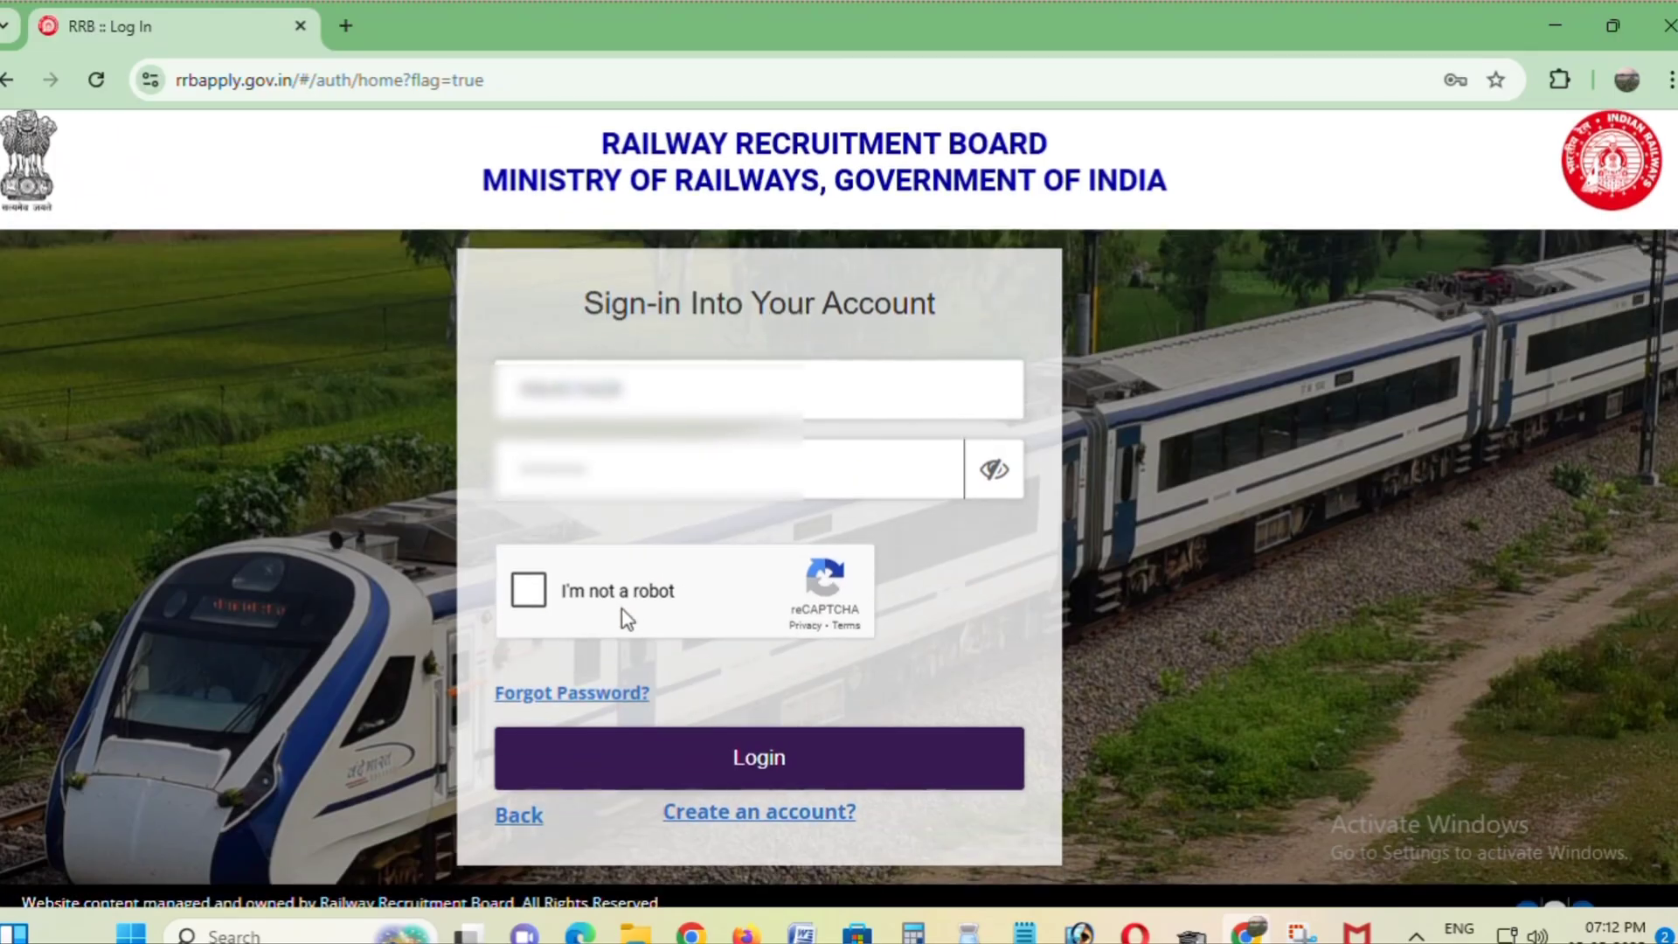
{"action": "left_click", "coordinate": [529, 590]}
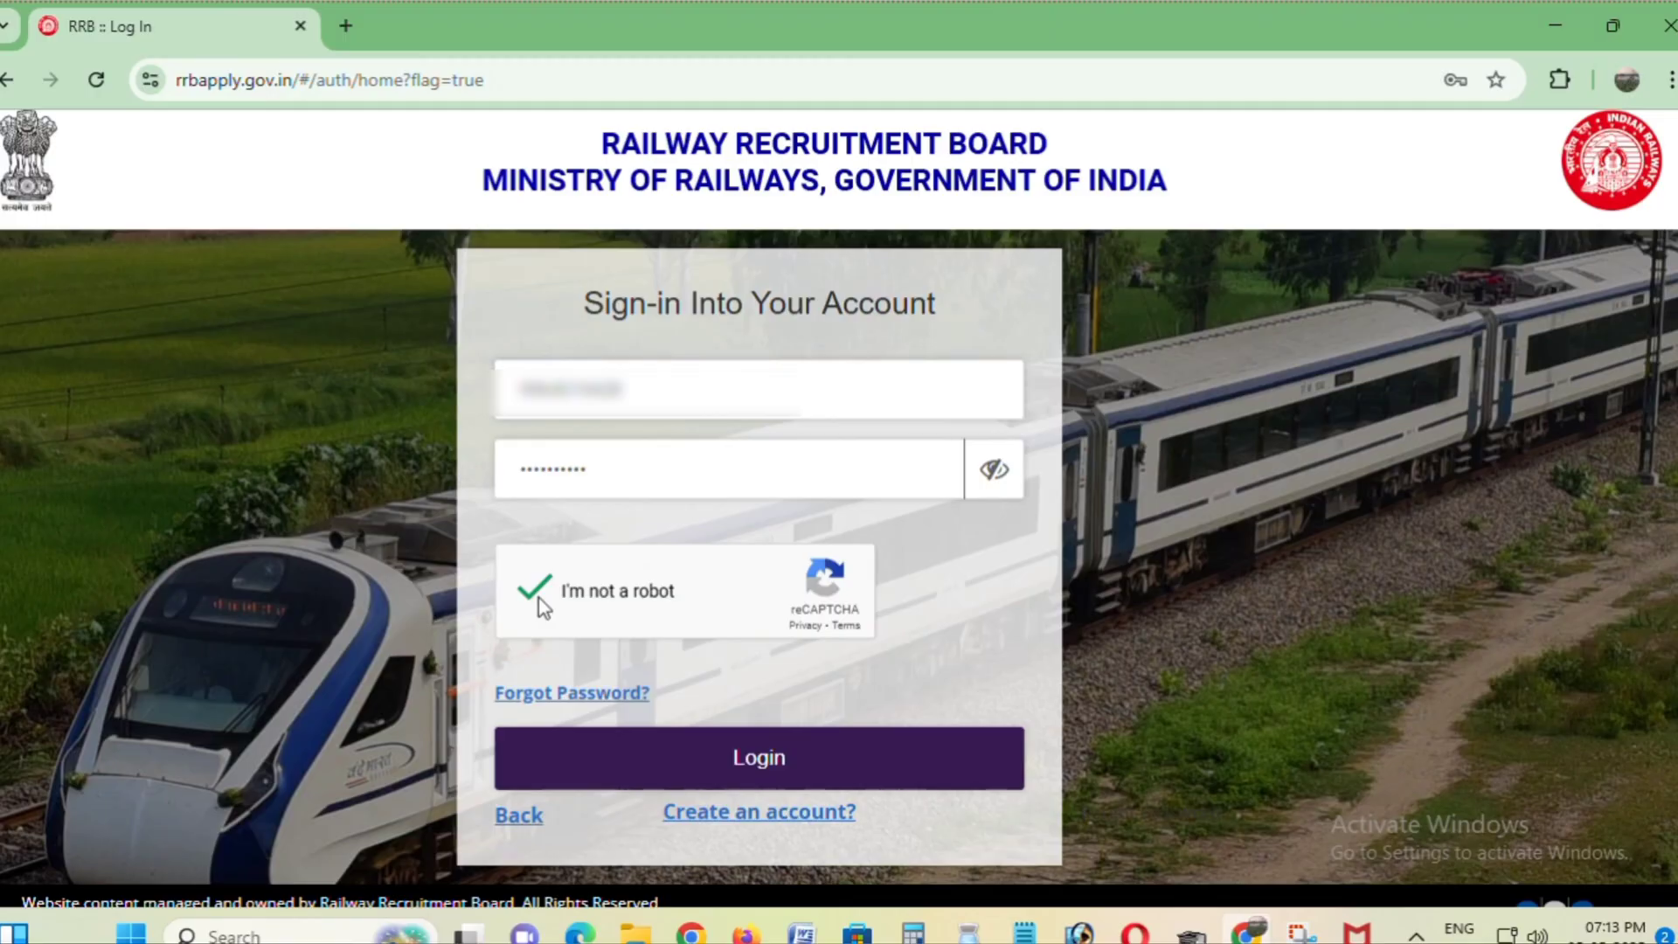
{"action": "left_click", "coordinate": [791, 765]}
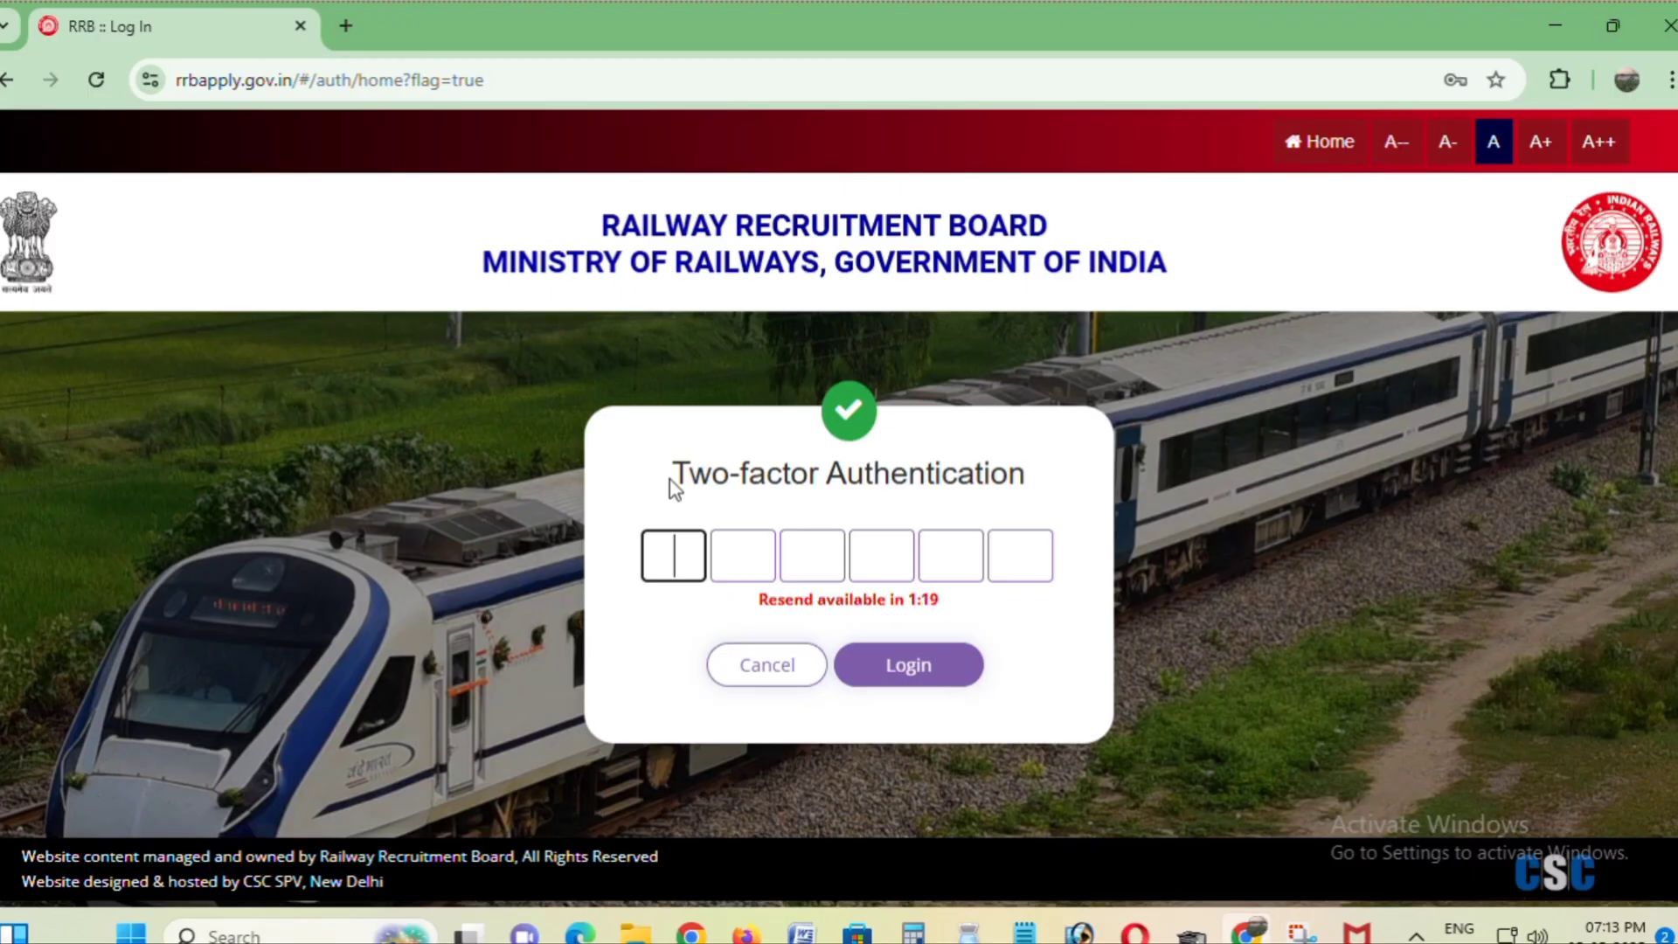
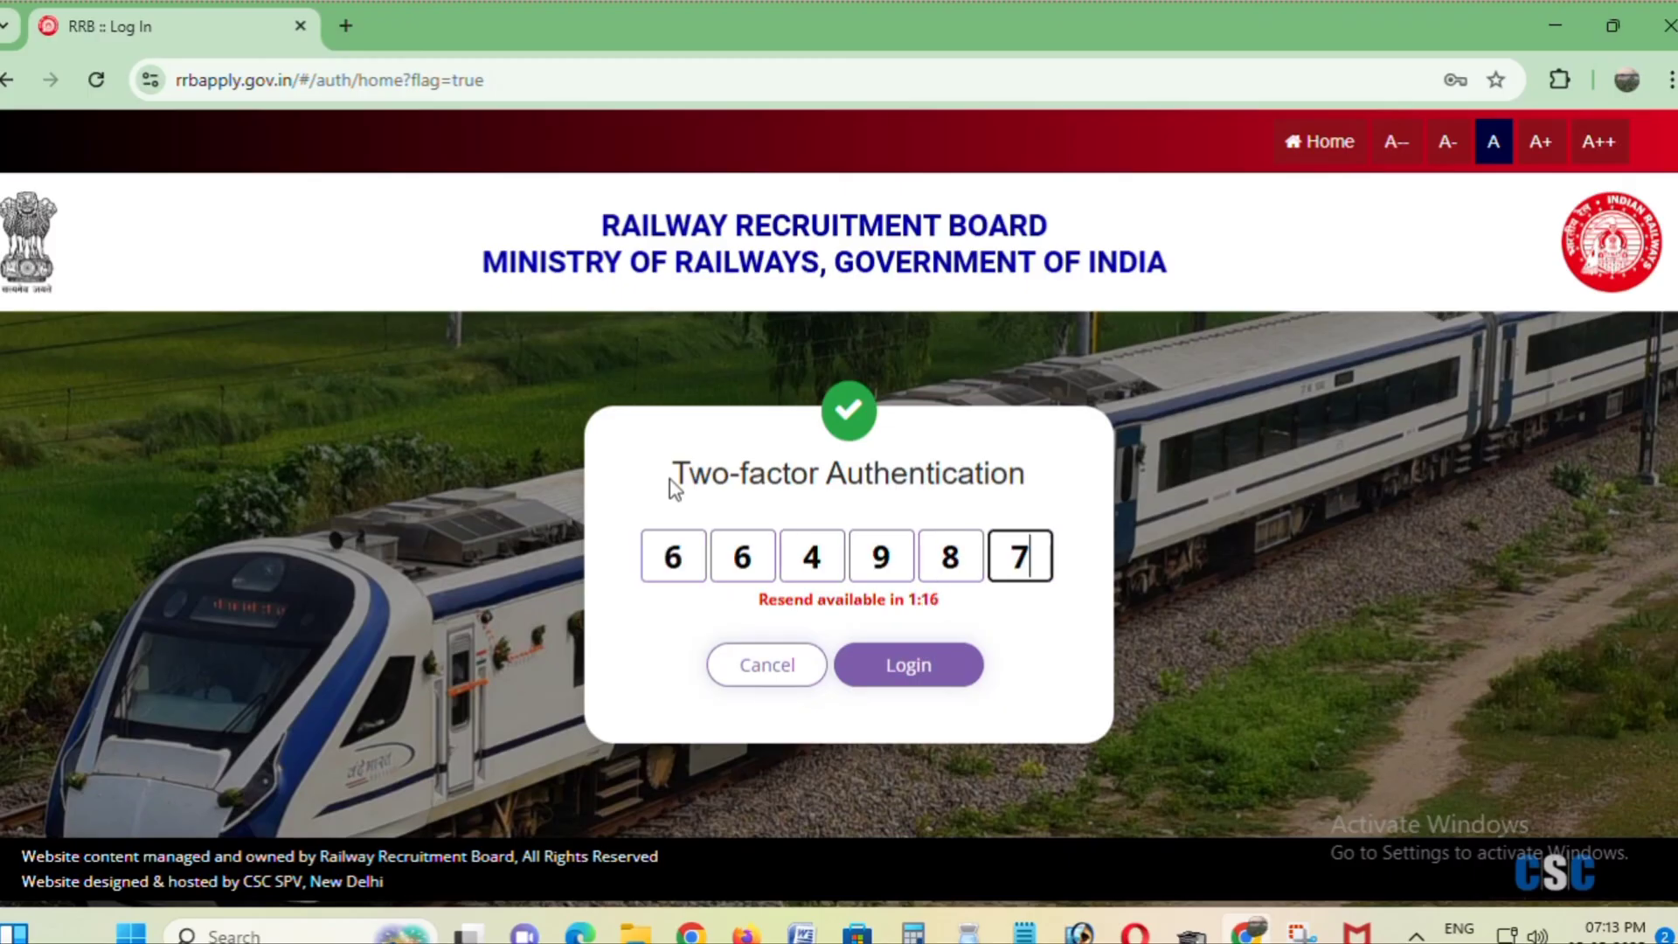
Step: Verify the login OTP, review the exam and fee notes, and start the online application
{"action": "left_click", "coordinate": [942, 675]}
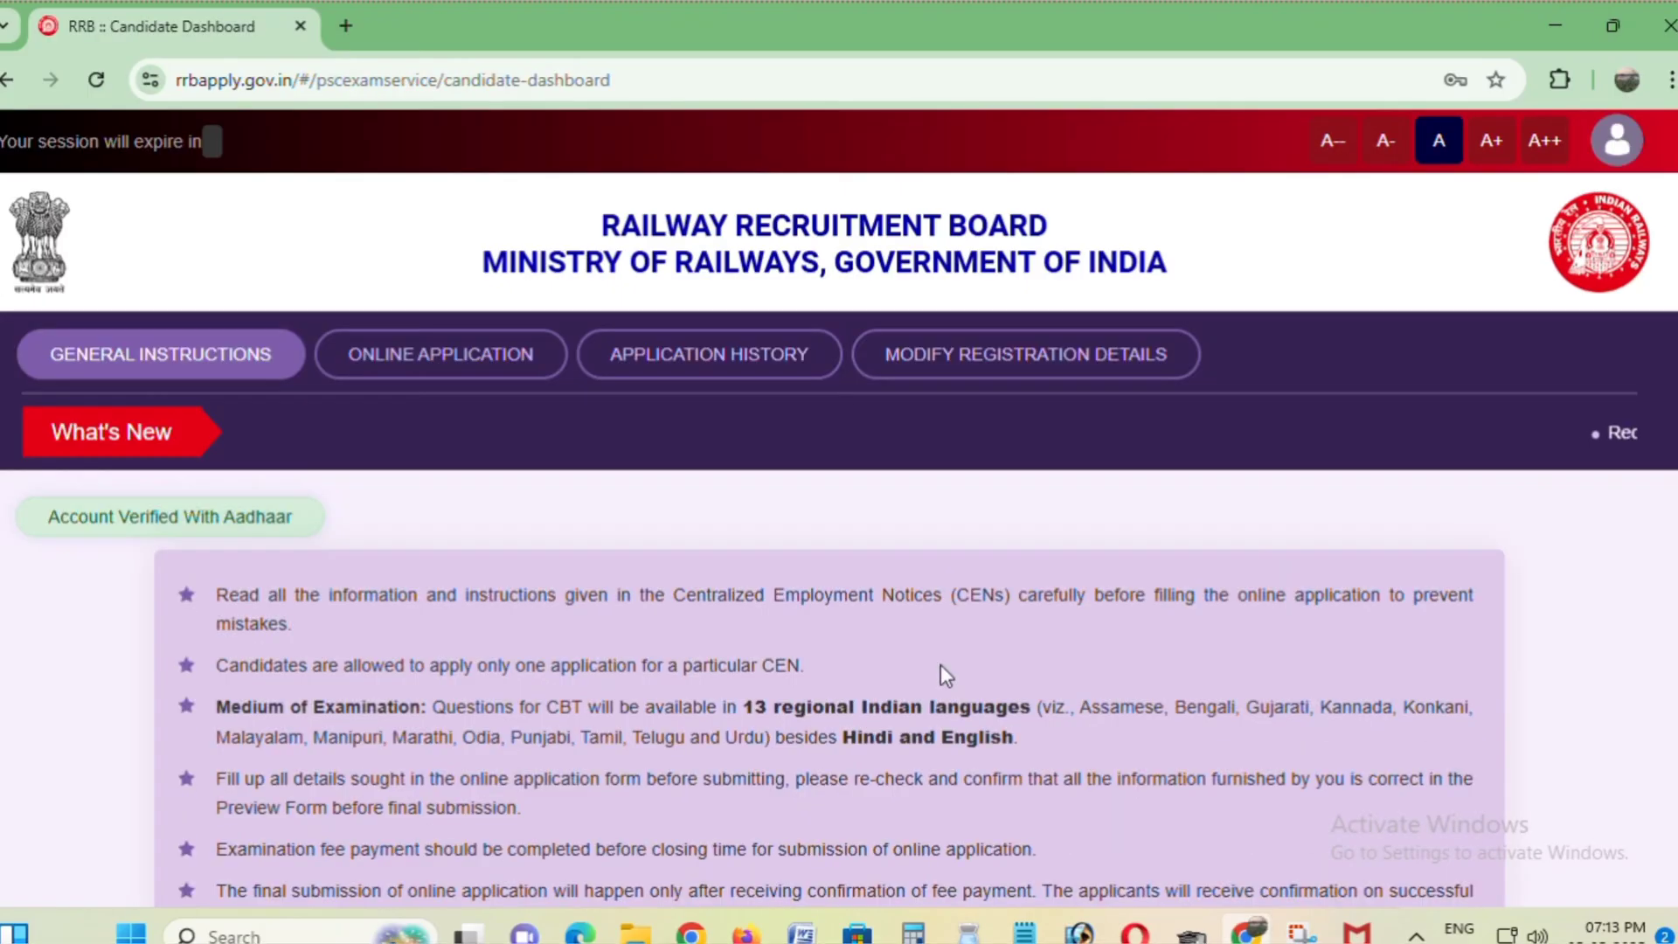
{"action": "scroll", "coordinate": [730, 374], "scroll_direction": "down", "scroll_amount": 3}
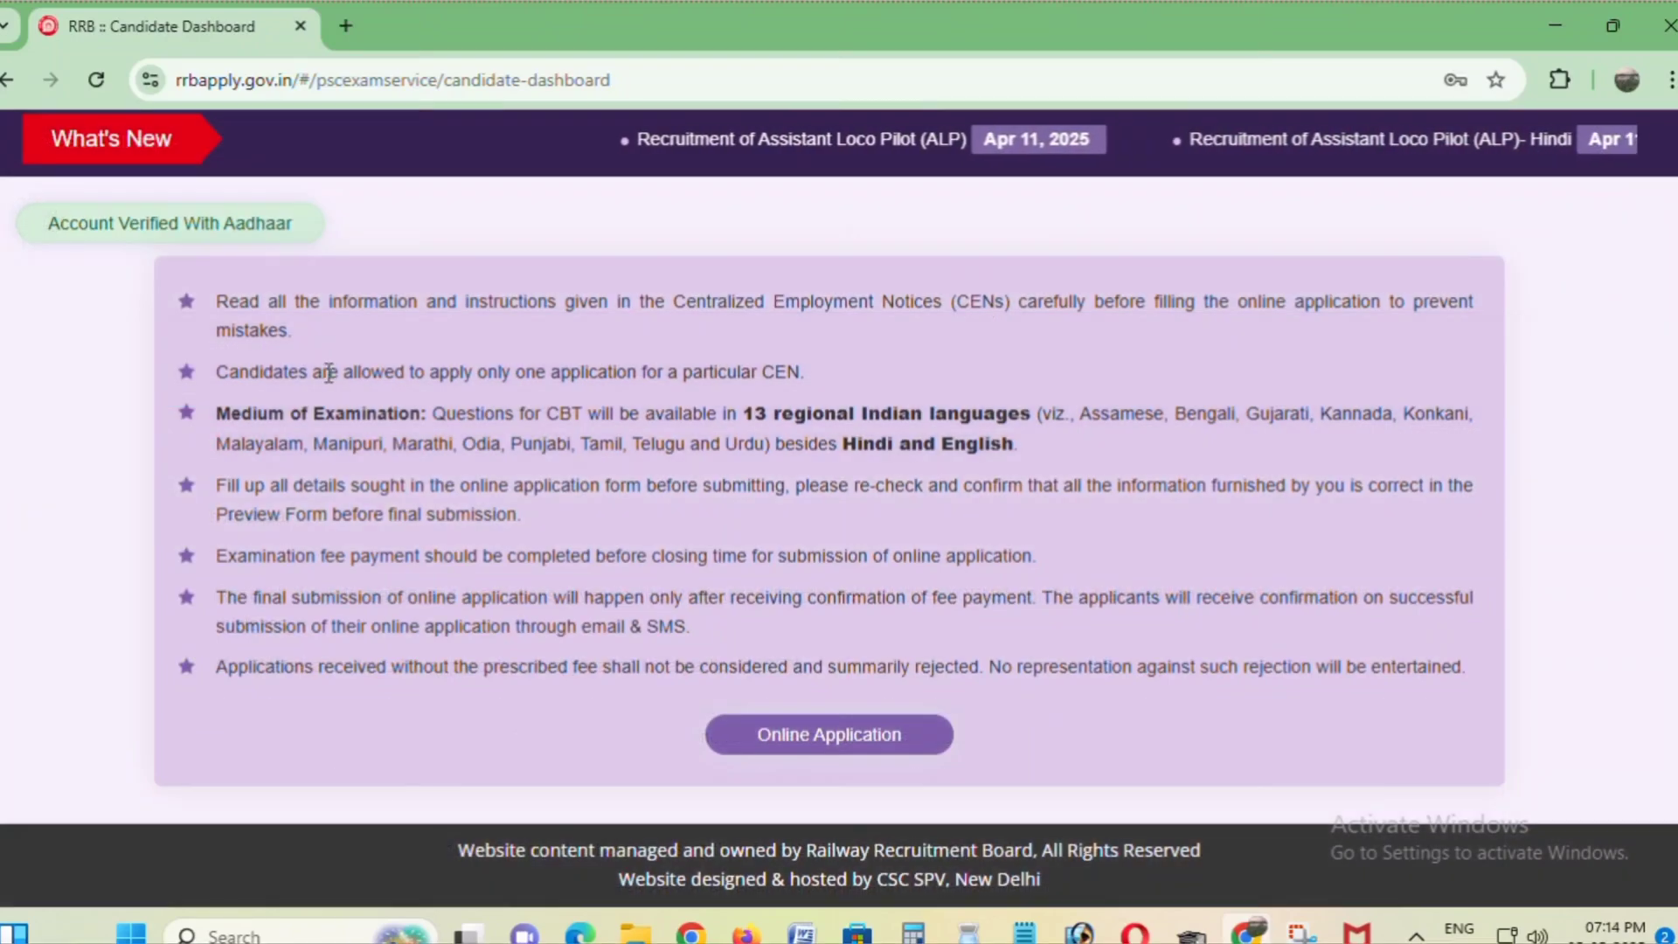
{"action": "left_click_drag", "start_coordinate": [214, 413], "coordinate": [434, 413]}
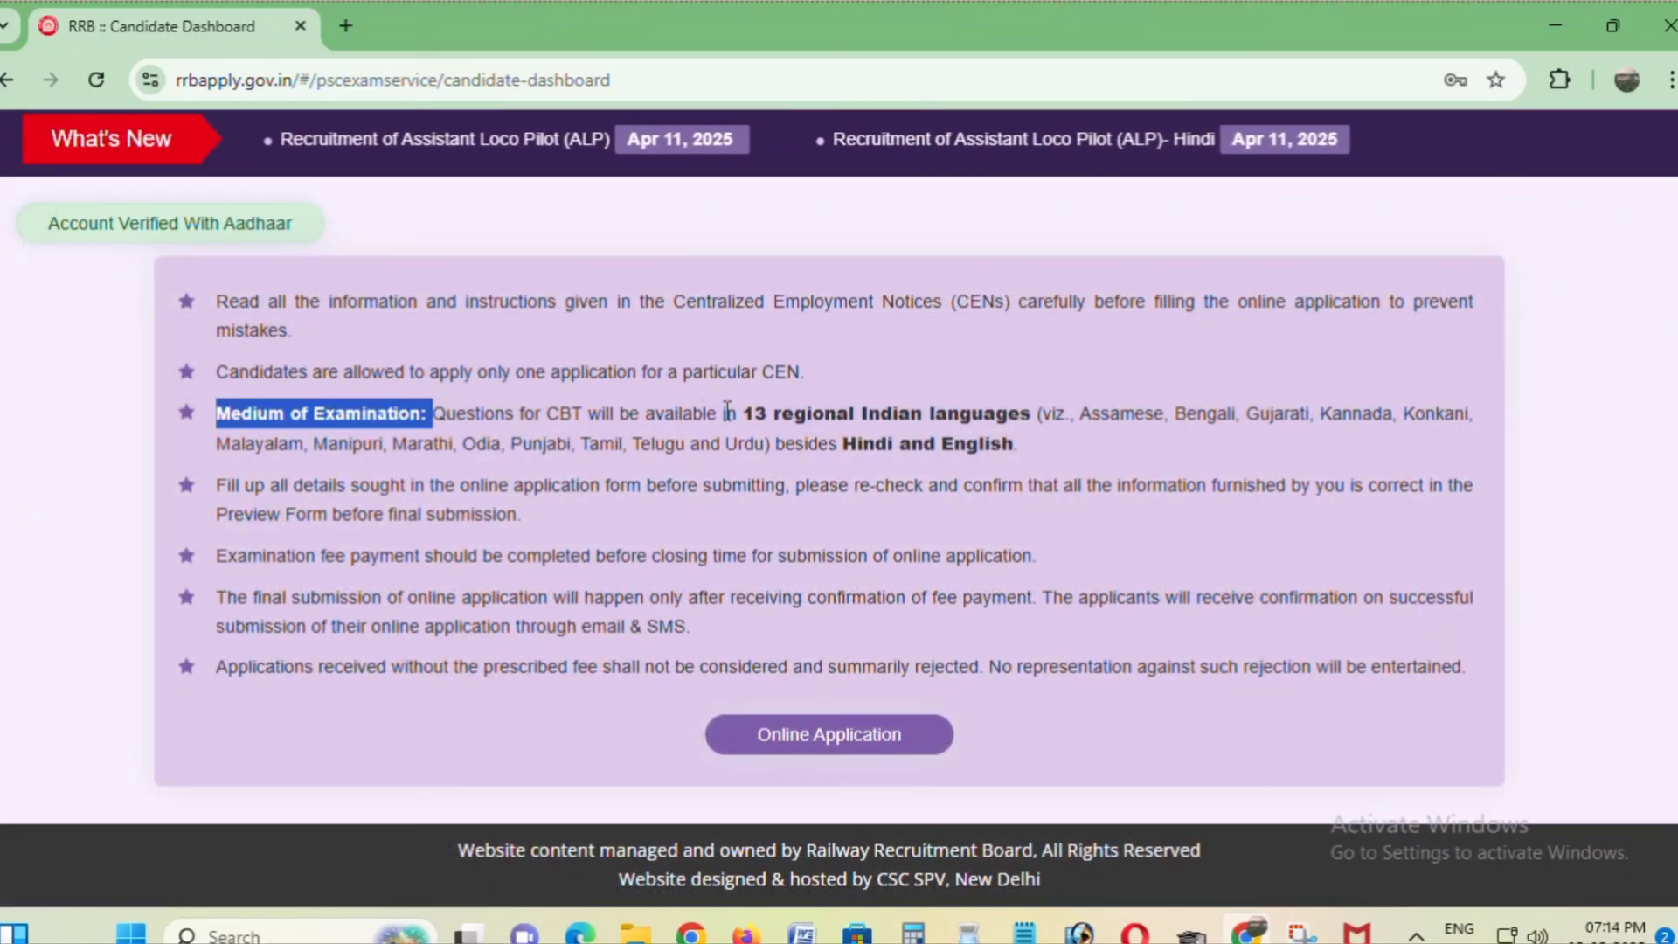
{"action": "left_click", "coordinate": [735, 416]}
{"action": "left_click_drag", "start_coordinate": [735, 415], "coordinate": [1008, 416]}
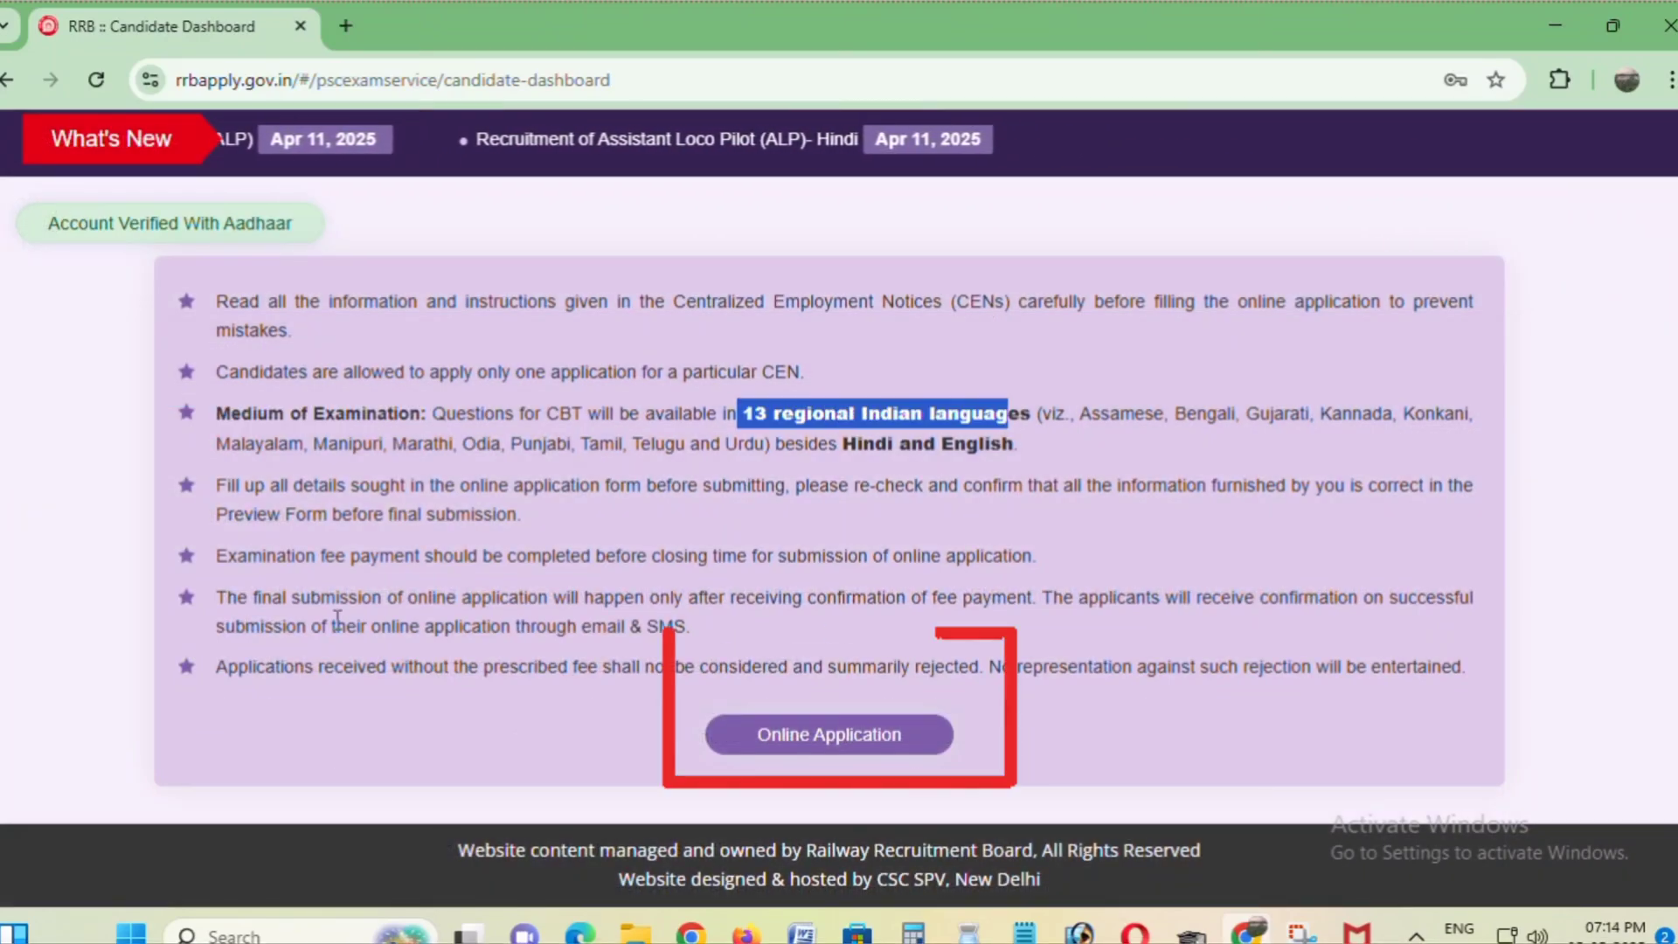
{"action": "left_click_drag", "start_coordinate": [227, 556], "coordinate": [482, 556]}
{"action": "left_click_drag", "start_coordinate": [713, 556], "coordinate": [955, 555]}
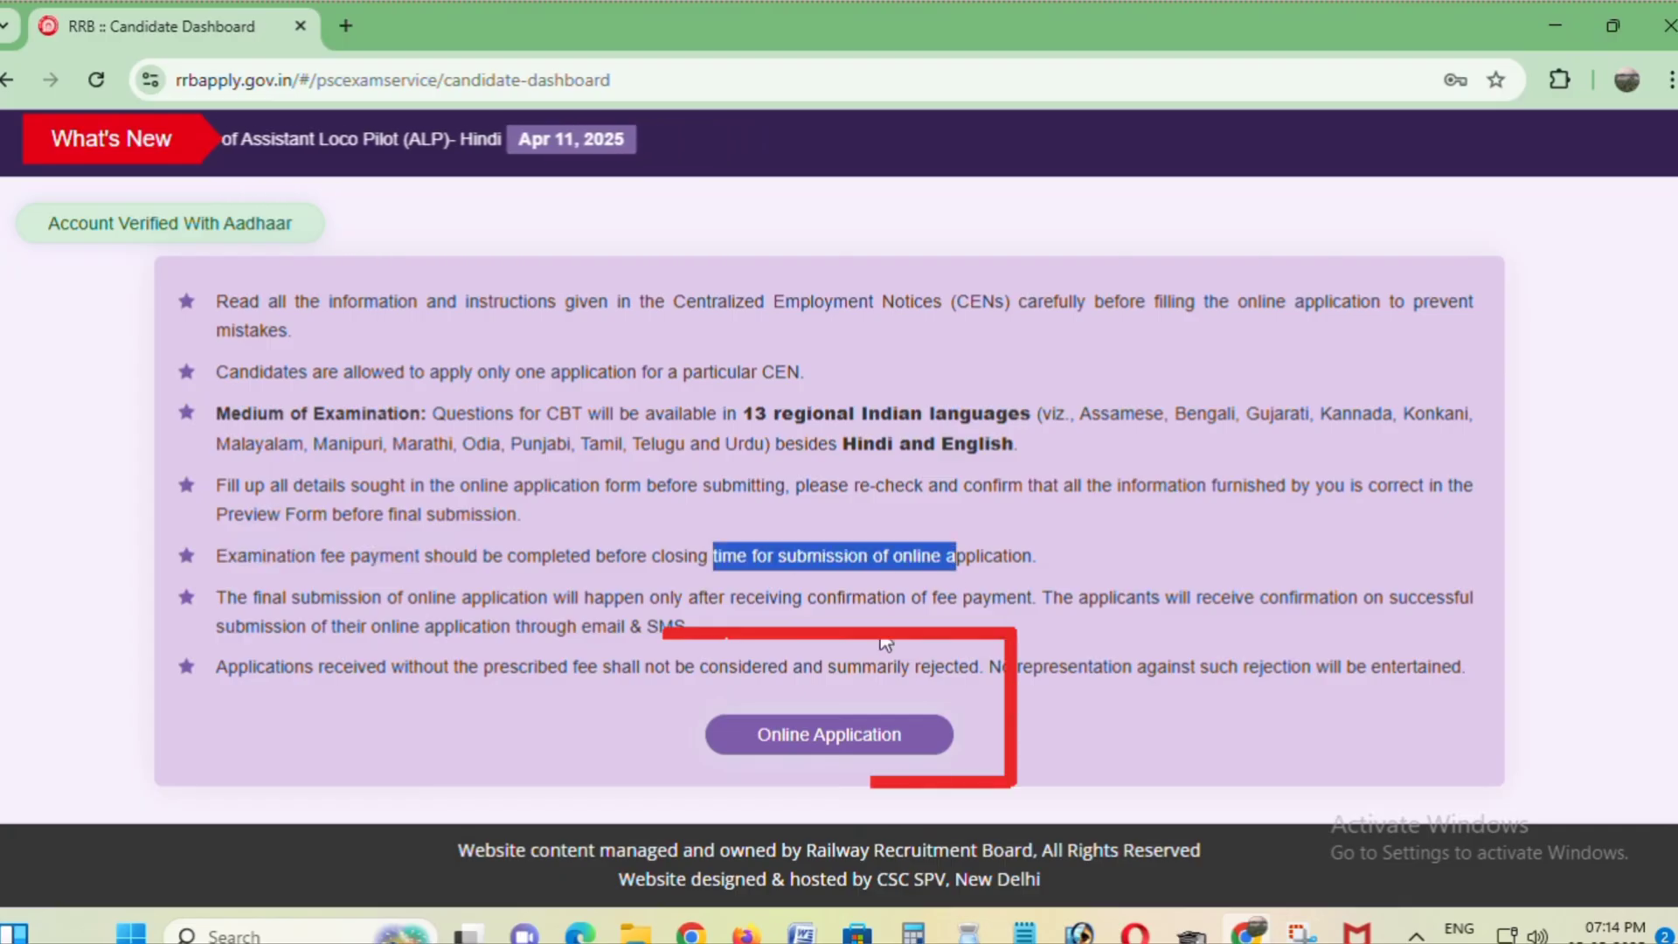
{"action": "left_click", "coordinate": [825, 738]}
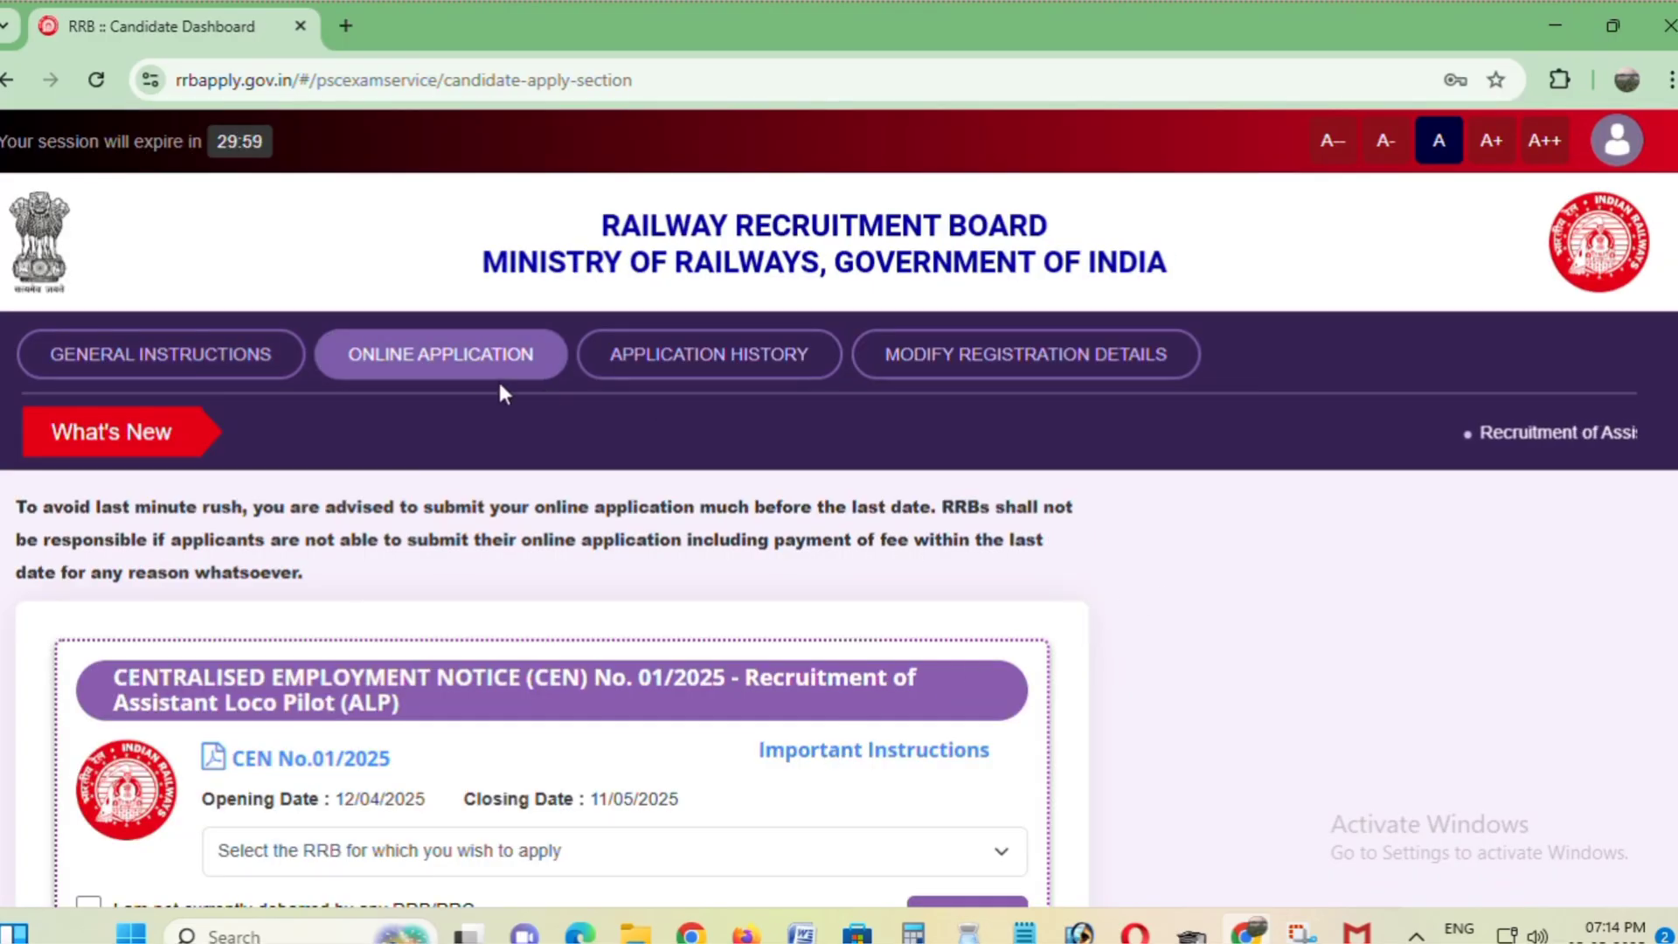
Step: Select RRB Chennai, declare not being debarred by any RRB/RRC, and proceed to Personal Details
{"action": "scroll", "coordinate": [1123, 623], "scroll_direction": "down", "scroll_amount": 1}
{"action": "scroll", "coordinate": [1123, 622], "scroll_direction": "down", "scroll_amount": 2}
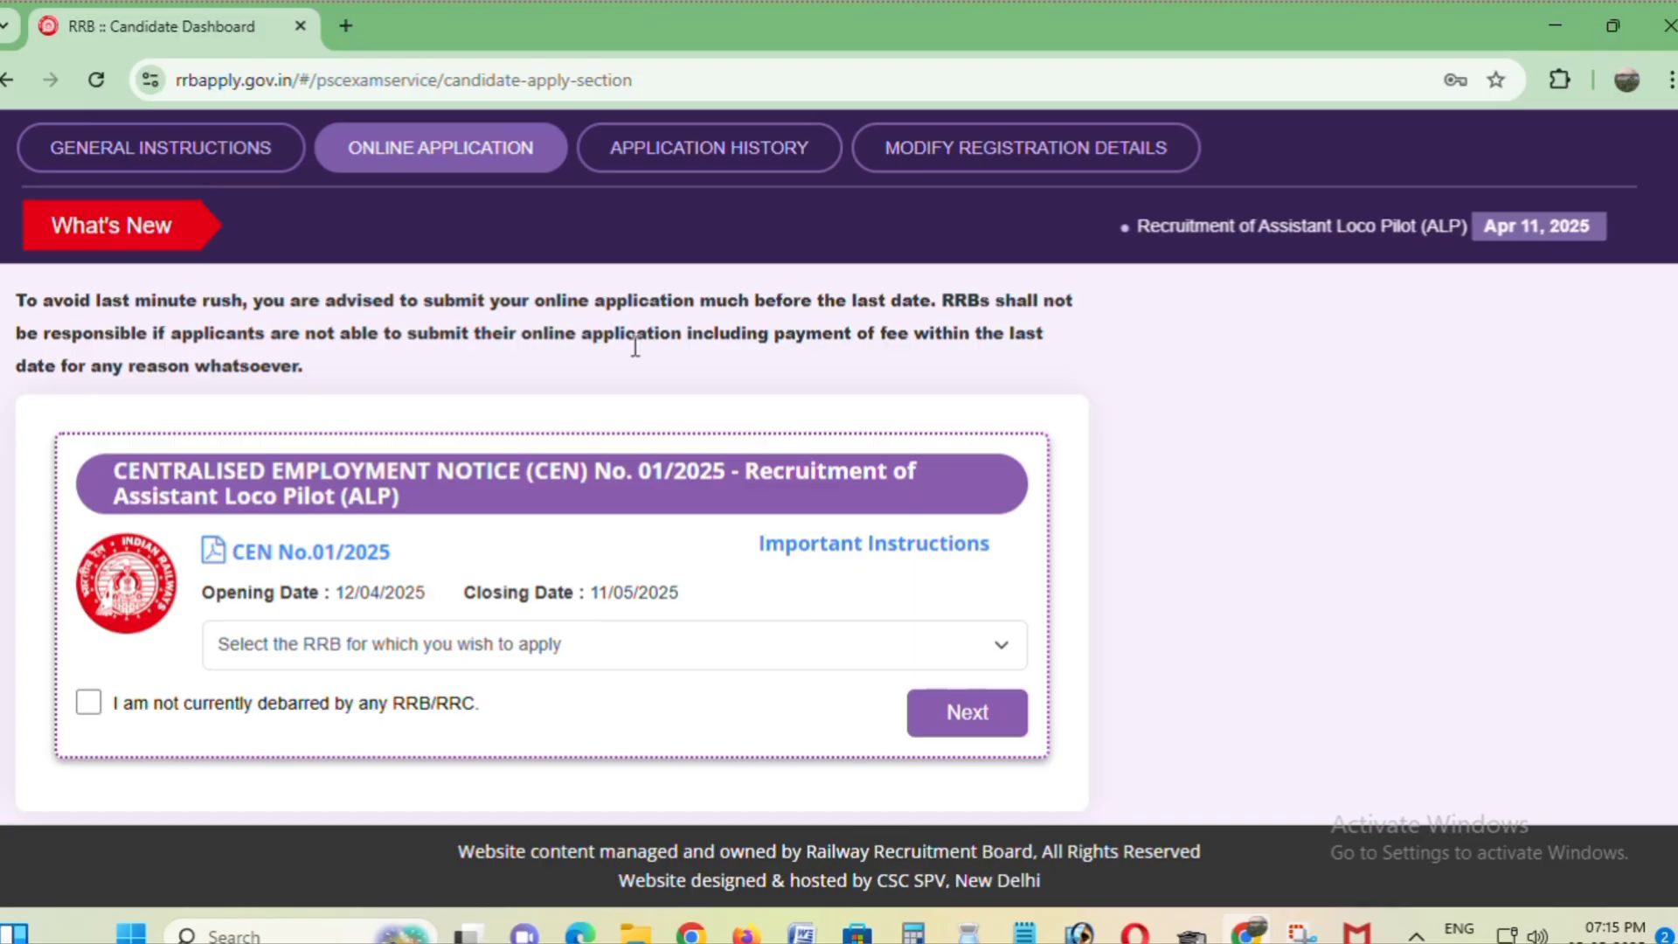
{"action": "left_click", "coordinate": [420, 644]}
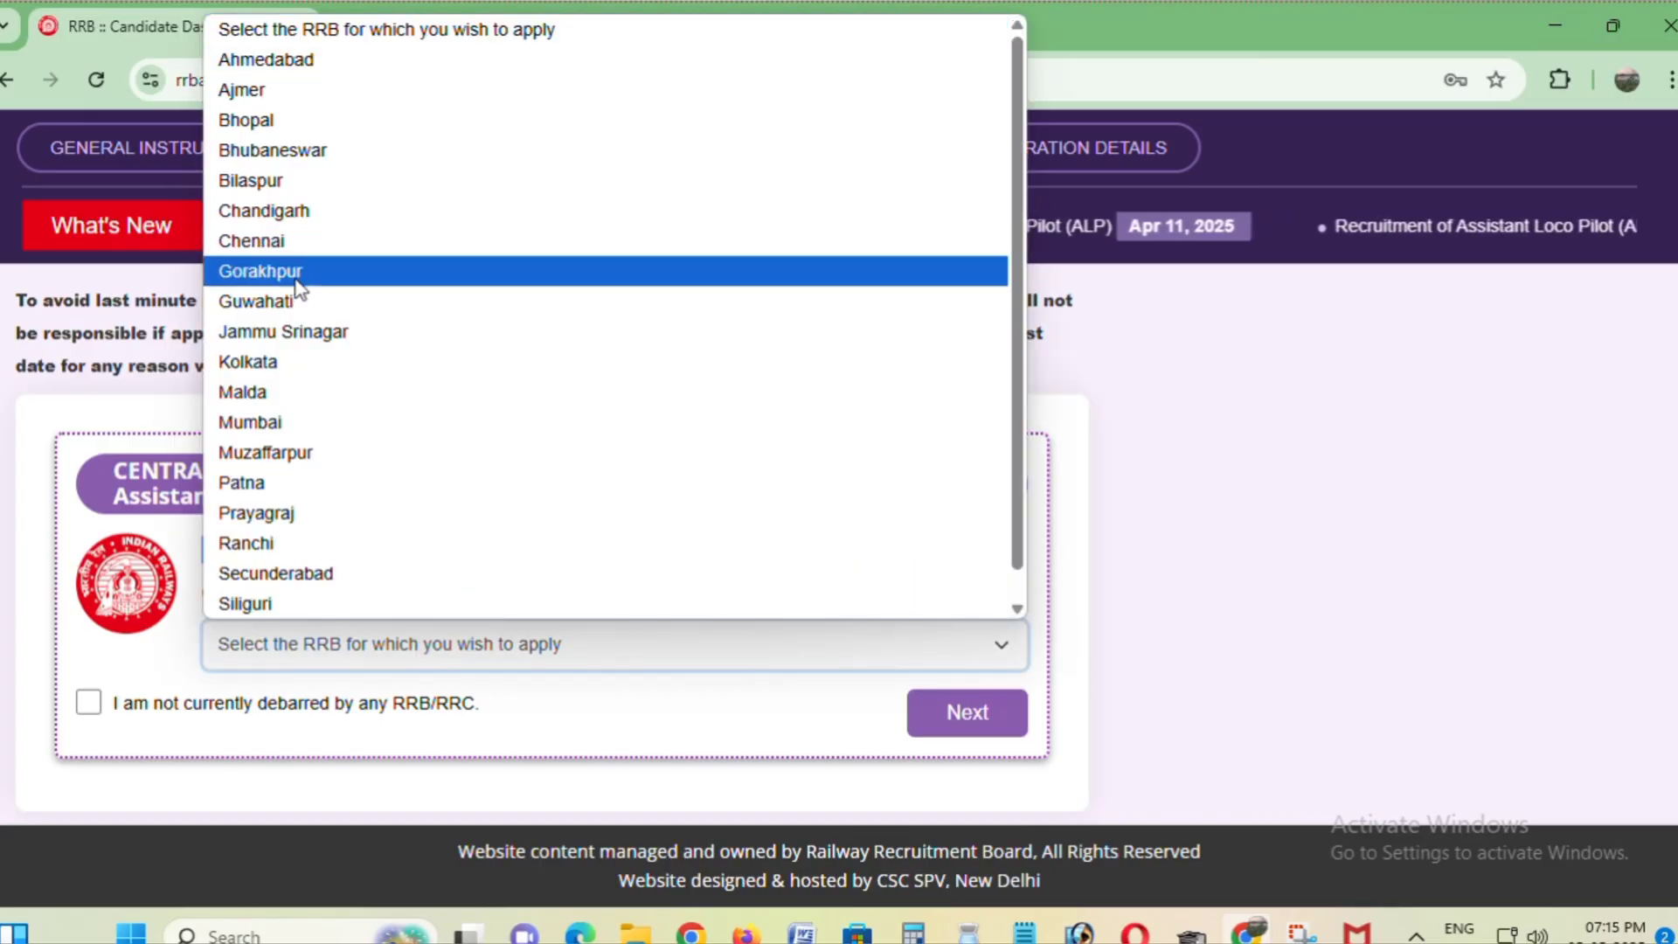
{"action": "scroll", "coordinate": [291, 456], "scroll_direction": "down", "scroll_amount": 1}
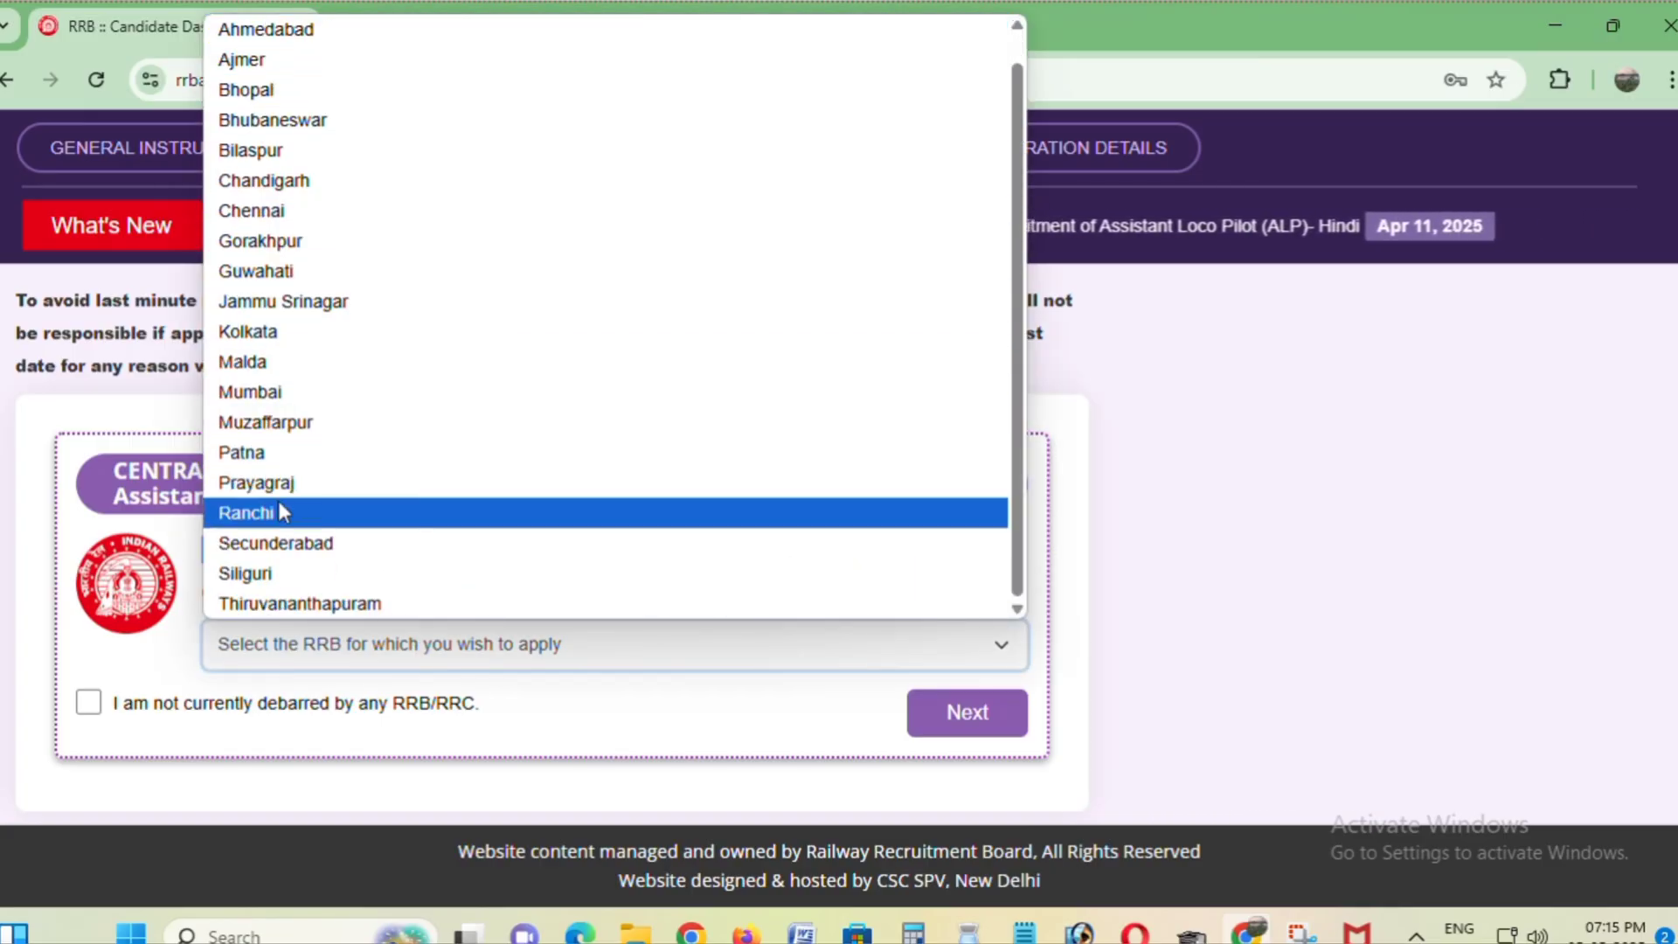
{"action": "scroll", "coordinate": [280, 471], "scroll_direction": "up", "scroll_amount": 1}
{"action": "left_click", "coordinate": [268, 652]}
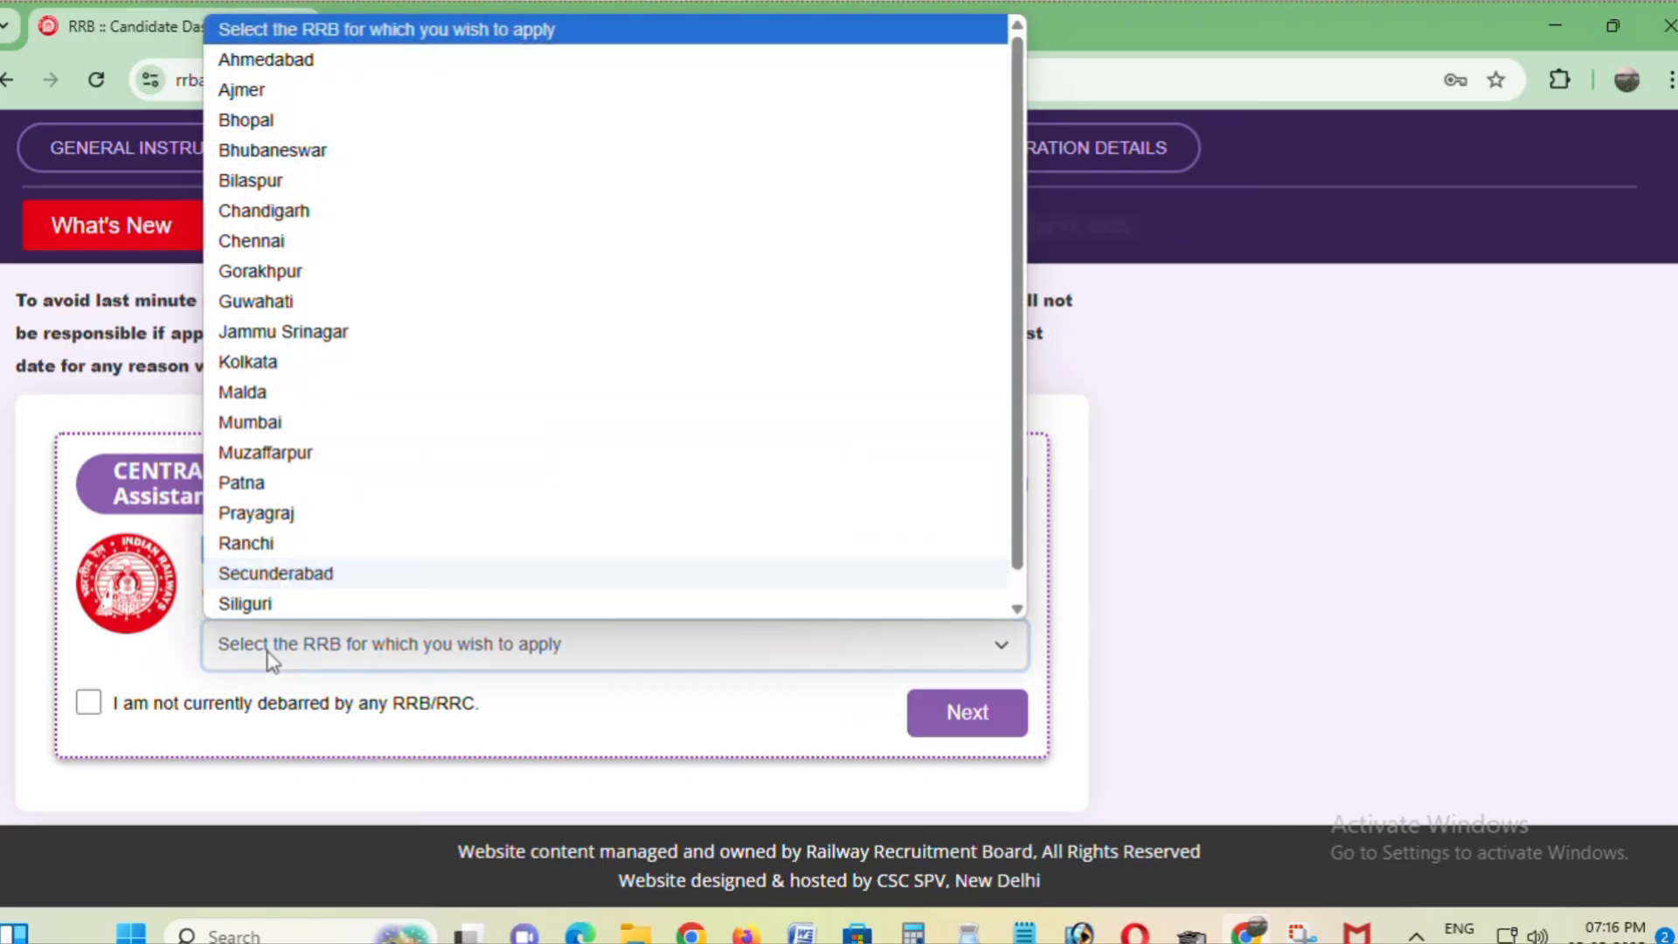
{"action": "left_click", "coordinate": [253, 240]}
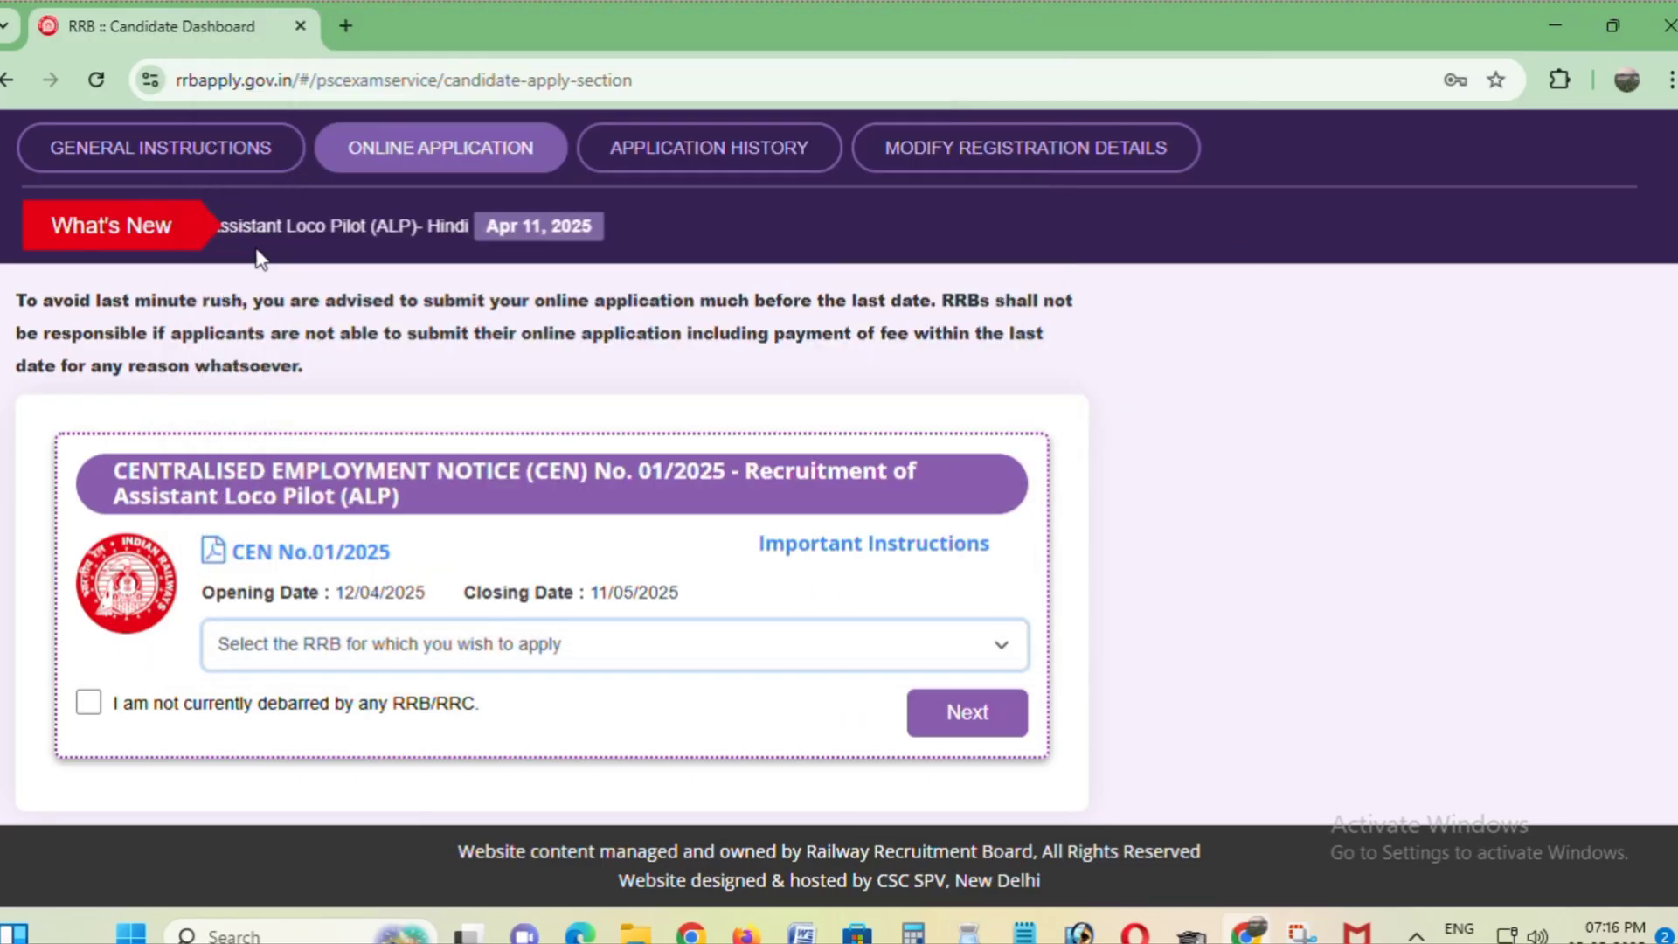
{"action": "left_click", "coordinate": [89, 701]}
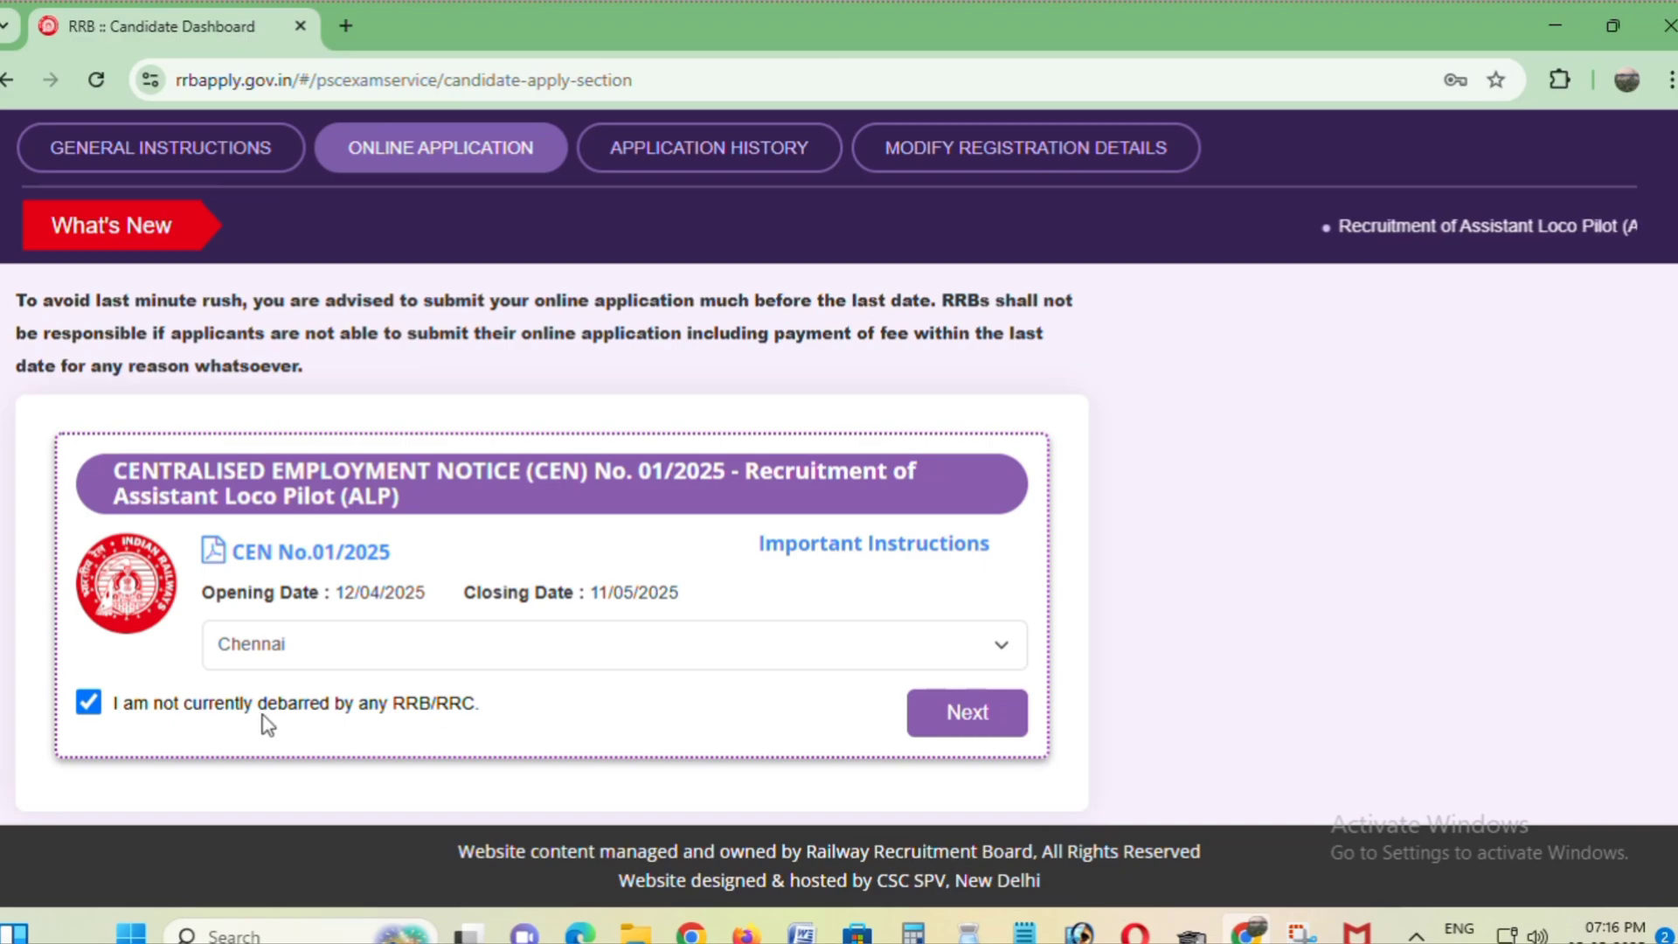
{"action": "left_click", "coordinate": [966, 725]}
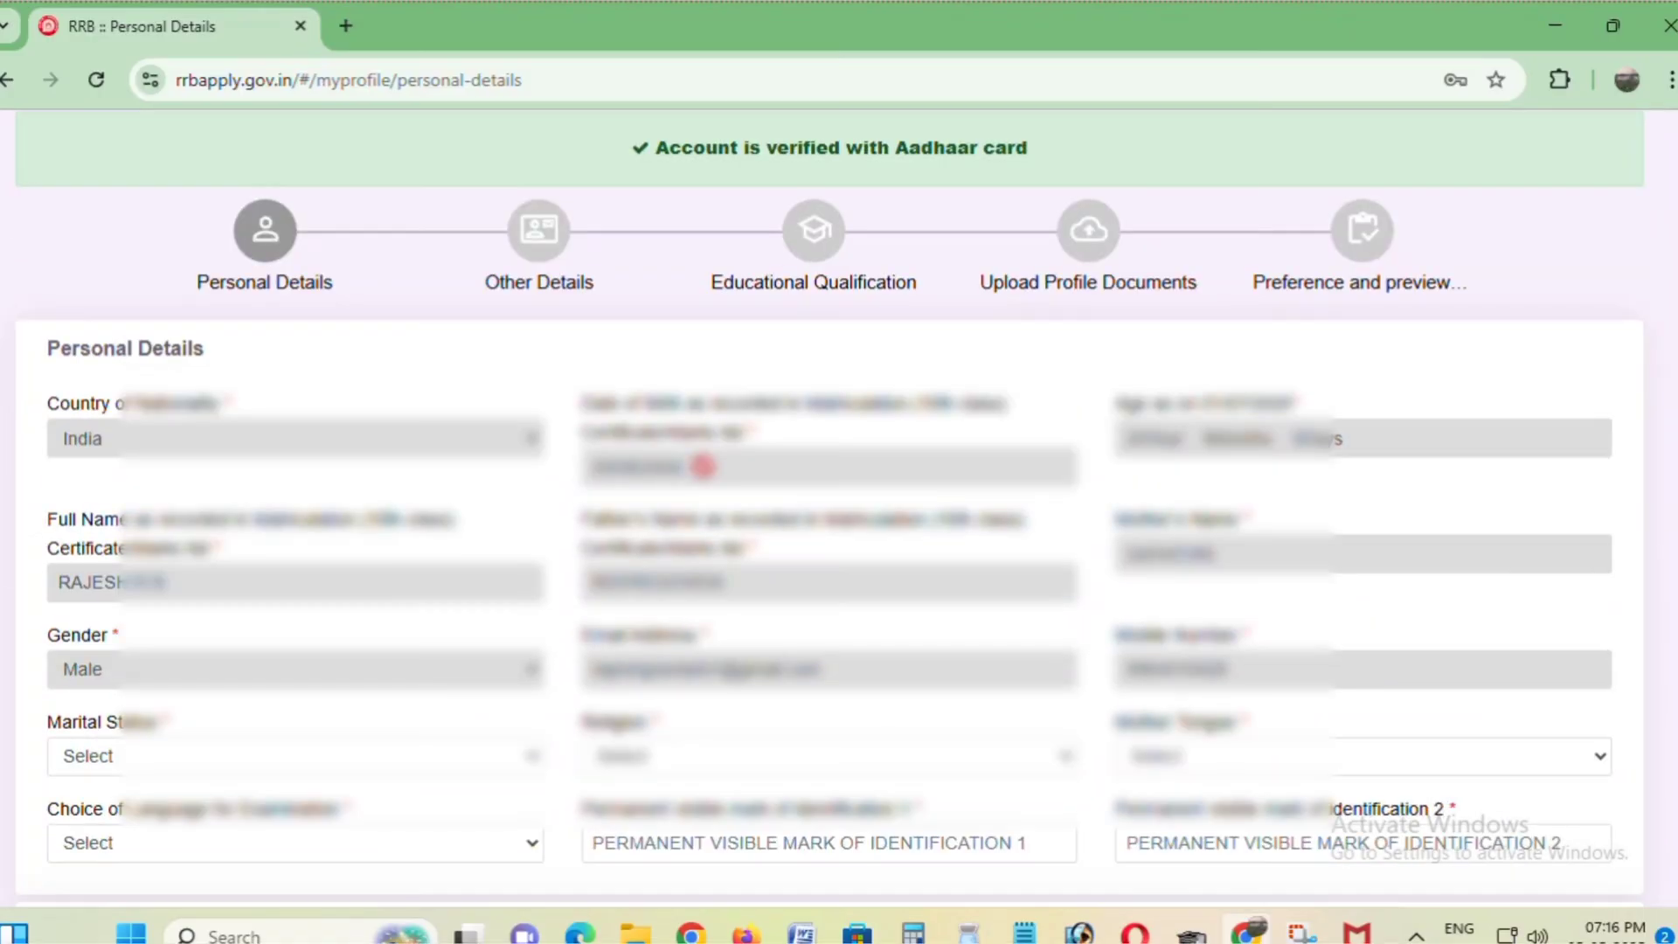
{"action": "scroll", "coordinate": [673, 456], "scroll_direction": "up", "scroll_amount": 4}
{"action": "left_click_drag", "start_coordinate": [668, 448], "coordinate": [1172, 483]}
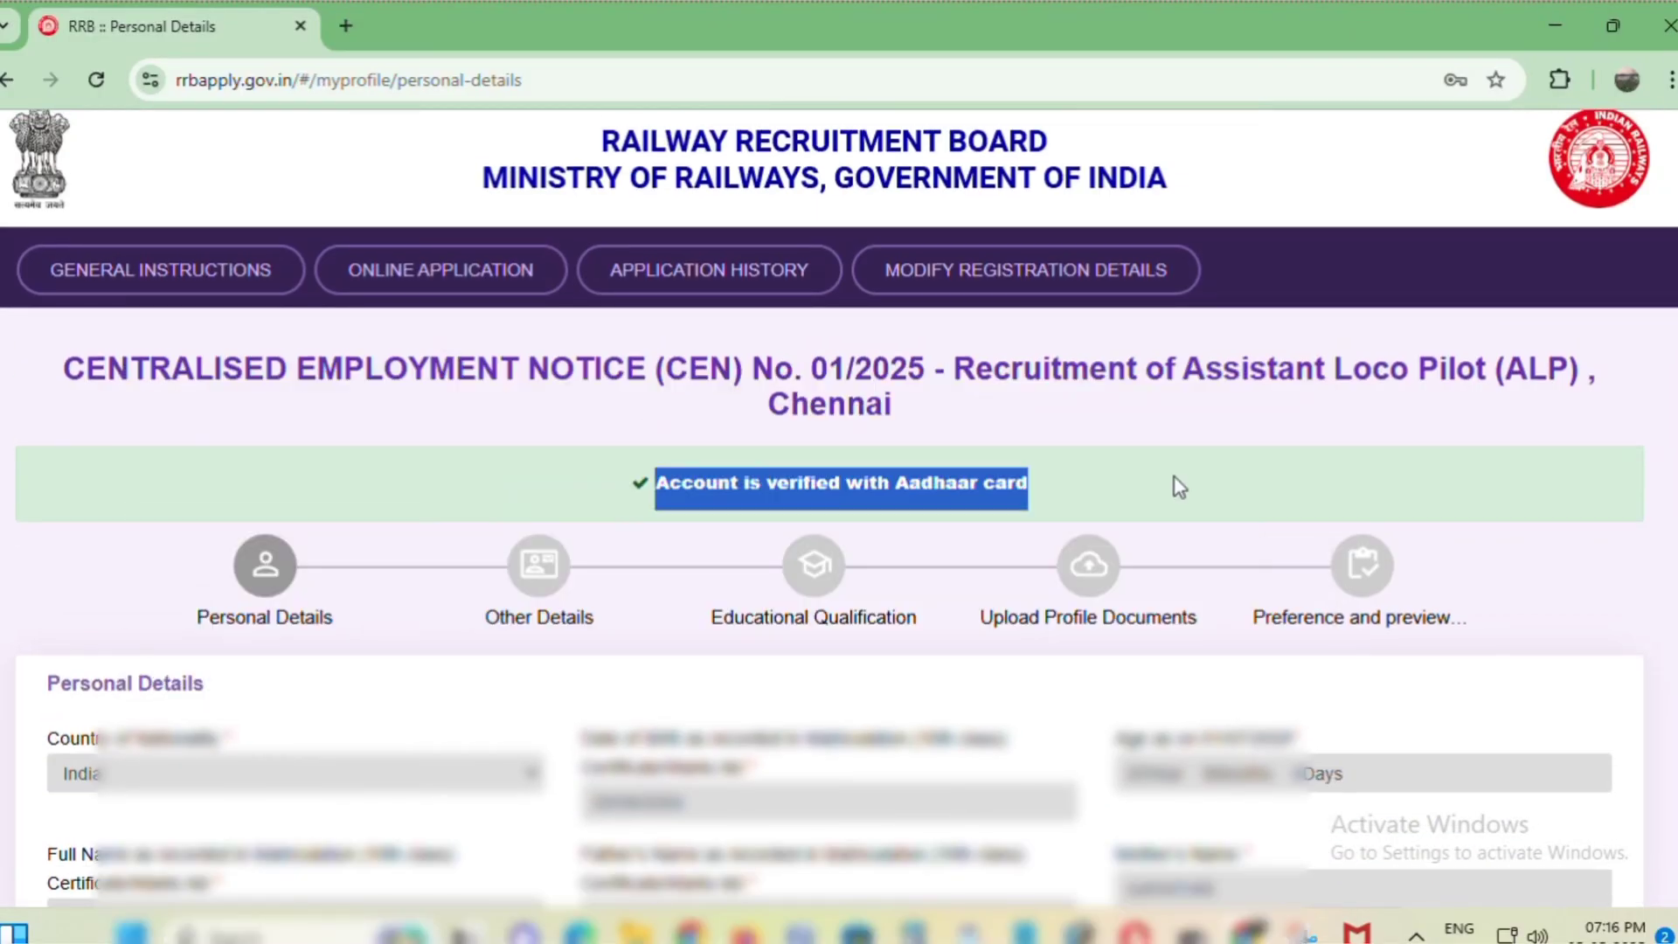
{"action": "left_click", "coordinate": [1132, 488]}
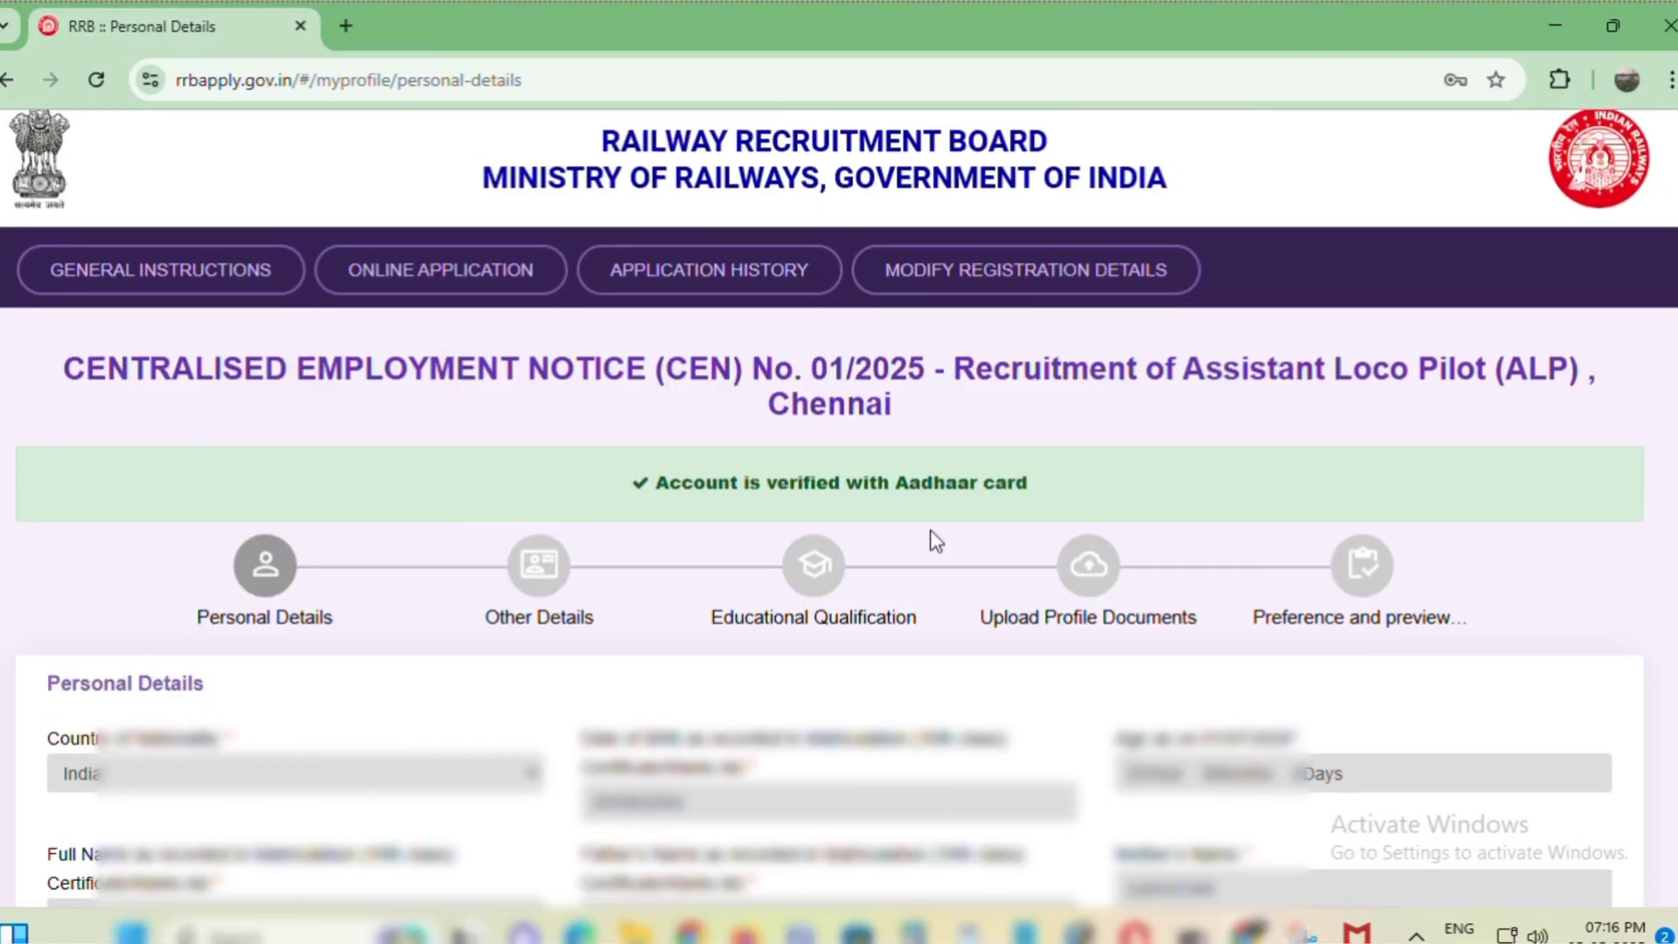
{"action": "scroll", "coordinate": [936, 542], "scroll_direction": "down", "scroll_amount": 2}
{"action": "left_click_drag", "start_coordinate": [194, 449], "coordinate": [1480, 454]}
{"action": "left_click", "coordinate": [1465, 460]}
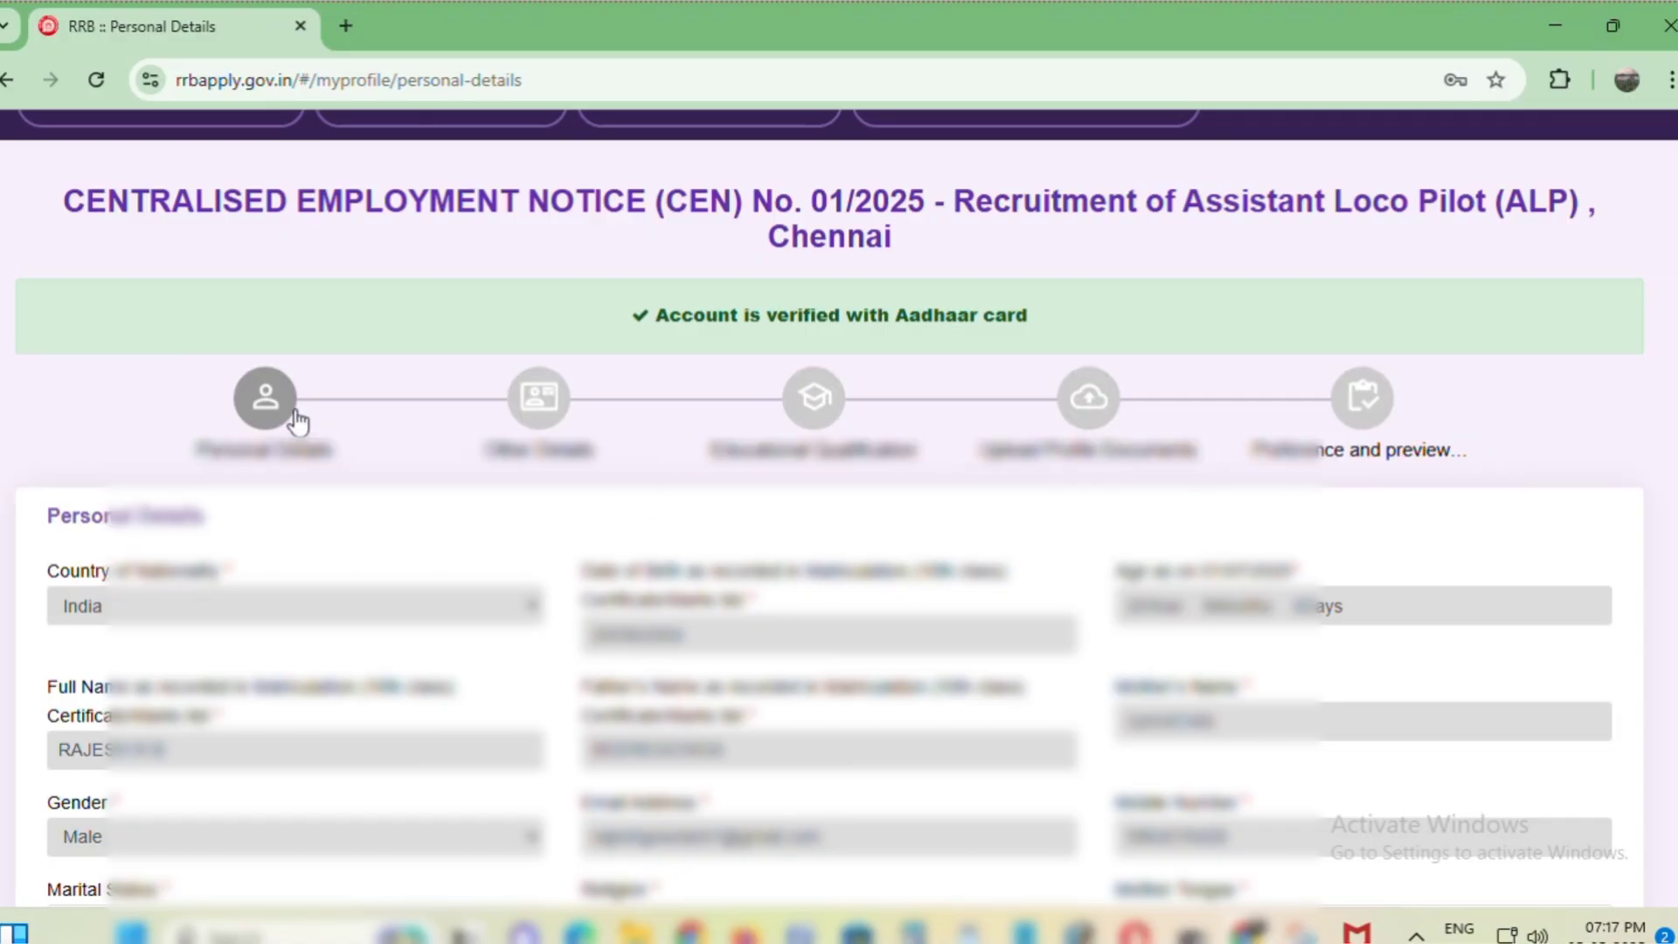
{"action": "scroll", "coordinate": [297, 422], "scroll_direction": "down", "scroll_amount": 1}
{"action": "left_click_drag", "start_coordinate": [34, 420], "coordinate": [480, 405]}
{"action": "left_click", "coordinate": [463, 409]}
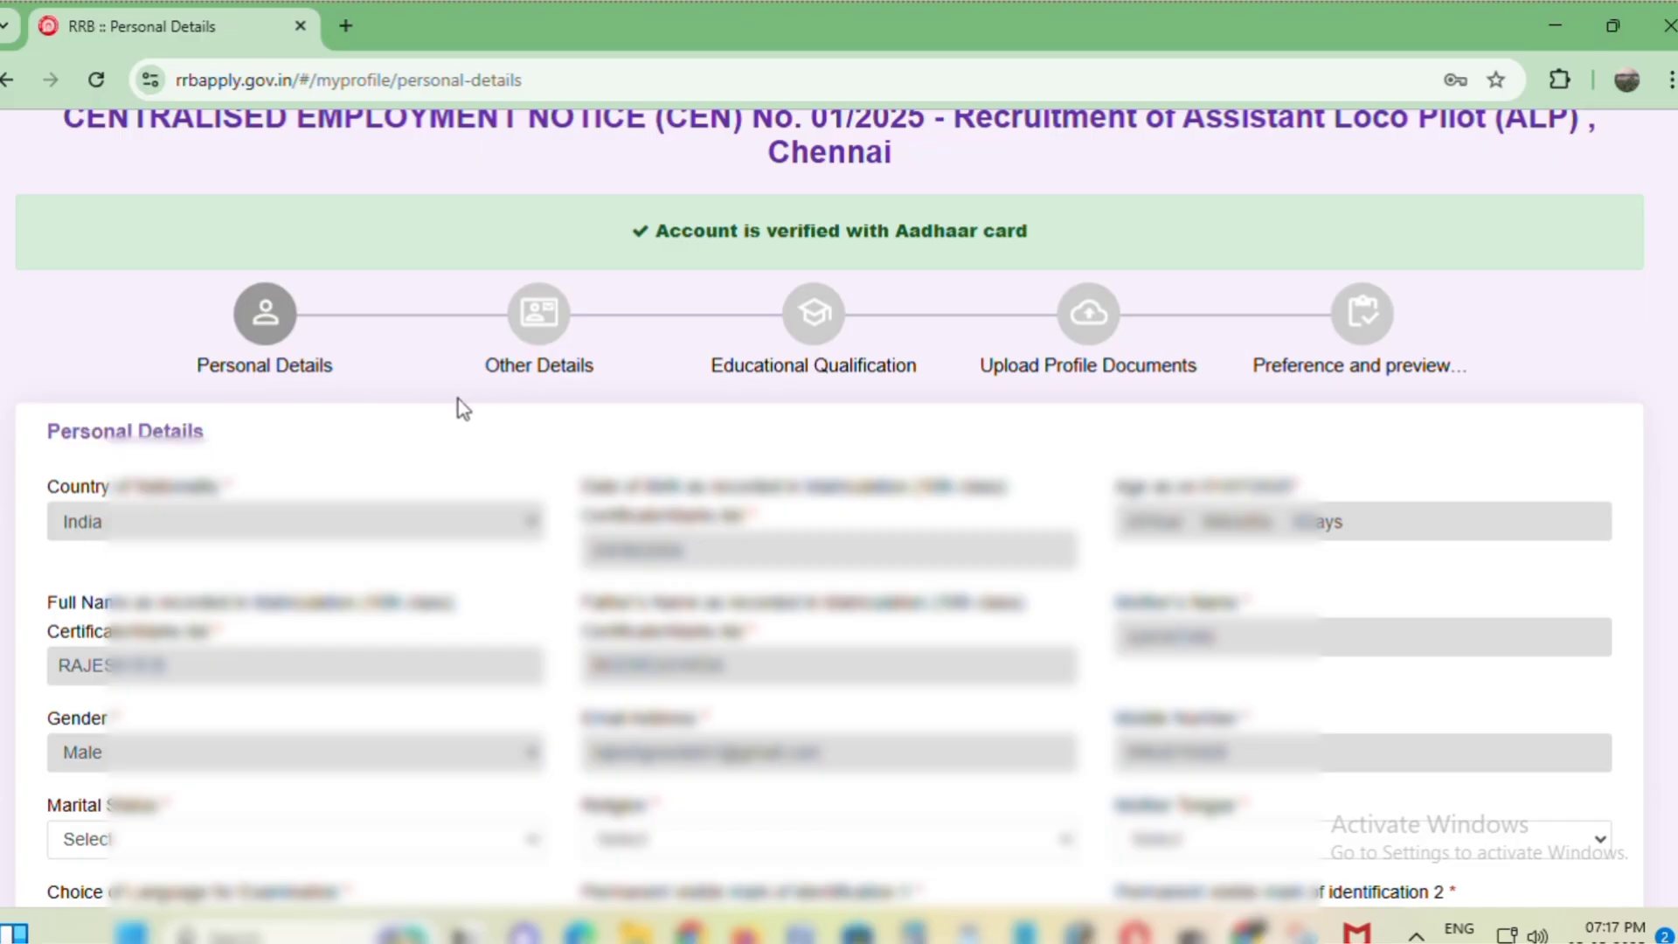
{"action": "scroll", "coordinate": [437, 421], "scroll_direction": "down", "scroll_amount": 1}
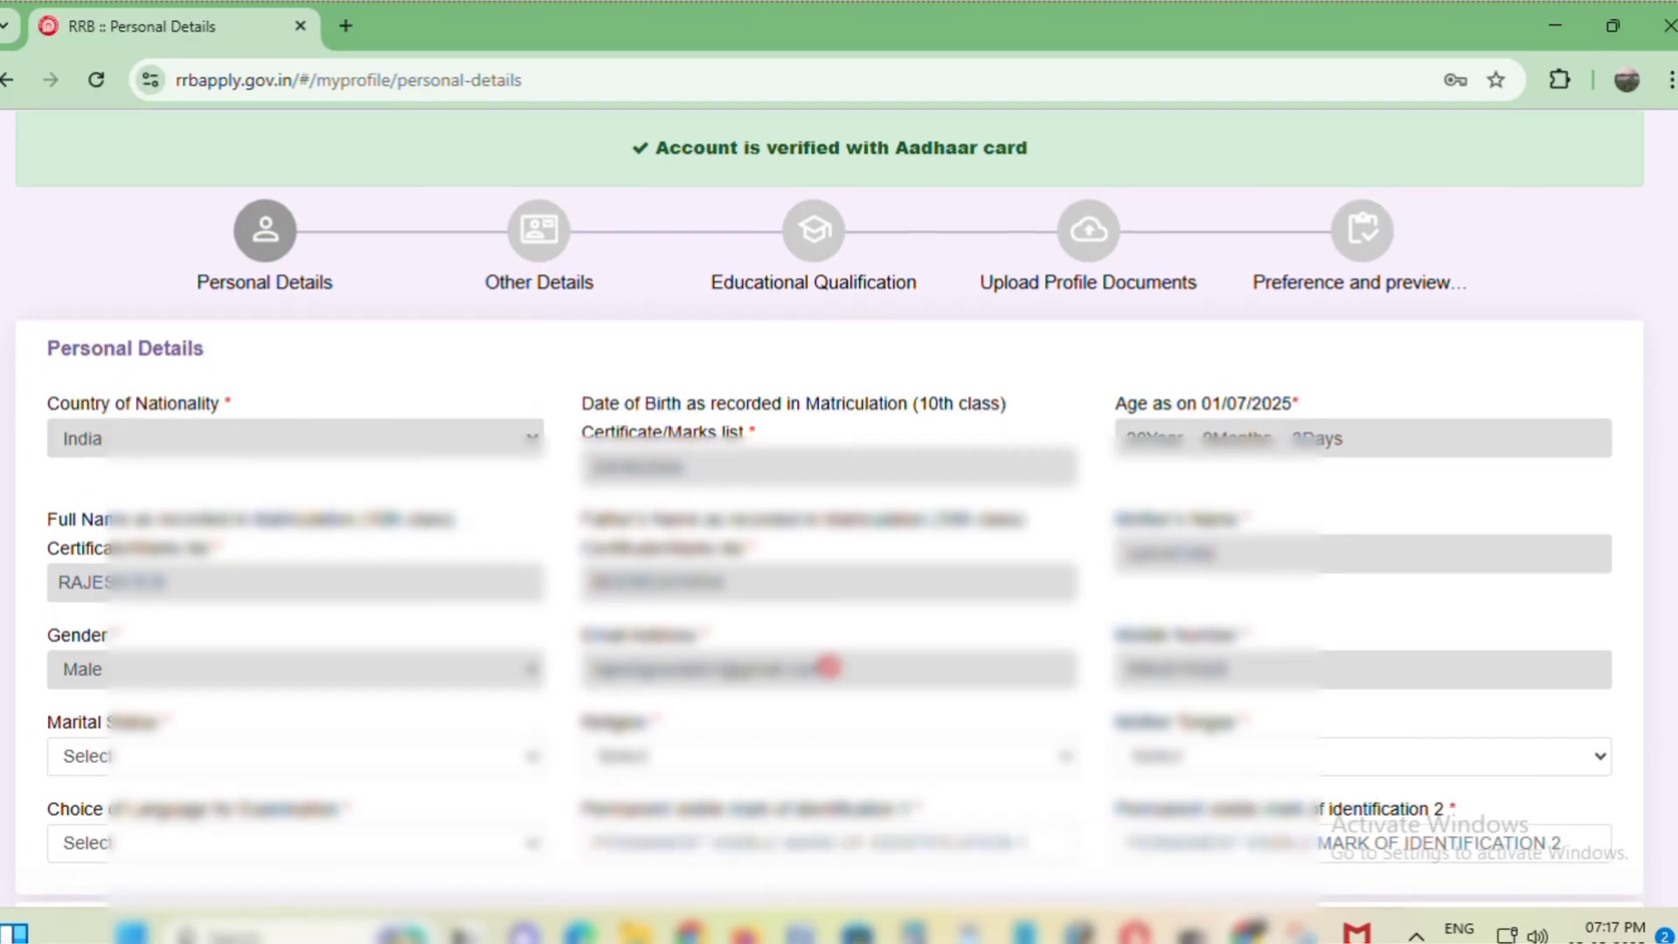
{"action": "scroll", "coordinate": [962, 656], "scroll_direction": "down", "scroll_amount": 3}
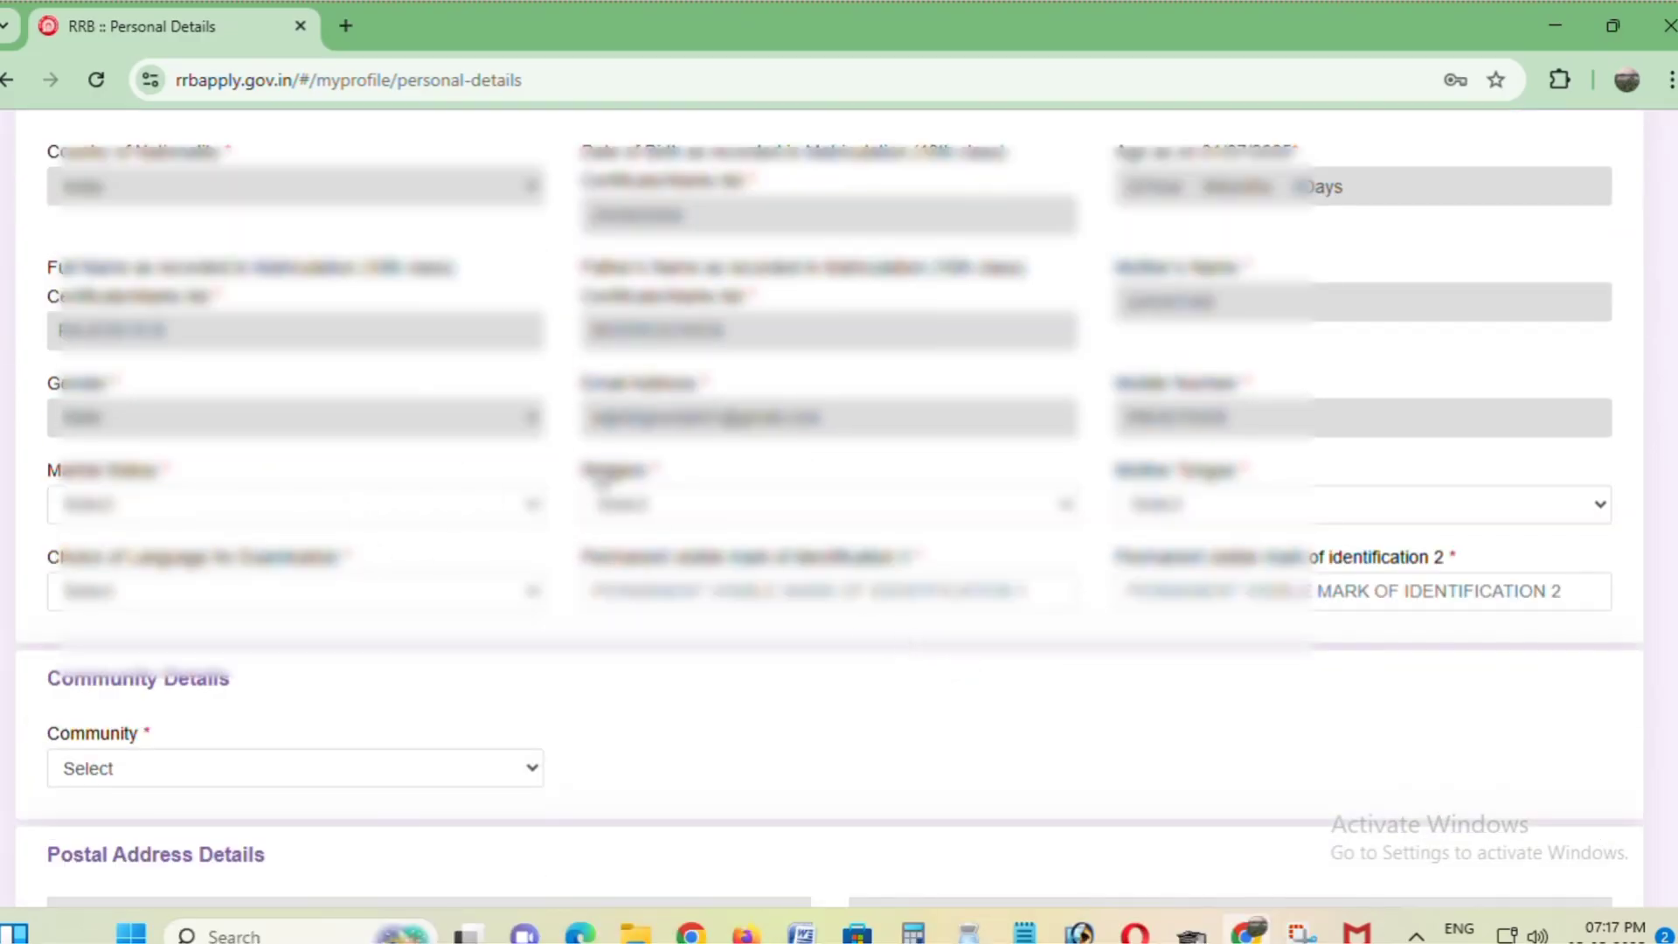
Step: Choose Unmarried marital status, Hindu religion, and Kannada as mother tongue and exam language
{"action": "scroll", "coordinate": [207, 431], "scroll_direction": "down", "scroll_amount": 1}
{"action": "left_click", "coordinate": [207, 424]}
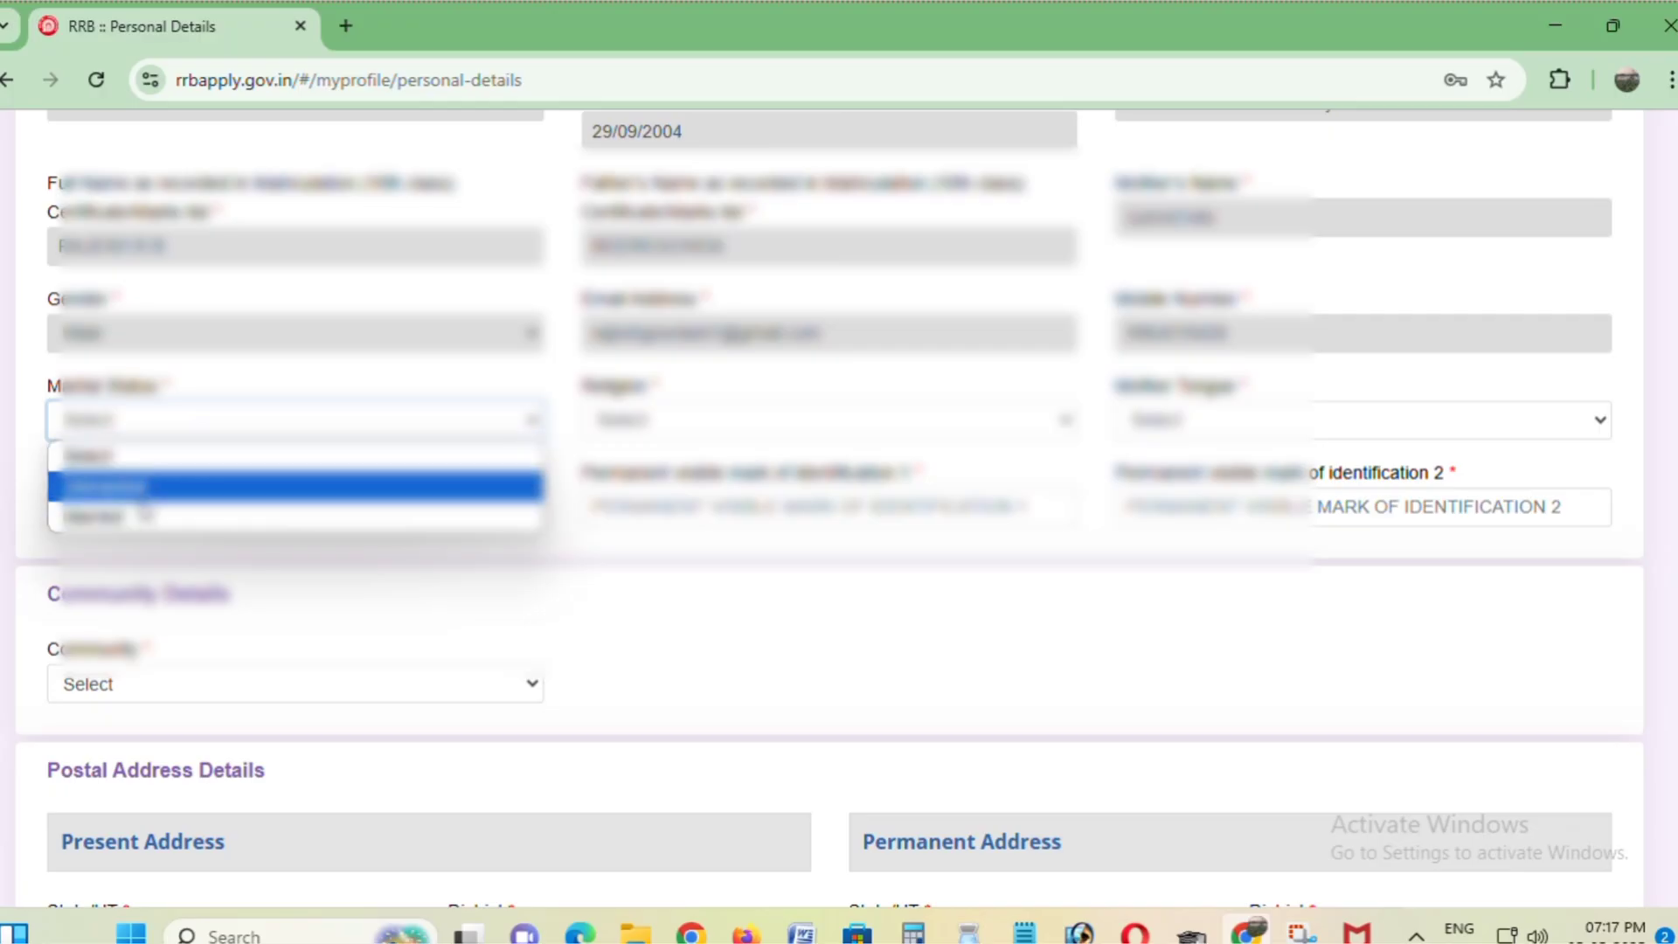
{"action": "left_click", "coordinate": [166, 485]}
{"action": "left_click", "coordinate": [671, 423]}
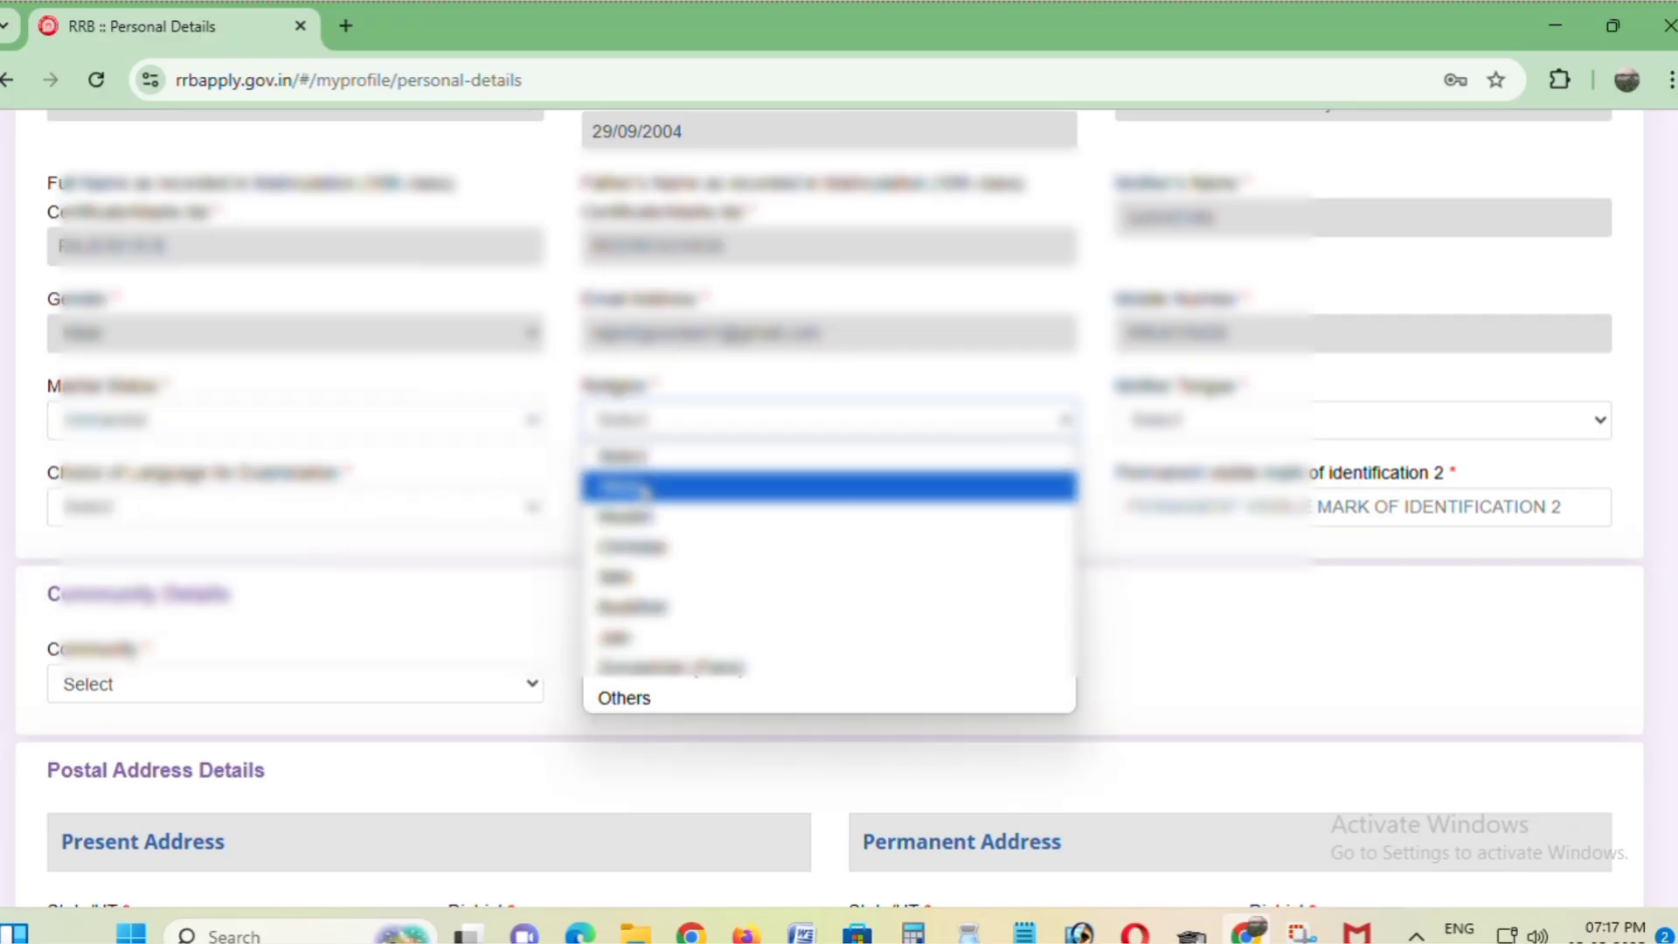
{"action": "left_click", "coordinate": [642, 488]}
{"action": "left_click", "coordinate": [1220, 407]}
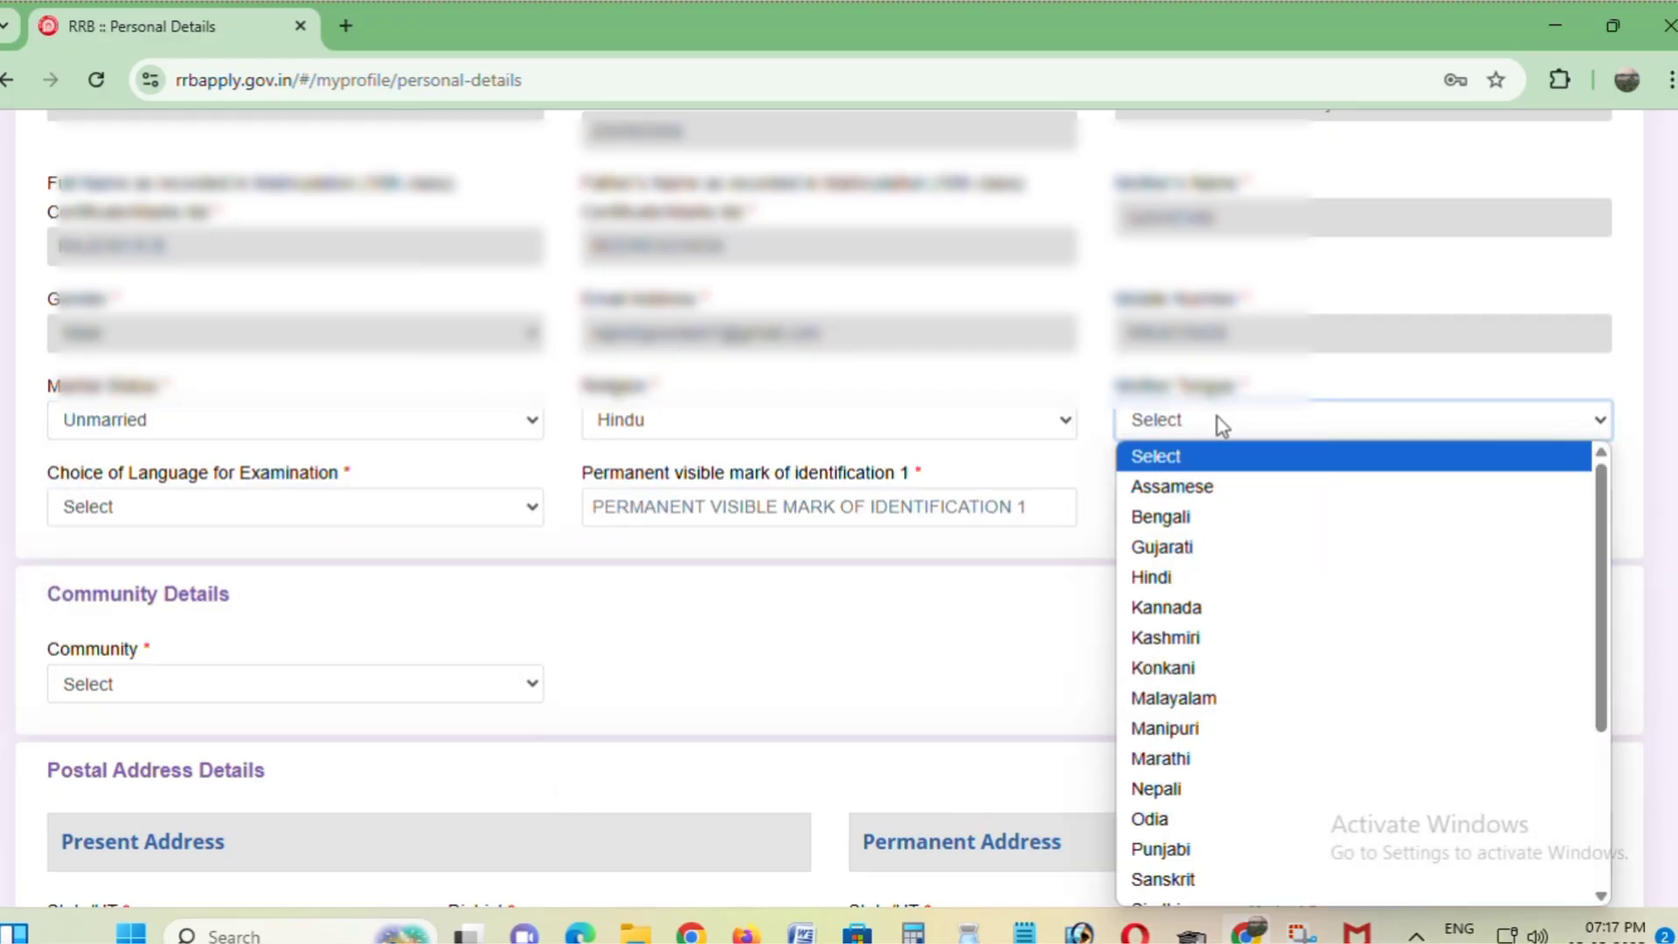
{"action": "left_click", "coordinate": [1184, 603]}
{"action": "left_click", "coordinate": [230, 515]}
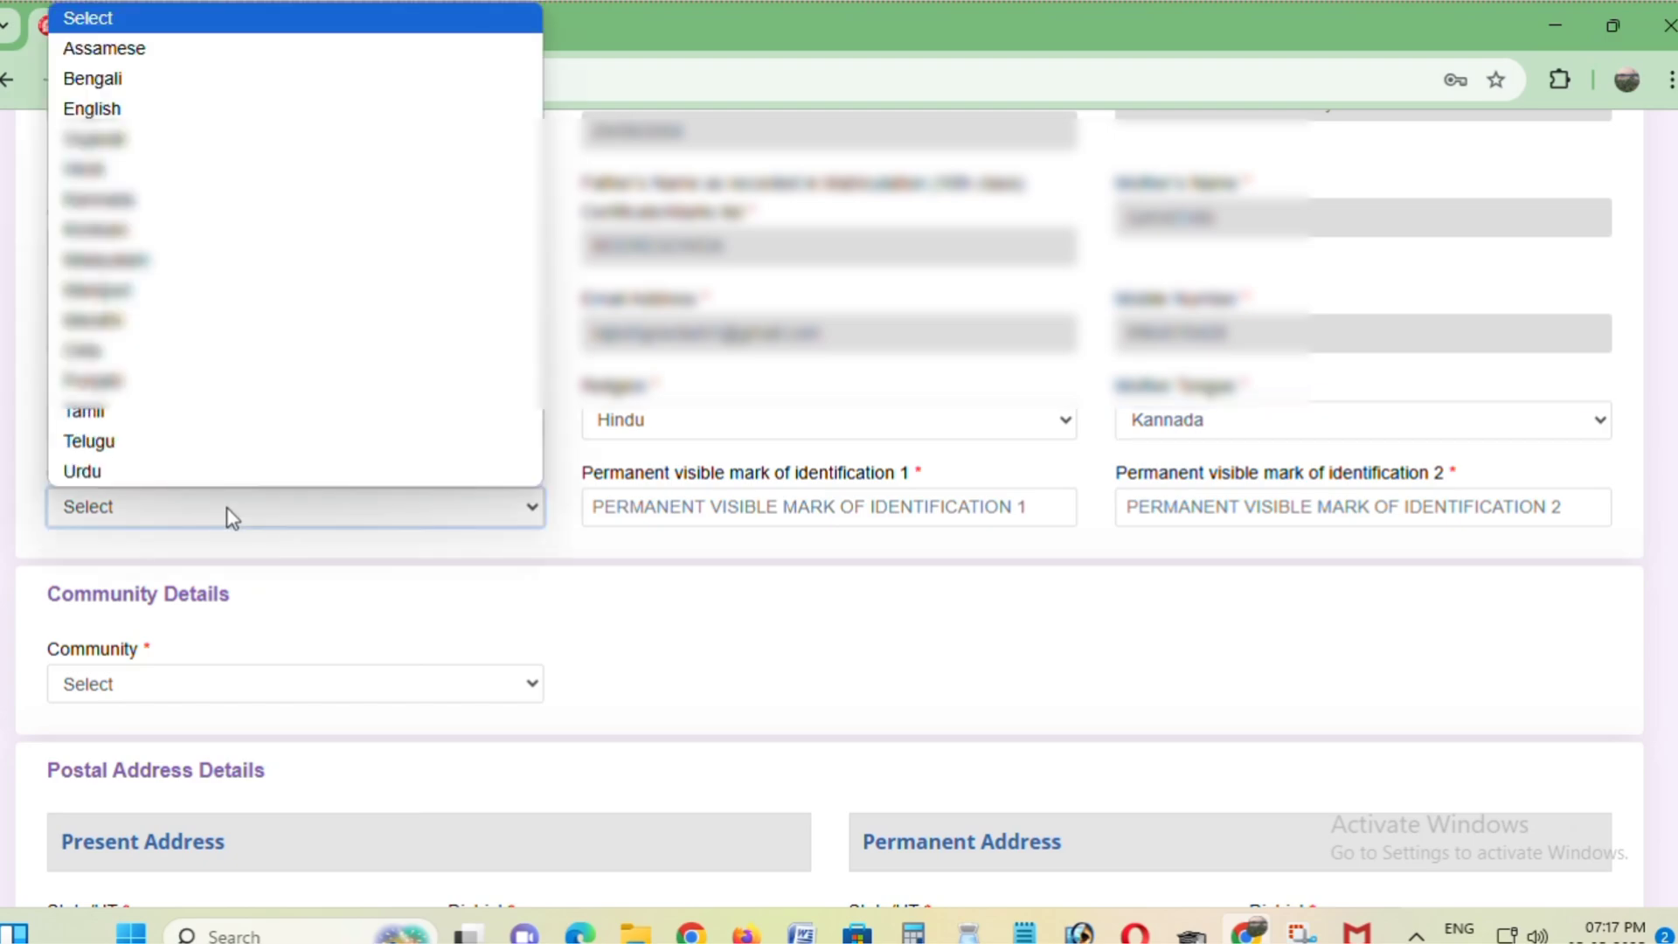
{"action": "left_click", "coordinate": [230, 516]}
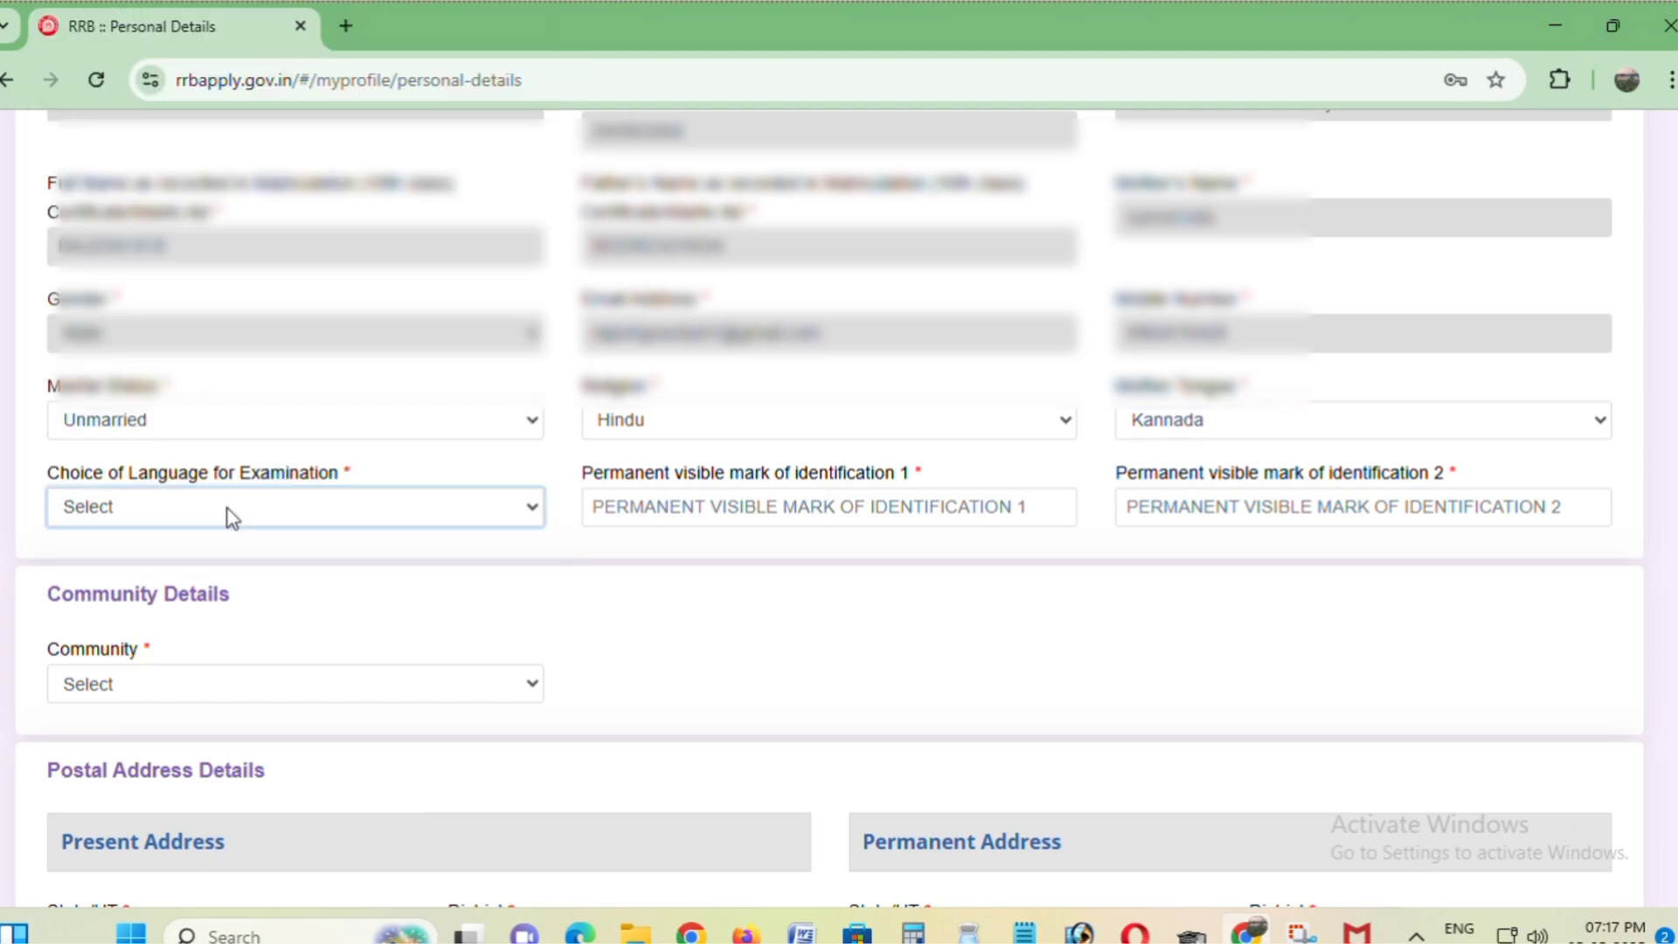
{"action": "left_click", "coordinate": [230, 515]}
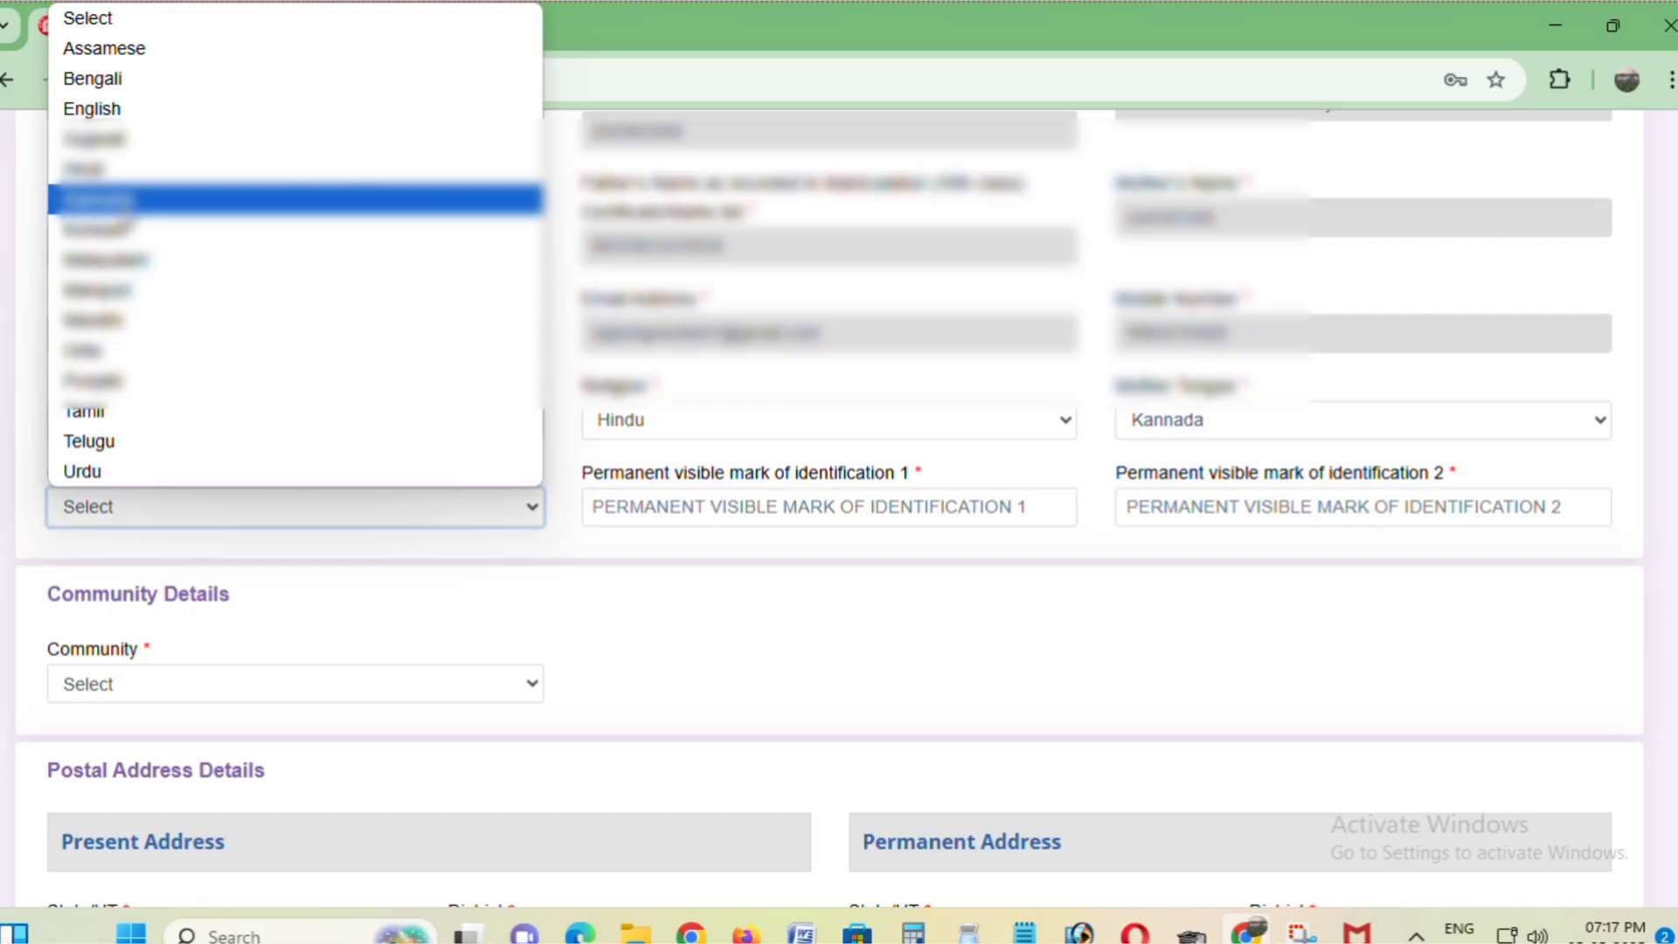
{"action": "left_click", "coordinate": [128, 203]}
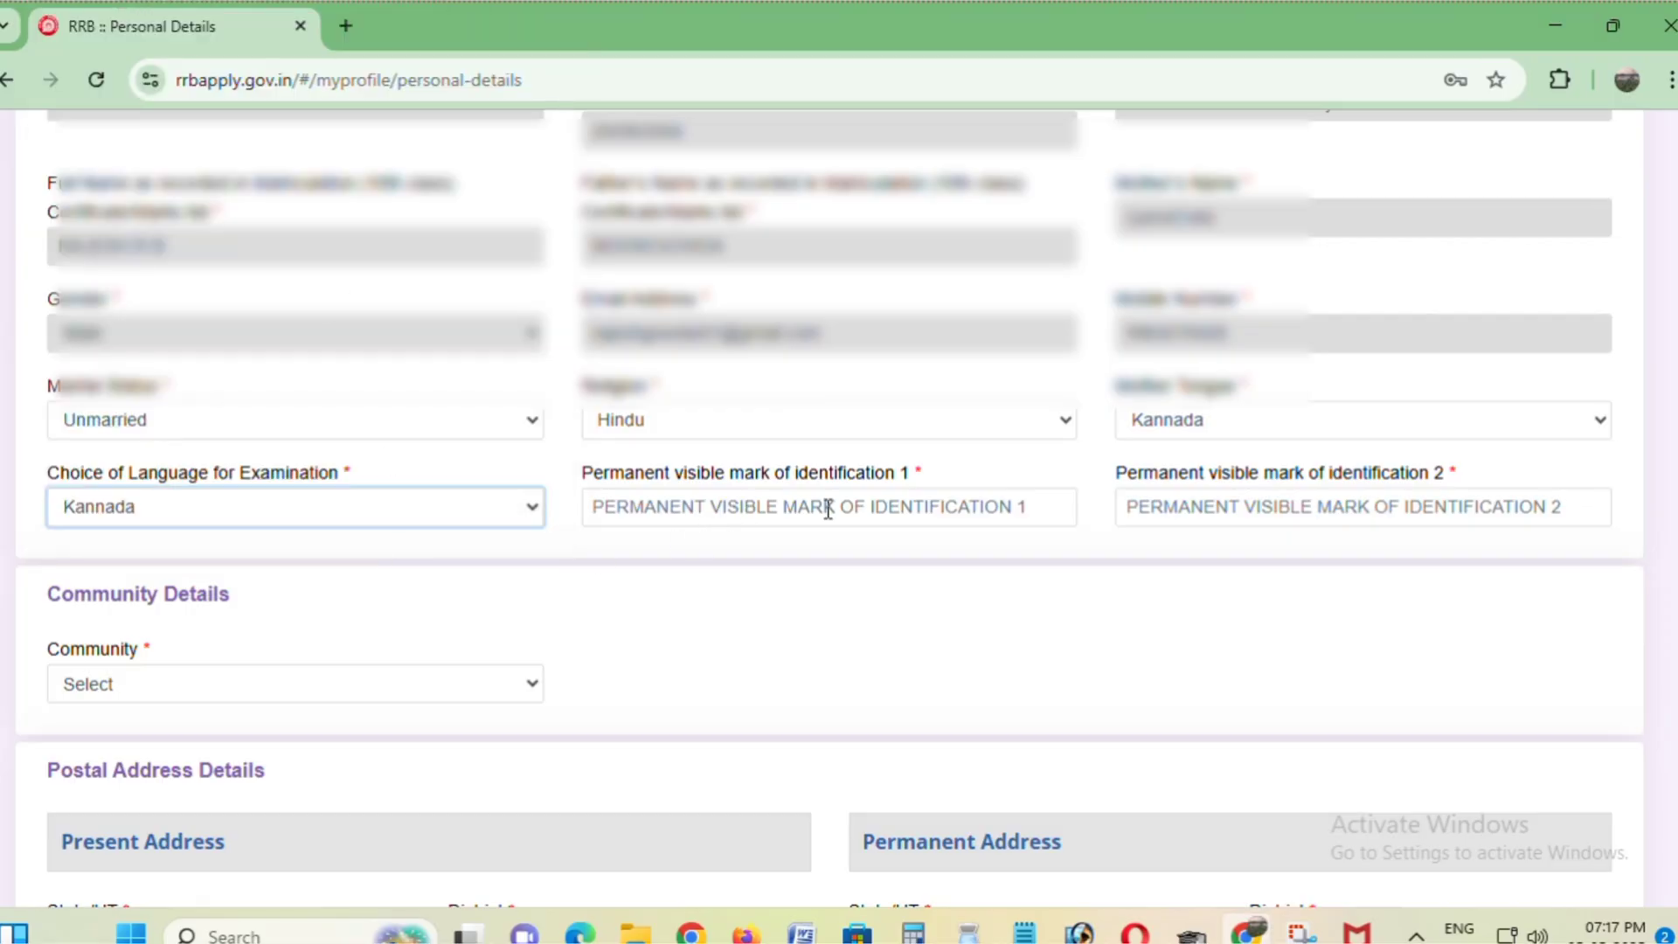
Step: Enter the identification marks 'NO MARKS' and 'NOTHING'
{"action": "left_click", "coordinate": [933, 510]}
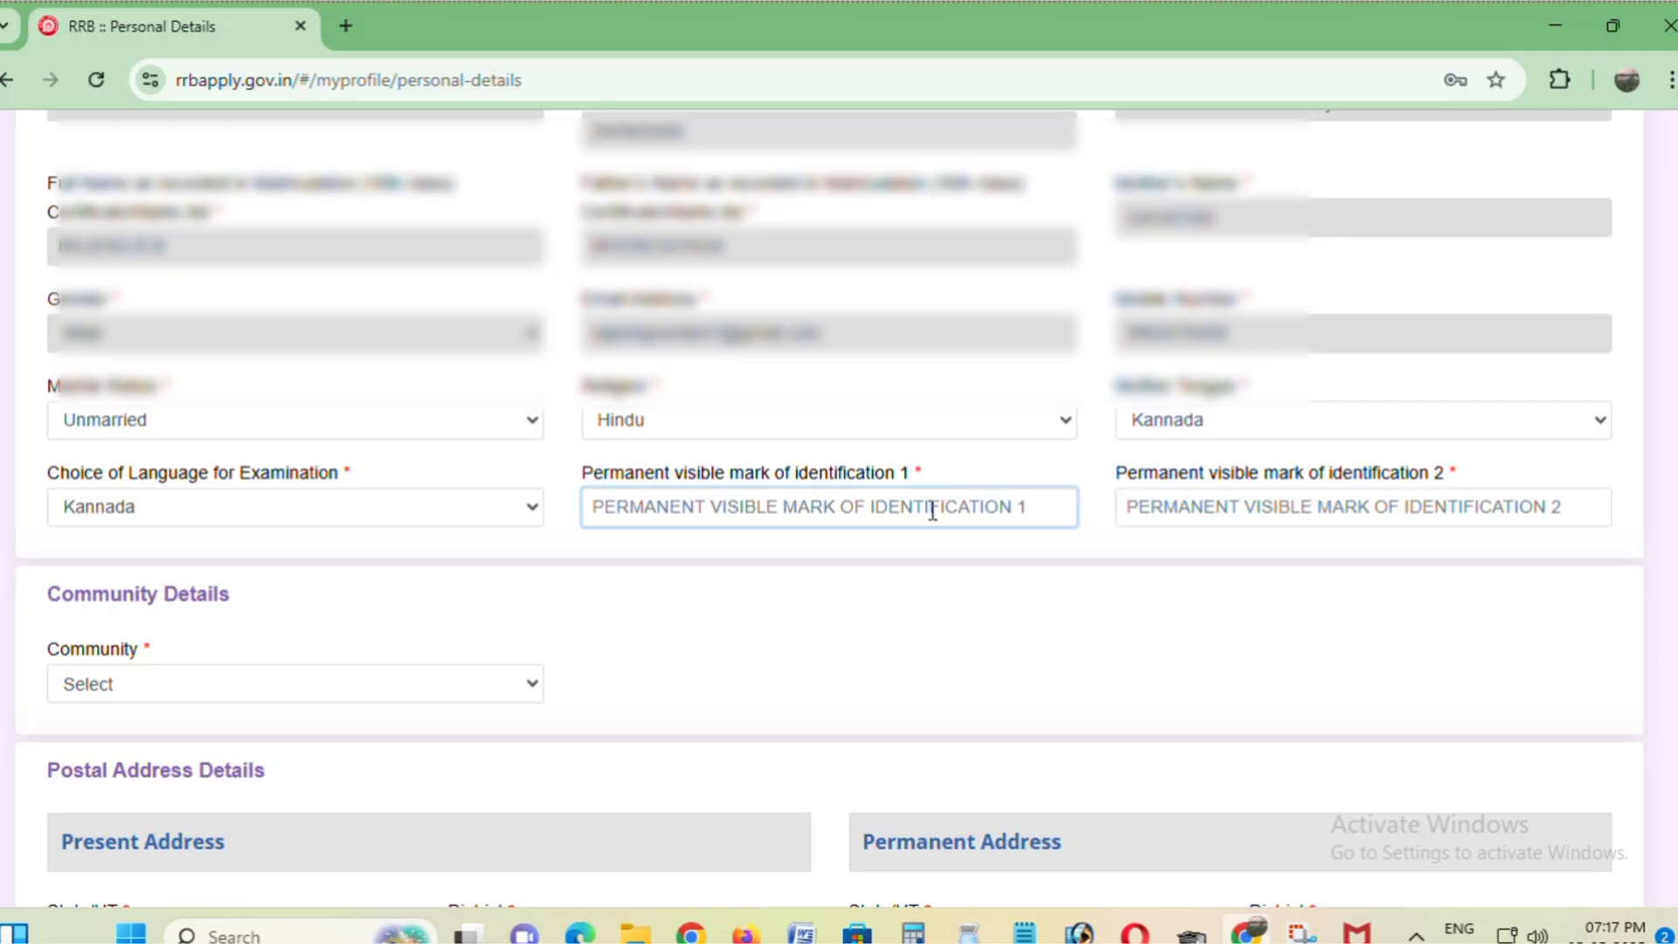
{"action": "type", "text": "NO"}
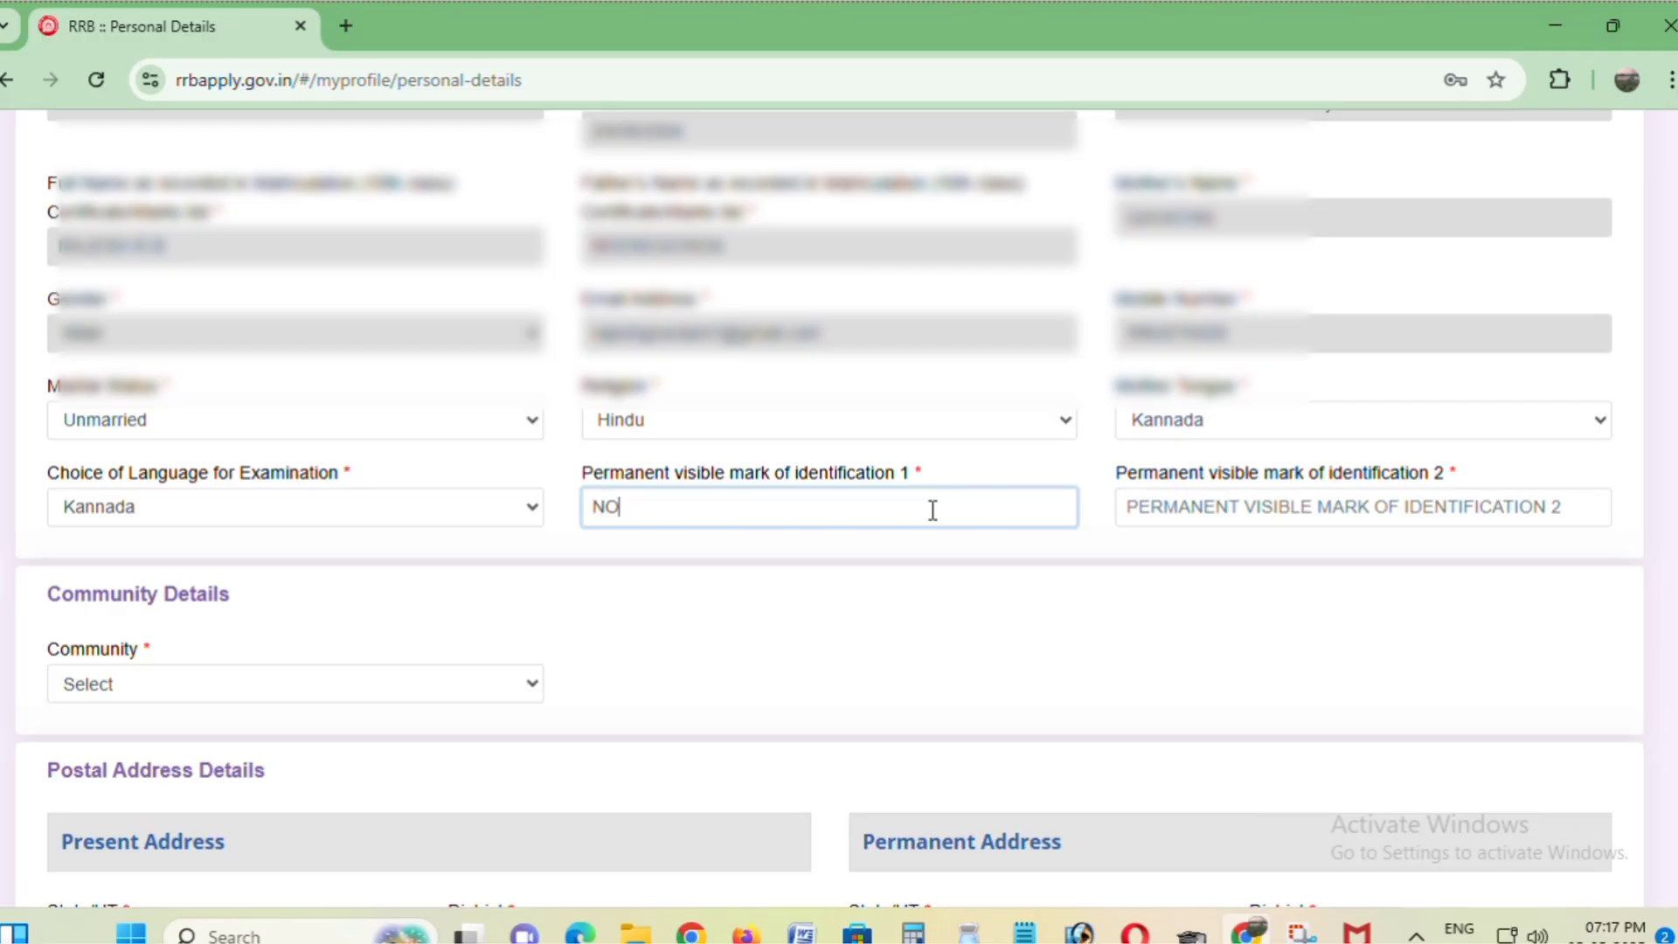
{"action": "type", "text": " MARKS"}
{"action": "left_click", "coordinate": [1265, 505]}
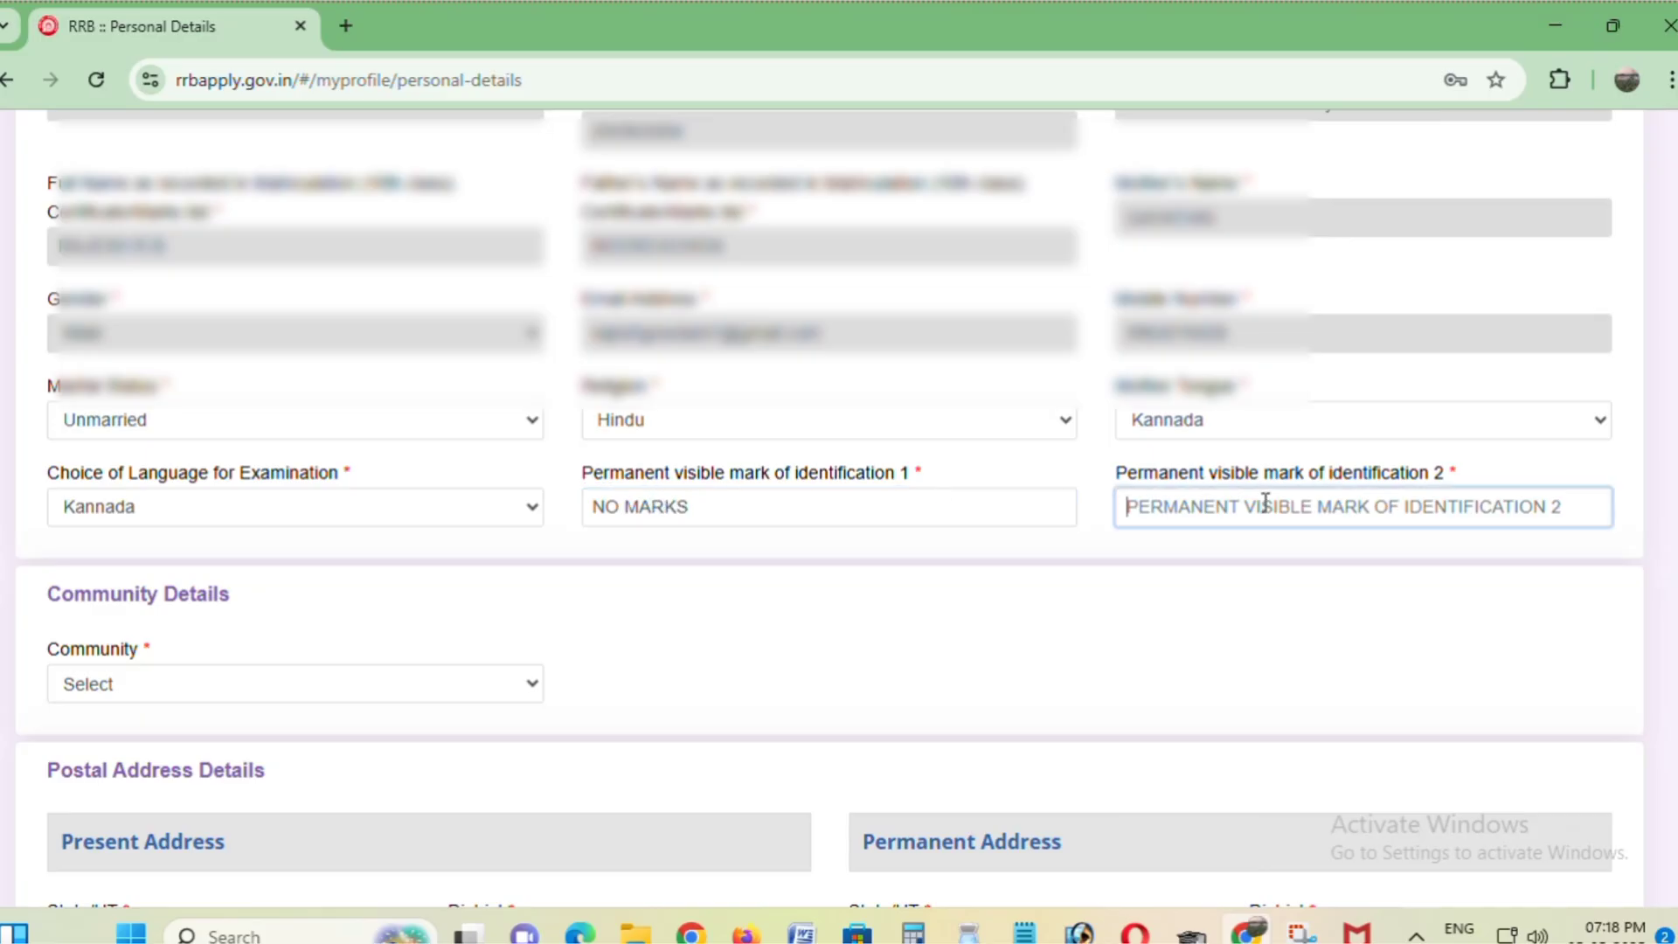
{"action": "type", "text": "NO"}
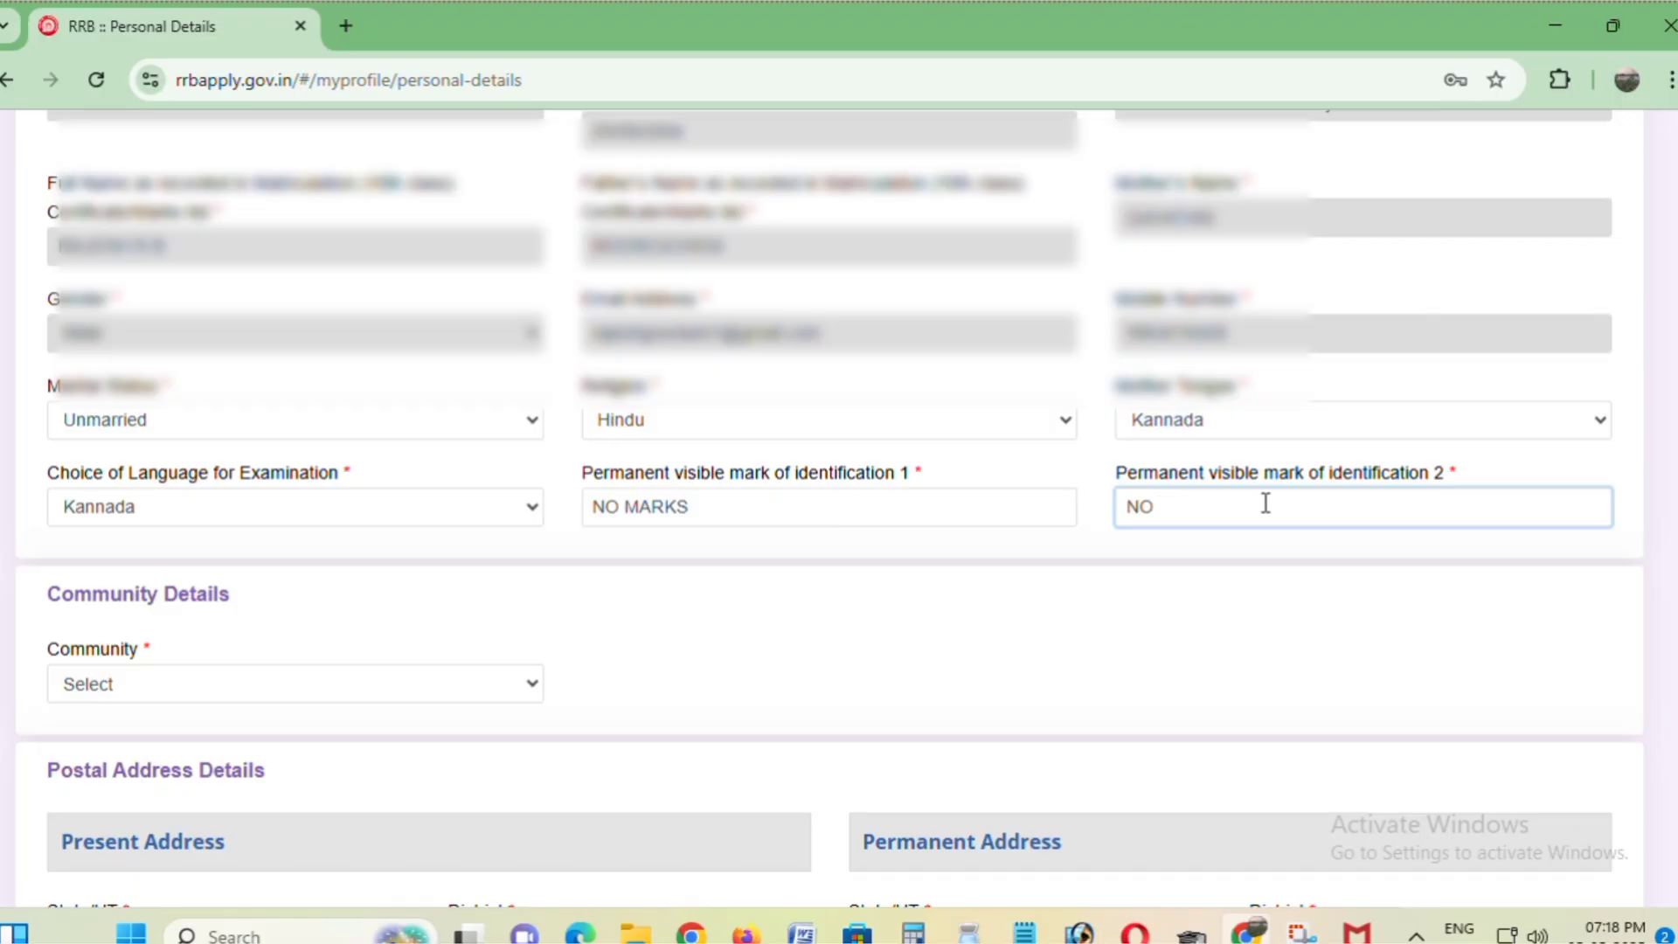
{"action": "type", "text": "THING"}
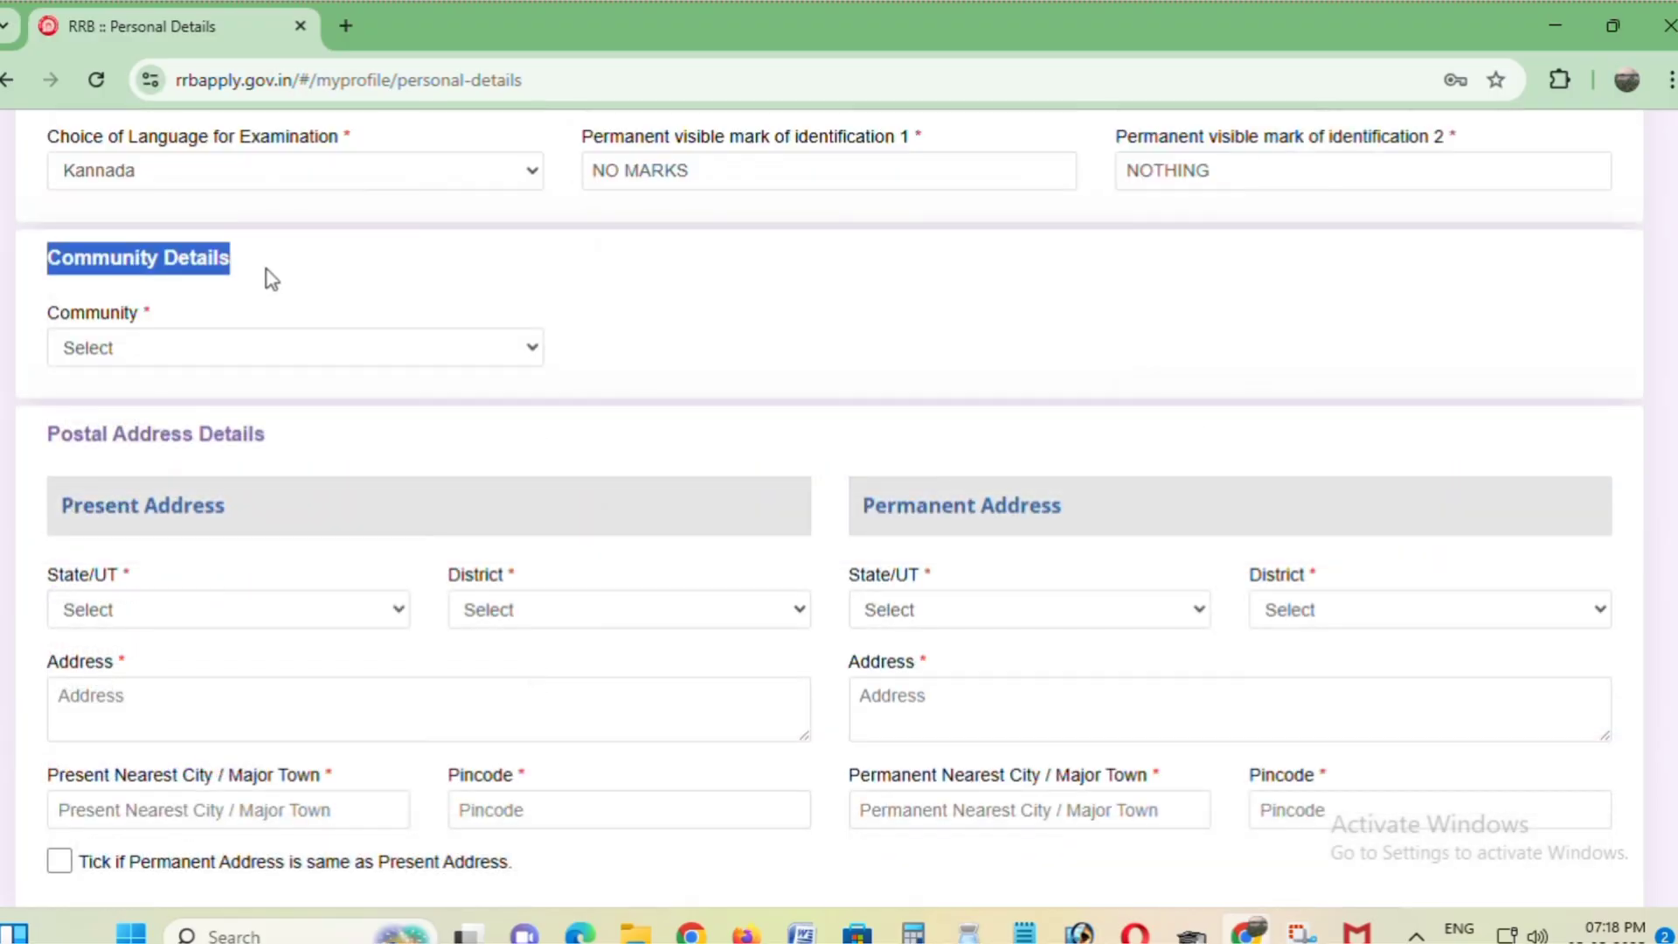
Step: Set the community category to OBC with Non-Creamy Layer Yes, acknowledging both notices
{"action": "left_click", "coordinate": [420, 302]}
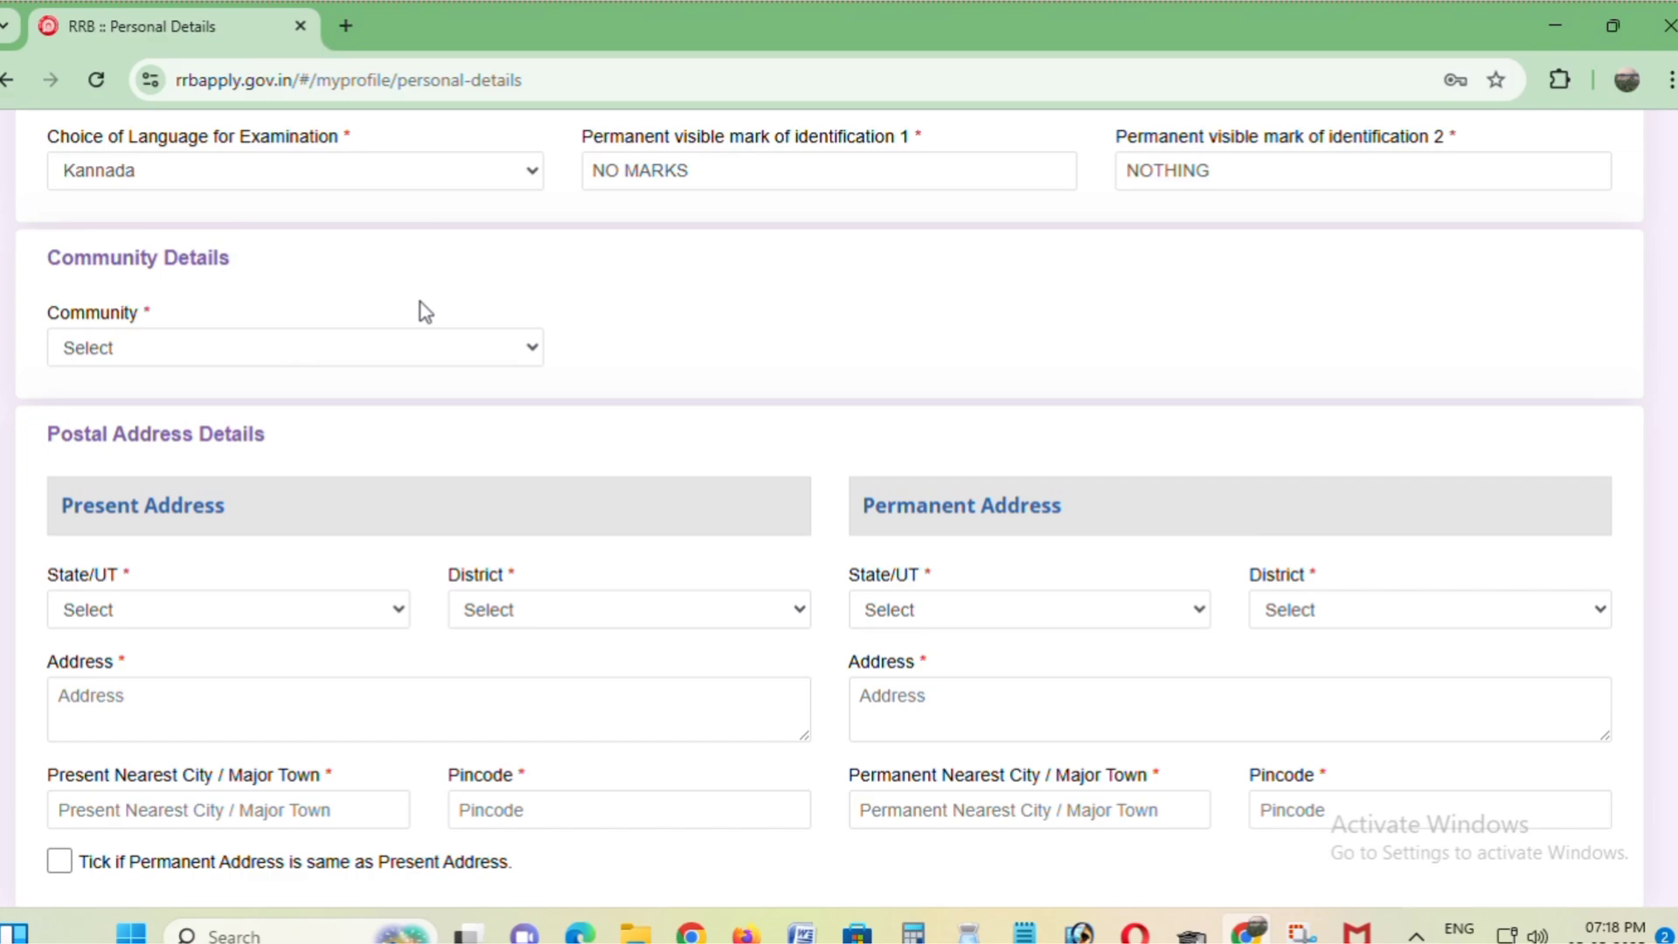
{"action": "left_click", "coordinate": [277, 359]}
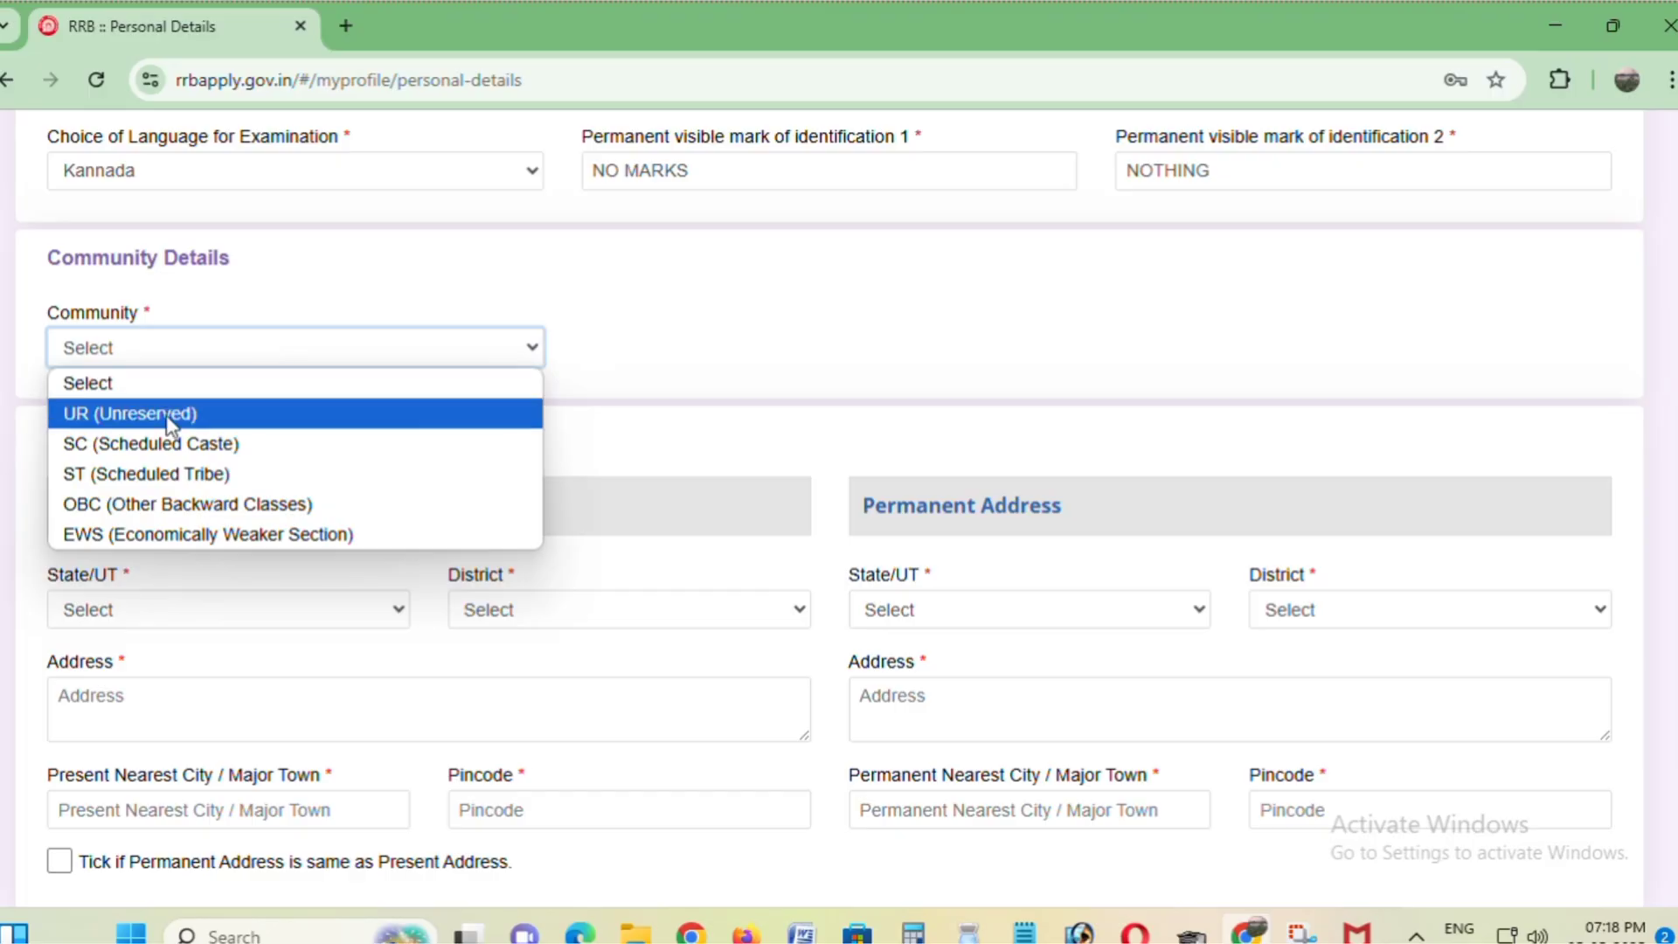
{"action": "left_click", "coordinate": [180, 505]}
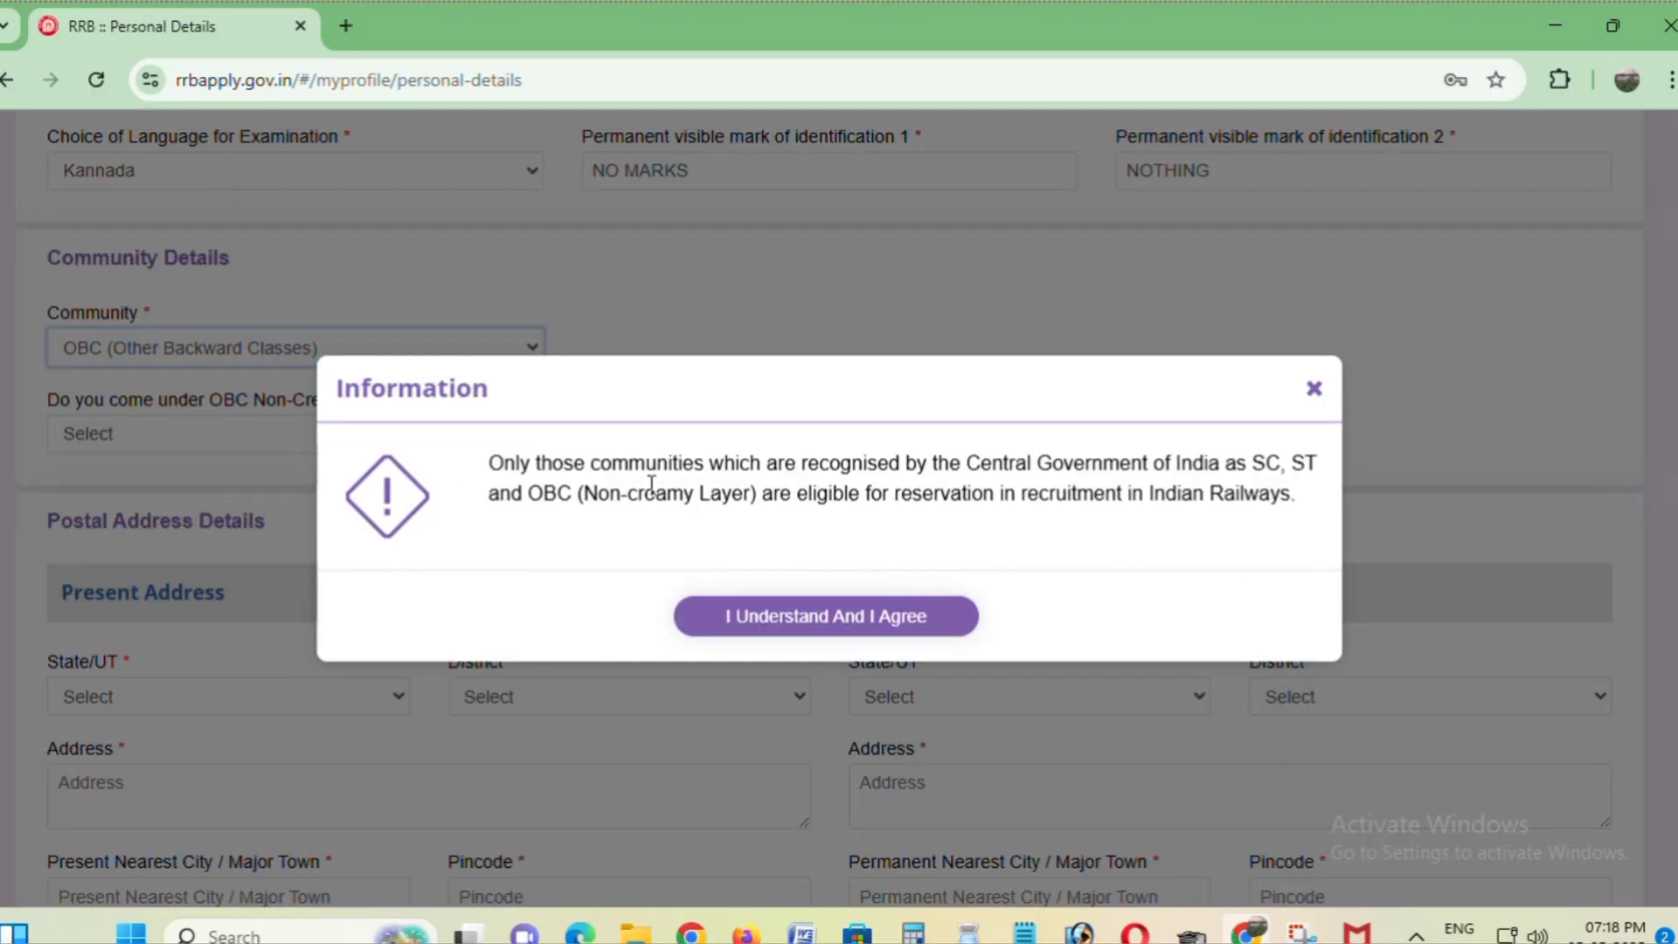
{"action": "left_click", "coordinate": [795, 613]}
{"action": "left_click", "coordinate": [100, 435]}
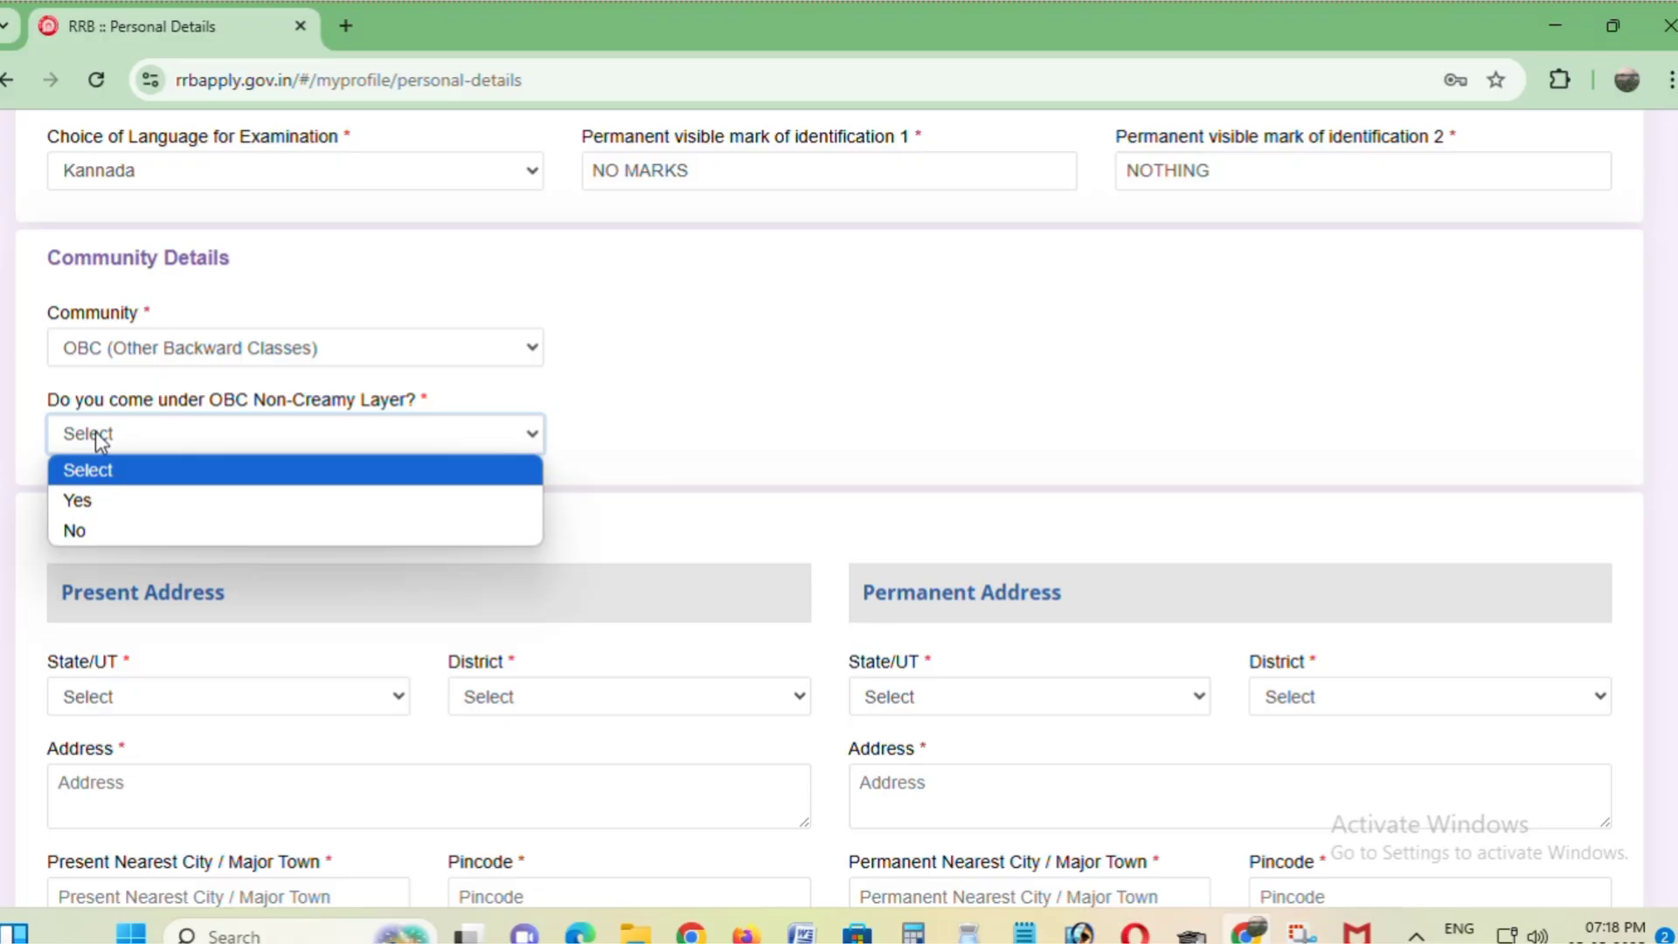
{"action": "left_click", "coordinate": [83, 498]}
{"action": "left_click", "coordinate": [749, 620]}
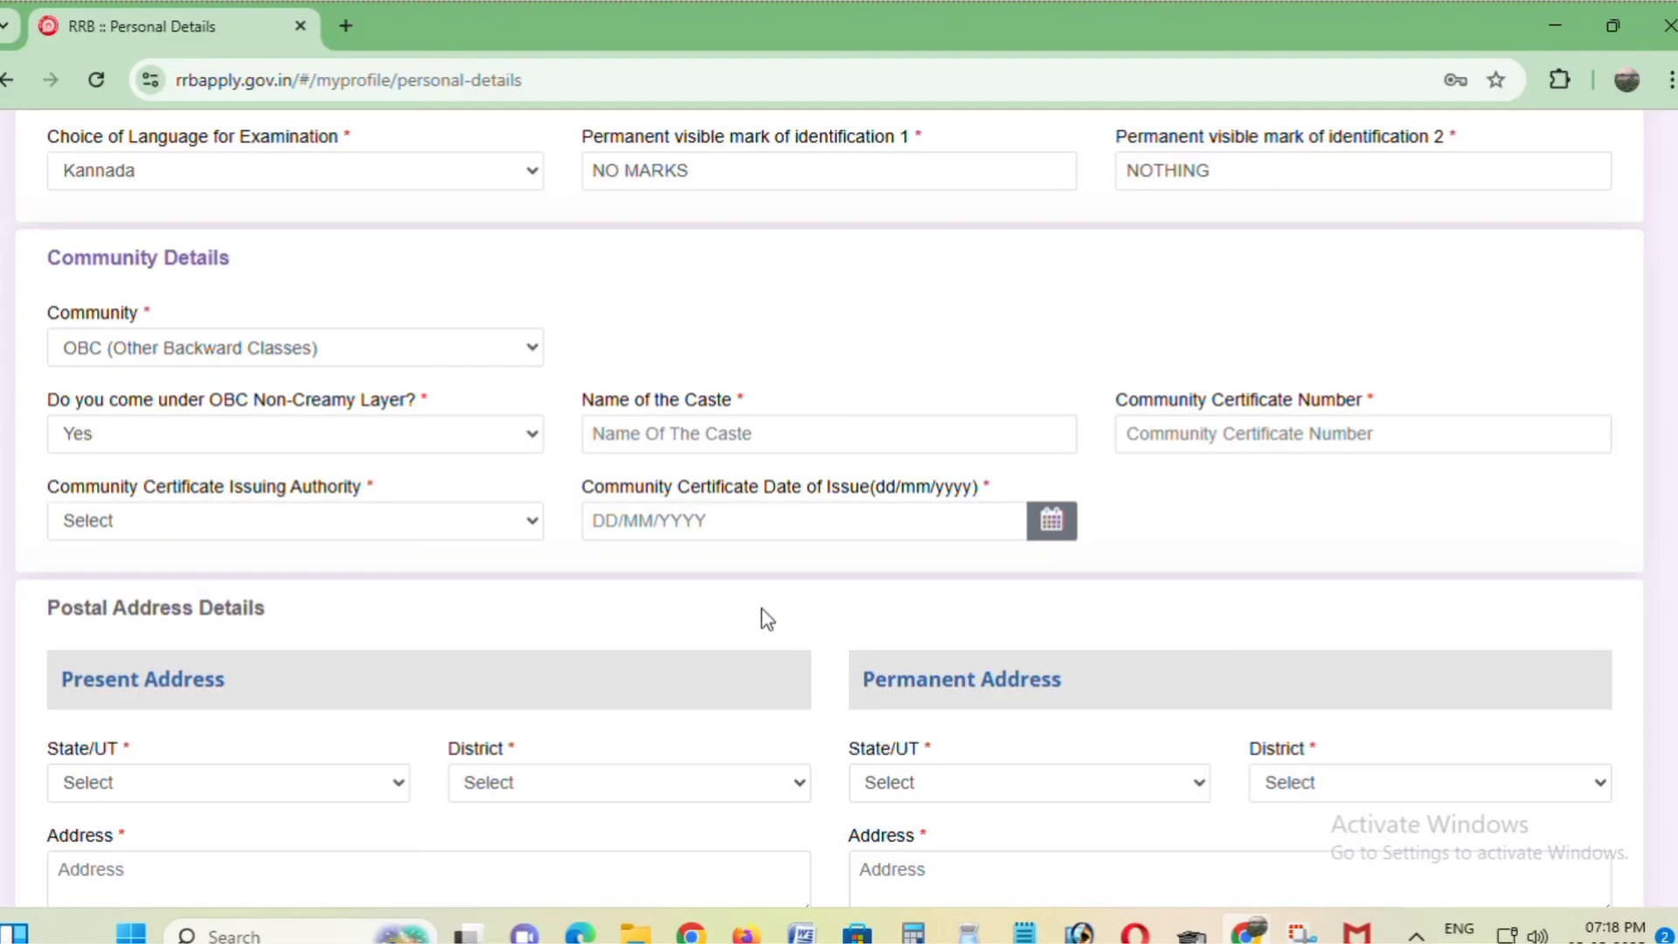
Step: Enter the caste name and the community certificate number
{"action": "left_click", "coordinate": [808, 432]}
{"action": "type", "text": "Kuruba"}
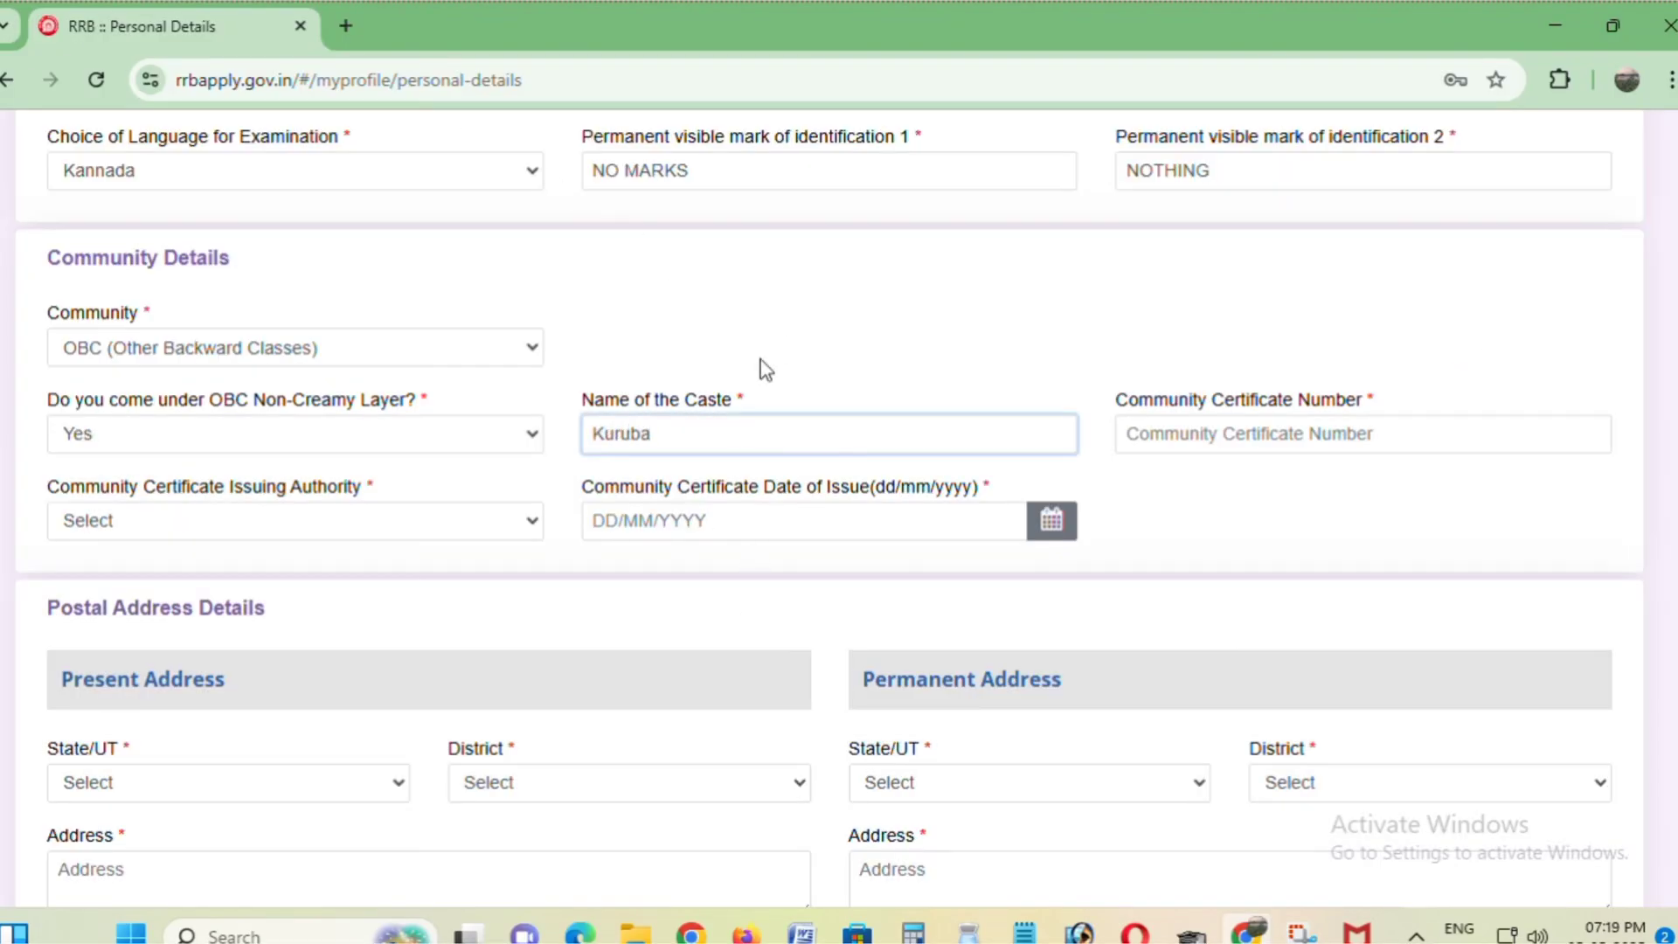
{"action": "key", "text": "Tab"}
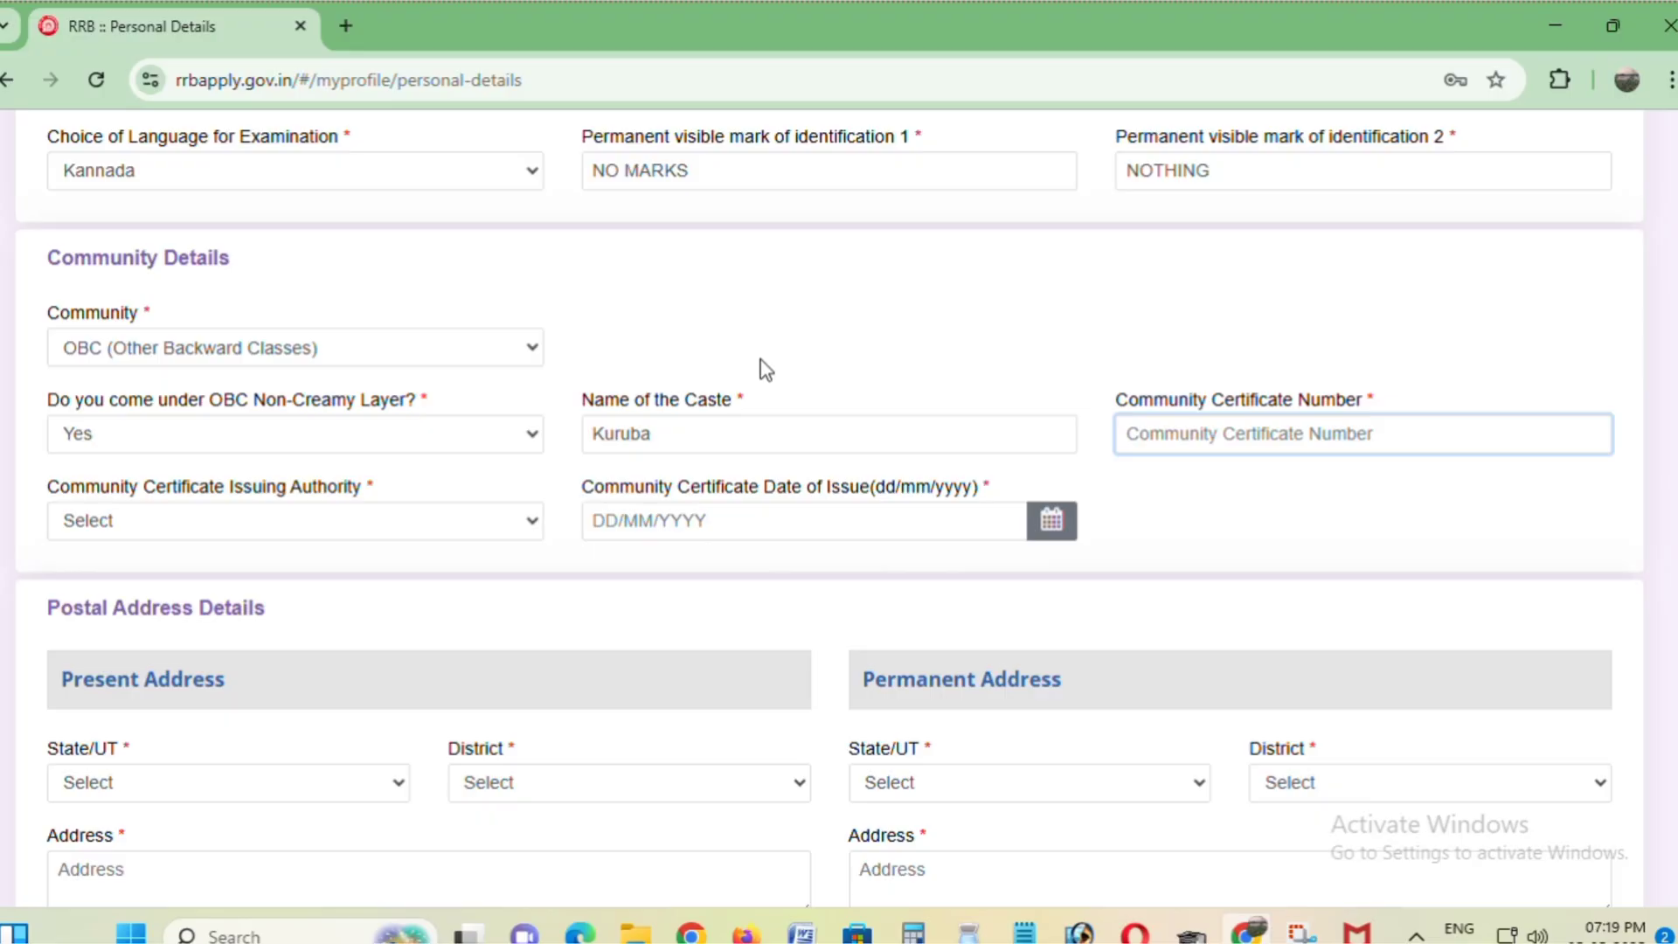
{"action": "type", "text": "RD"}
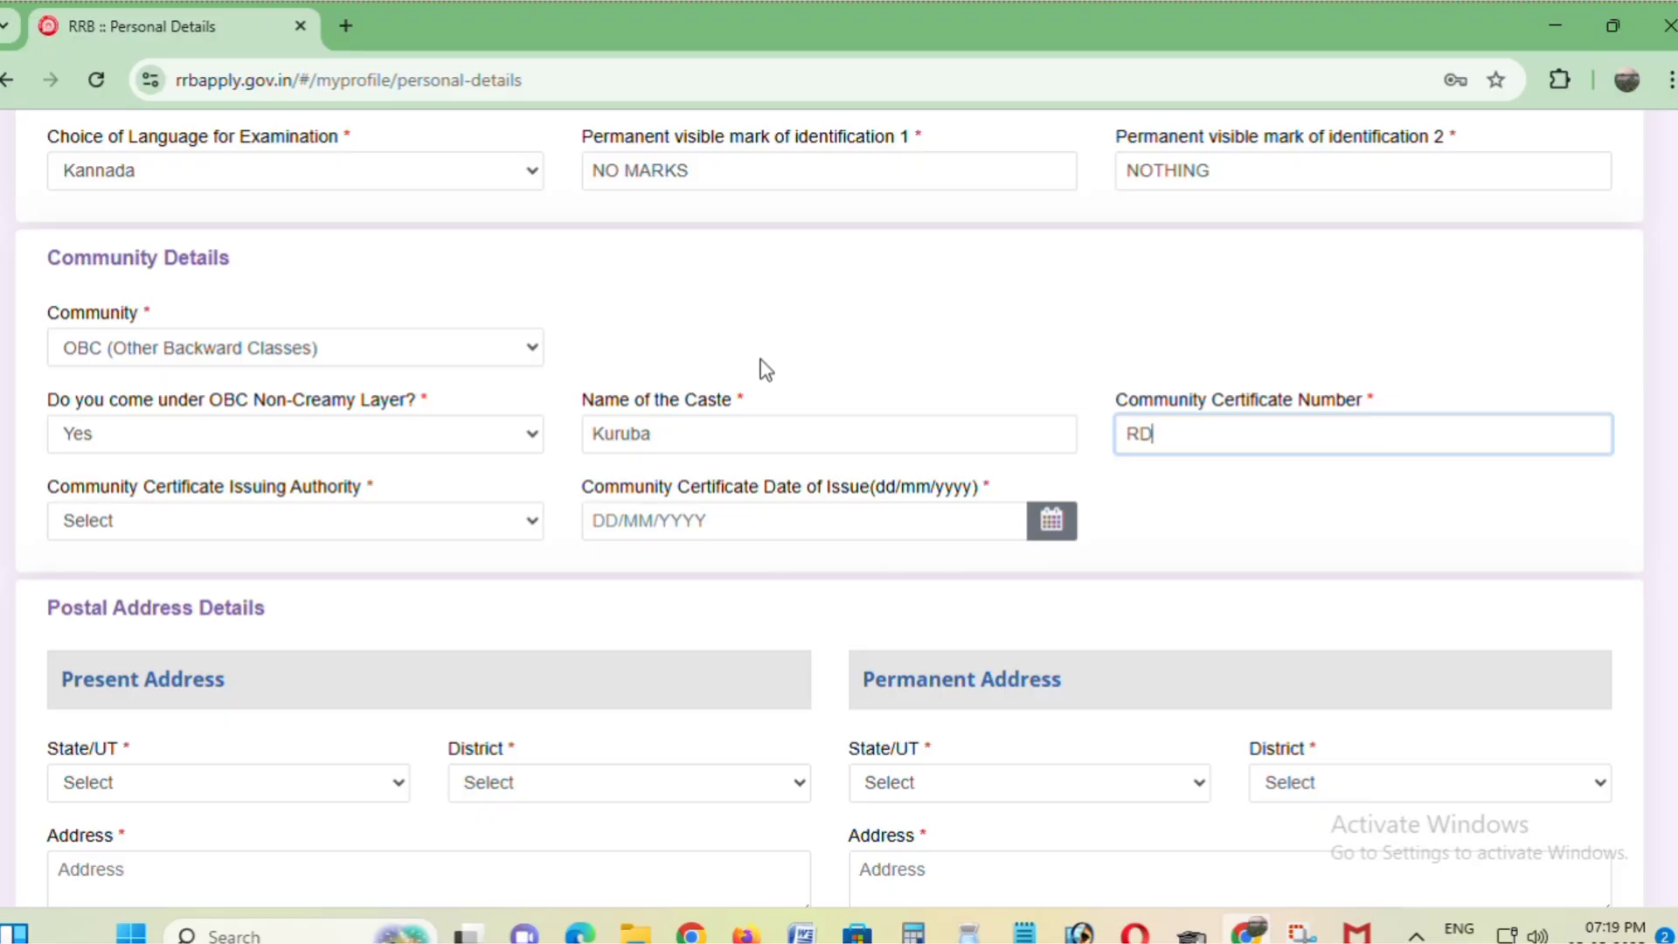
{"action": "type", "text": "00"}
{"action": "type", "text": "??????"}
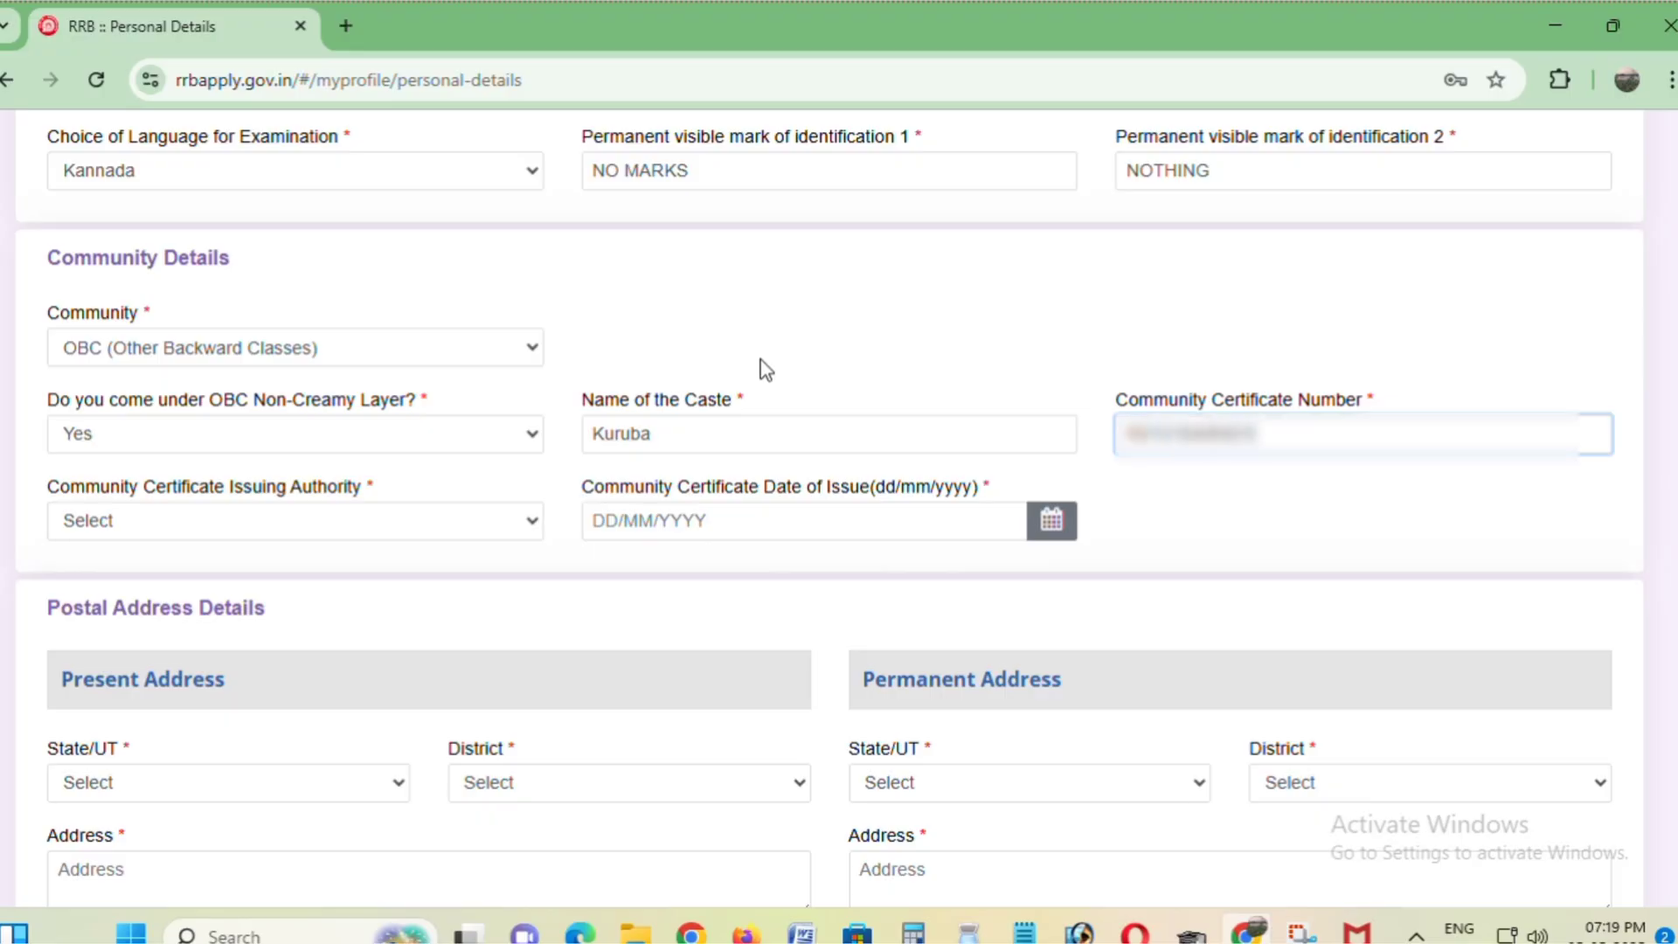
{"action": "key", "text": "Tab"}
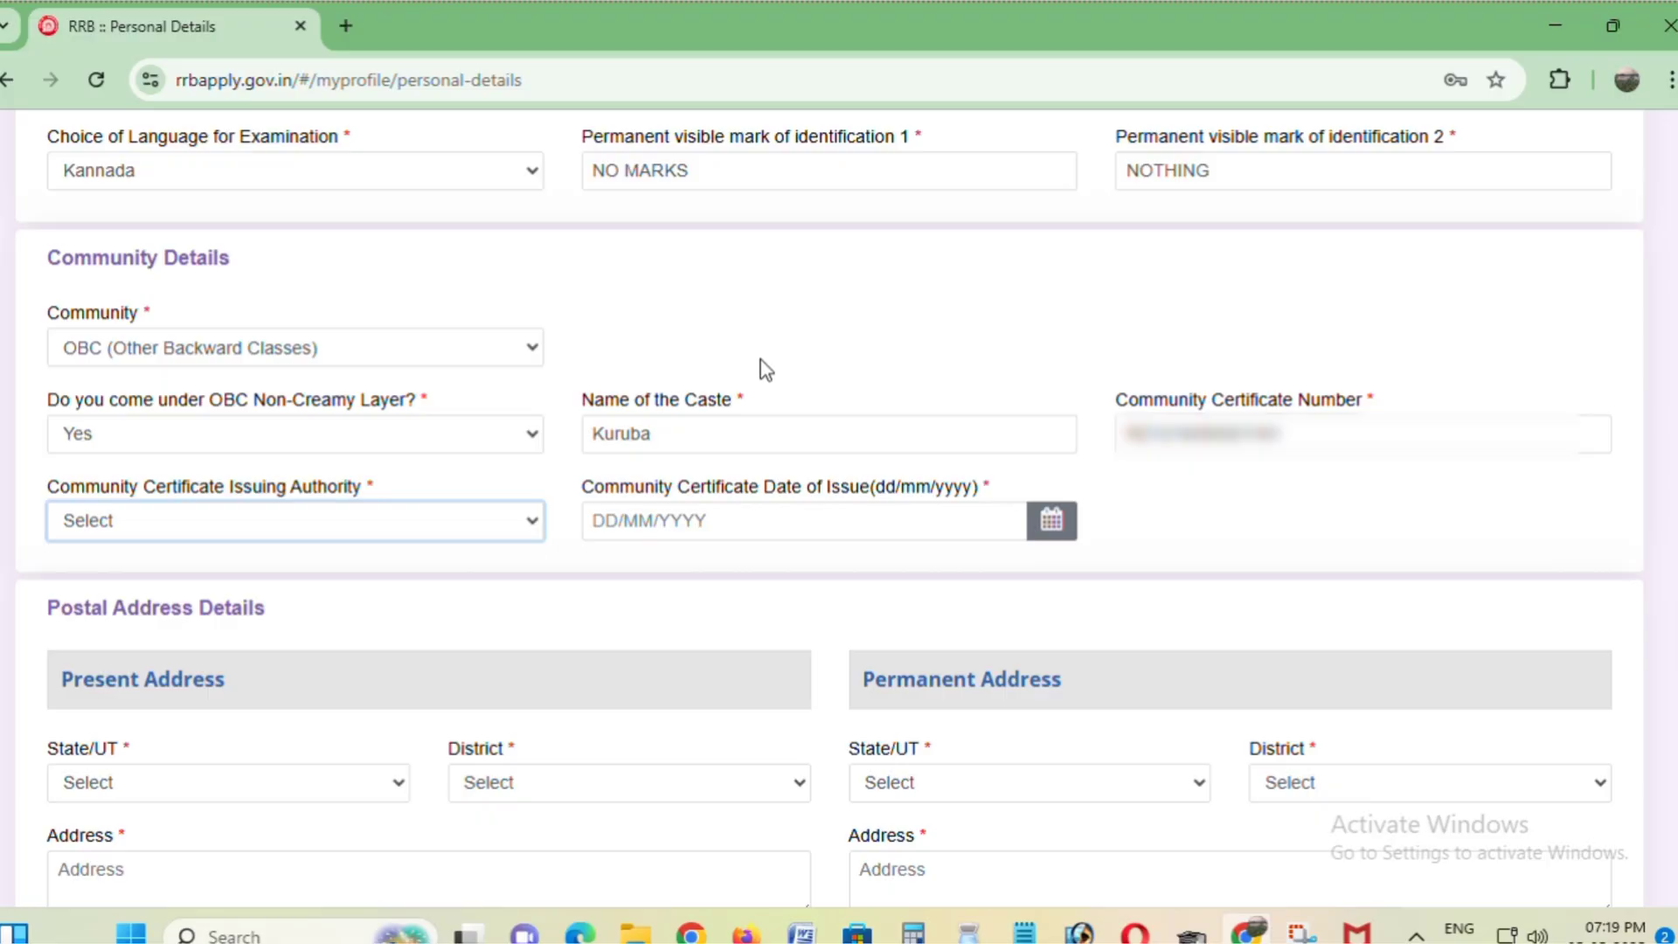
Step: Set the certificate issuing authority to Tehsildar and issuing state to KARNATAKA
{"action": "left_click", "coordinate": [268, 531]}
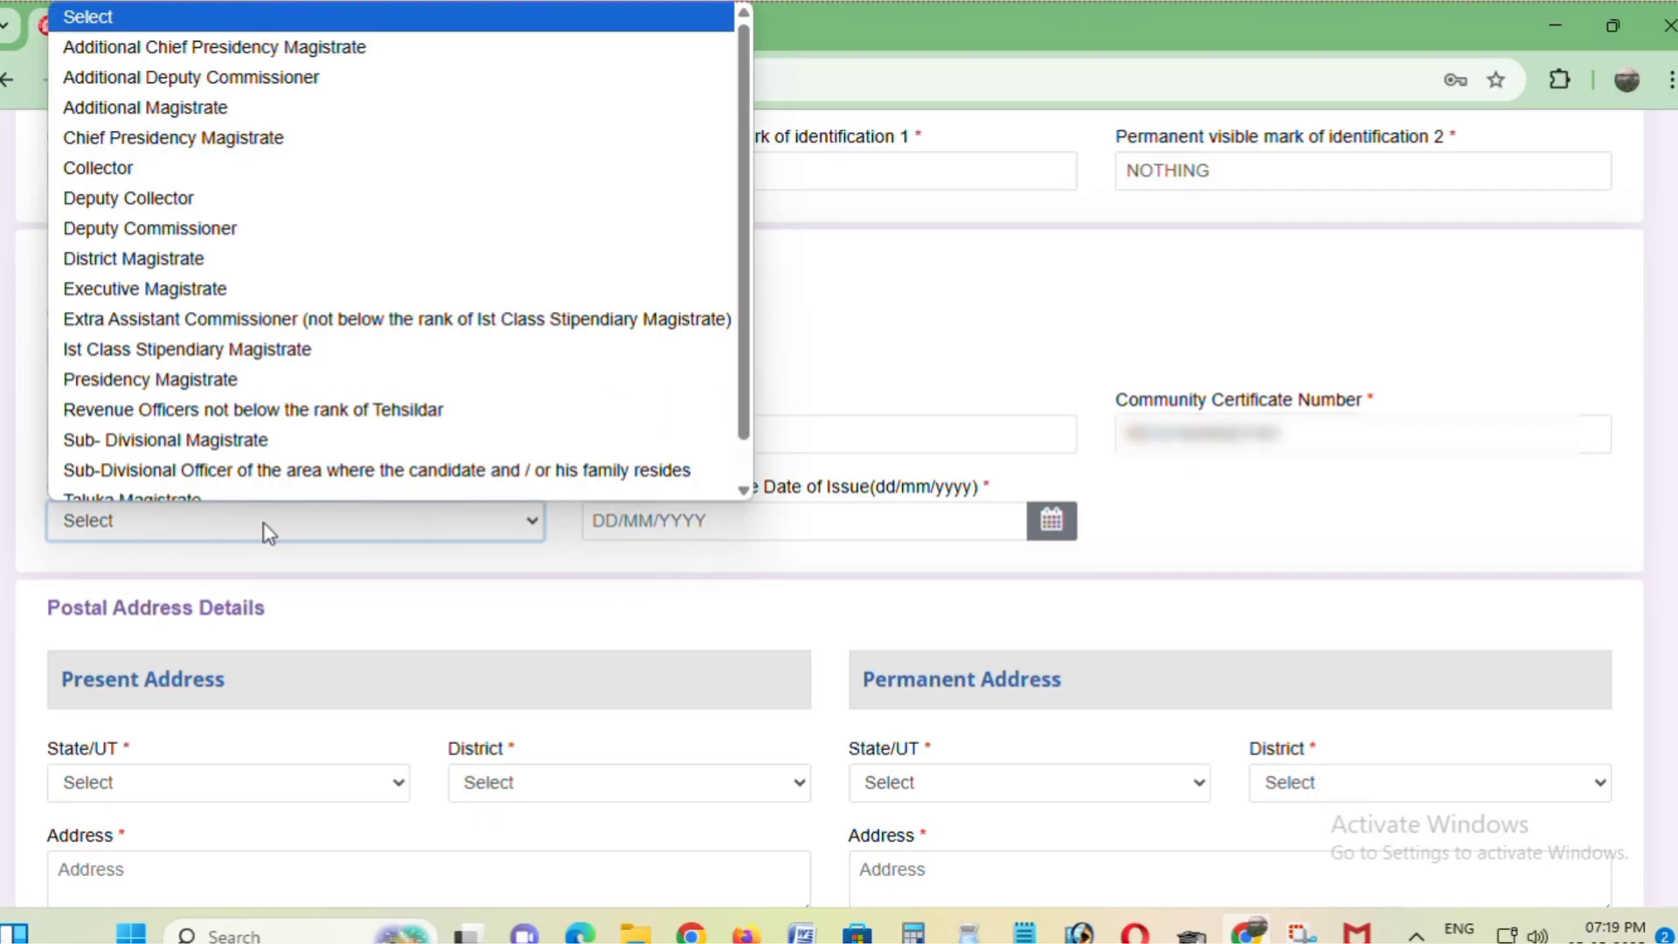
{"action": "scroll", "coordinate": [263, 461], "scroll_direction": "down", "scroll_amount": 1}
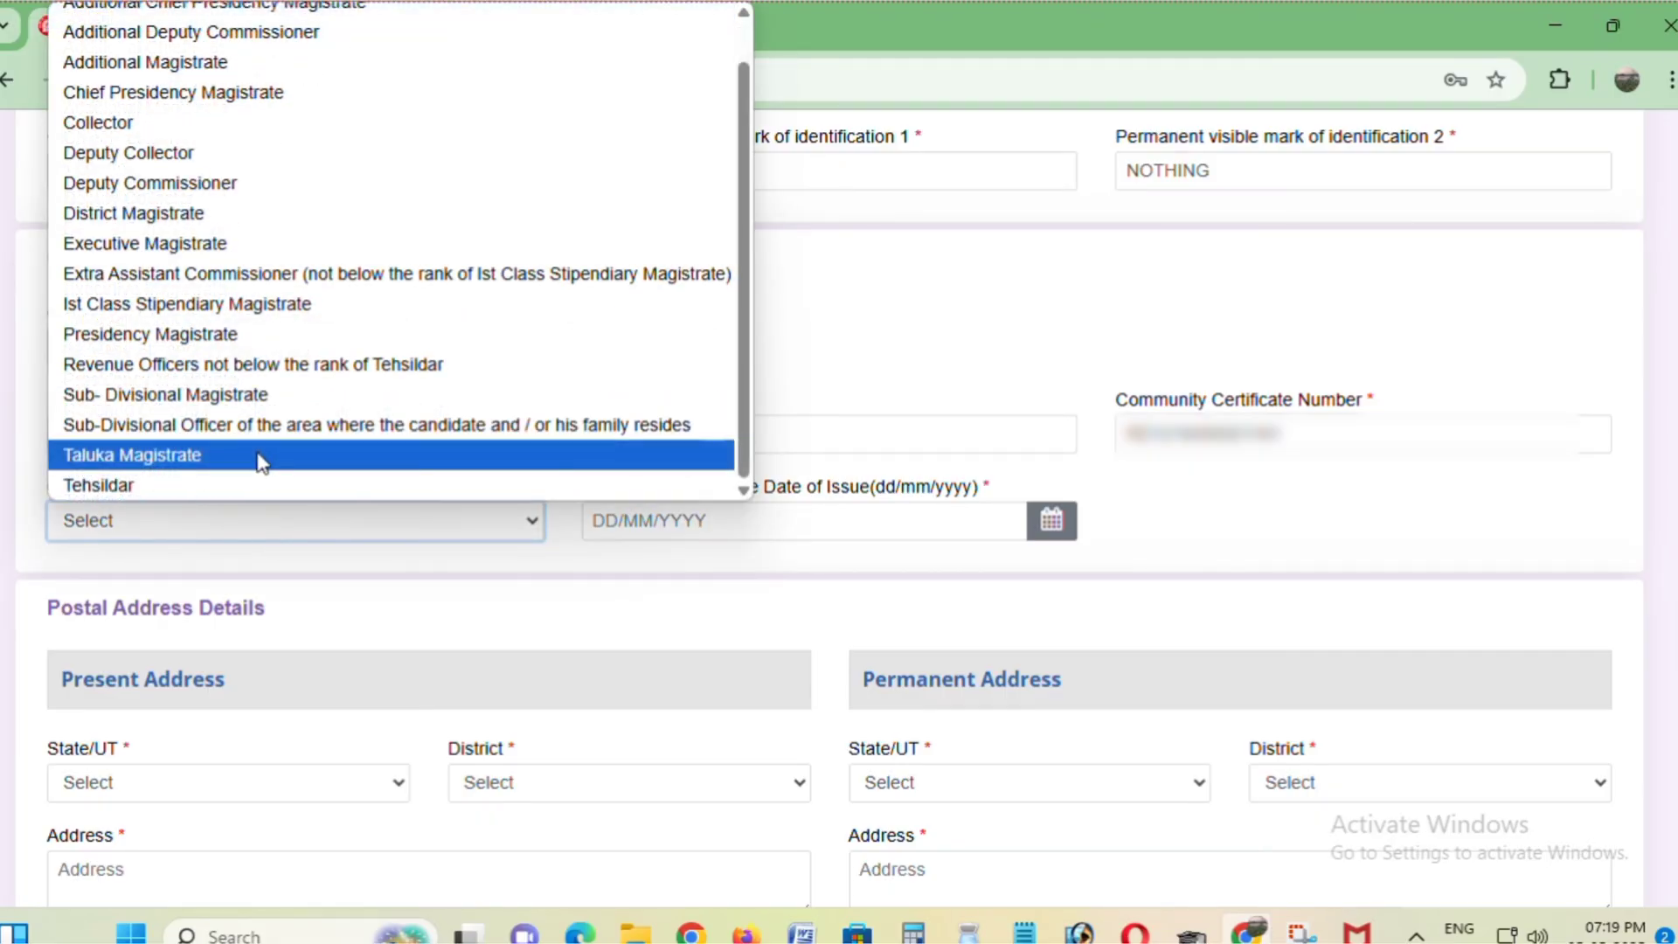
{"action": "left_click", "coordinate": [181, 486]}
{"action": "left_click", "coordinate": [611, 522]}
{"action": "scroll", "coordinate": [659, 307], "scroll_direction": "down", "scroll_amount": 1}
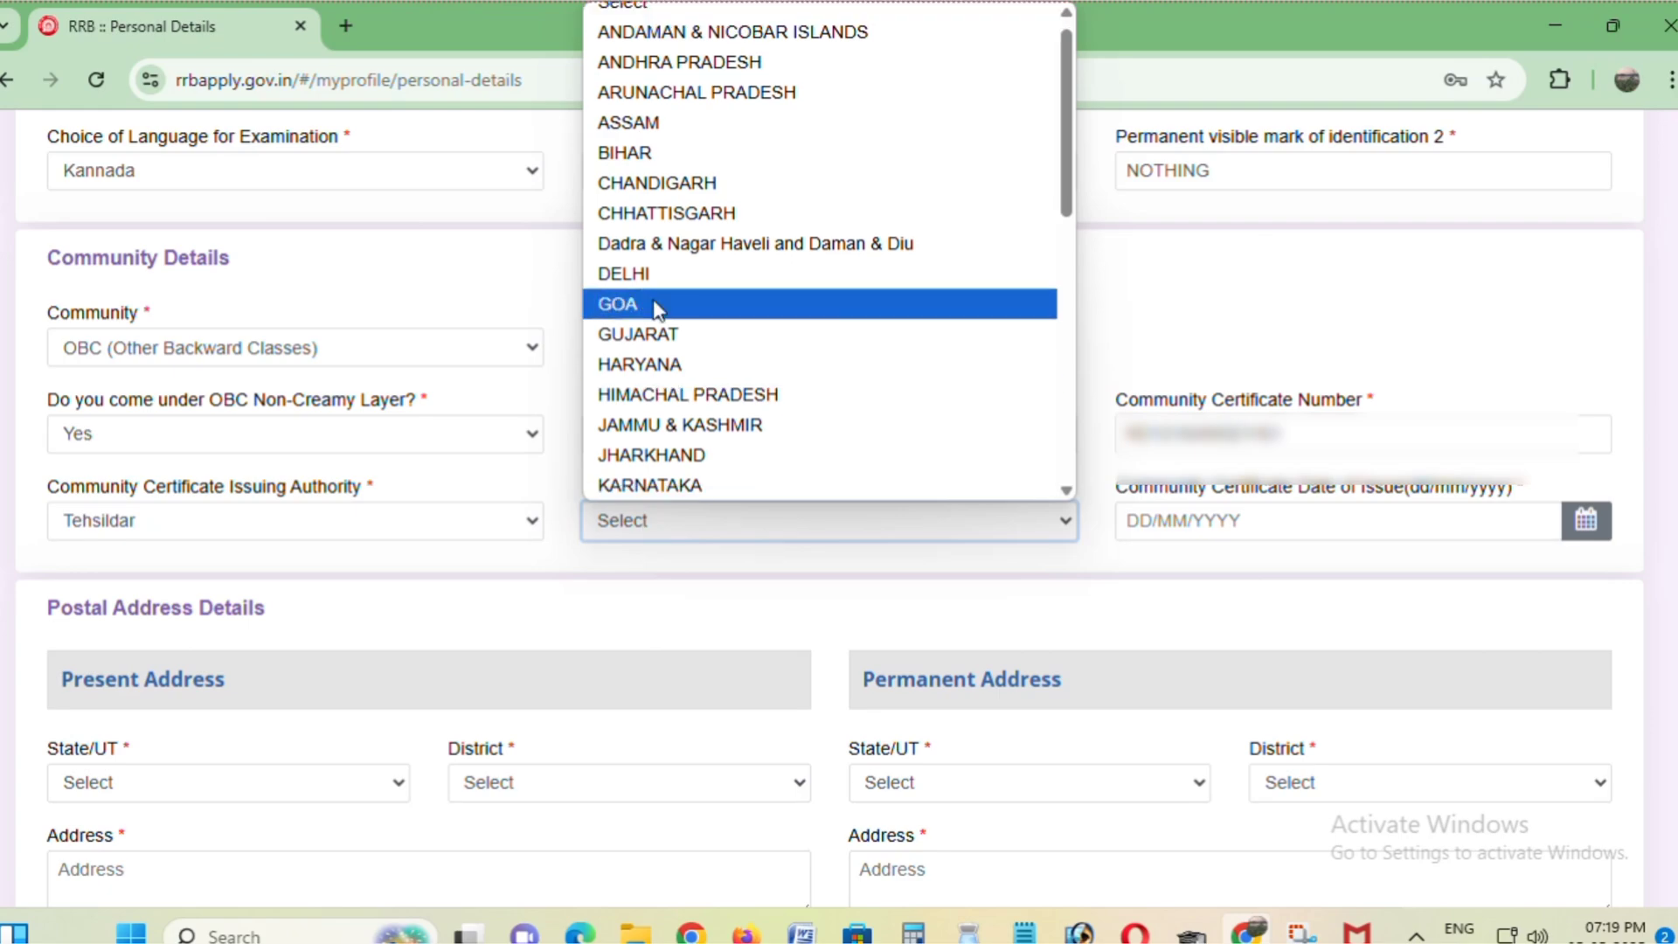
{"action": "left_click", "coordinate": [678, 490]}
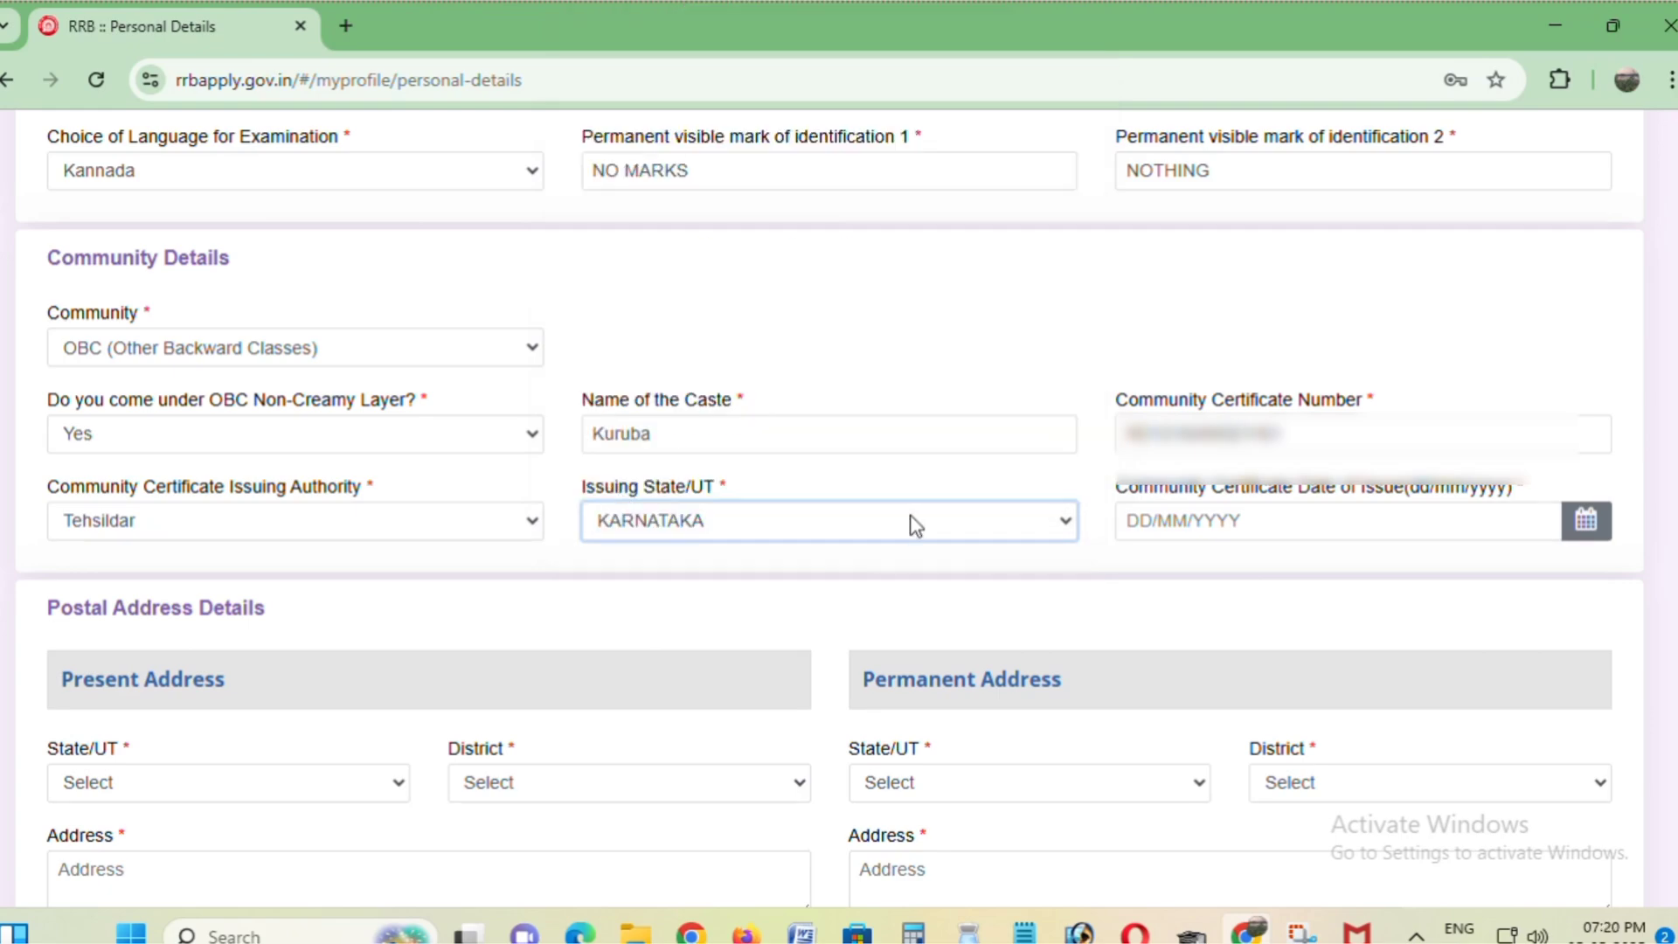
Step: Set the certificate issue date to 02/09/2024 in the date picker
{"action": "left_click", "coordinate": [1173, 522]}
{"action": "left_click", "coordinate": [1318, 194]}
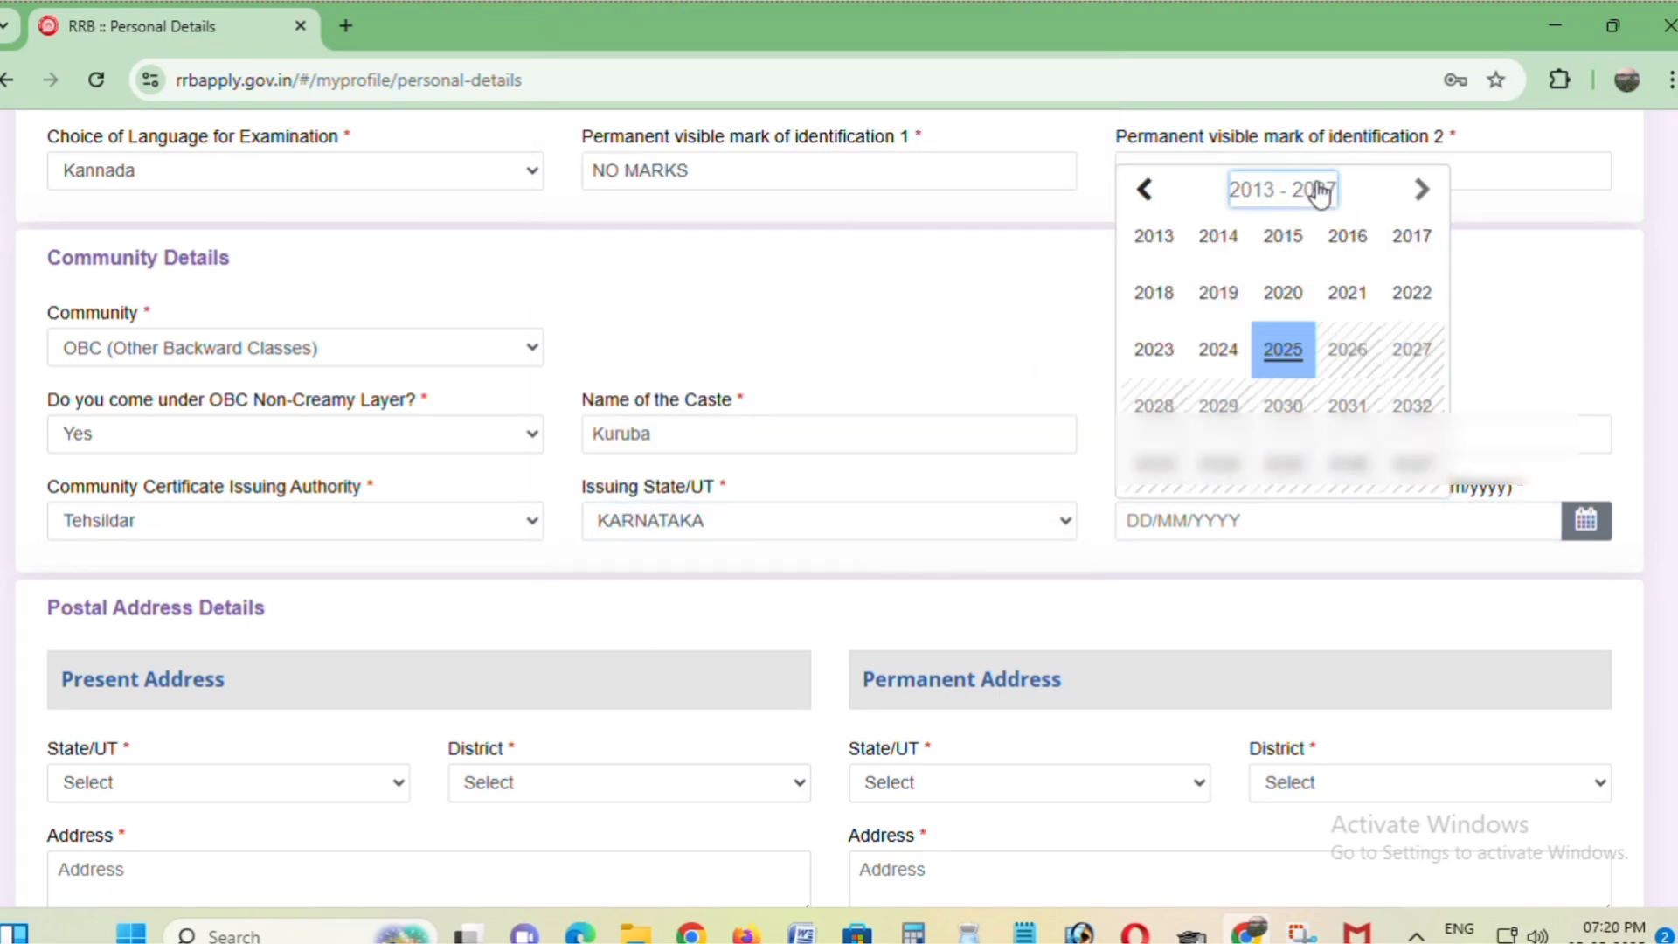
{"action": "left_click", "coordinate": [1218, 350]}
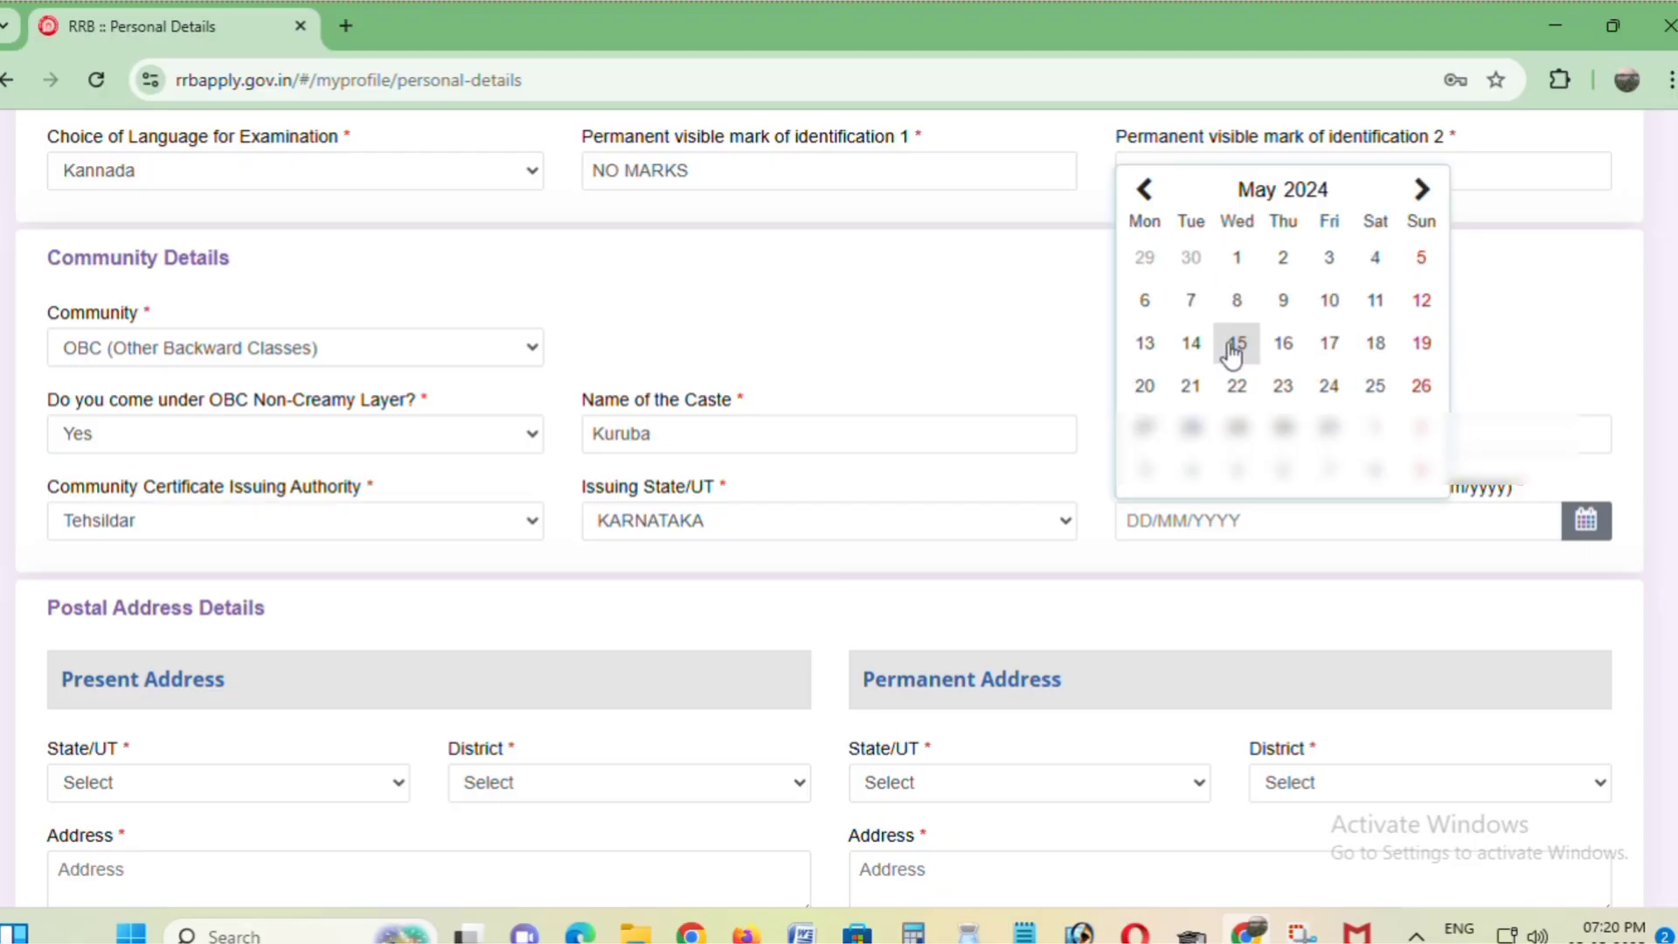
{"action": "left_click", "coordinate": [1253, 189]}
{"action": "left_click", "coordinate": [1387, 385]}
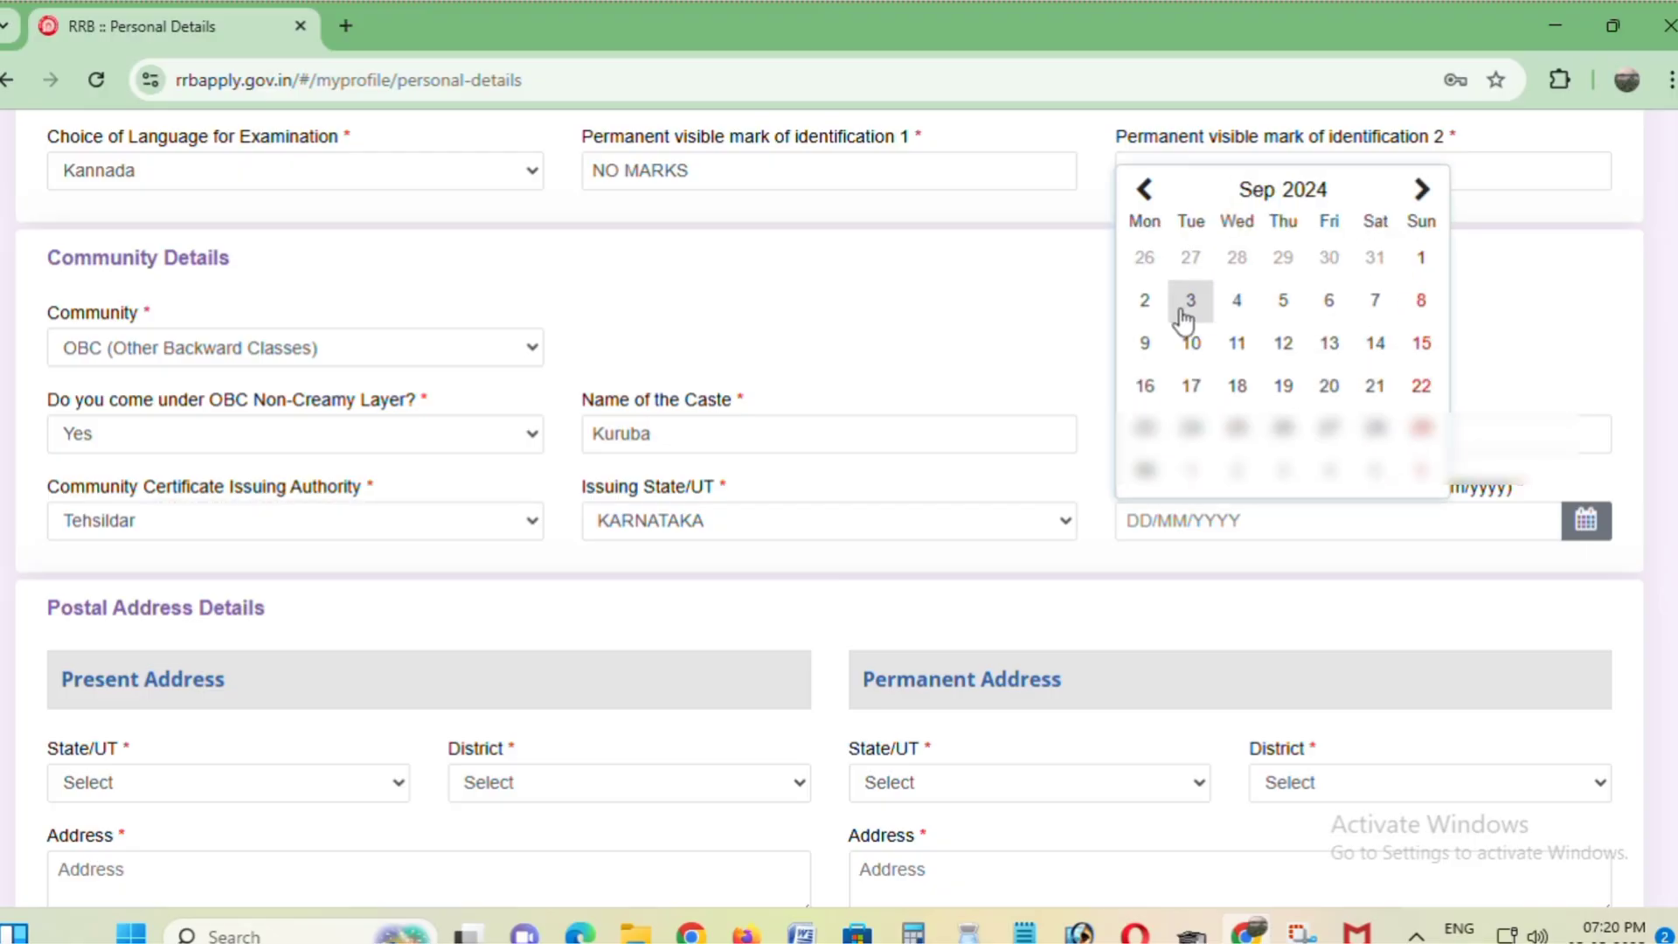
{"action": "left_click", "coordinate": [1144, 301]}
{"action": "scroll", "coordinate": [617, 315], "scroll_direction": "down", "scroll_amount": 5}
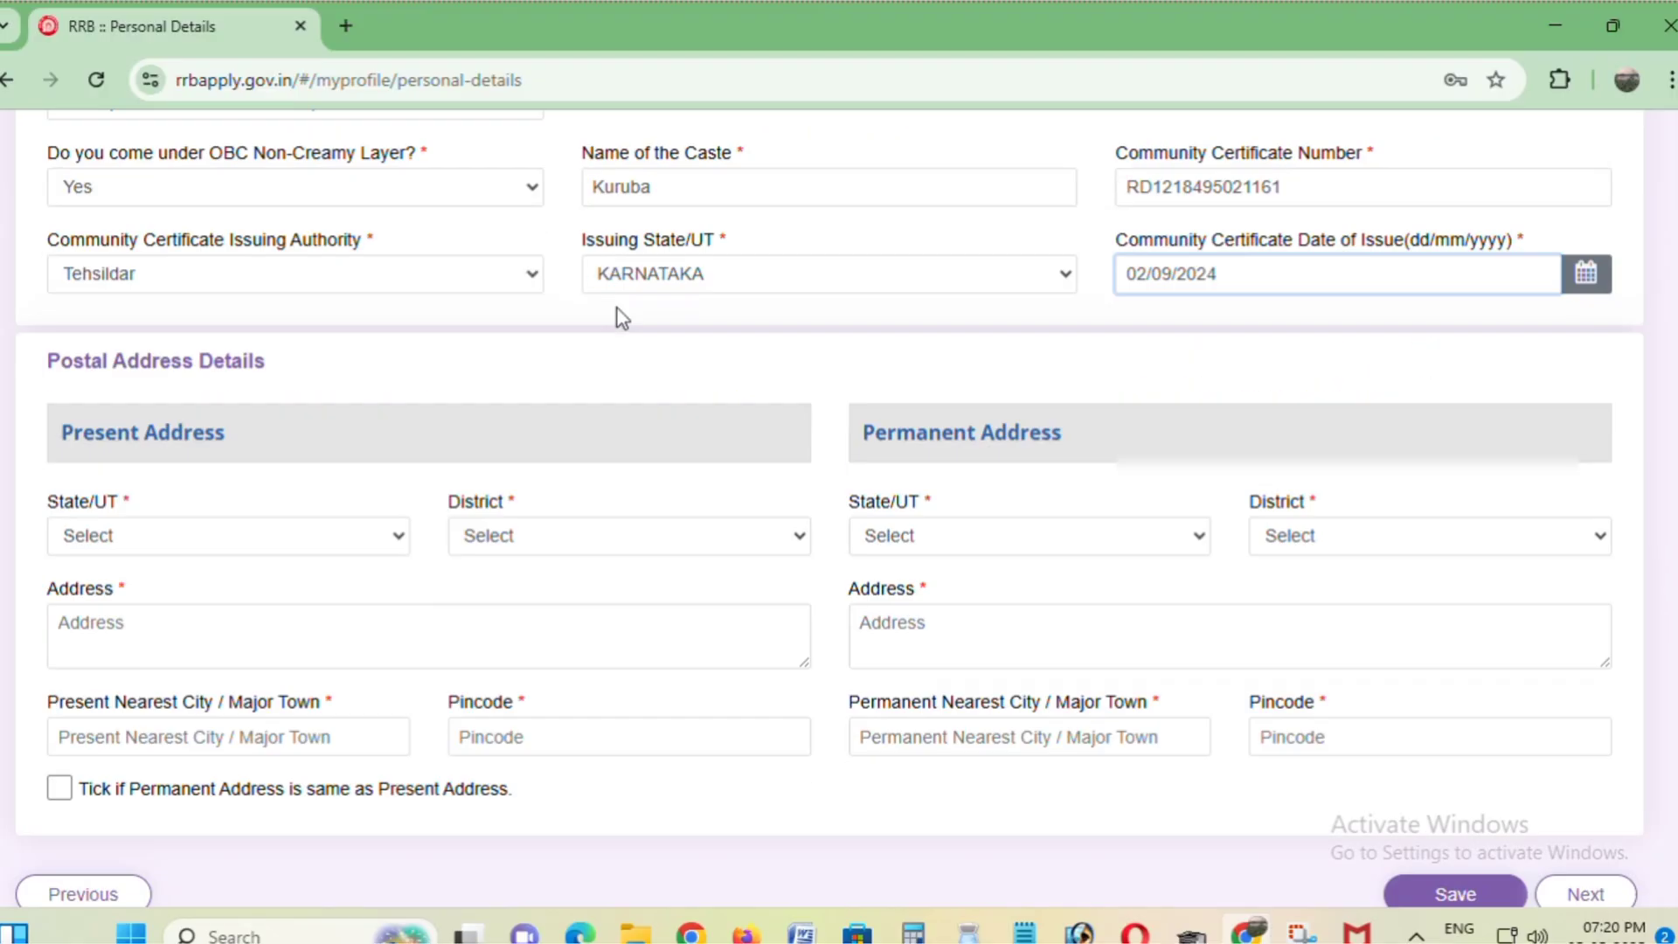
Step: Set the present-address state to KARNATAKA and district to Mysuru
{"action": "left_click_drag", "start_coordinate": [46, 232], "coordinate": [281, 233]}
{"action": "left_click", "coordinate": [360, 238]}
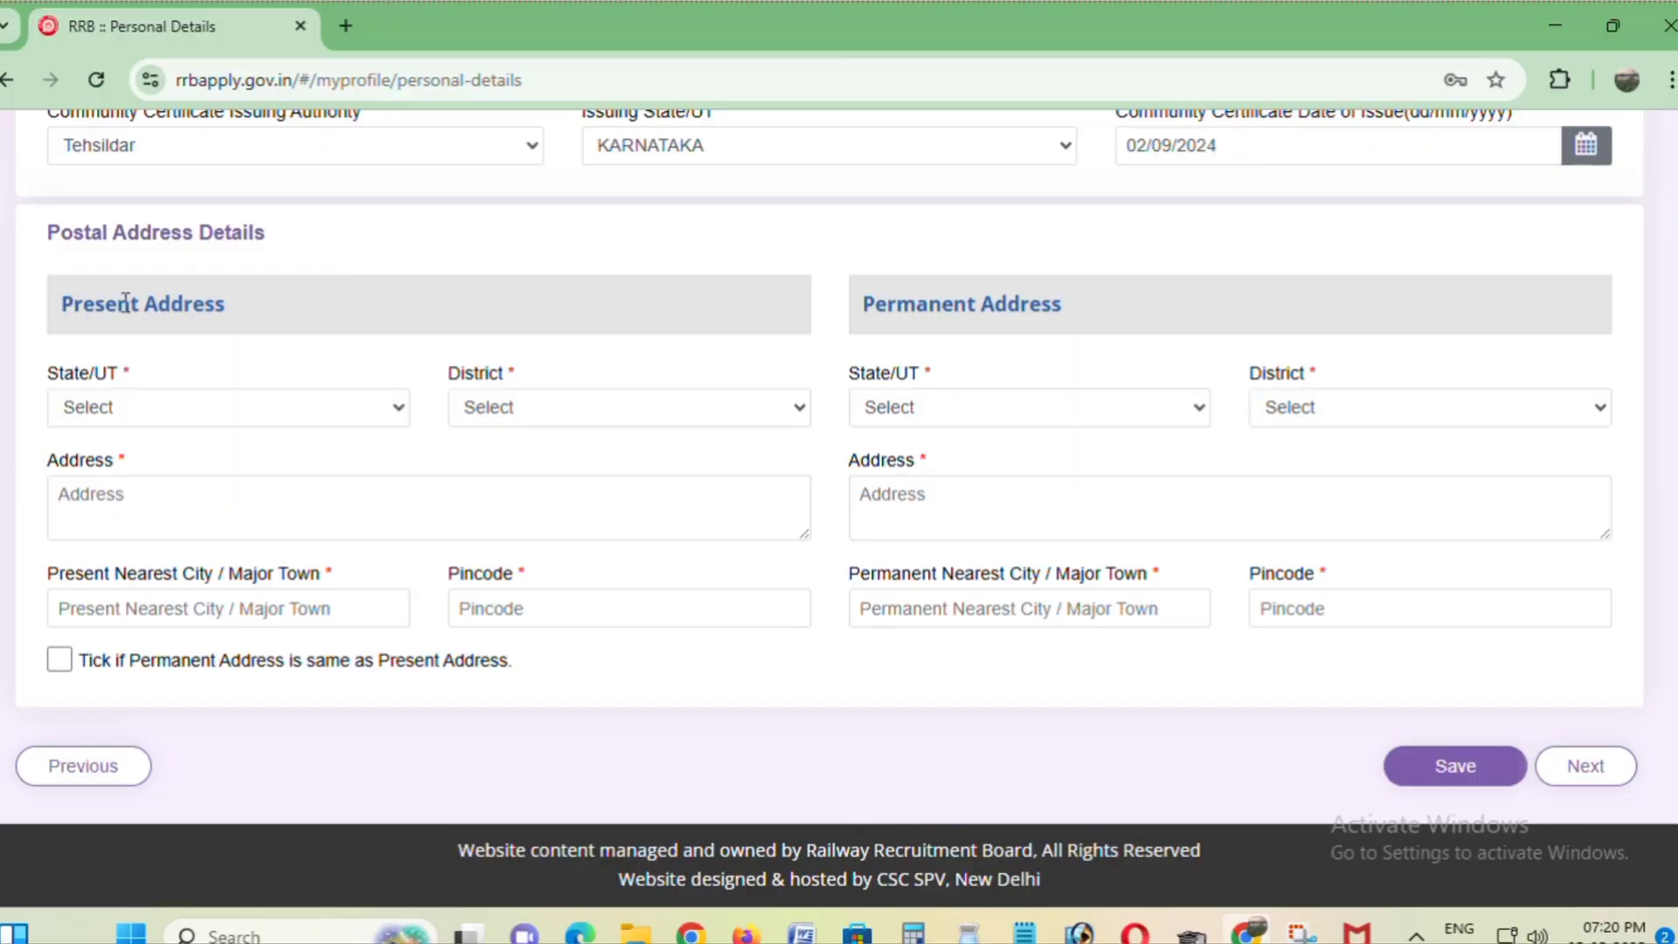
{"action": "left_click_drag", "start_coordinate": [54, 306], "coordinate": [312, 323]}
{"action": "left_click_drag", "start_coordinate": [865, 307], "coordinate": [1064, 308]}
{"action": "left_click", "coordinate": [983, 234]}
{"action": "left_click", "coordinate": [117, 412]}
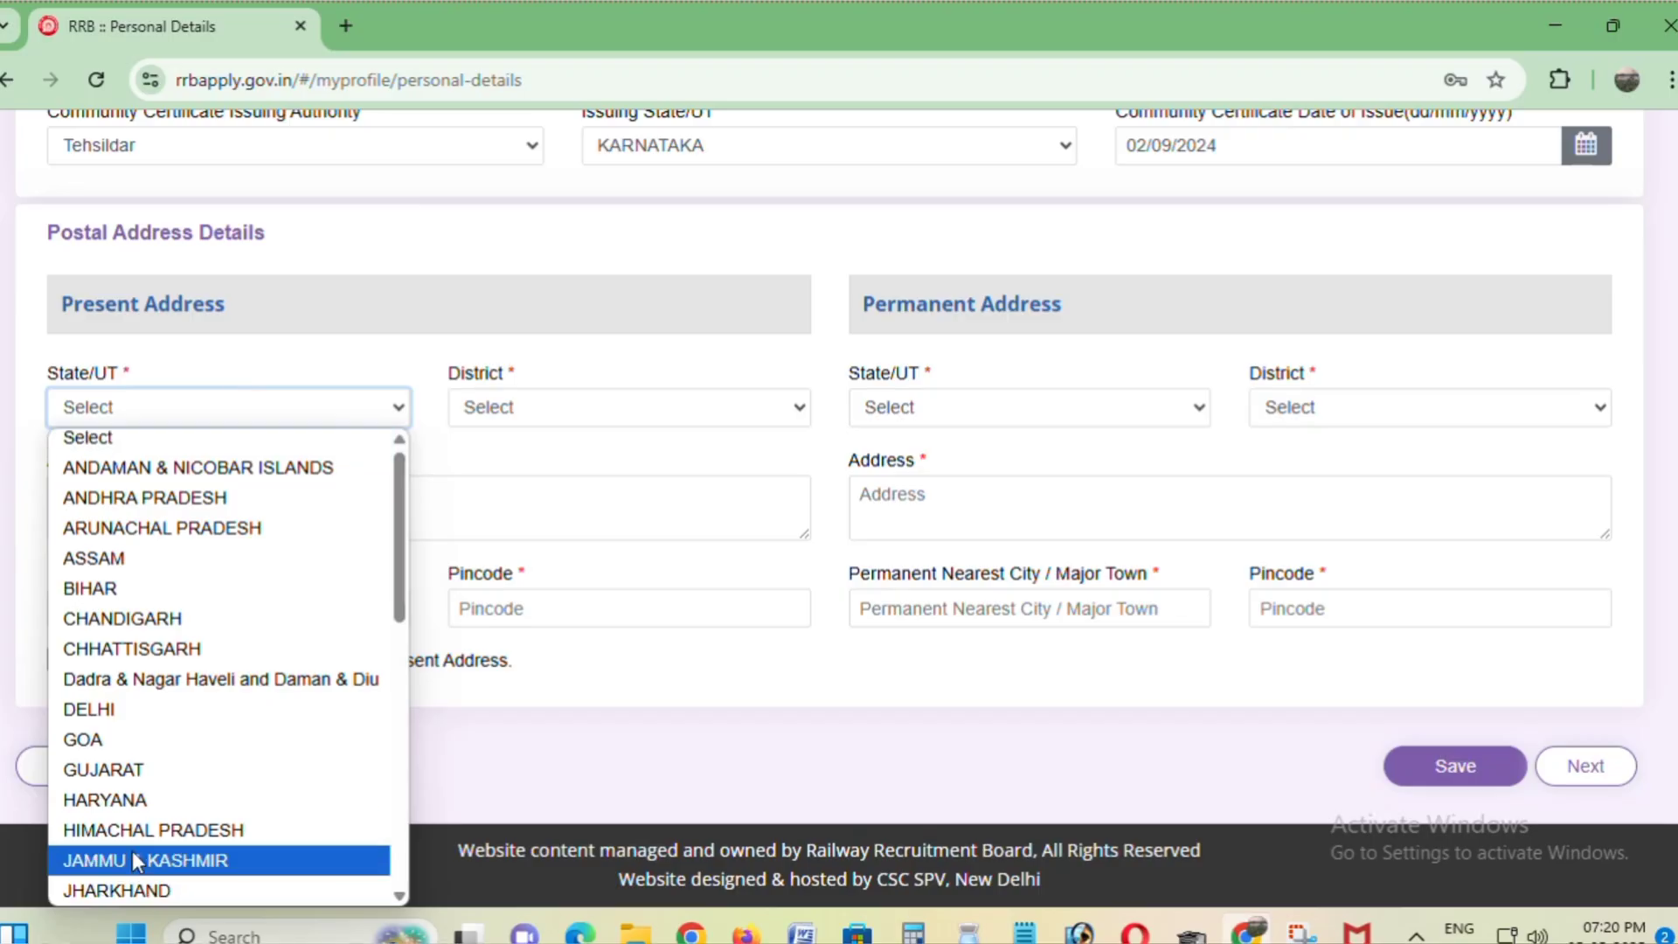
{"action": "scroll", "coordinate": [124, 839], "scroll_direction": "down", "scroll_amount": 2}
{"action": "left_click", "coordinate": [116, 756]}
{"action": "left_click", "coordinate": [506, 406]}
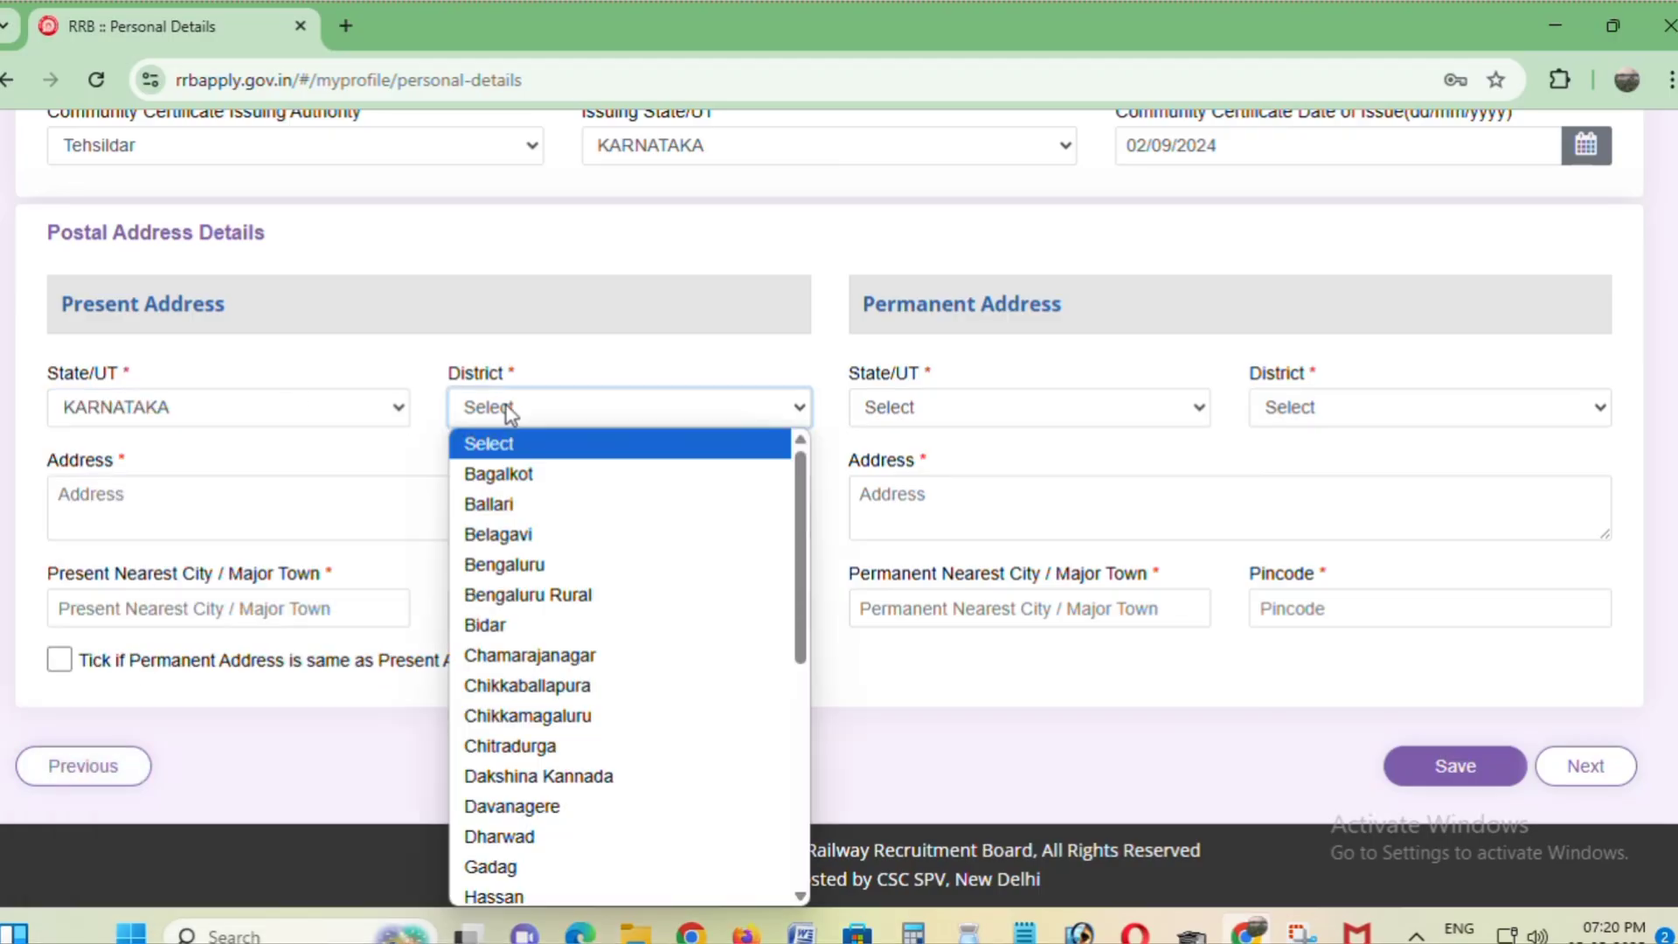
{"action": "scroll", "coordinate": [510, 687], "scroll_direction": "down", "scroll_amount": 4}
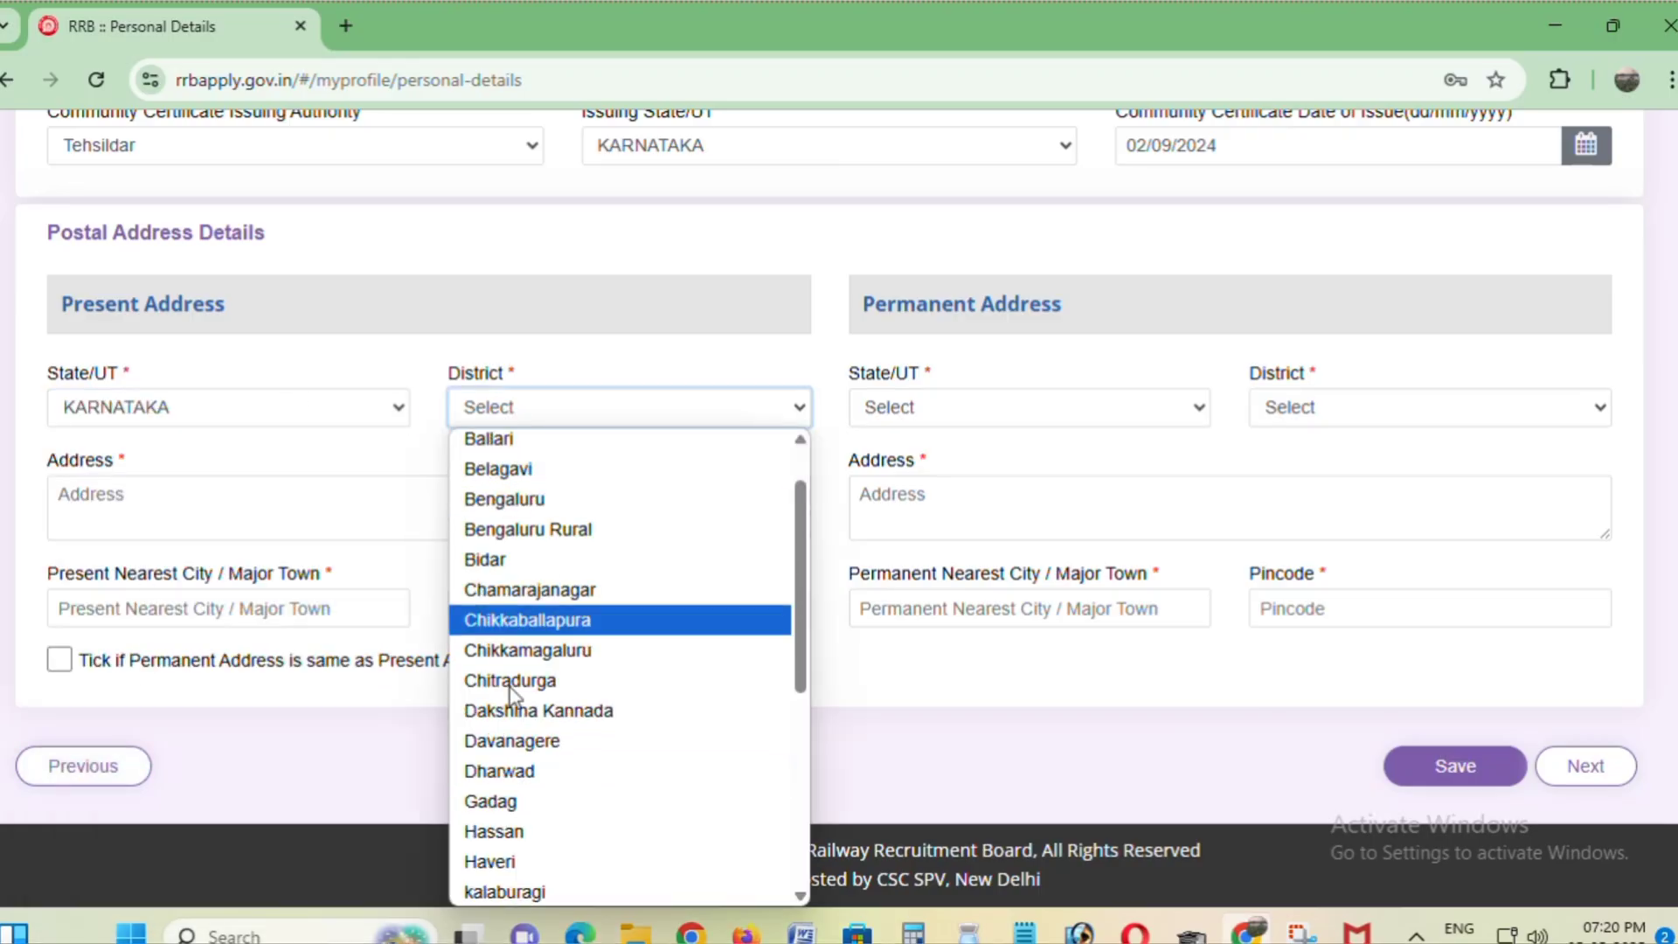
{"action": "left_click", "coordinate": [513, 776]}
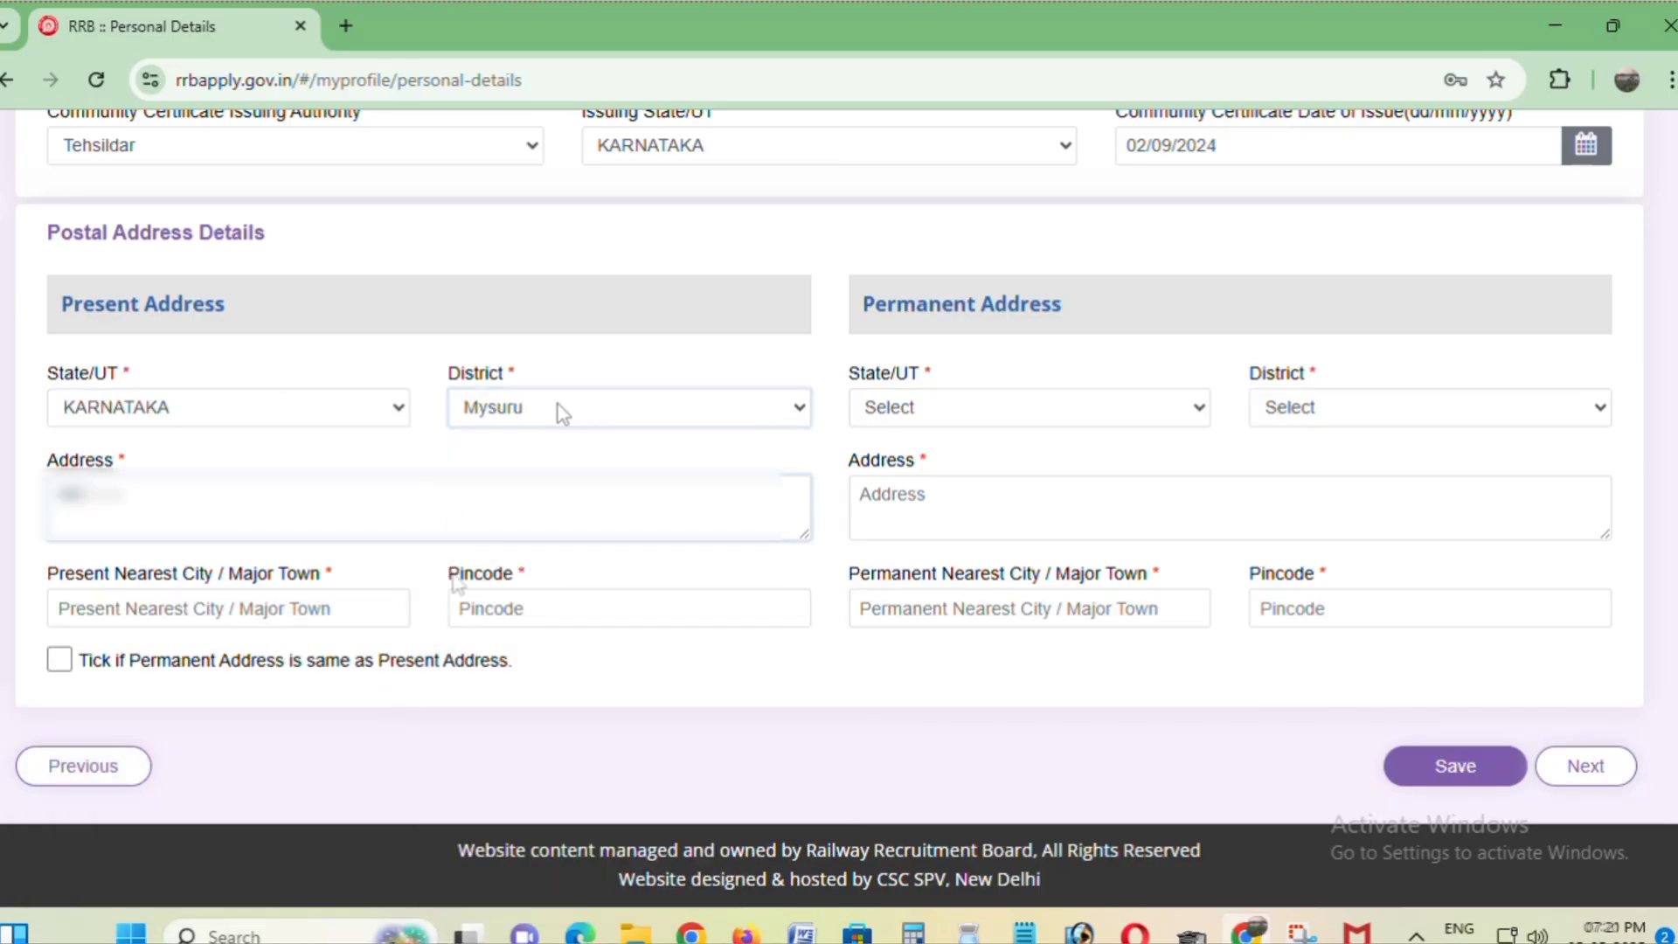
Step: Enter the present address line, nearest city MYSORE and pincode 571114
{"action": "type", "text": "..."}
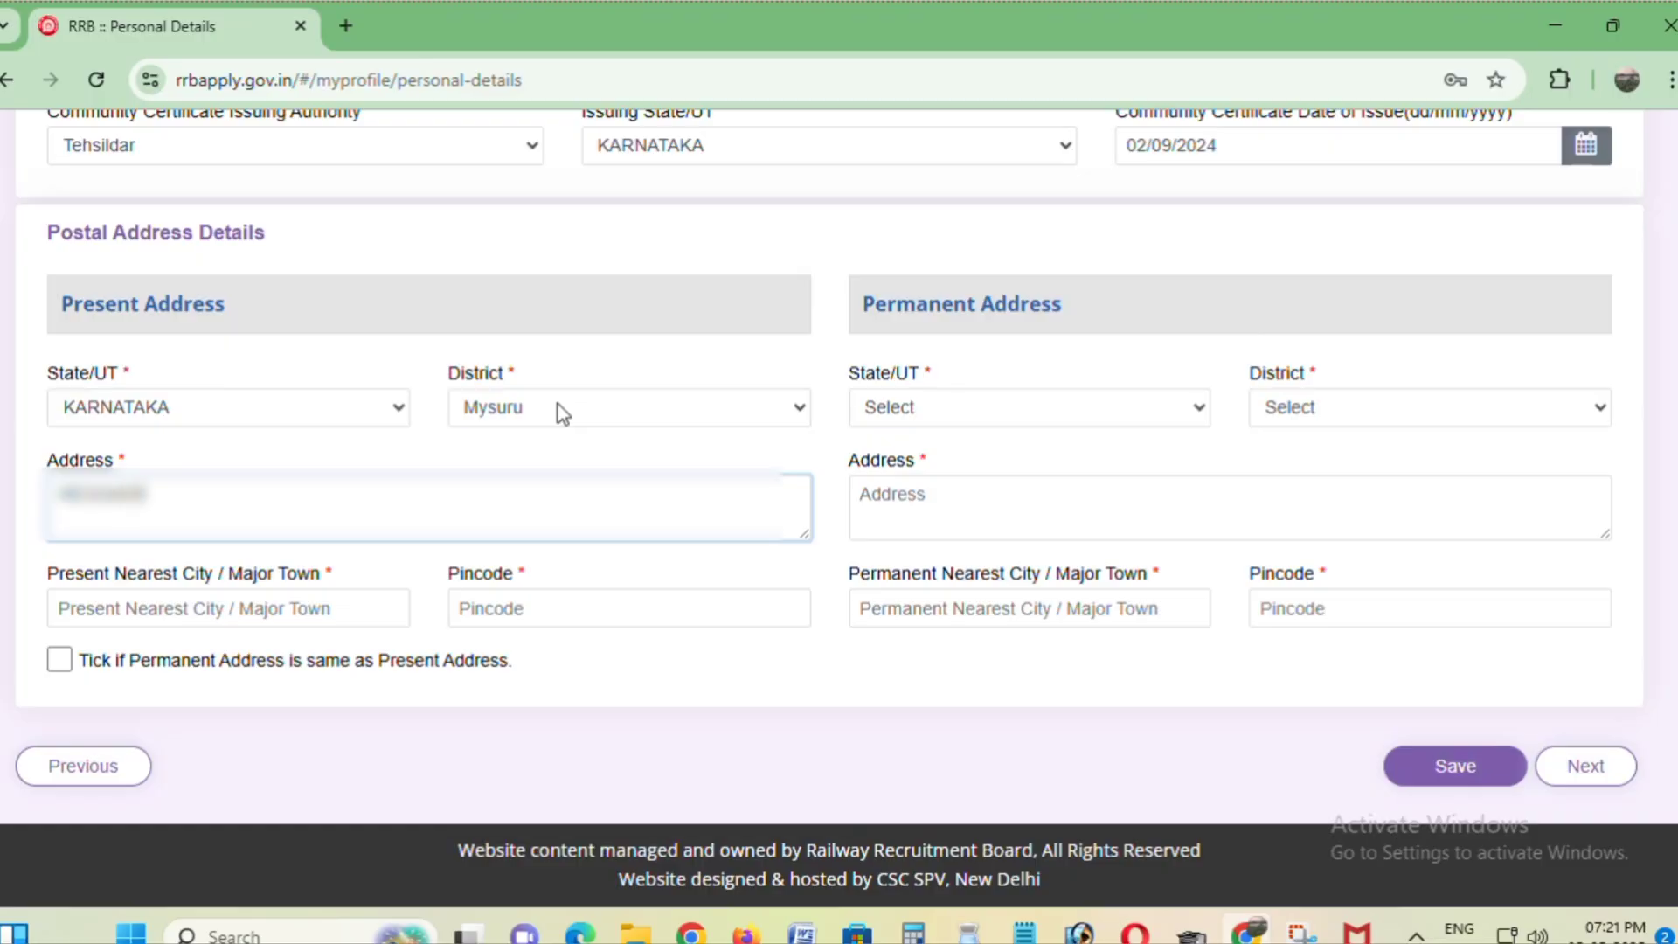
{"action": "type", "text": "..."}
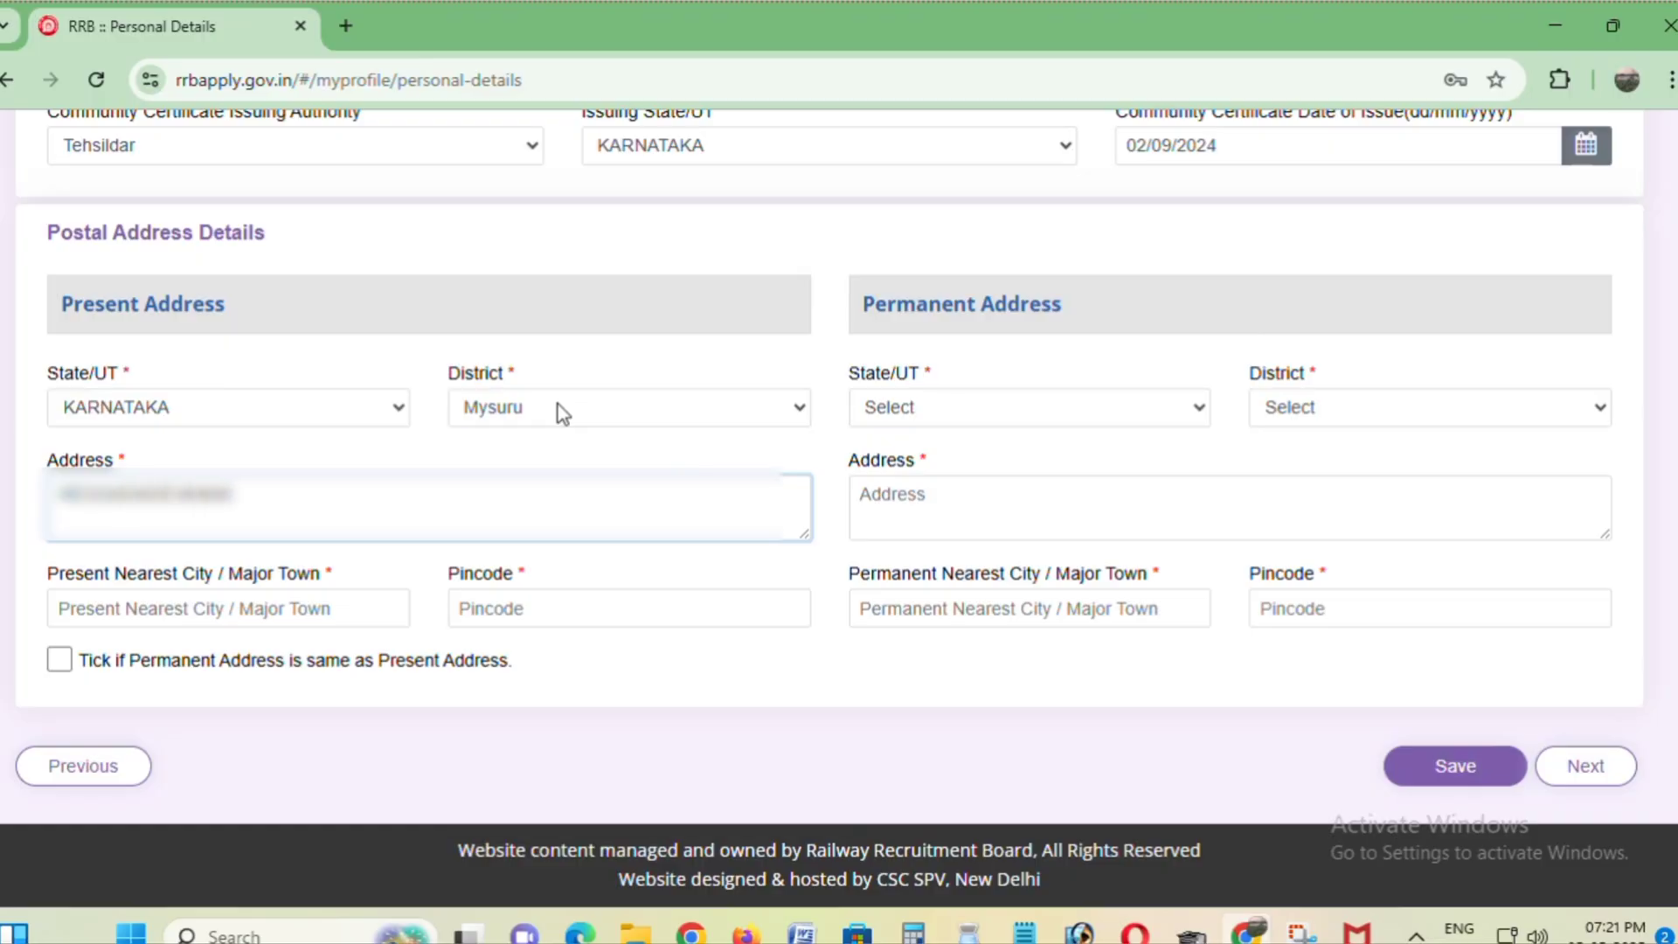
{"action": "type", "text": "..."}
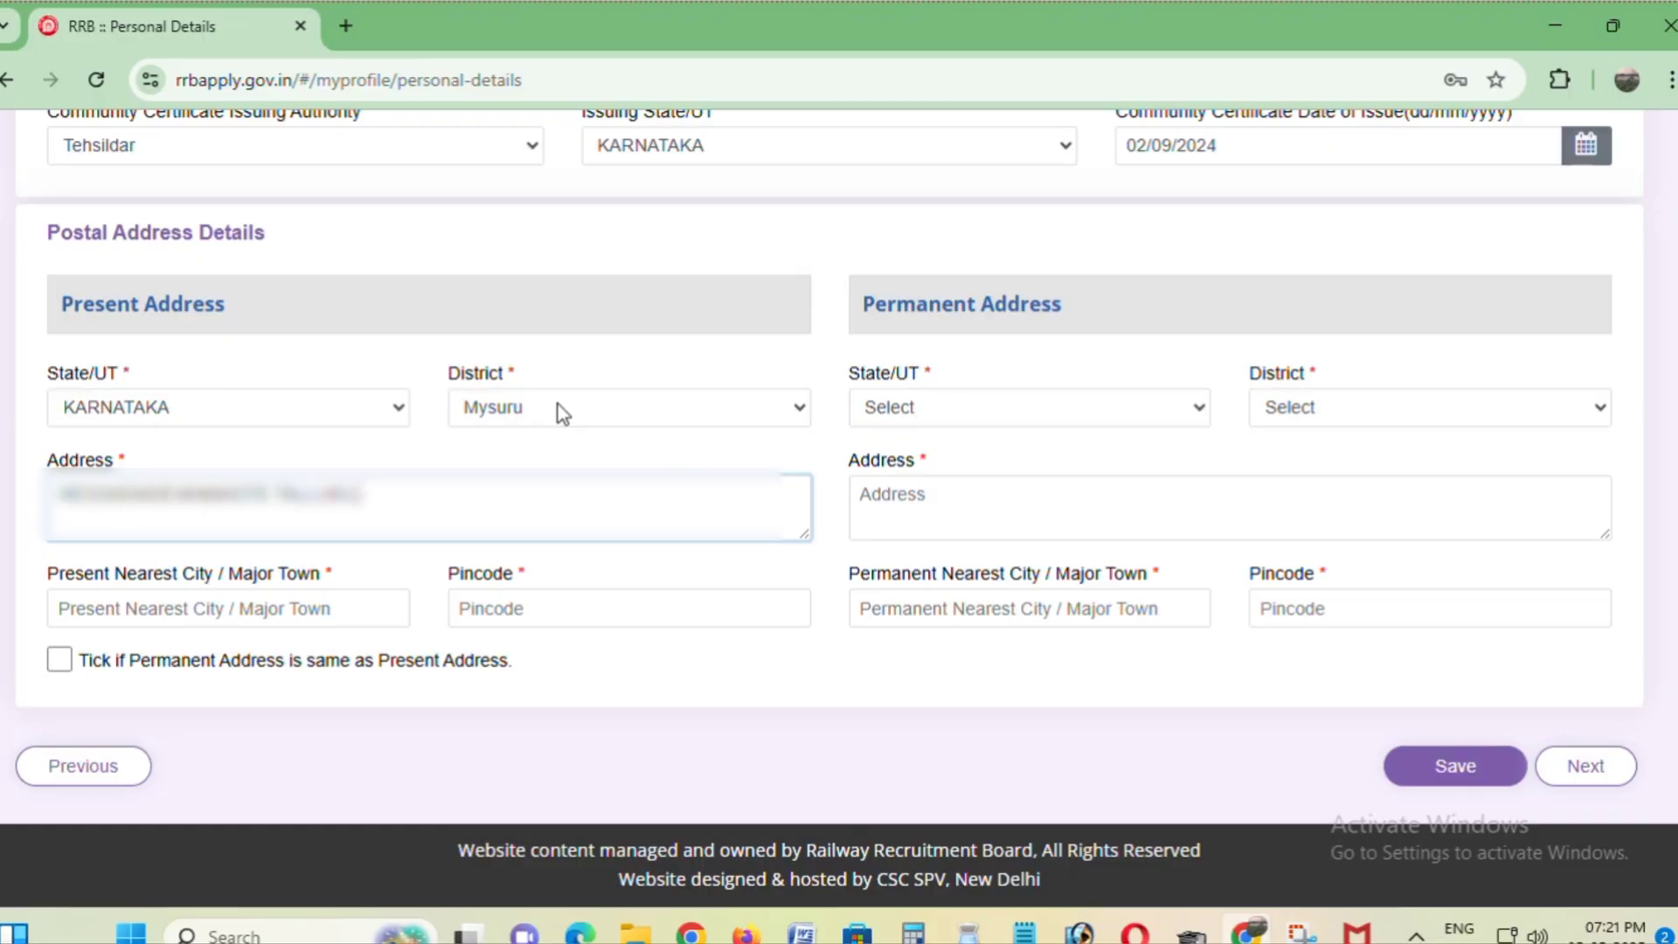
{"action": "type", "text": "..."}
{"action": "key", "text": "Tab"}
{"action": "type", "text": "MYSORE"}
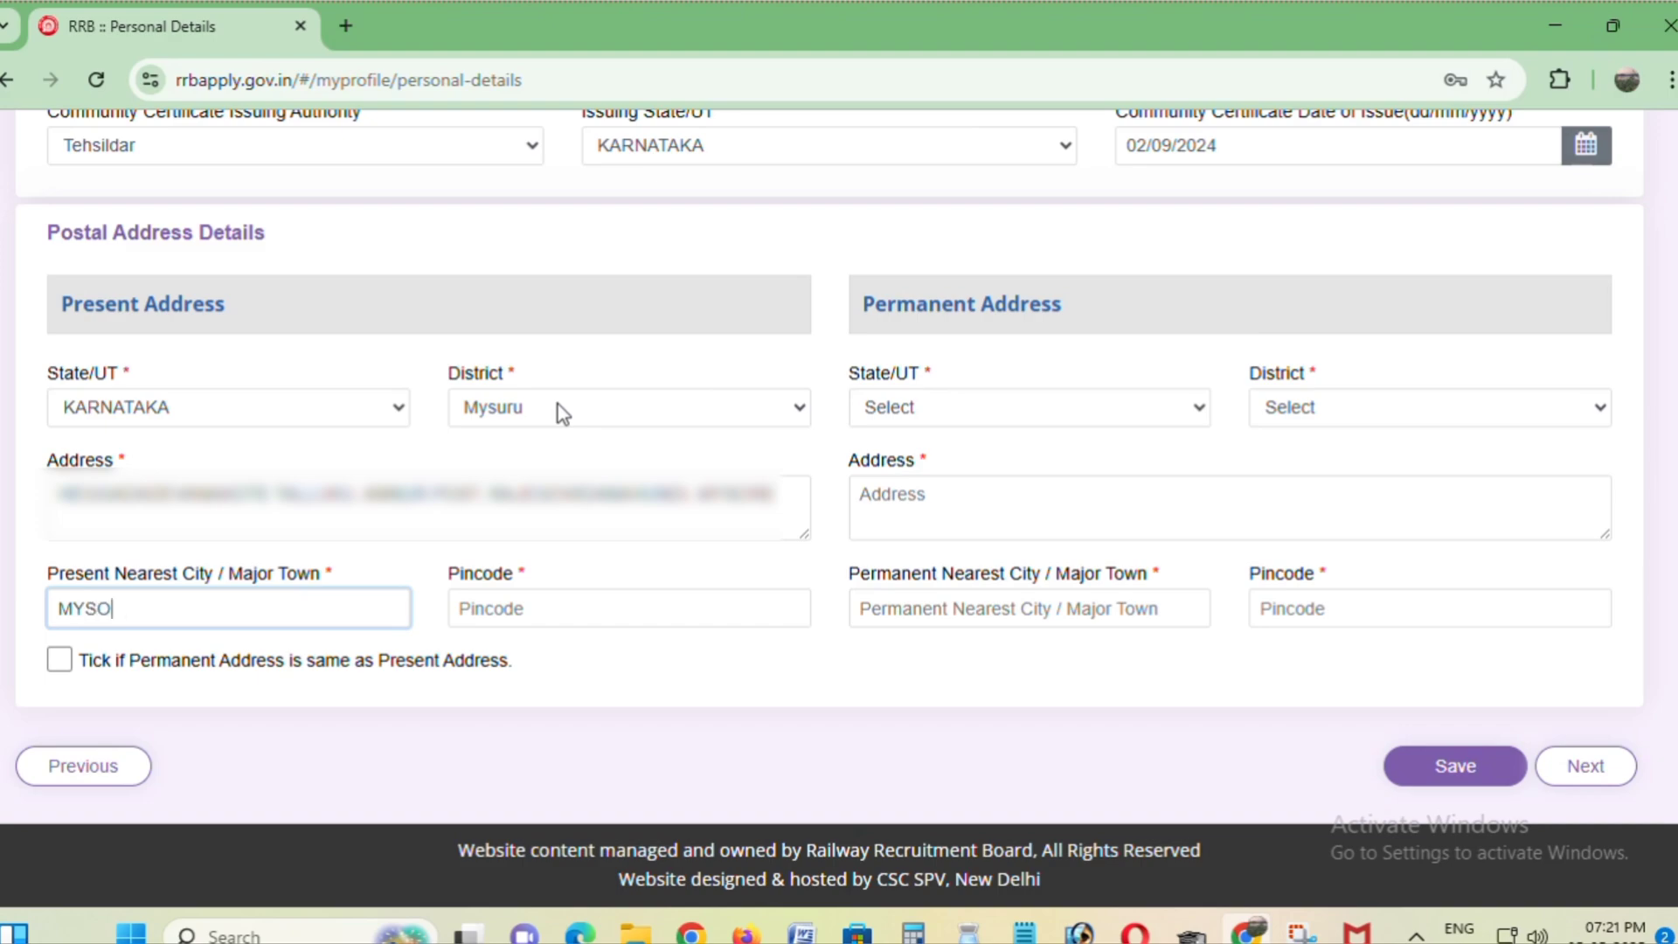
{"action": "key", "text": "Tab"}
{"action": "type", "text": "571114"}
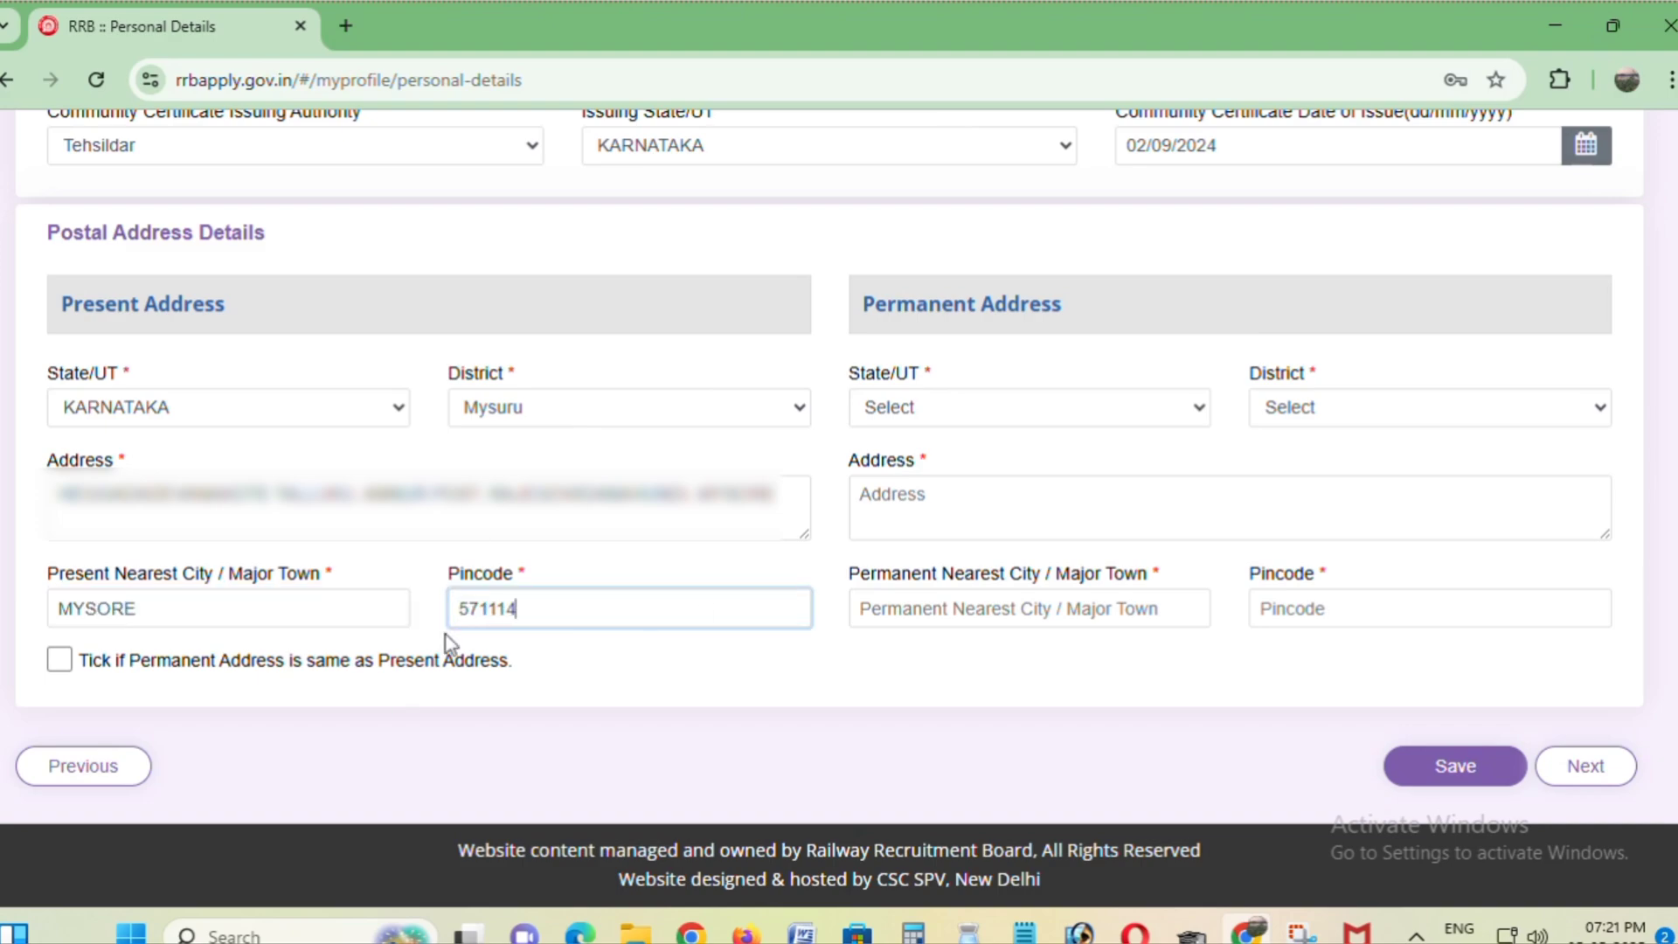
{"action": "left_click_drag", "start_coordinate": [855, 304], "coordinate": [1112, 330]}
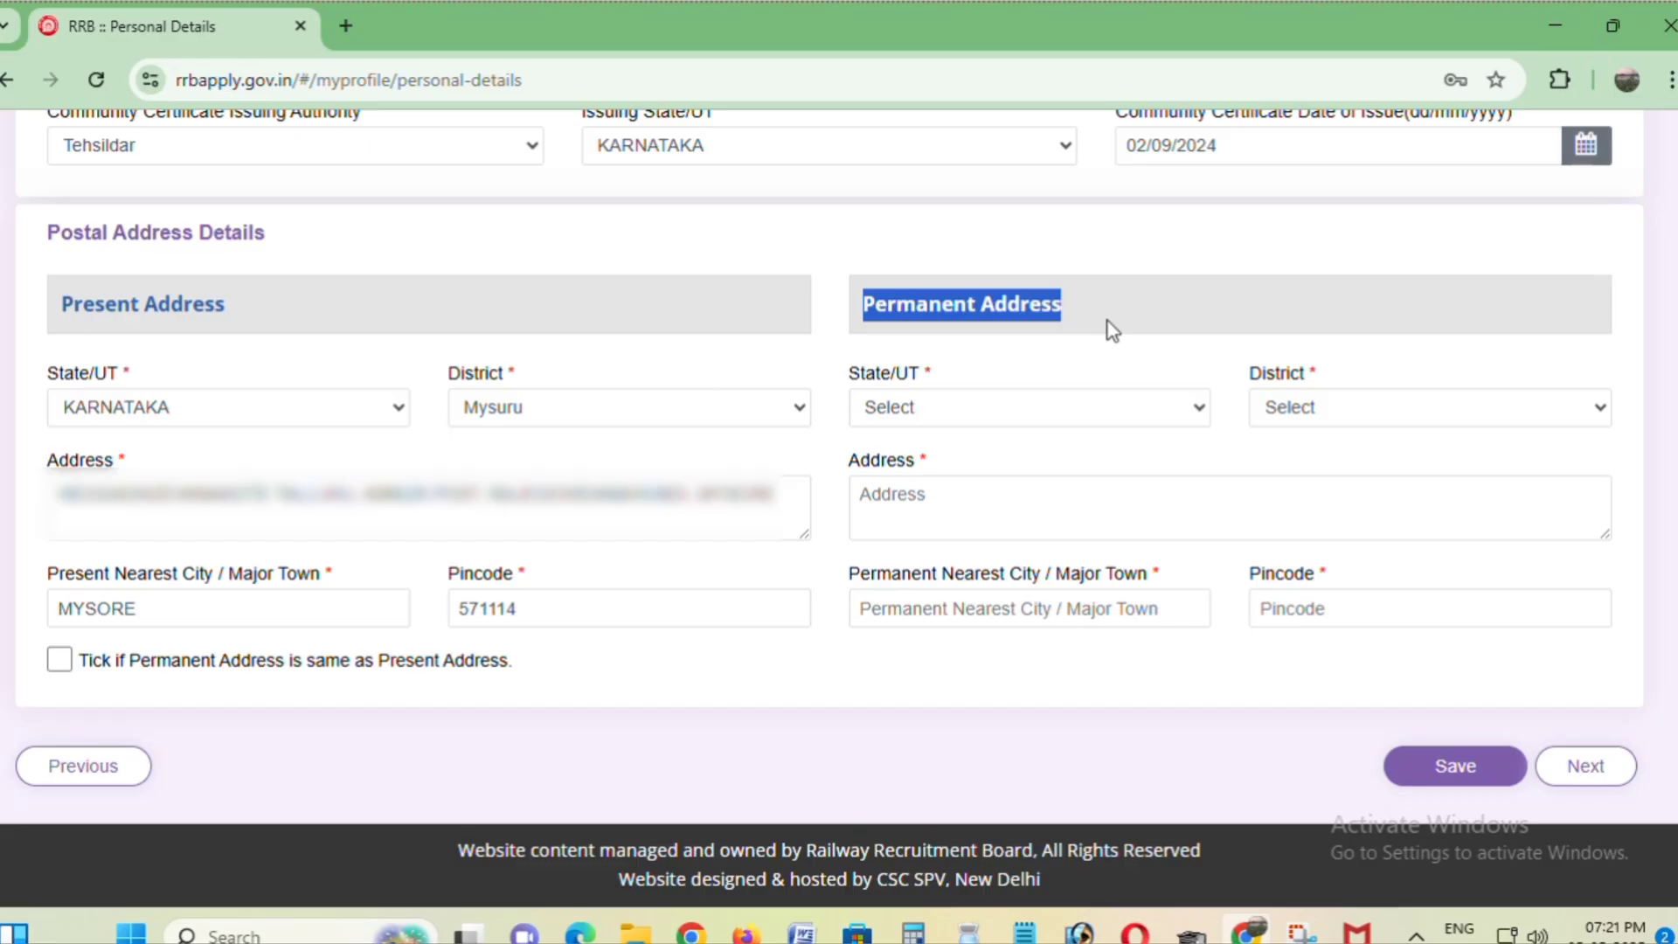
Step: Copy the present address as permanent, save Personal Details, and continue to Other Details
{"action": "left_click", "coordinate": [58, 660]}
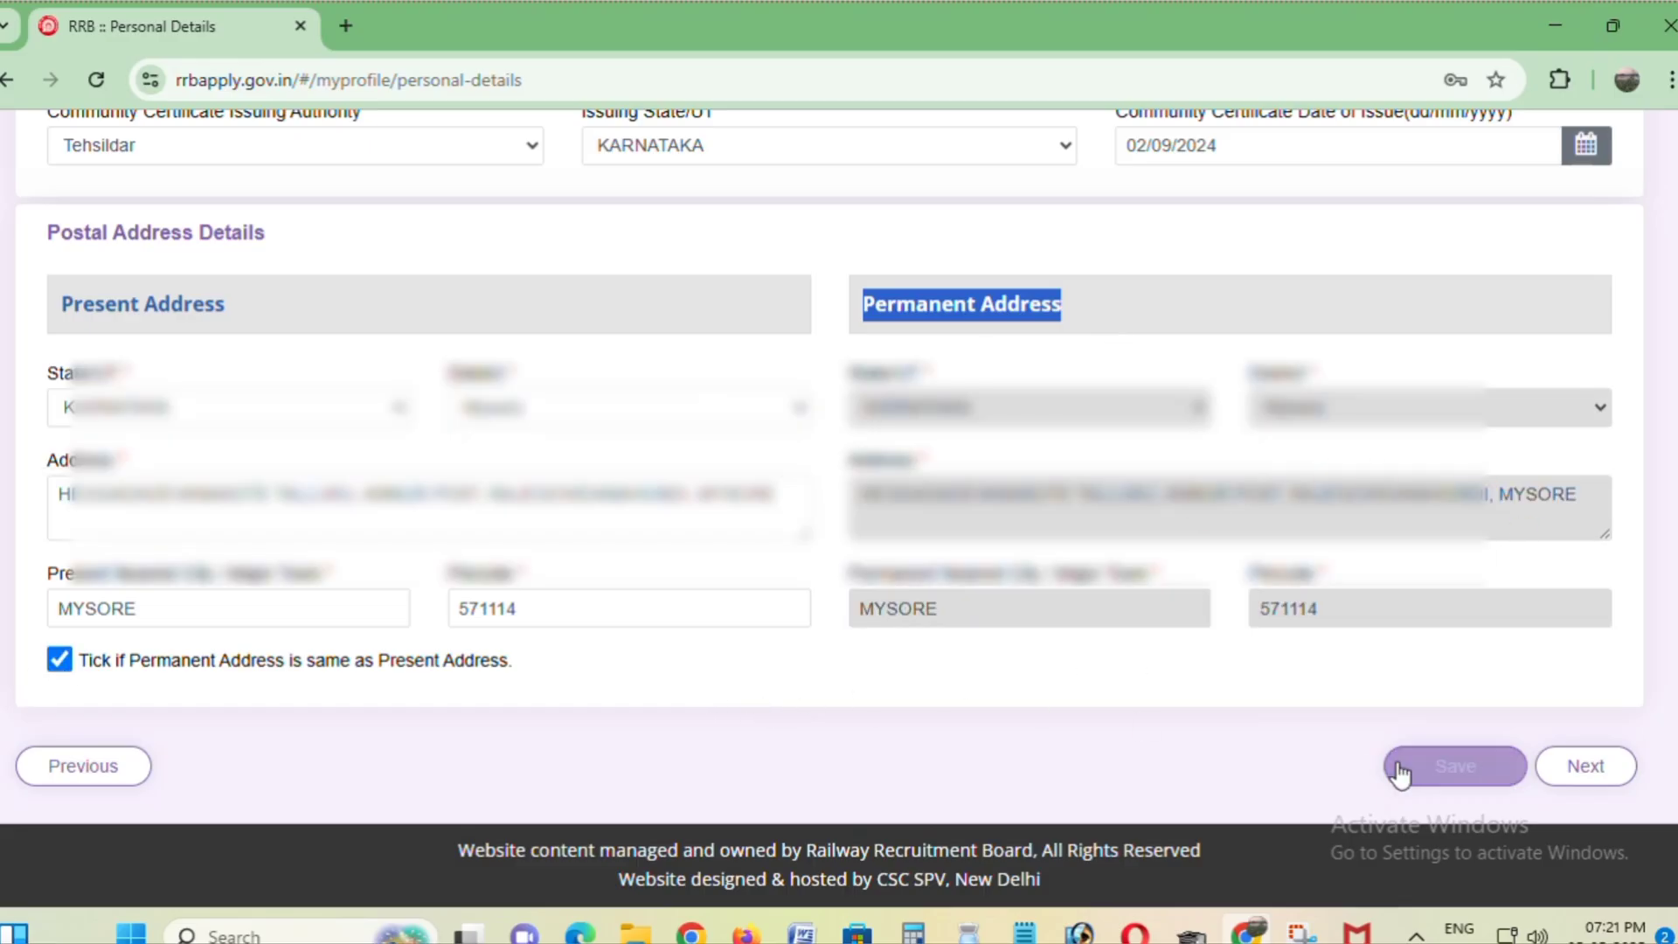
{"action": "left_click", "coordinate": [1452, 768]}
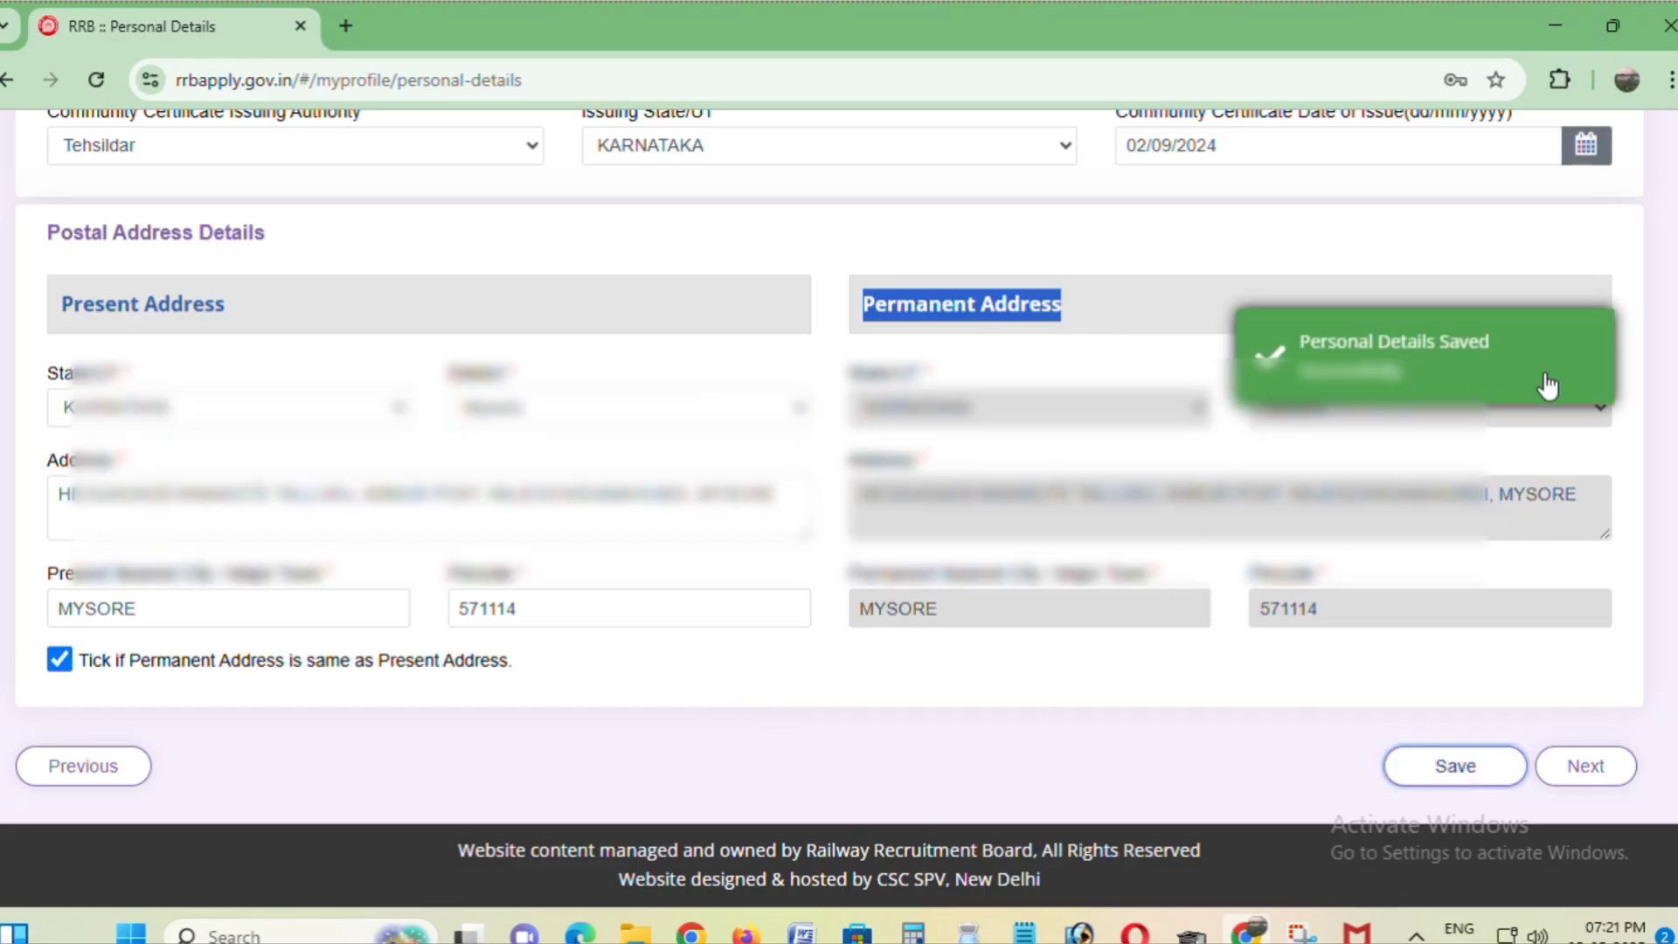
{"action": "left_click", "coordinate": [1585, 765]}
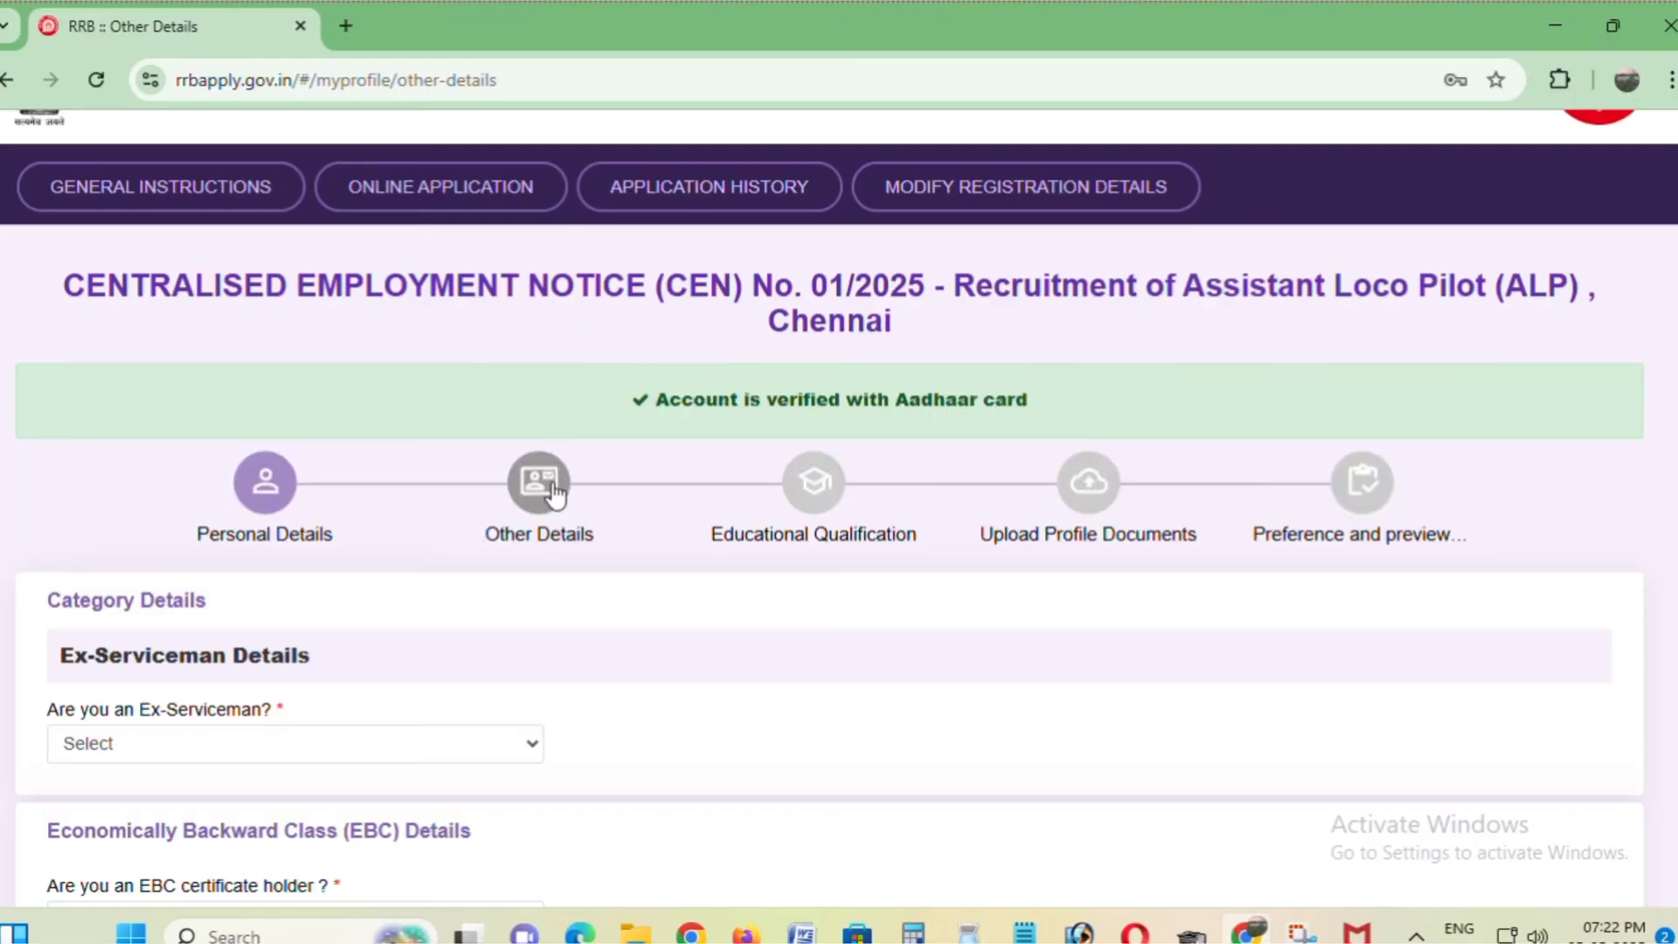
Step: Answer No to the Ex-Serviceman question
{"action": "scroll", "coordinate": [556, 495], "scroll_direction": "down", "scroll_amount": 2}
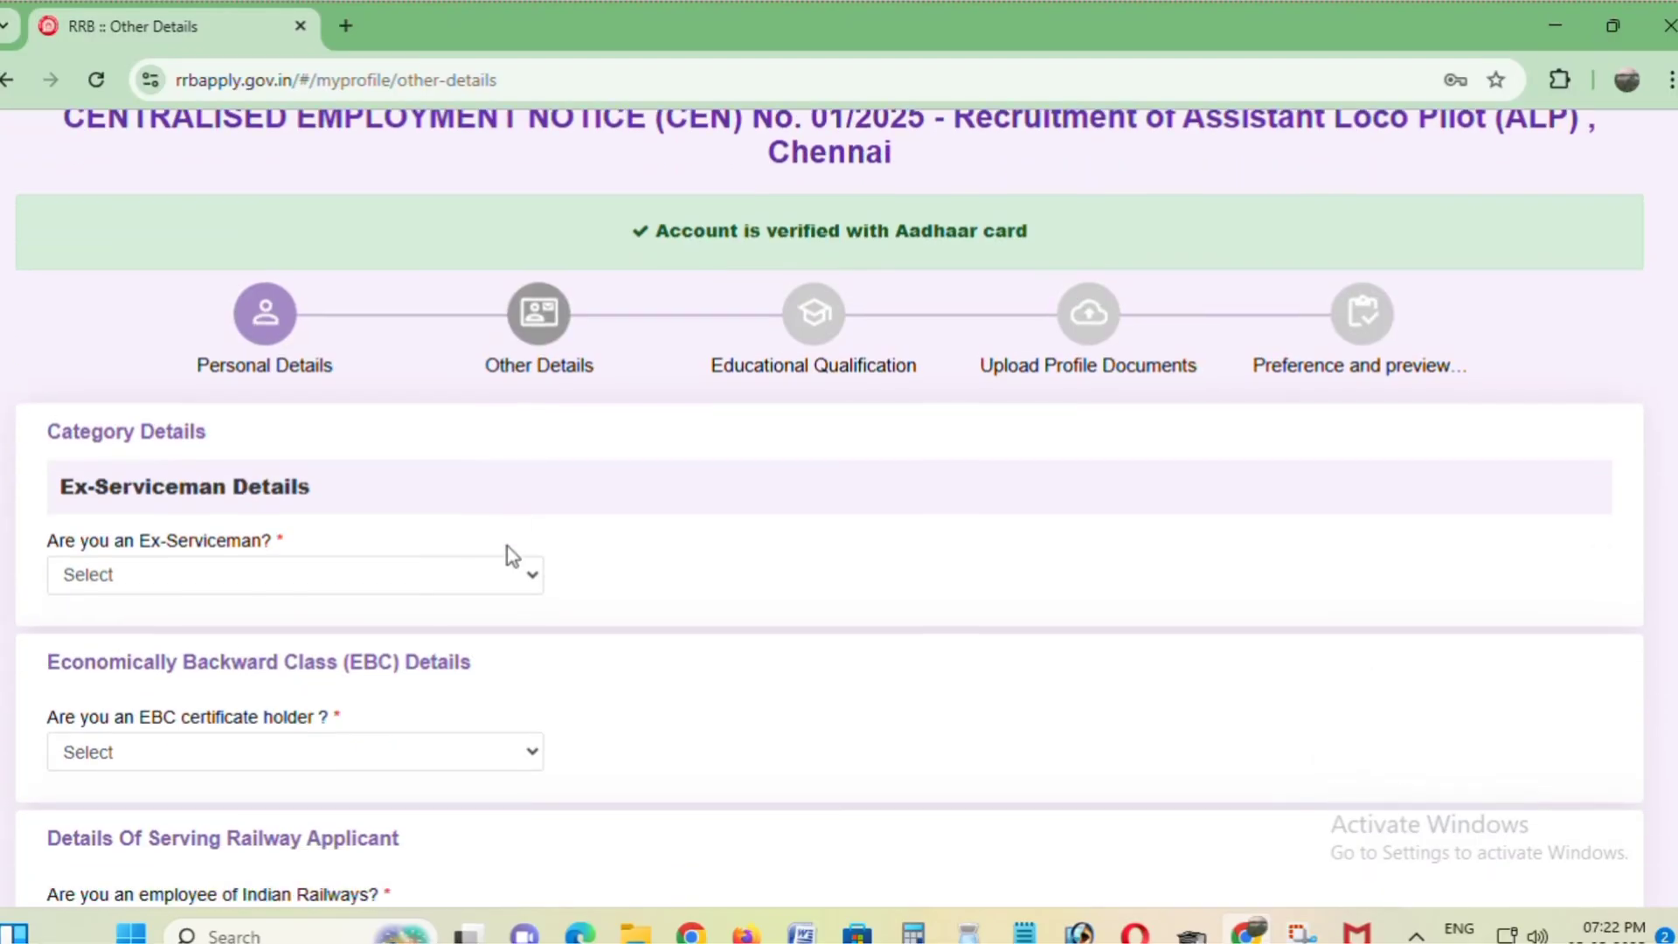
{"action": "left_click_drag", "start_coordinate": [48, 431], "coordinate": [315, 439]}
{"action": "middle_click", "coordinate": [453, 447]}
{"action": "scroll", "coordinate": [285, 475], "scroll_direction": "down", "scroll_amount": 1}
{"action": "left_click", "coordinate": [135, 503]}
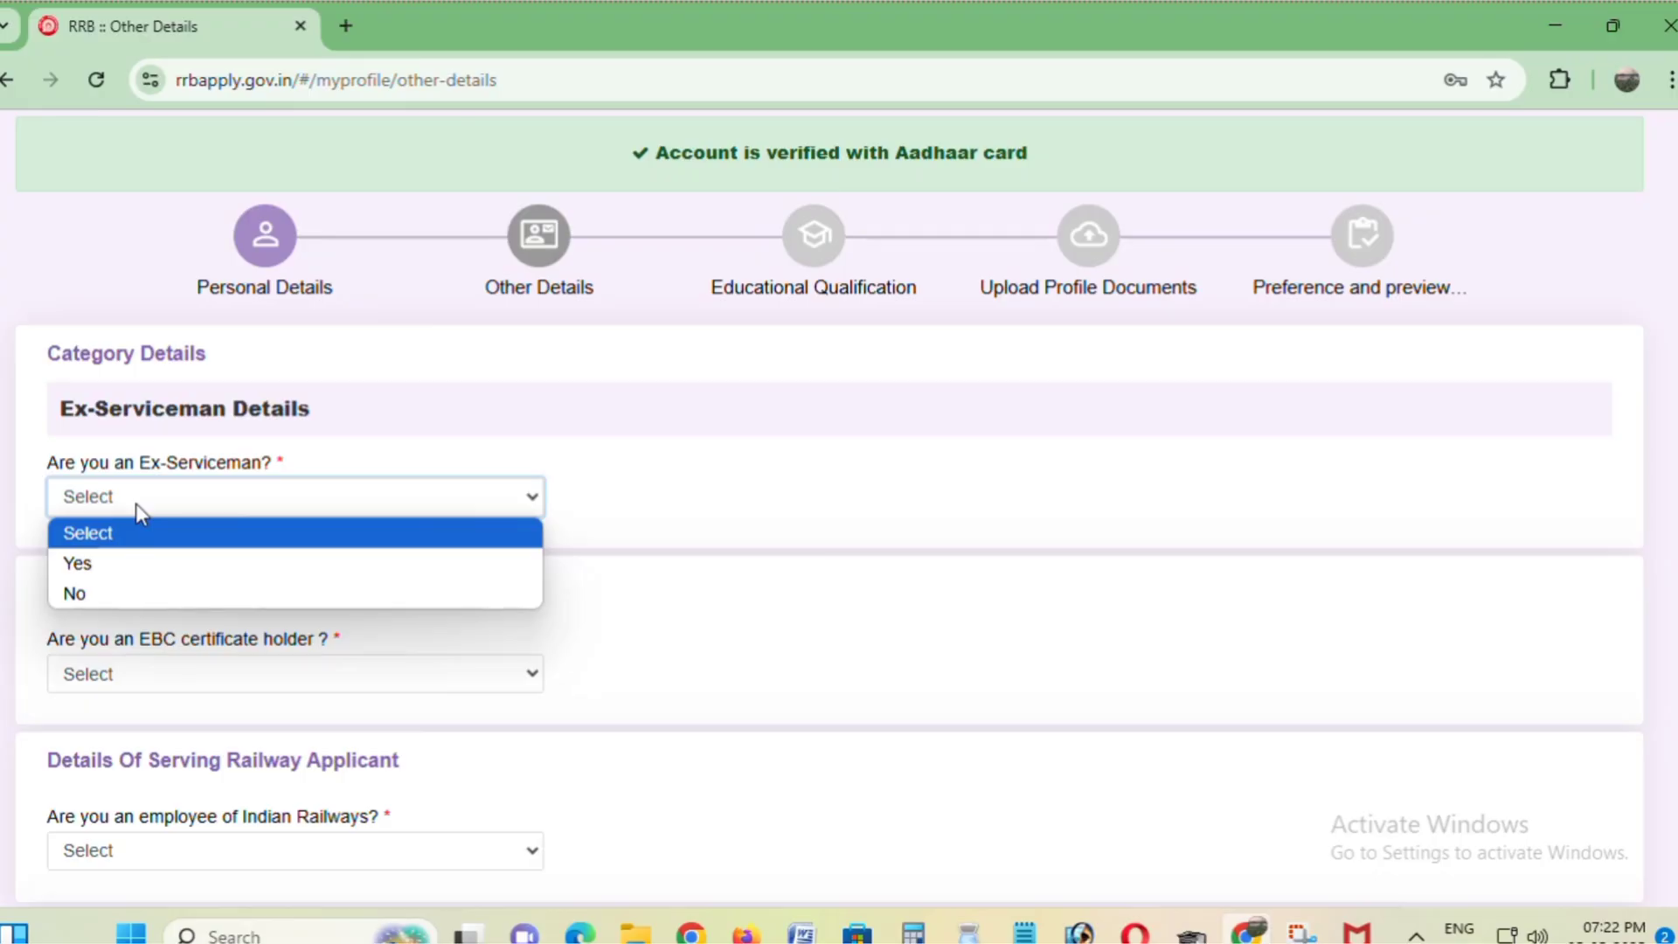
{"action": "left_click", "coordinate": [659, 475]}
{"action": "scroll", "coordinate": [659, 475], "scroll_direction": "down", "scroll_amount": 2}
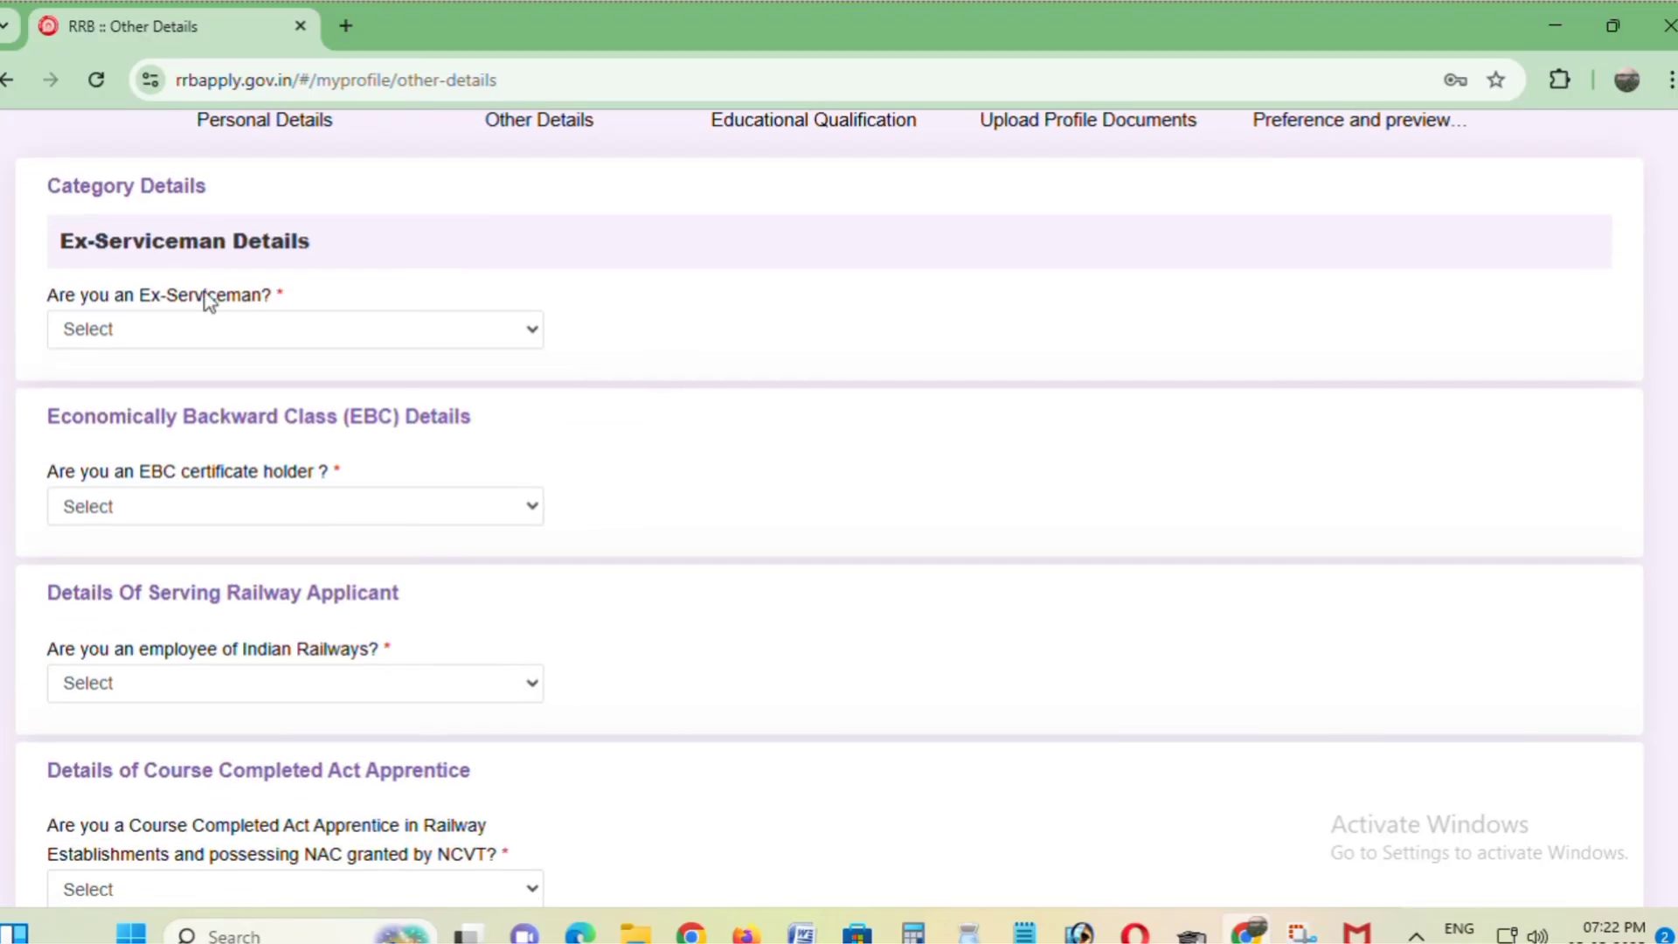
{"action": "left_click", "coordinate": [197, 329]}
{"action": "left_click", "coordinate": [109, 425]}
{"action": "scroll", "coordinate": [578, 410], "scroll_direction": "down", "scroll_amount": 3}
{"action": "scroll", "coordinate": [479, 385], "scroll_direction": "up", "scroll_amount": 1}
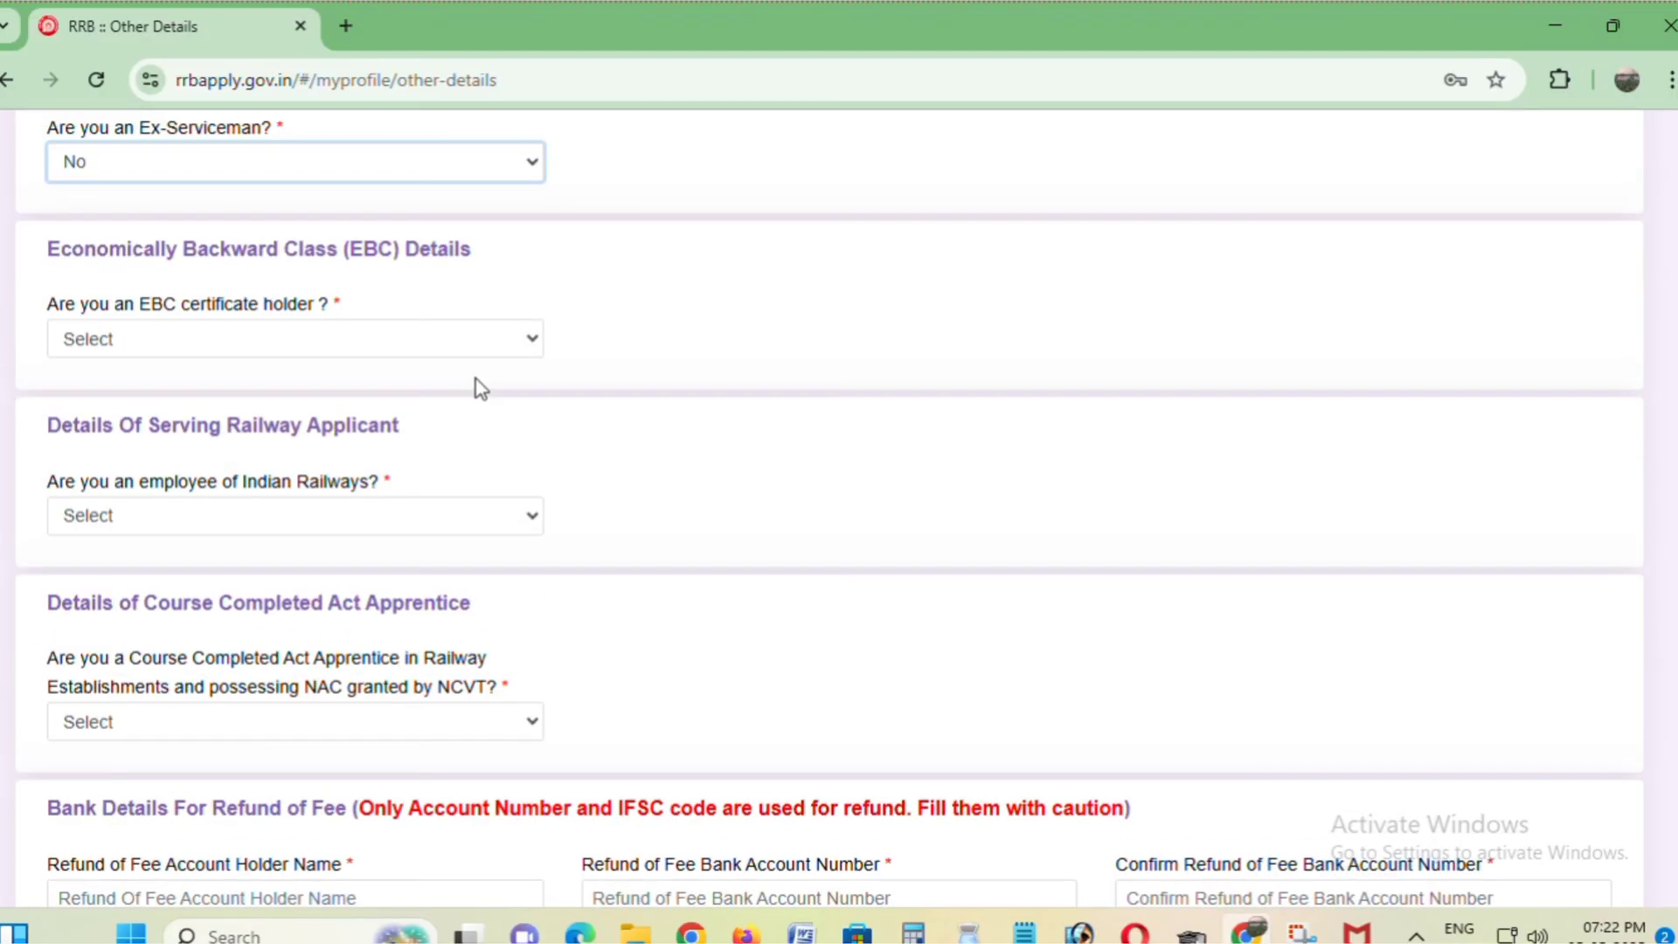
Step: Try answering Yes to EBC certificate holder and fee concession, accepting the EBC notice
{"action": "left_click", "coordinate": [166, 348]}
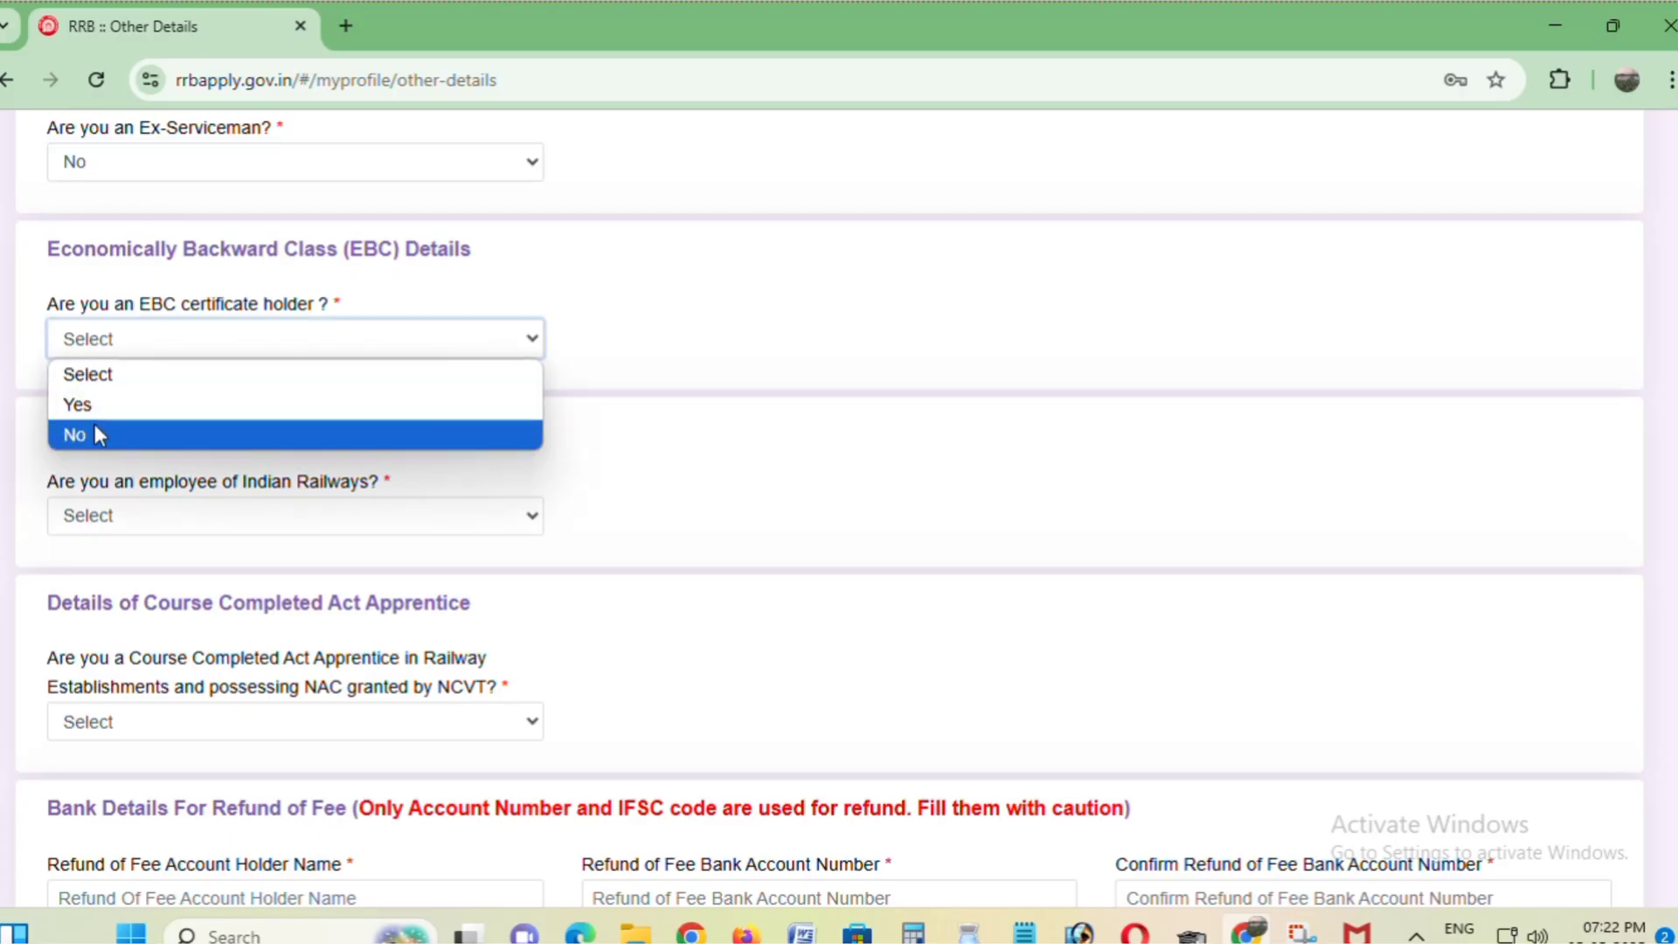
{"action": "left_click", "coordinate": [78, 404]}
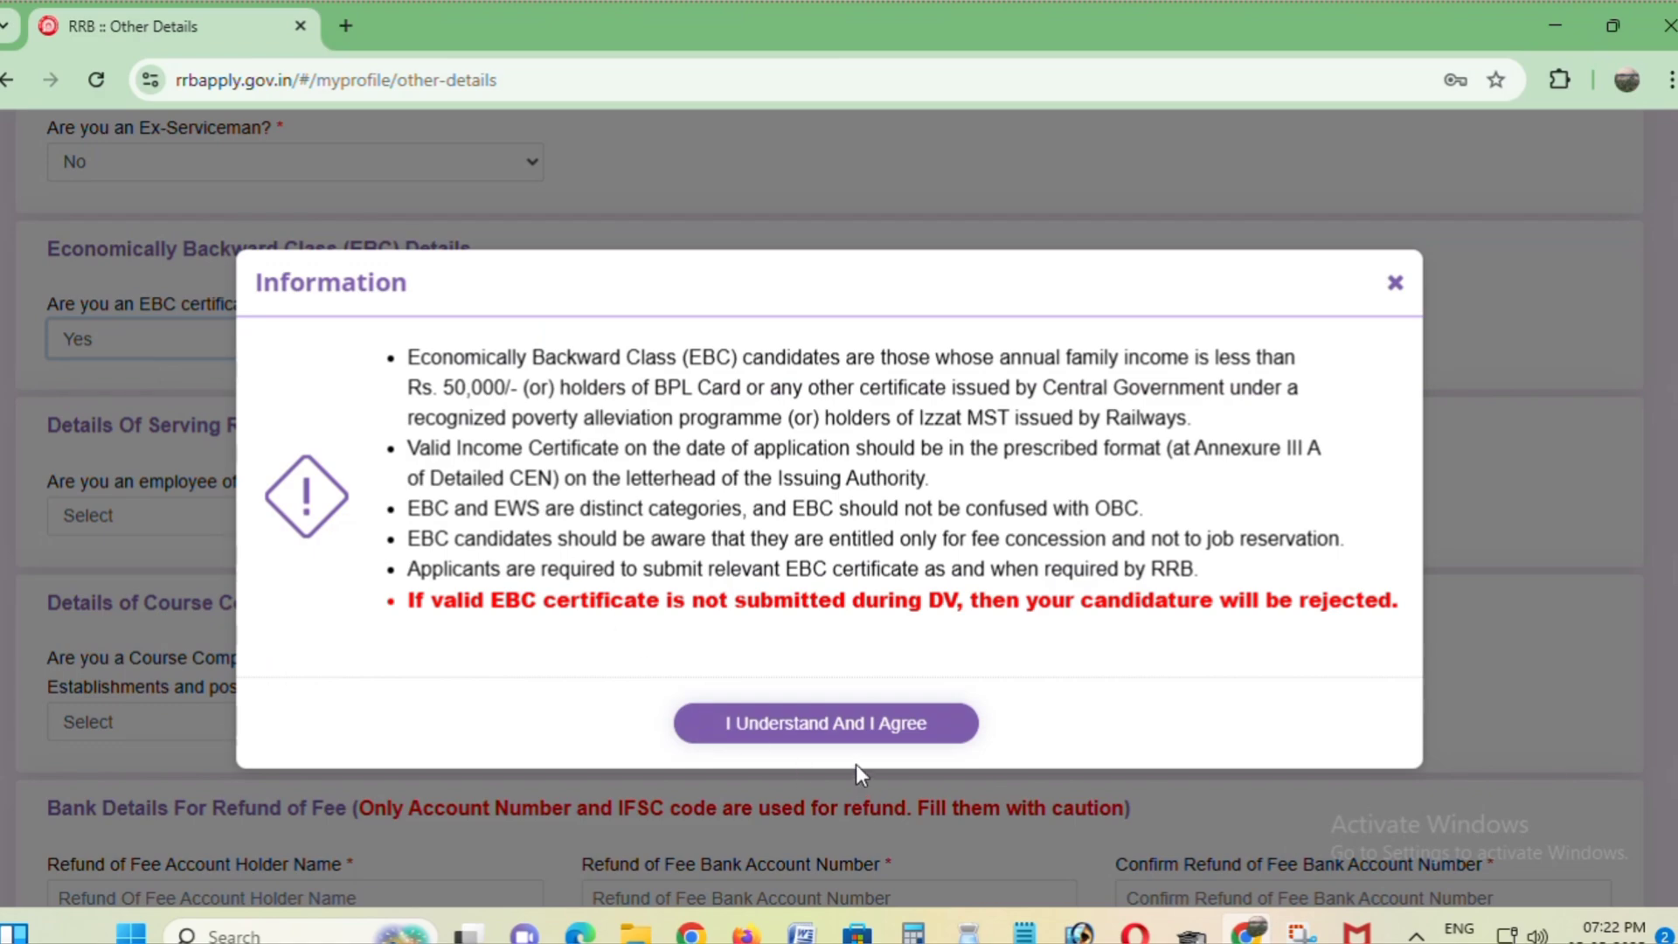
{"action": "left_click", "coordinate": [867, 741]}
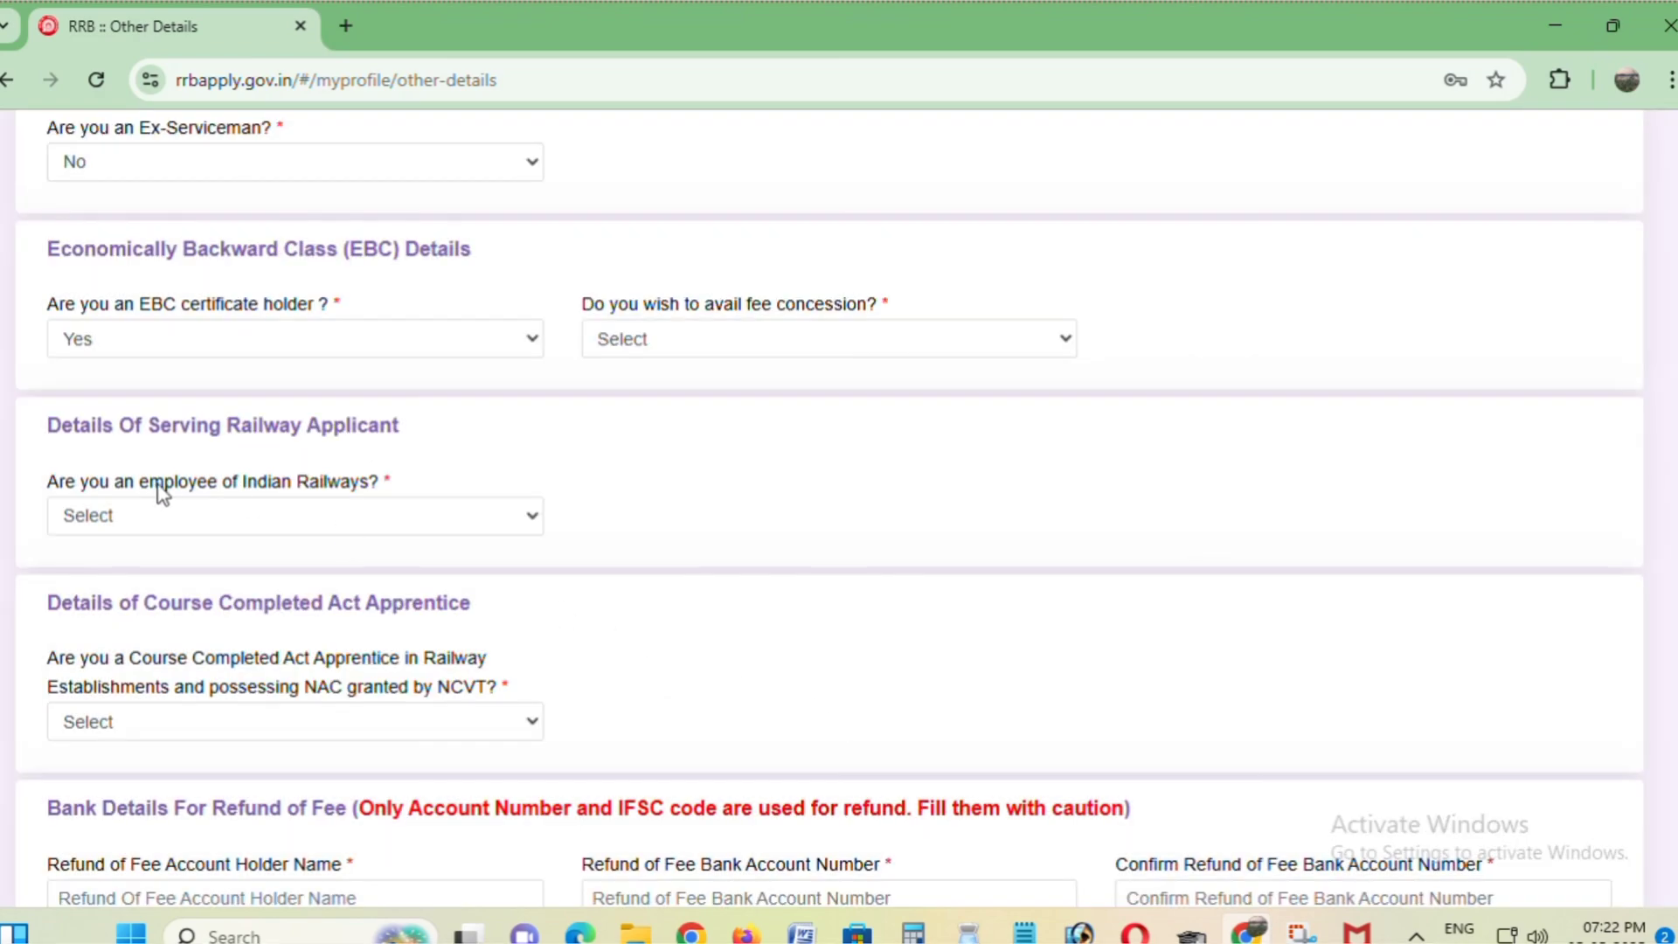
{"action": "left_click", "coordinate": [727, 349]}
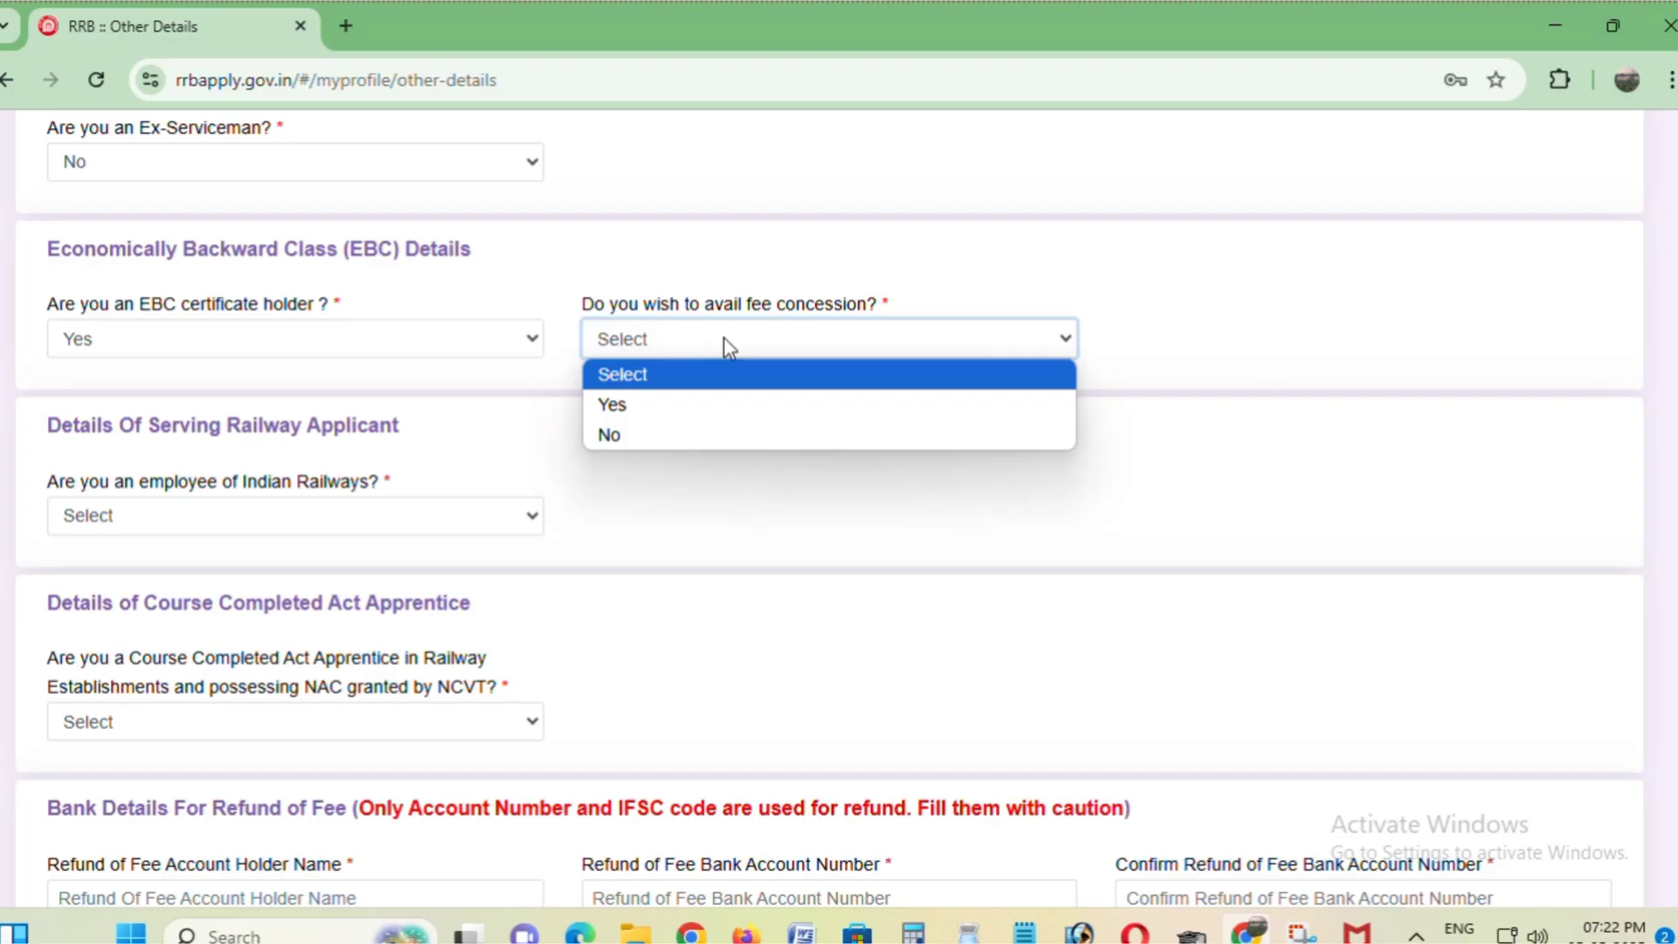
{"action": "left_click", "coordinate": [671, 404]}
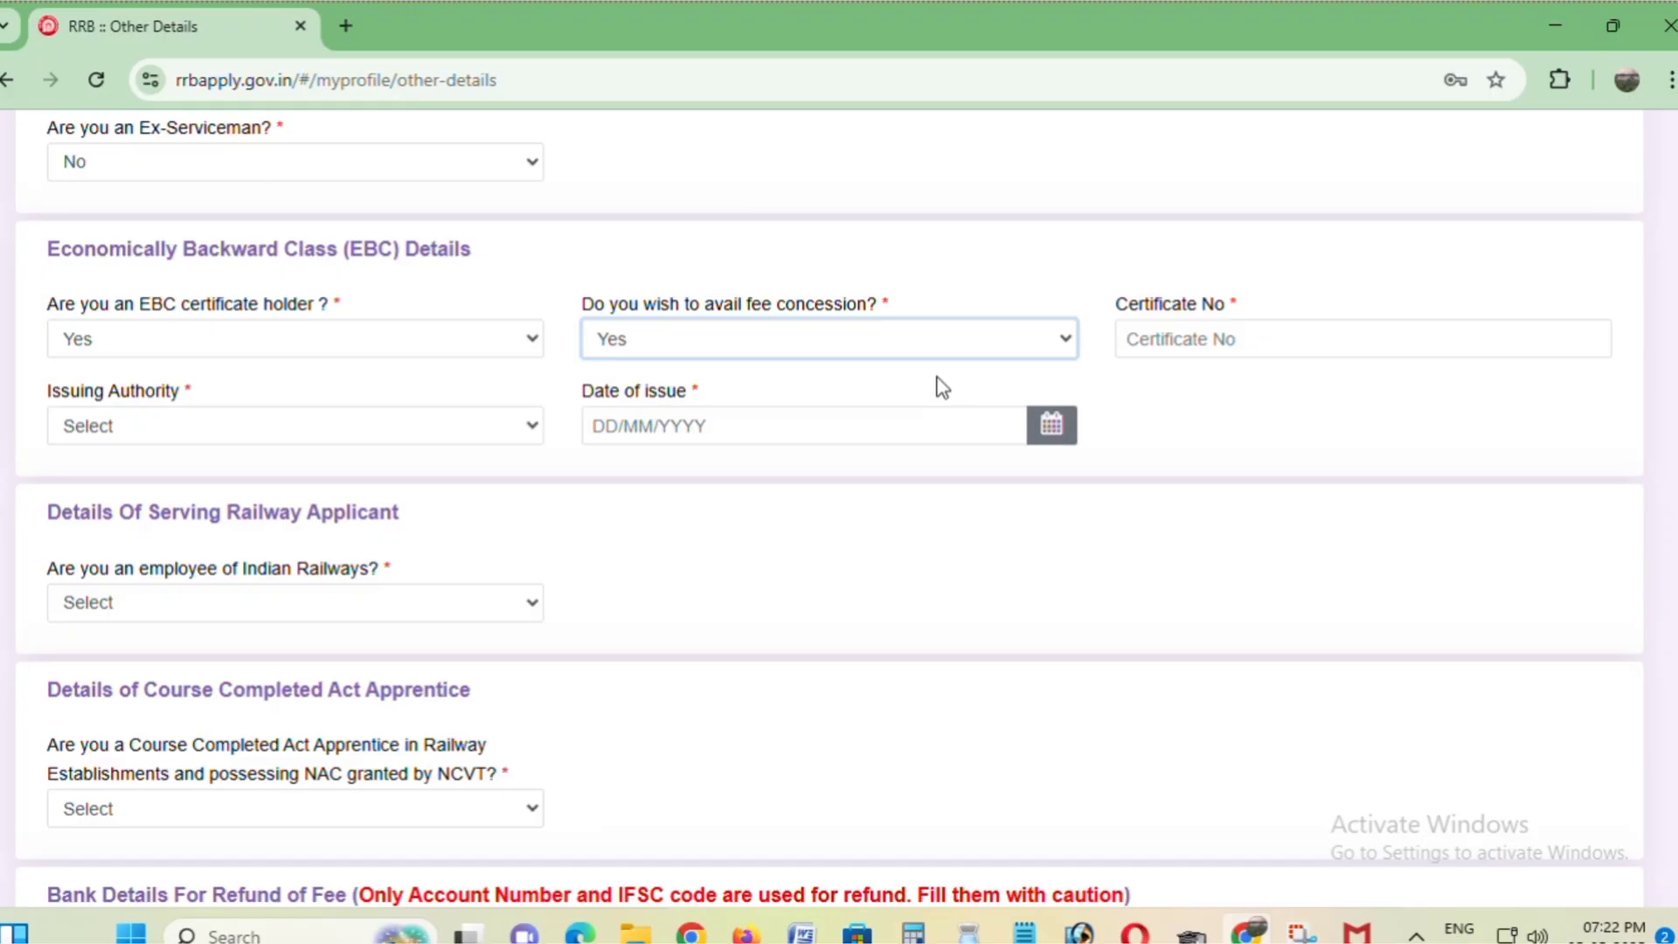
{"action": "left_click", "coordinate": [175, 350]}
Step: Change the EBC answer to No and answer No to being a railway employee
{"action": "left_click", "coordinate": [136, 443]}
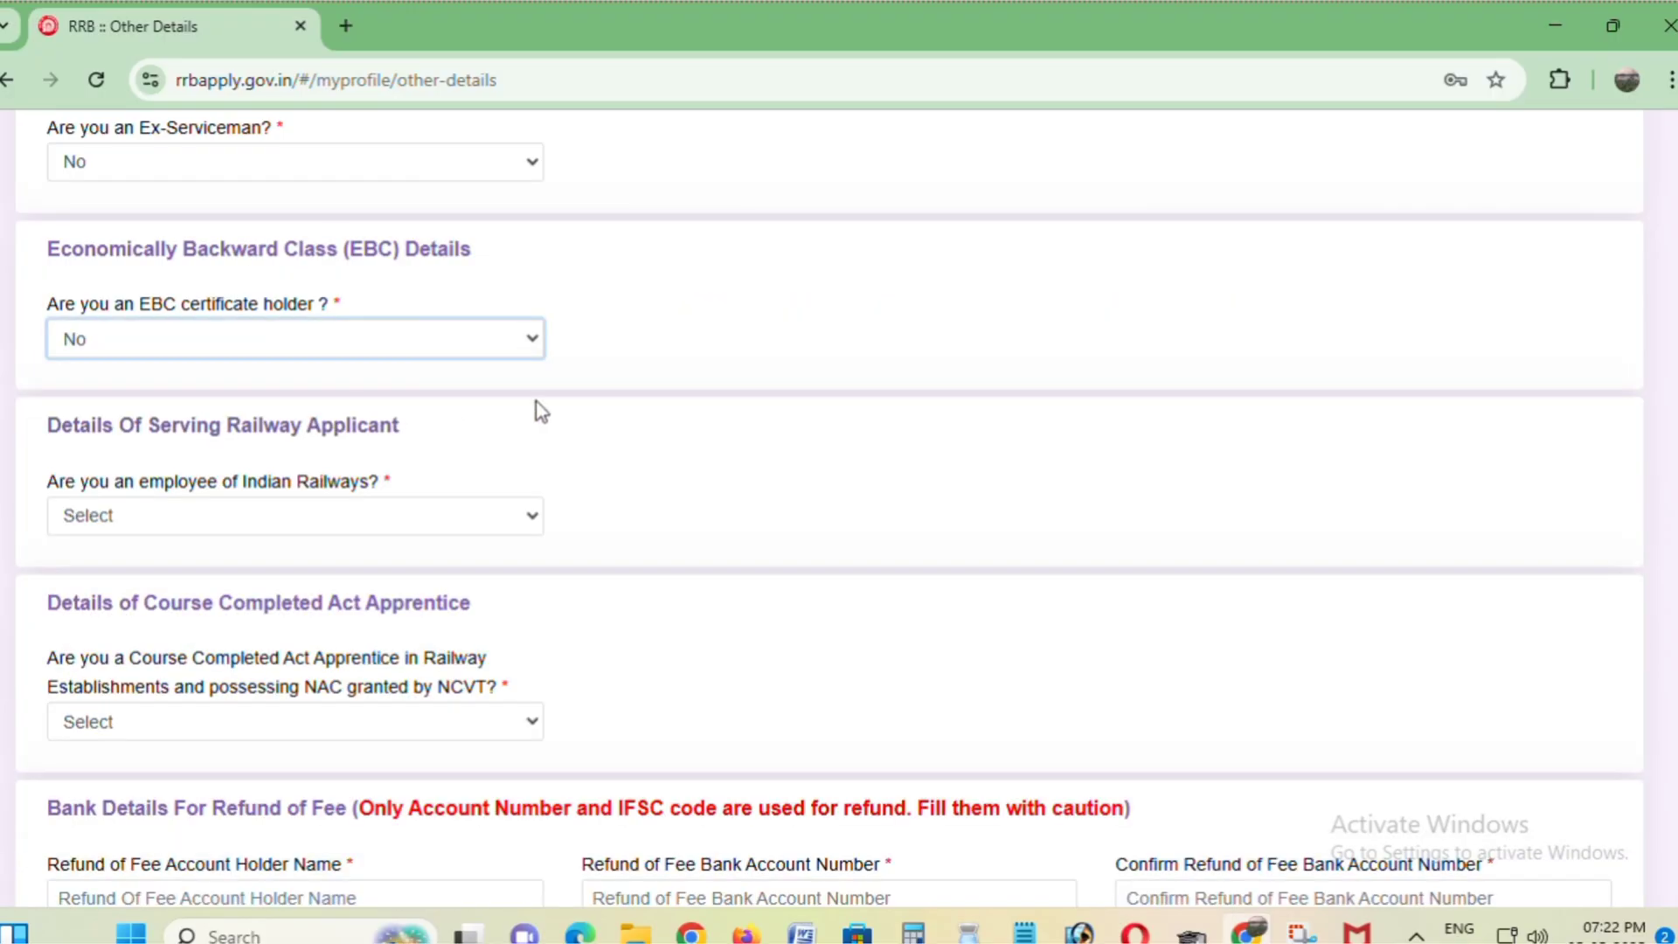
{"action": "scroll", "coordinate": [568, 404], "scroll_direction": "down", "scroll_amount": 1}
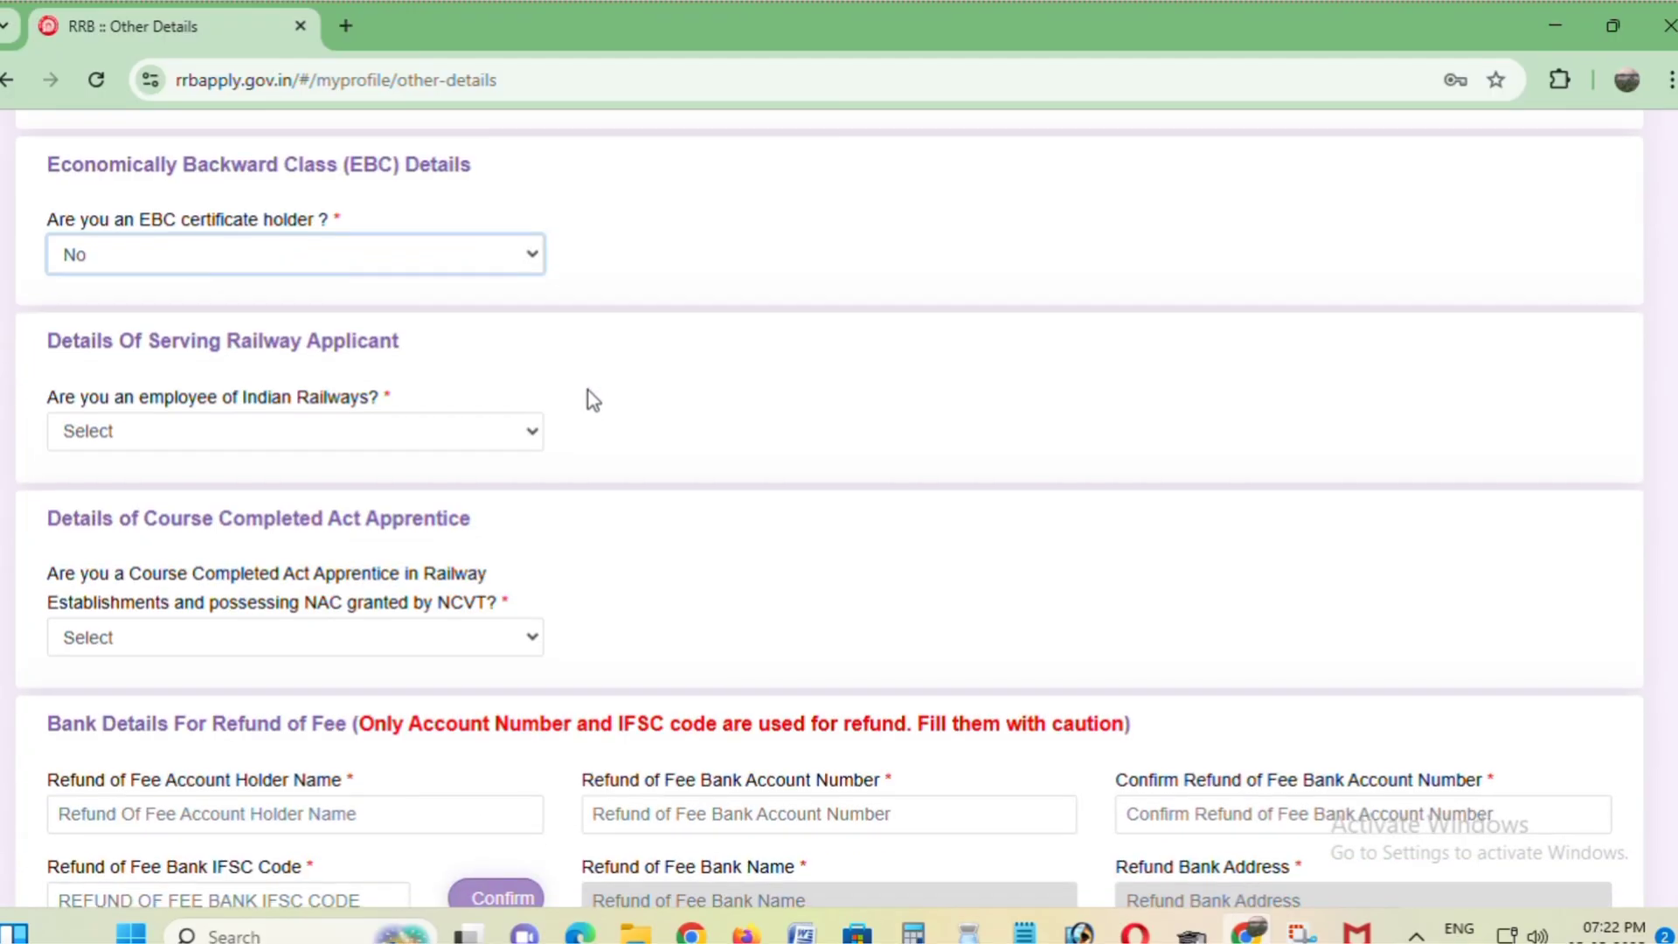
{"action": "scroll", "coordinate": [621, 411], "scroll_direction": "down", "scroll_amount": 1}
{"action": "left_click", "coordinate": [305, 349]}
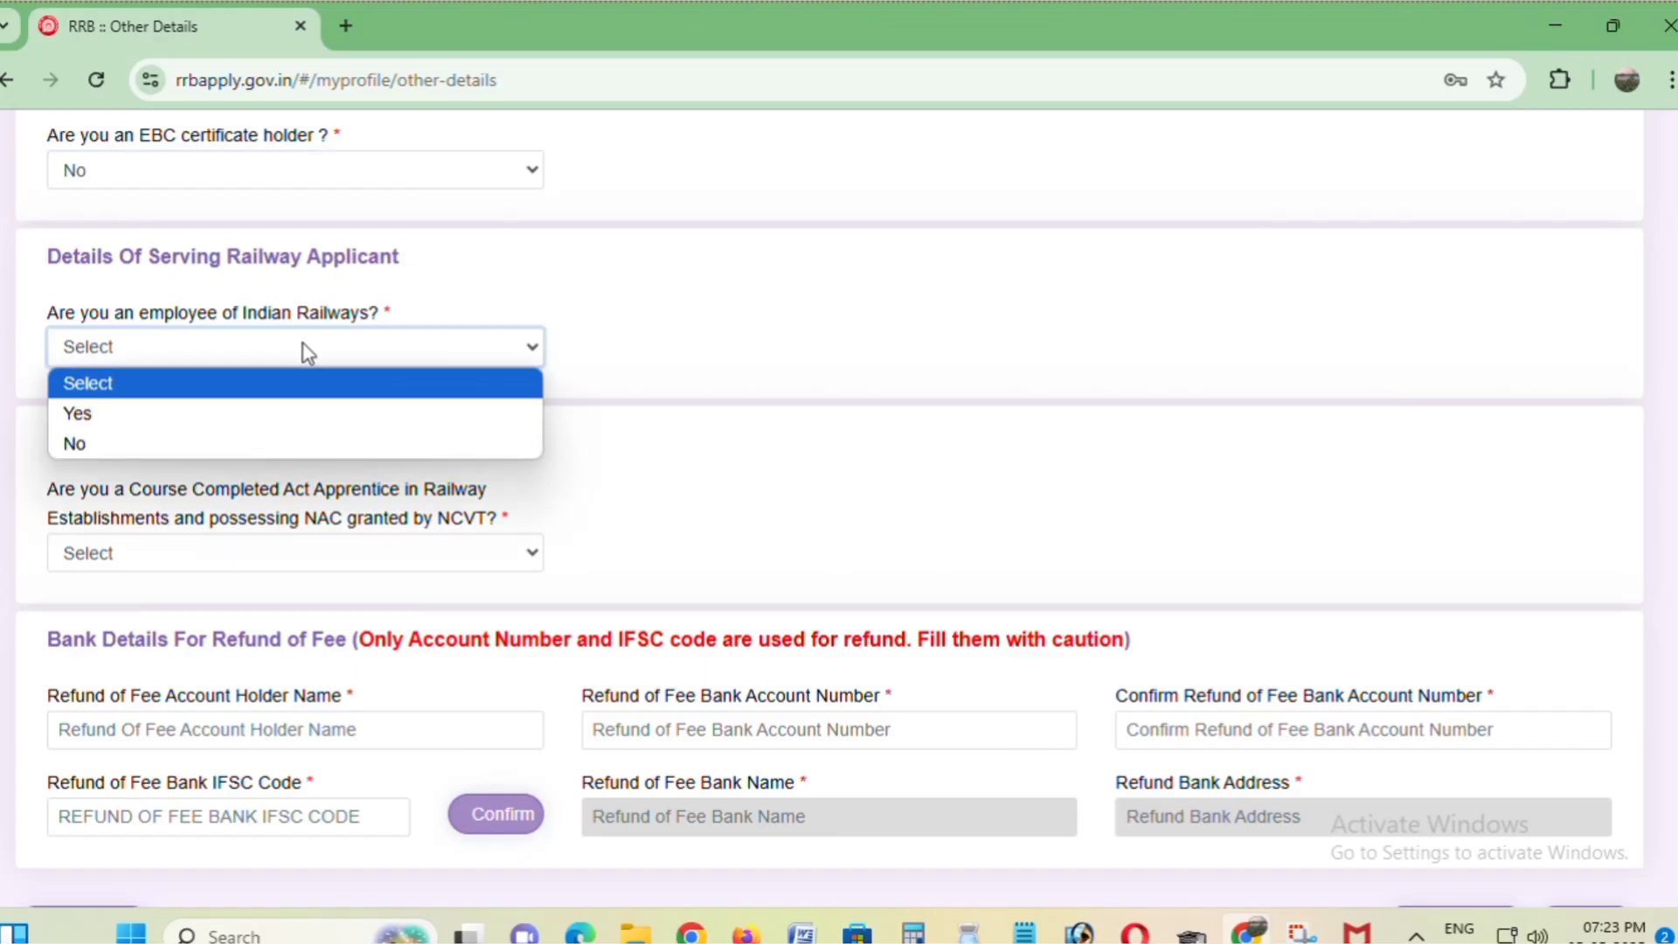
{"action": "left_click", "coordinate": [144, 444]}
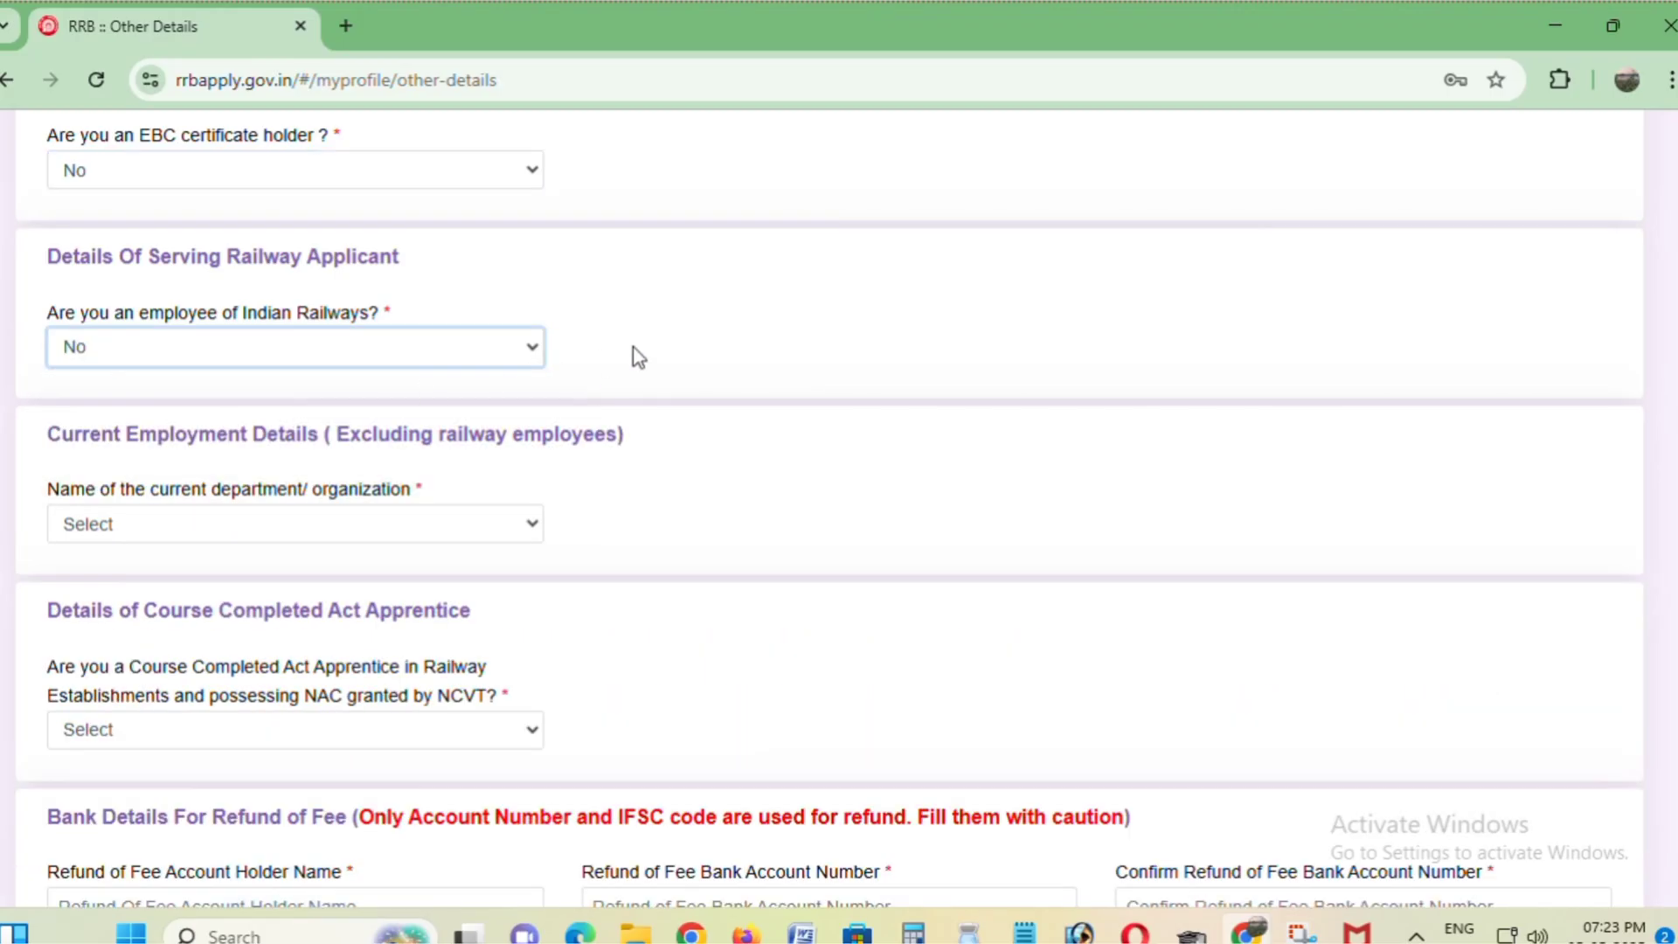
Step: Set current department/organization to Not Applicable instead of PSU
{"action": "scroll", "coordinate": [655, 357], "scroll_direction": "down", "scroll_amount": 1}
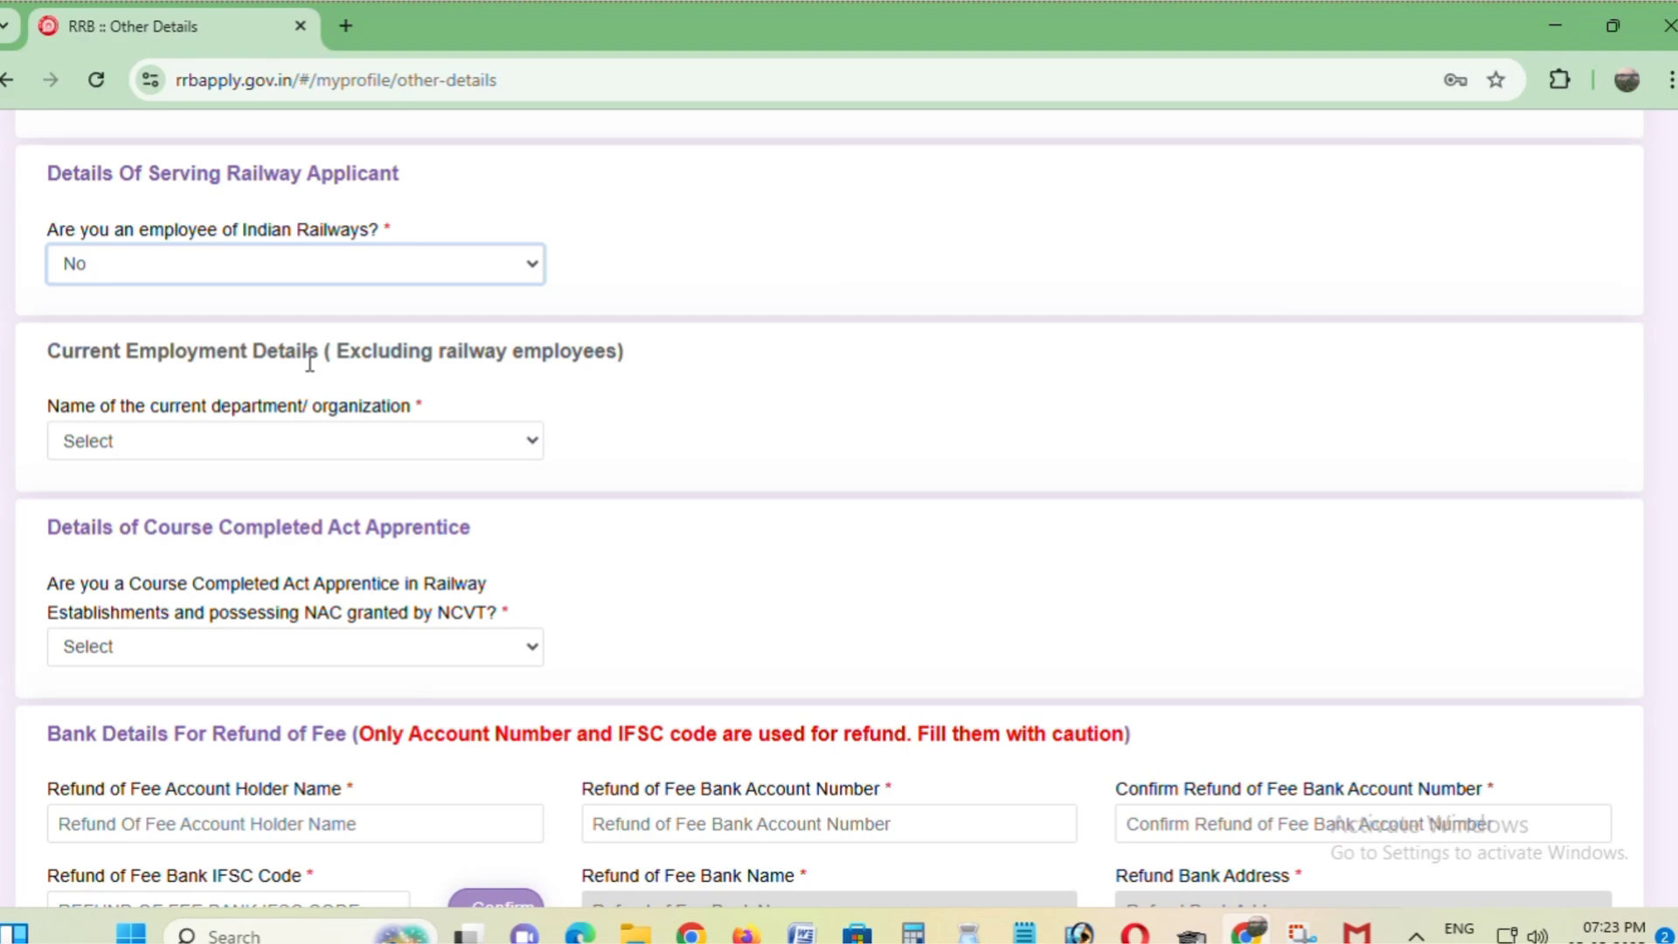
{"action": "left_click", "coordinate": [237, 440]}
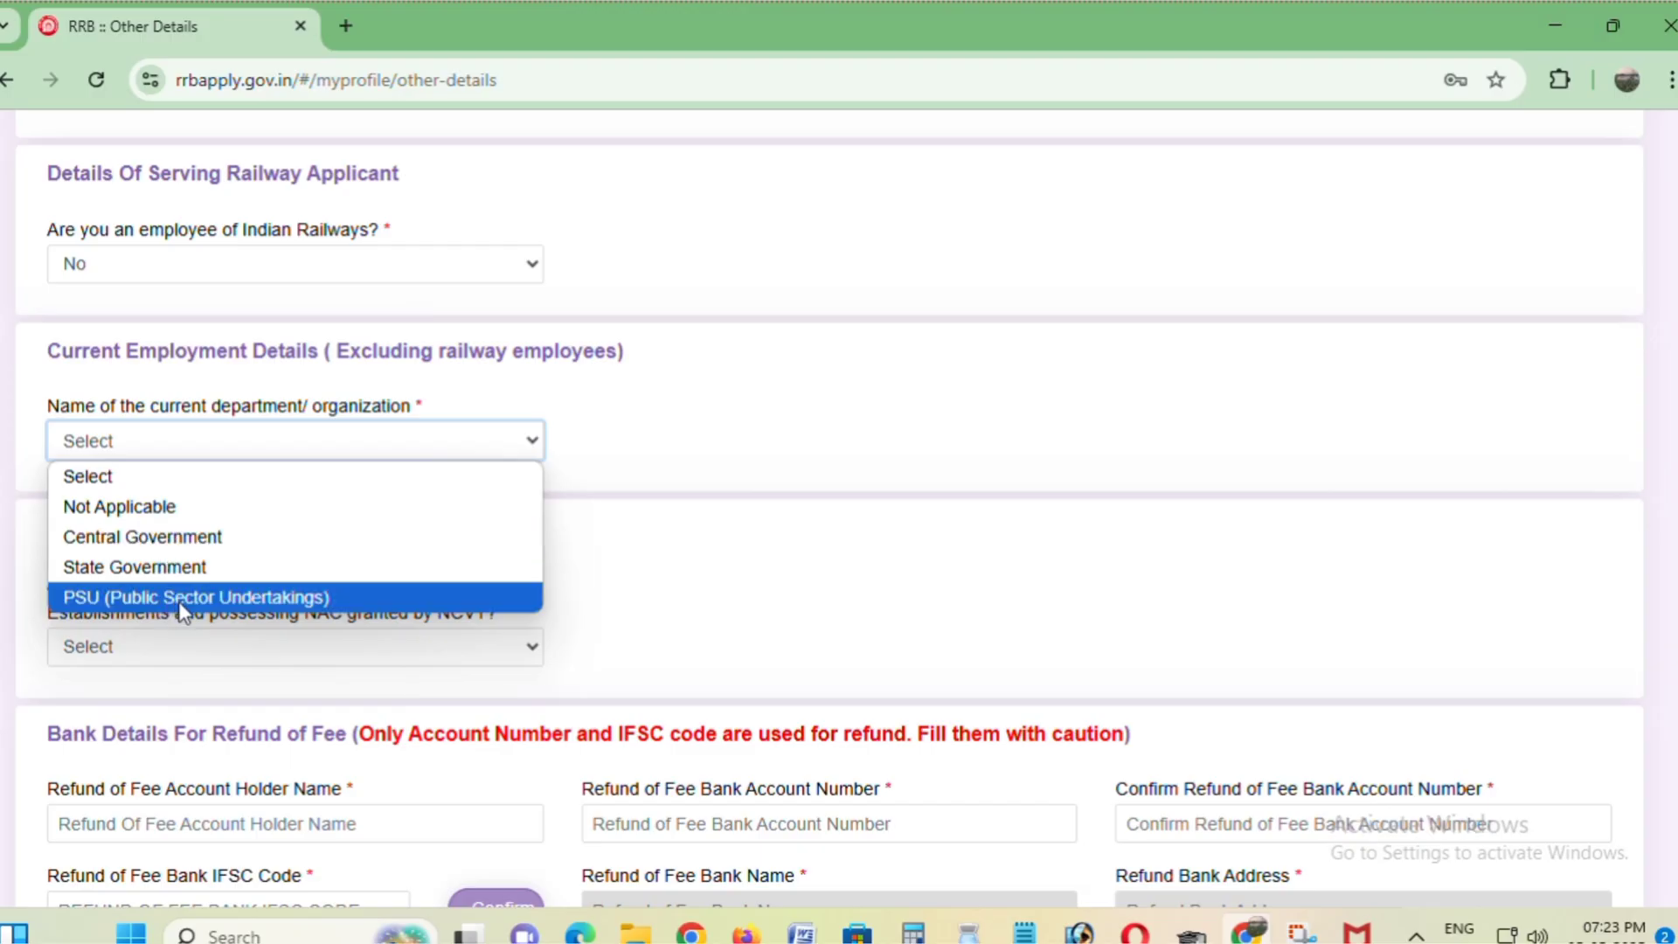
{"action": "left_click", "coordinate": [236, 598]}
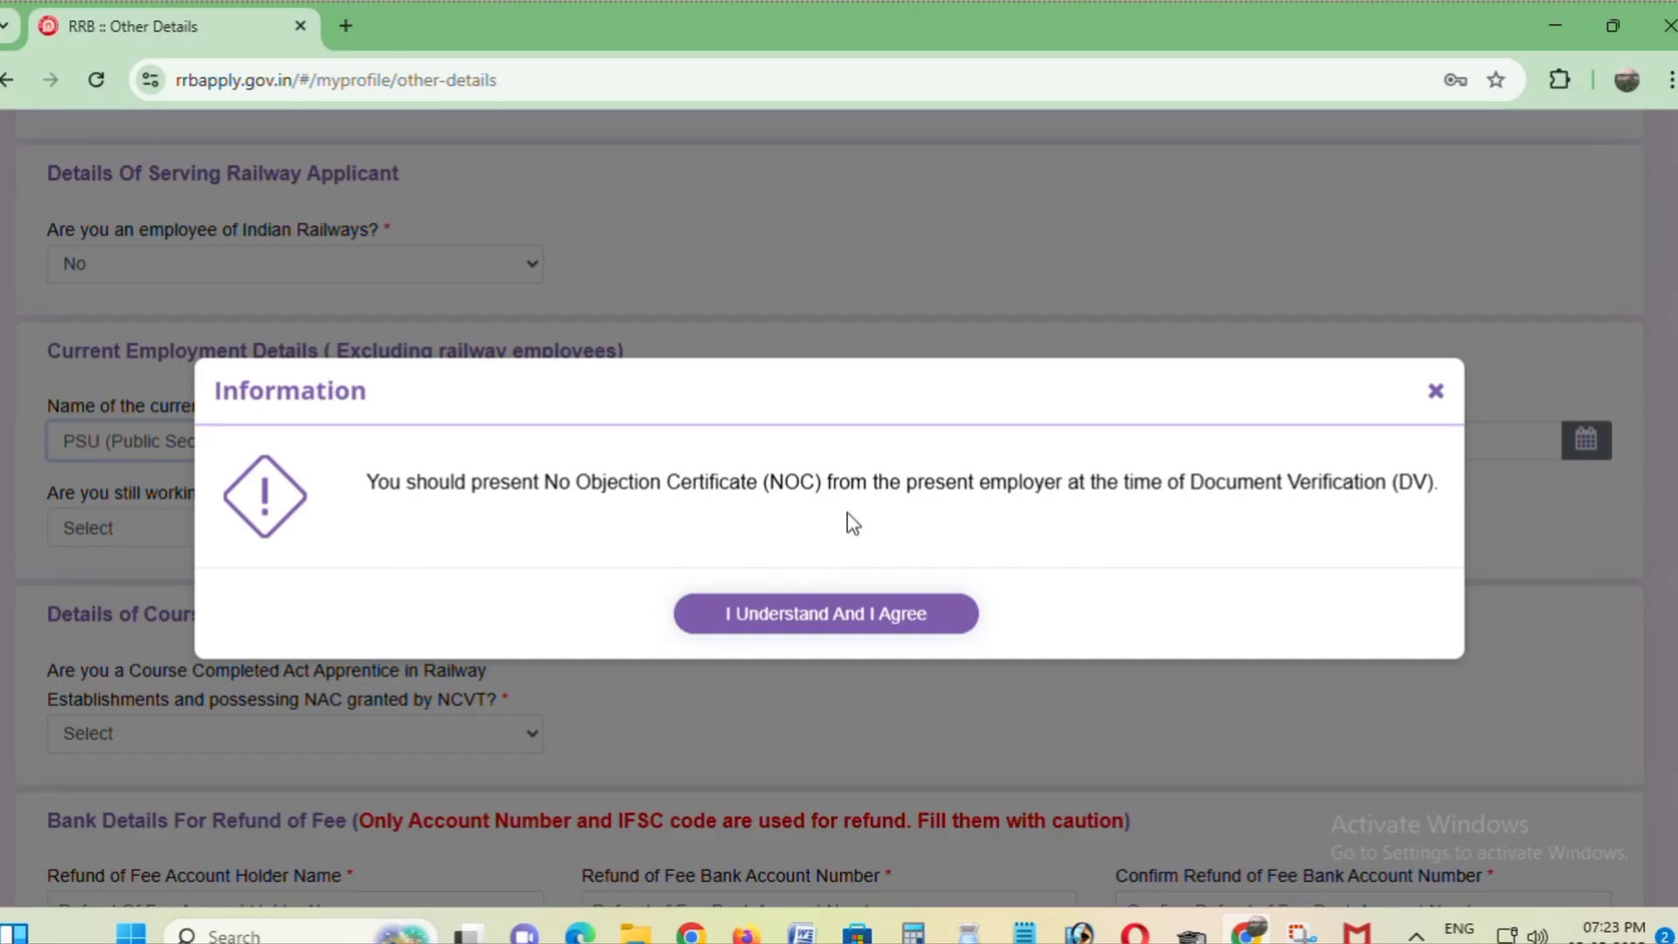
{"action": "left_click", "coordinate": [808, 619]}
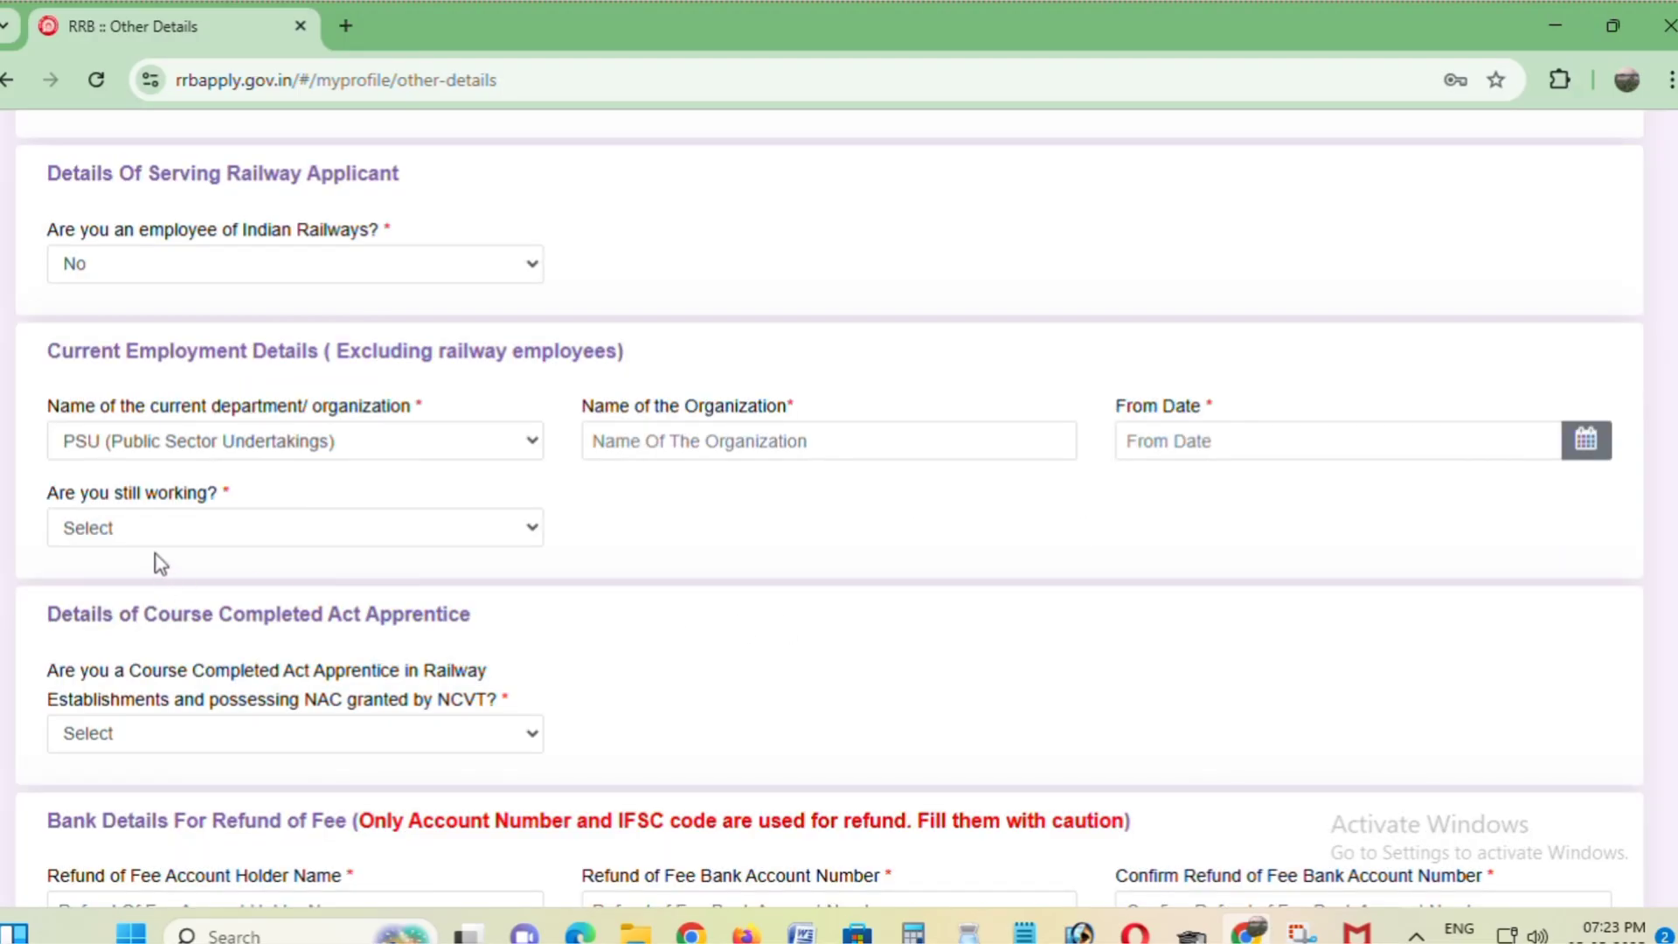
{"action": "left_click", "coordinate": [457, 449]}
{"action": "left_click", "coordinate": [113, 507]}
Step: Answer No to the Act Apprentice question
{"action": "scroll", "coordinate": [689, 459], "scroll_direction": "down", "scroll_amount": 2}
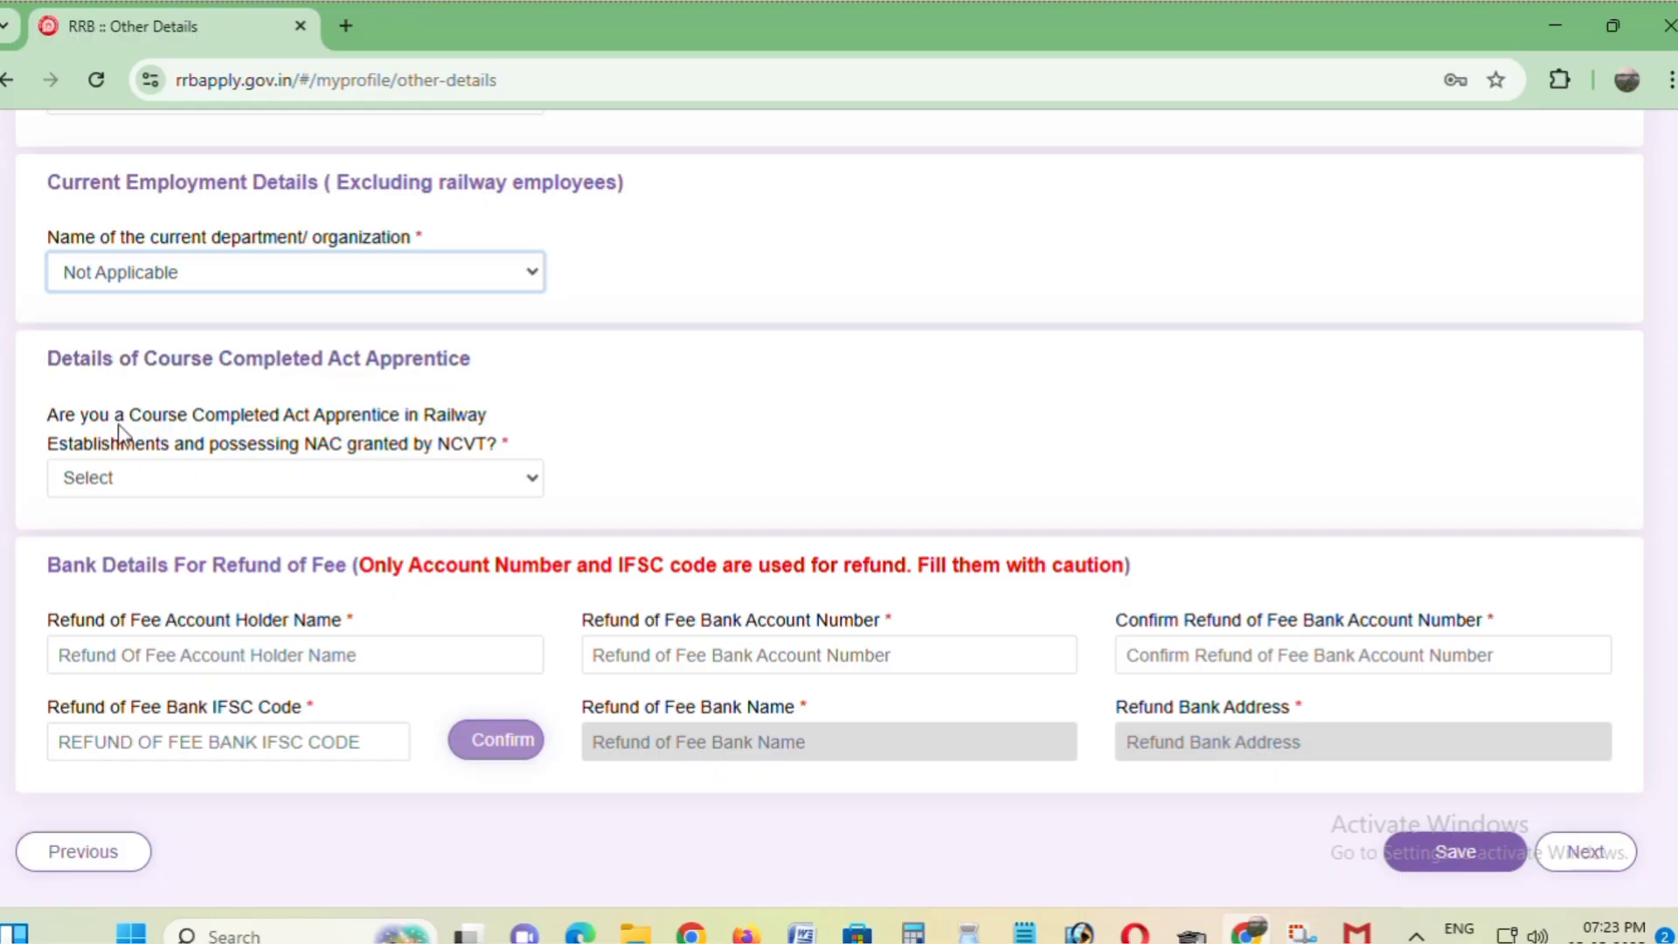
{"action": "left_click", "coordinate": [239, 485]}
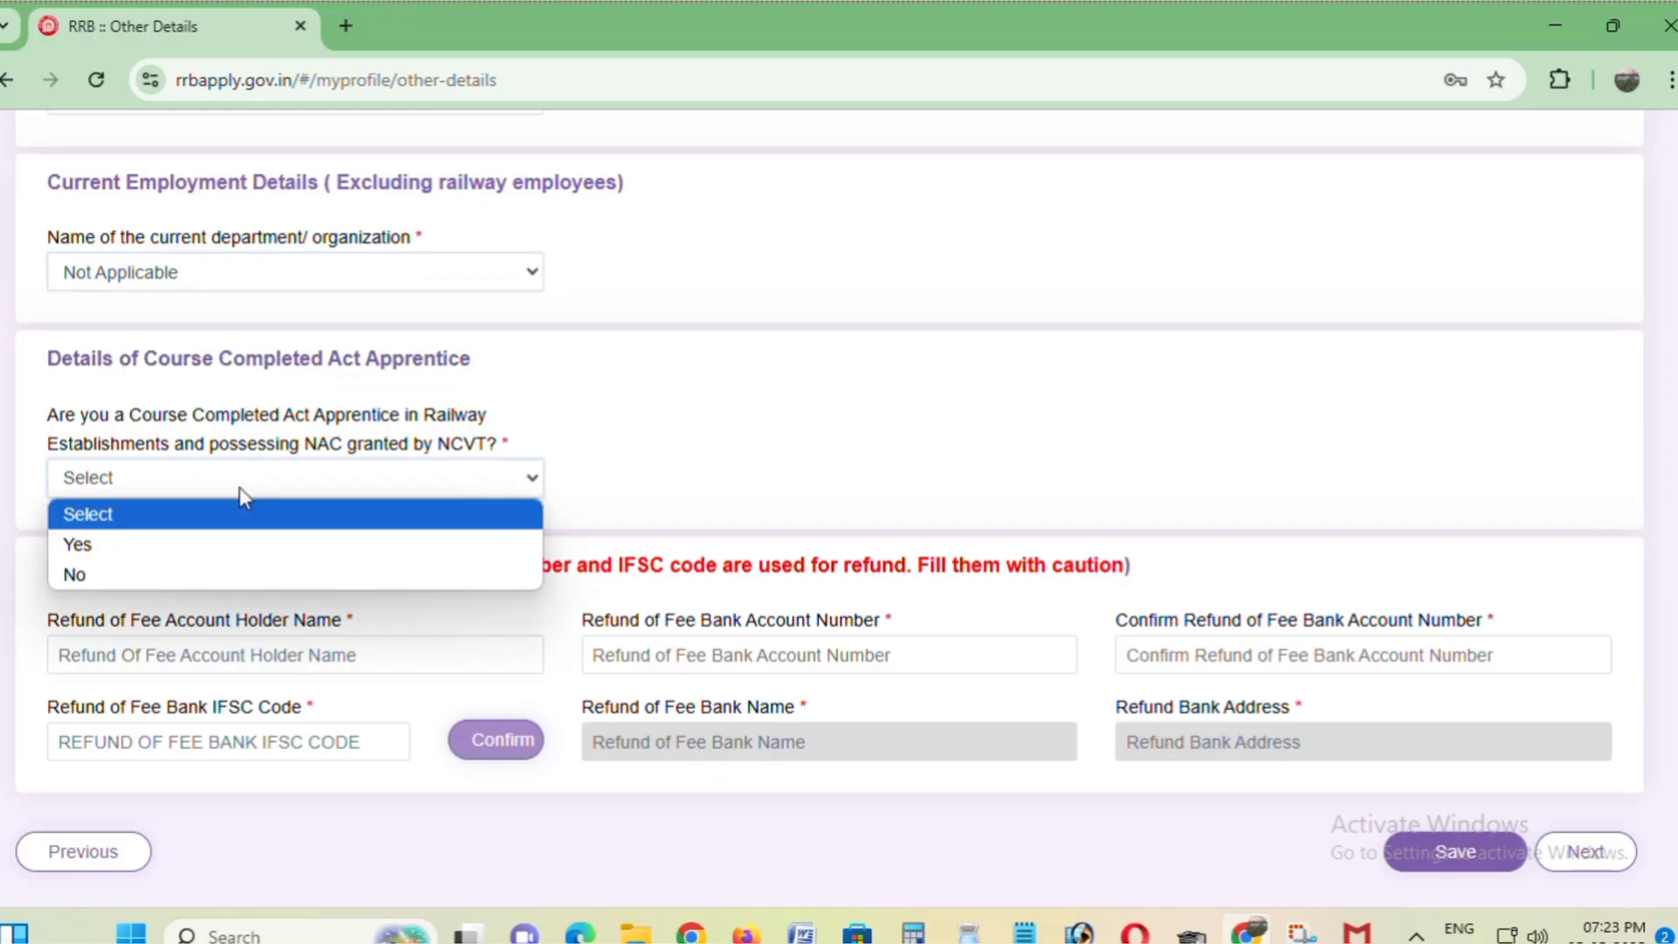
{"action": "left_click", "coordinate": [112, 574]}
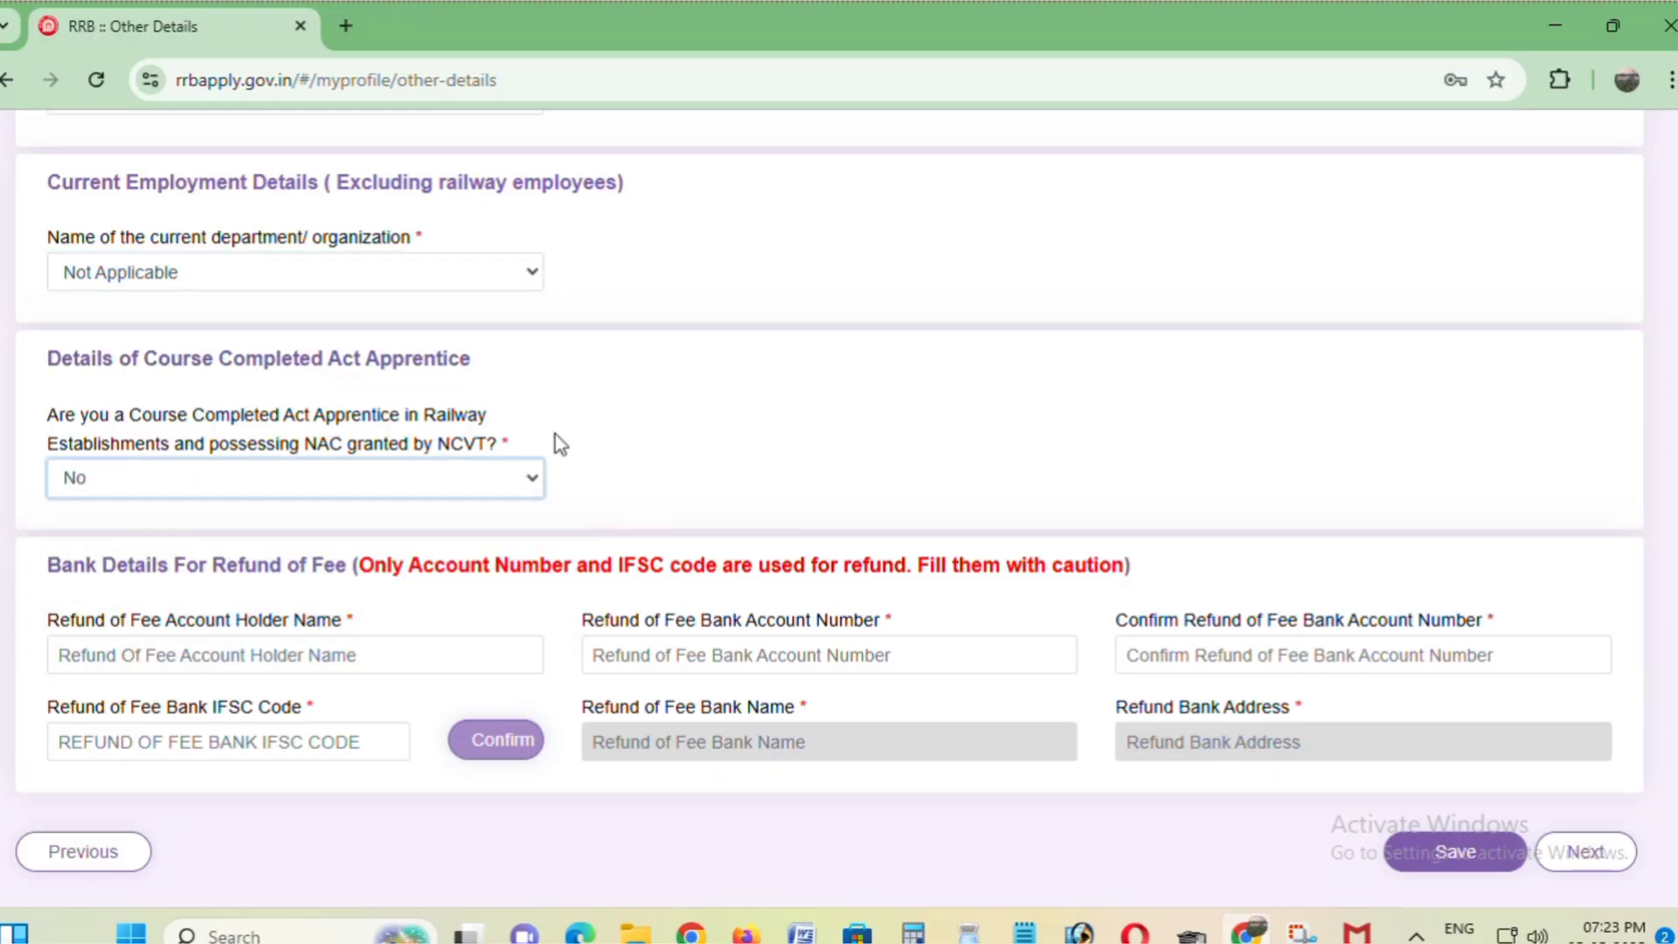
{"action": "scroll", "coordinate": [612, 428], "scroll_direction": "down", "scroll_amount": 2}
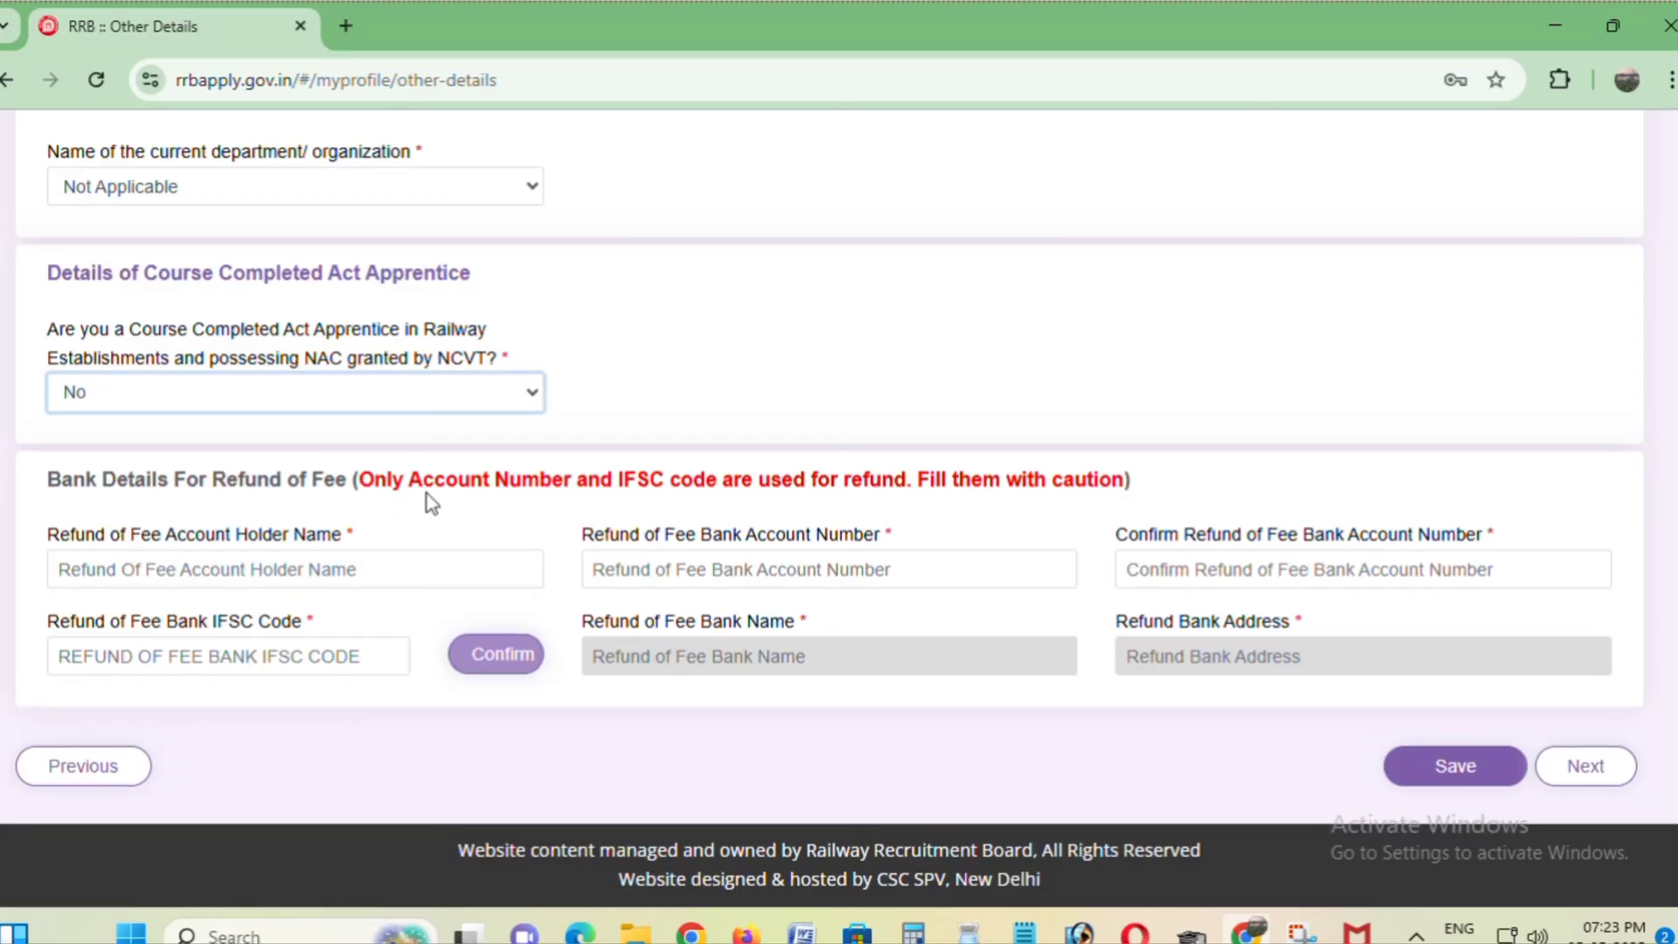
Step: Look over the field labels of the Bank Details for Refund of Fee section
{"action": "left_click_drag", "start_coordinate": [50, 479], "coordinate": [1081, 468]}
{"action": "left_click", "coordinate": [1170, 495]}
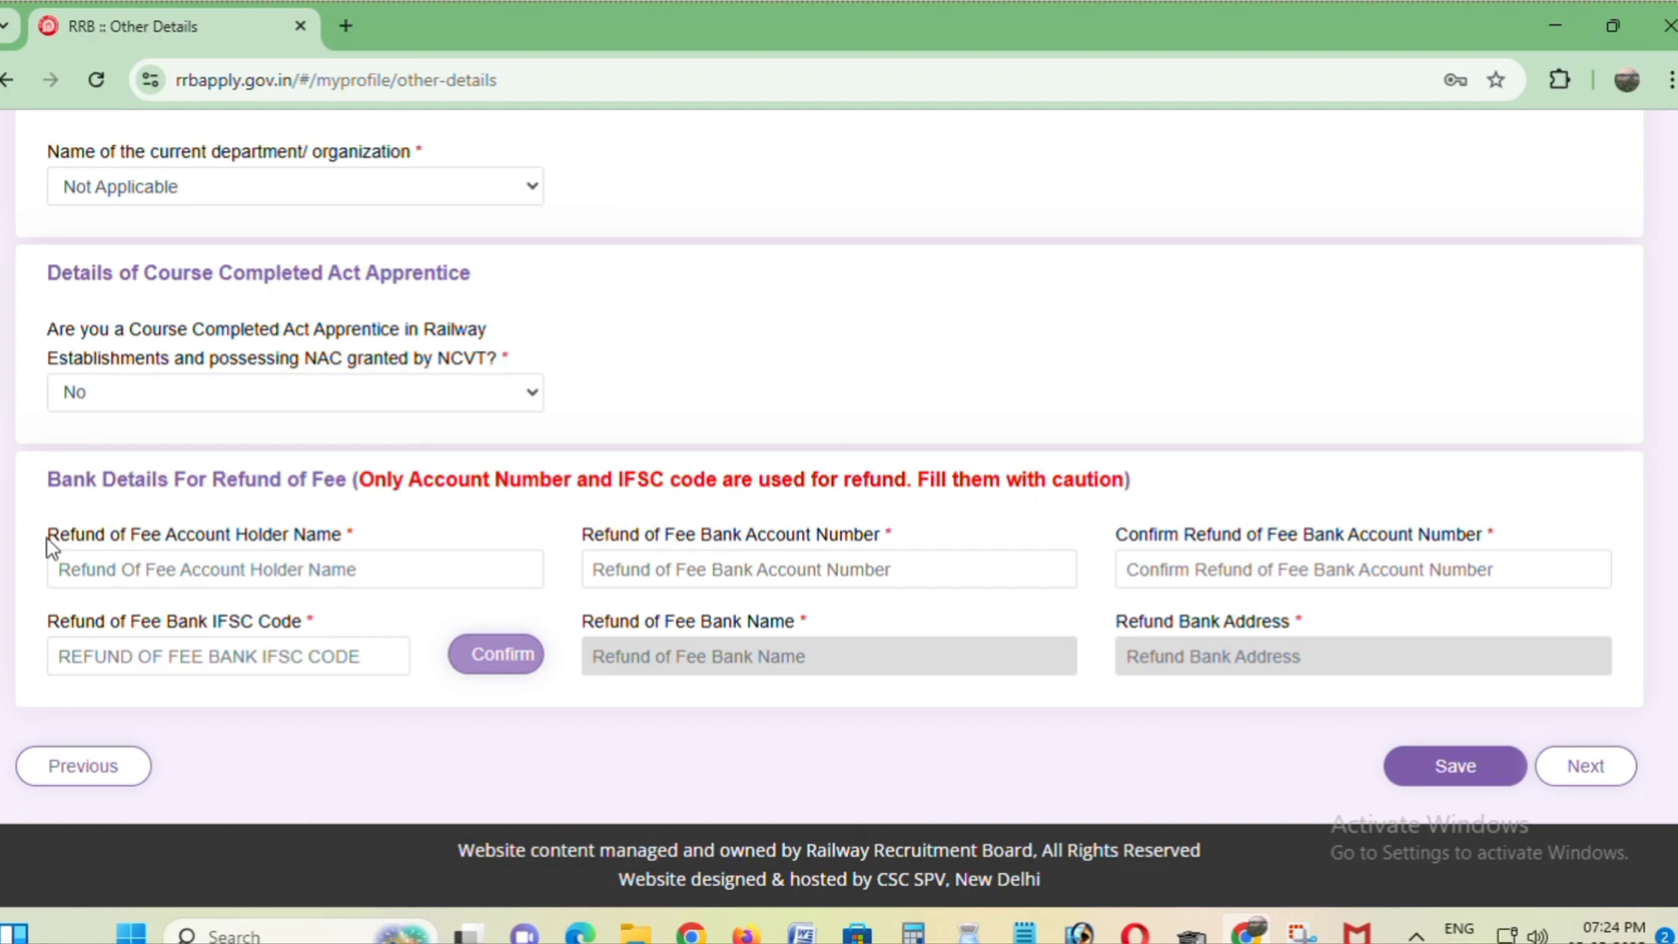
{"action": "left_click_drag", "start_coordinate": [52, 539], "coordinate": [427, 539]}
{"action": "left_click", "coordinate": [433, 542]}
{"action": "left_click_drag", "start_coordinate": [577, 535], "coordinate": [903, 536]}
{"action": "left_click", "coordinate": [908, 539]}
{"action": "left_click_drag", "start_coordinate": [1116, 537], "coordinate": [1508, 546]}
{"action": "left_click_drag", "start_coordinate": [44, 627], "coordinate": [382, 629]}
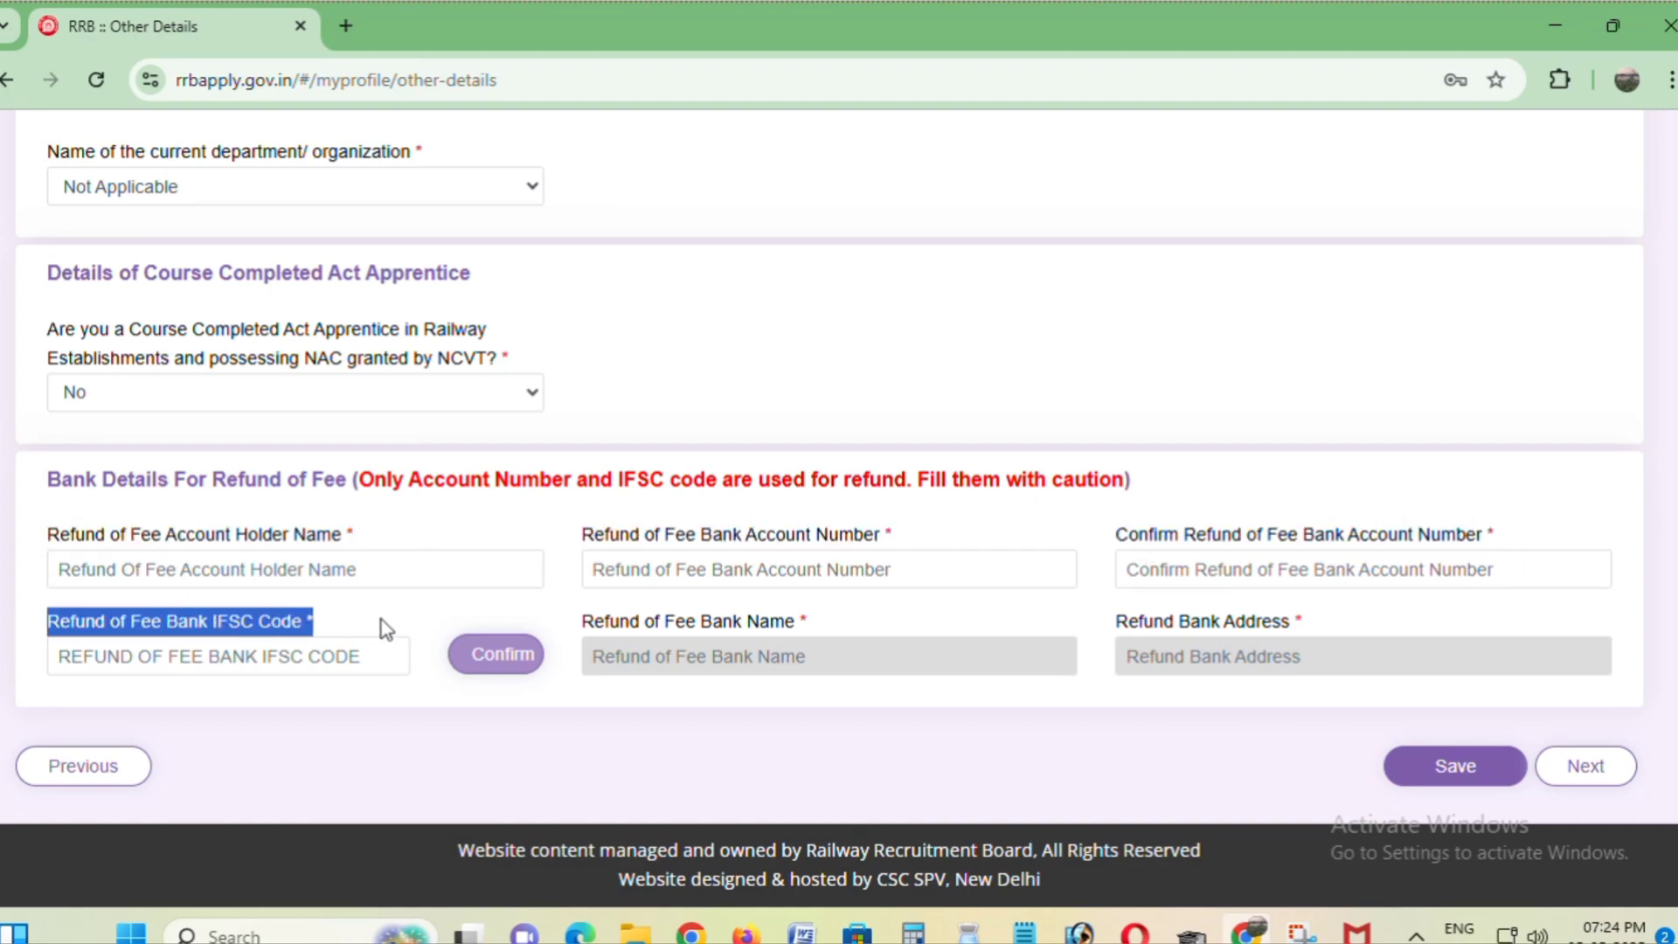
{"action": "left_click", "coordinate": [388, 627]}
{"action": "left_click_drag", "start_coordinate": [581, 622], "coordinate": [856, 635]}
{"action": "left_click_drag", "start_coordinate": [1116, 622], "coordinate": [1302, 625]}
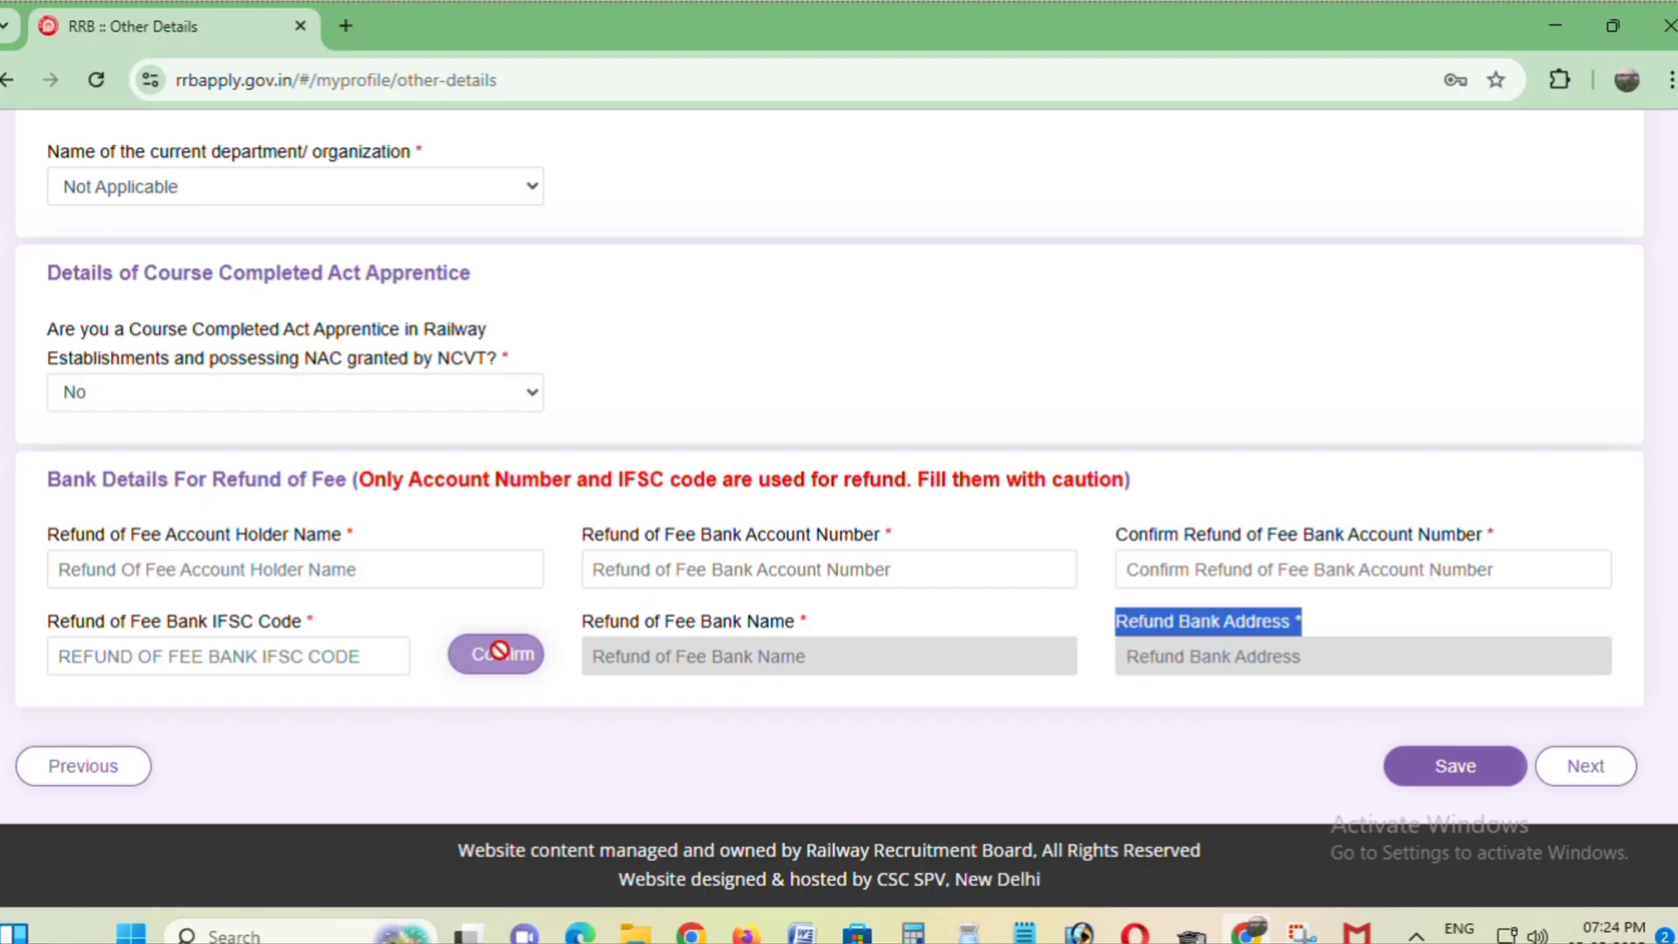
{"action": "left_click", "coordinate": [375, 546]}
{"action": "left_click_drag", "start_coordinate": [238, 538], "coordinate": [418, 508]}
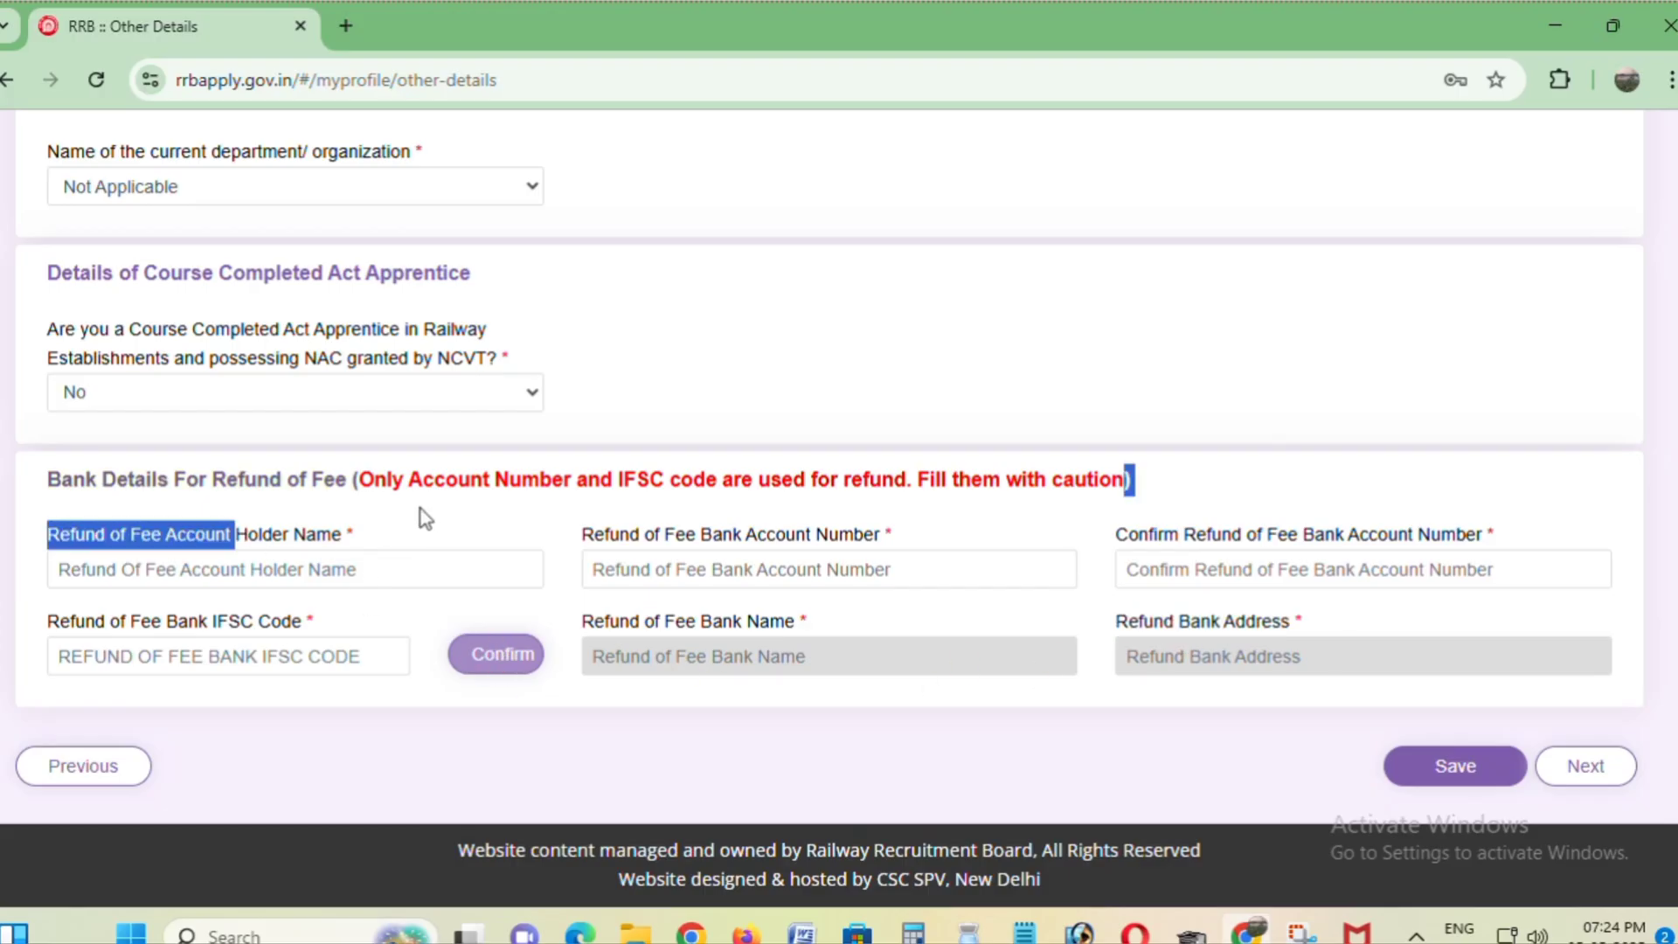
Step: Enter the account holder's name and bank account number, then re-enter the number to confirm
{"action": "left_click", "coordinate": [395, 512]}
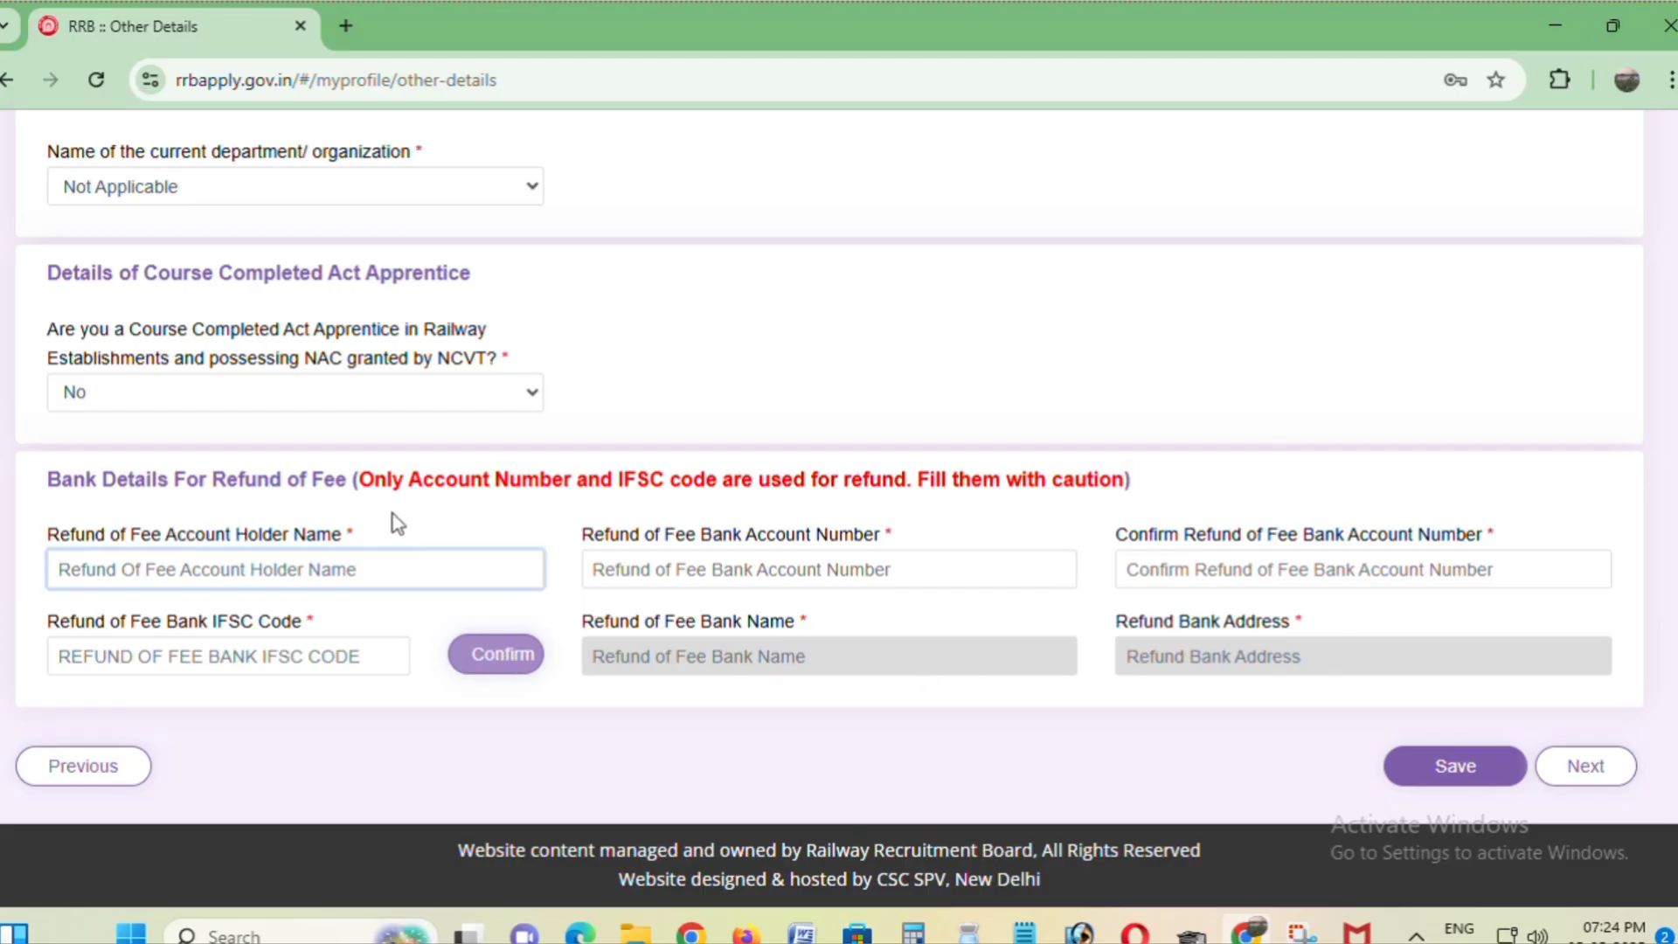
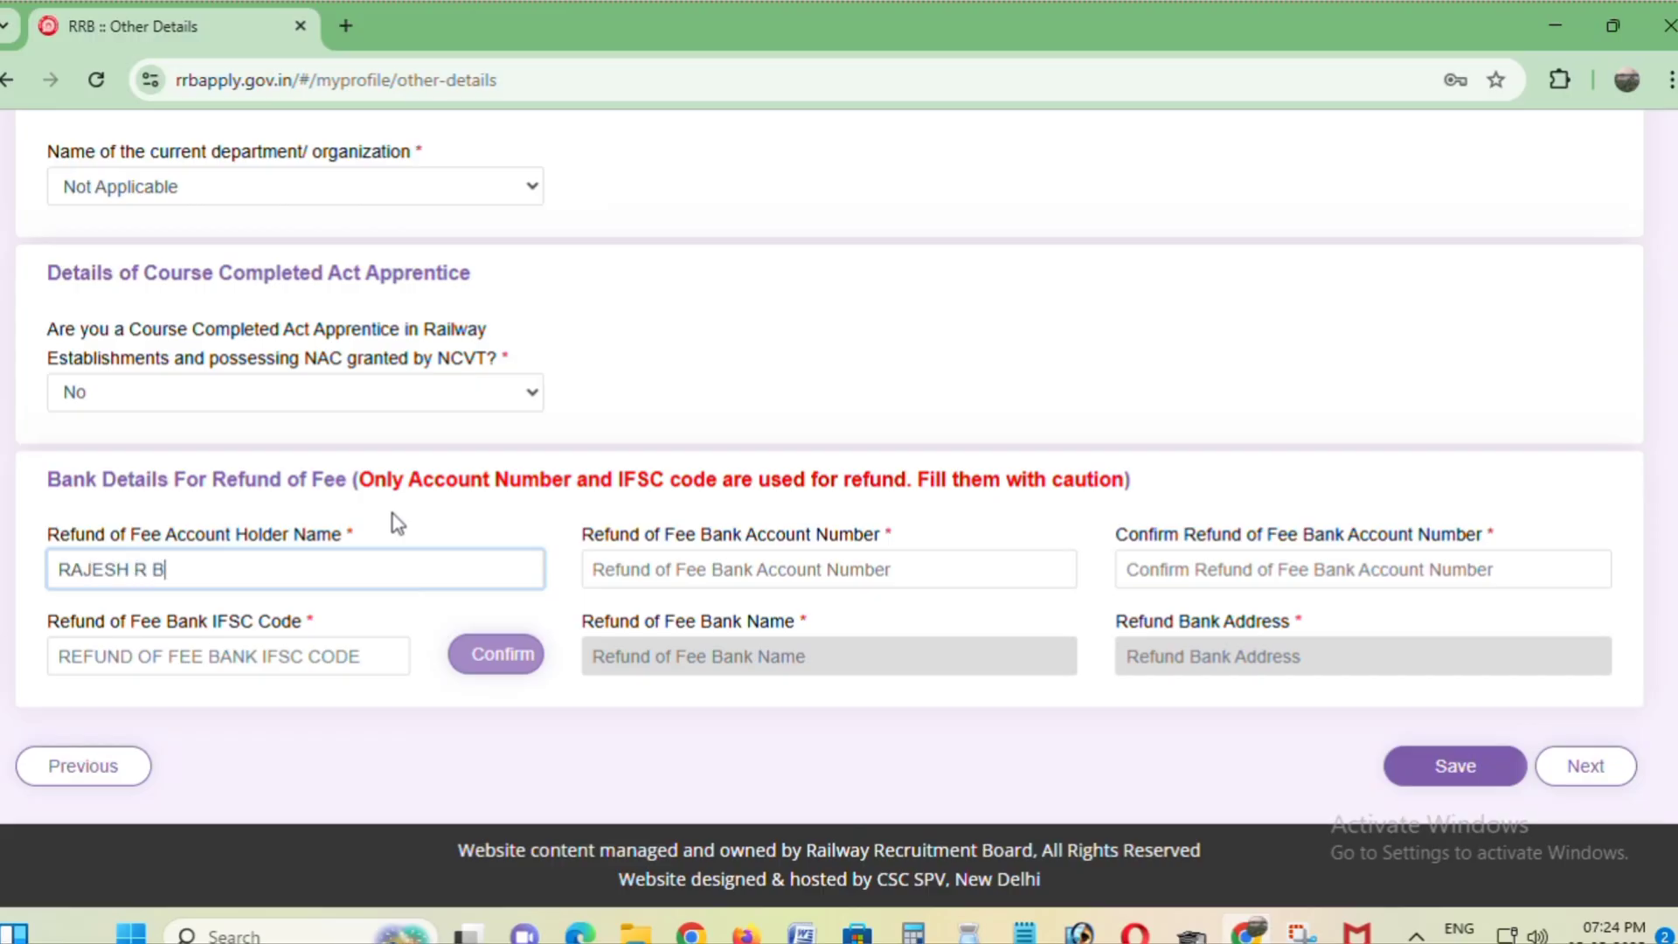
{"action": "key", "text": "Tab"}
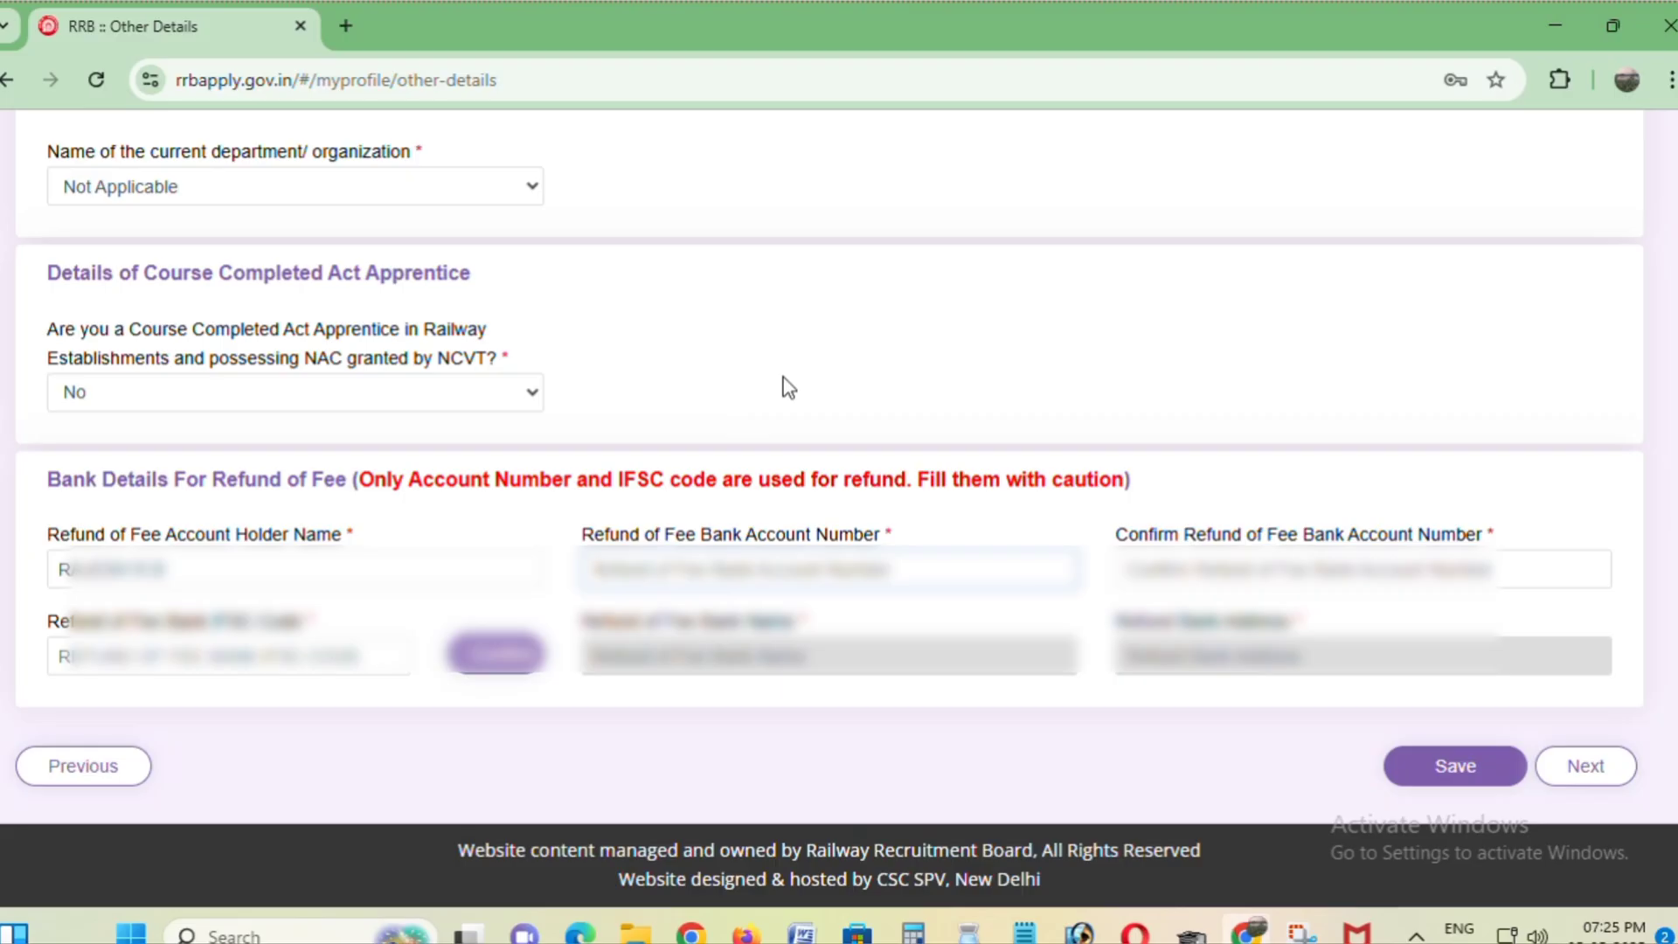
{"action": "type", "text": "***********"}
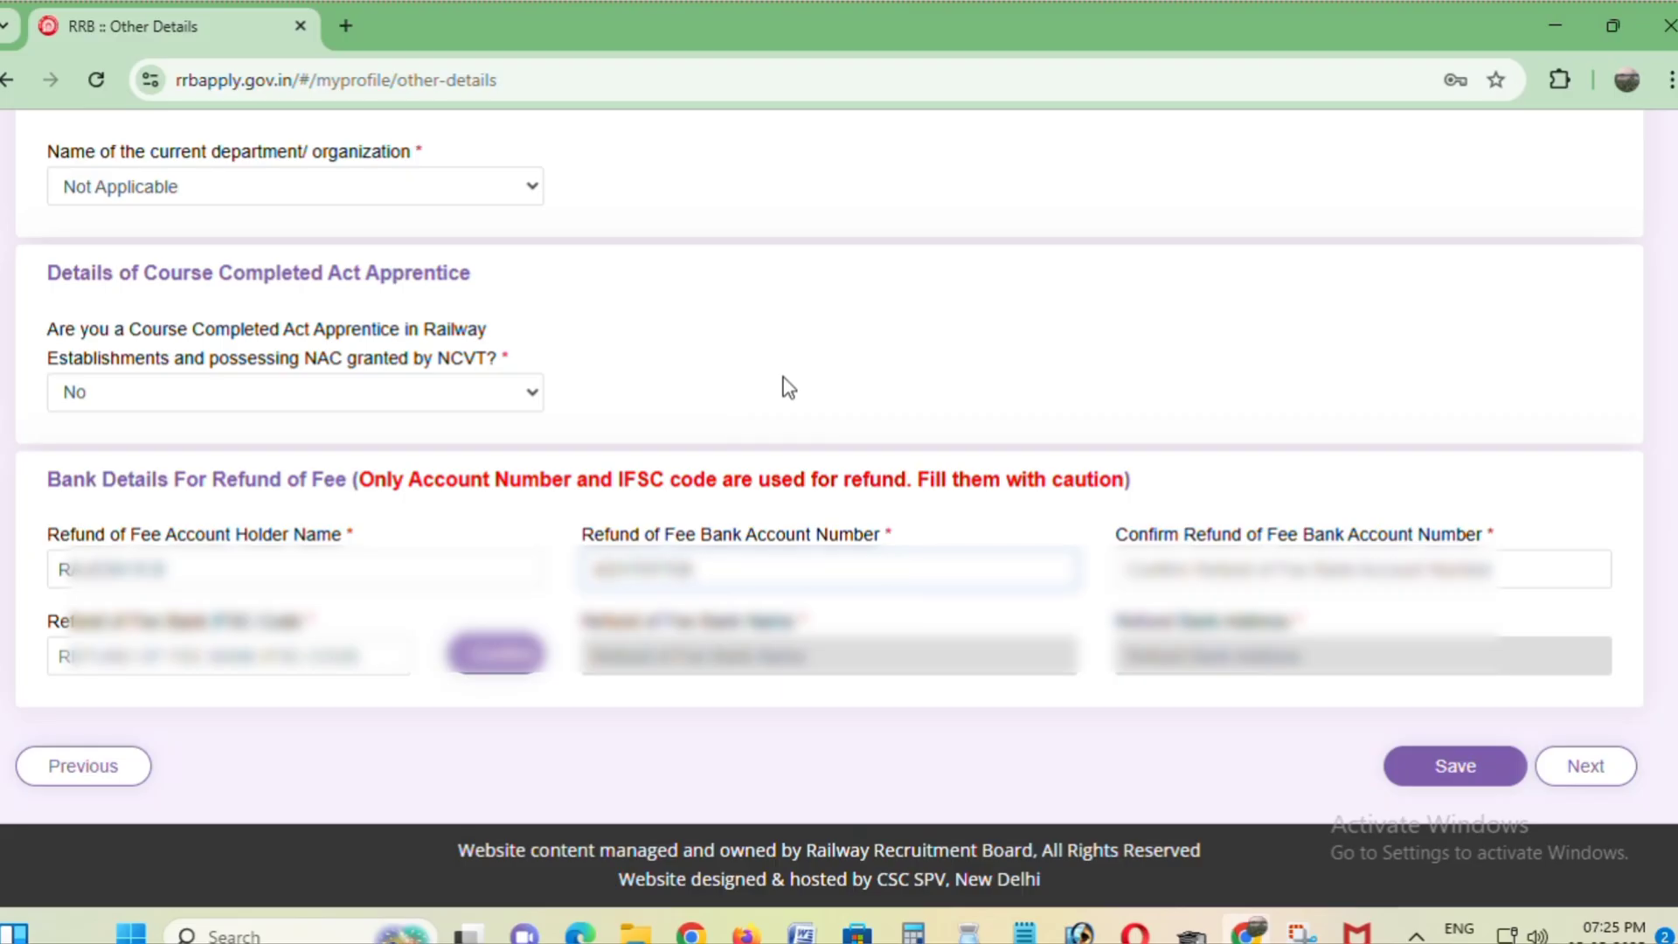
{"action": "left_click", "coordinate": [1214, 577]}
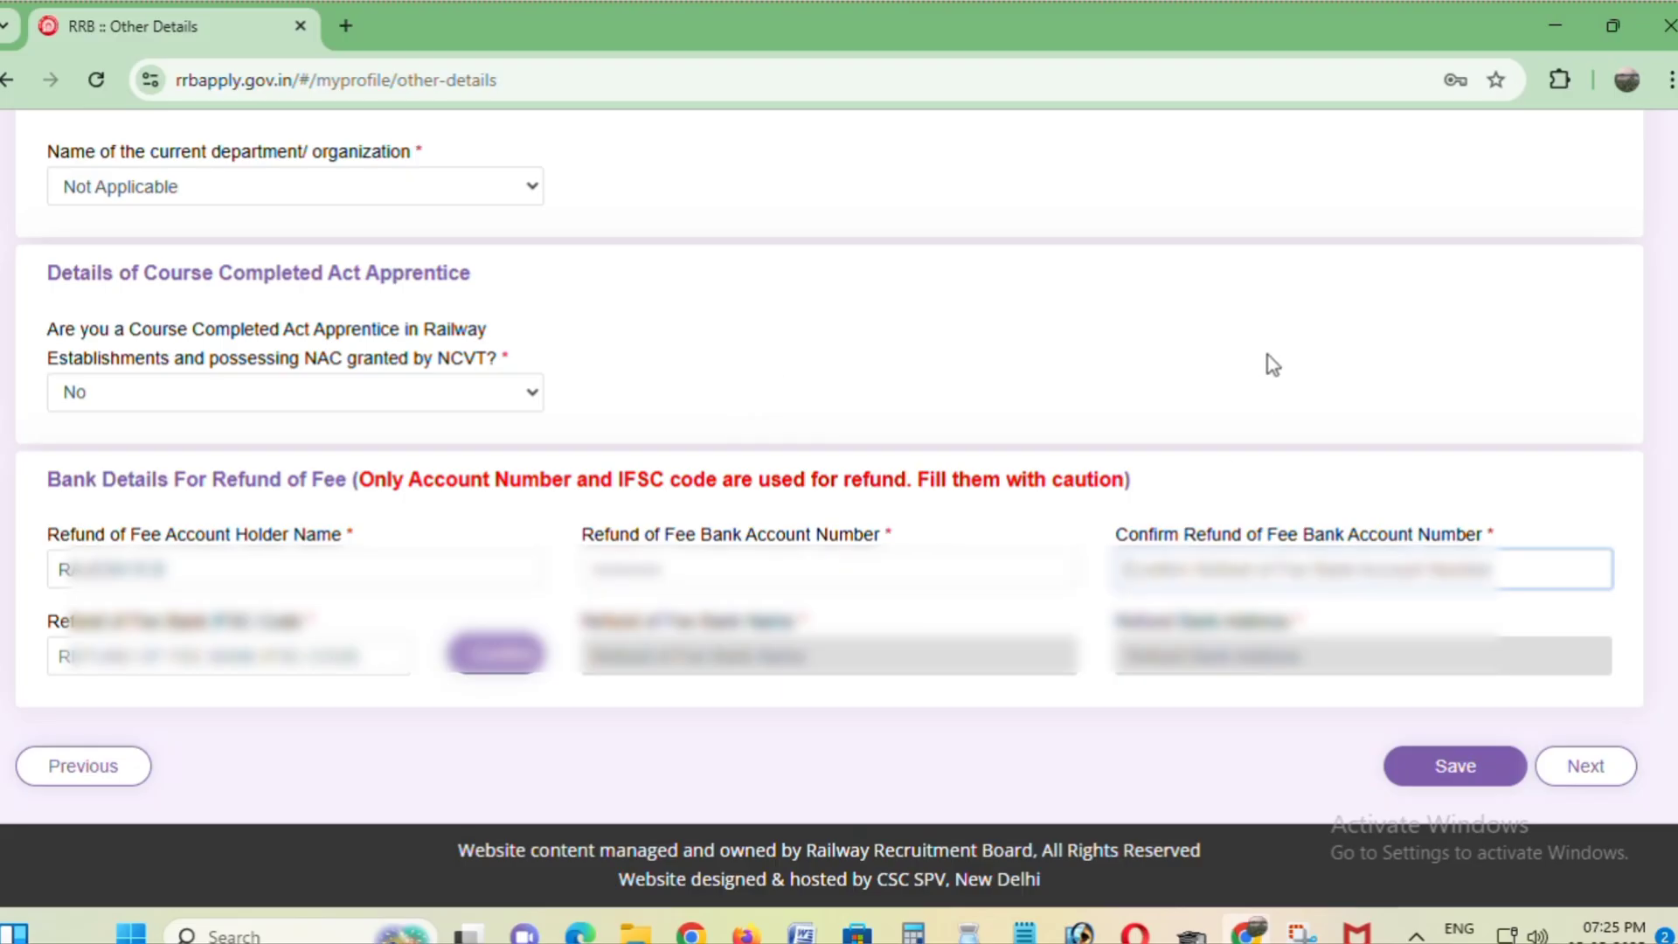
{"action": "type", "text": "*********"}
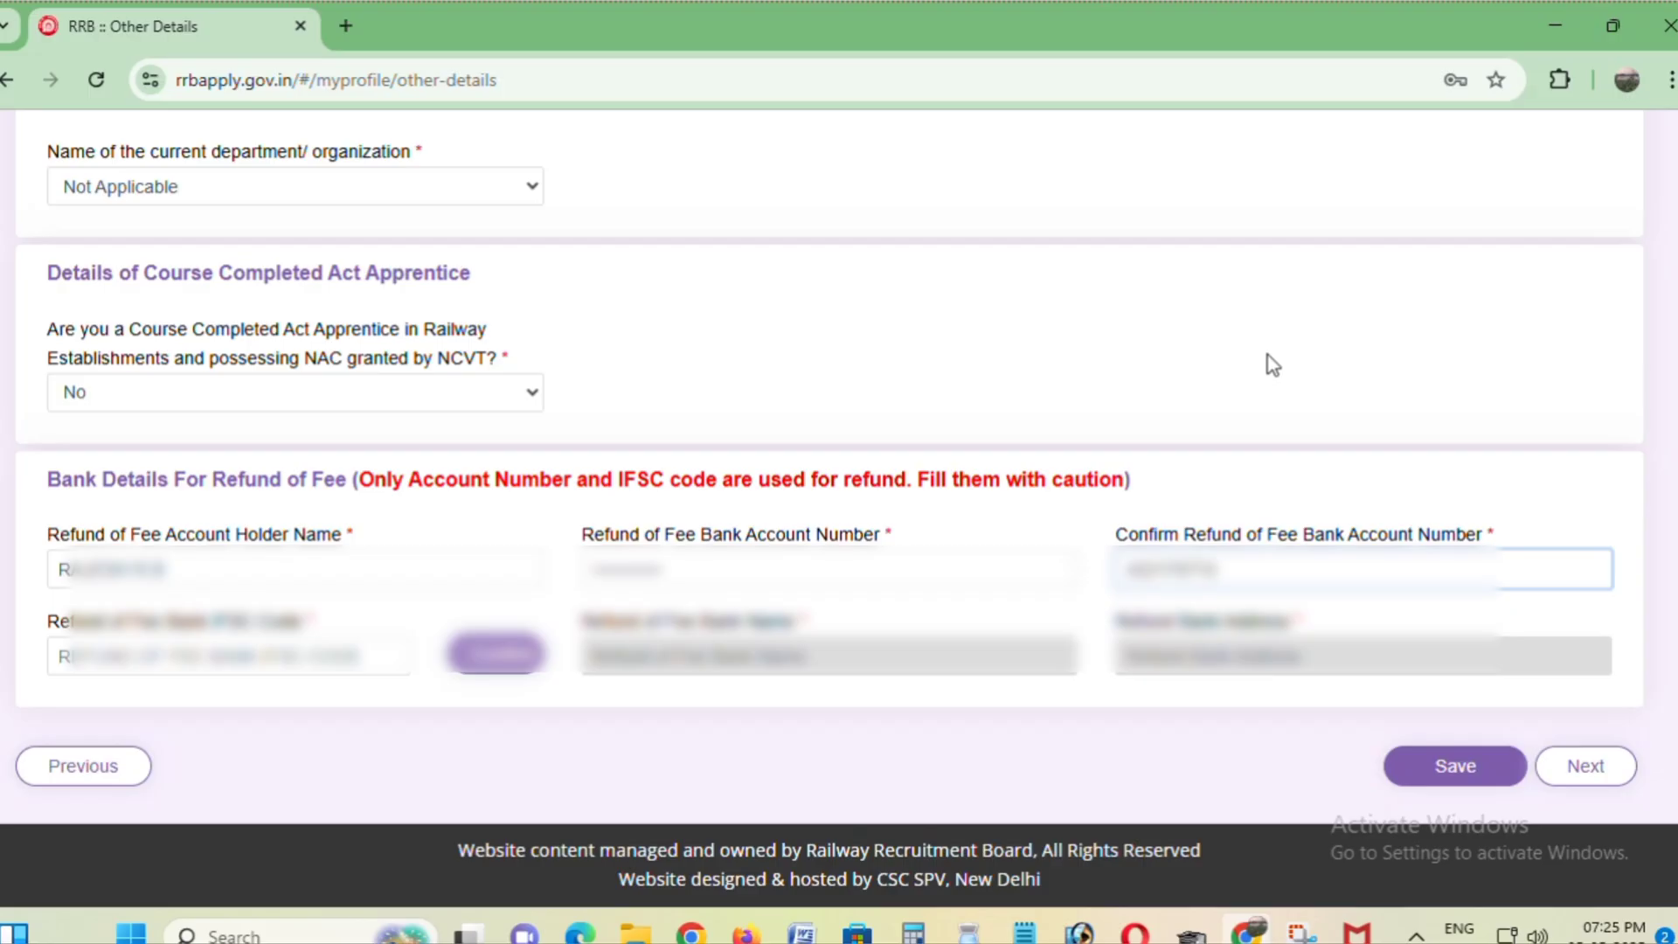
{"action": "type", "text": "*"}
Step: Enter the bank IFSC code, verify it to fetch bank name and address, and save
{"action": "key", "text": "Tab"}
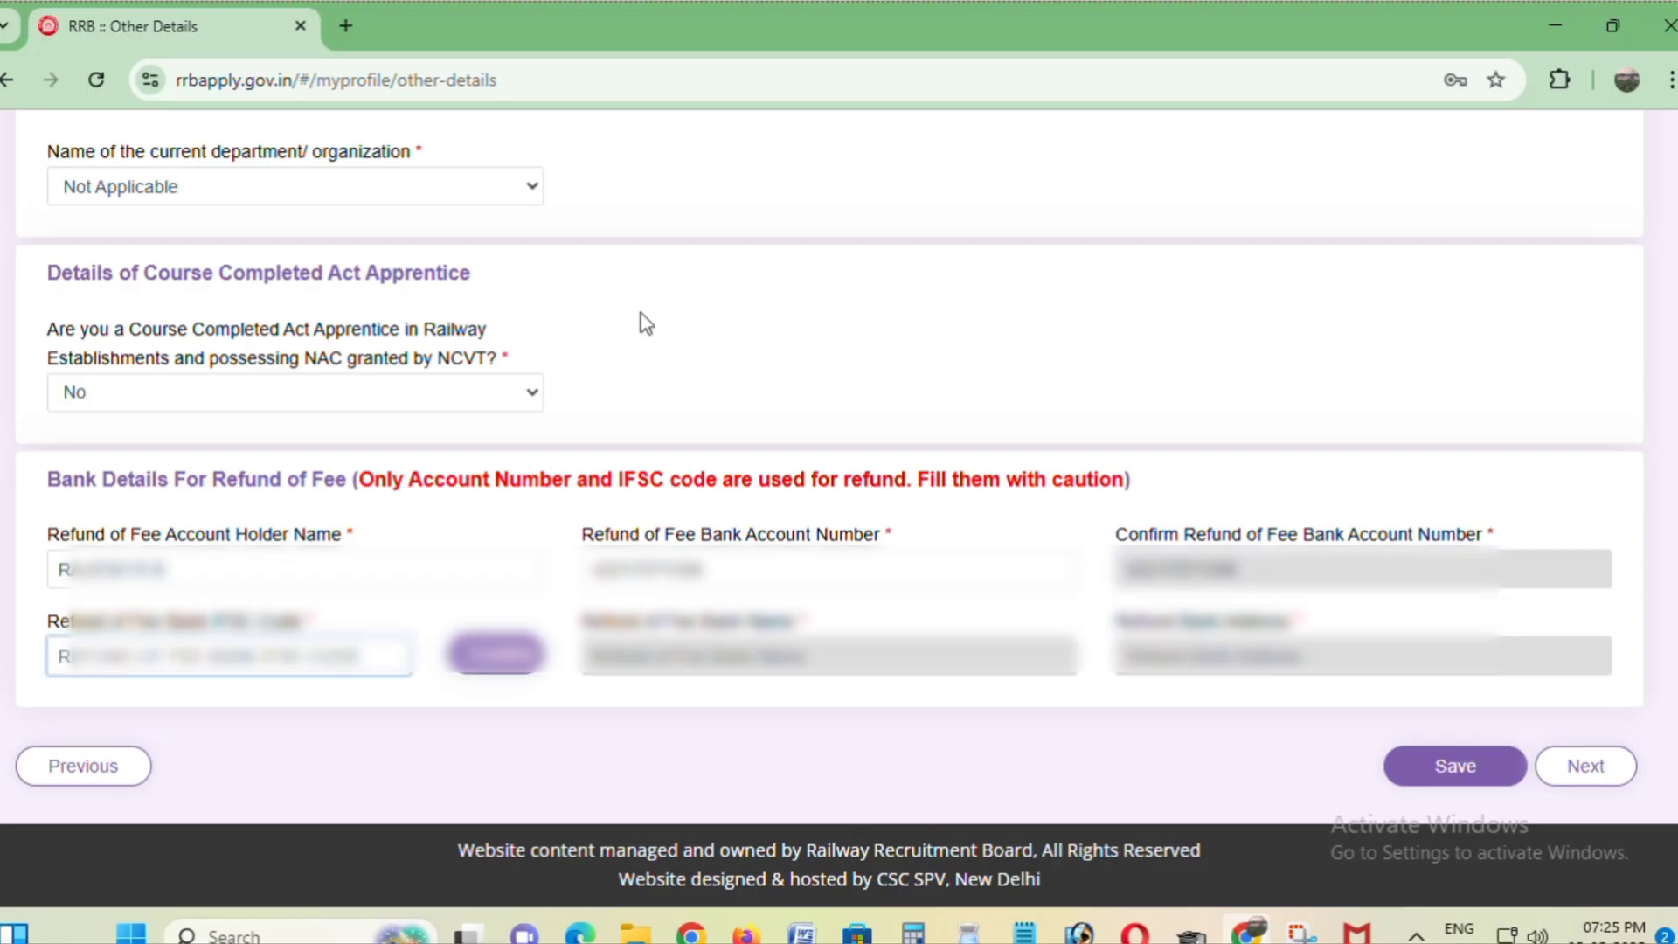
{"action": "type", "text": "SBI"}
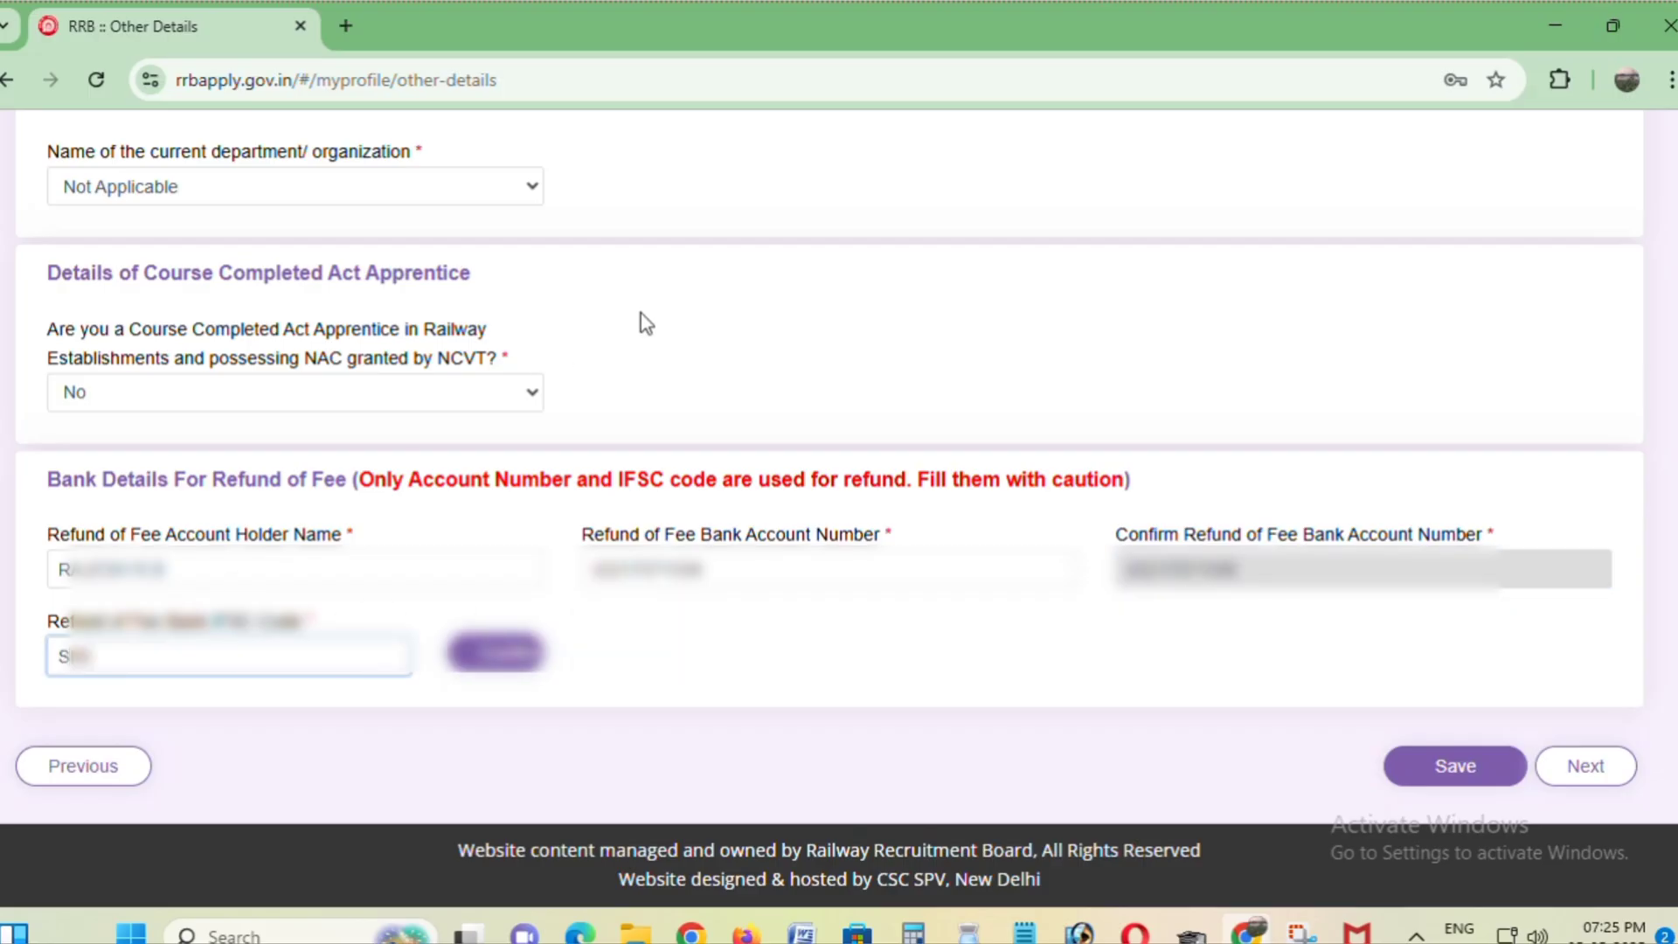
{"action": "type", "text": "********"}
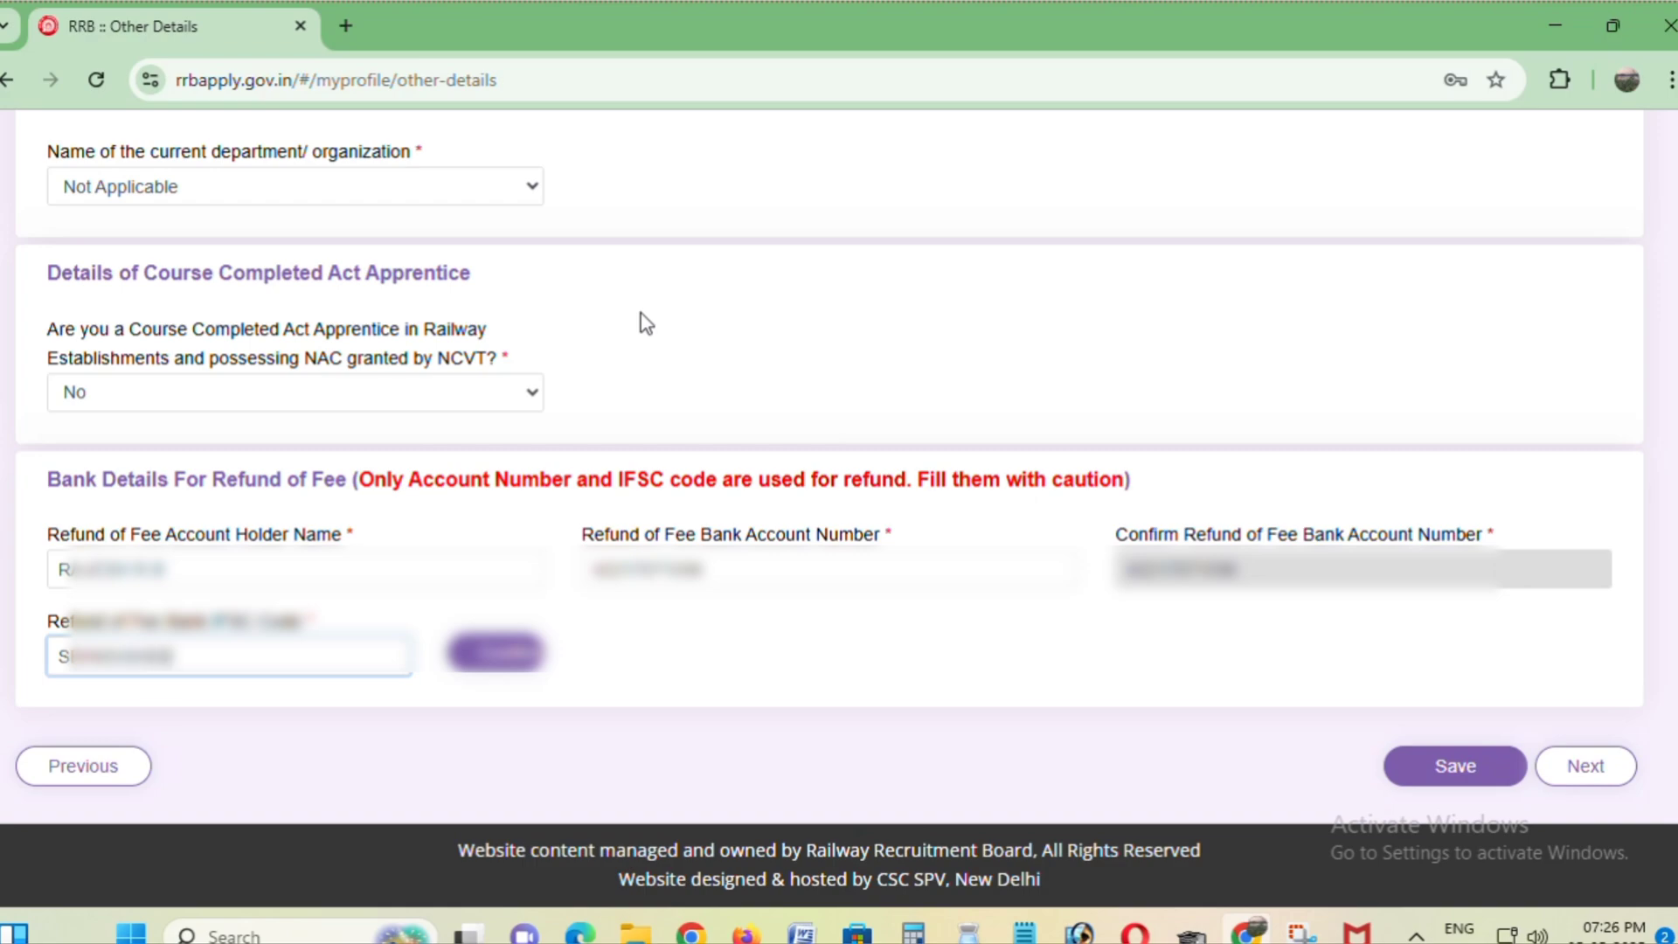
{"action": "left_click", "coordinate": [505, 657]}
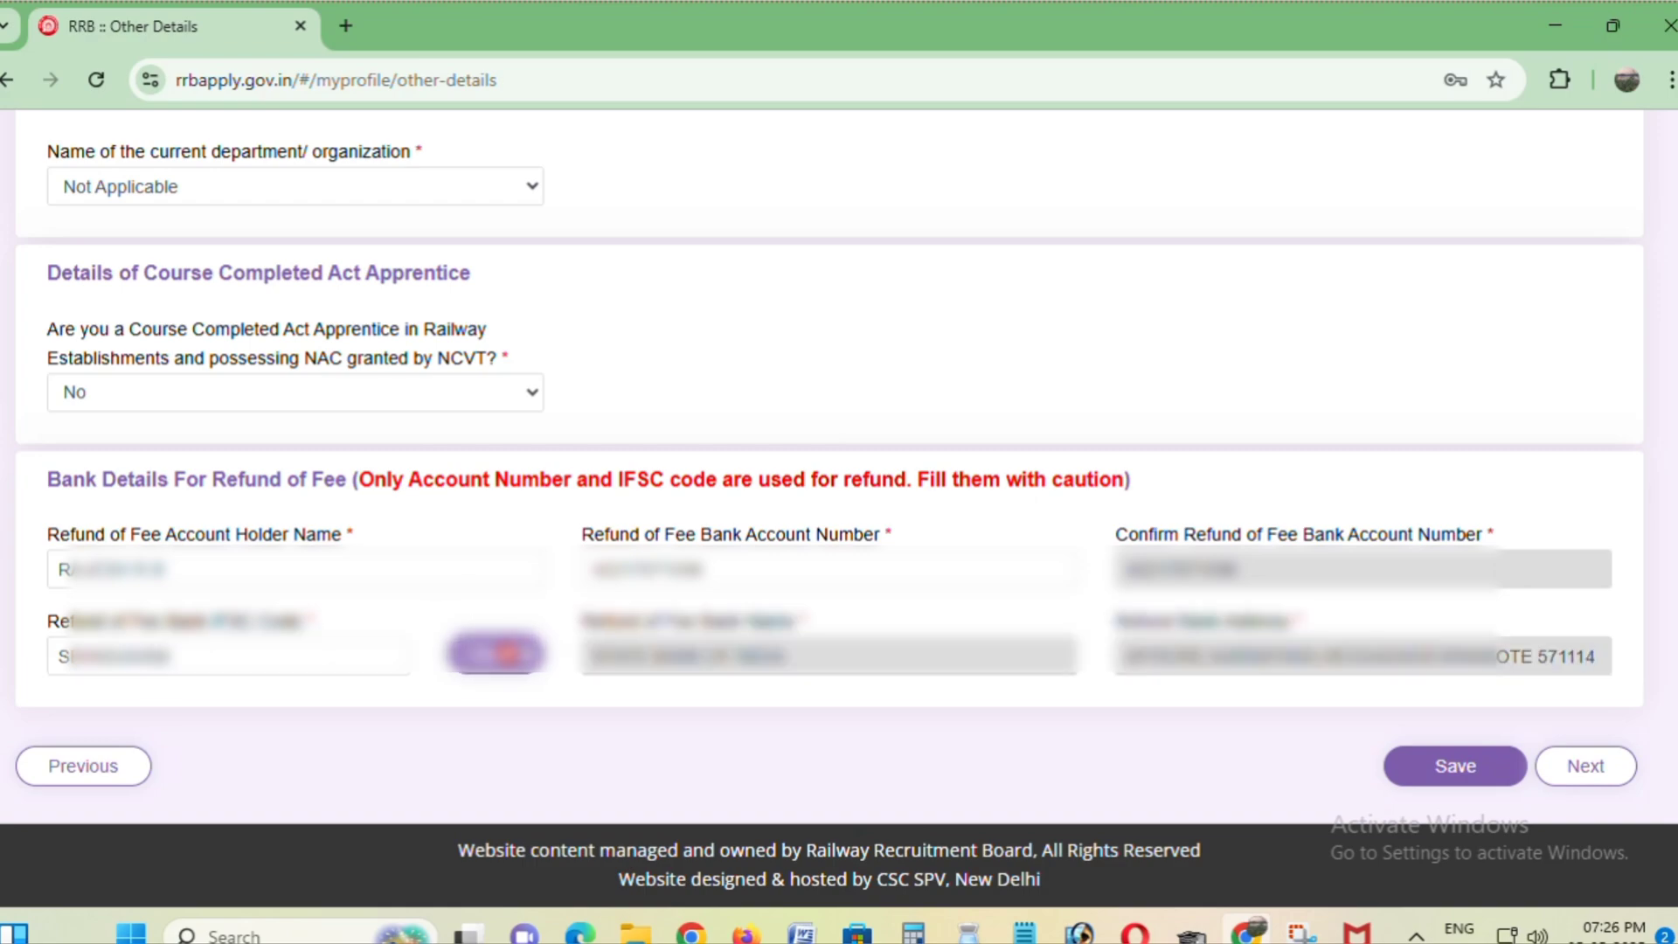
{"action": "left_click", "coordinate": [1455, 769]}
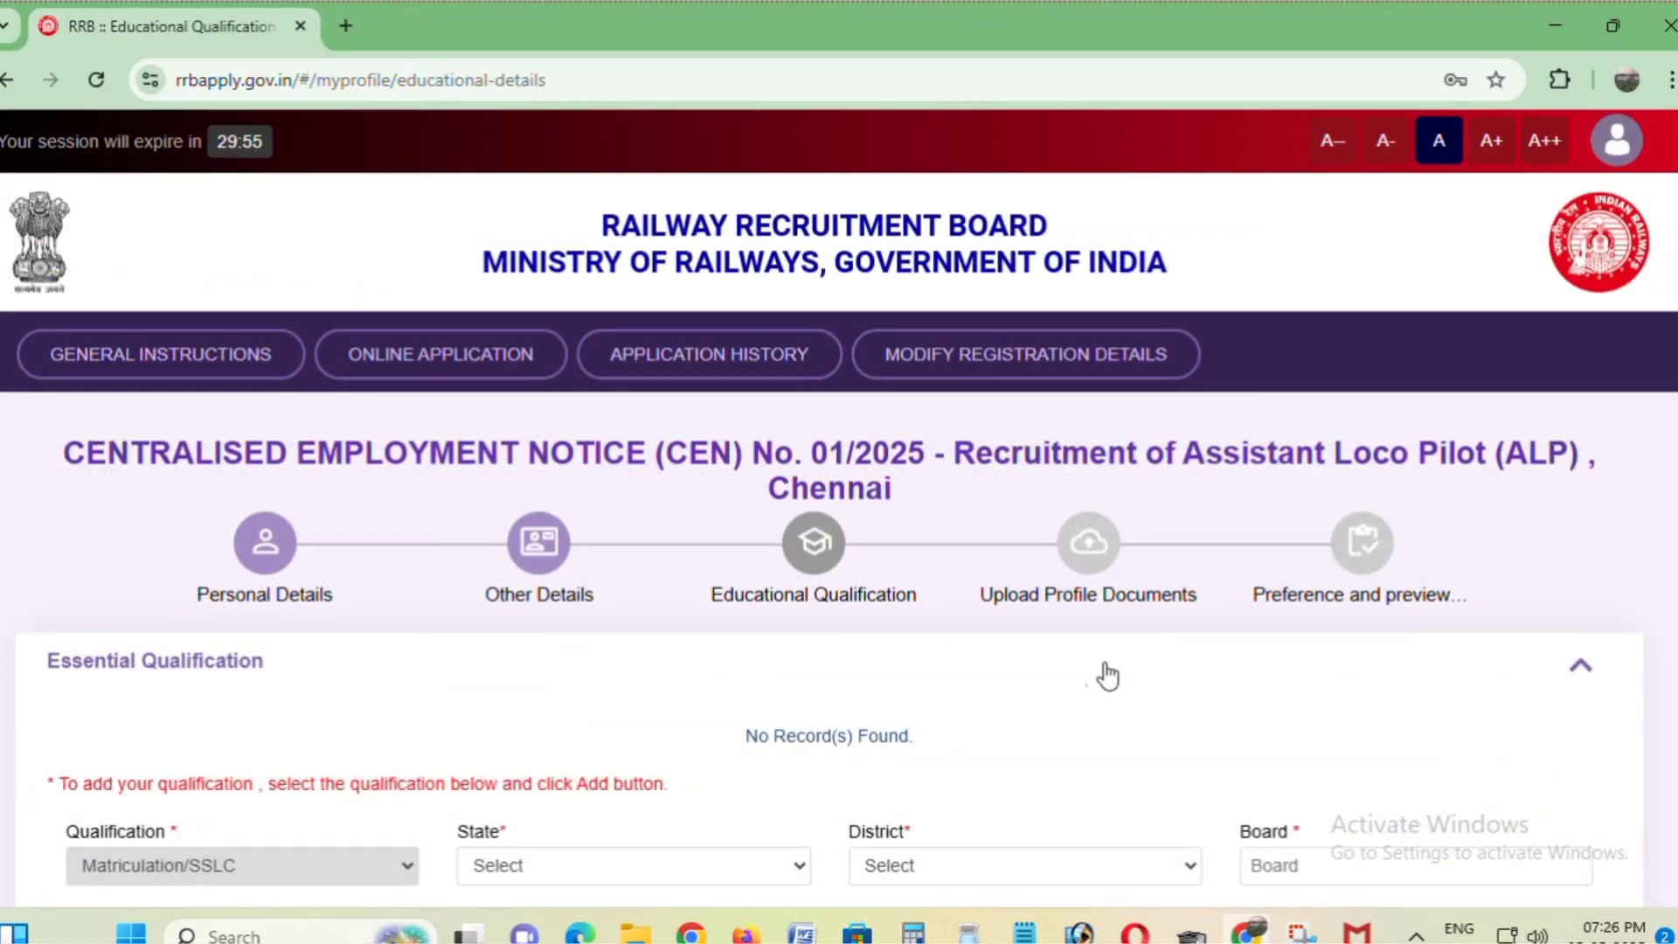
Step: Set the SSLC state to KARNATAKA and district to Mysuru, and enter the Karnataka secondary board name
{"action": "scroll", "coordinate": [1038, 674], "scroll_direction": "down", "scroll_amount": 1}
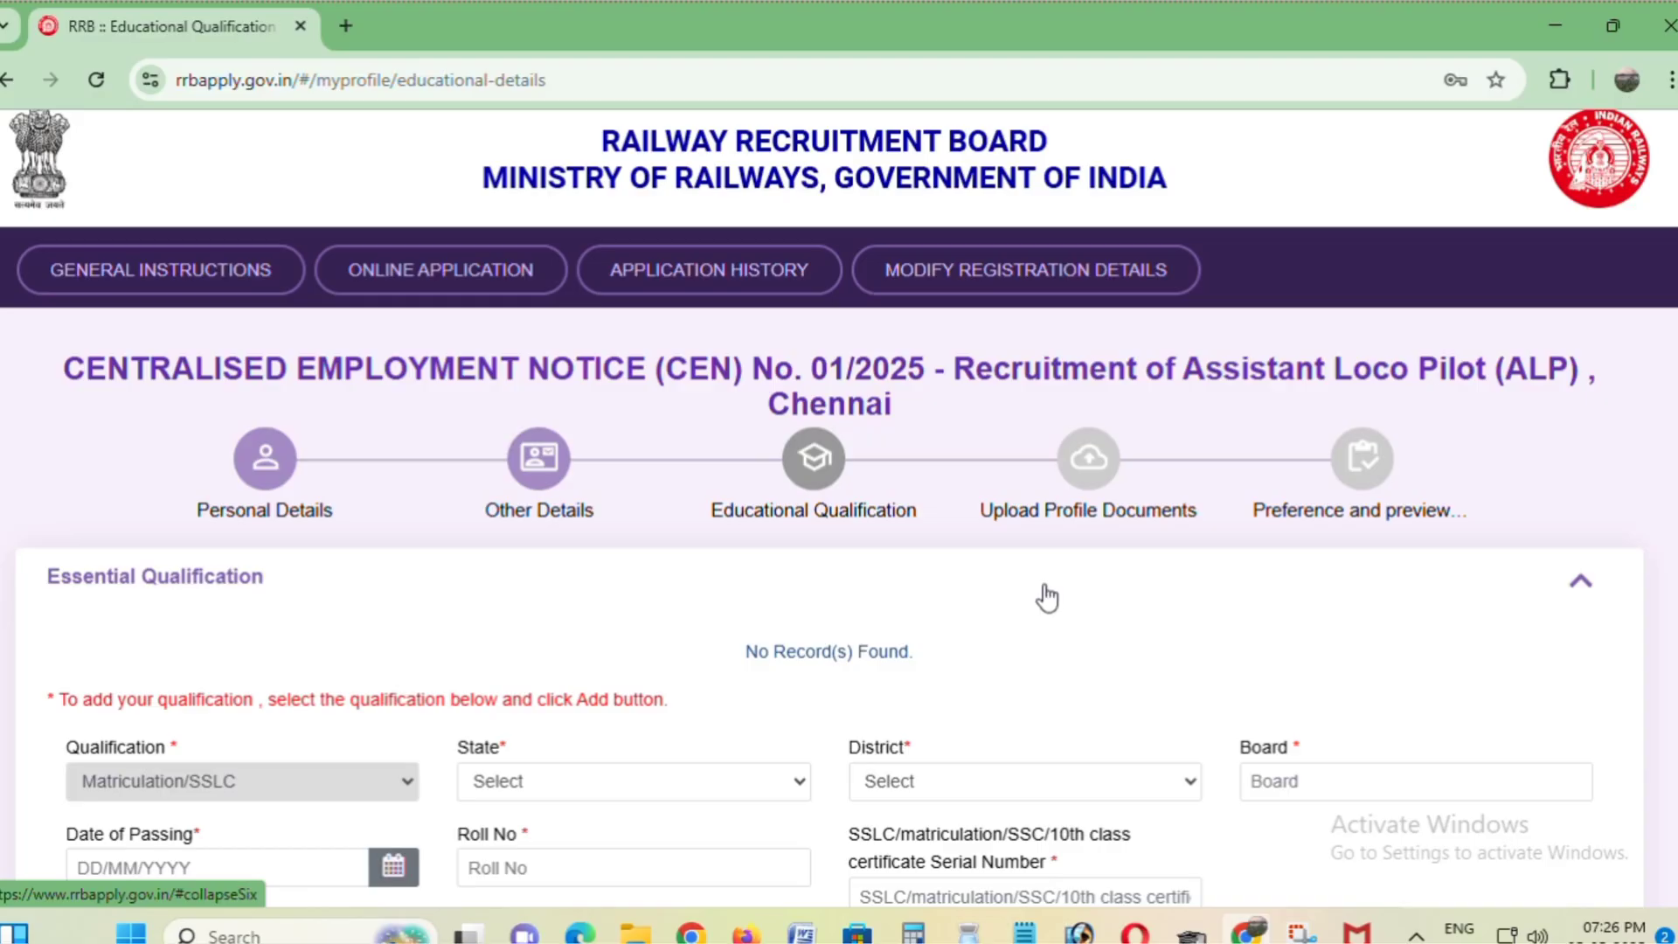
{"action": "scroll", "coordinate": [1052, 603], "scroll_direction": "down", "scroll_amount": 1}
{"action": "left_click_drag", "start_coordinate": [39, 495], "coordinate": [348, 493]}
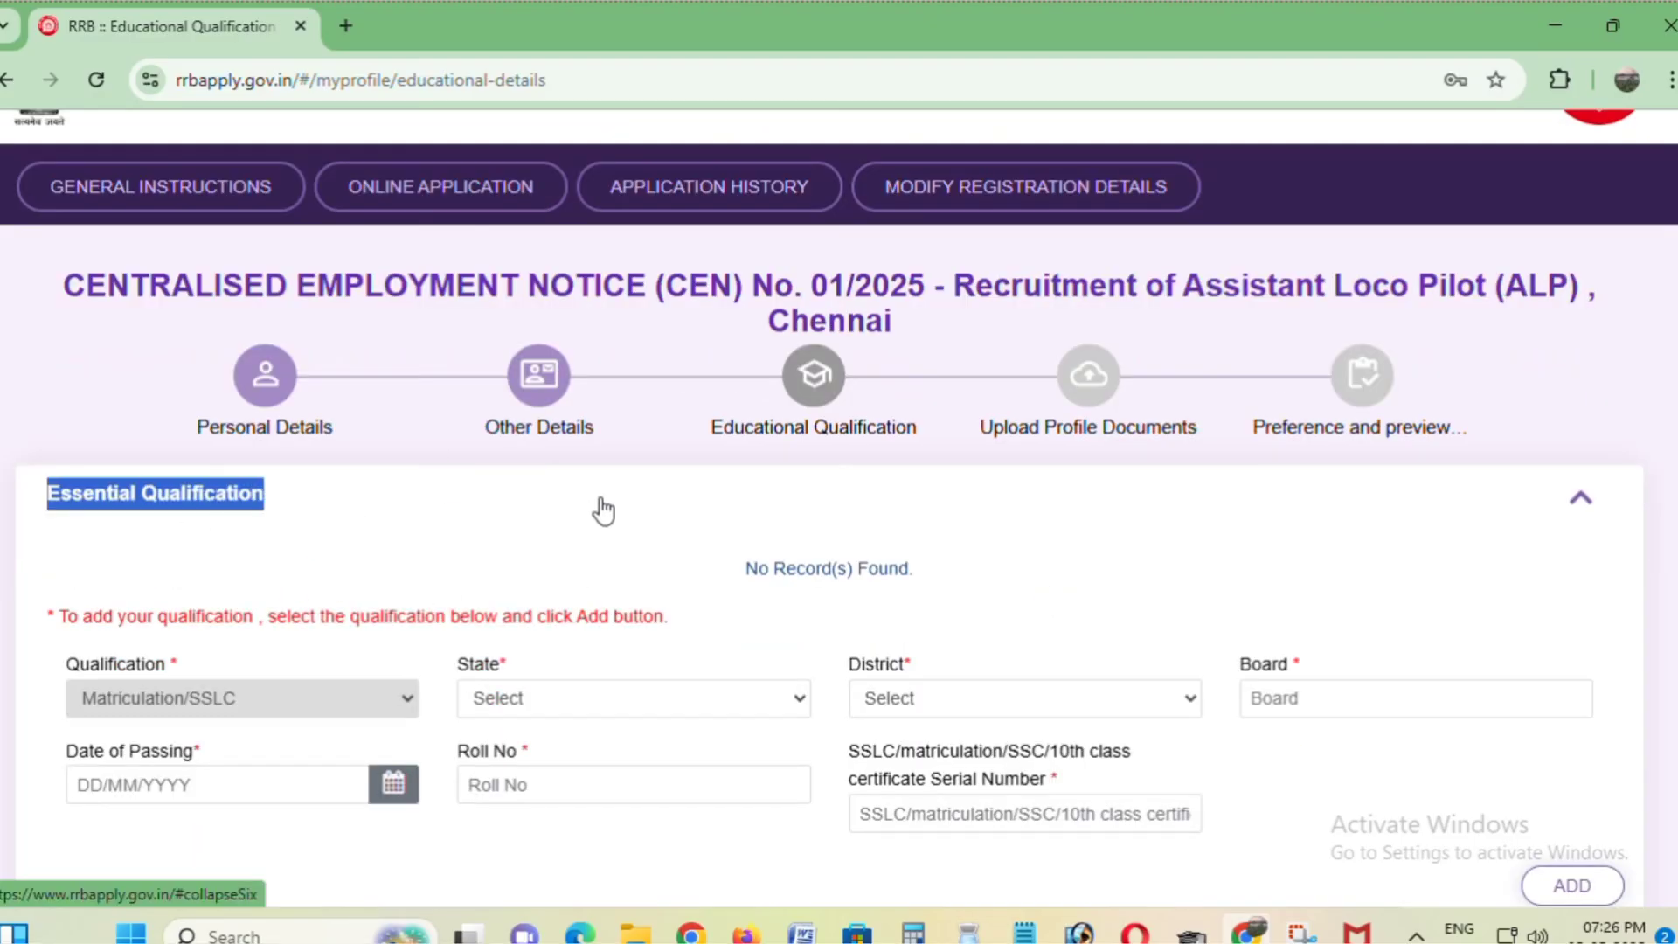
{"action": "scroll", "coordinate": [600, 507], "scroll_direction": "down", "scroll_amount": 1}
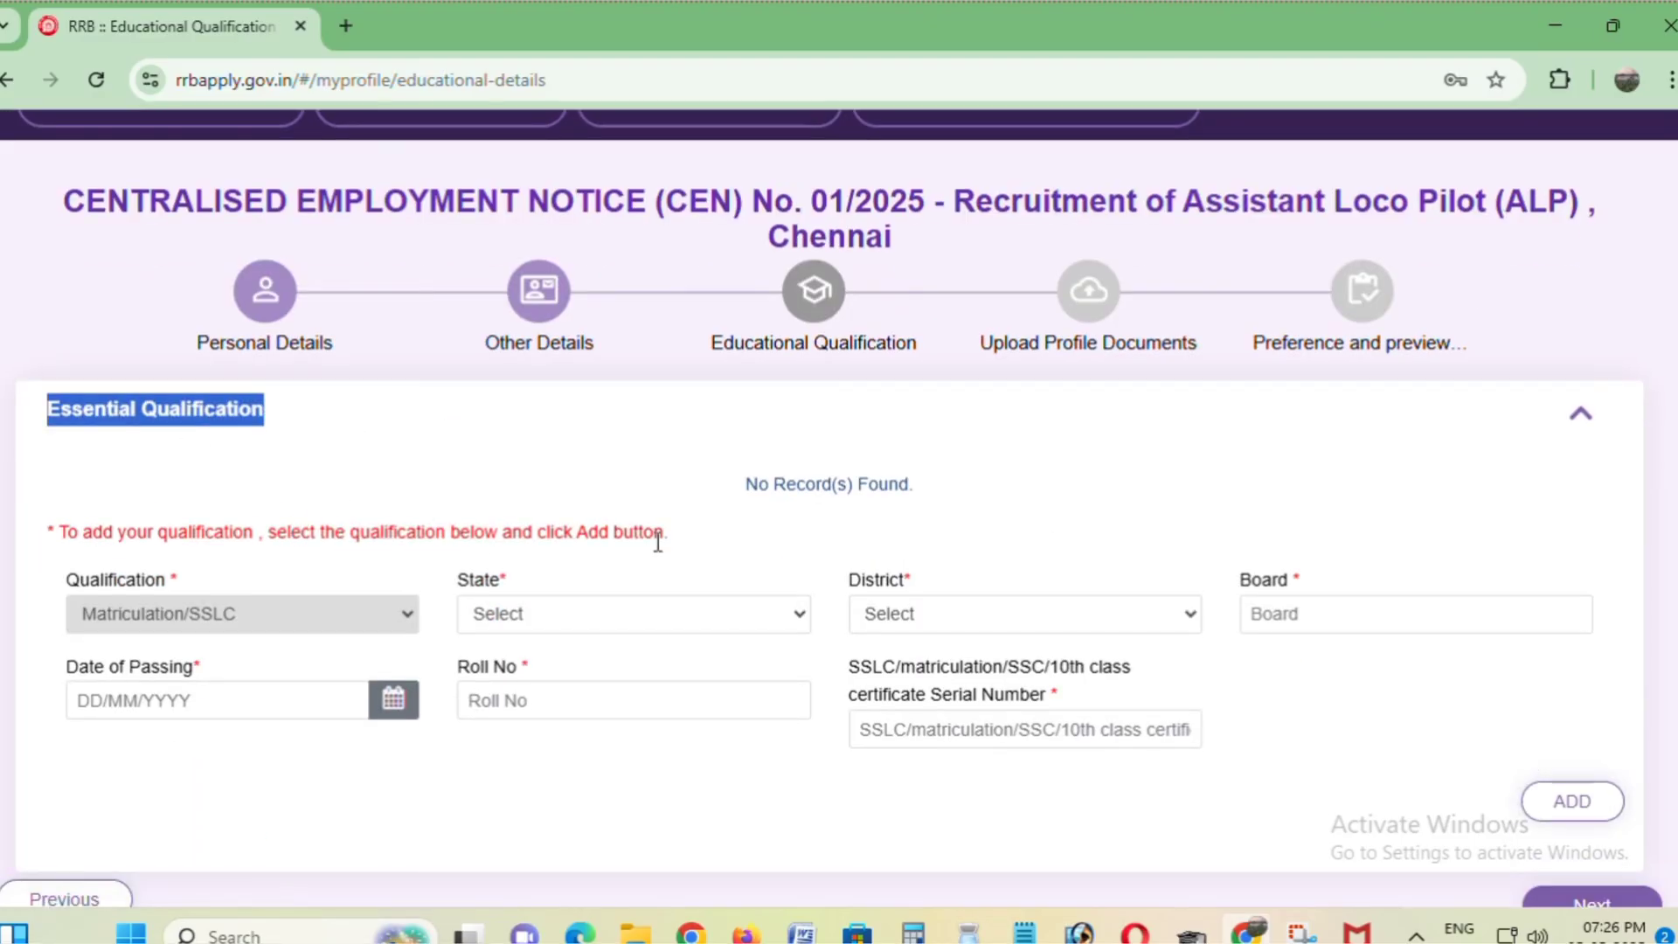
{"action": "scroll", "coordinate": [690, 477], "scroll_direction": "down", "scroll_amount": 1}
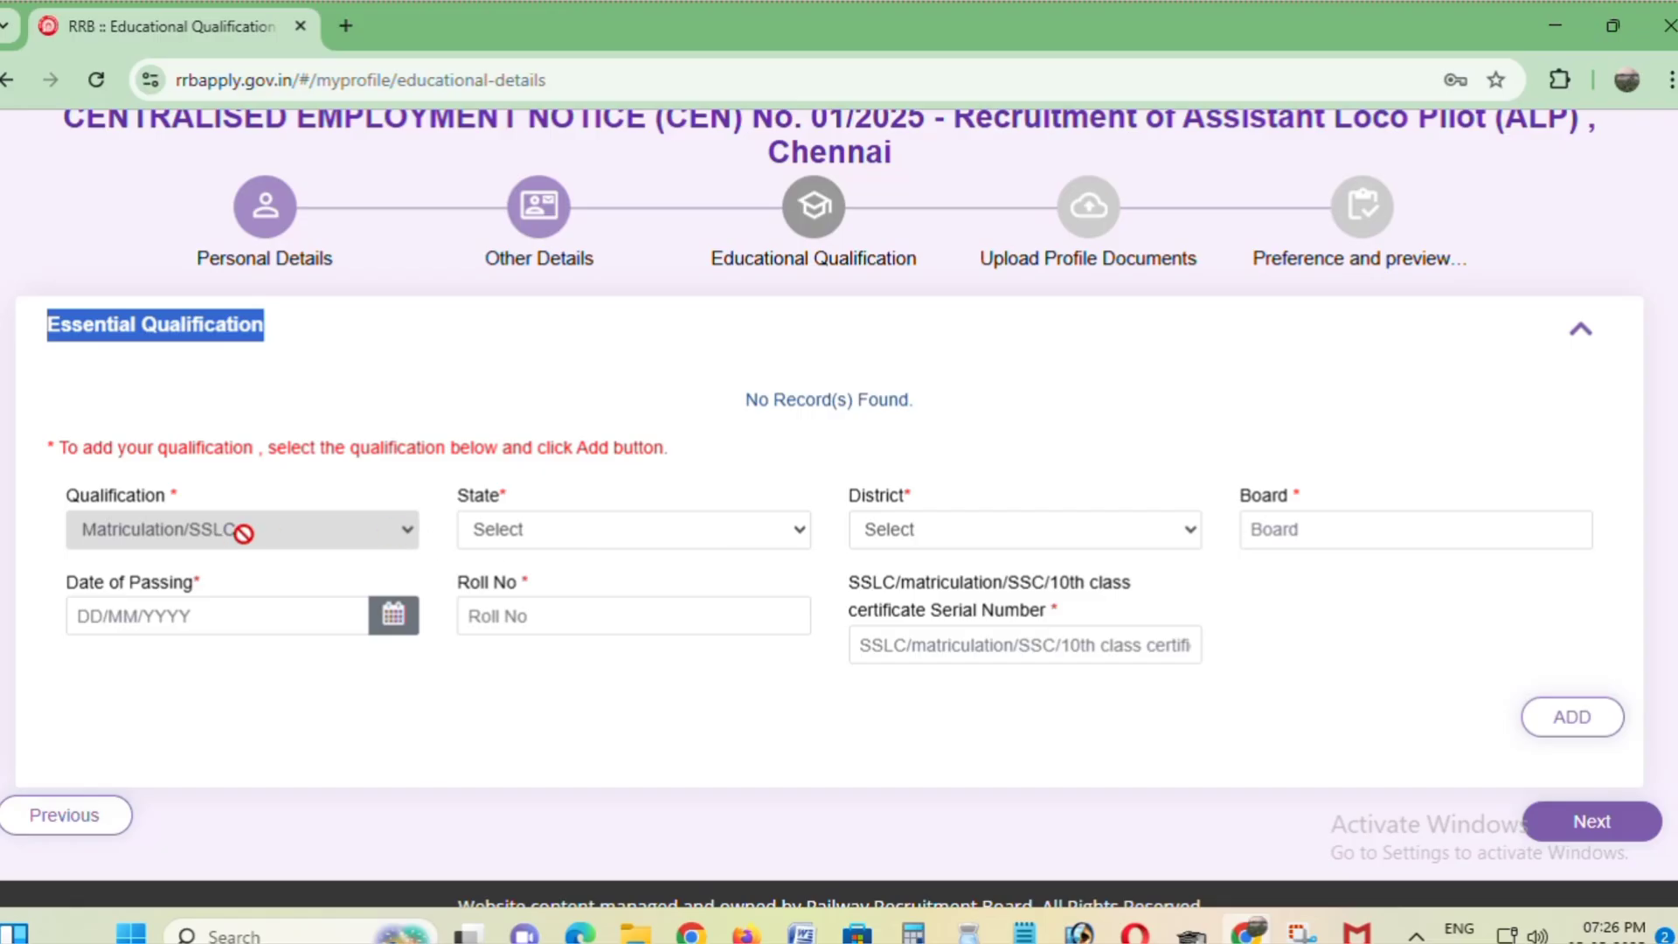
{"action": "left_click", "coordinate": [524, 537]}
{"action": "left_click", "coordinate": [674, 491]}
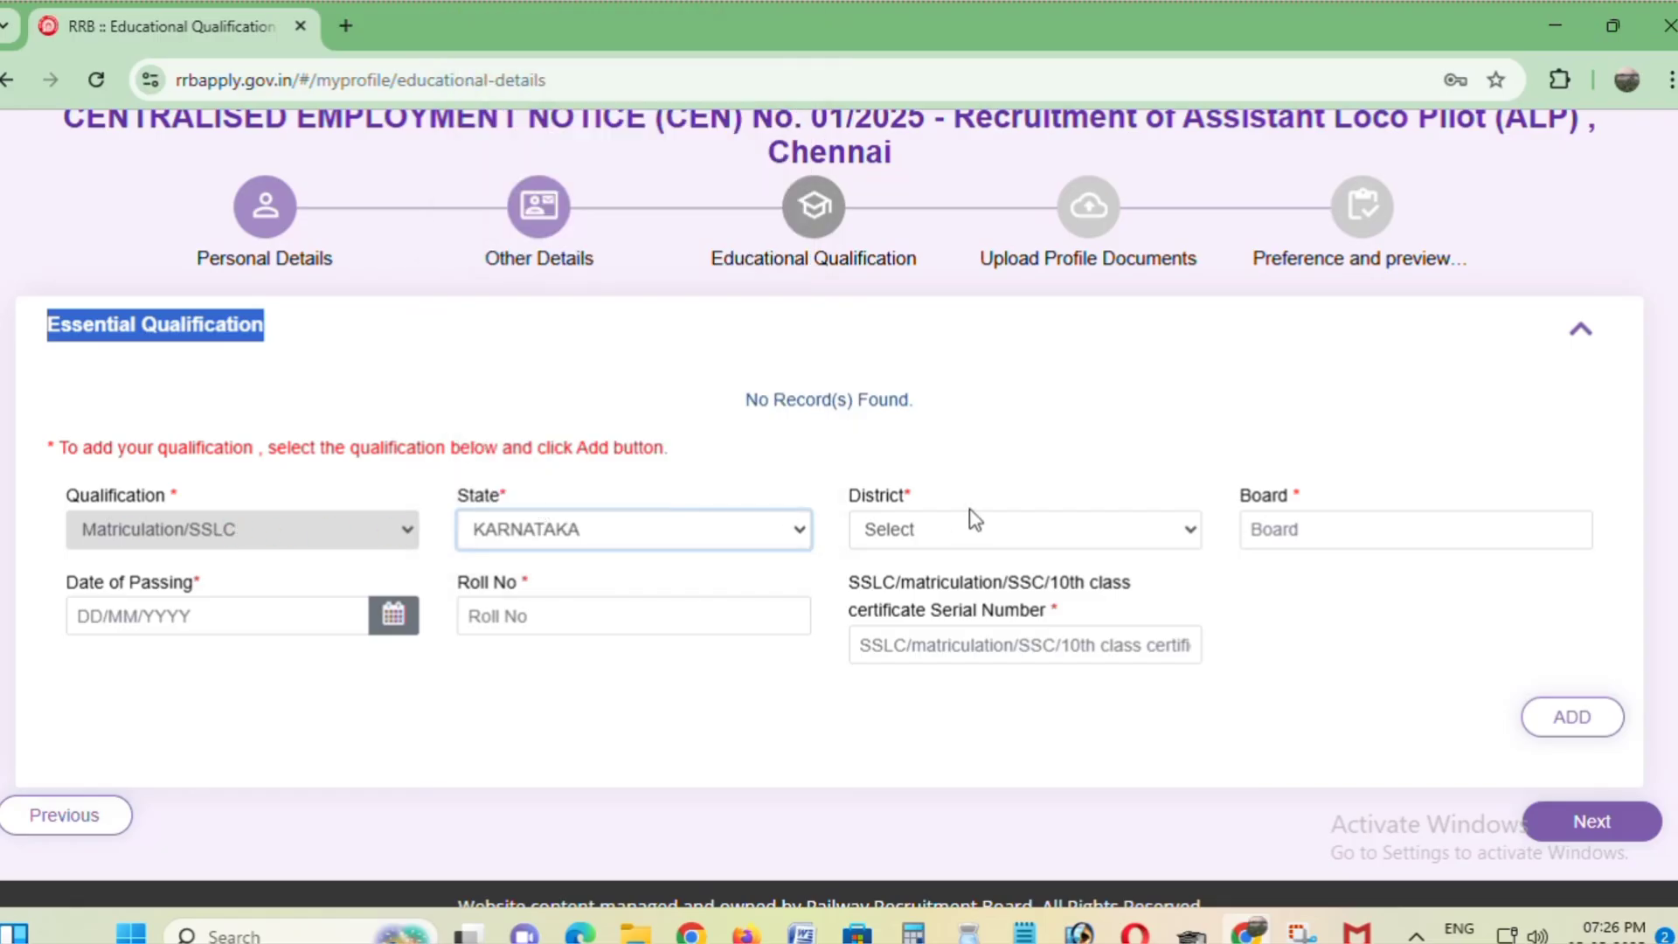
{"action": "left_click", "coordinate": [974, 532]}
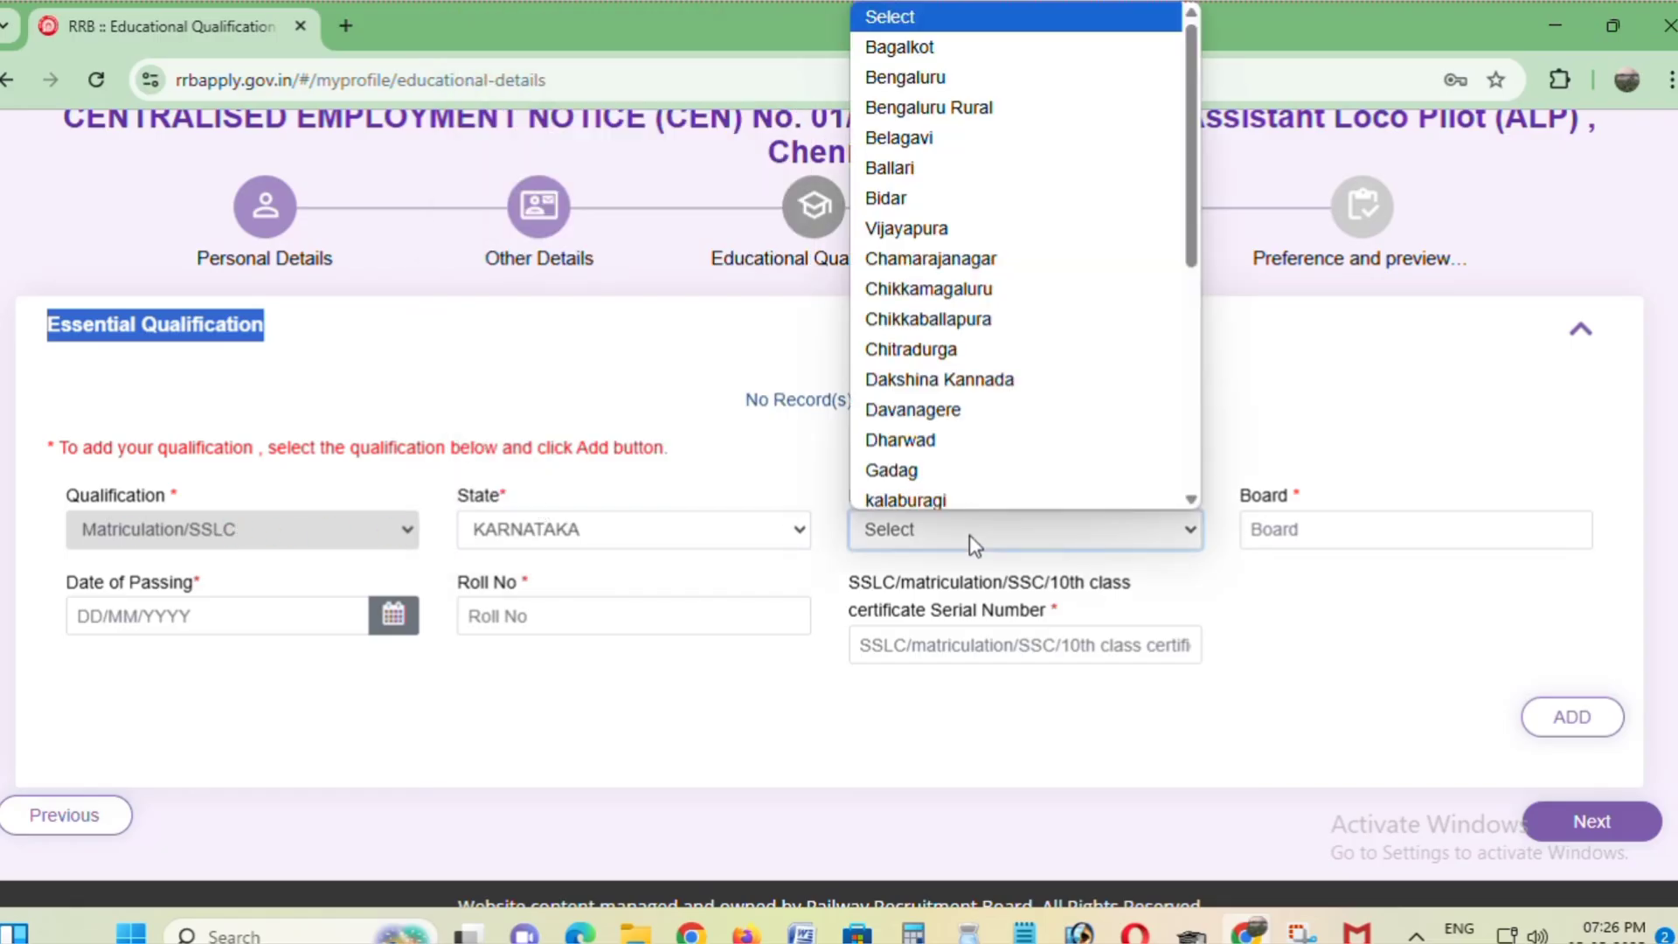
{"action": "scroll", "coordinate": [940, 297], "scroll_direction": "down", "scroll_amount": 4}
{"action": "left_click", "coordinate": [924, 358]}
{"action": "left_click", "coordinate": [1311, 541]}
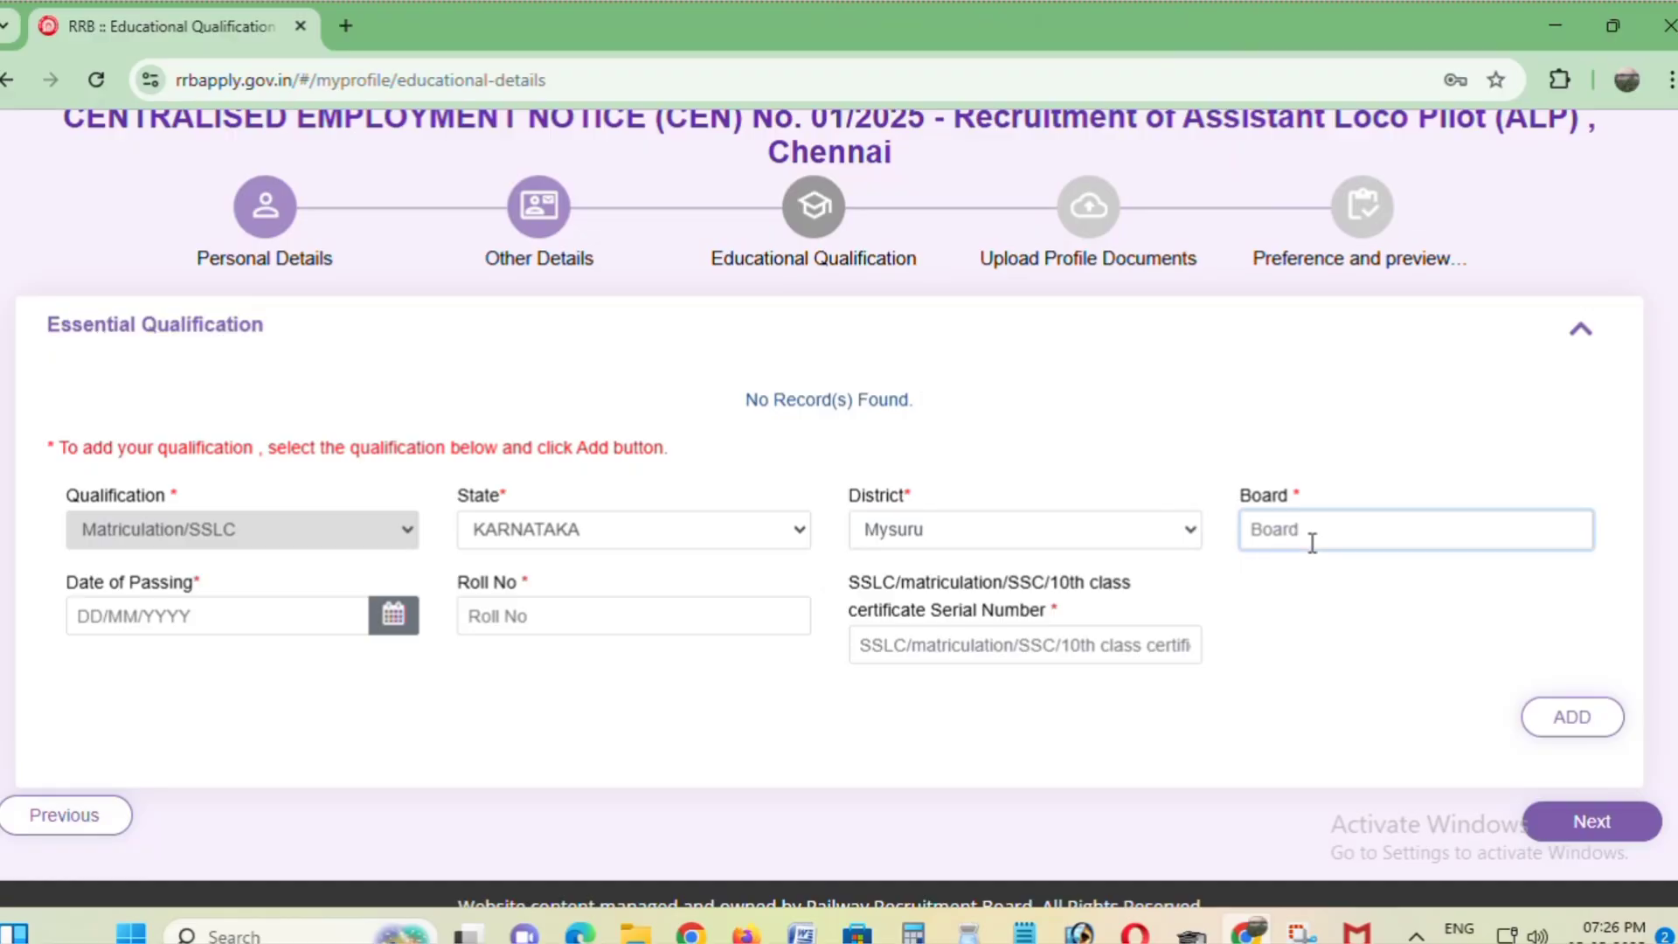
{"action": "type", "text": "KARNATAKA SECONDAR"}
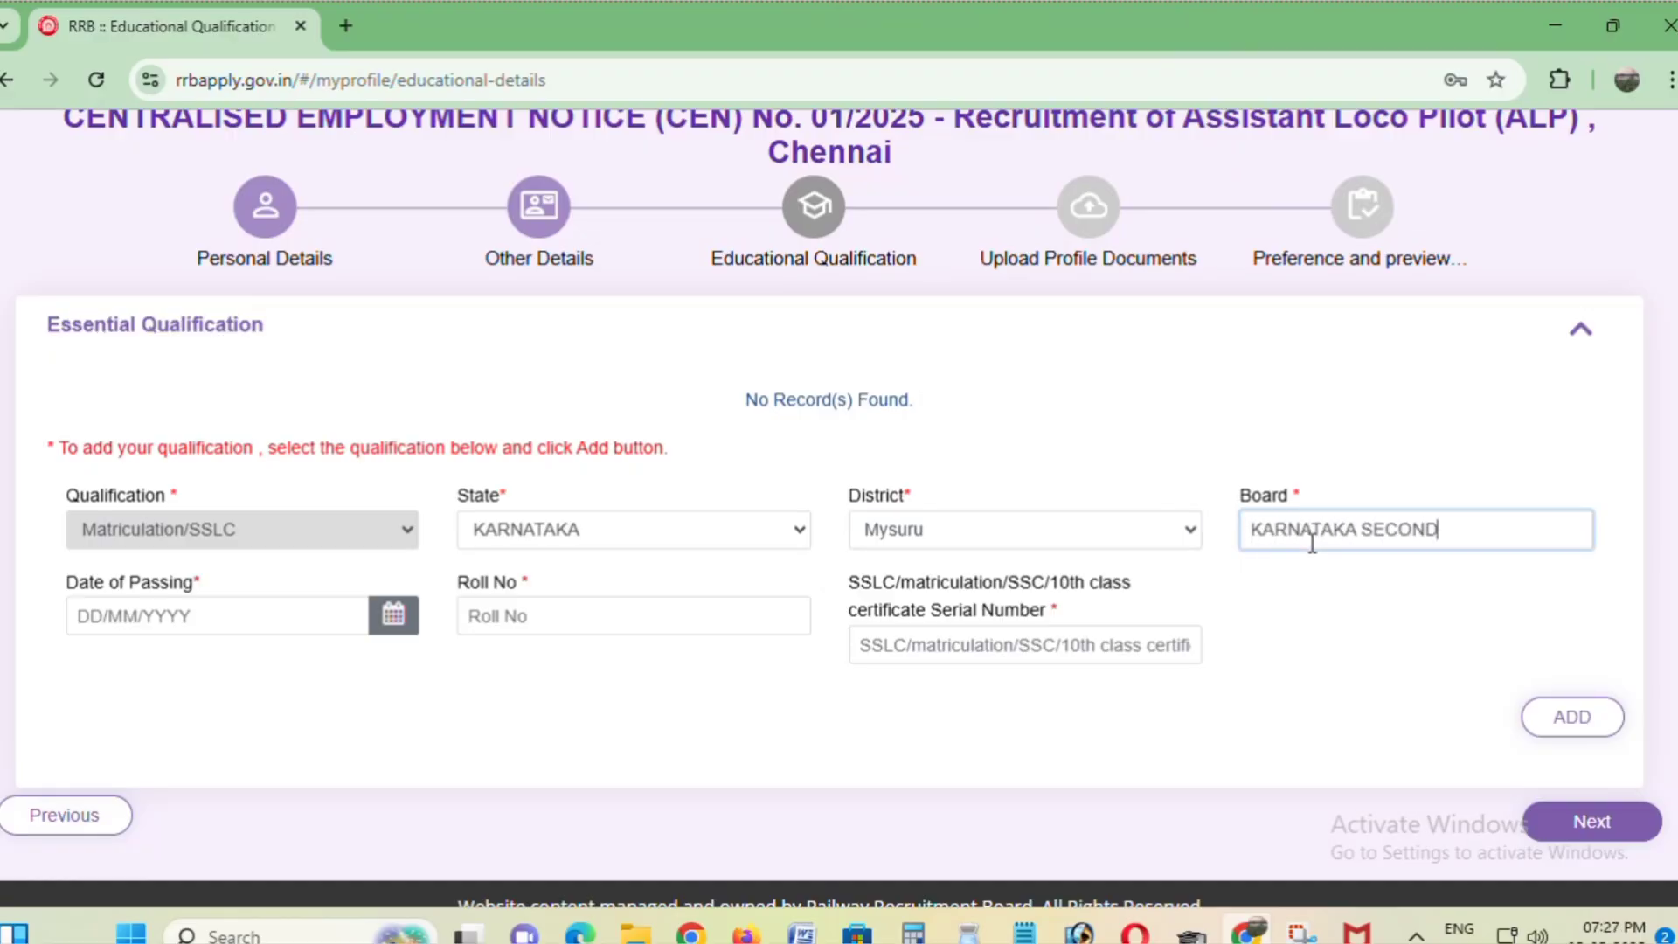
Step: Set the SSLC date of passing to 10 August 2020, correcting an initial 8th
{"action": "left_click", "coordinate": [259, 288]}
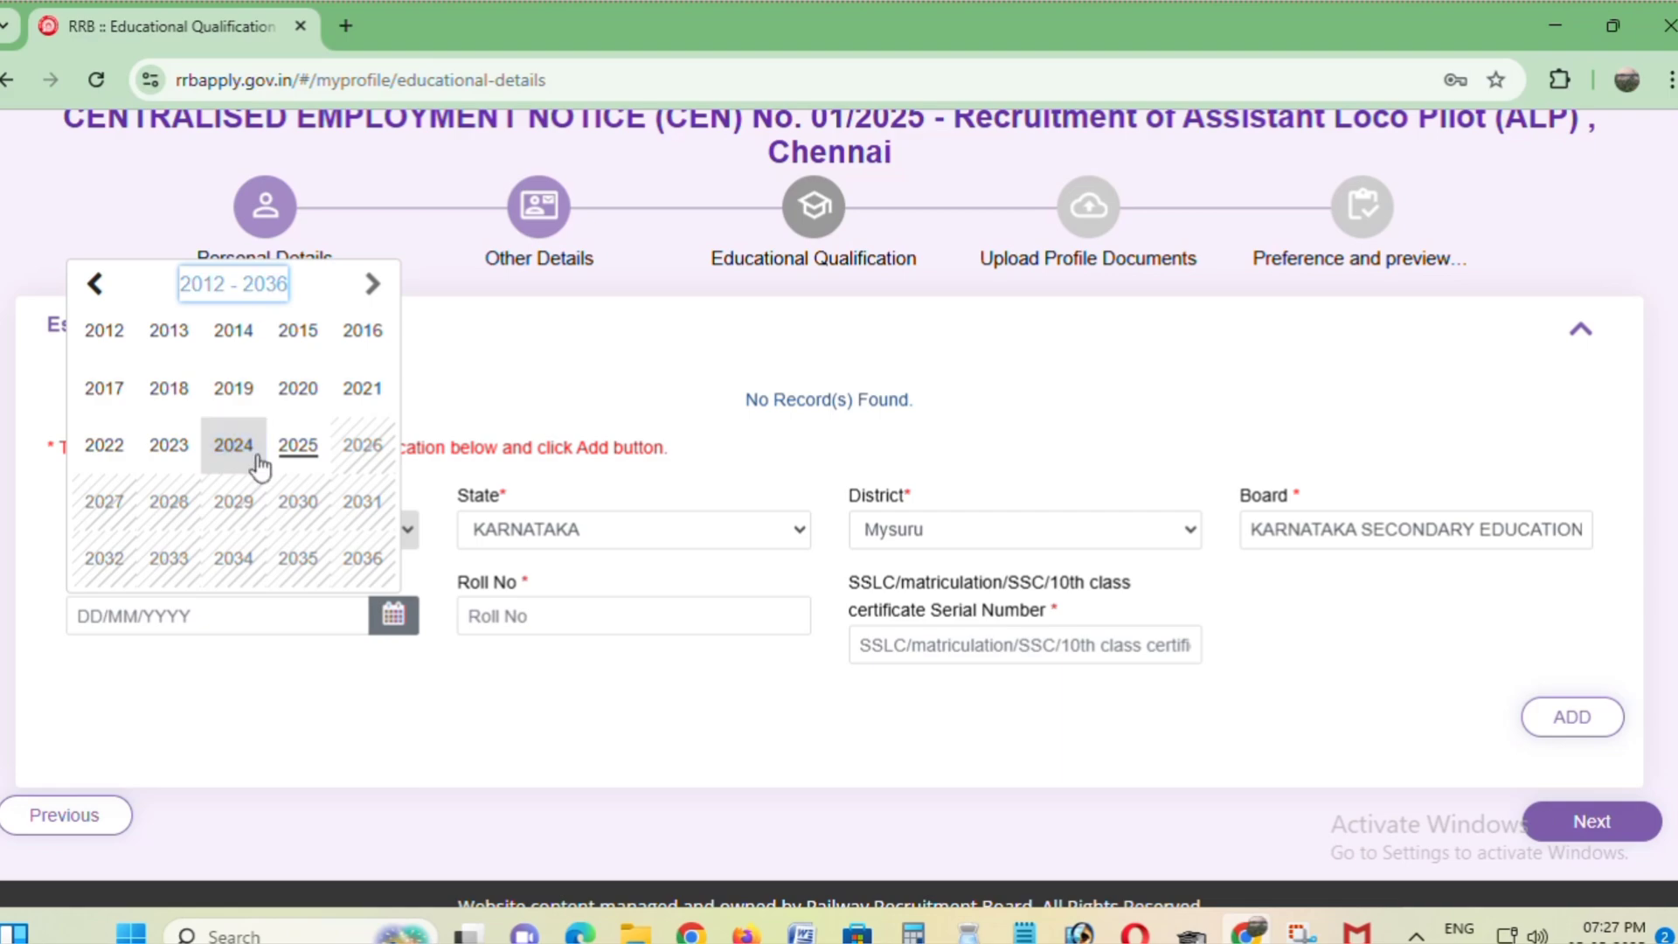
{"action": "left_click", "coordinate": [293, 386]}
{"action": "left_click", "coordinate": [205, 287]}
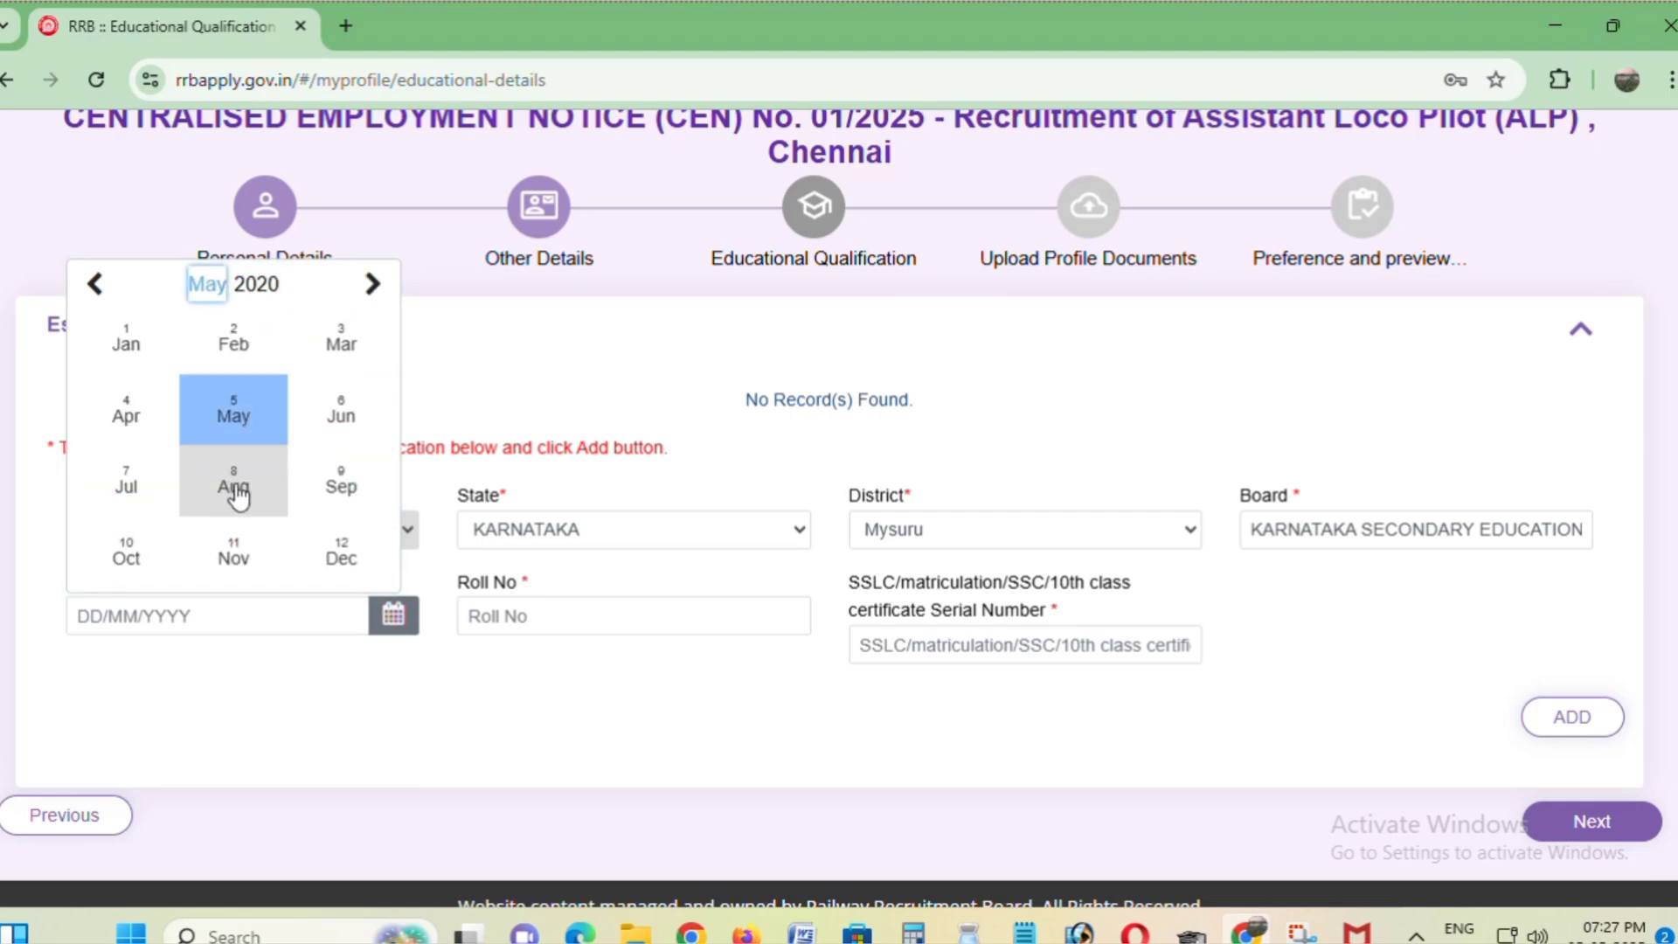
{"action": "left_click", "coordinate": [236, 495]}
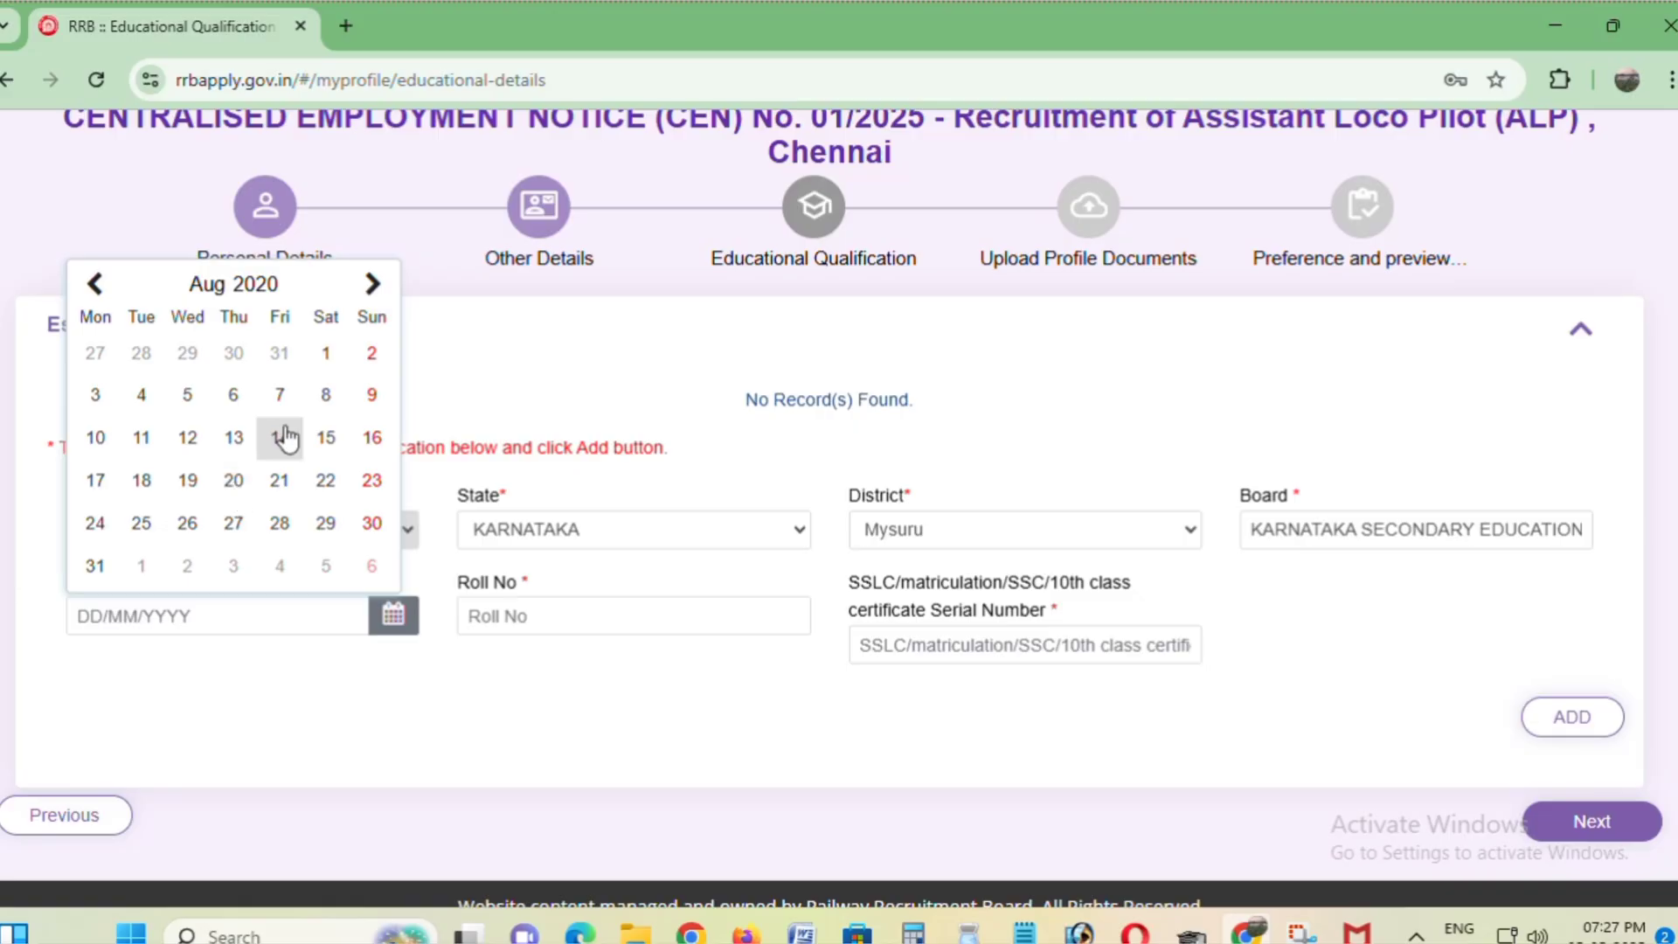
{"action": "left_click", "coordinate": [325, 395]}
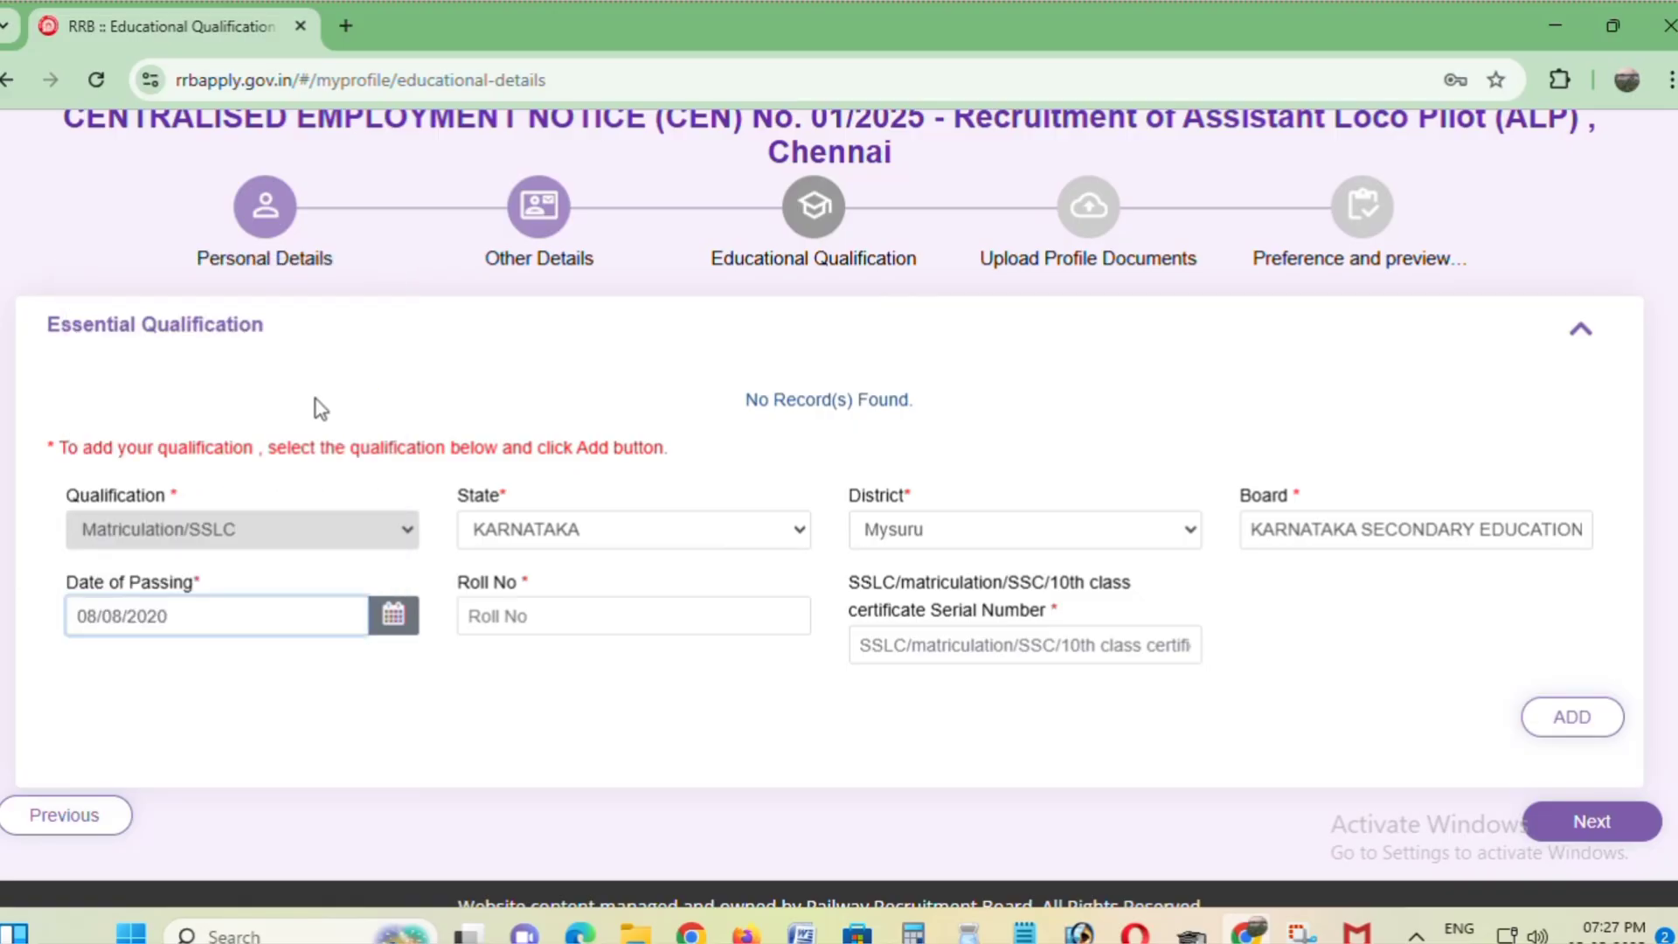
{"action": "left_click", "coordinate": [352, 609]}
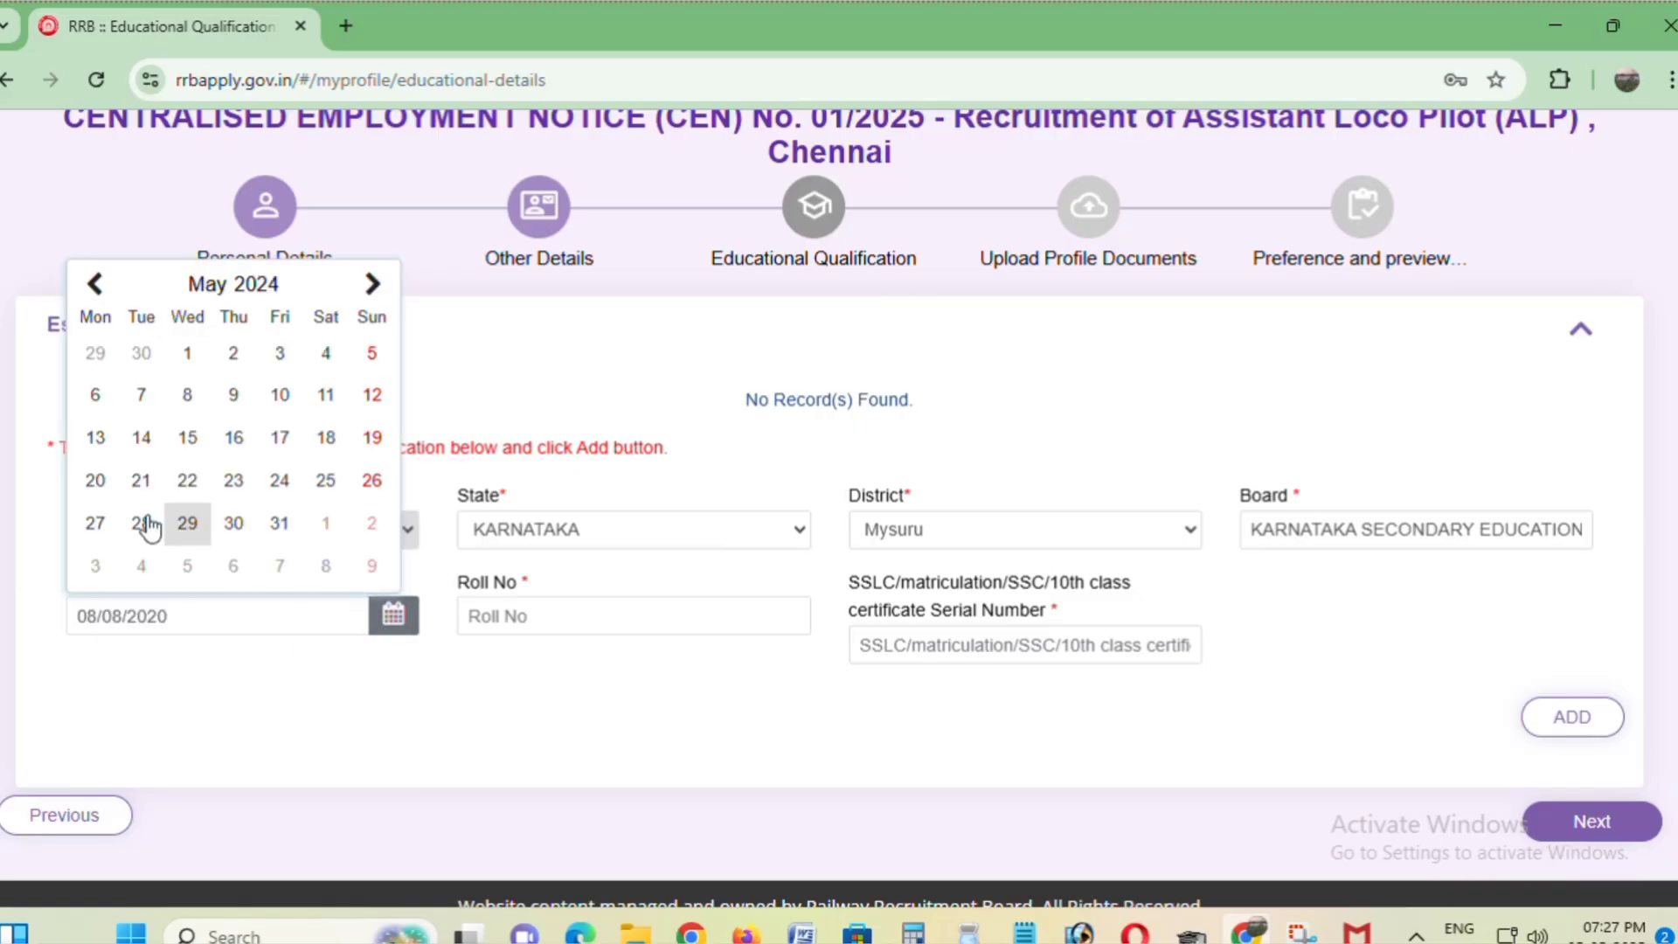
{"action": "left_click", "coordinate": [207, 284]}
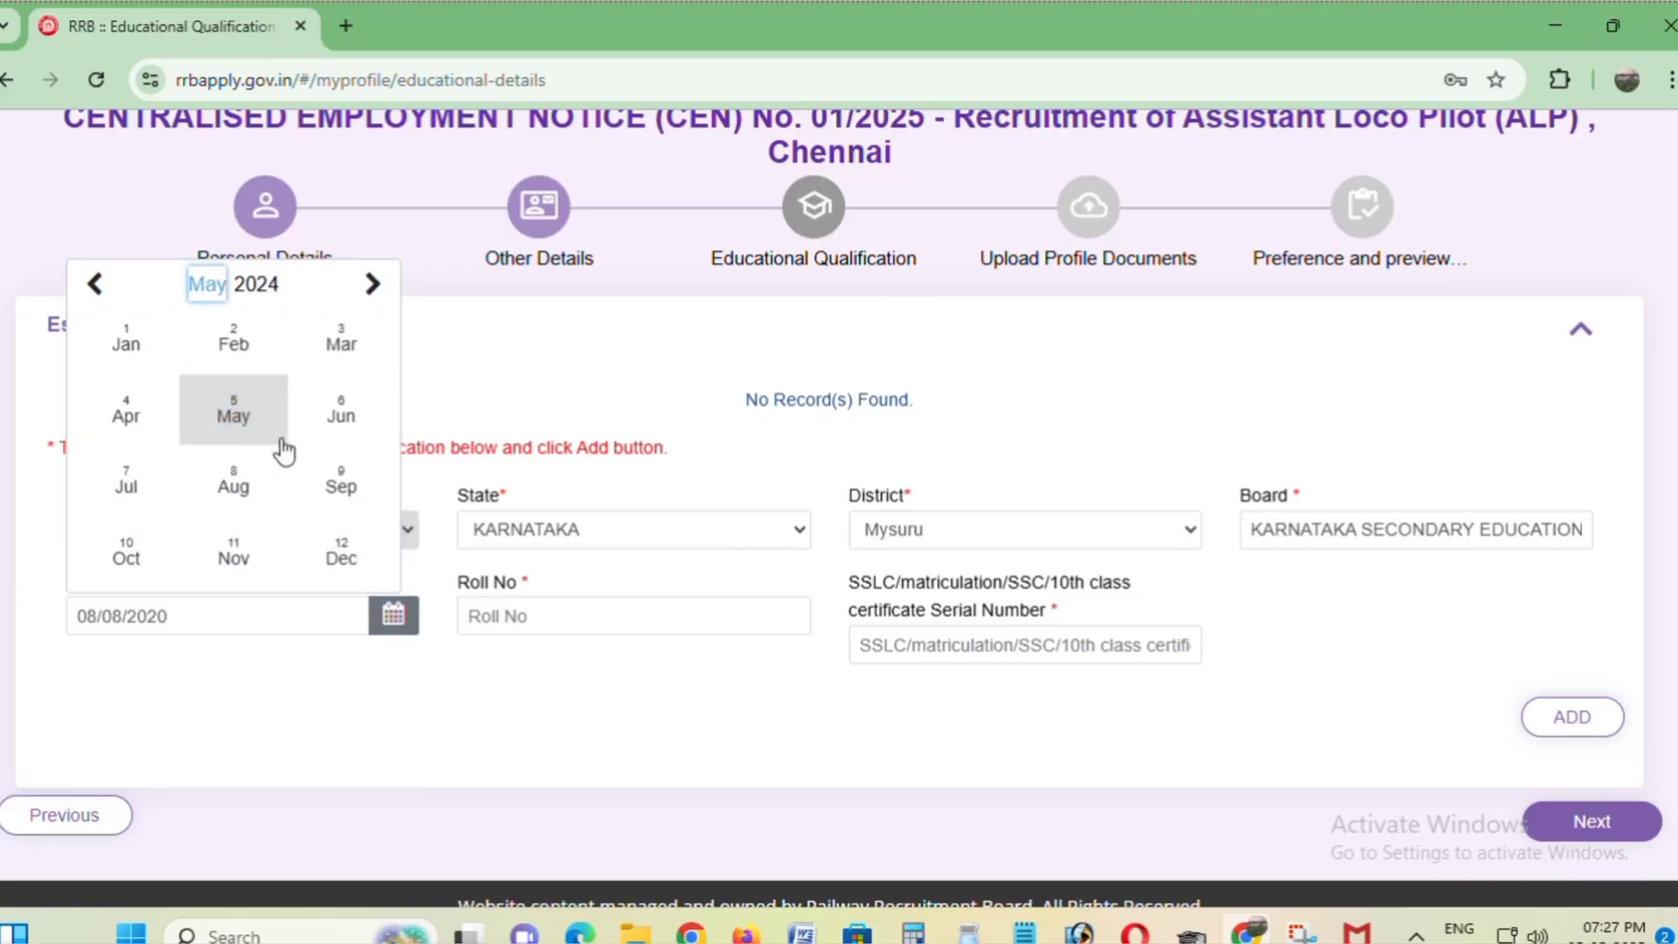
{"action": "left_click", "coordinate": [238, 491]}
{"action": "left_click", "coordinate": [319, 389]}
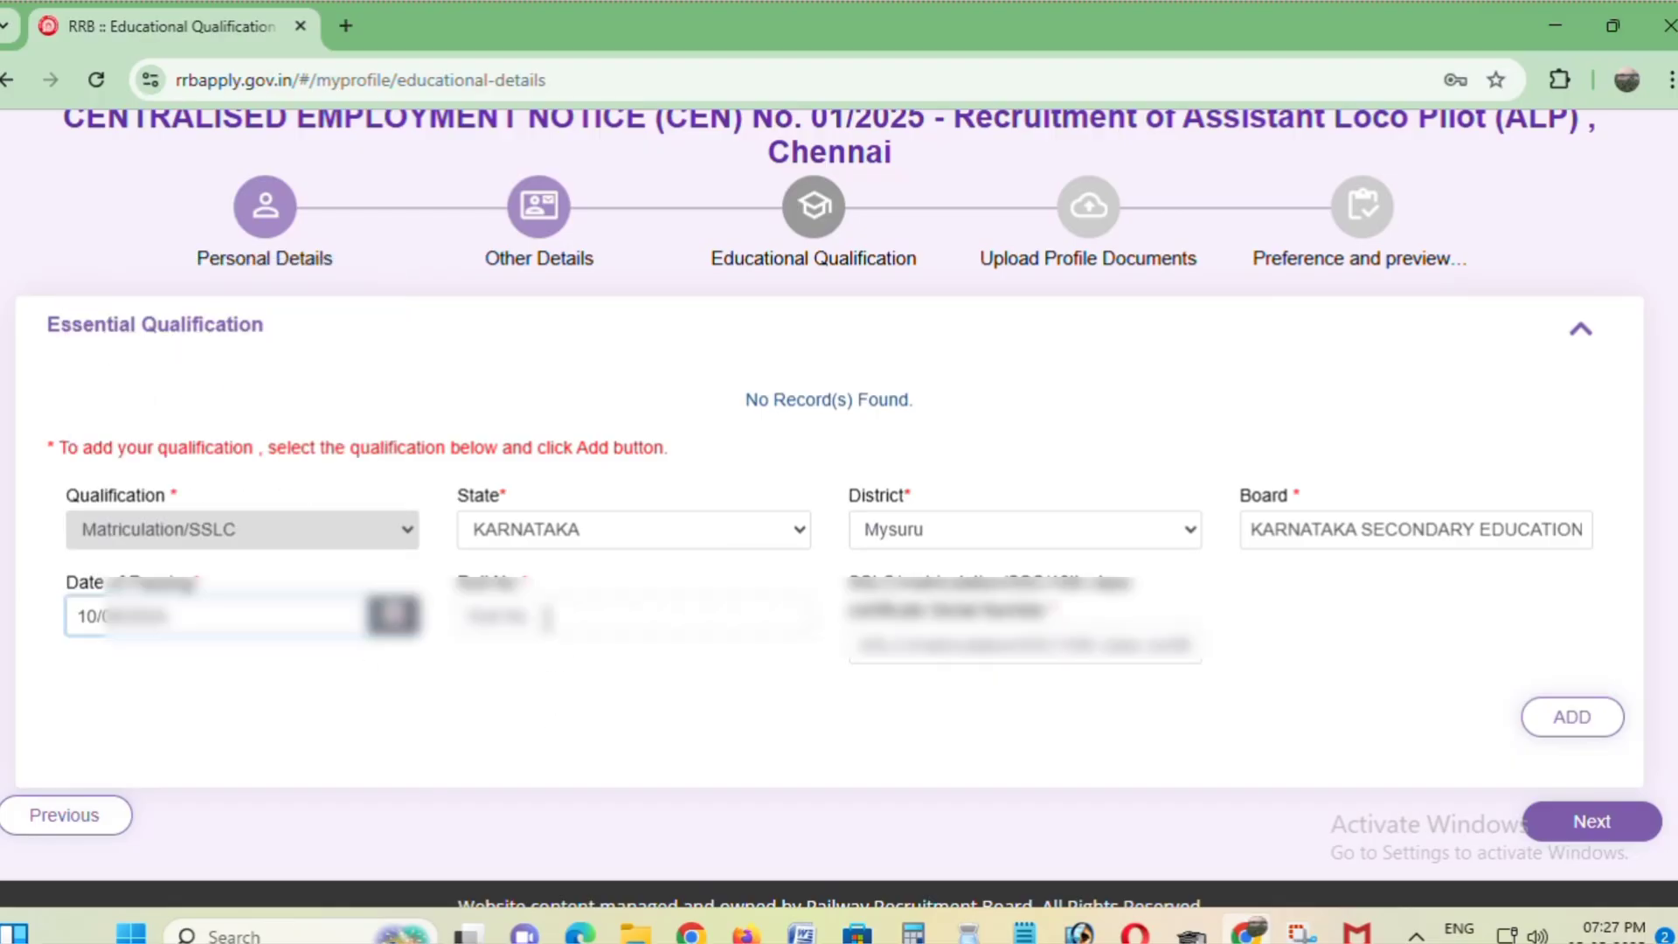
Step: Enter the roll number and certificate serial number, then add the SSLC record to the table
{"action": "left_click", "coordinate": [547, 617]}
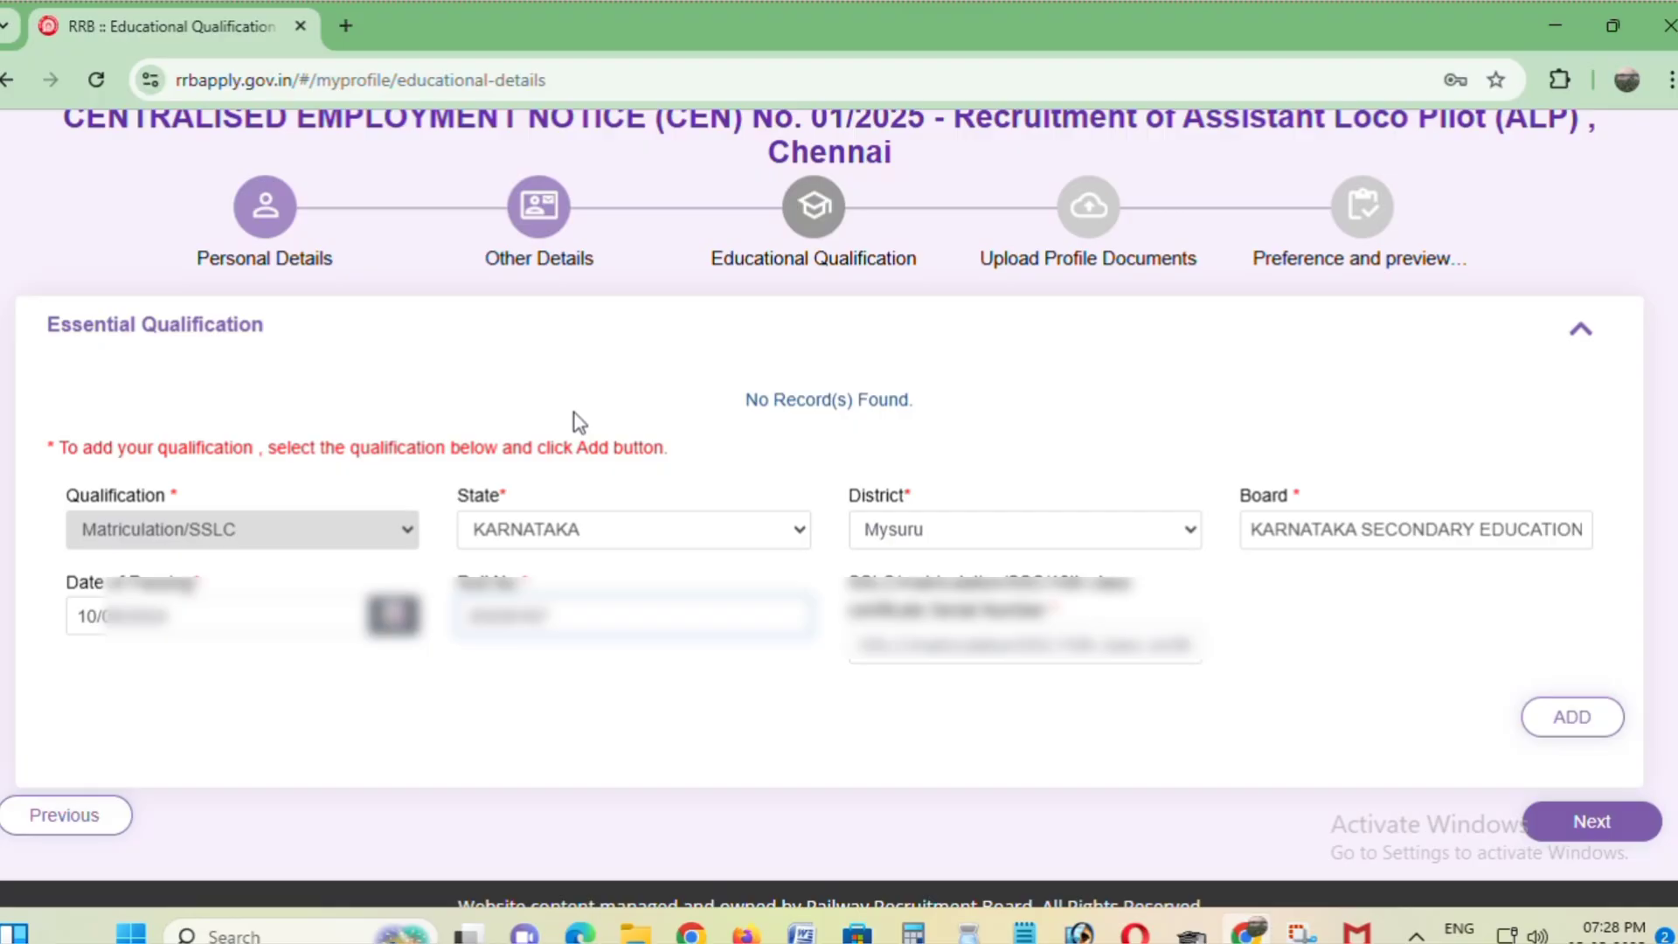
{"action": "key", "text": "Tab"}
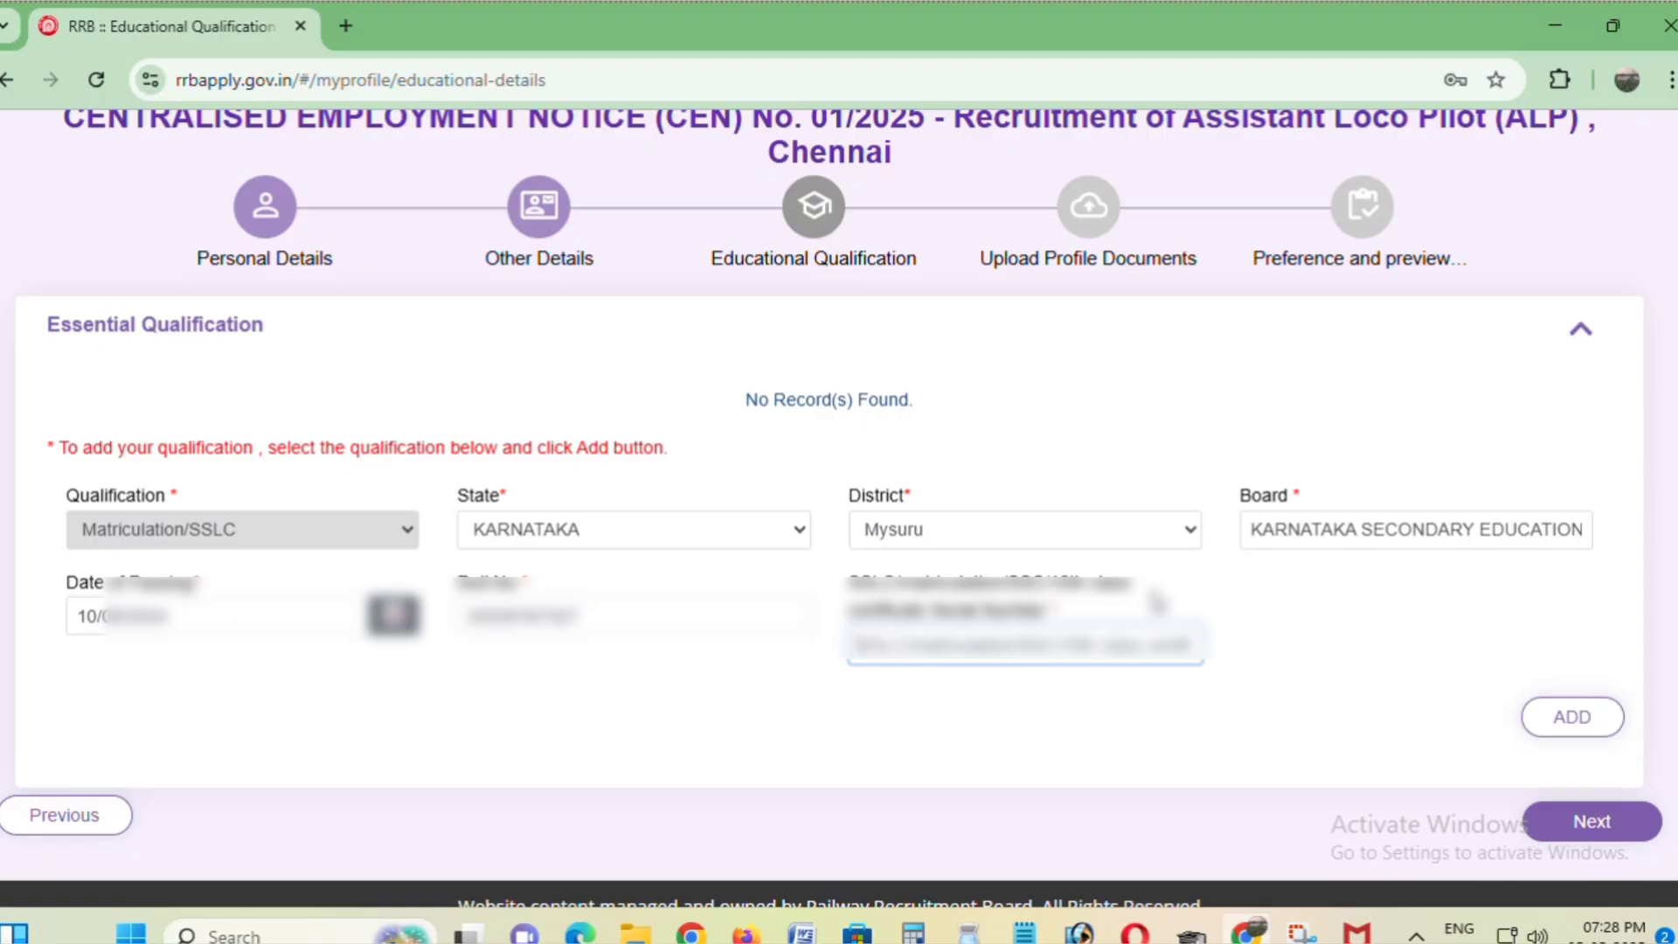
{"action": "scroll", "coordinate": [968, 385], "scroll_direction": "down", "scroll_amount": 1}
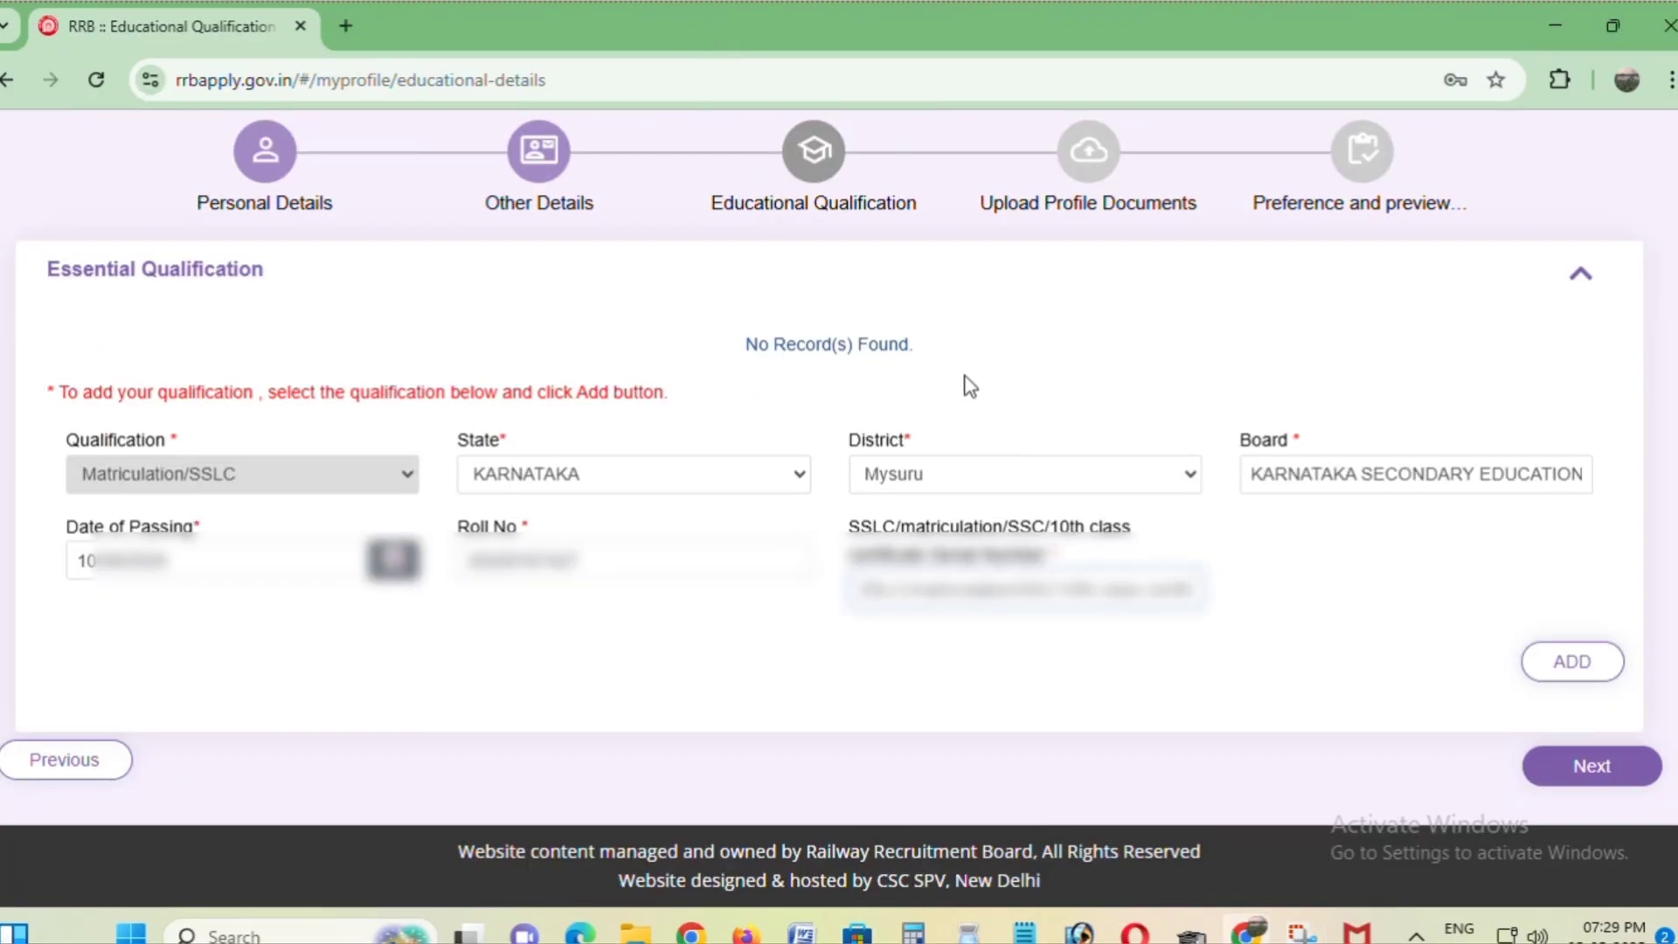
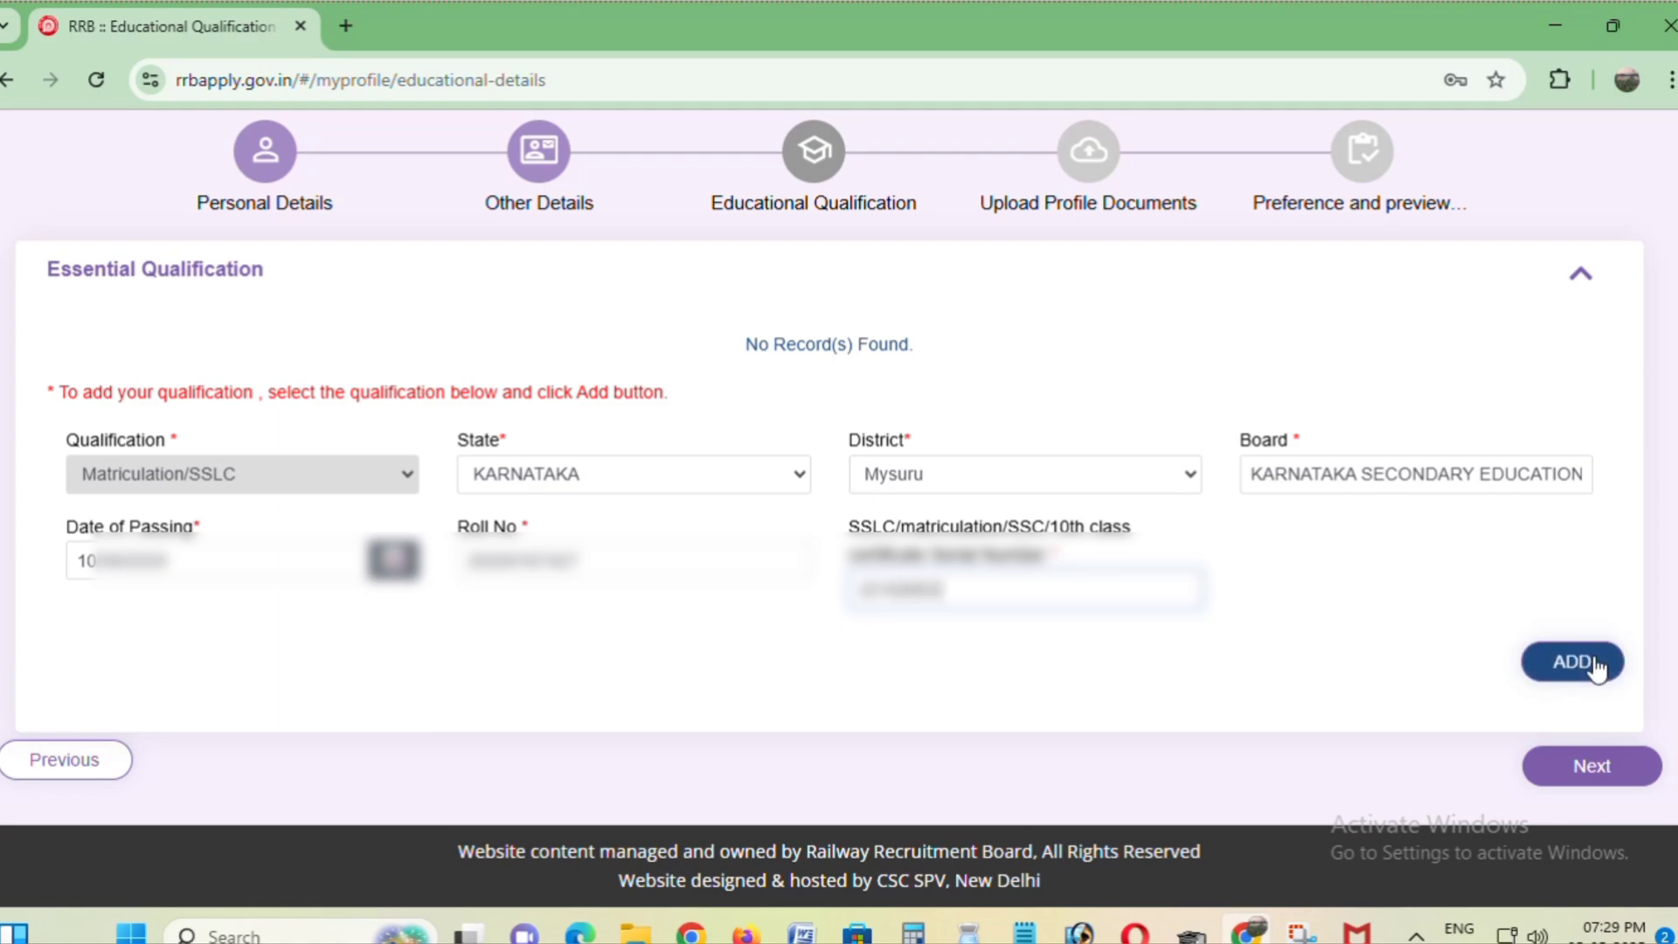
{"action": "left_click", "coordinate": [1595, 669]}
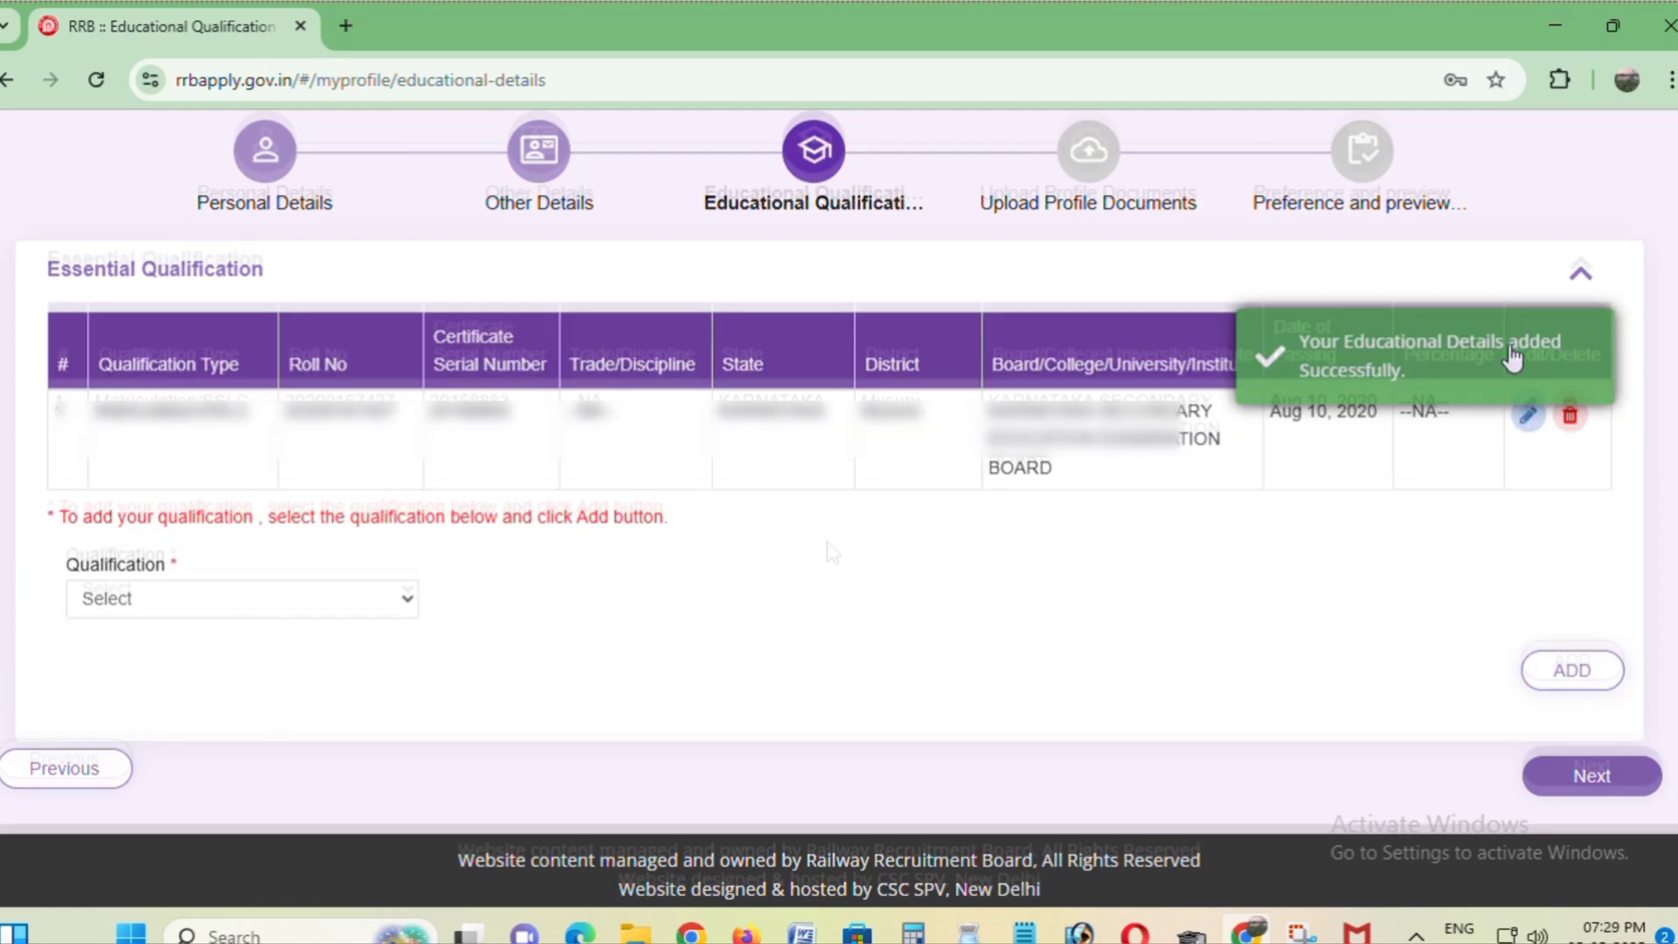
Step: Start an ITI qualification with trade Fitter, state KARNATAKA and district Mysuru
{"action": "left_click", "coordinate": [303, 603]}
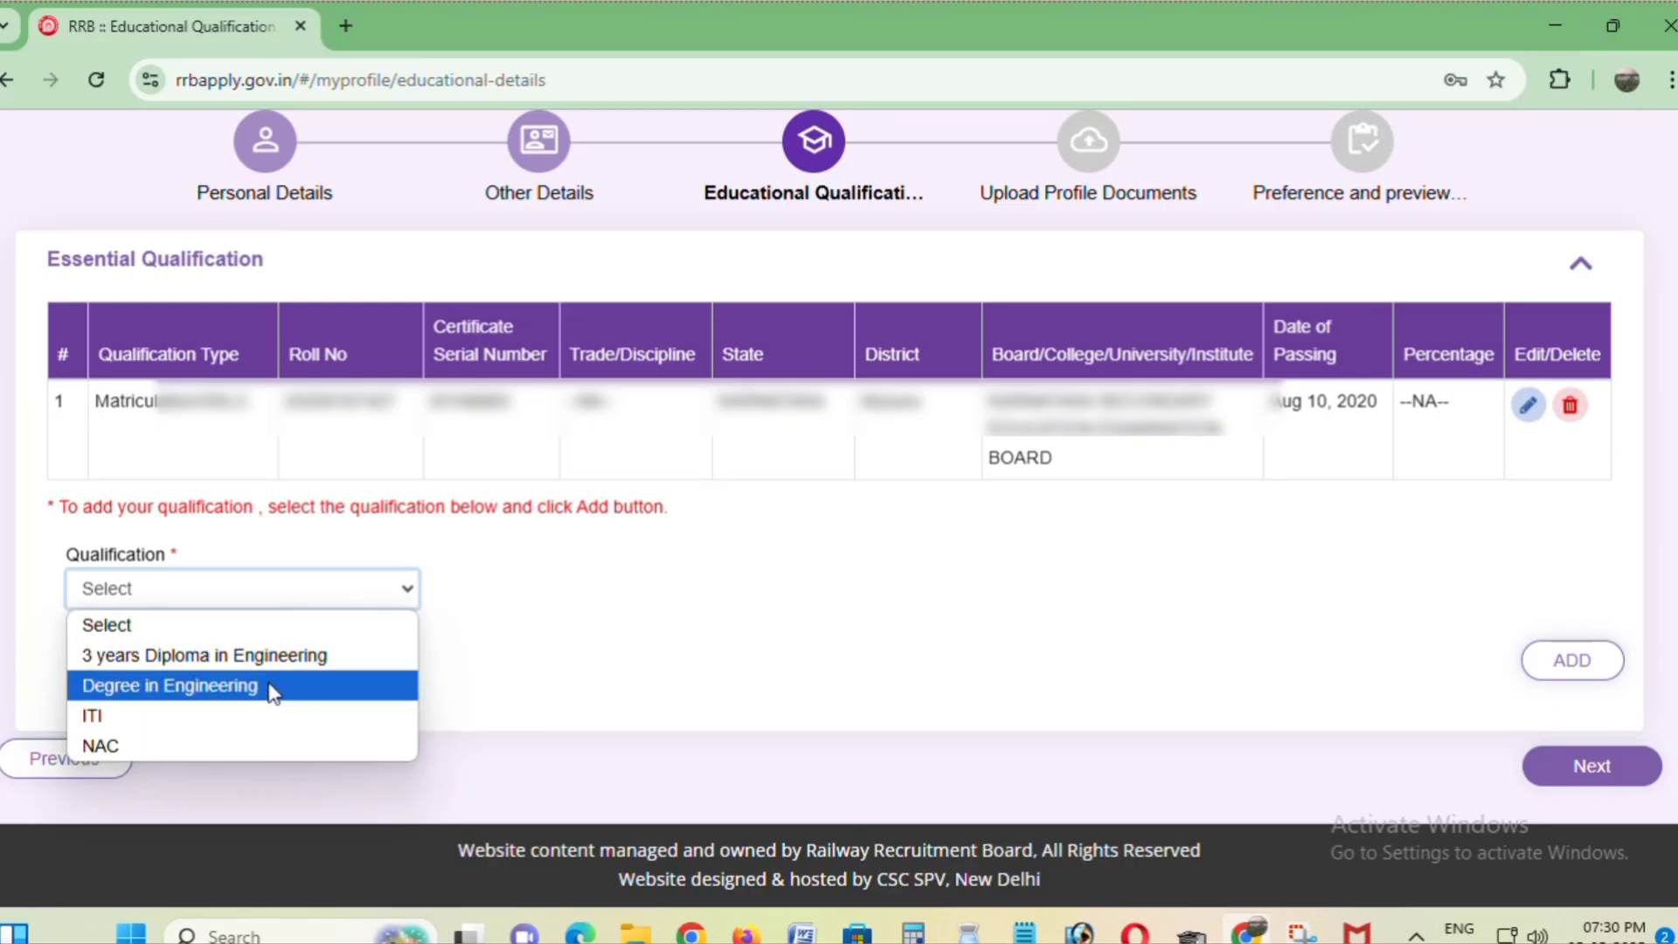
{"action": "left_click", "coordinate": [171, 718]}
{"action": "left_click", "coordinate": [524, 590]}
{"action": "left_click", "coordinate": [550, 219]}
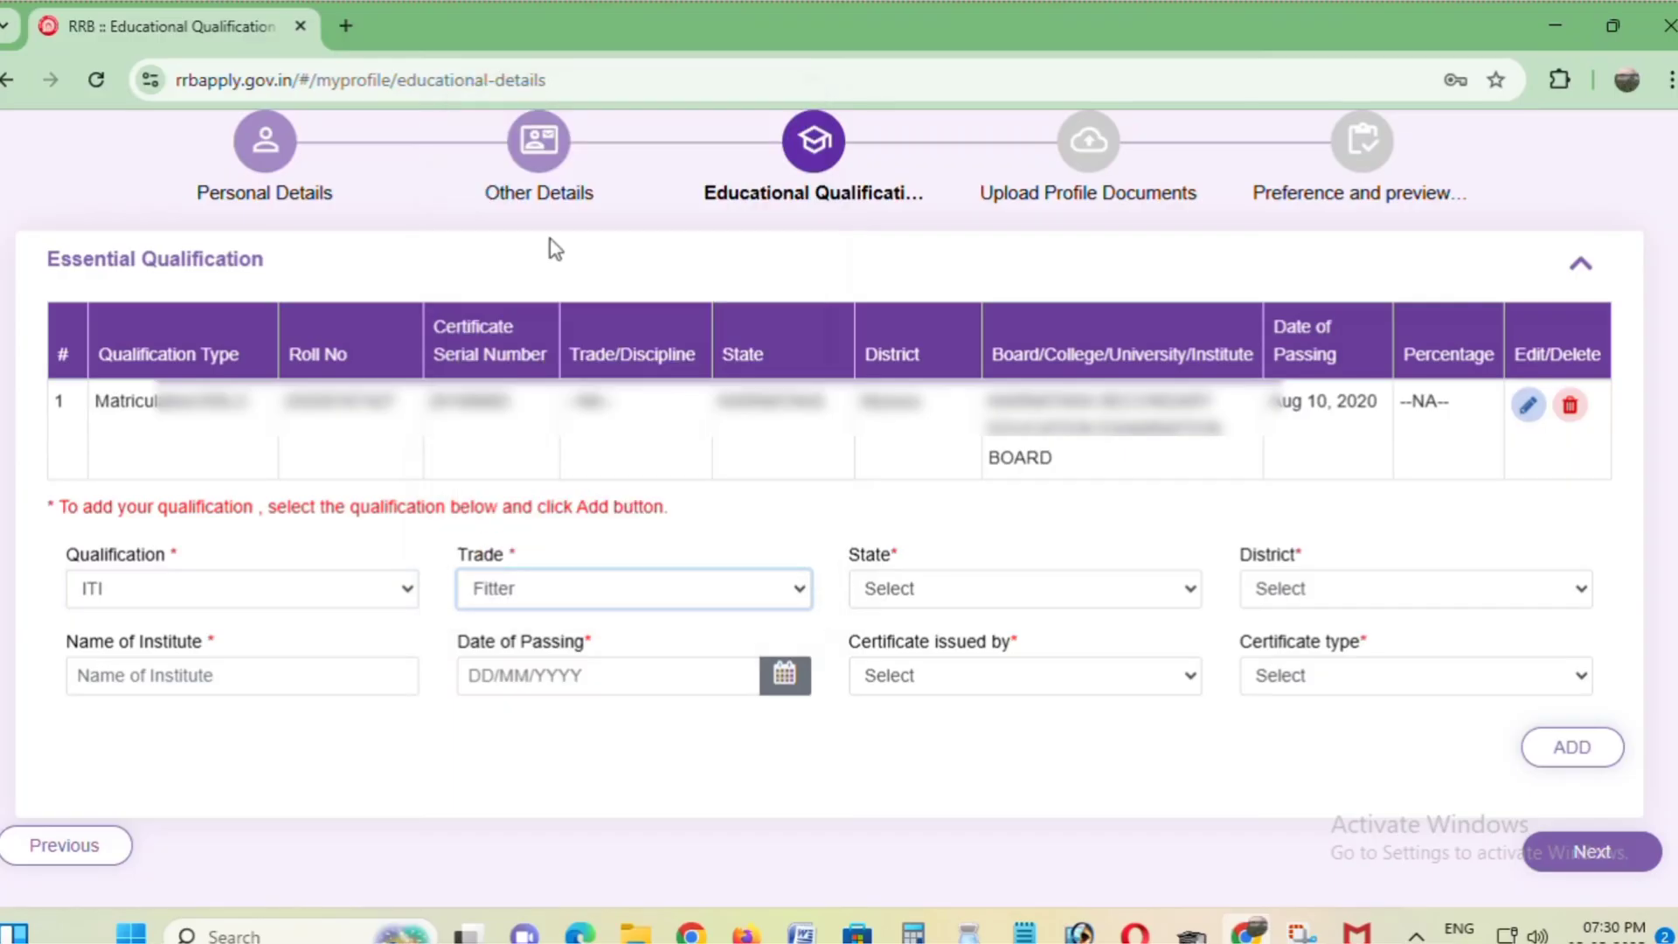
{"action": "left_click", "coordinate": [870, 593]}
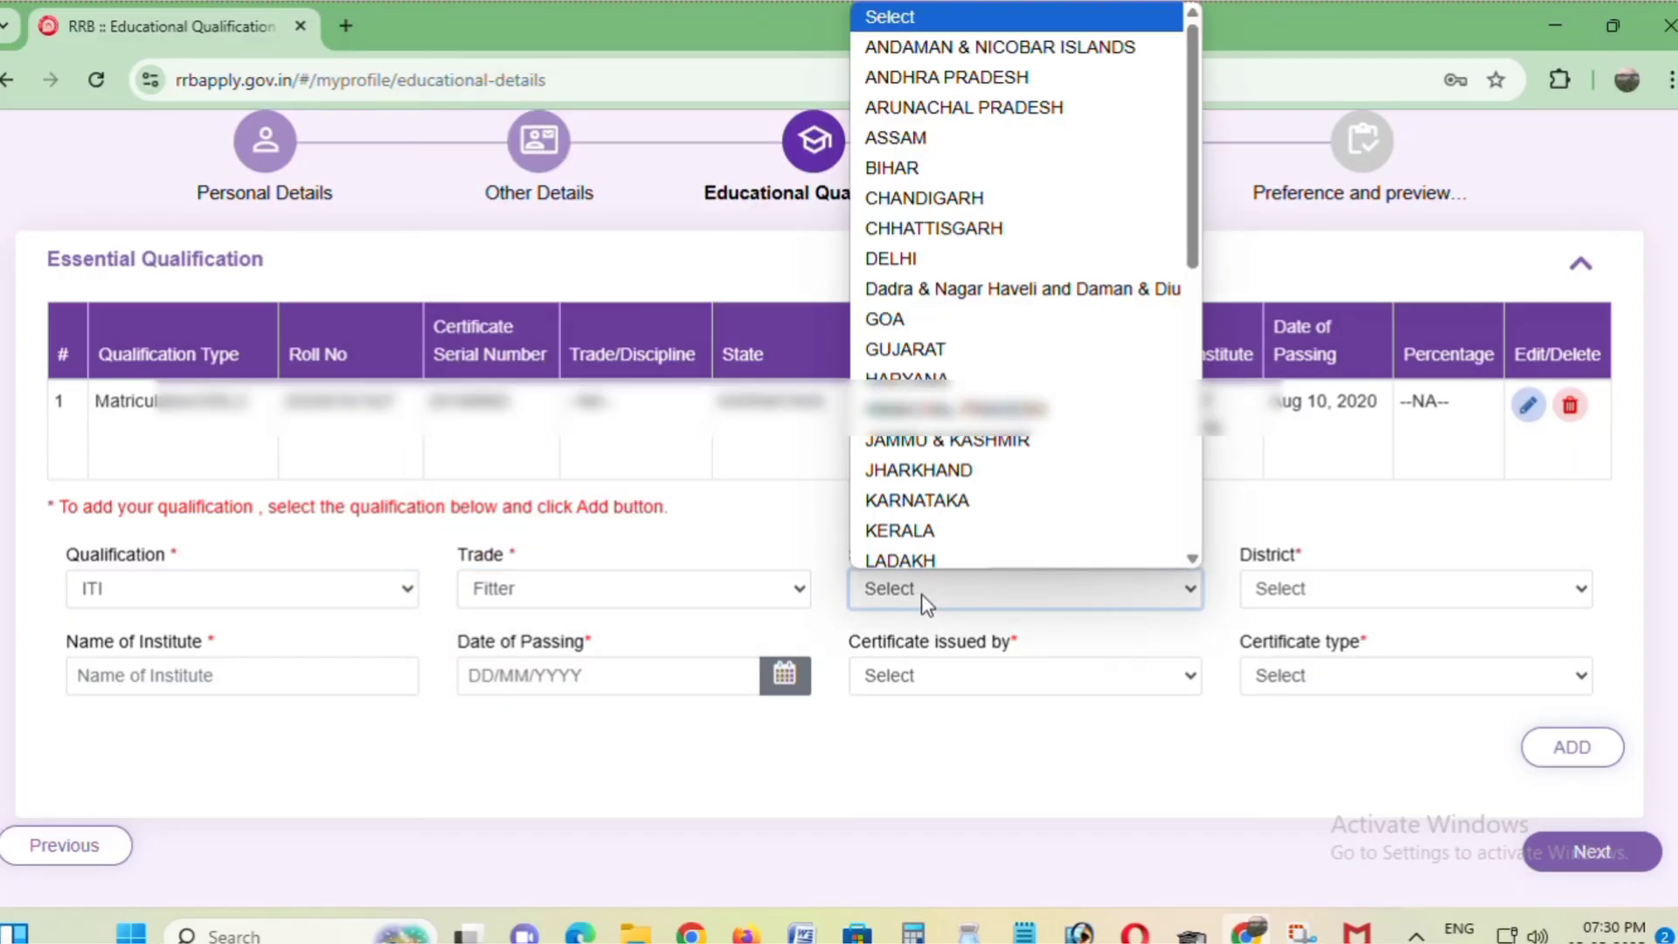
{"action": "left_click", "coordinate": [916, 499]}
{"action": "left_click", "coordinate": [1288, 595]}
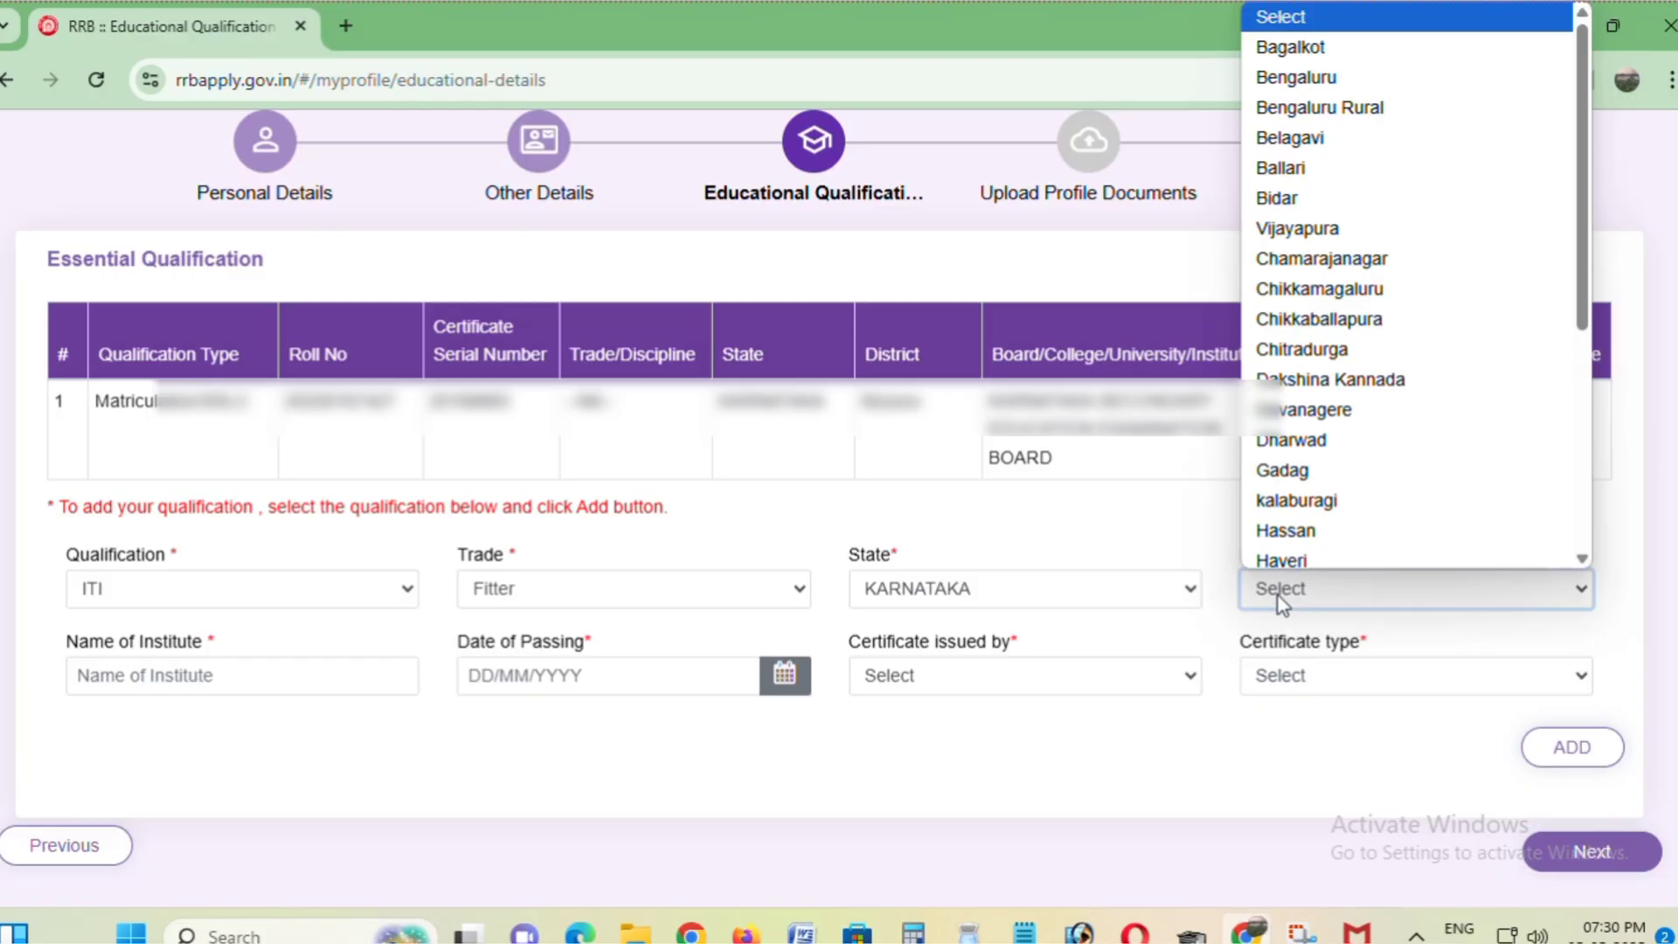
{"action": "left_click", "coordinate": [191, 683]}
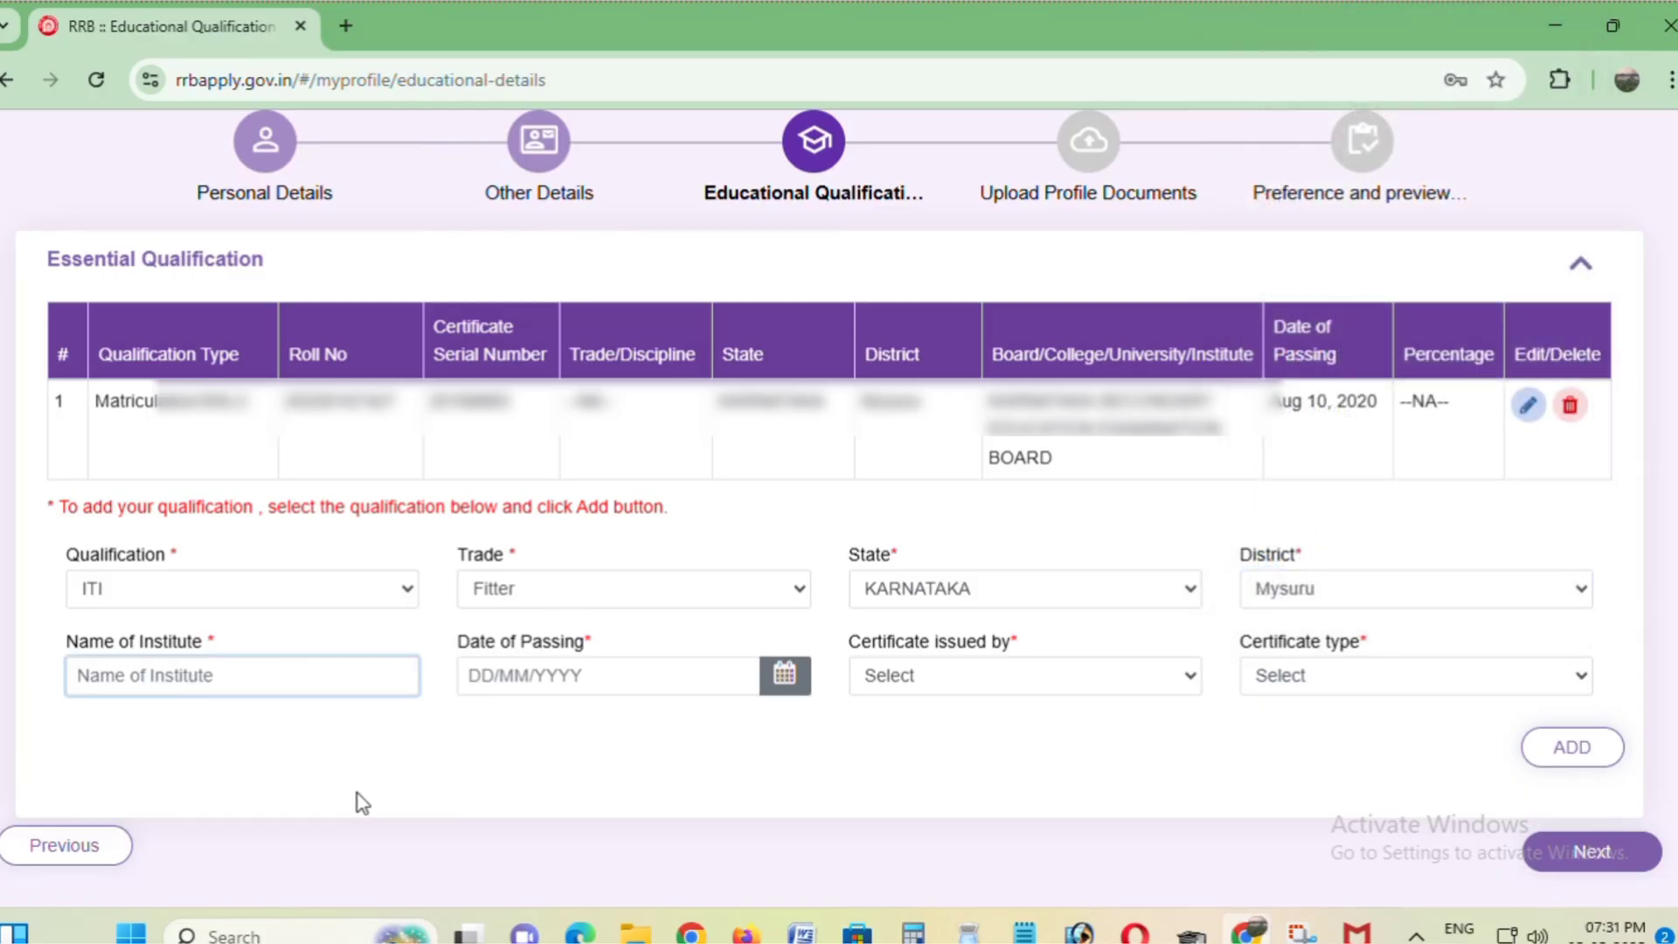
Step: Enter institute 'GOVT. INDUSTRIAL TRAINING INSTITUTE, H.D. KOTE' and set the passing date to 24/09/2024
{"action": "type", "text": "GOVT. INDUSTRIAL "}
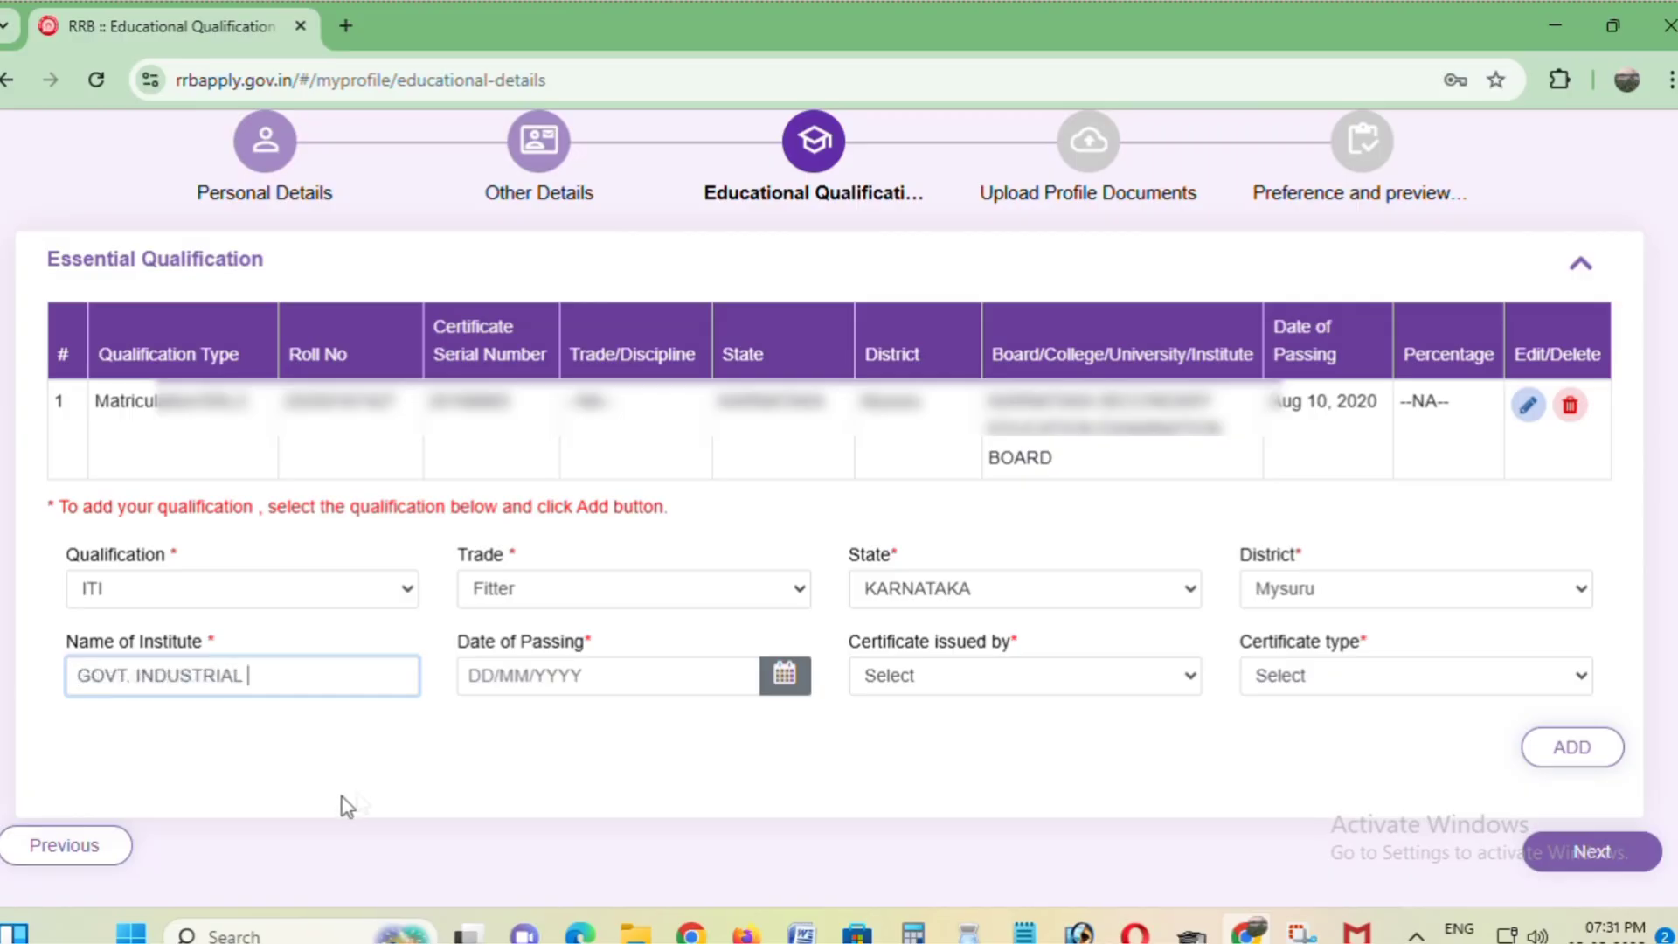
{"action": "type", "text": "TRAINING ISTITUTE"}
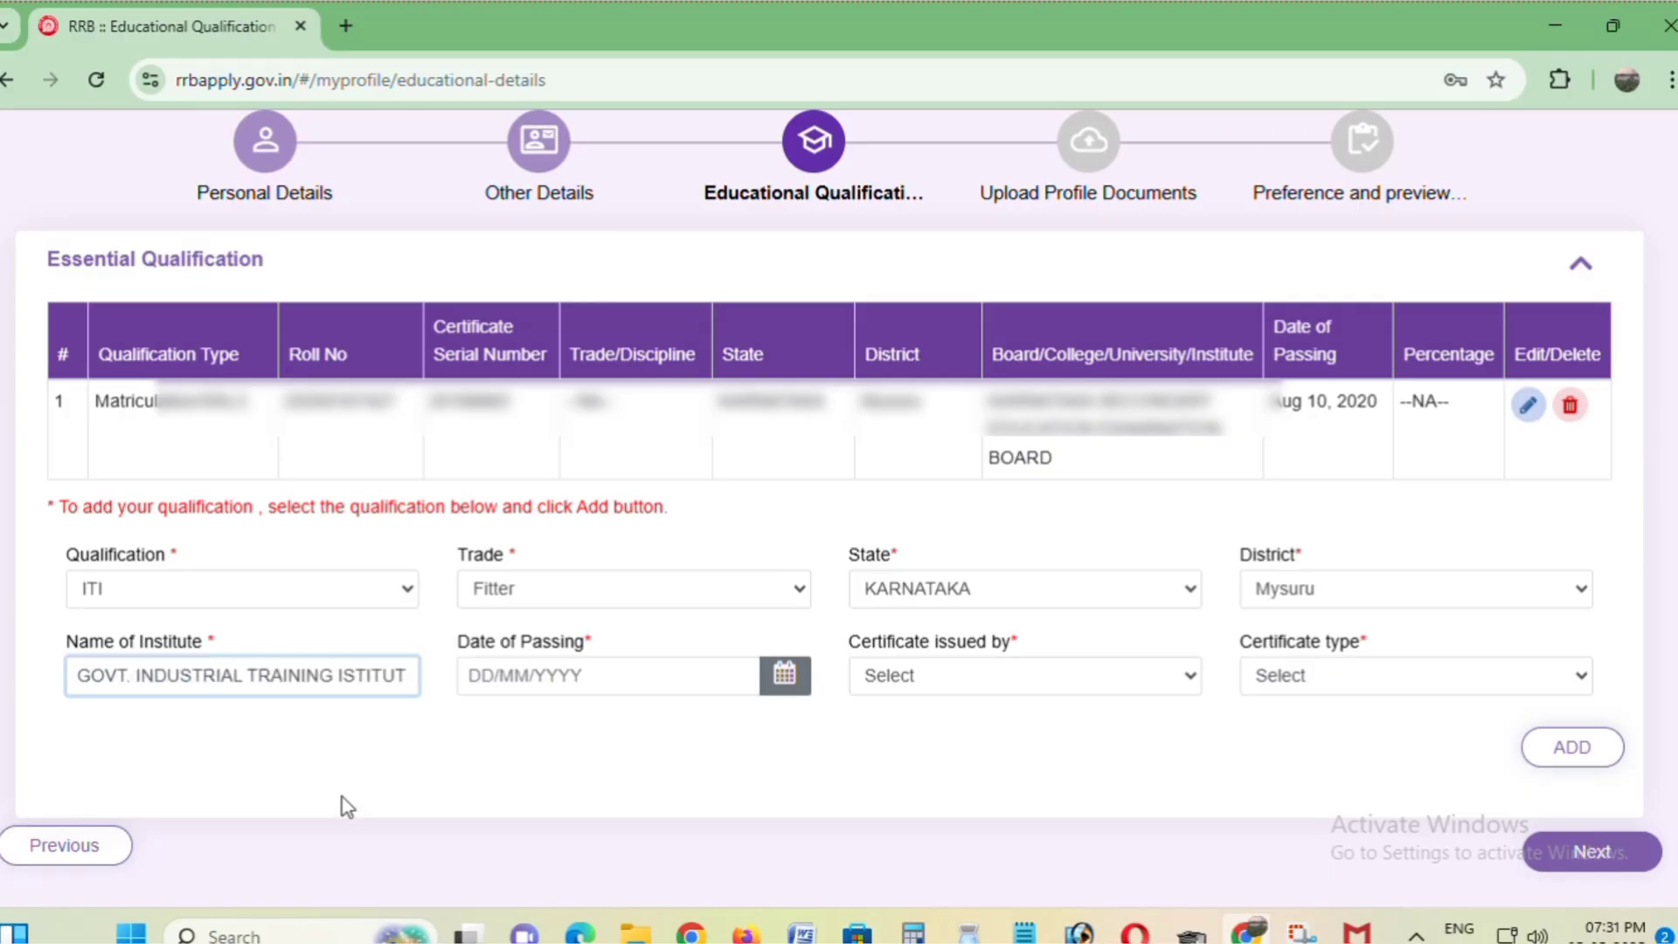
{"action": "key", "text": "BackSpace"}
{"action": "key", "text": "BackSpace"}
{"action": "key", "text": "BackSpace"}
{"action": "key", "text": "BackSpace"}
{"action": "key", "text": "BackSpace"}
{"action": "key", "text": "BackSpace"}
{"action": "key", "text": "BackSpace"}
{"action": "key", "text": "BackSpace"}
{"action": "type", "text": "INSTITUTE, H.D. KOTE"}
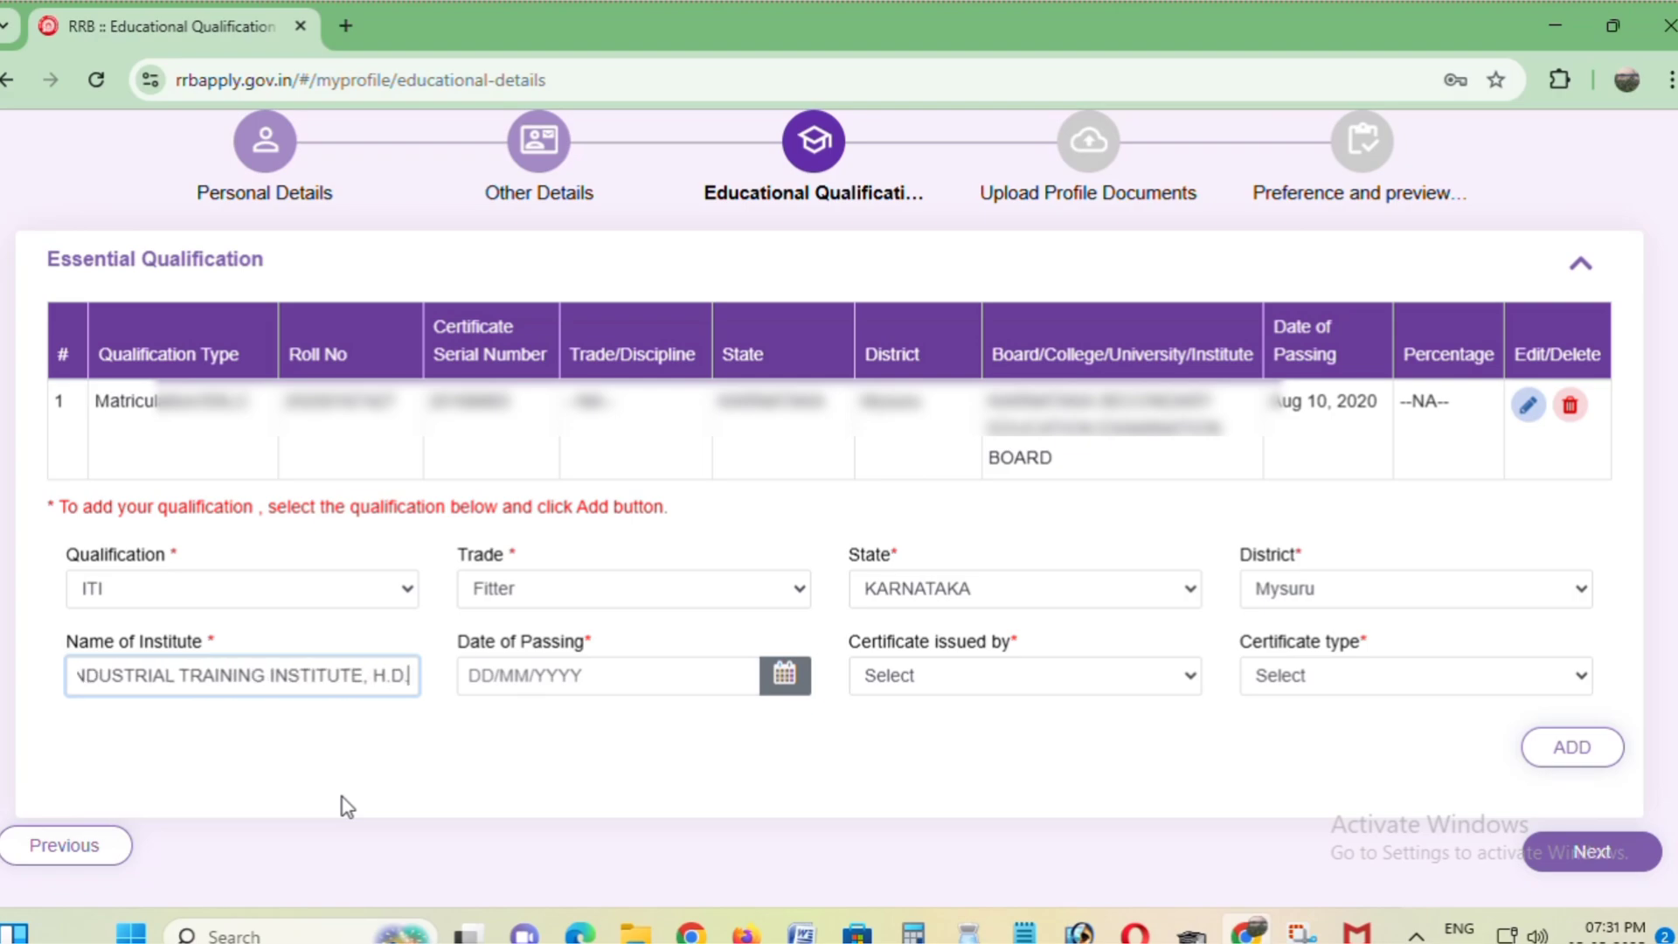
{"action": "left_click", "coordinate": [784, 677]}
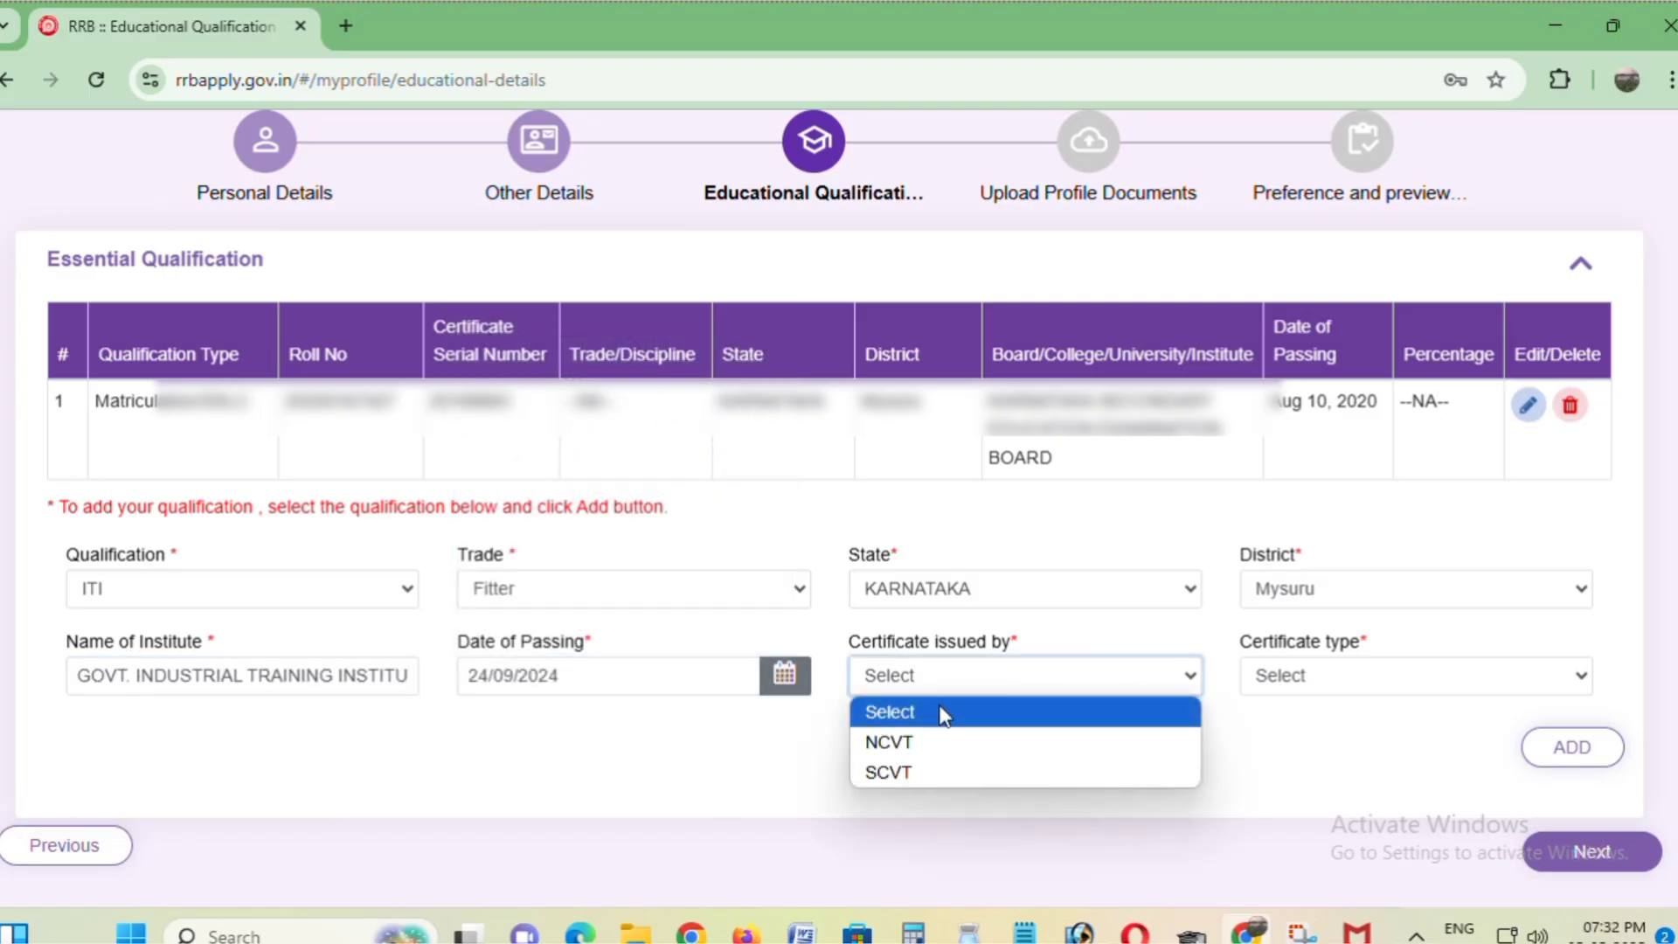
Step: Set issuing body NCVT and certificate type National Trade certificate (NTC), then add the ITI record
{"action": "left_click", "coordinate": [935, 742]}
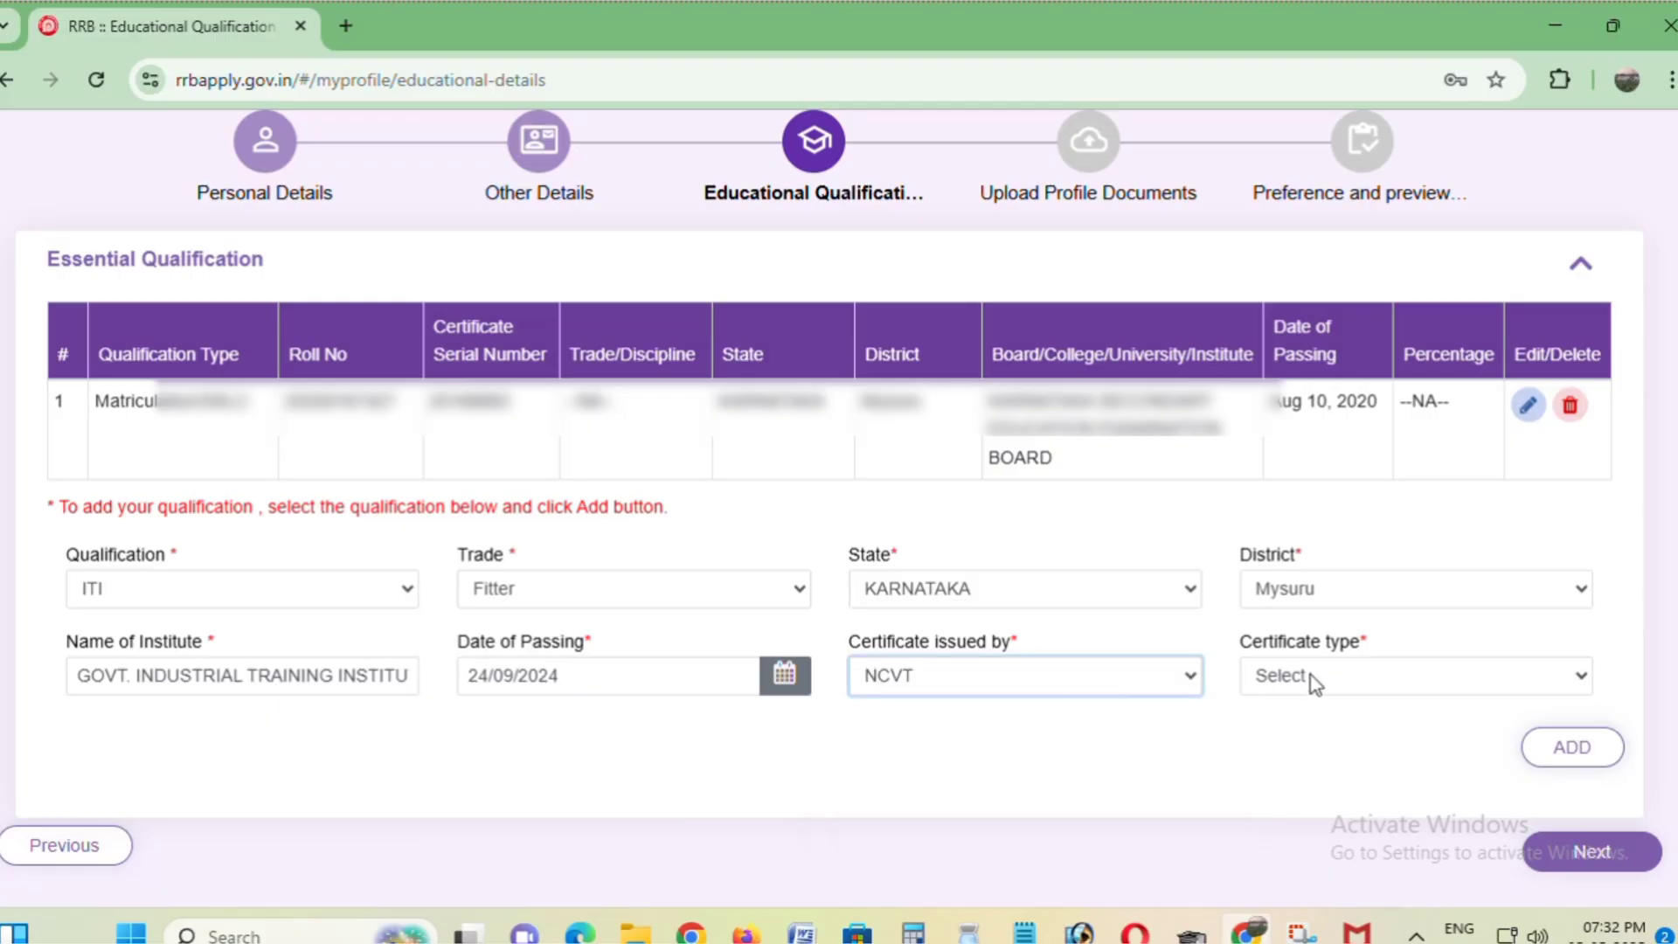
{"action": "left_click", "coordinate": [1310, 681]}
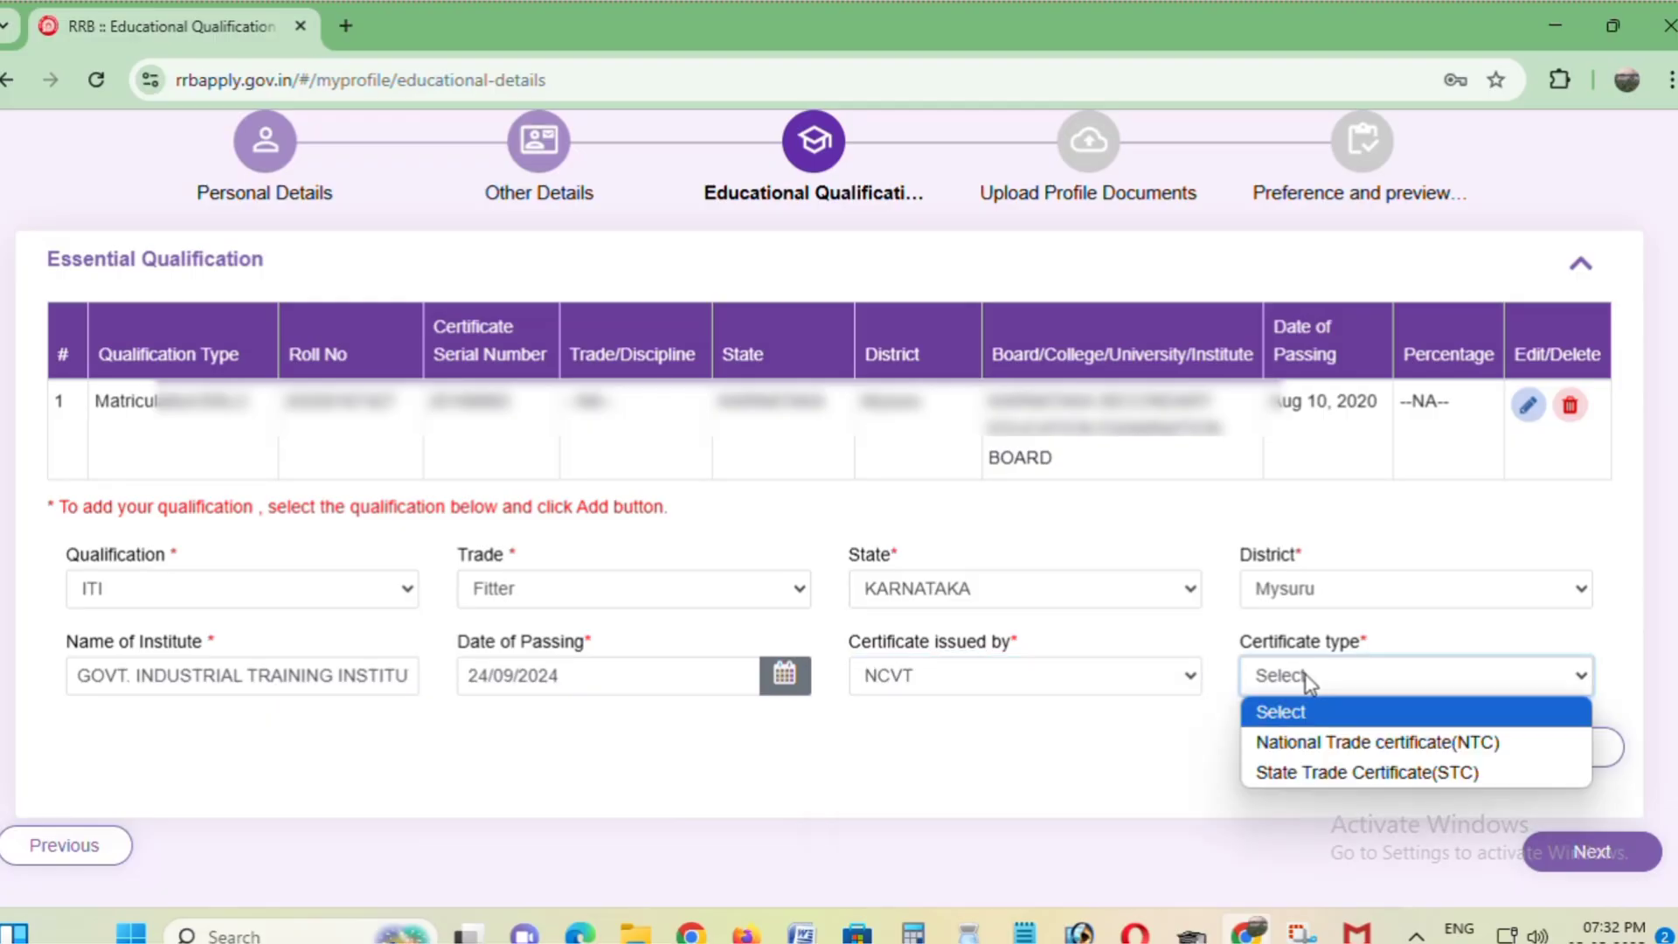
{"action": "left_click", "coordinate": [1334, 741]}
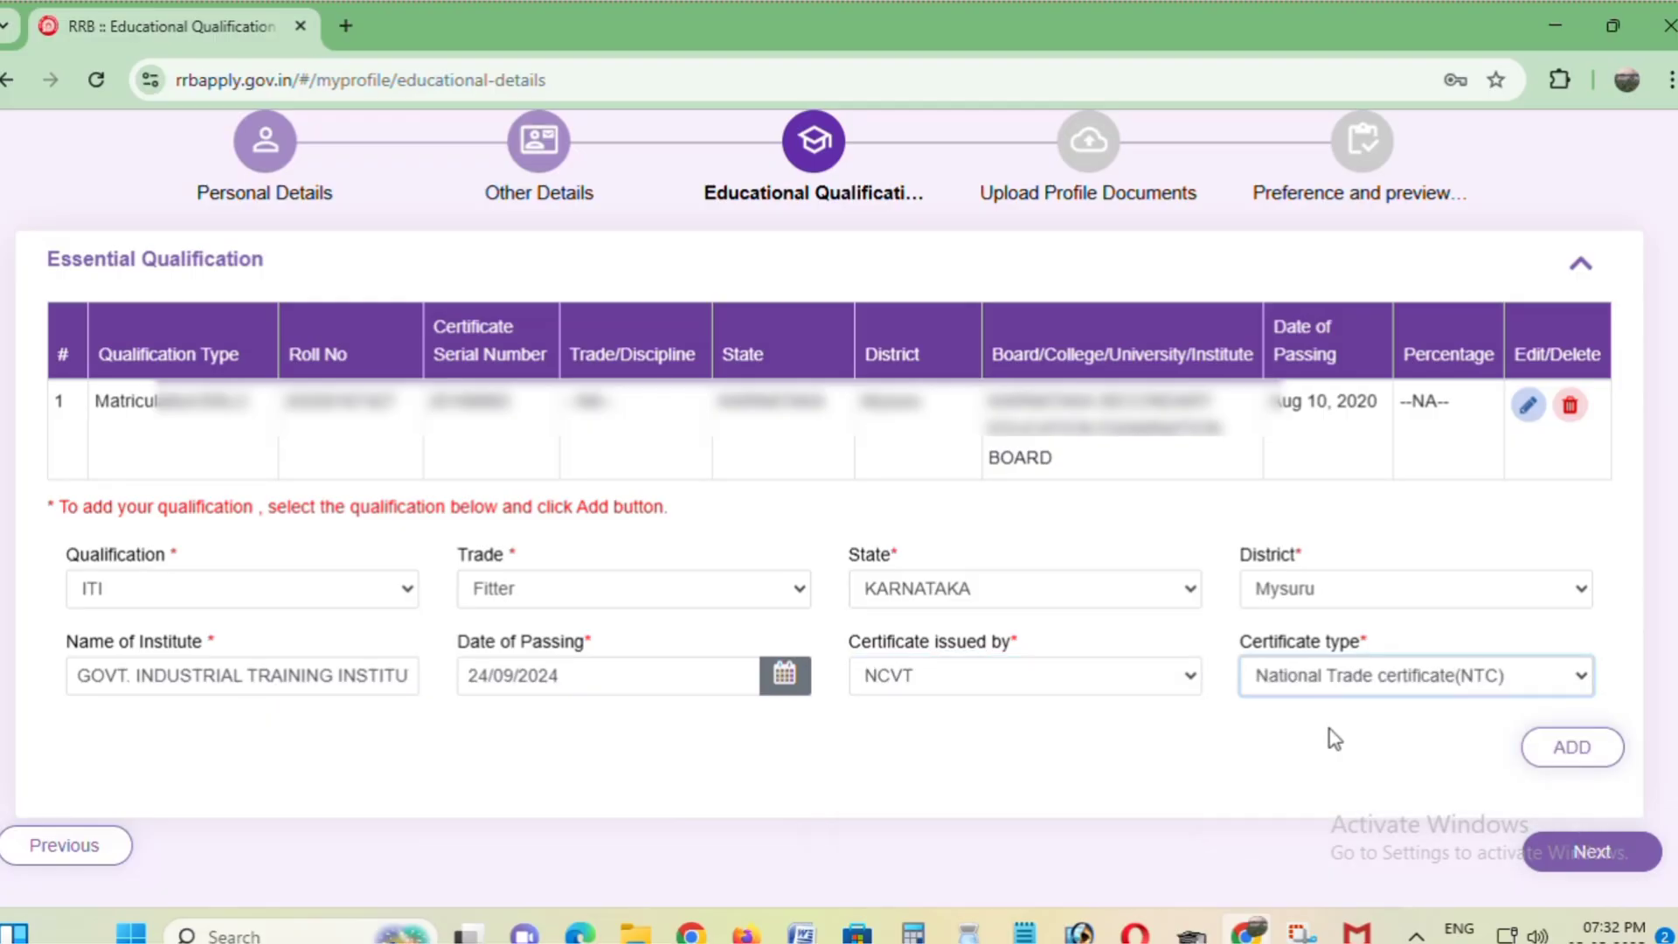
{"action": "left_click", "coordinate": [1335, 688]}
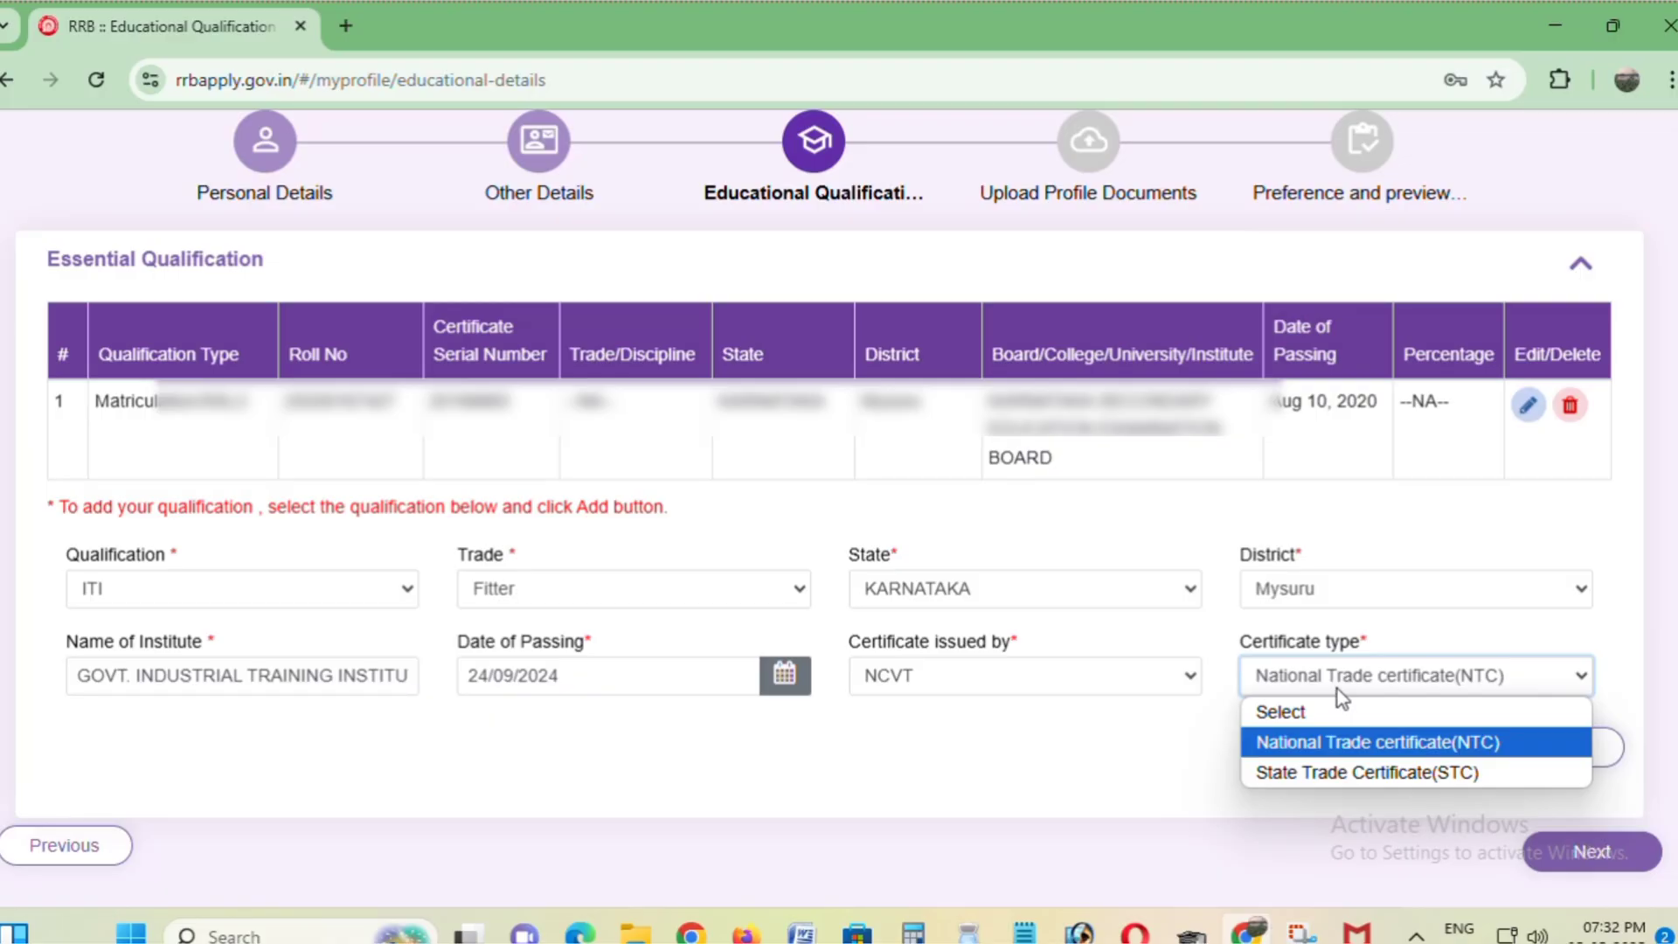
{"action": "scroll", "coordinate": [1011, 753], "scroll_direction": "down", "scroll_amount": 1}
{"action": "left_click", "coordinate": [1543, 673]}
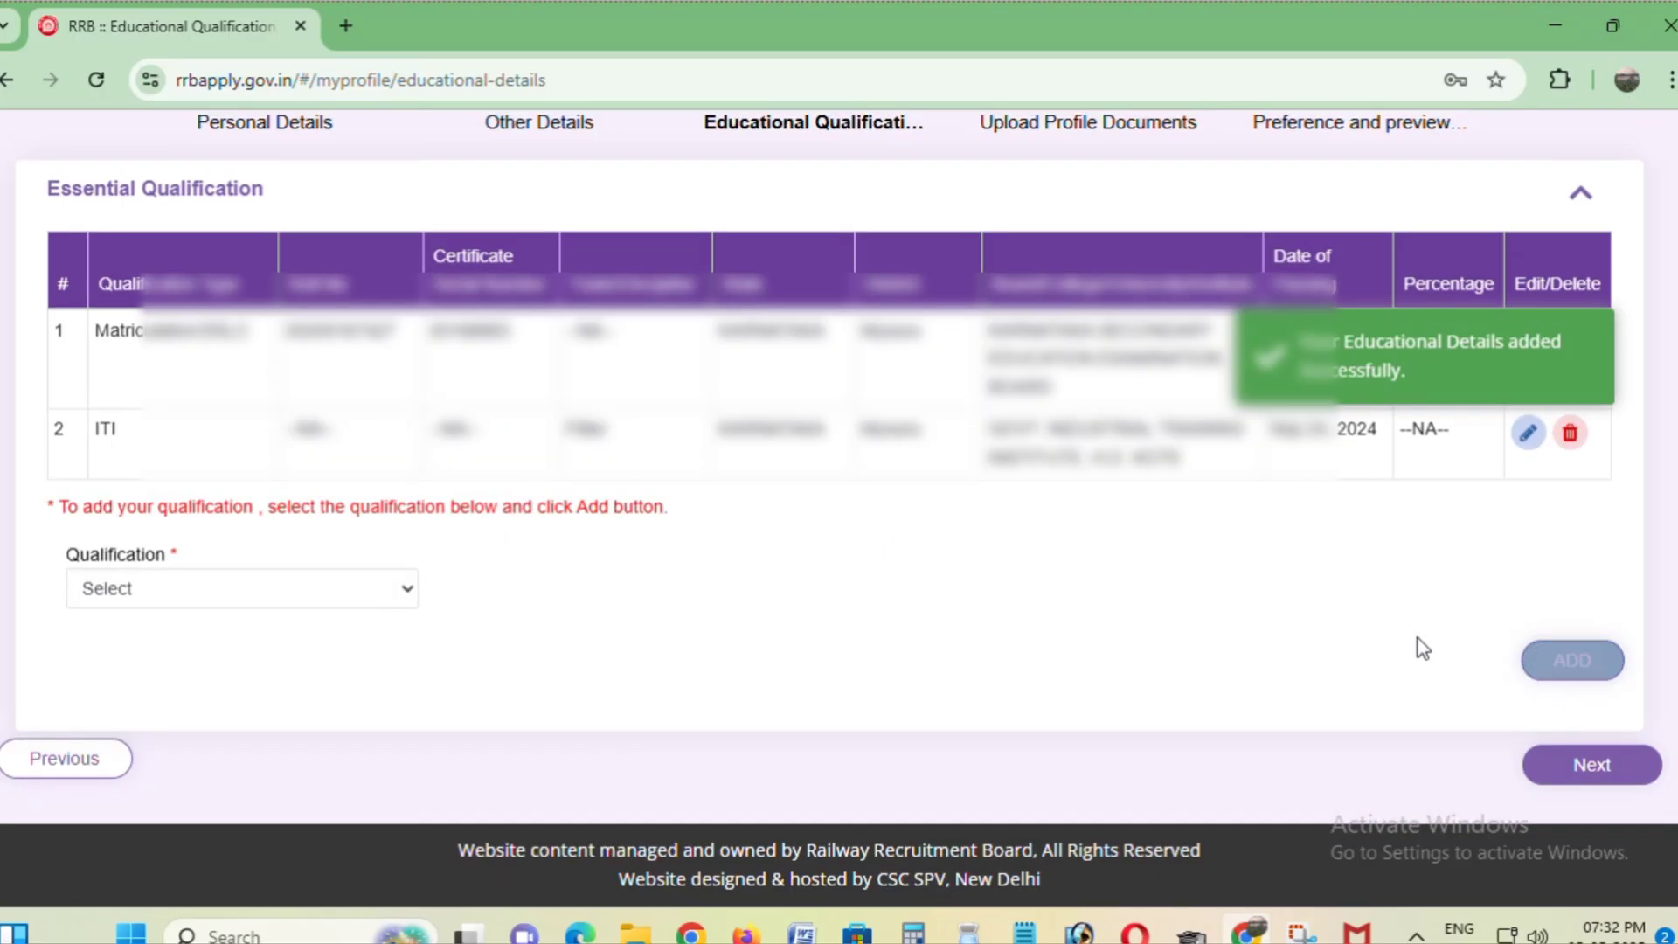
Step: Close the qualification list without further entries and continue to document upload
{"action": "left_click", "coordinate": [218, 588]}
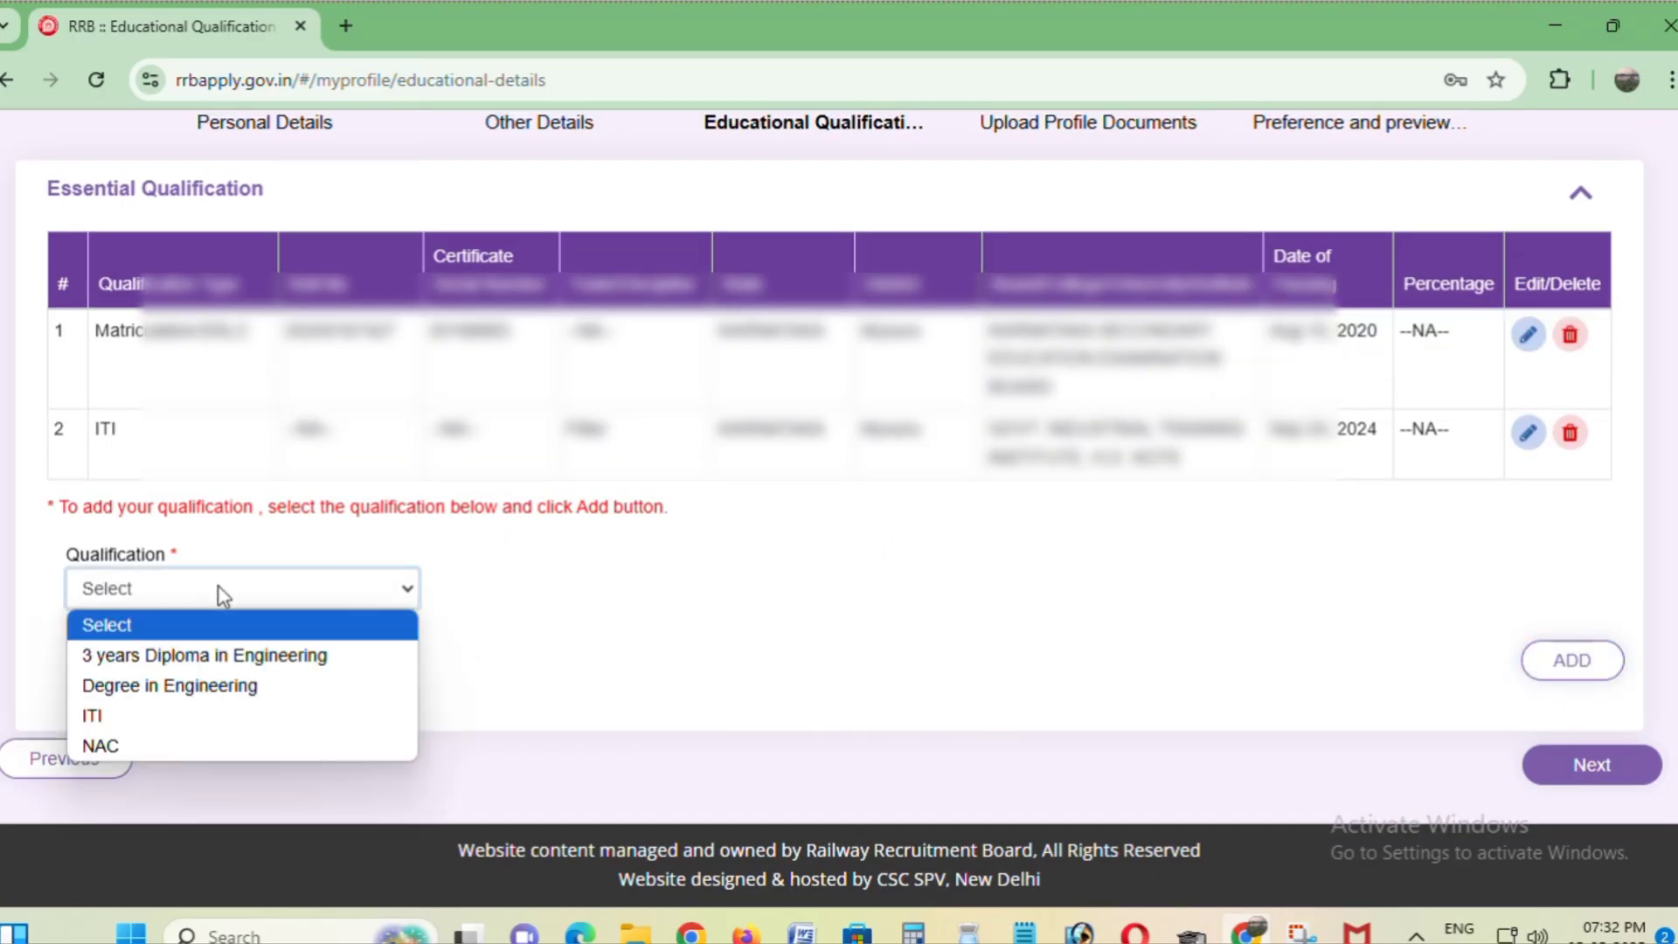
{"action": "left_click", "coordinate": [954, 626]}
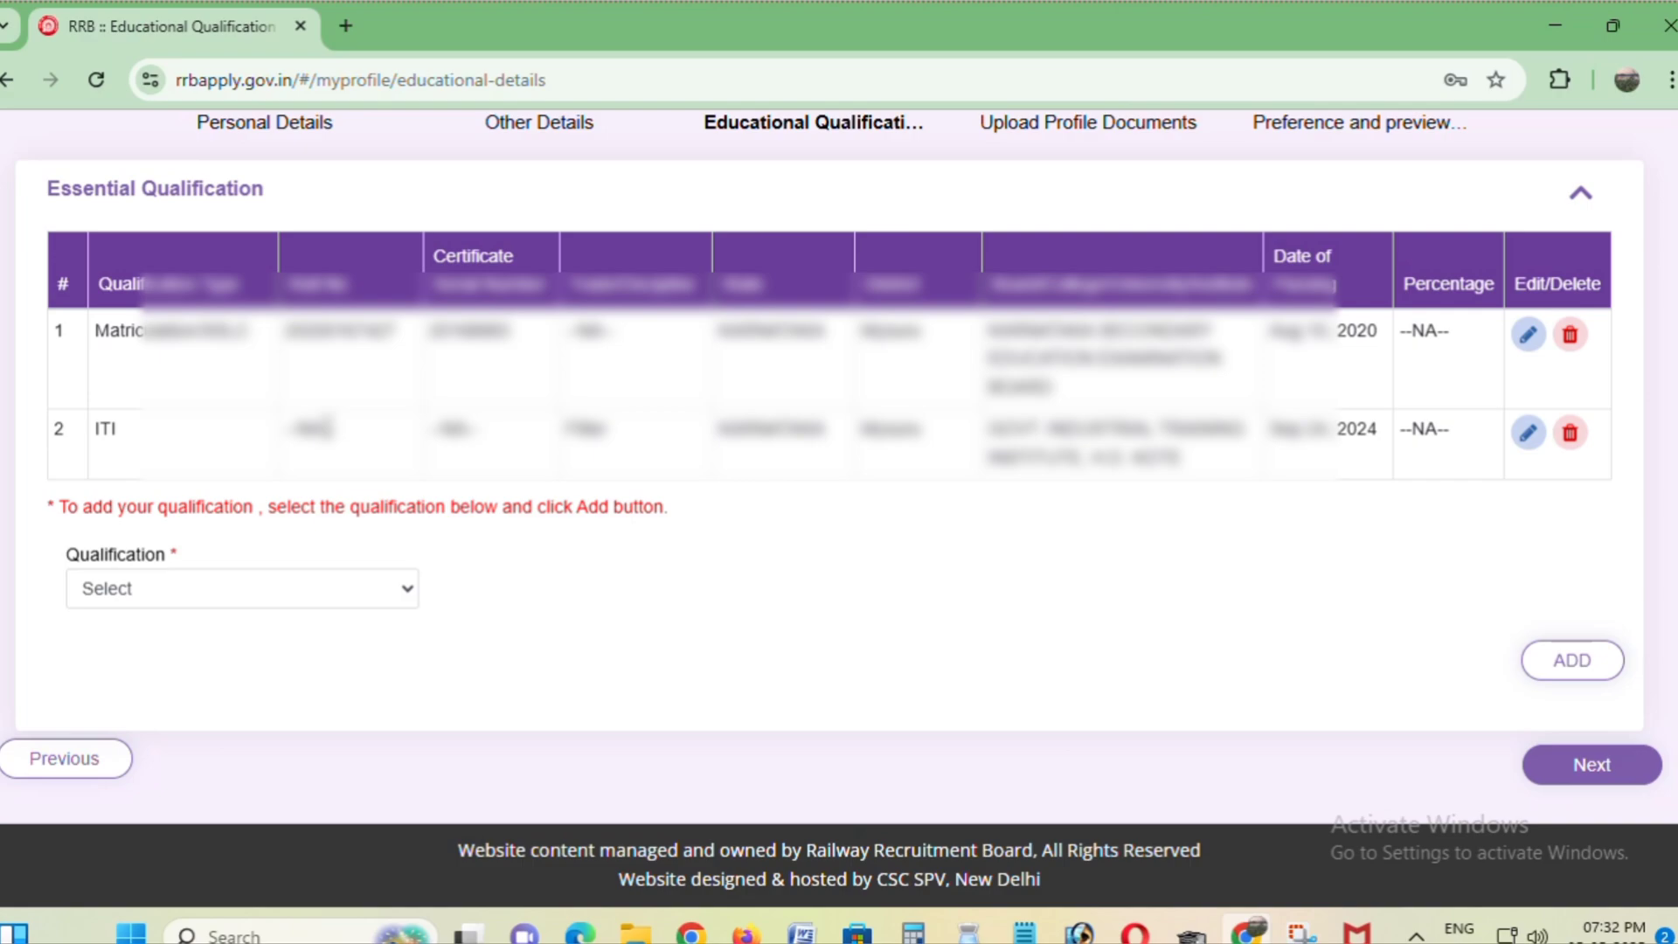
{"action": "left_click", "coordinate": [1592, 765]}
Step: Upload PHOTO (1) from Downloads as the passport photo and accept the crop
{"action": "scroll", "coordinate": [1073, 527], "scroll_direction": "down", "scroll_amount": 2}
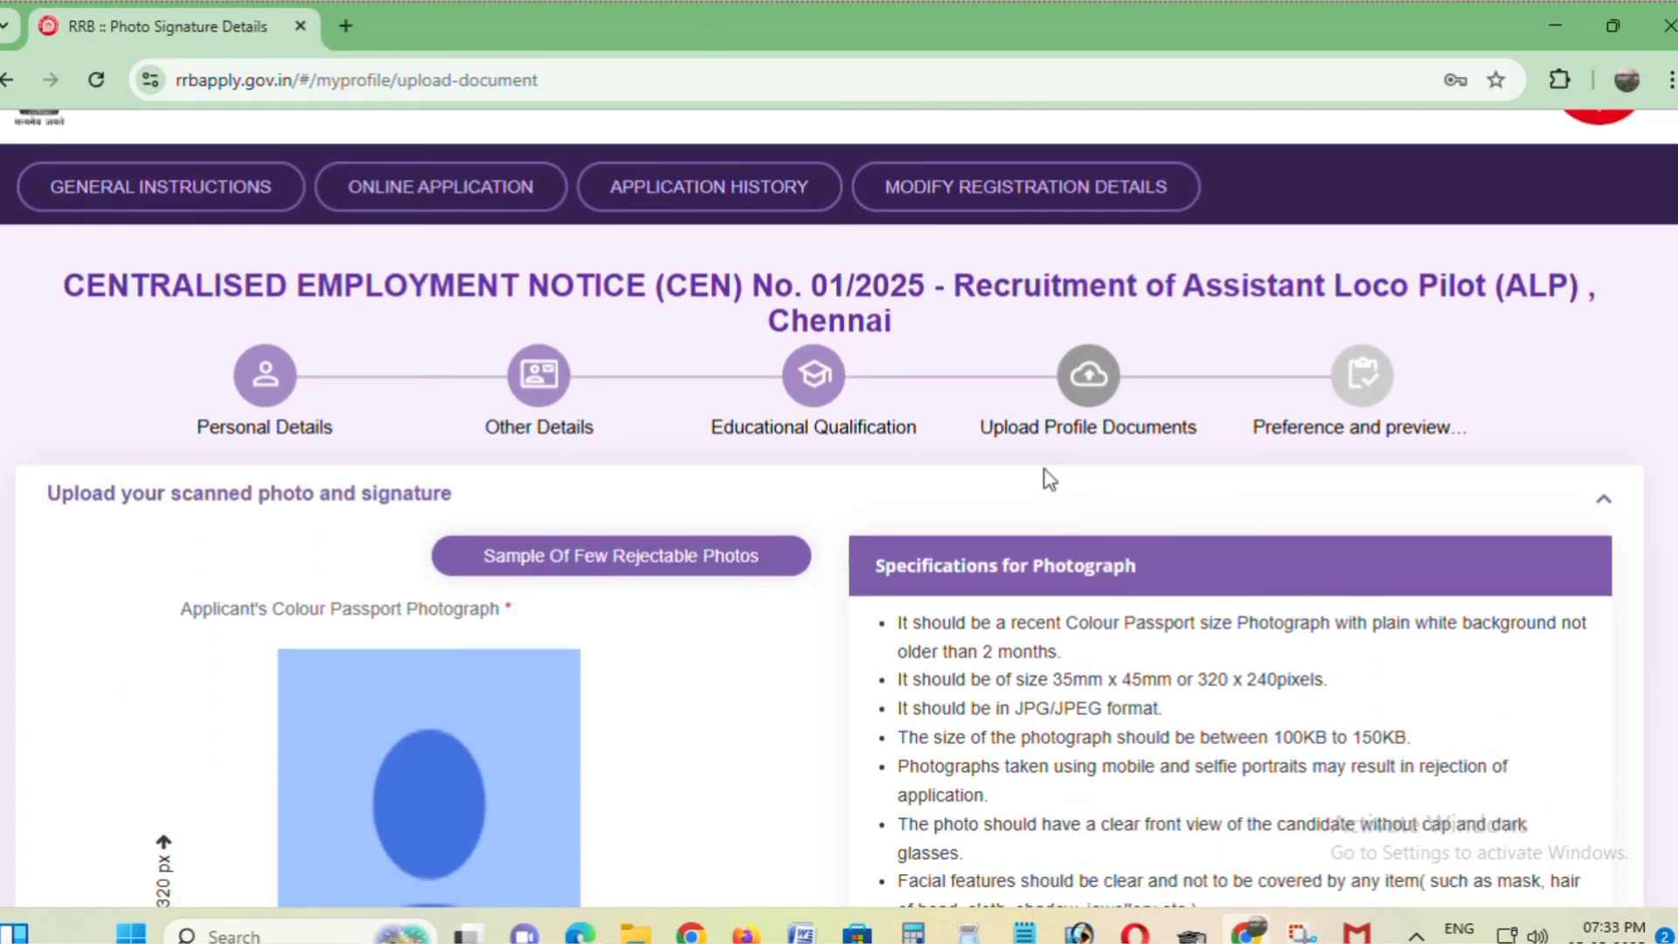
{"action": "scroll", "coordinate": [1048, 479], "scroll_direction": "down", "scroll_amount": 5}
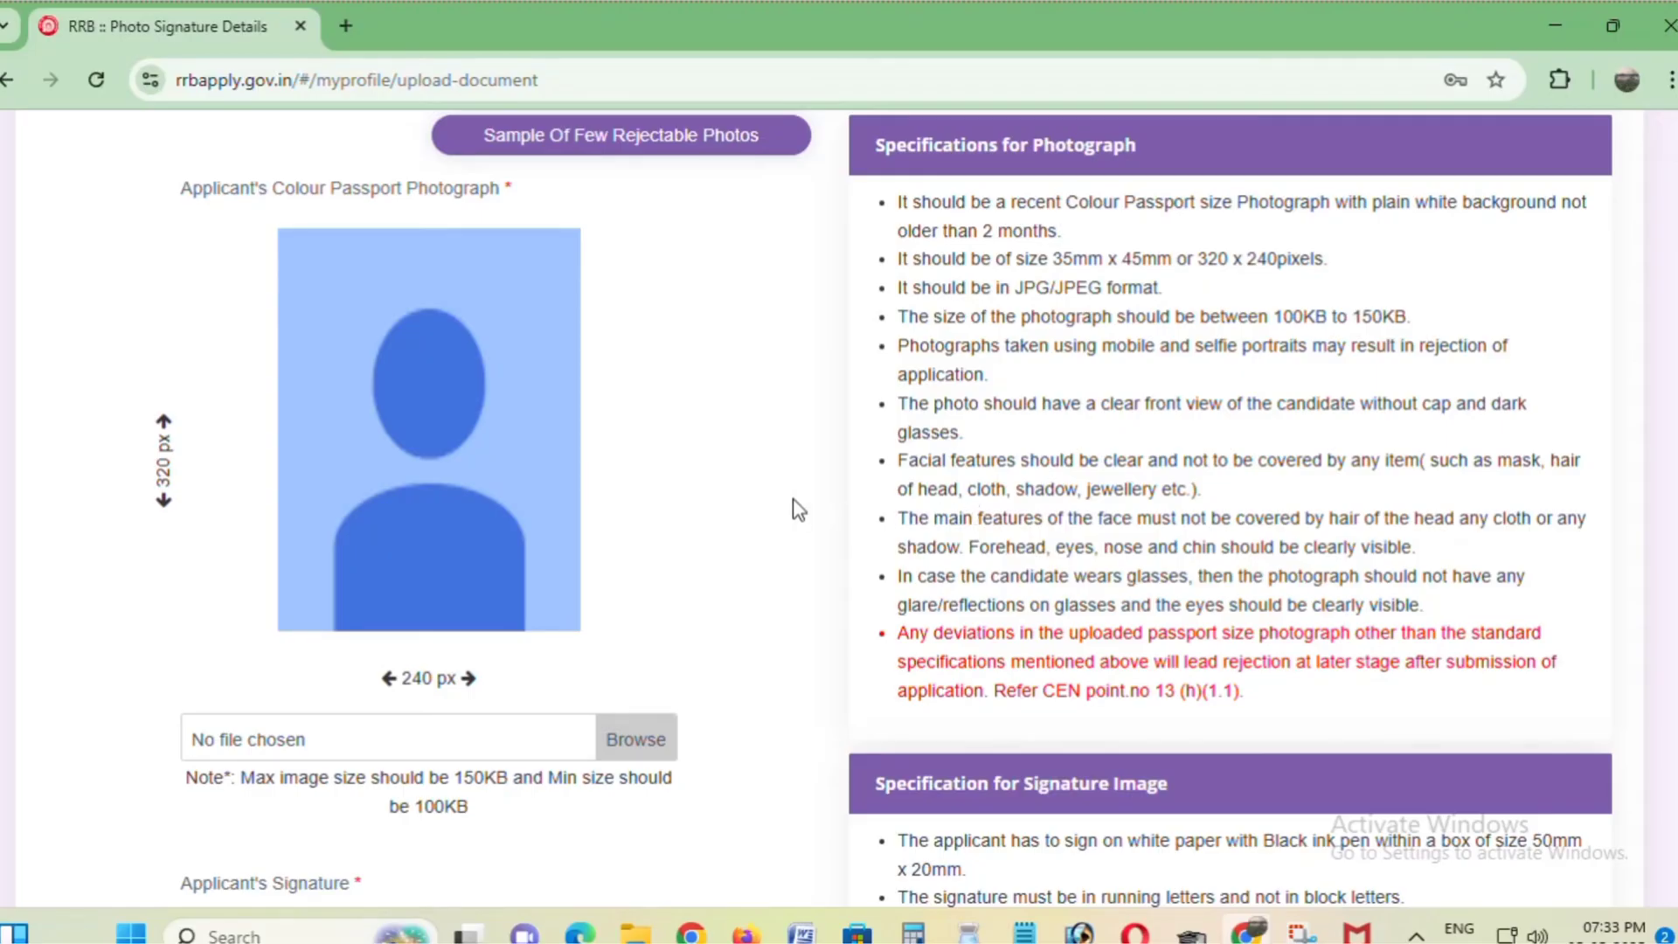
{"action": "scroll", "coordinate": [795, 509], "scroll_direction": "down", "scroll_amount": 4}
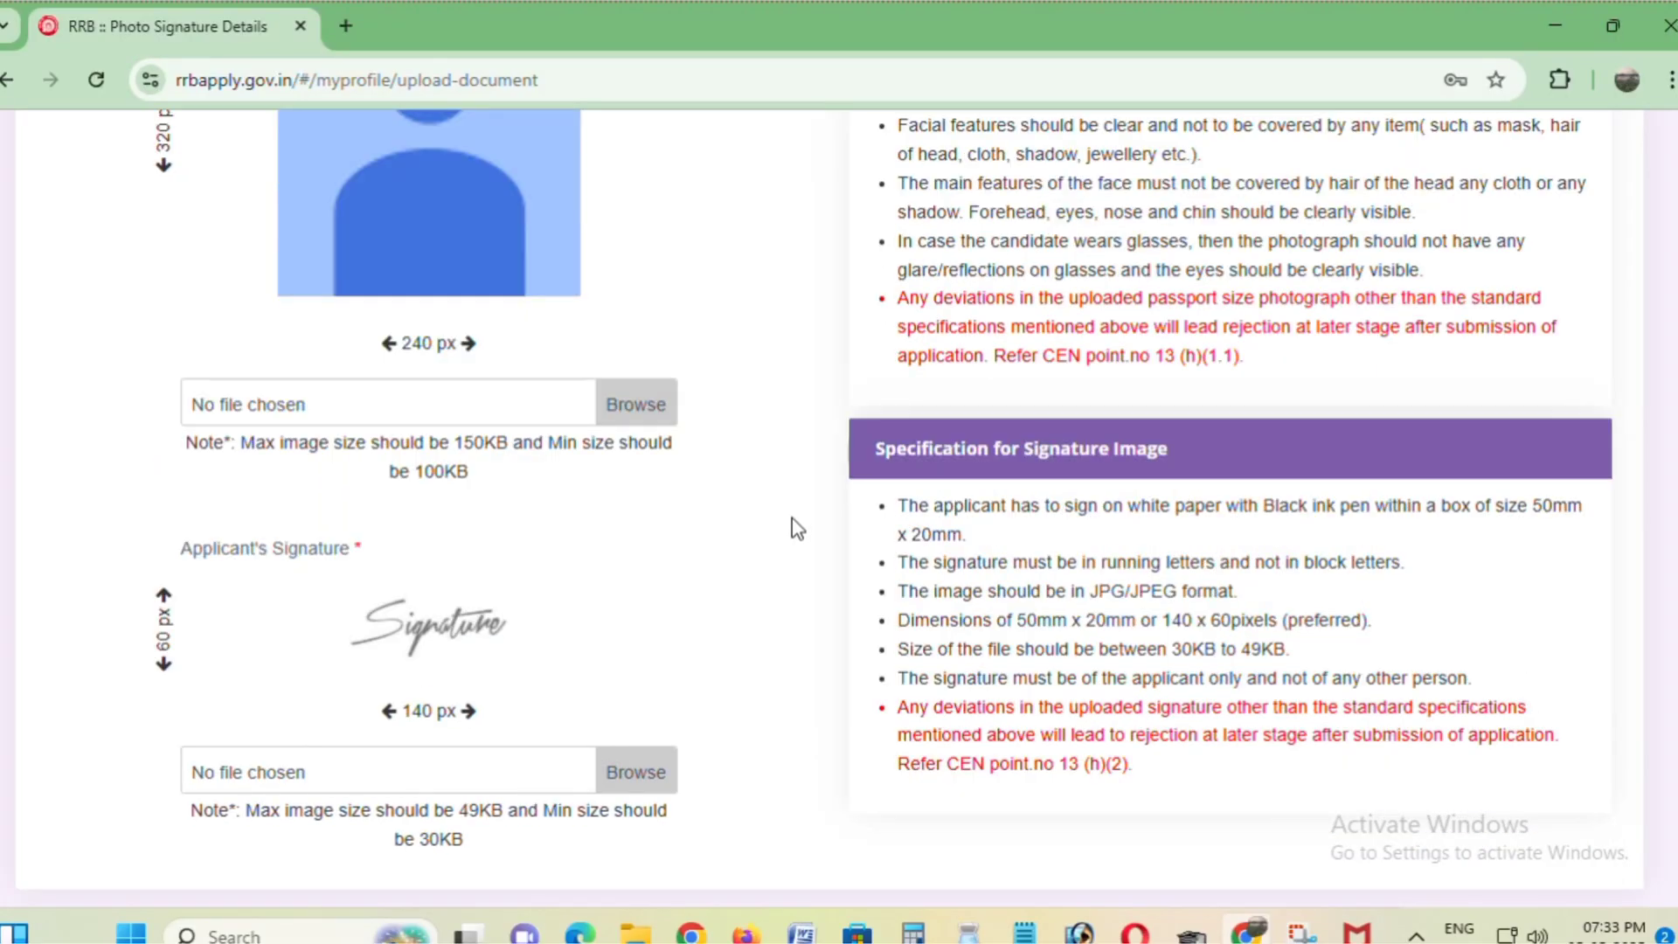
{"action": "scroll", "coordinate": [800, 537], "scroll_direction": "down", "scroll_amount": 2}
{"action": "scroll", "coordinate": [812, 538], "scroll_direction": "up", "scroll_amount": 12}
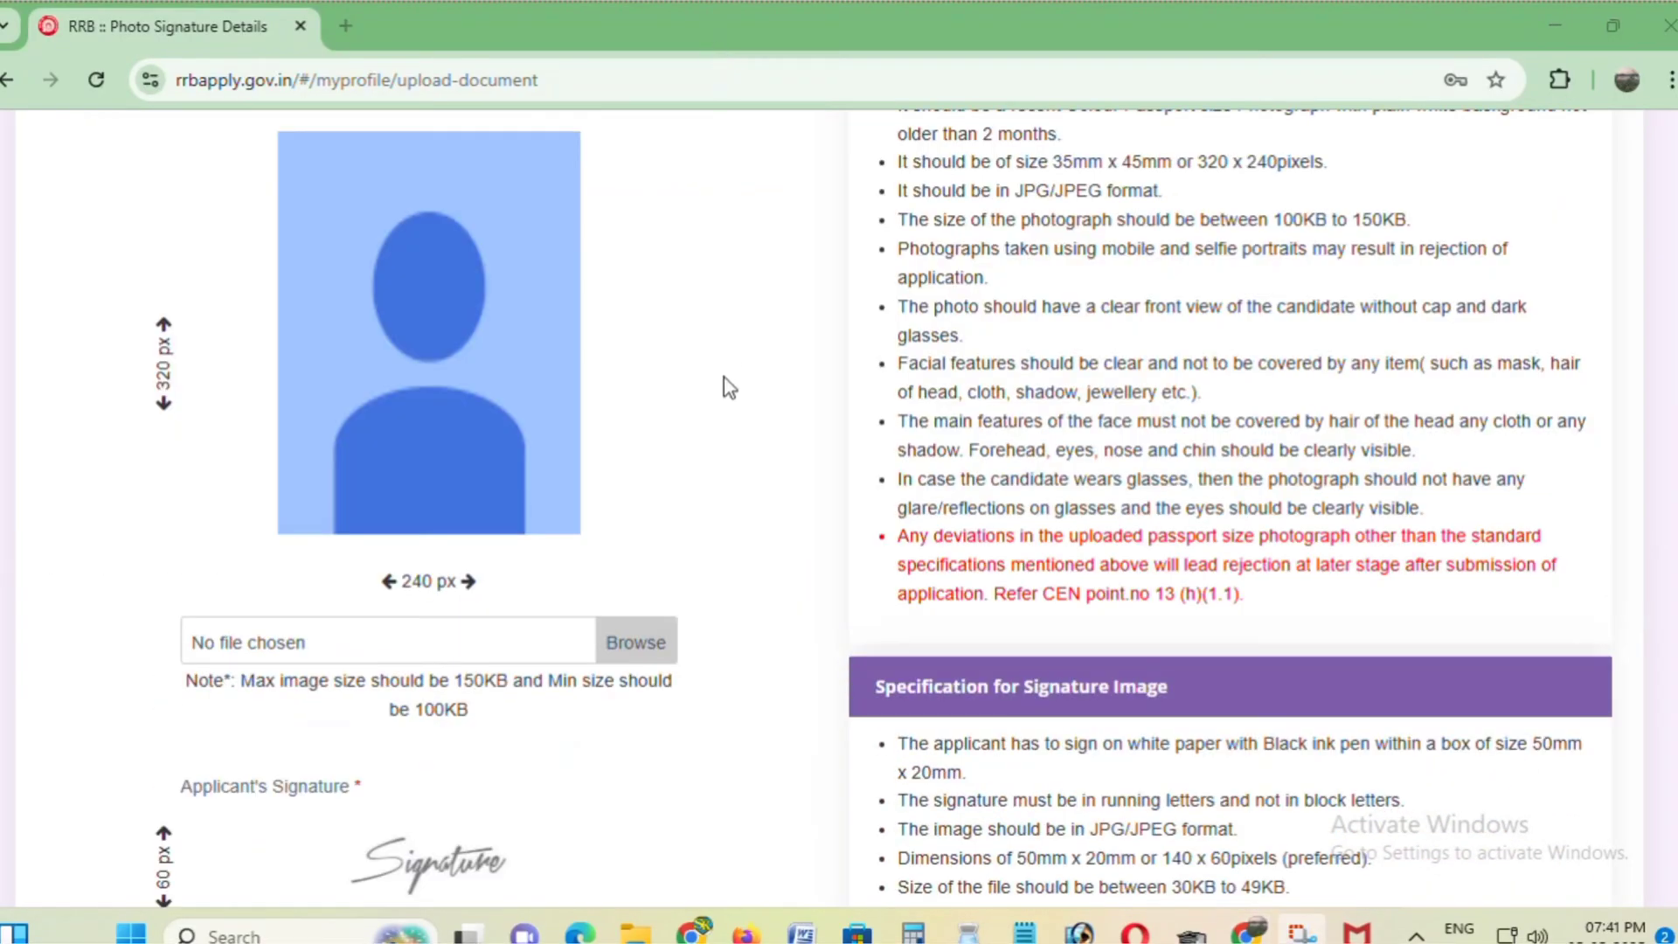
{"action": "scroll", "coordinate": [723, 395], "scroll_direction": "up", "scroll_amount": 2}
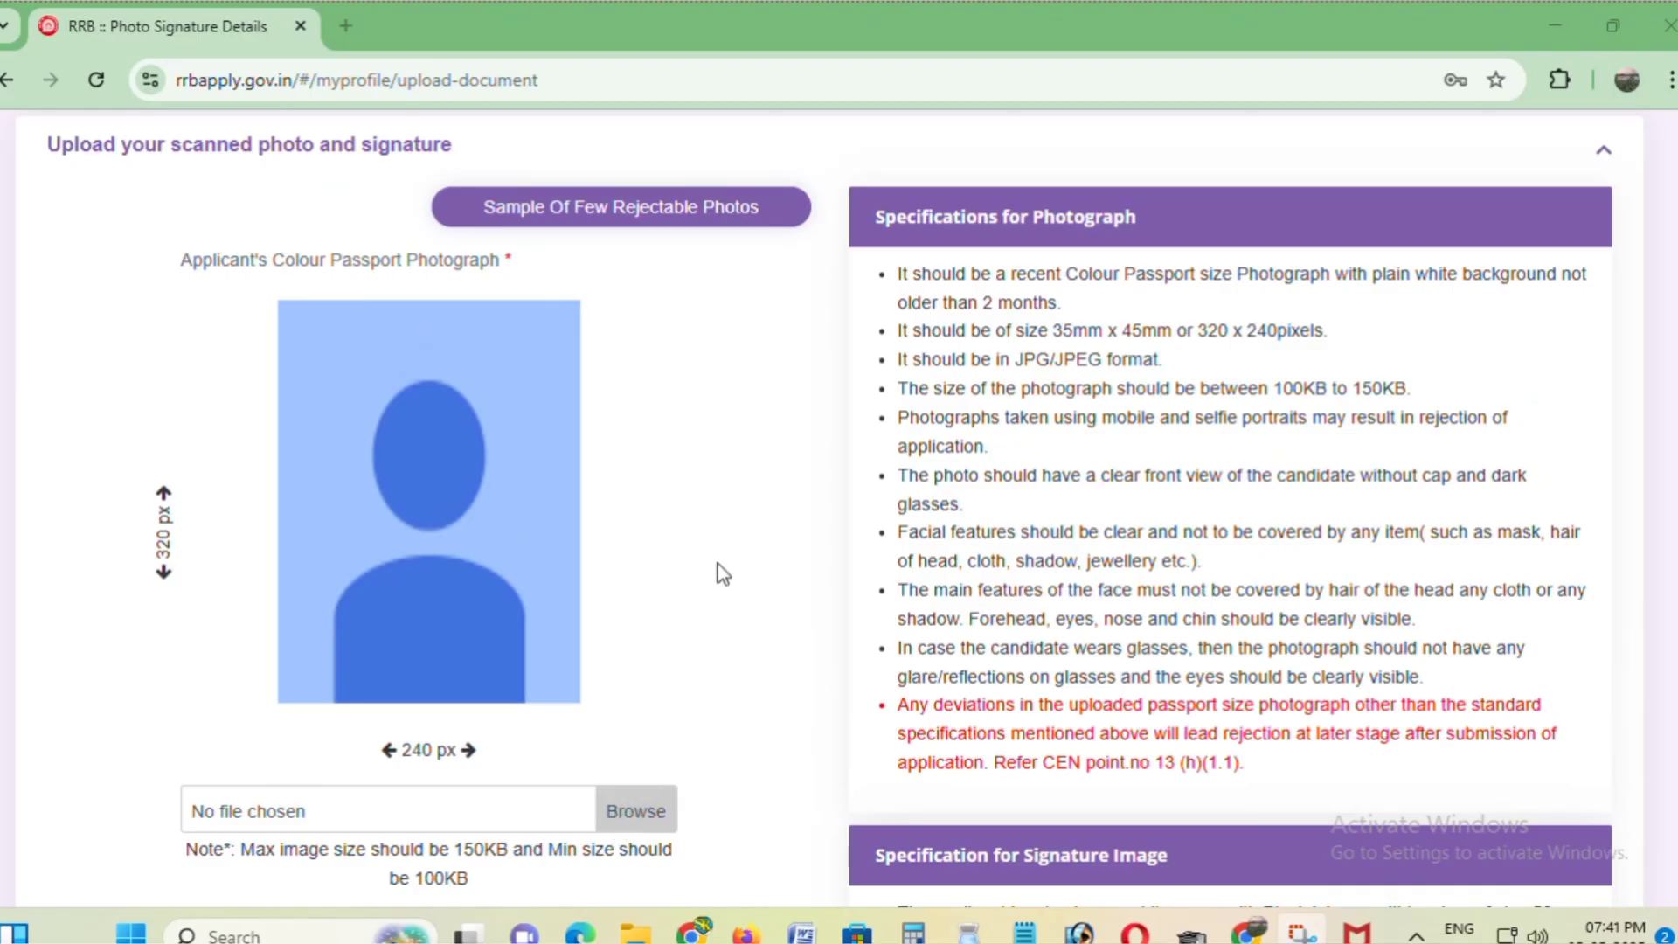
{"action": "scroll", "coordinate": [723, 573], "scroll_direction": "down", "scroll_amount": 1}
{"action": "left_click", "coordinate": [620, 738]}
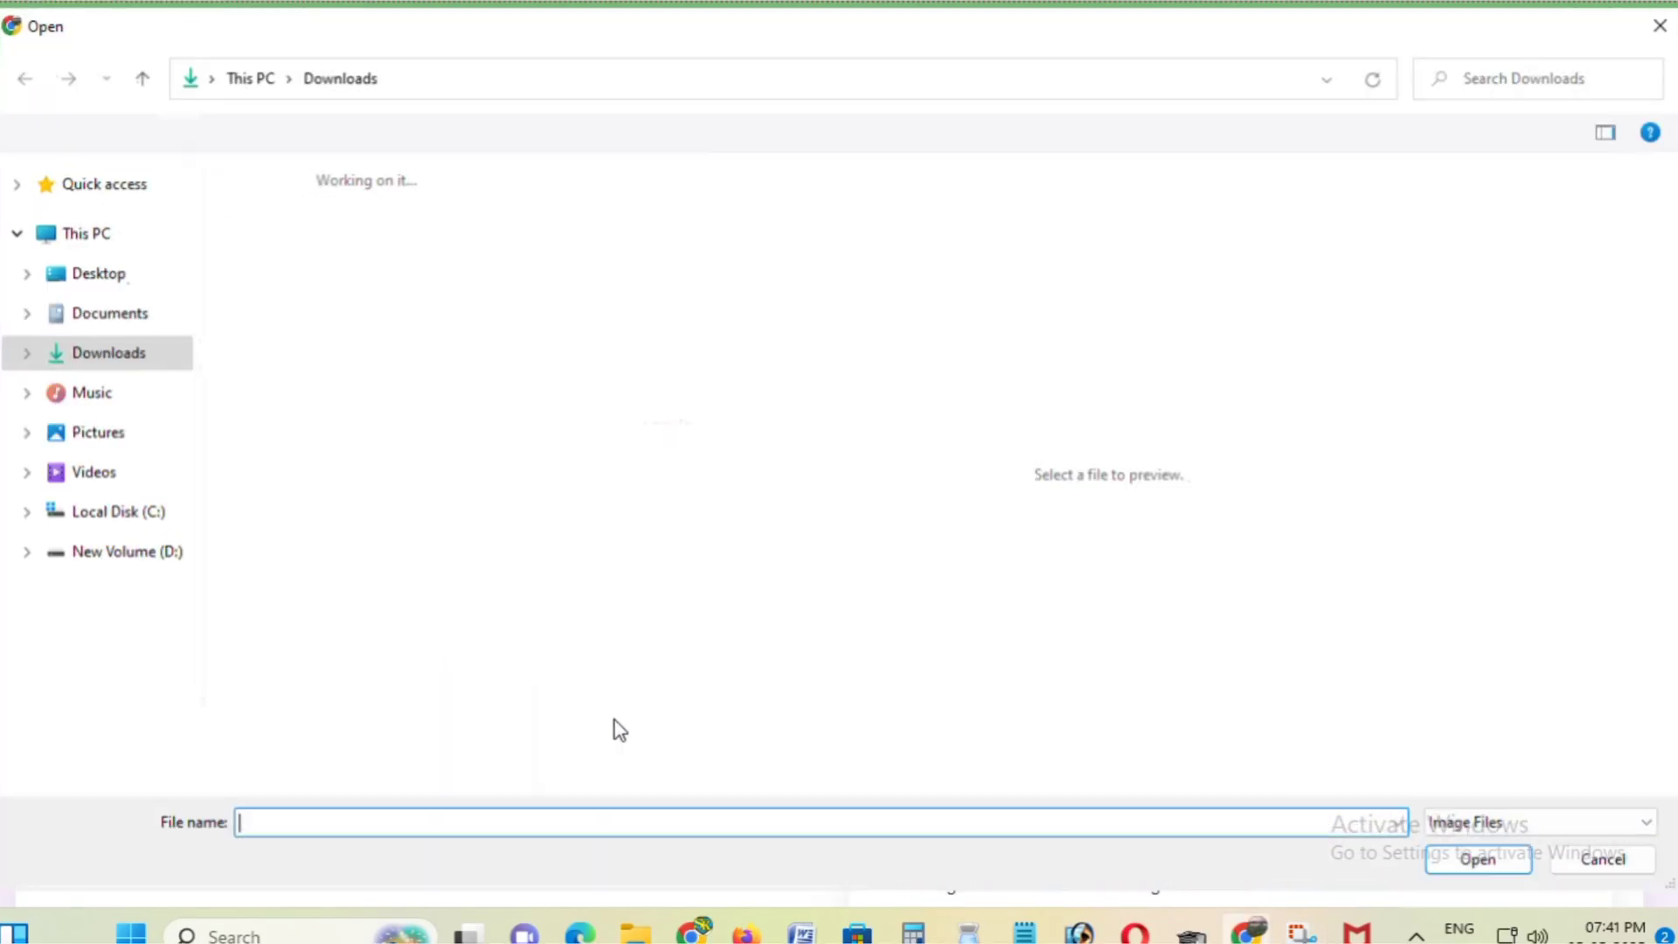
{"action": "left_click", "coordinate": [467, 231]}
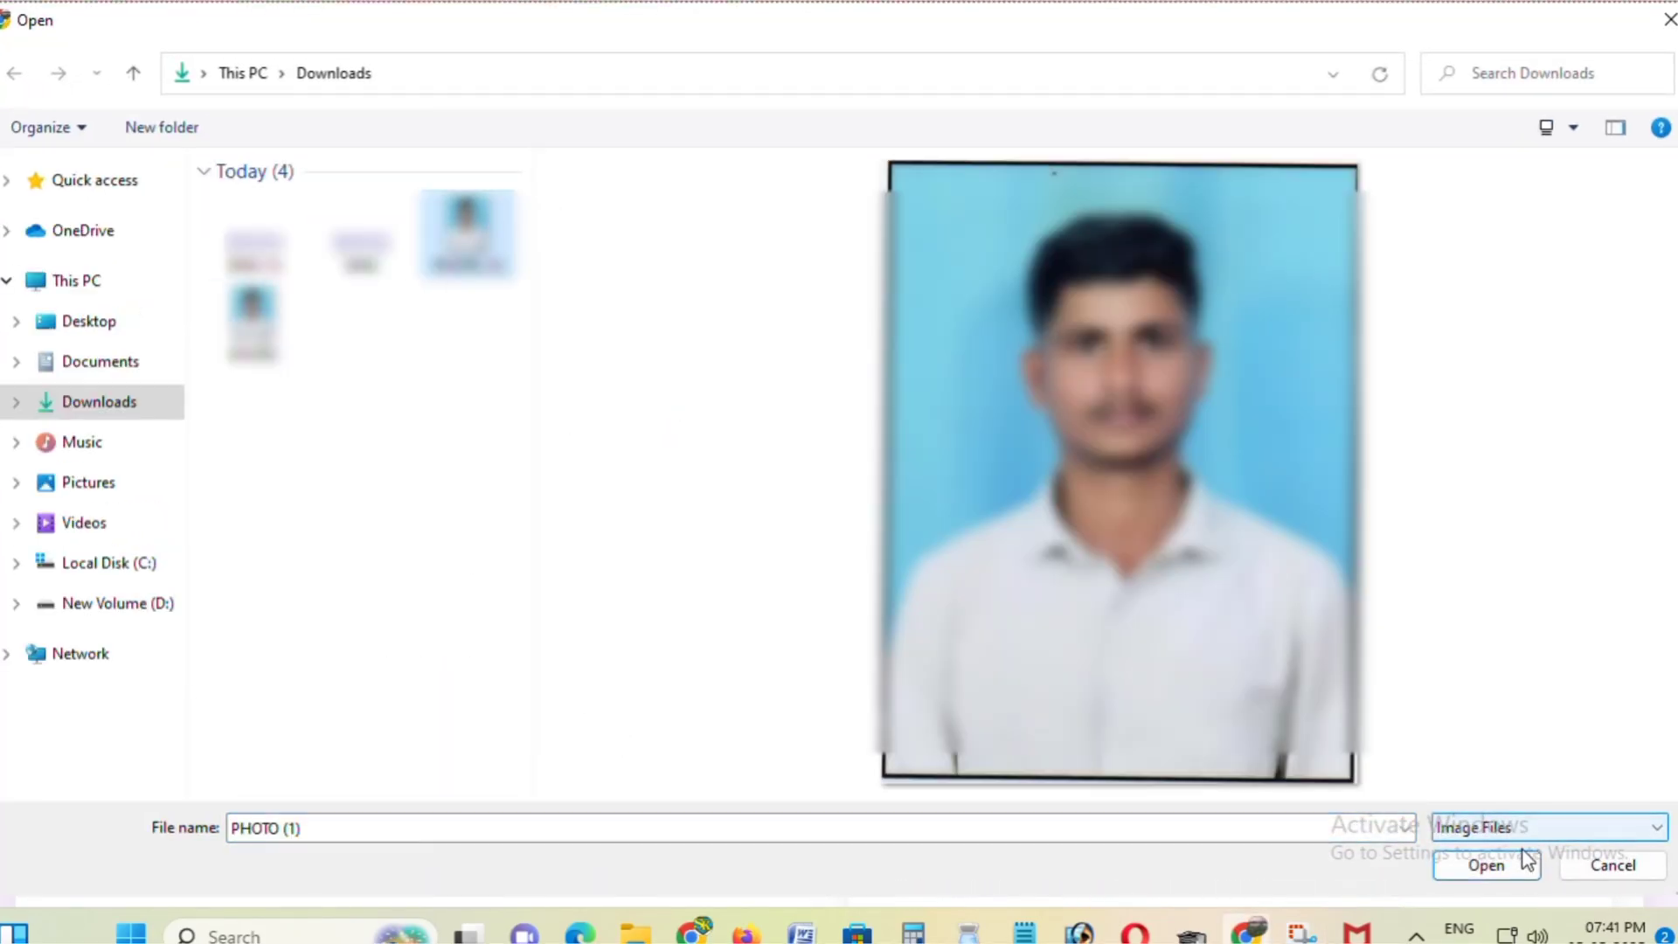
{"action": "left_click", "coordinate": [1519, 863]}
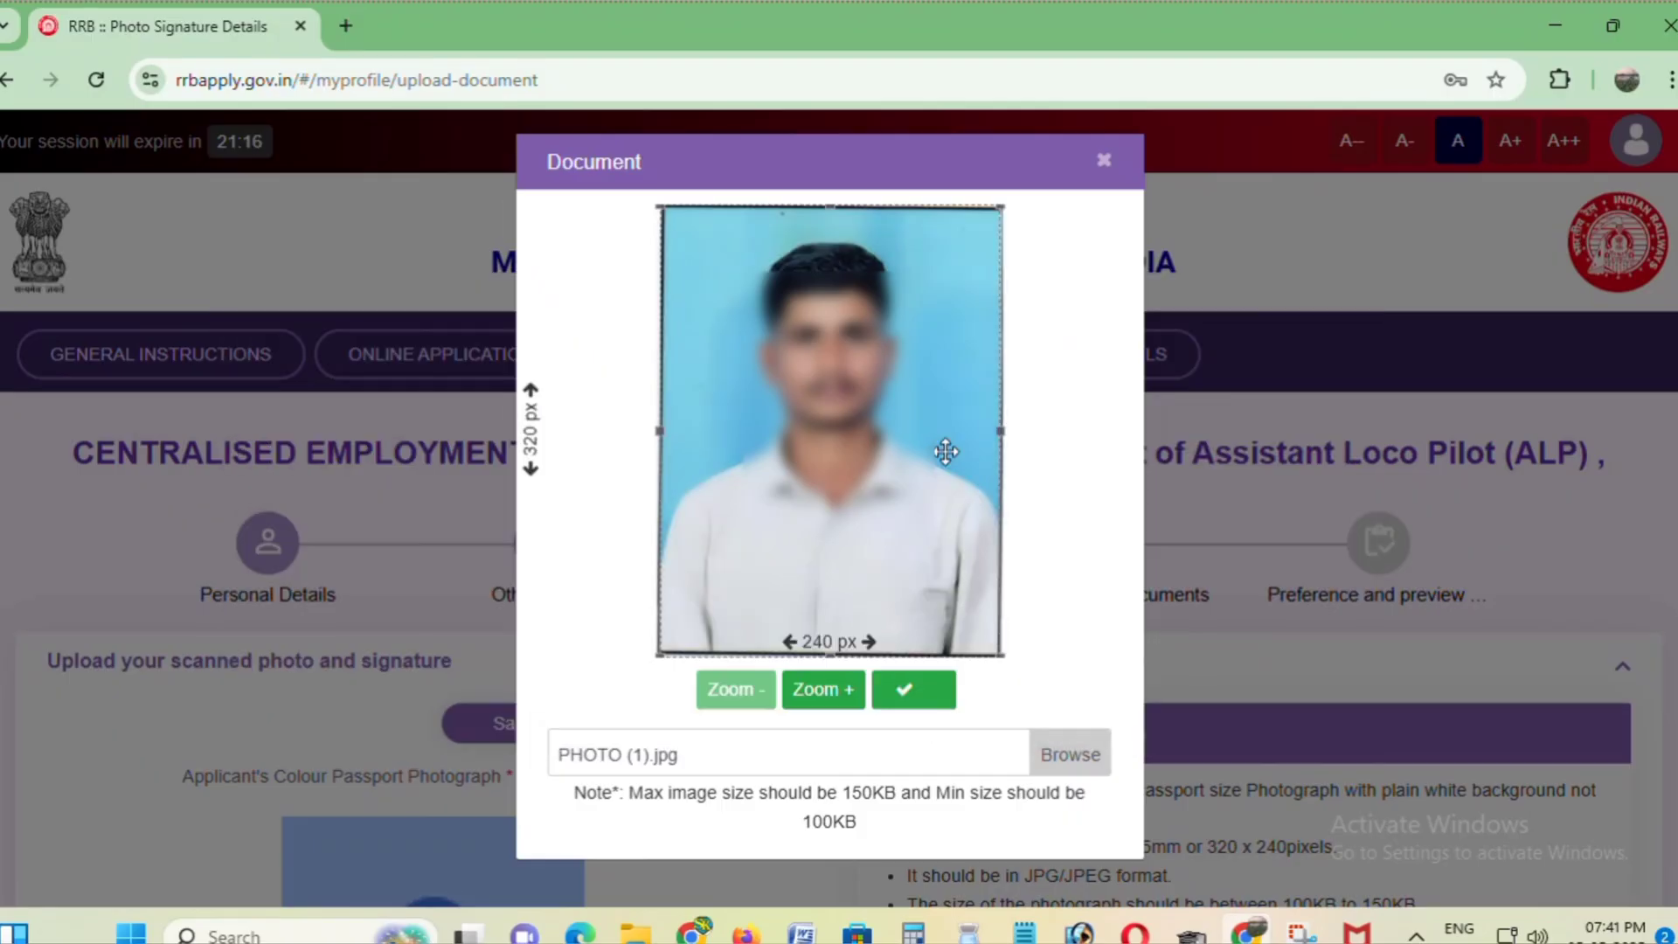
{"action": "left_click", "coordinate": [915, 696]}
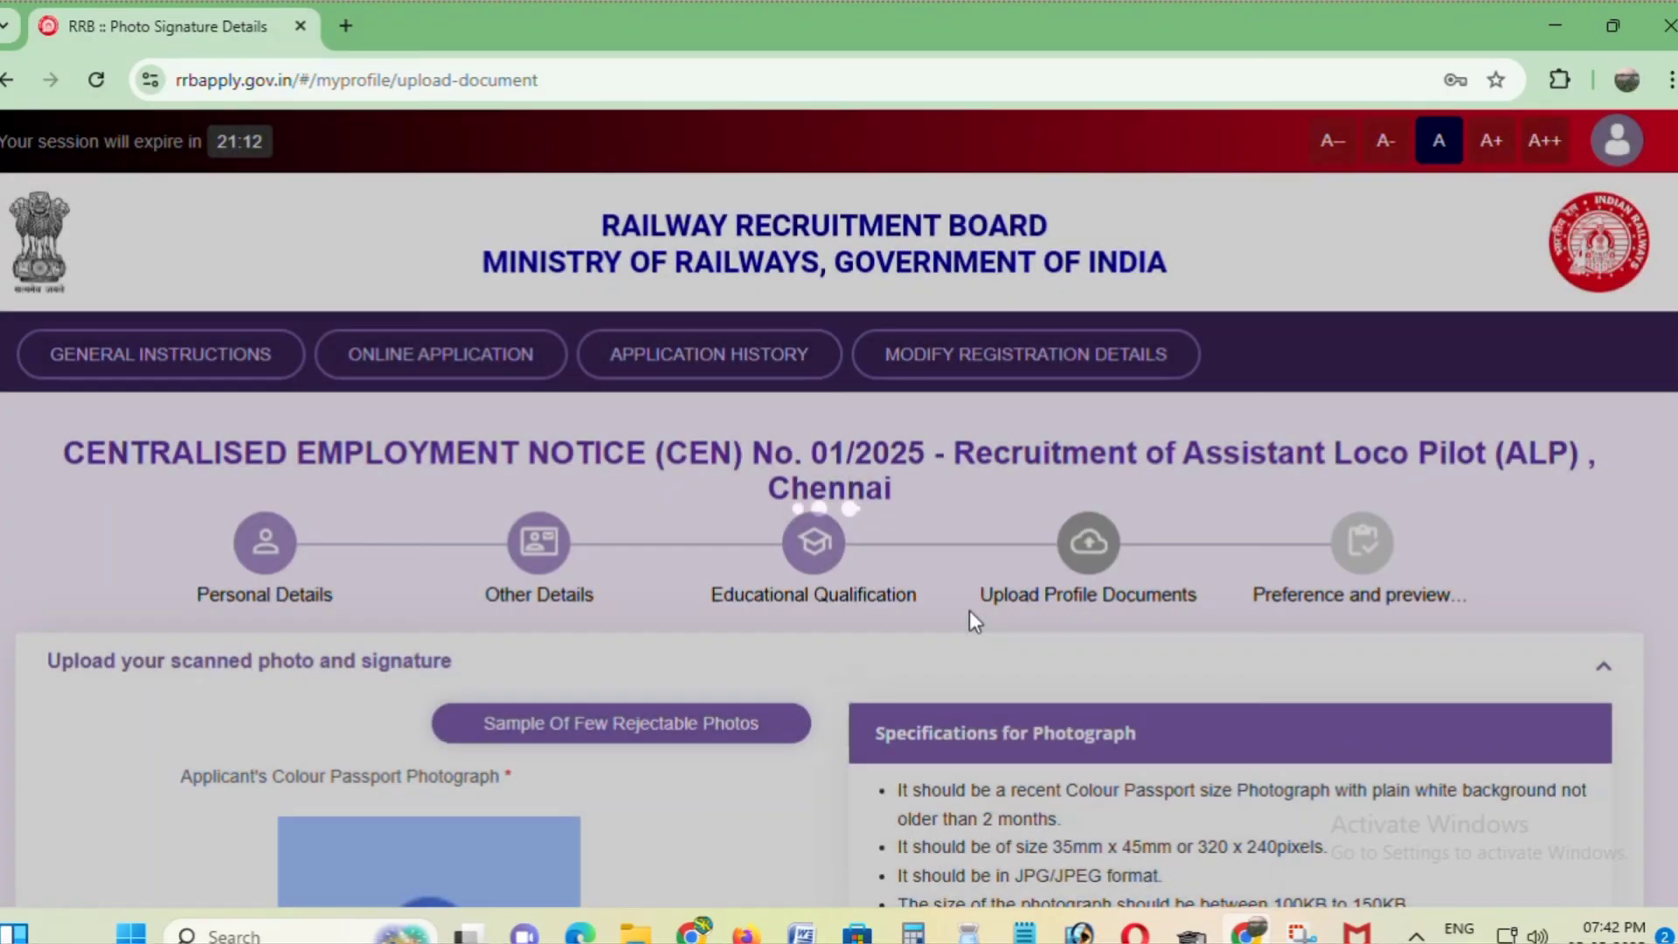
Step: Save the uploaded photo (photo.jpg) and signature (SING.jpg)
{"action": "scroll", "coordinate": [851, 571], "scroll_direction": "down", "scroll_amount": 6}
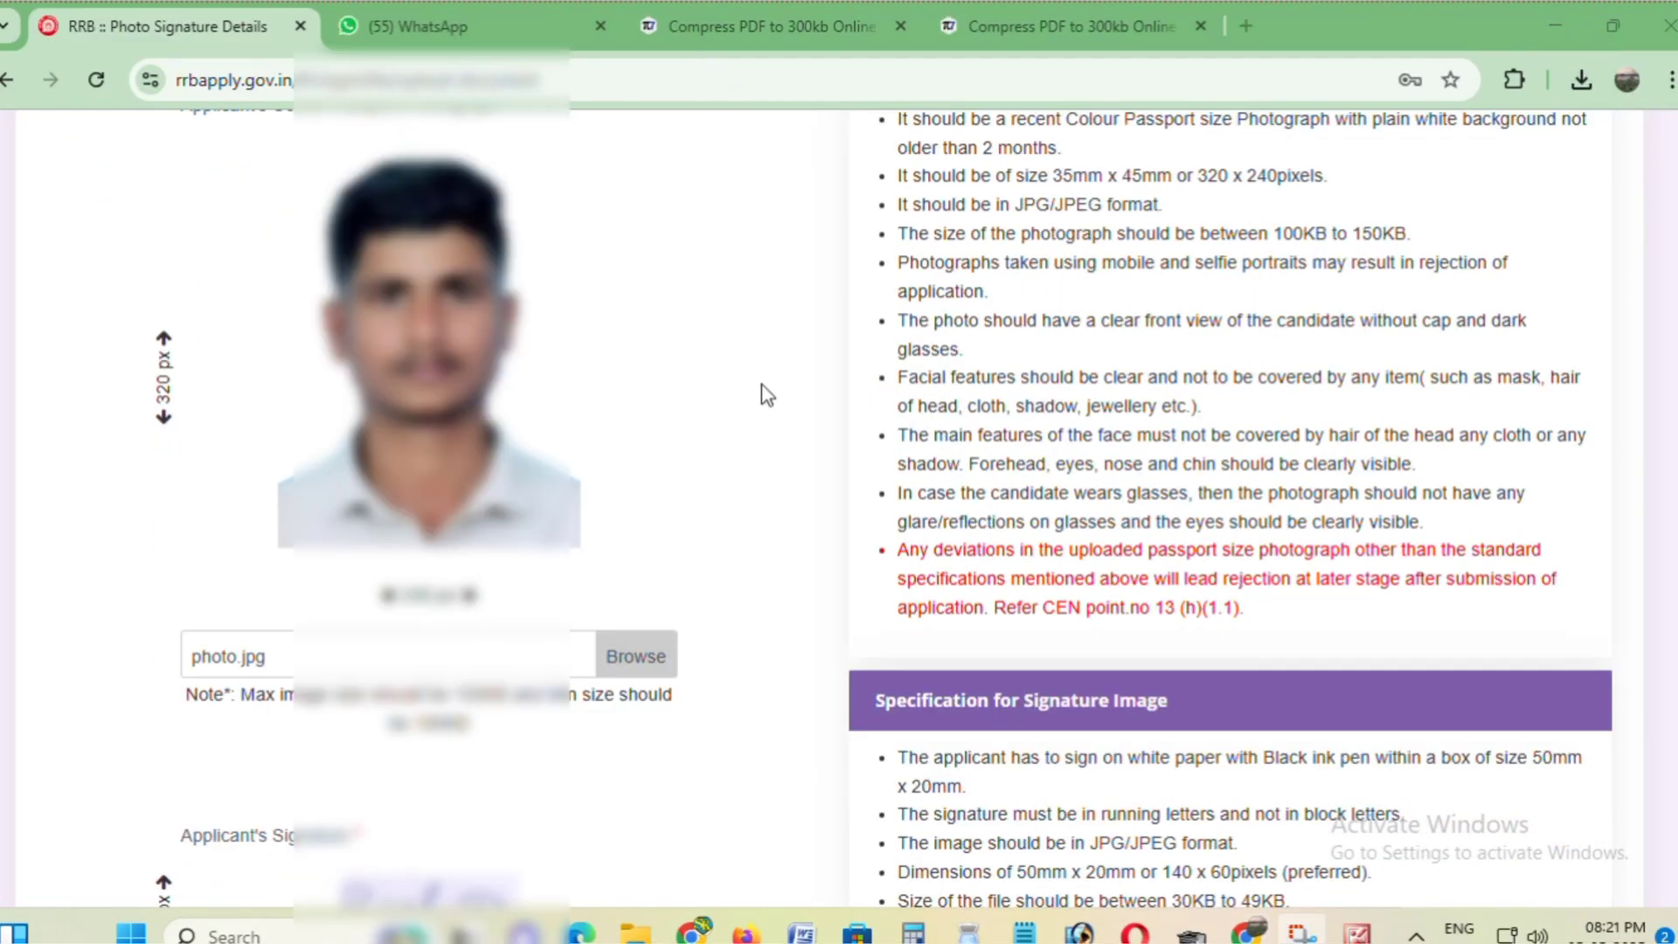
{"action": "scroll", "coordinate": [760, 437], "scroll_direction": "down", "scroll_amount": 5}
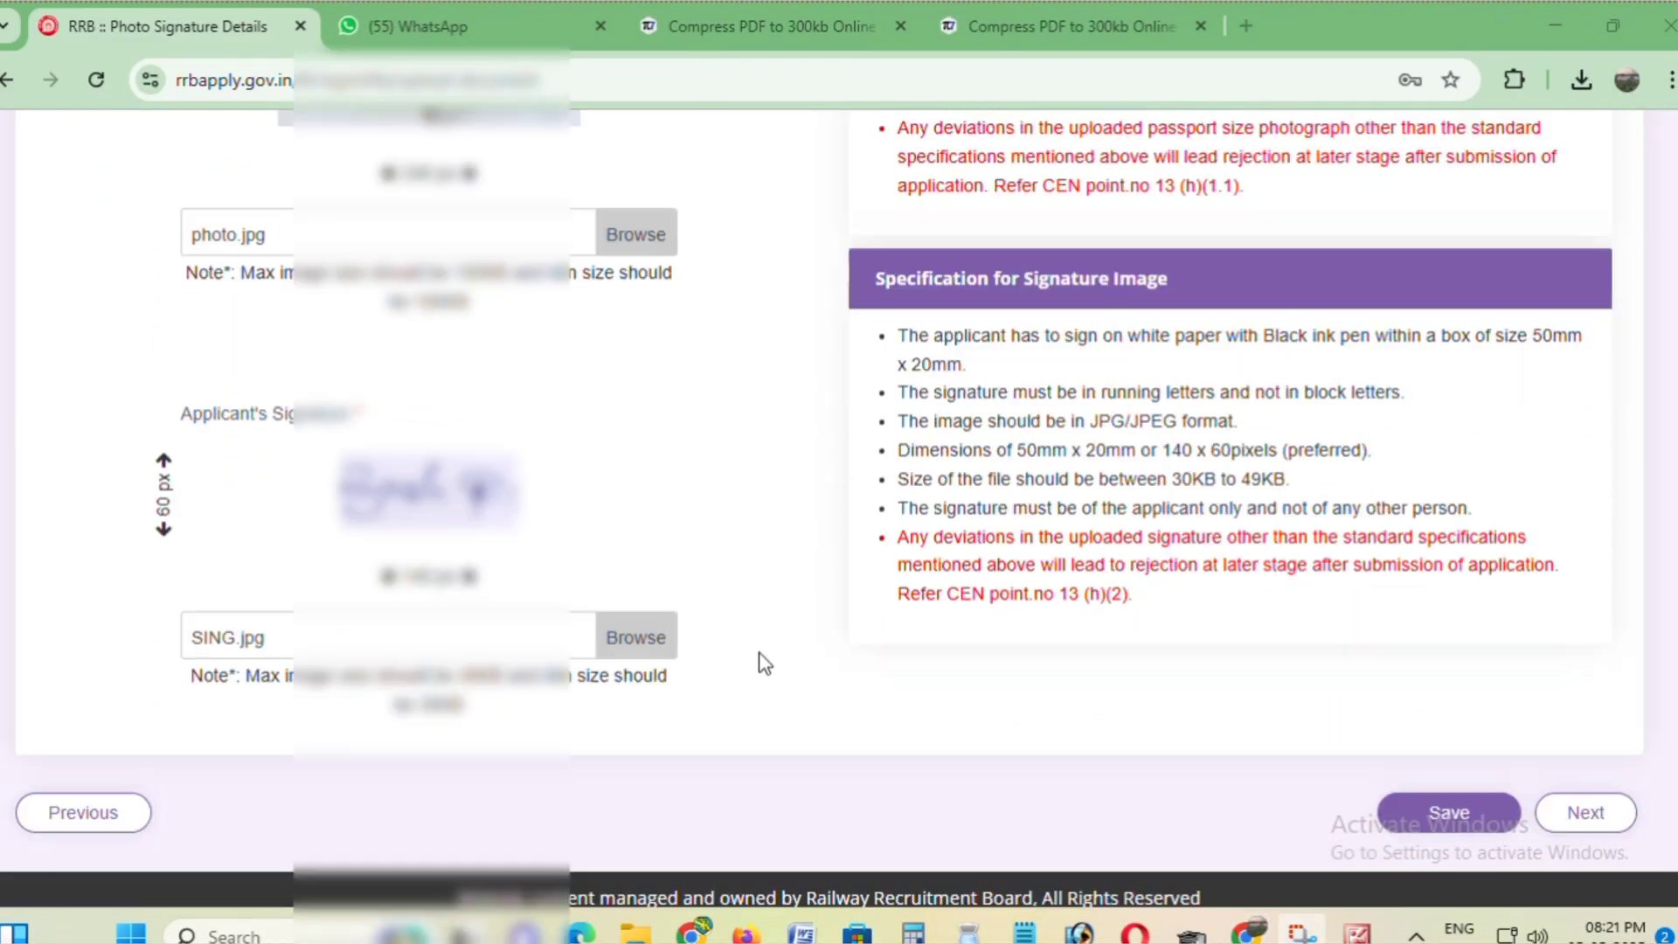
{"action": "scroll", "coordinate": [765, 664], "scroll_direction": "down", "scroll_amount": 1}
{"action": "left_click", "coordinate": [1449, 765]}
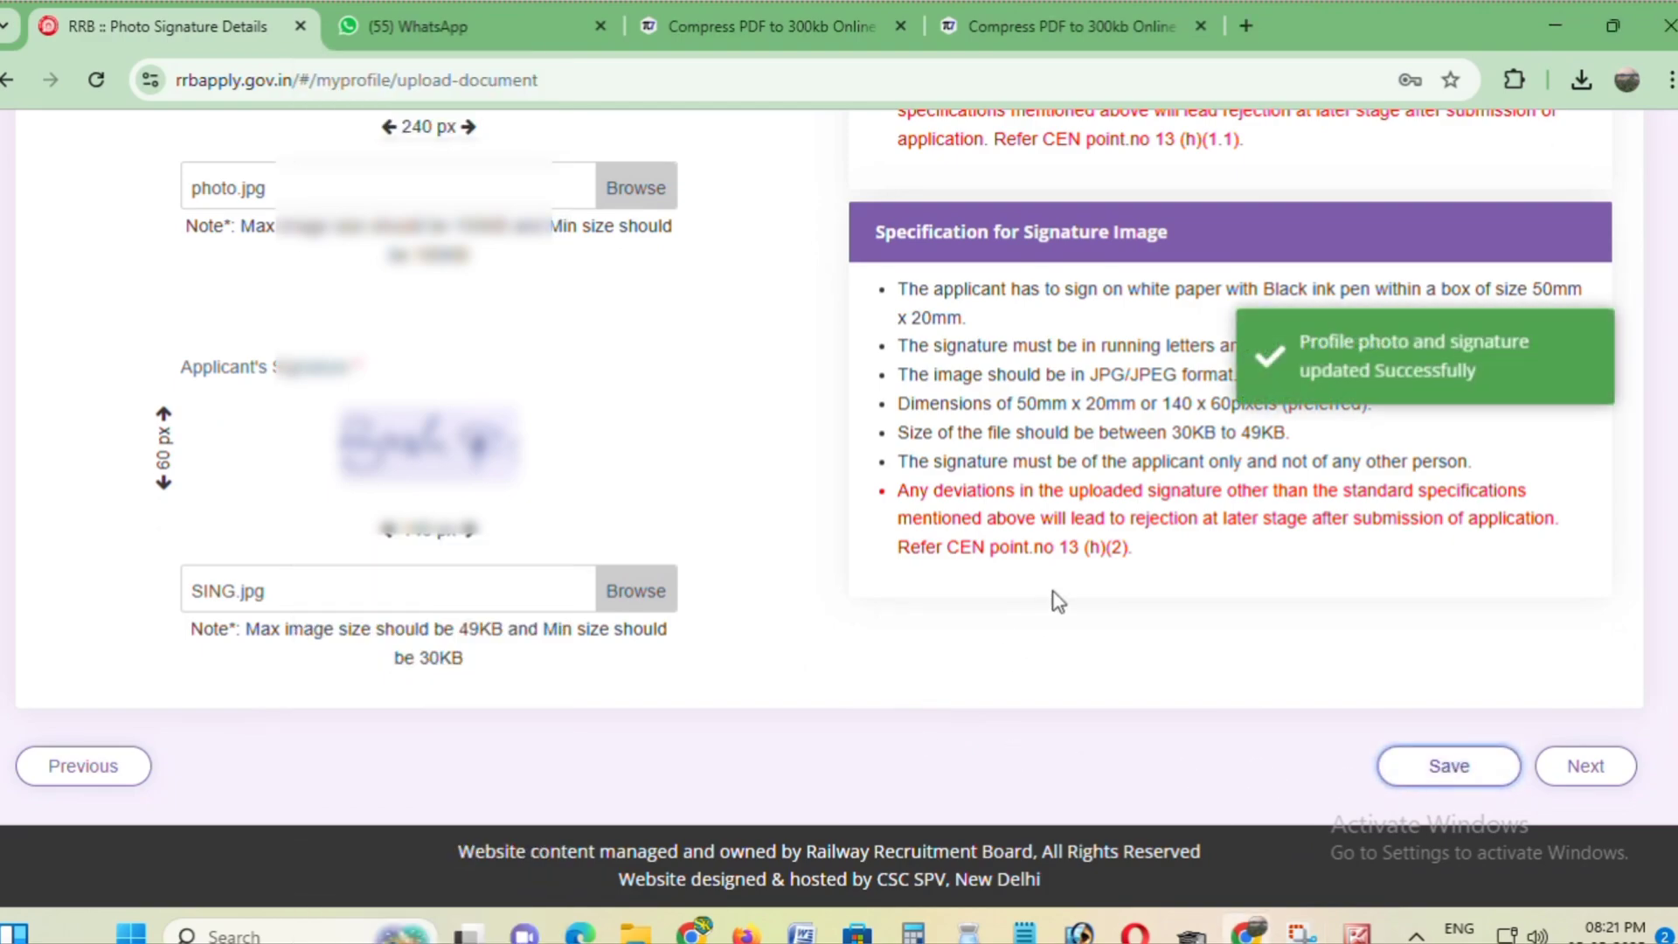
Step: Add SR ASSISTANT LOCO PILOT to the post preference order
{"action": "left_click", "coordinate": [1585, 765]}
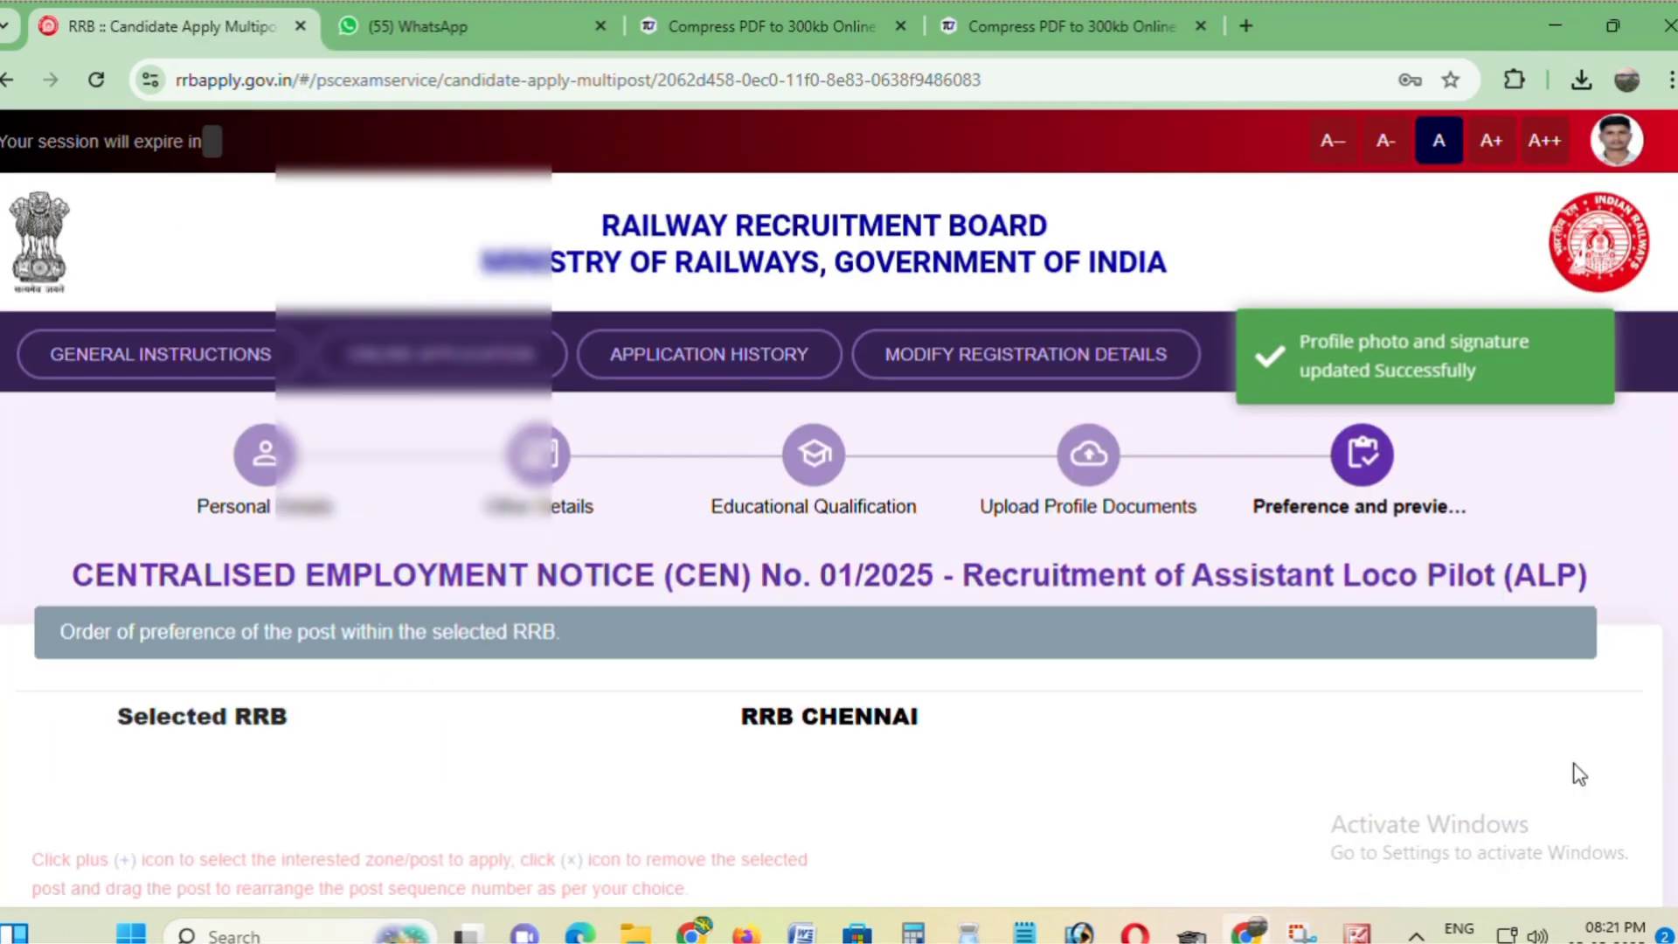
{"action": "scroll", "coordinate": [961, 586], "scroll_direction": "down", "scroll_amount": 3}
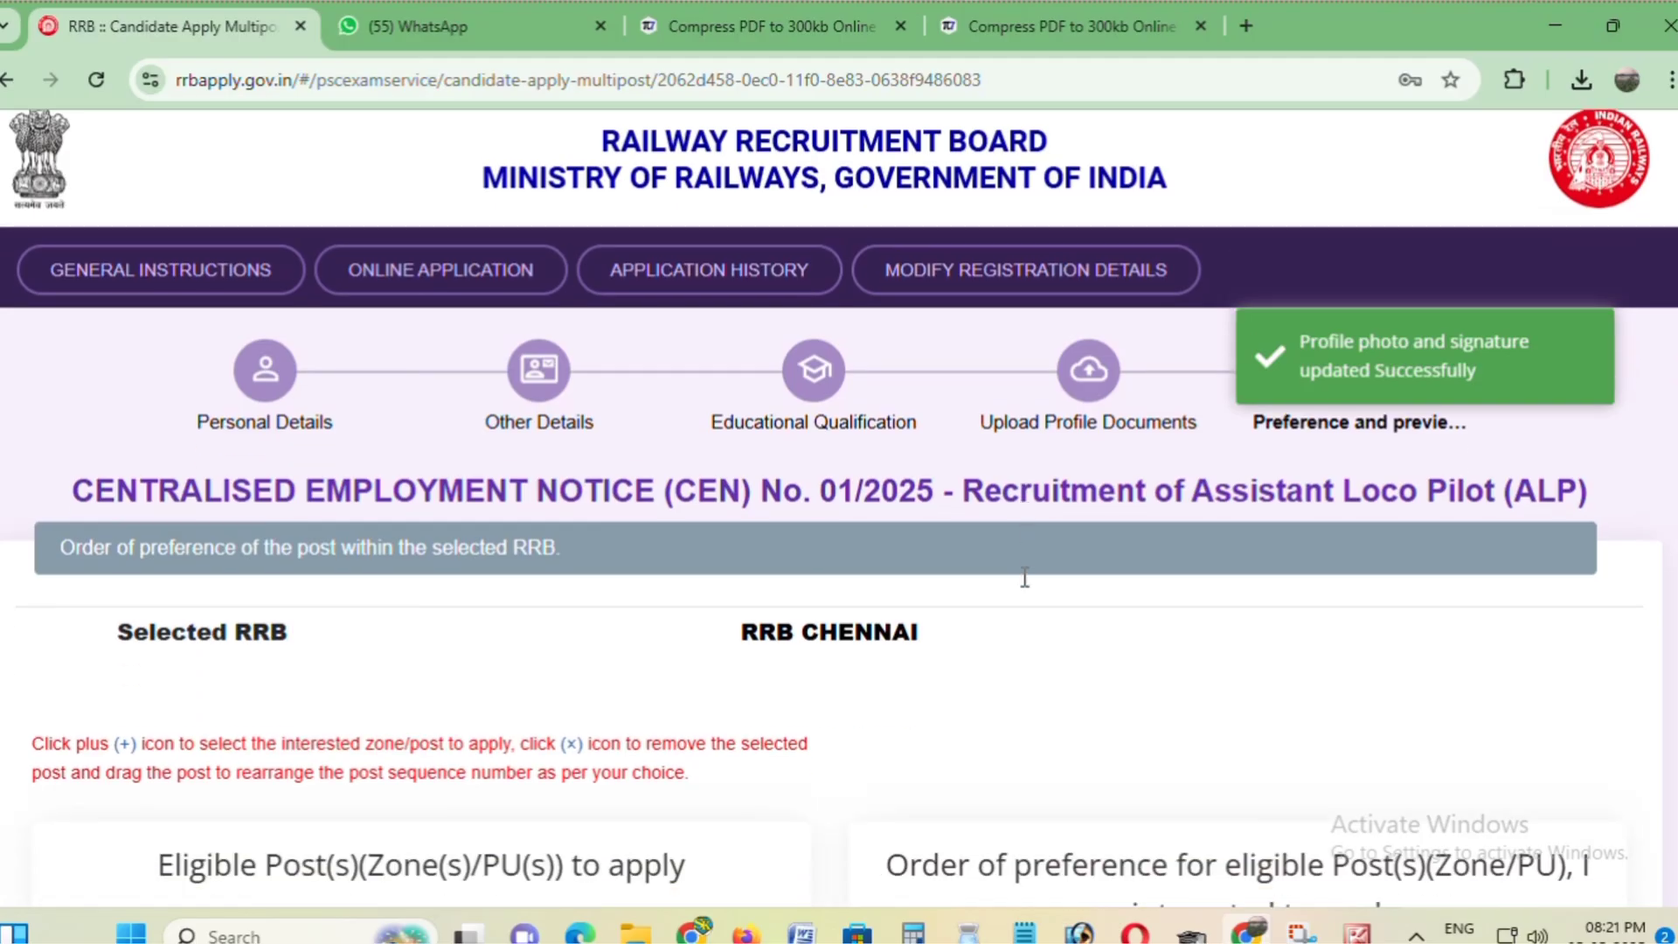
{"action": "scroll", "coordinate": [1005, 581], "scroll_direction": "down", "scroll_amount": 2}
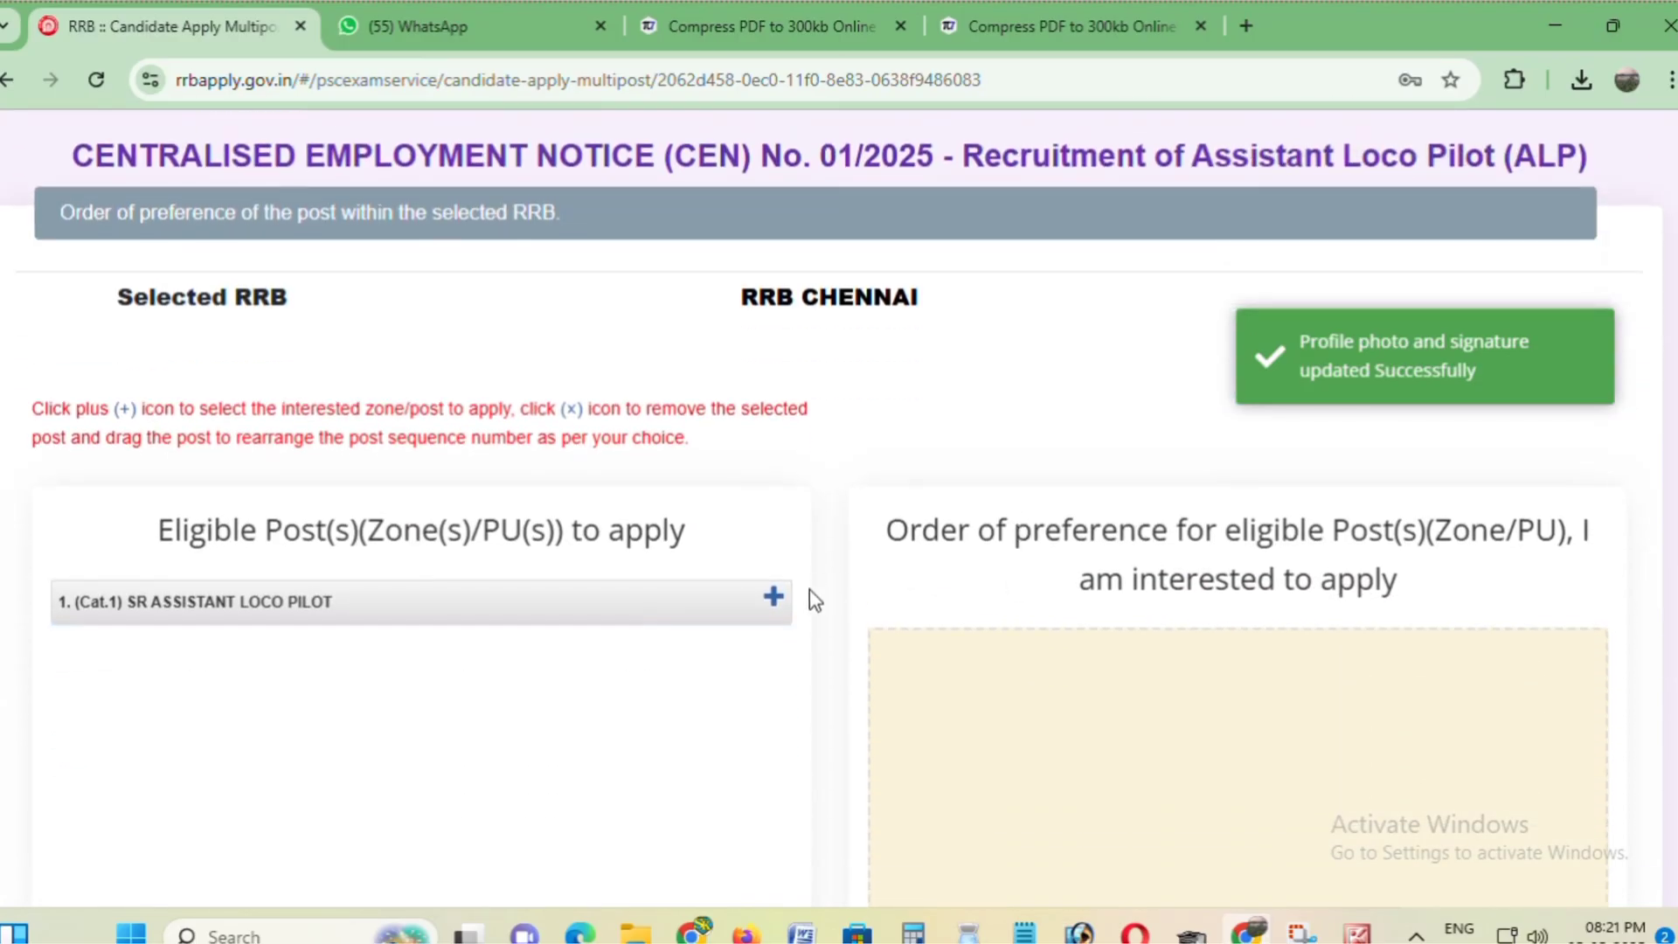
{"action": "scroll", "coordinate": [900, 502], "scroll_direction": "down", "scroll_amount": 2}
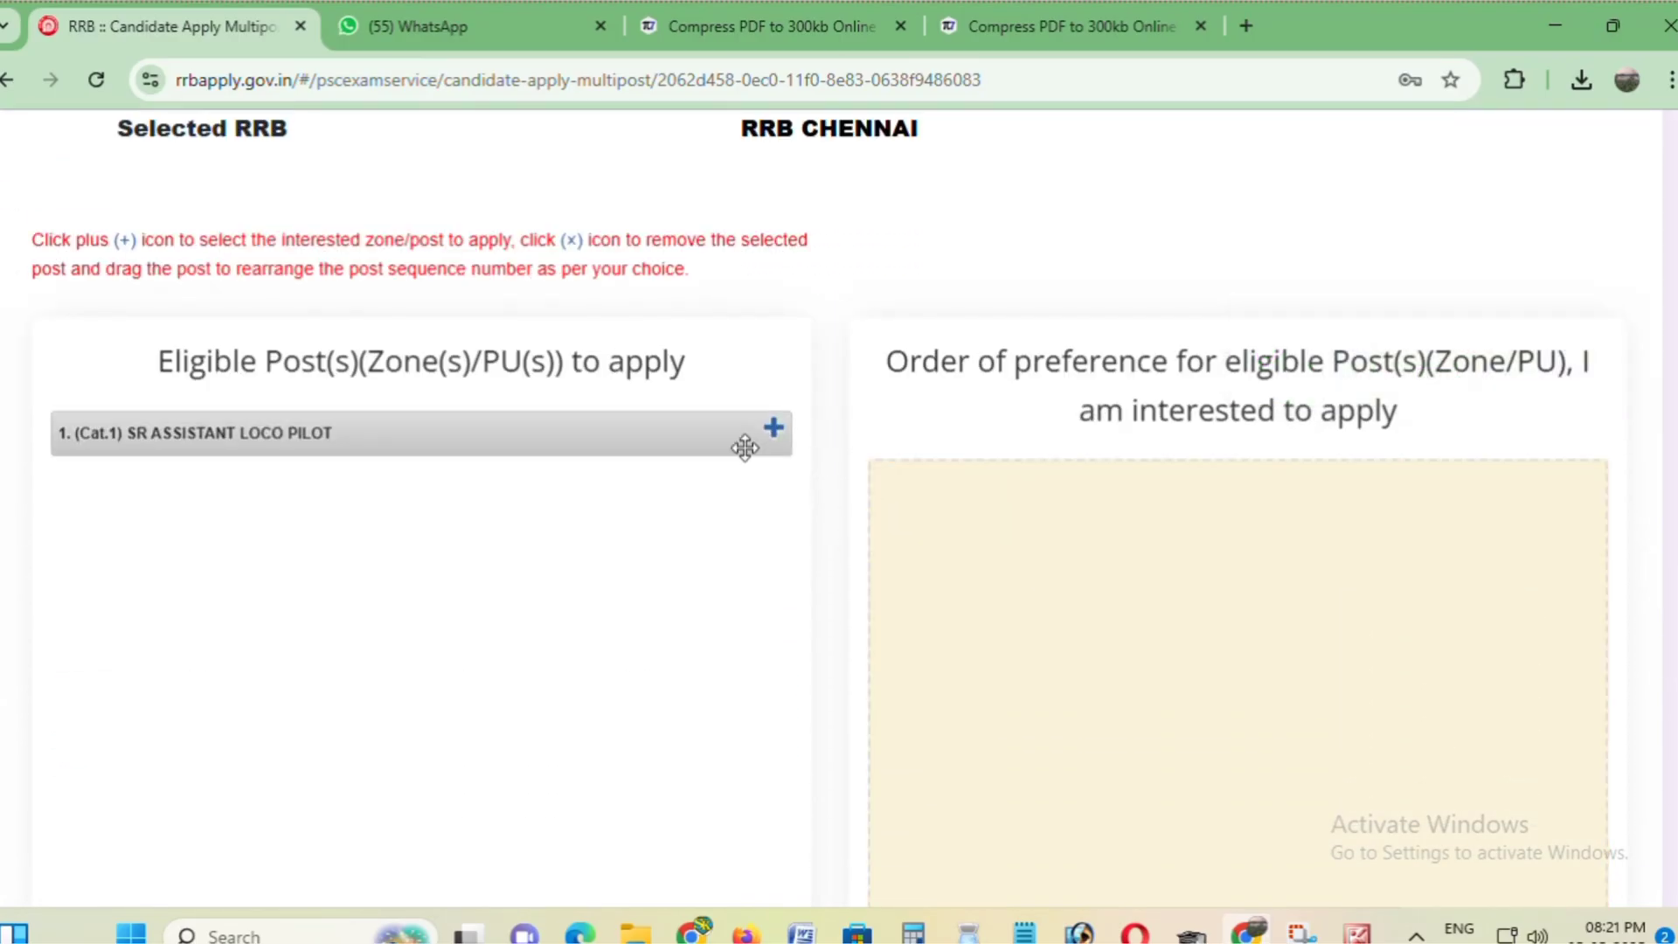
{"action": "left_click", "coordinate": [777, 429]}
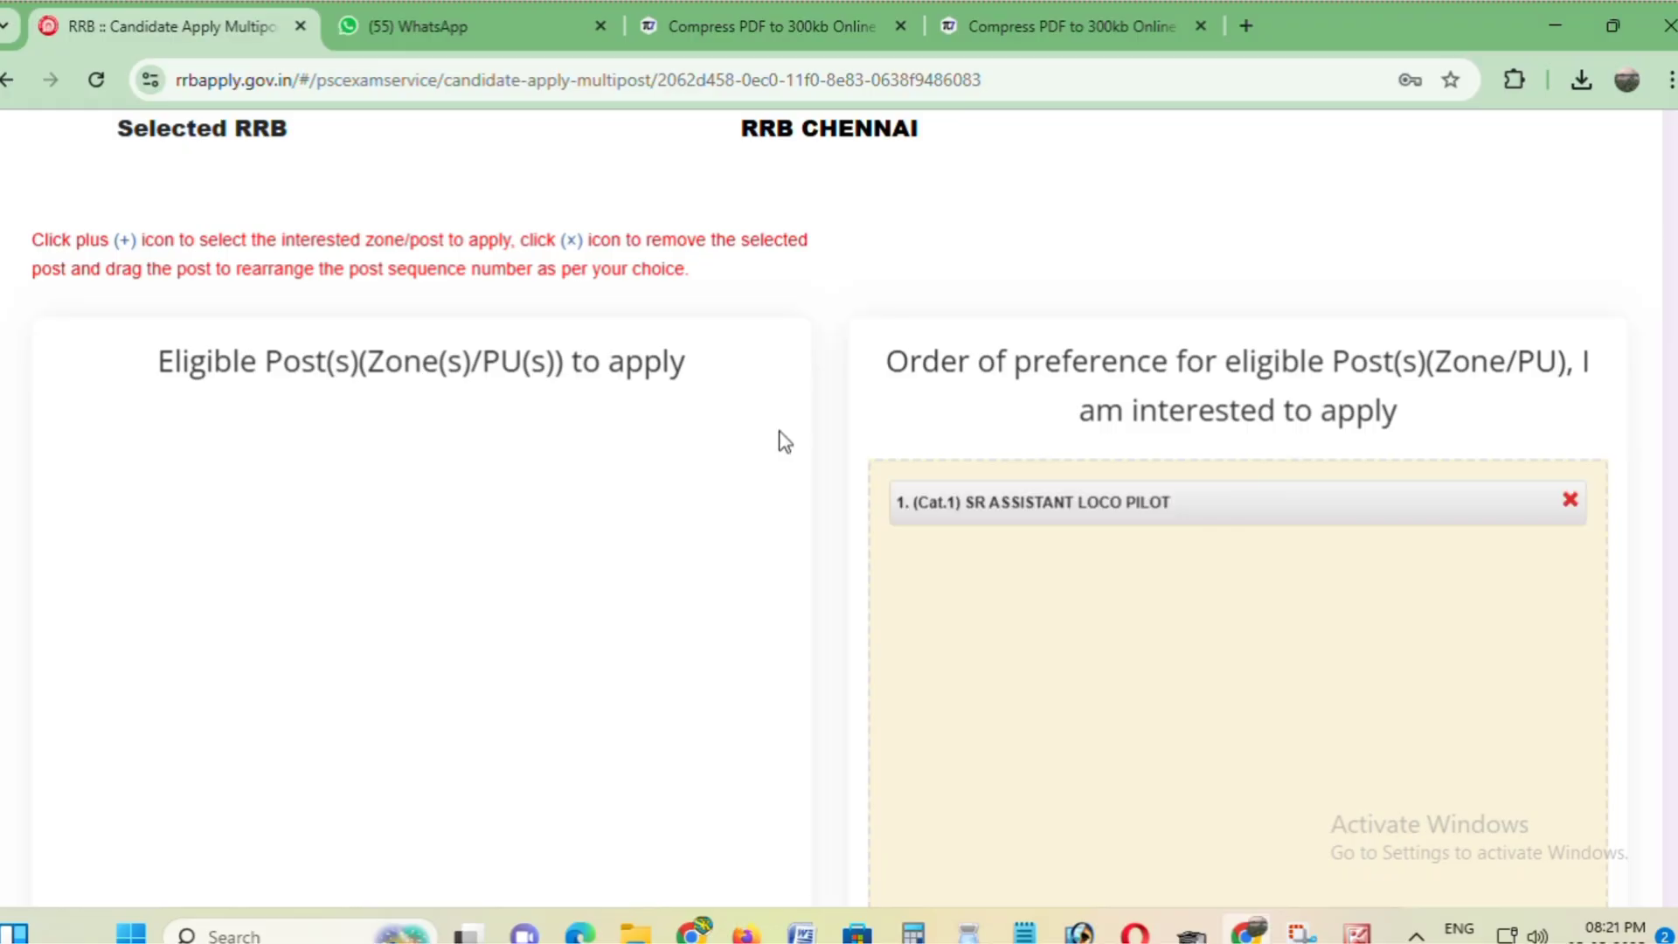
Step: Confirm the preference order and set the CBT-2 Part B exam trade to Fitter
{"action": "scroll", "coordinate": [685, 567], "scroll_direction": "down", "scroll_amount": 2}
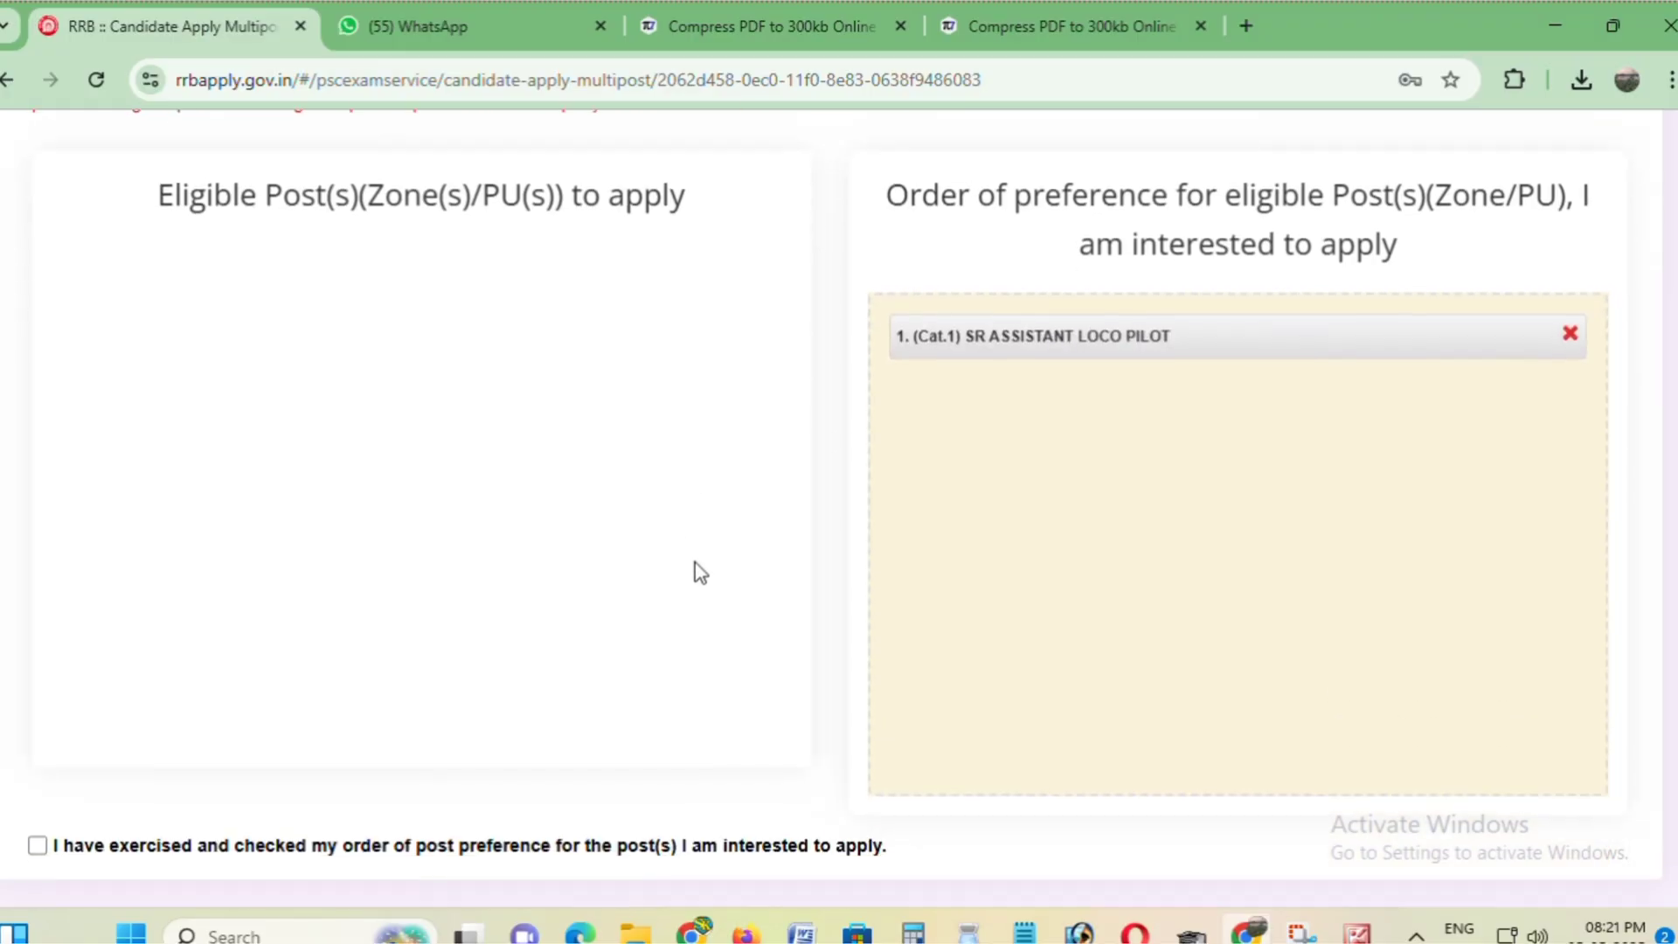
{"action": "scroll", "coordinate": [807, 582], "scroll_direction": "down", "scroll_amount": 4}
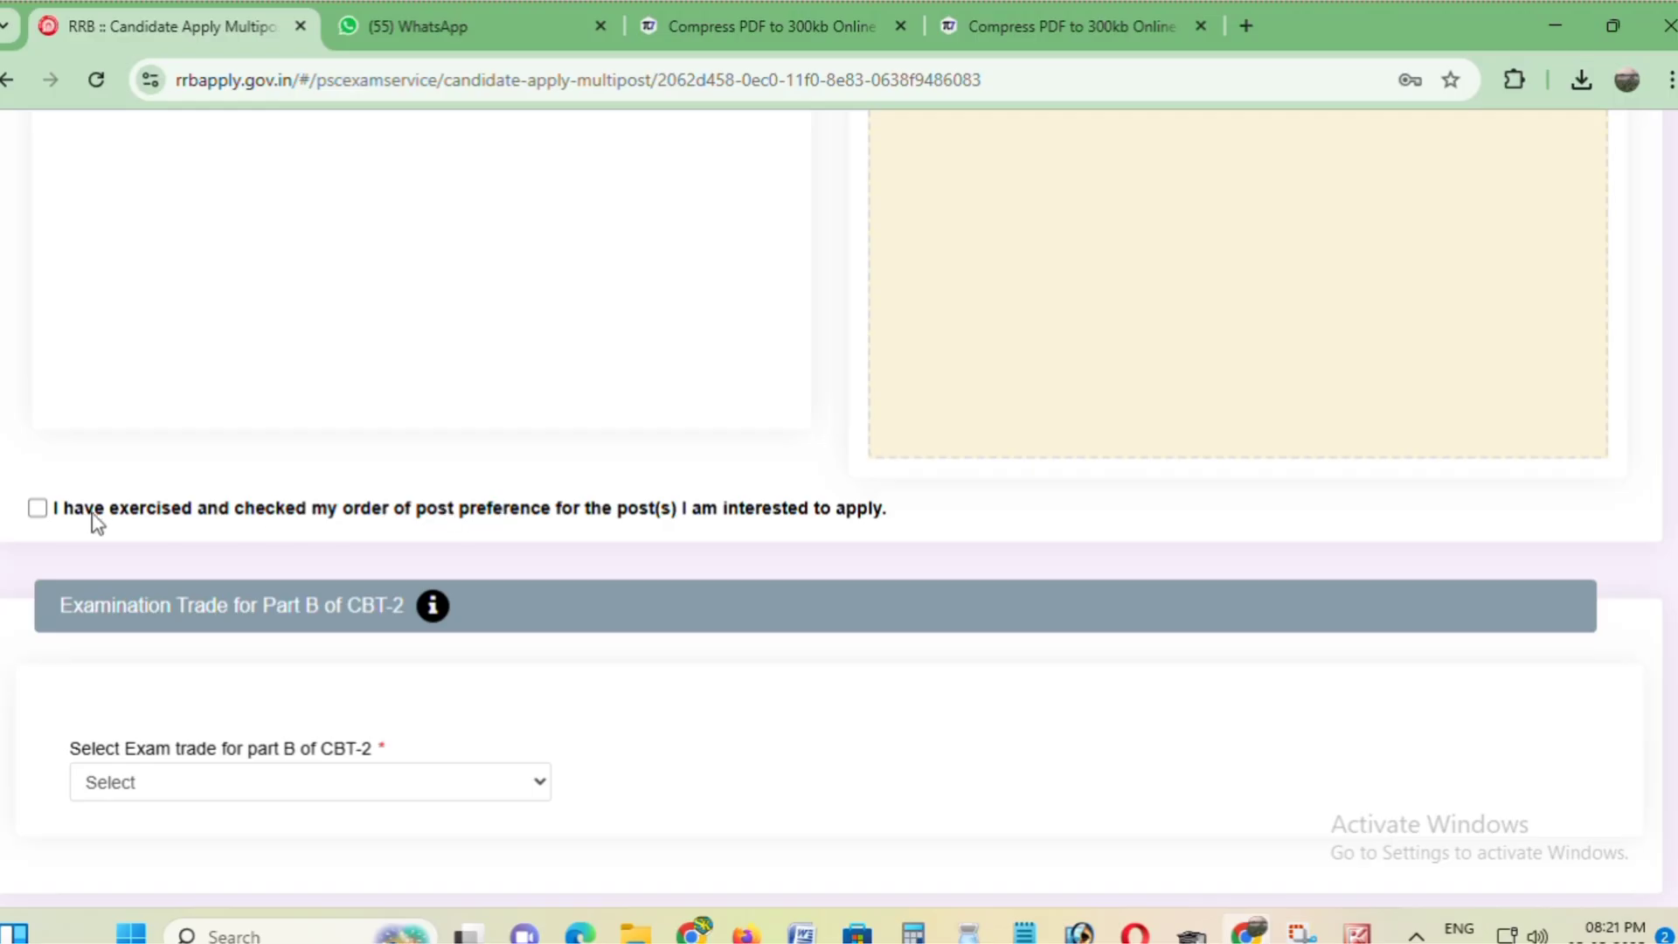
{"action": "left_click", "coordinate": [43, 510]}
{"action": "left_click_drag", "start_coordinate": [647, 510], "coordinate": [769, 584]}
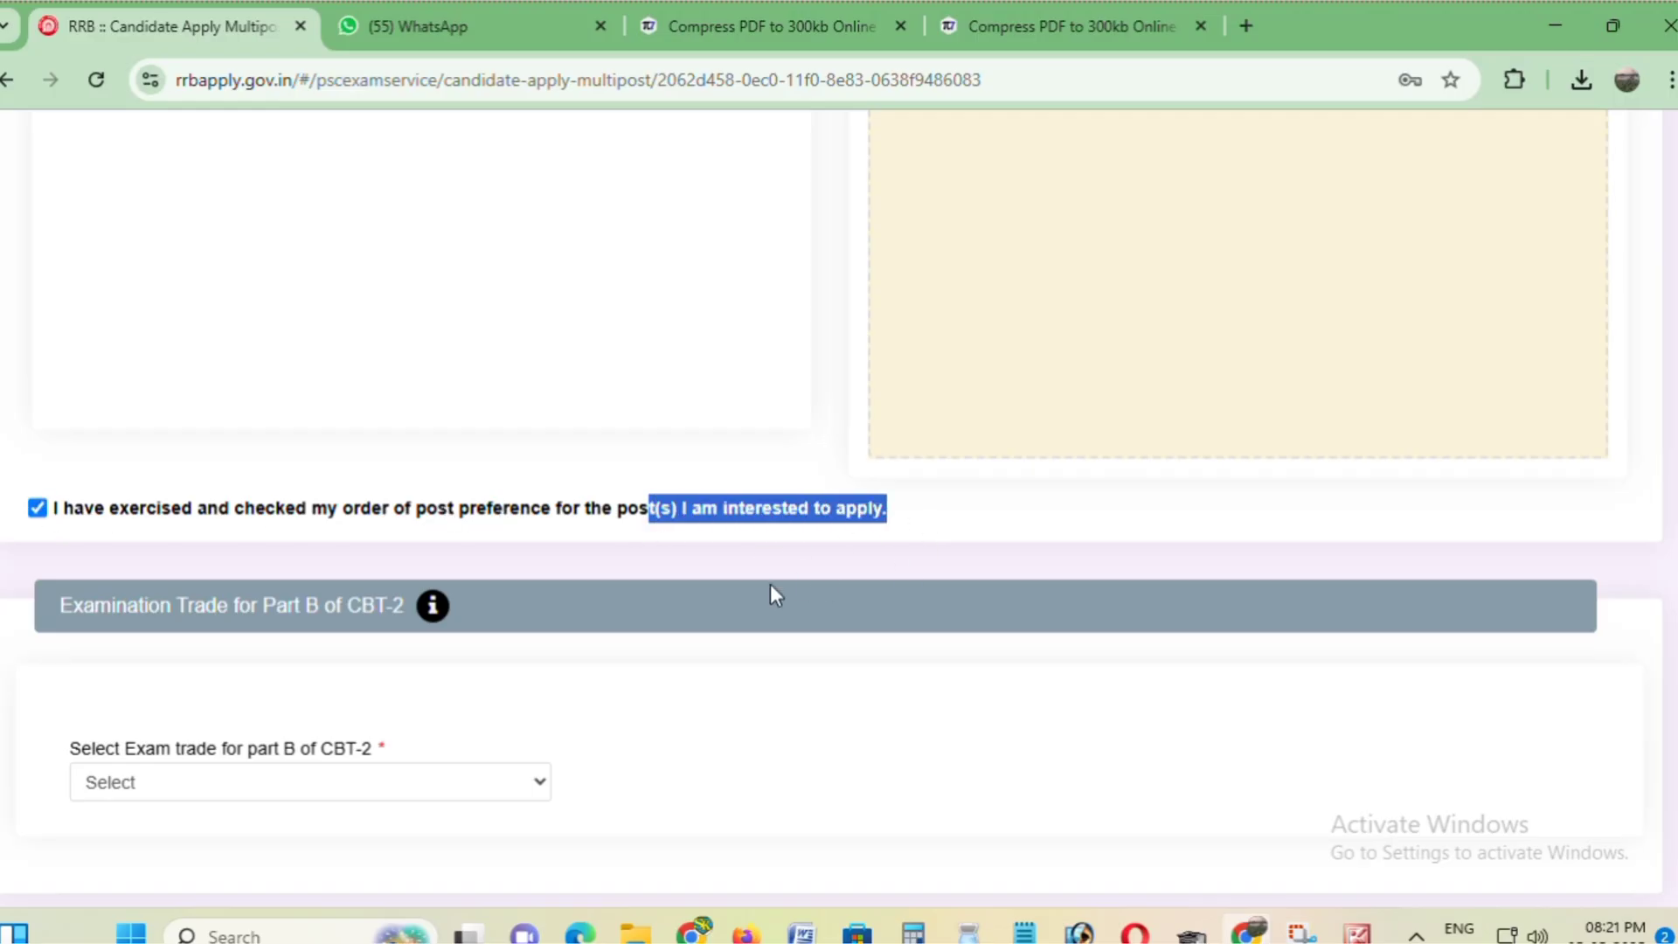
{"action": "left_click", "coordinate": [489, 689]}
{"action": "scroll", "coordinate": [638, 674], "scroll_direction": "down", "scroll_amount": 2}
{"action": "left_click", "coordinate": [394, 631]}
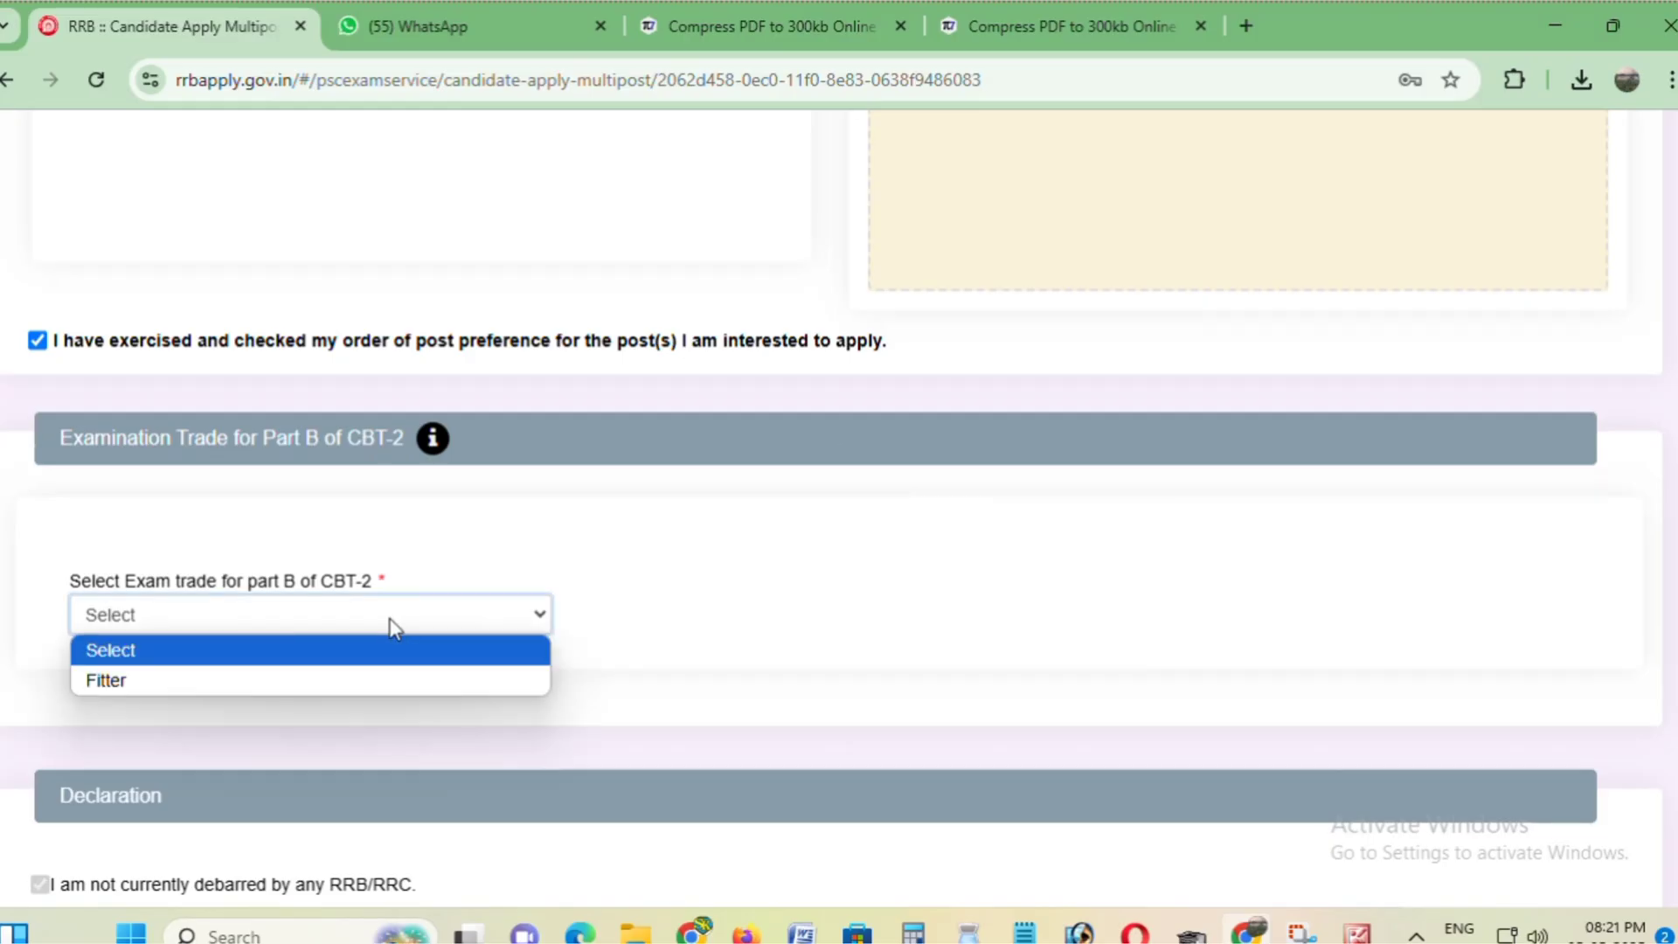
{"action": "left_click", "coordinate": [122, 682]}
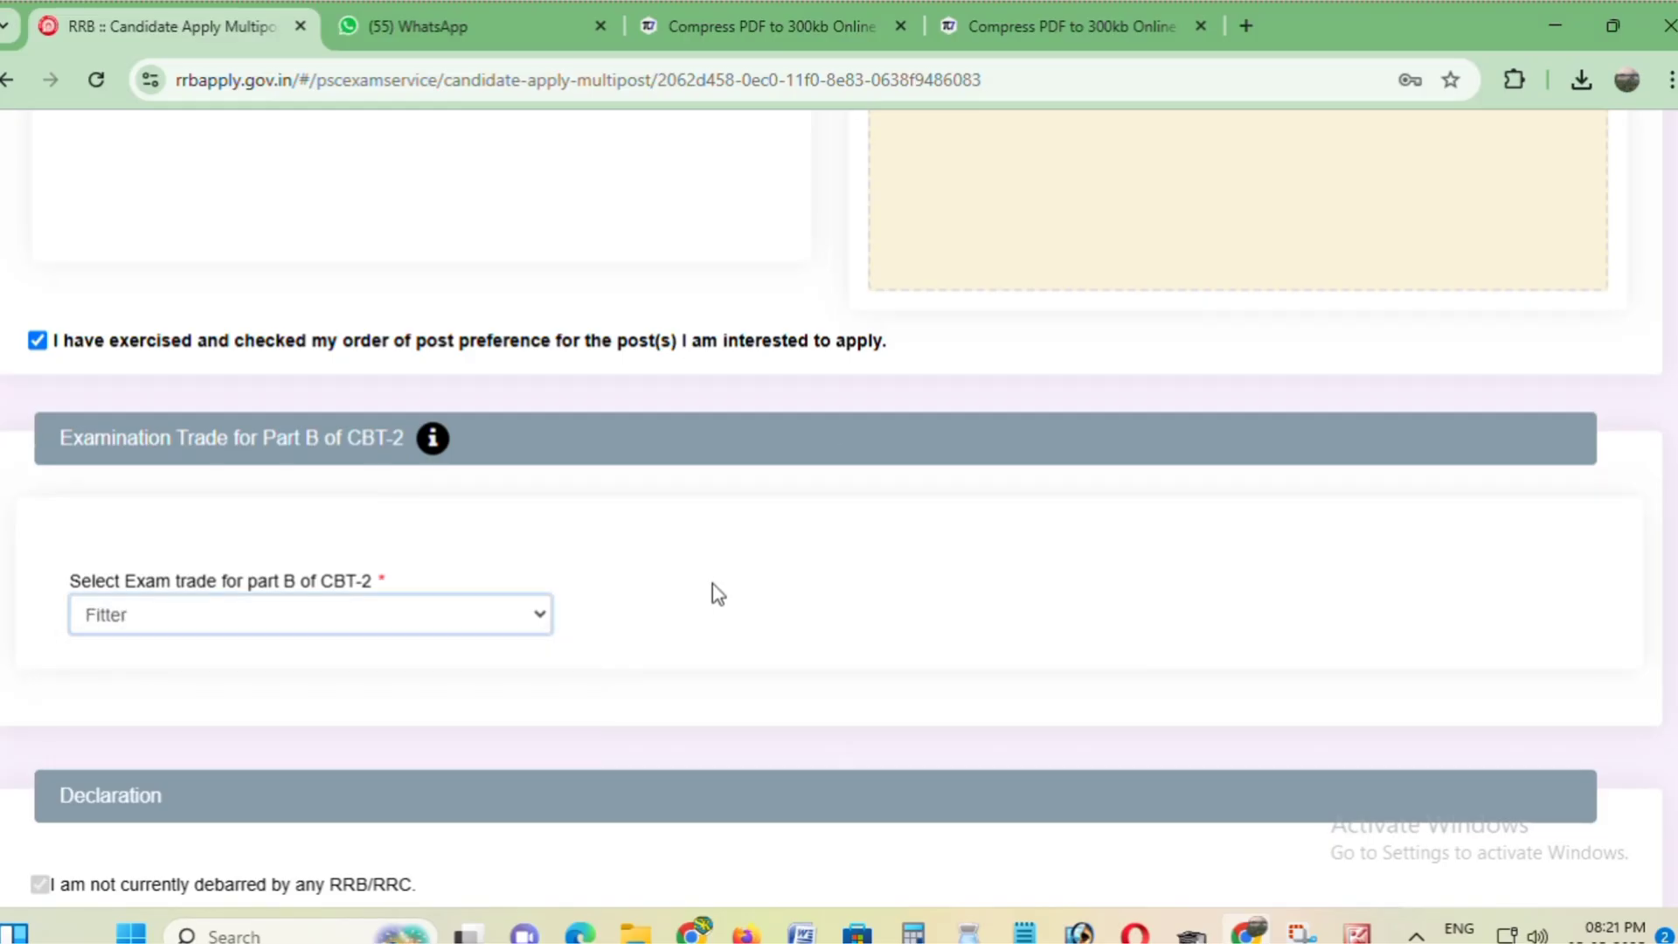
{"action": "scroll", "coordinate": [711, 588], "scroll_direction": "down", "scroll_amount": 2}
Step: Accept the eligibility declaration, enter place BENGALURU, save, and open the Application Preview
{"action": "scroll", "coordinate": [454, 637], "scroll_direction": "down", "scroll_amount": 2}
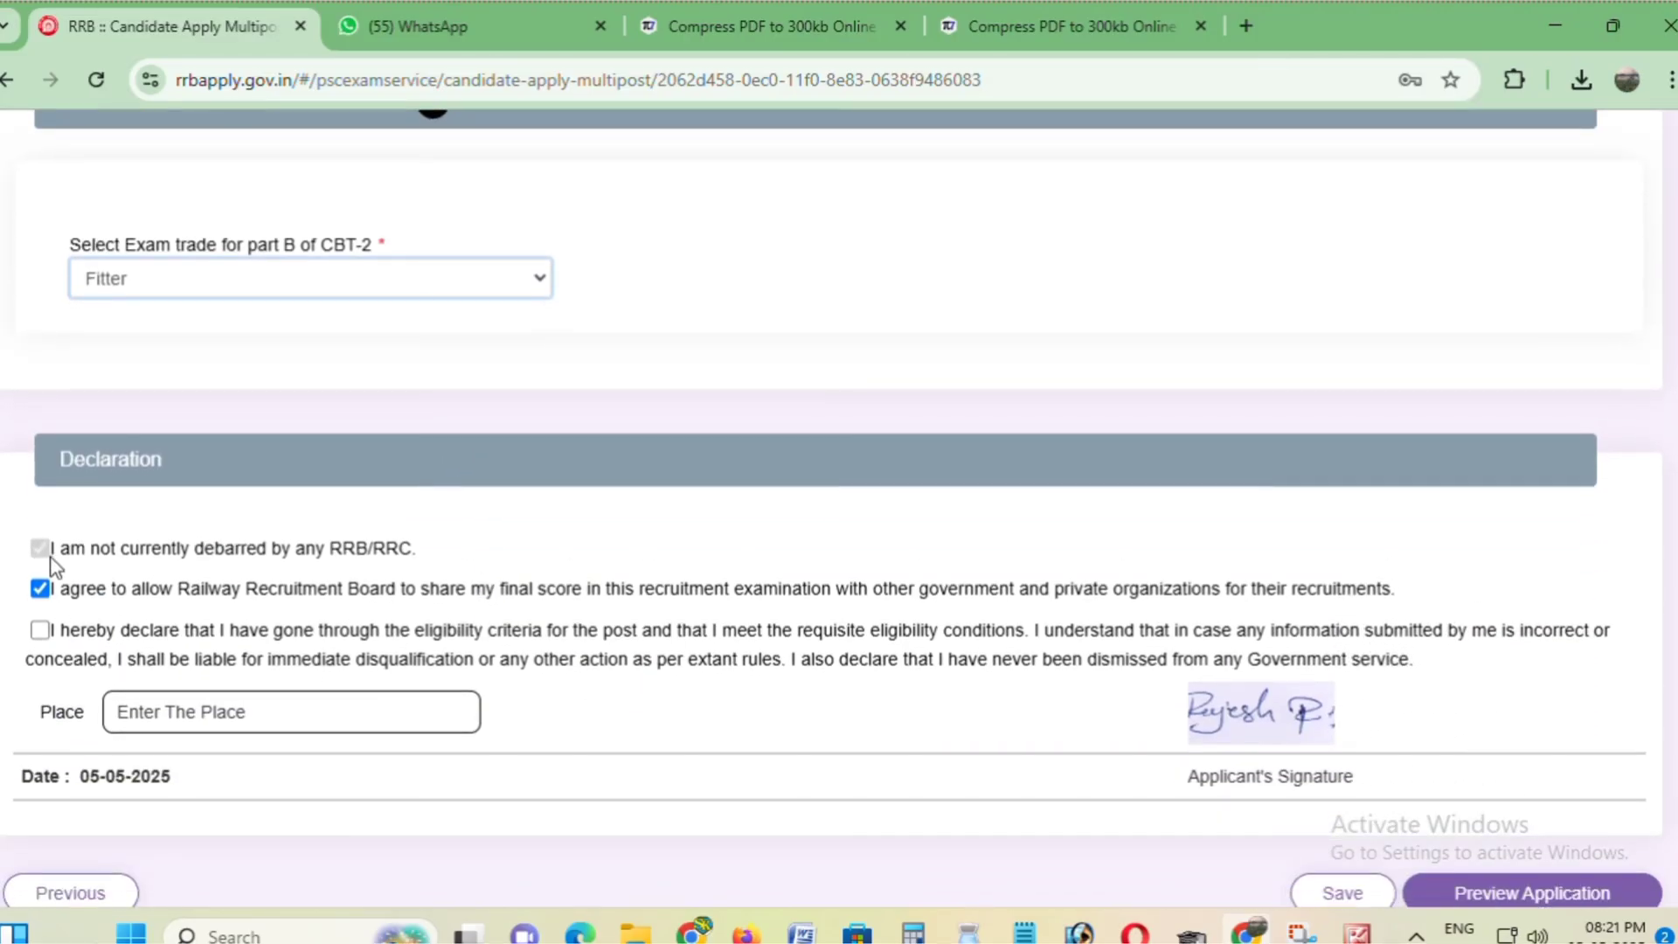
{"action": "scroll", "coordinate": [319, 562], "scroll_direction": "down", "scroll_amount": 1}
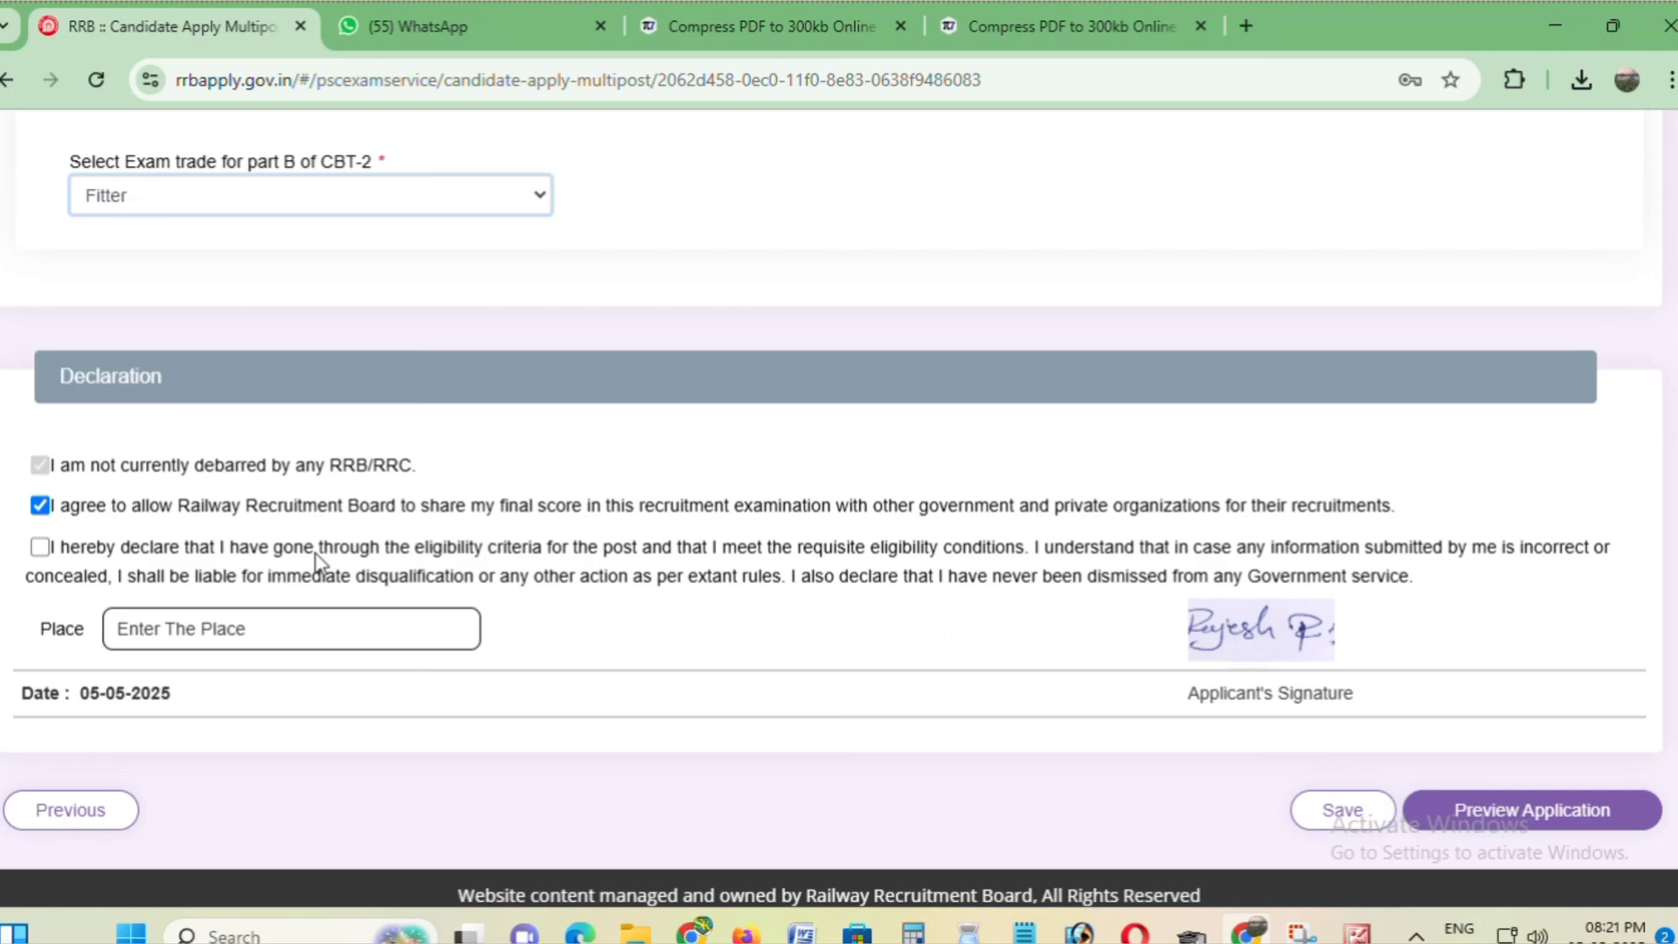
{"action": "left_click", "coordinate": [39, 547]}
{"action": "scroll", "coordinate": [226, 559], "scroll_direction": "down", "scroll_amount": 1}
{"action": "left_click", "coordinate": [194, 582]}
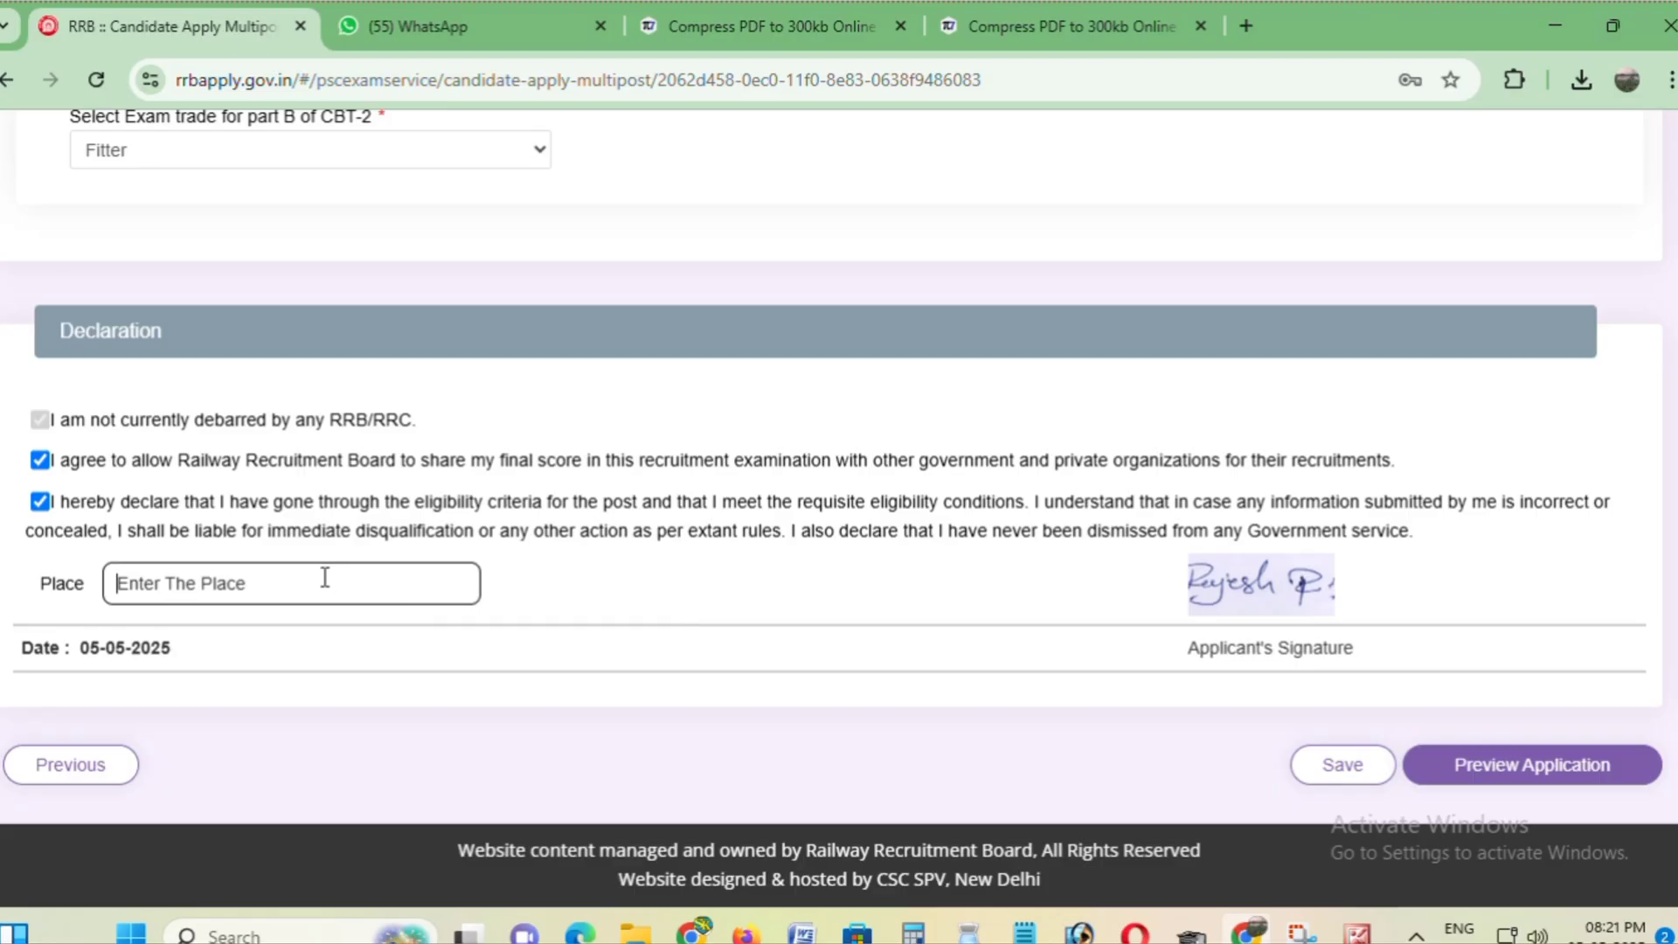
{"action": "type", "text": "BENGA"}
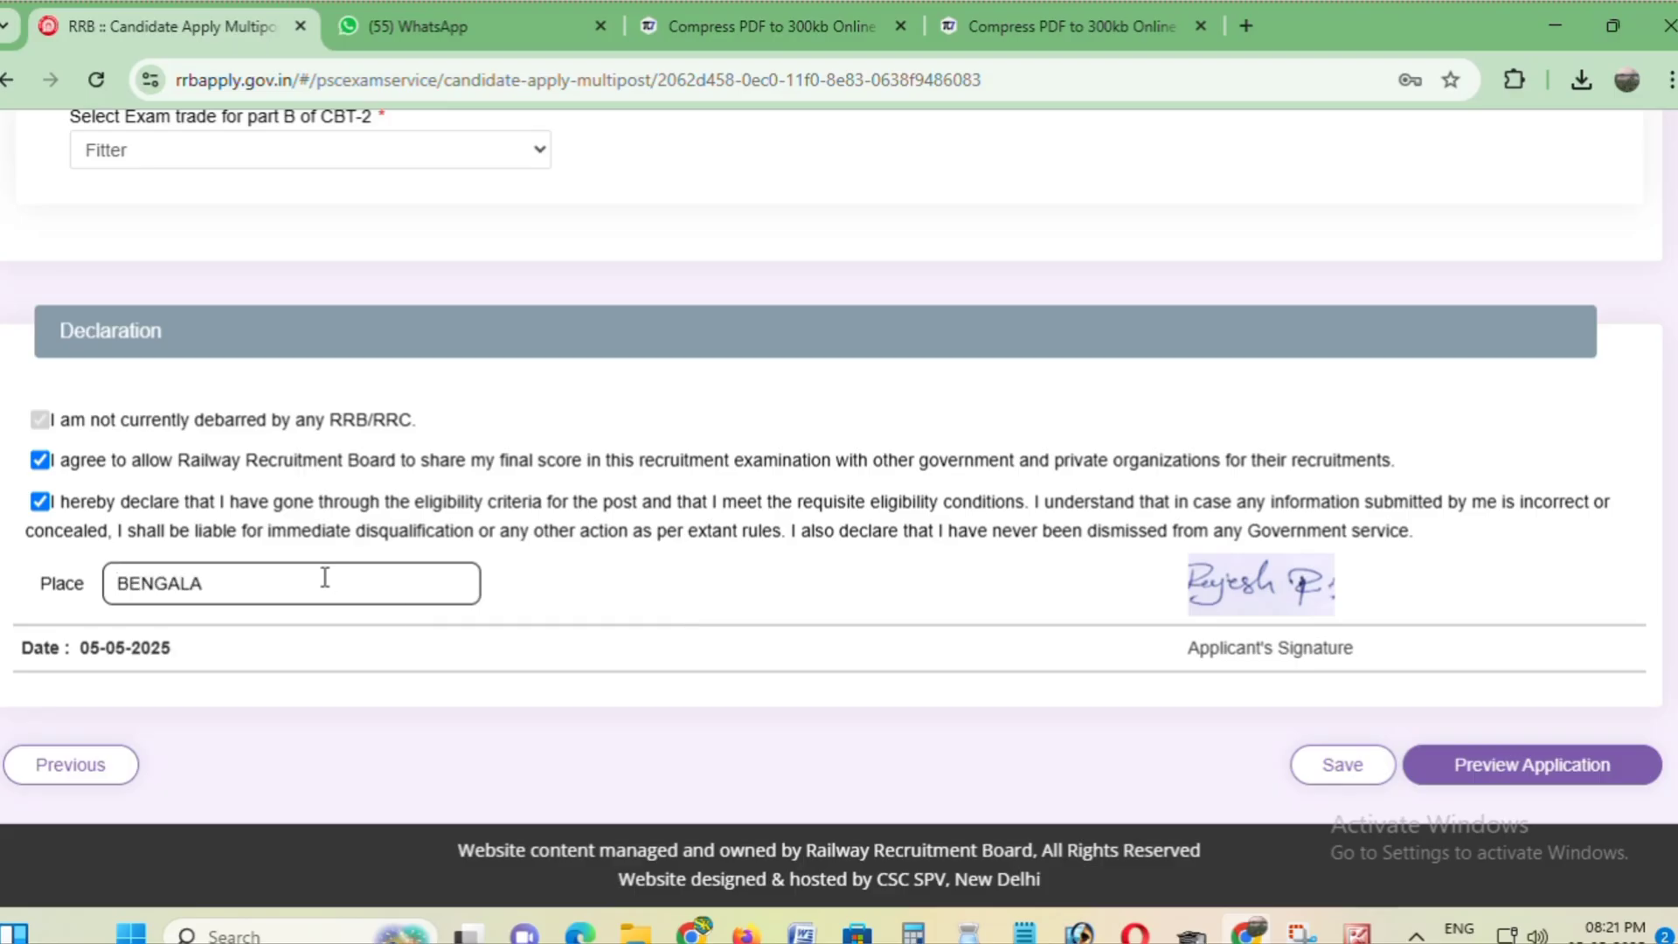
{"action": "type", "text": "LURU"}
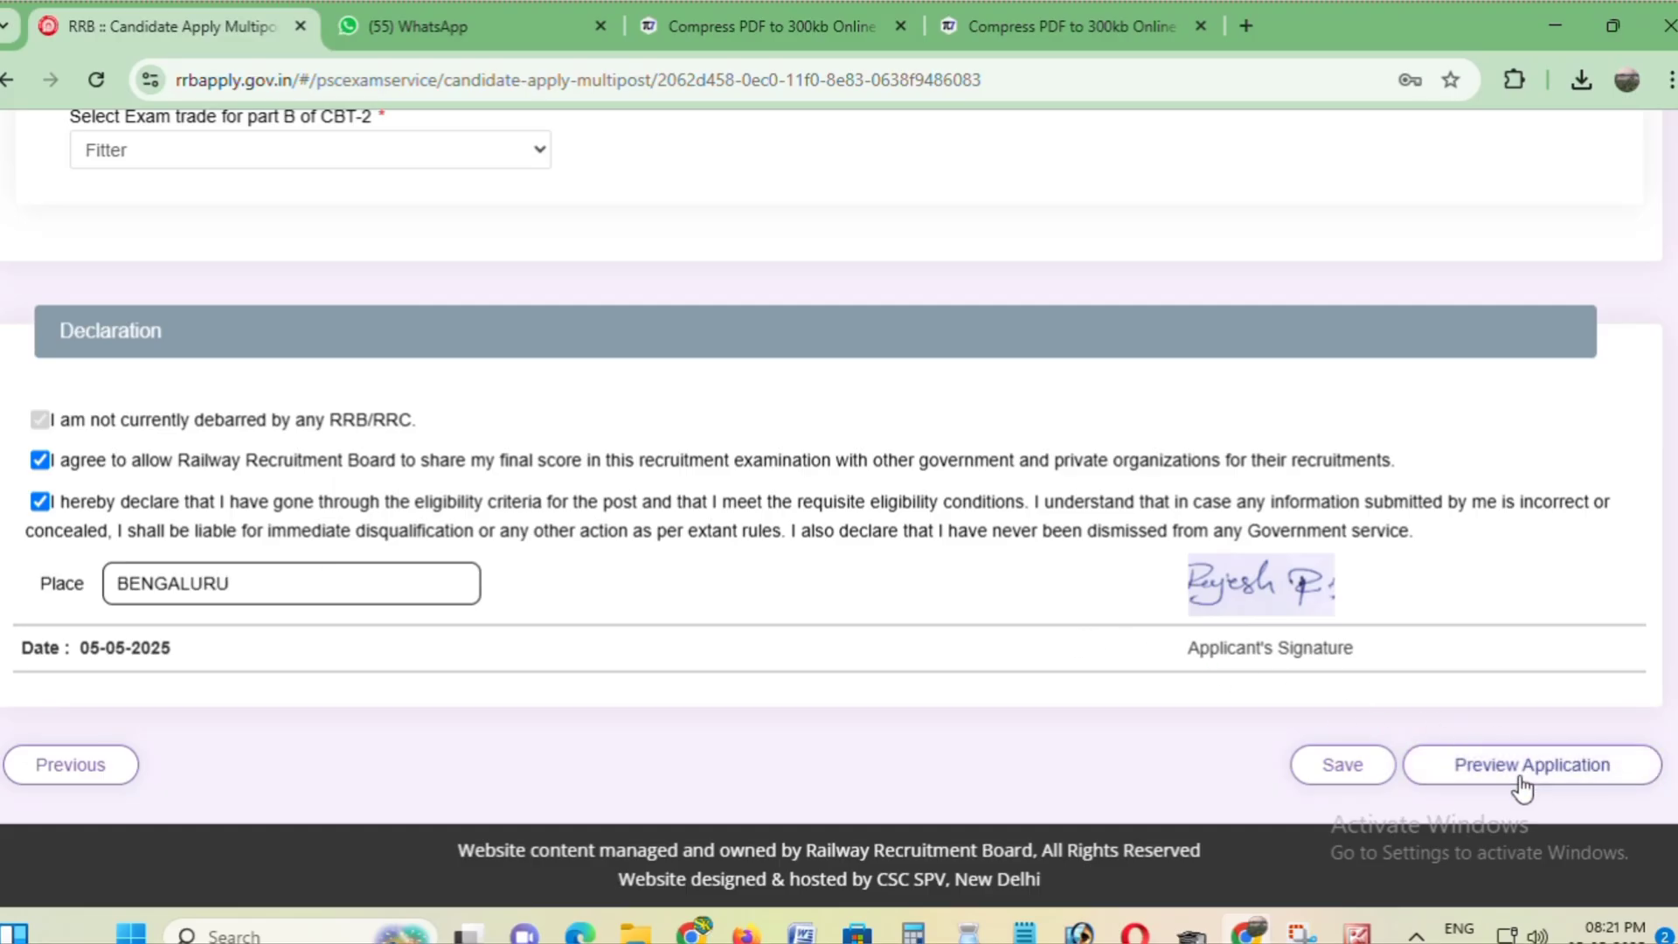
{"action": "left_click", "coordinate": [1341, 765]}
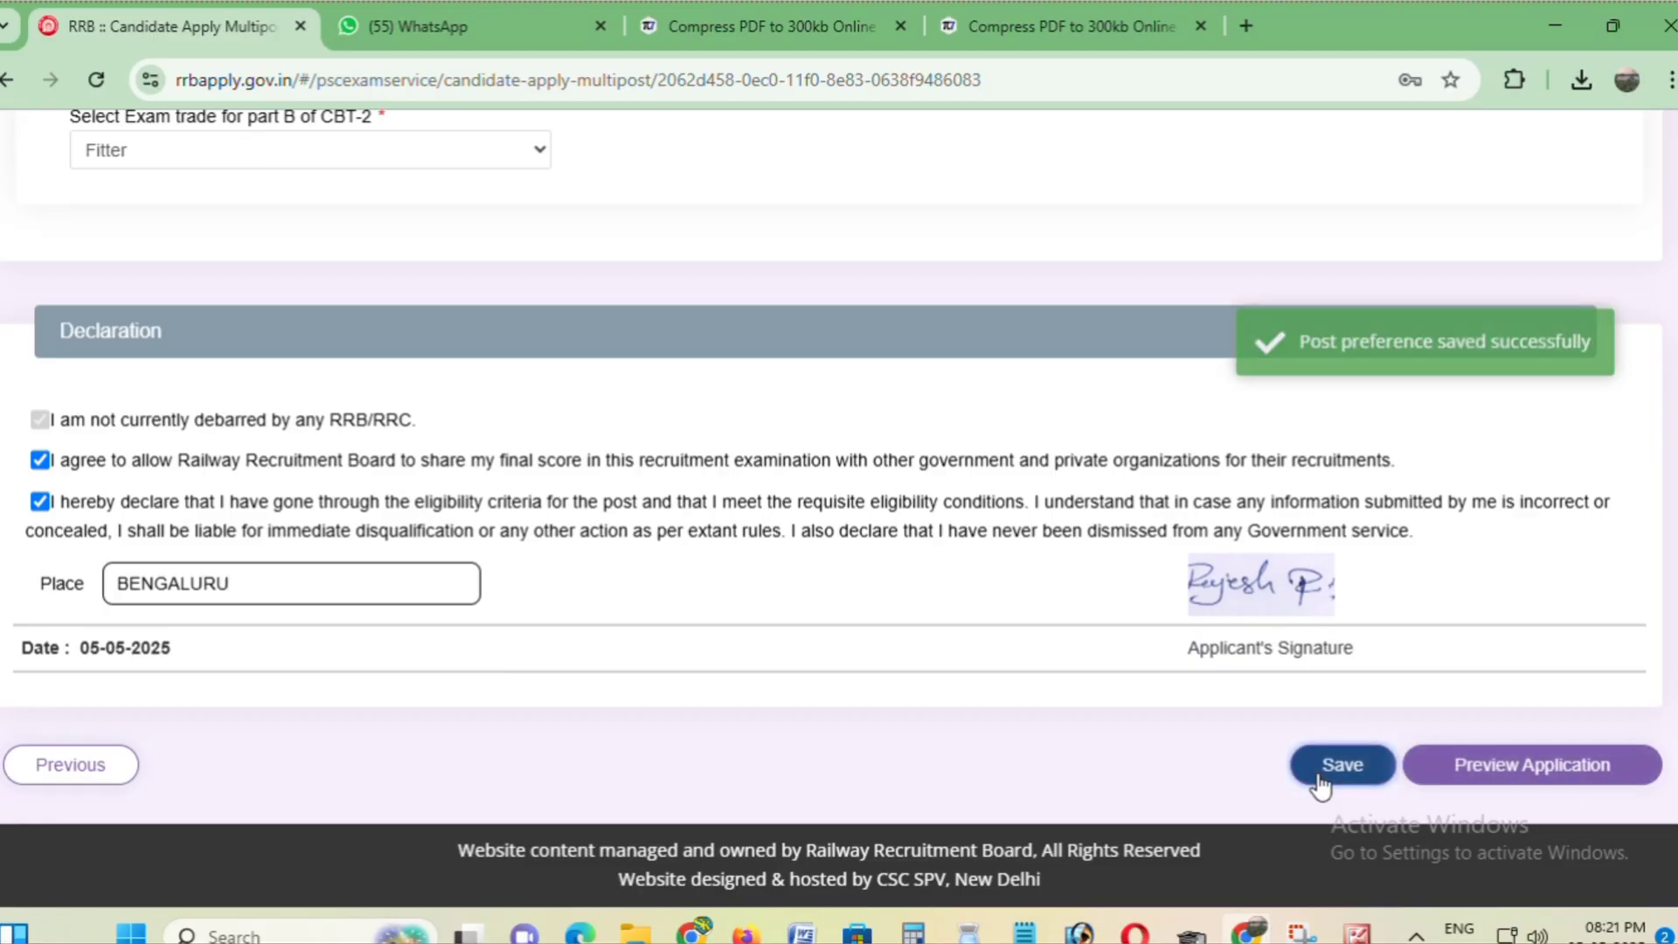
{"action": "left_click", "coordinate": [1533, 771]}
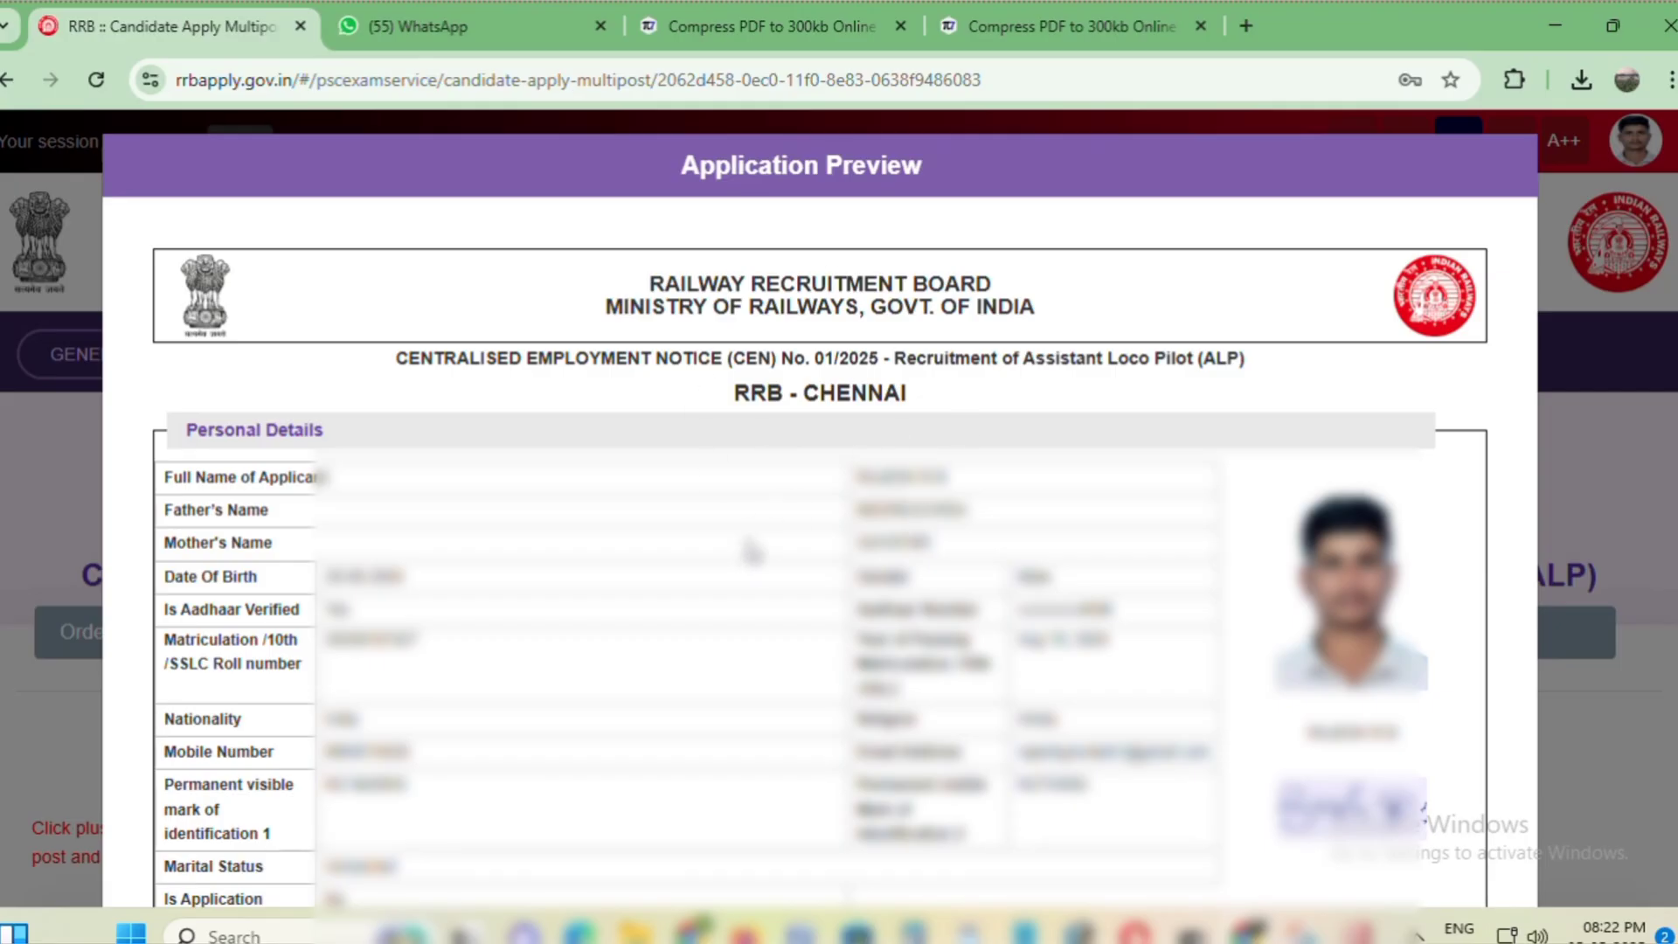
Step: Tick 'I have re-checked the above details and found correct' on the preview, then Submit
{"action": "scroll", "coordinate": [750, 552], "scroll_direction": "down", "scroll_amount": 2}
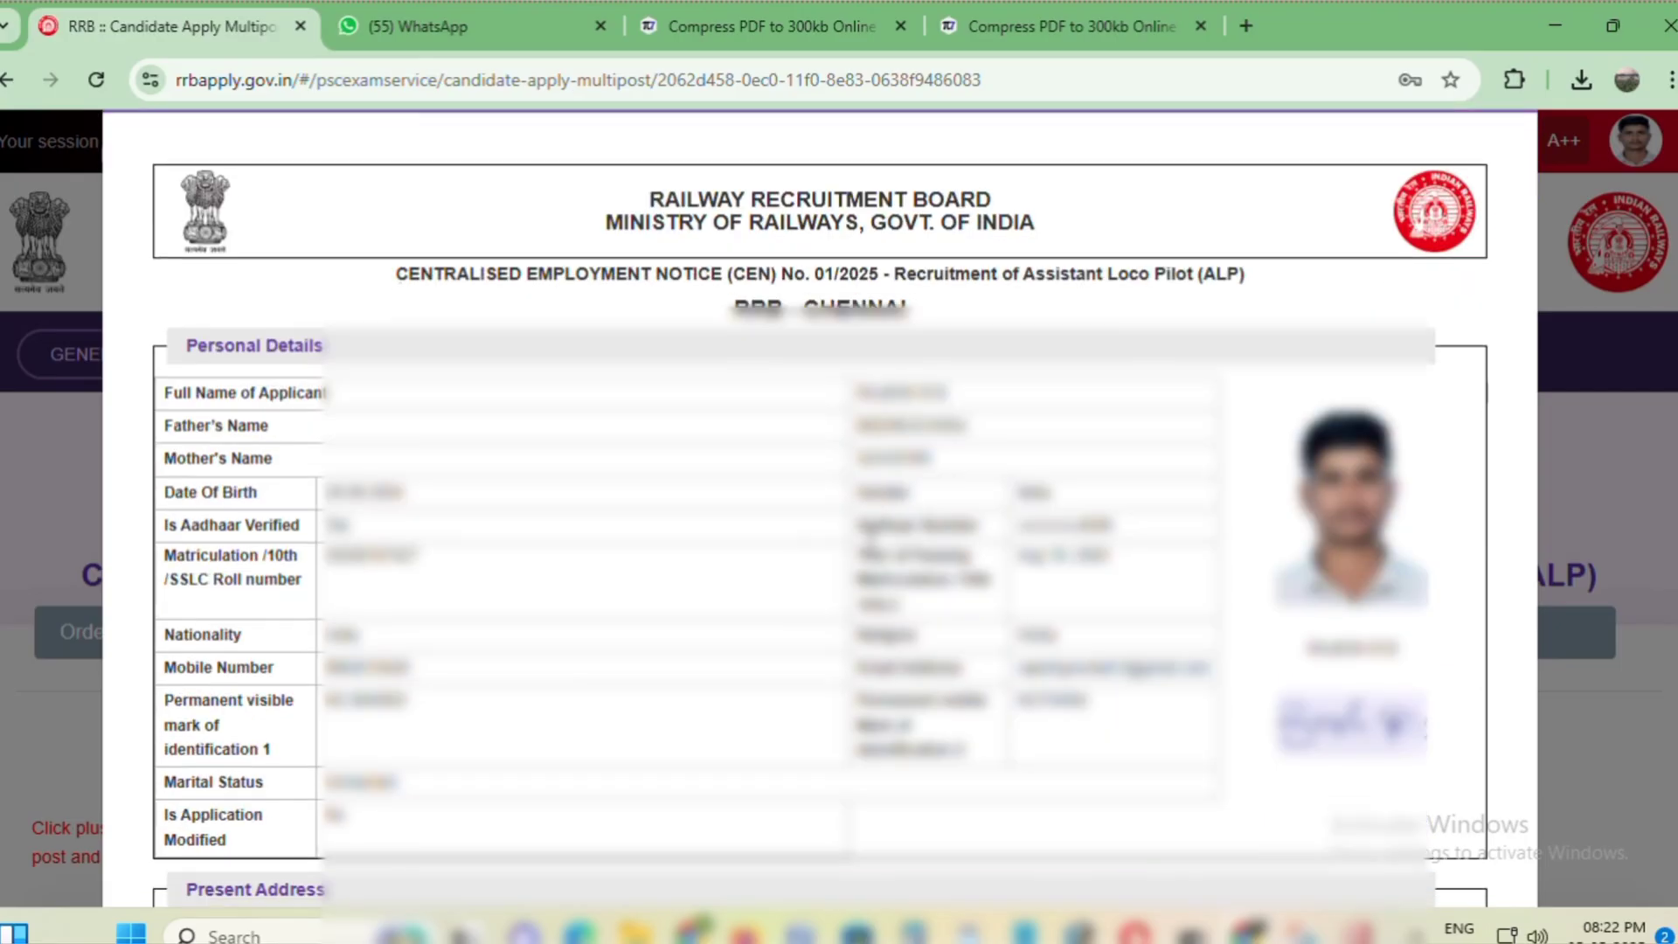
{"action": "scroll", "coordinate": [819, 508], "scroll_direction": "down", "scroll_amount": 1}
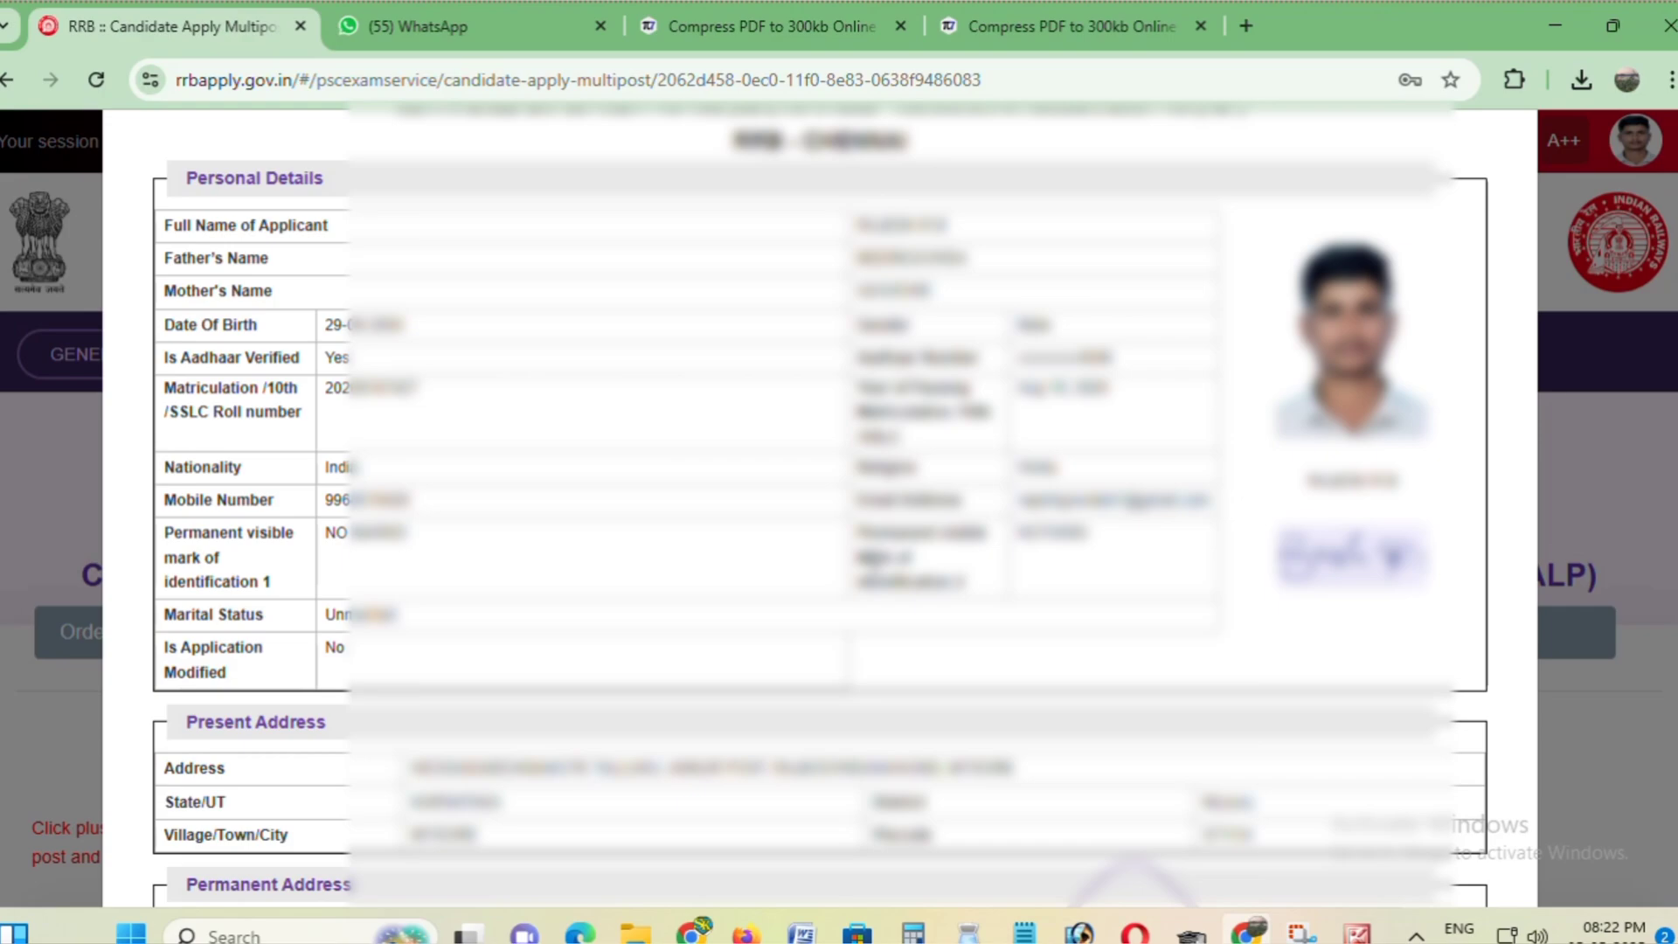
{"action": "scroll", "coordinate": [1016, 646], "scroll_direction": "down", "scroll_amount": 3}
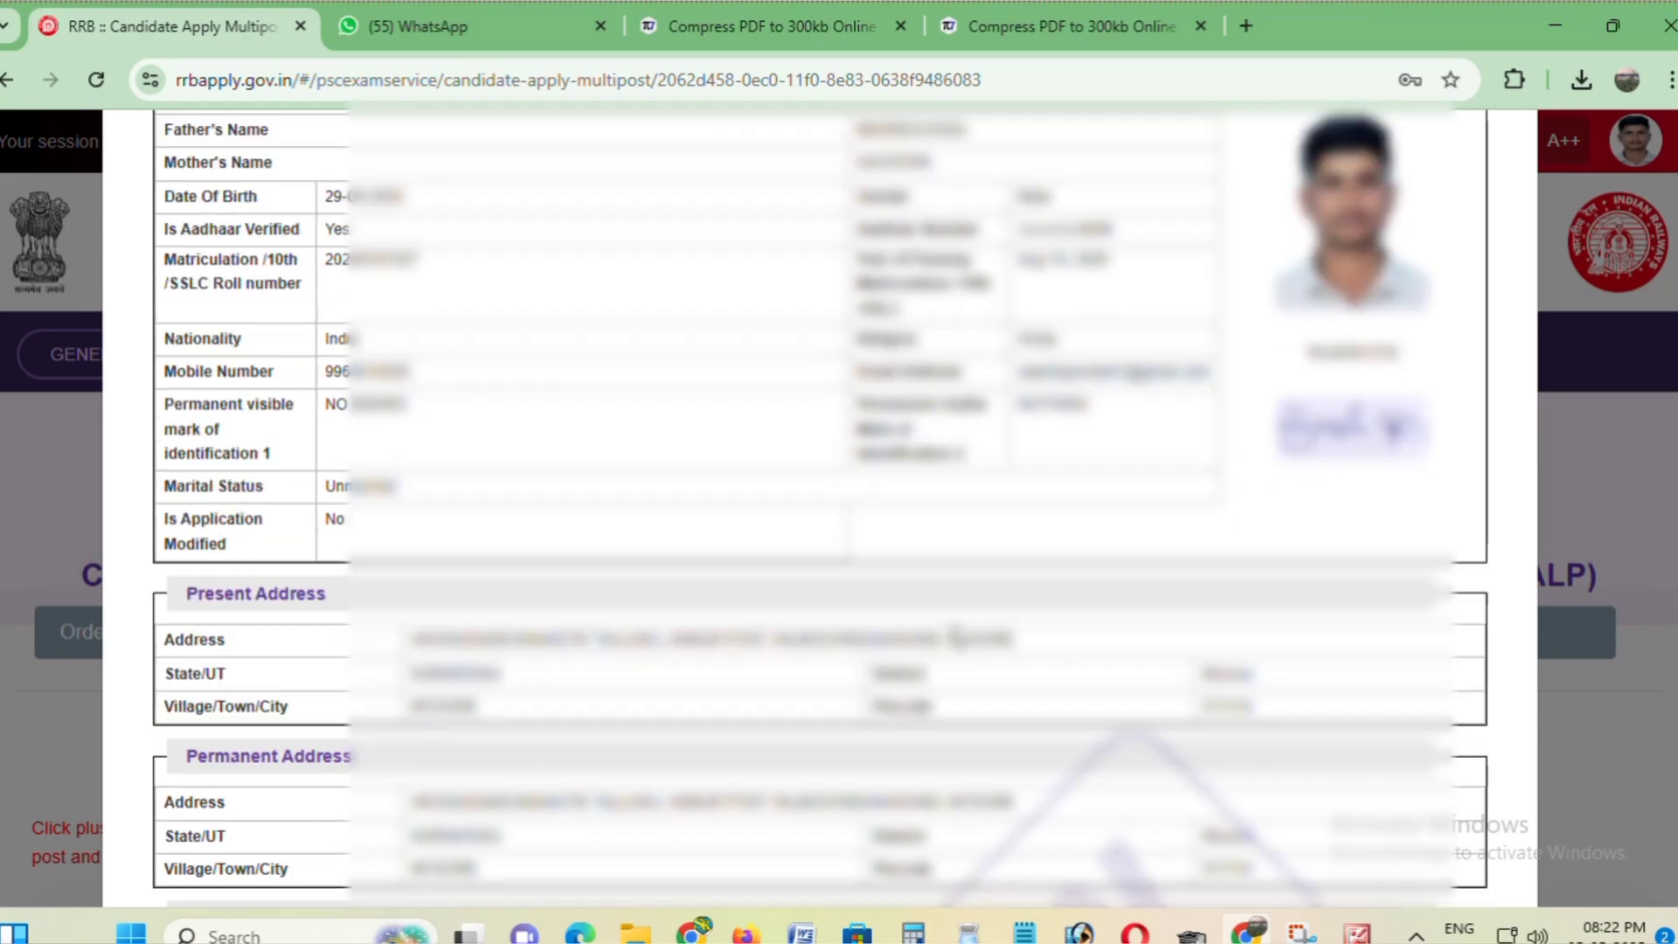
{"action": "scroll", "coordinate": [1016, 647], "scroll_direction": "down", "scroll_amount": 5}
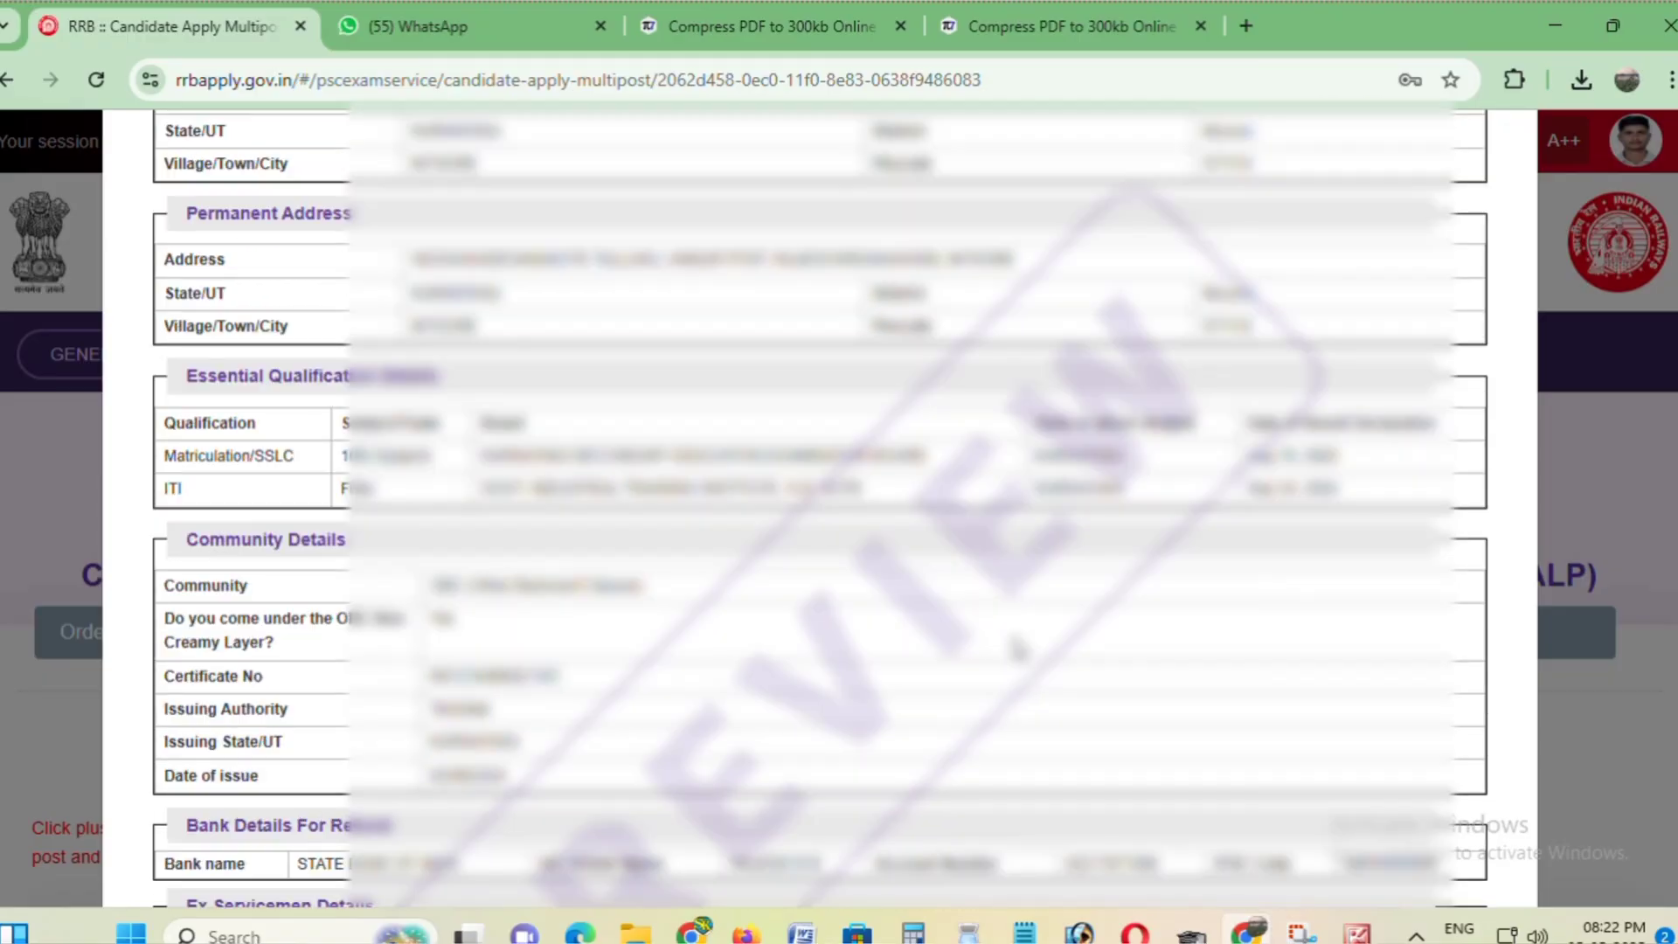
{"action": "scroll", "coordinate": [1016, 648], "scroll_direction": "down", "scroll_amount": 11}
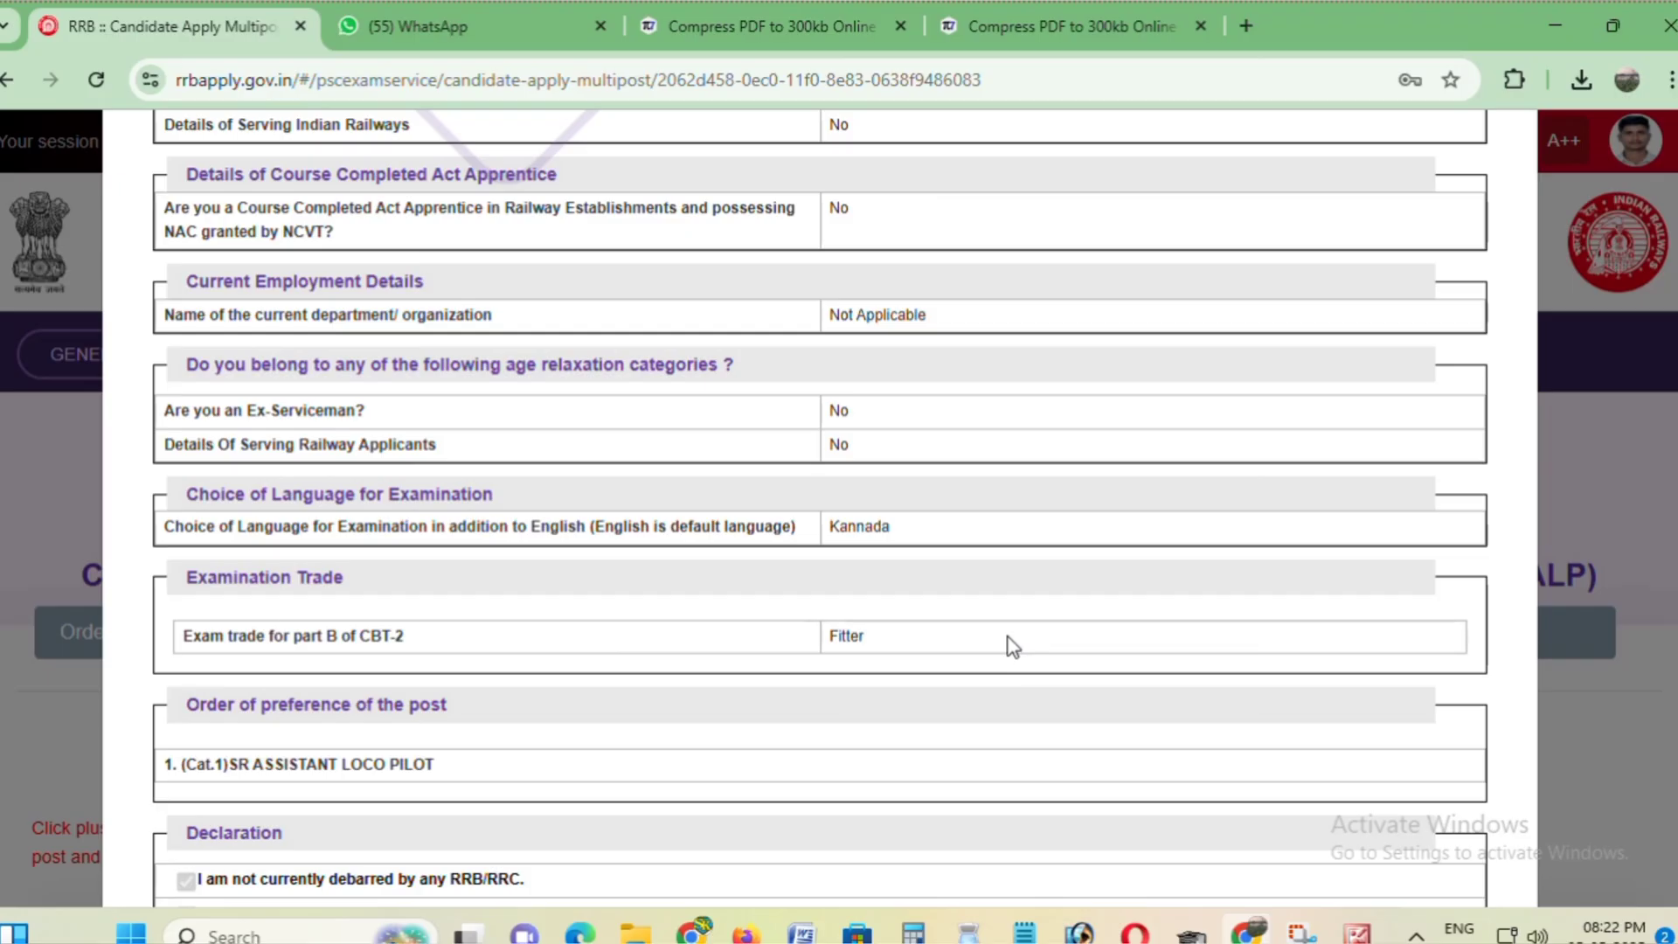
{"action": "scroll", "coordinate": [966, 629], "scroll_direction": "down", "scroll_amount": 4}
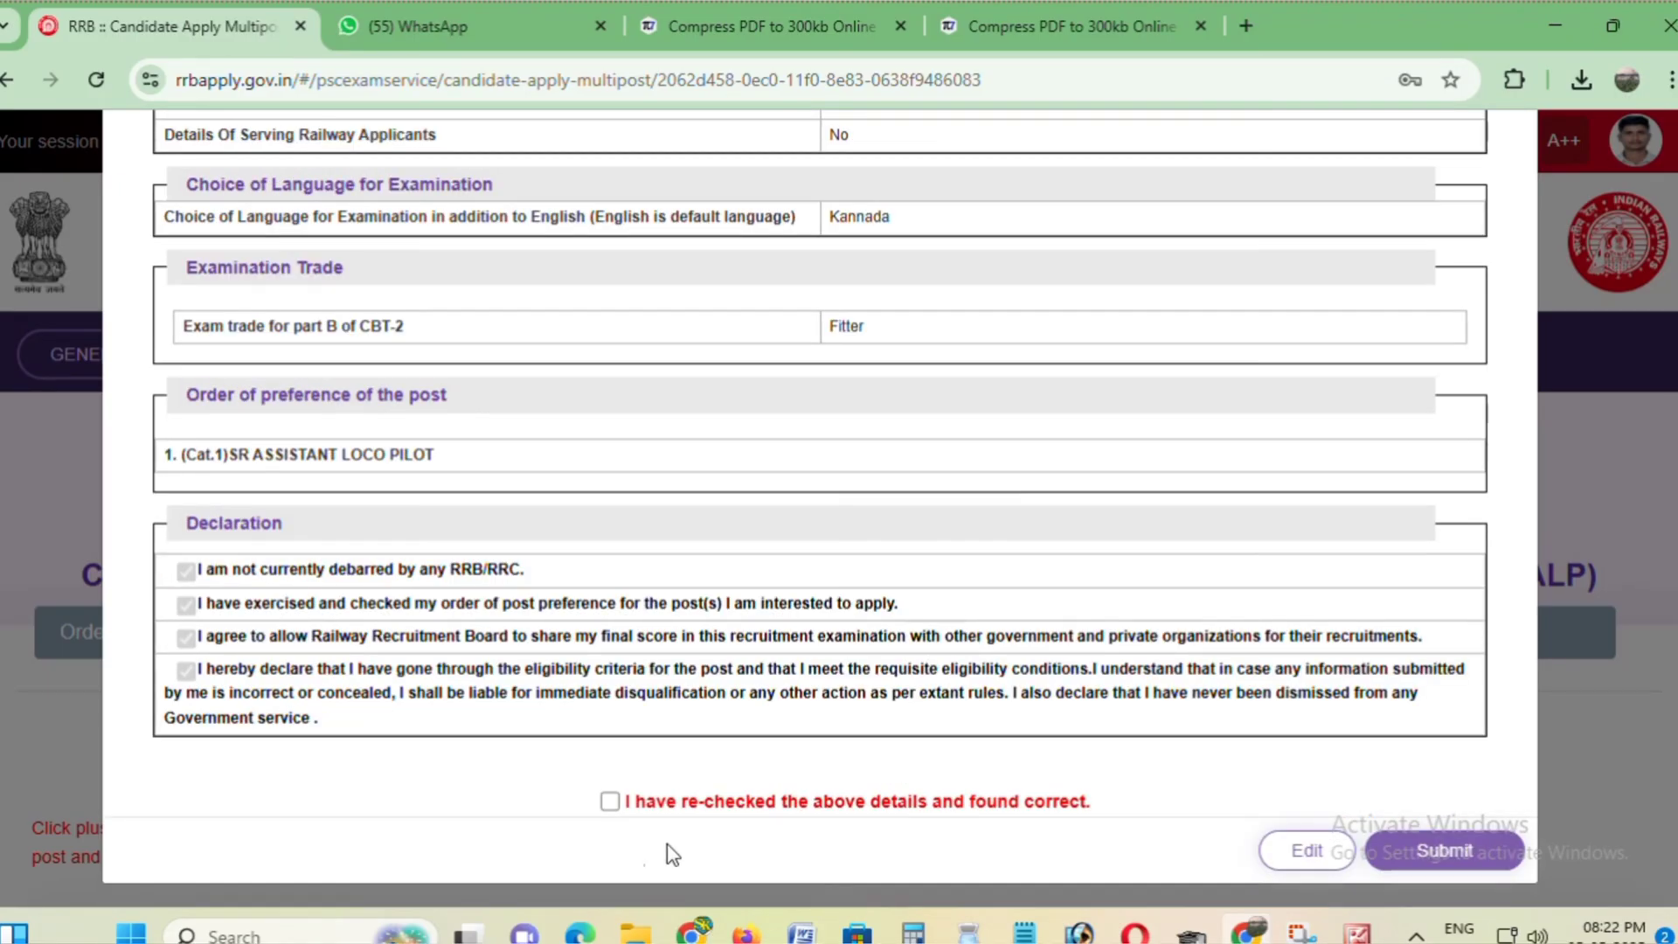
{"action": "left_click", "coordinate": [609, 802]}
{"action": "left_click", "coordinate": [1443, 851]}
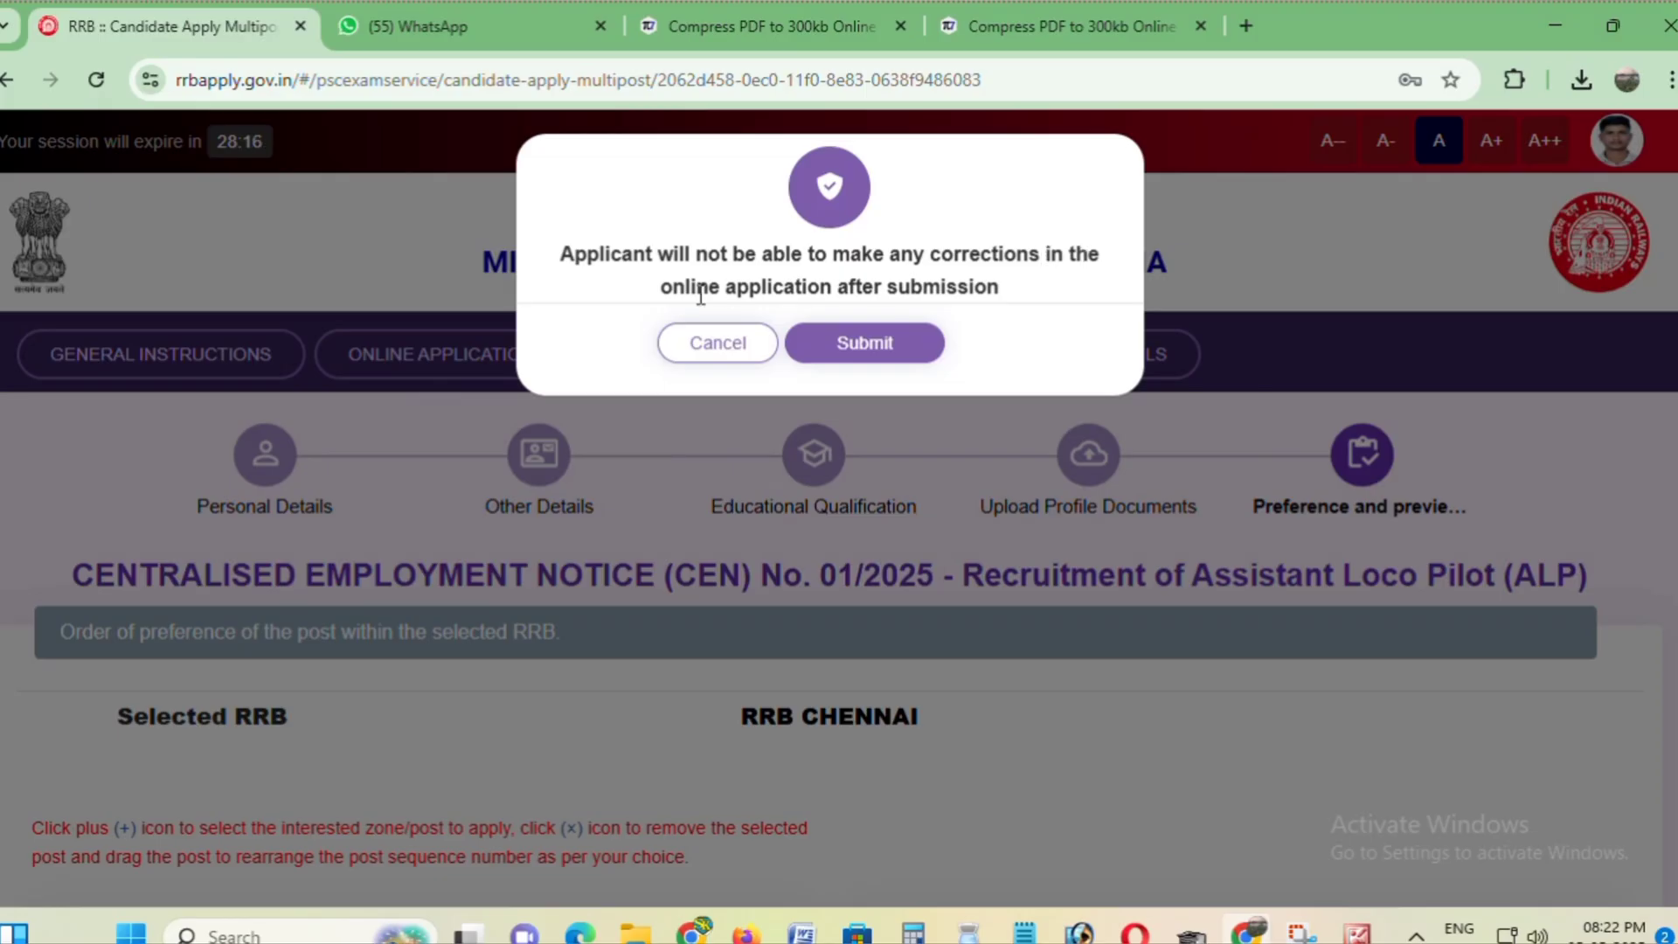
Step: Confirm final submission, choose SBIePay, agree to the terms, and proceed to the ₹500 payment
{"action": "left_click", "coordinate": [909, 344]}
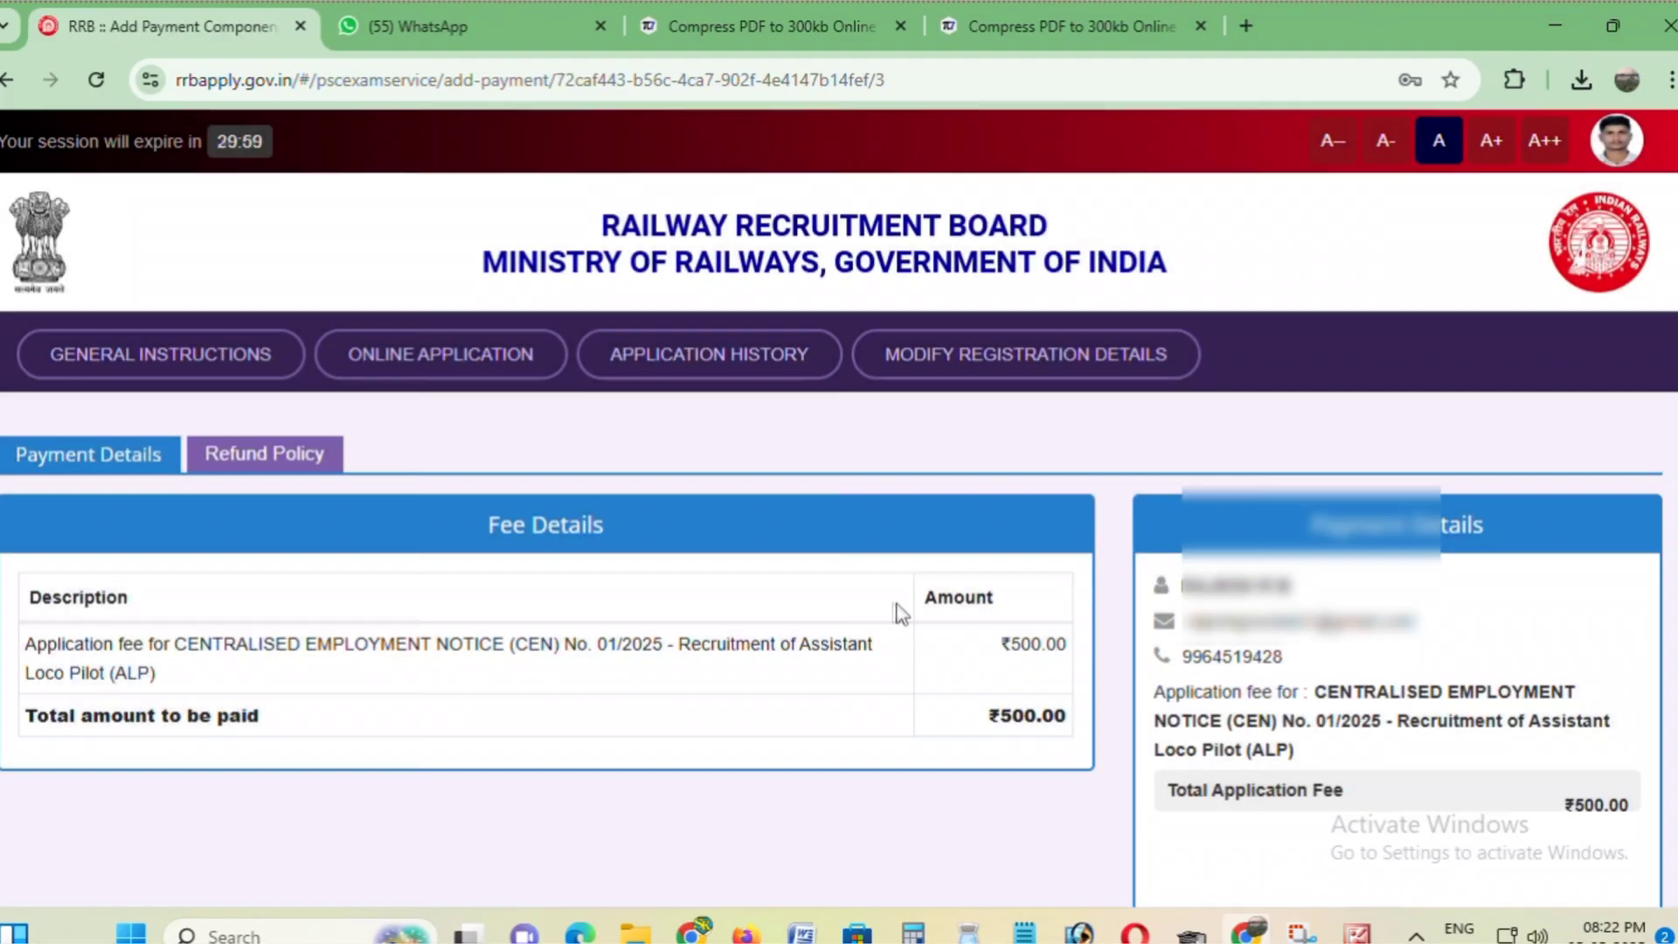
{"action": "scroll", "coordinate": [900, 612], "scroll_direction": "down", "scroll_amount": 1}
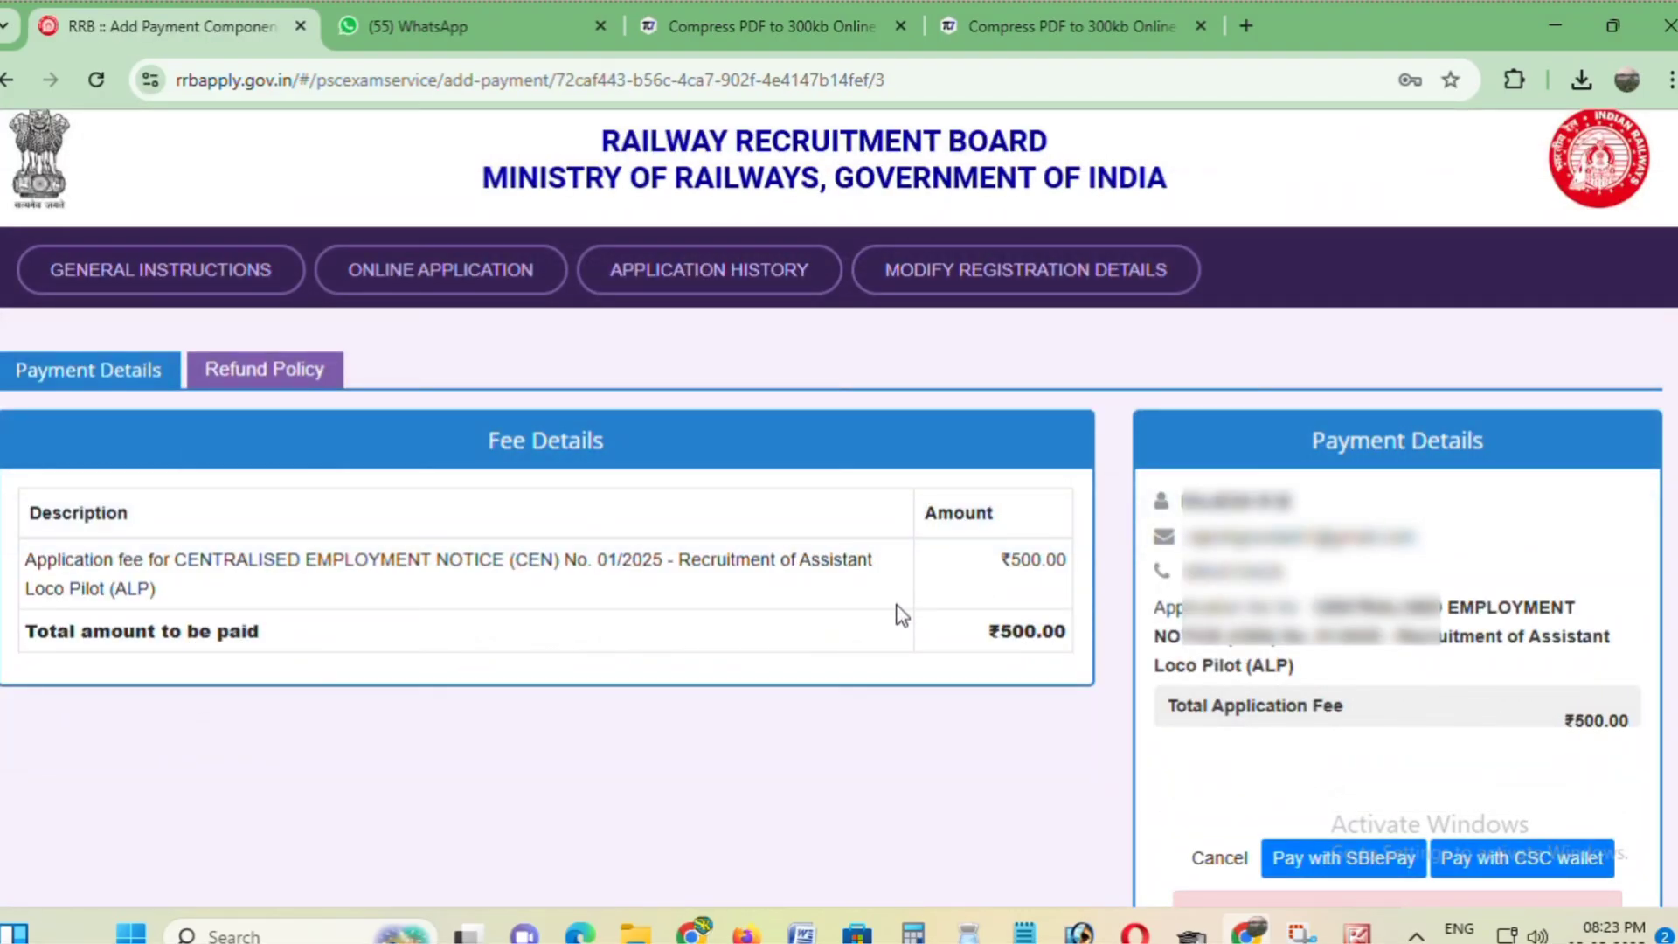
{"action": "scroll", "coordinate": [909, 620], "scroll_direction": "down", "scroll_amount": 2}
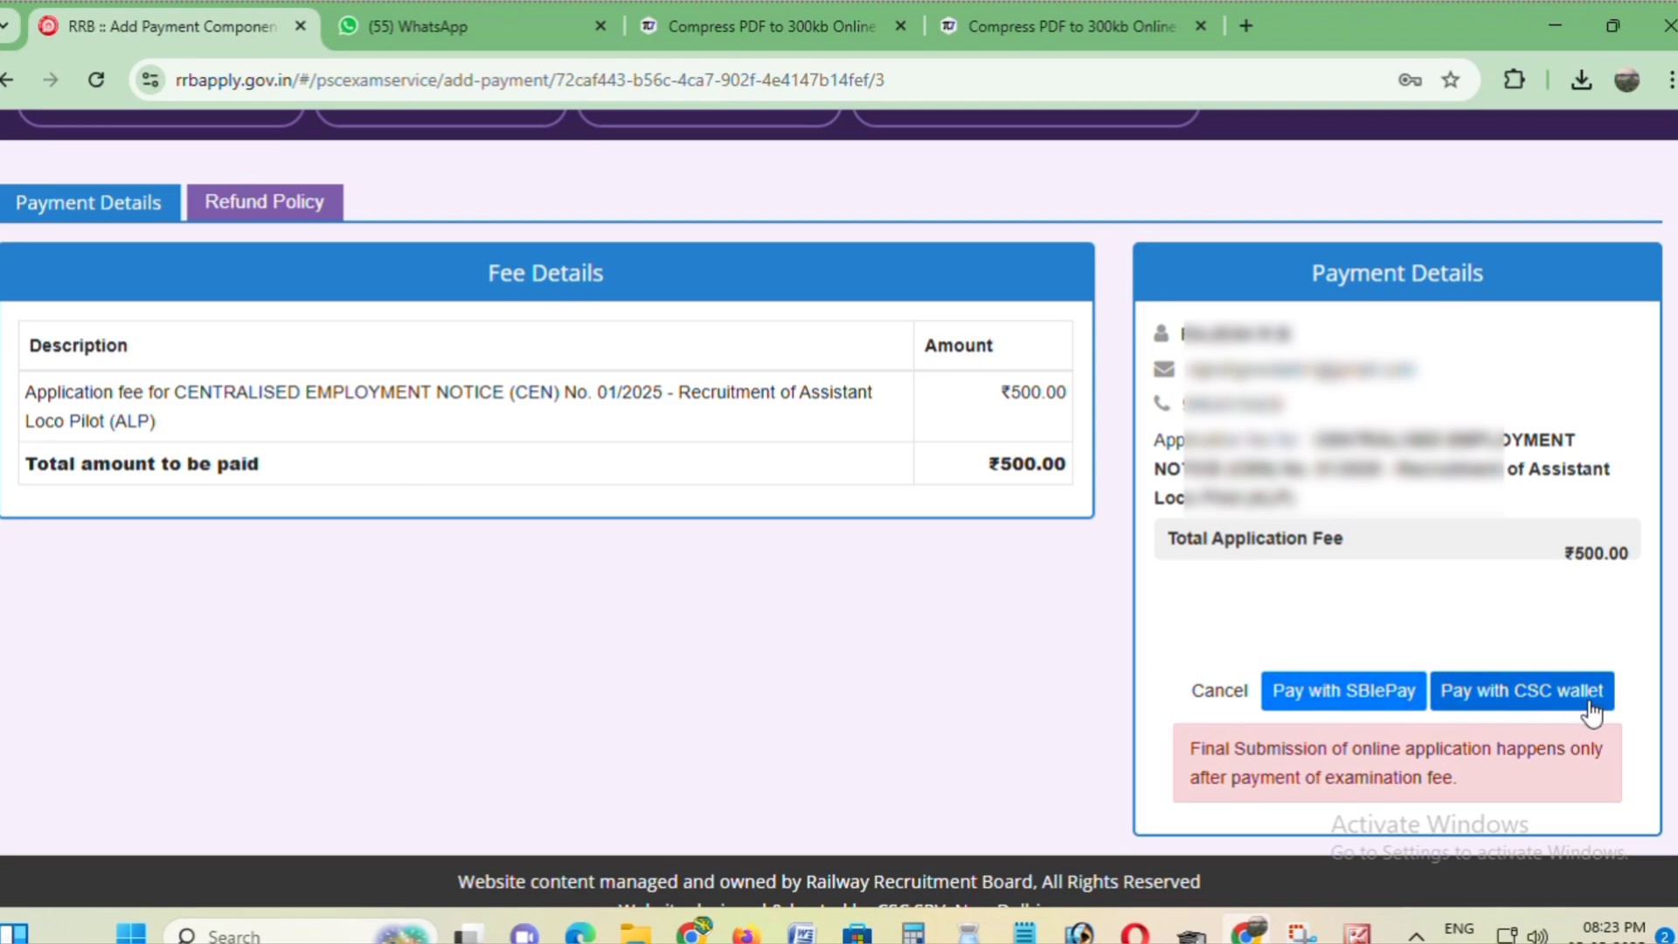
{"action": "scroll", "coordinate": [1392, 664], "scroll_direction": "down", "scroll_amount": 1}
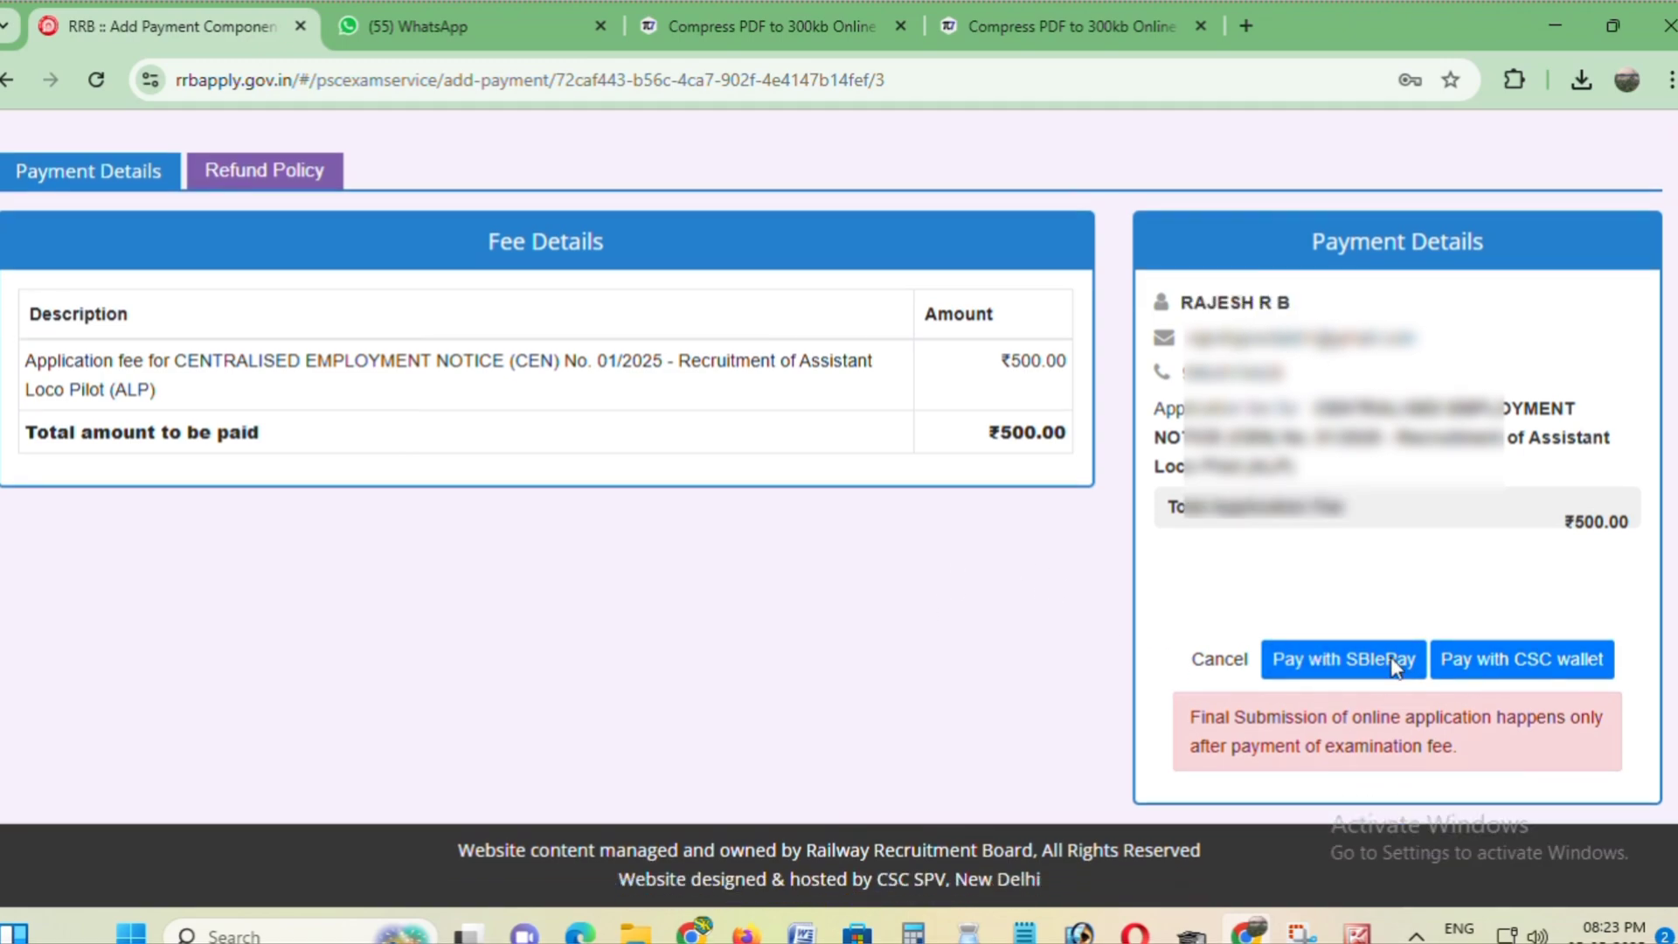
{"action": "left_click", "coordinate": [1342, 660]}
{"action": "left_click", "coordinate": [421, 636]}
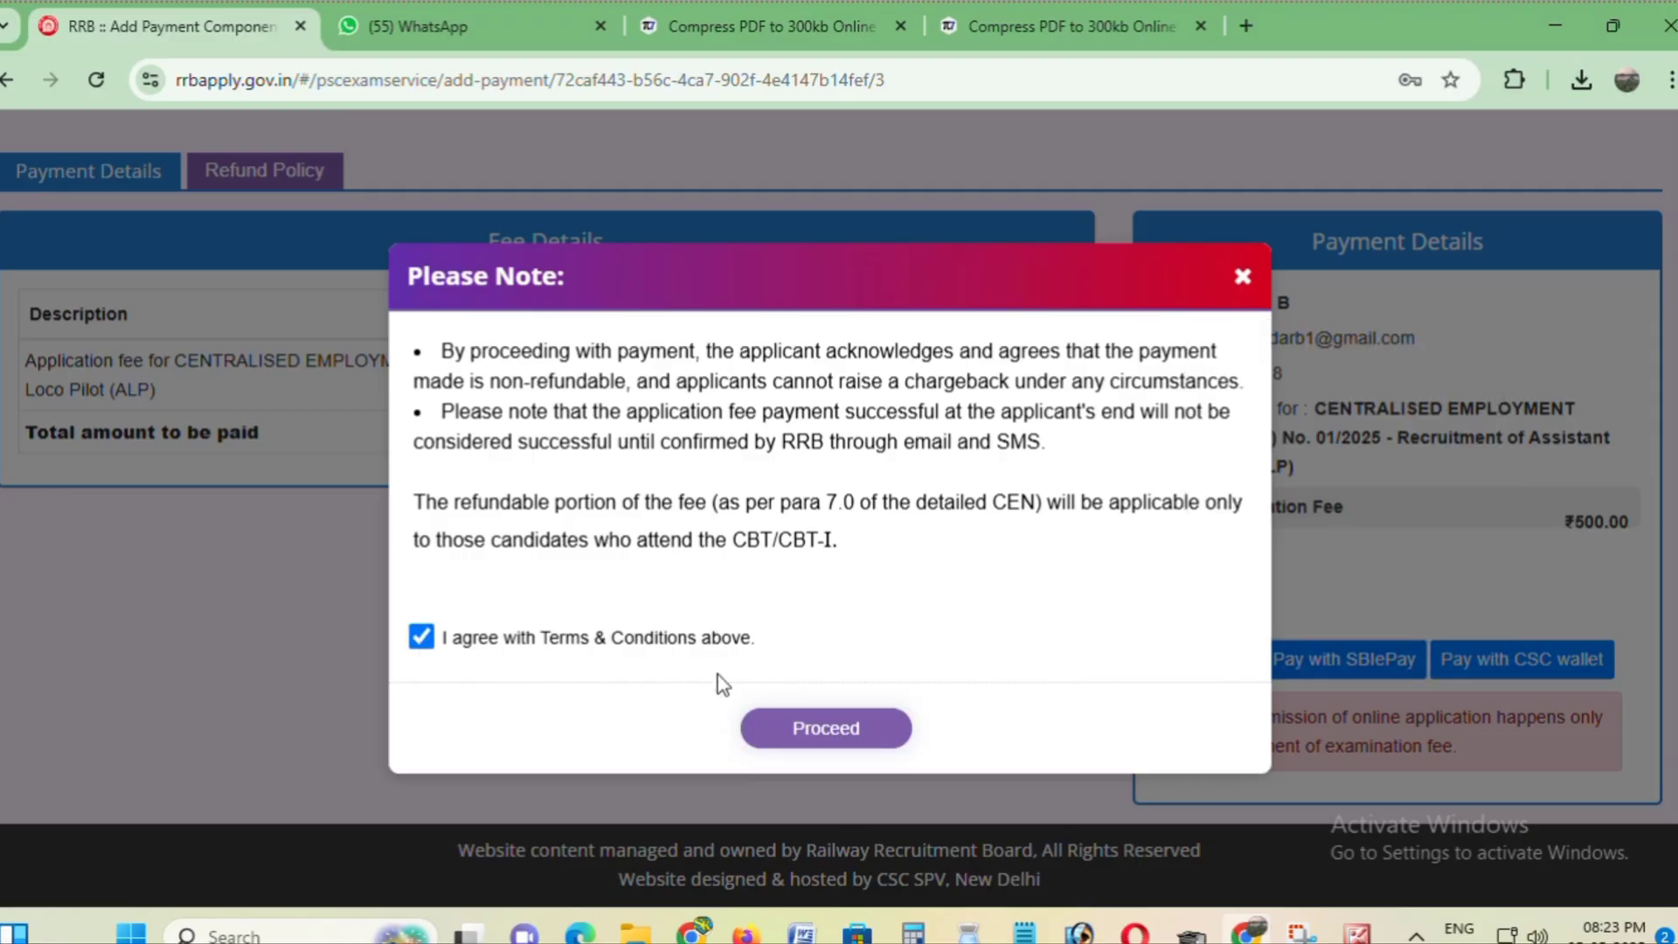
{"action": "left_click", "coordinate": [826, 729]}
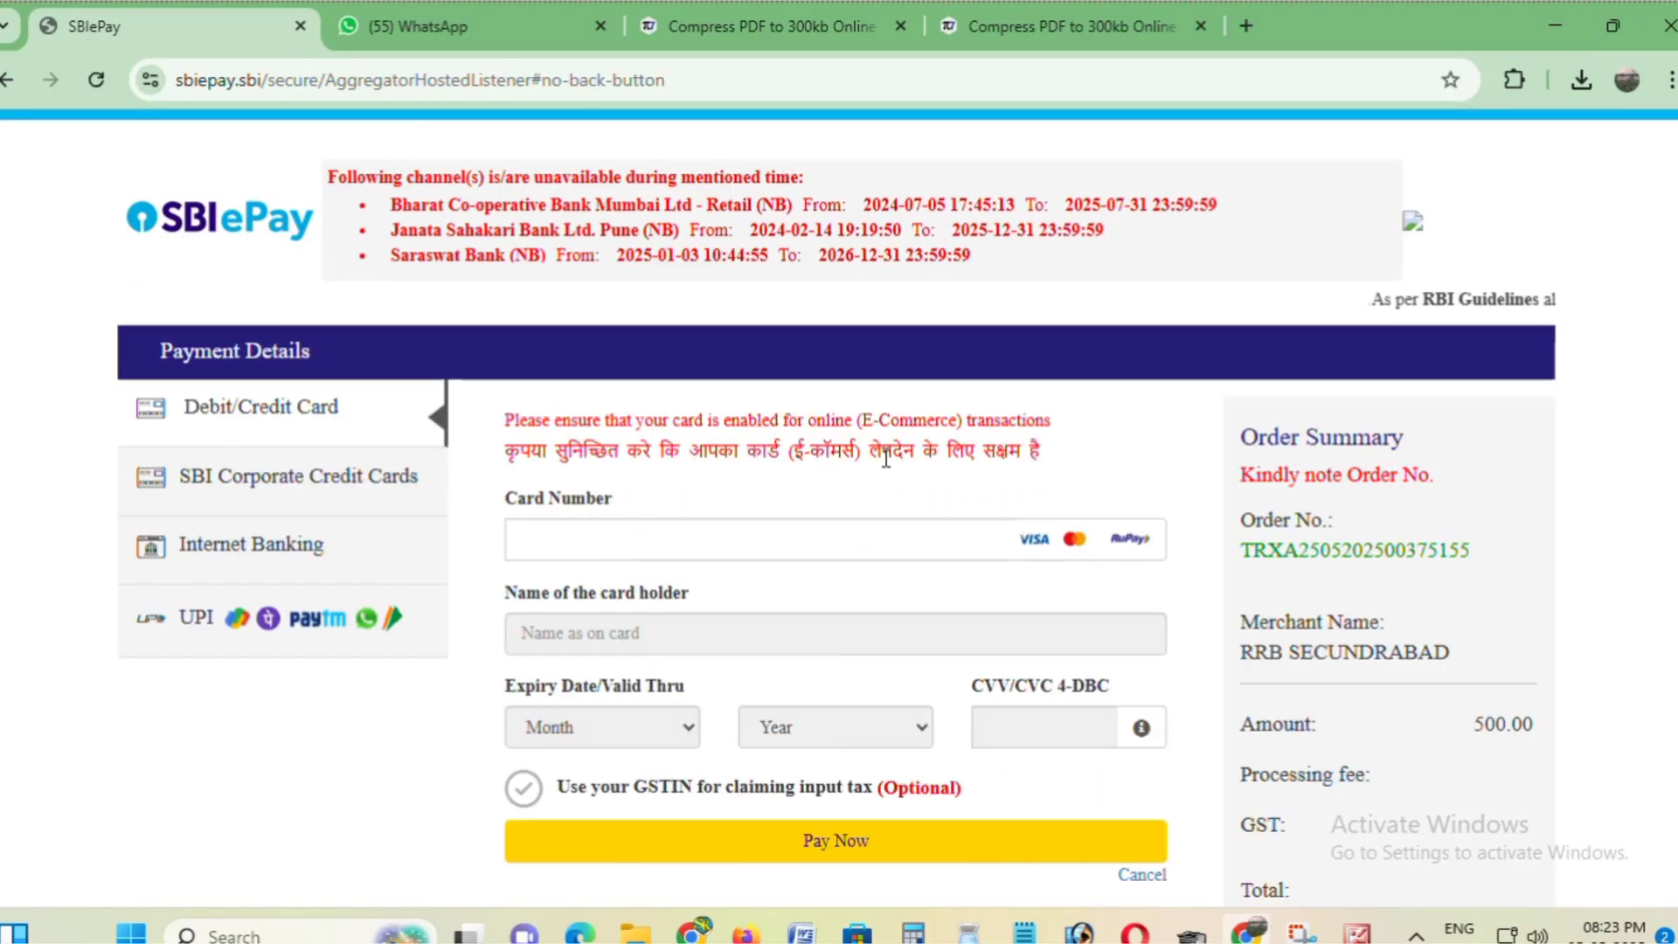
Step: Pay the ₹500 fee by generating a UPI QR code under SBIePay's UPI option
{"action": "scroll", "coordinate": [419, 599], "scroll_direction": "down", "scroll_amount": 1}
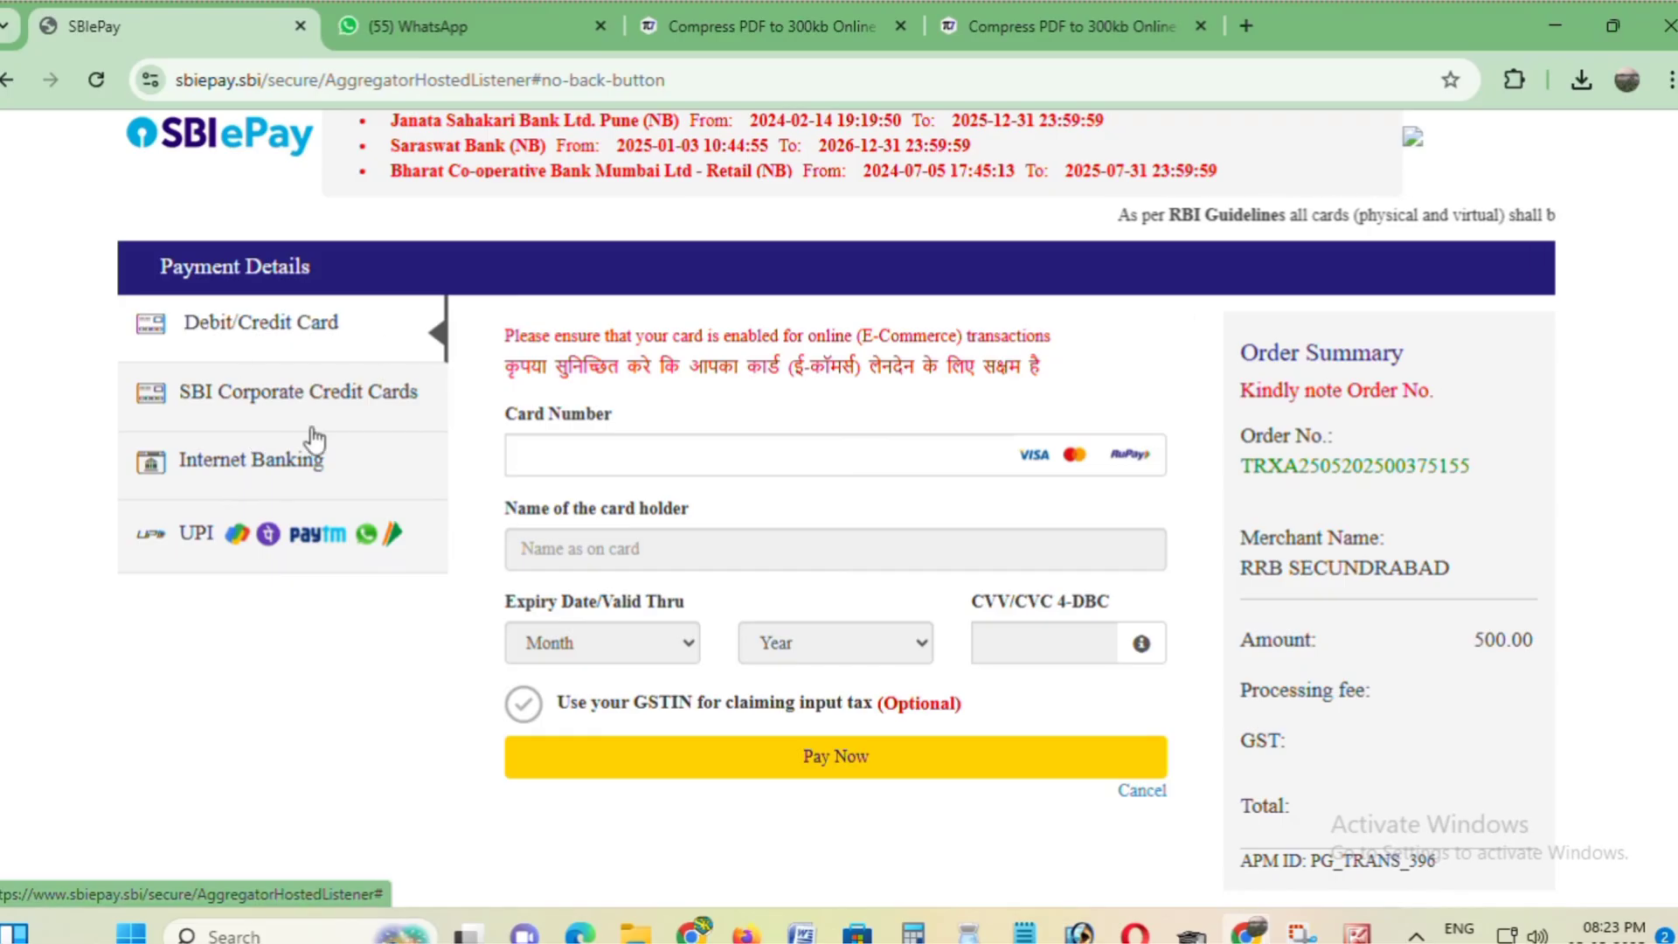
{"action": "left_click", "coordinate": [237, 533]}
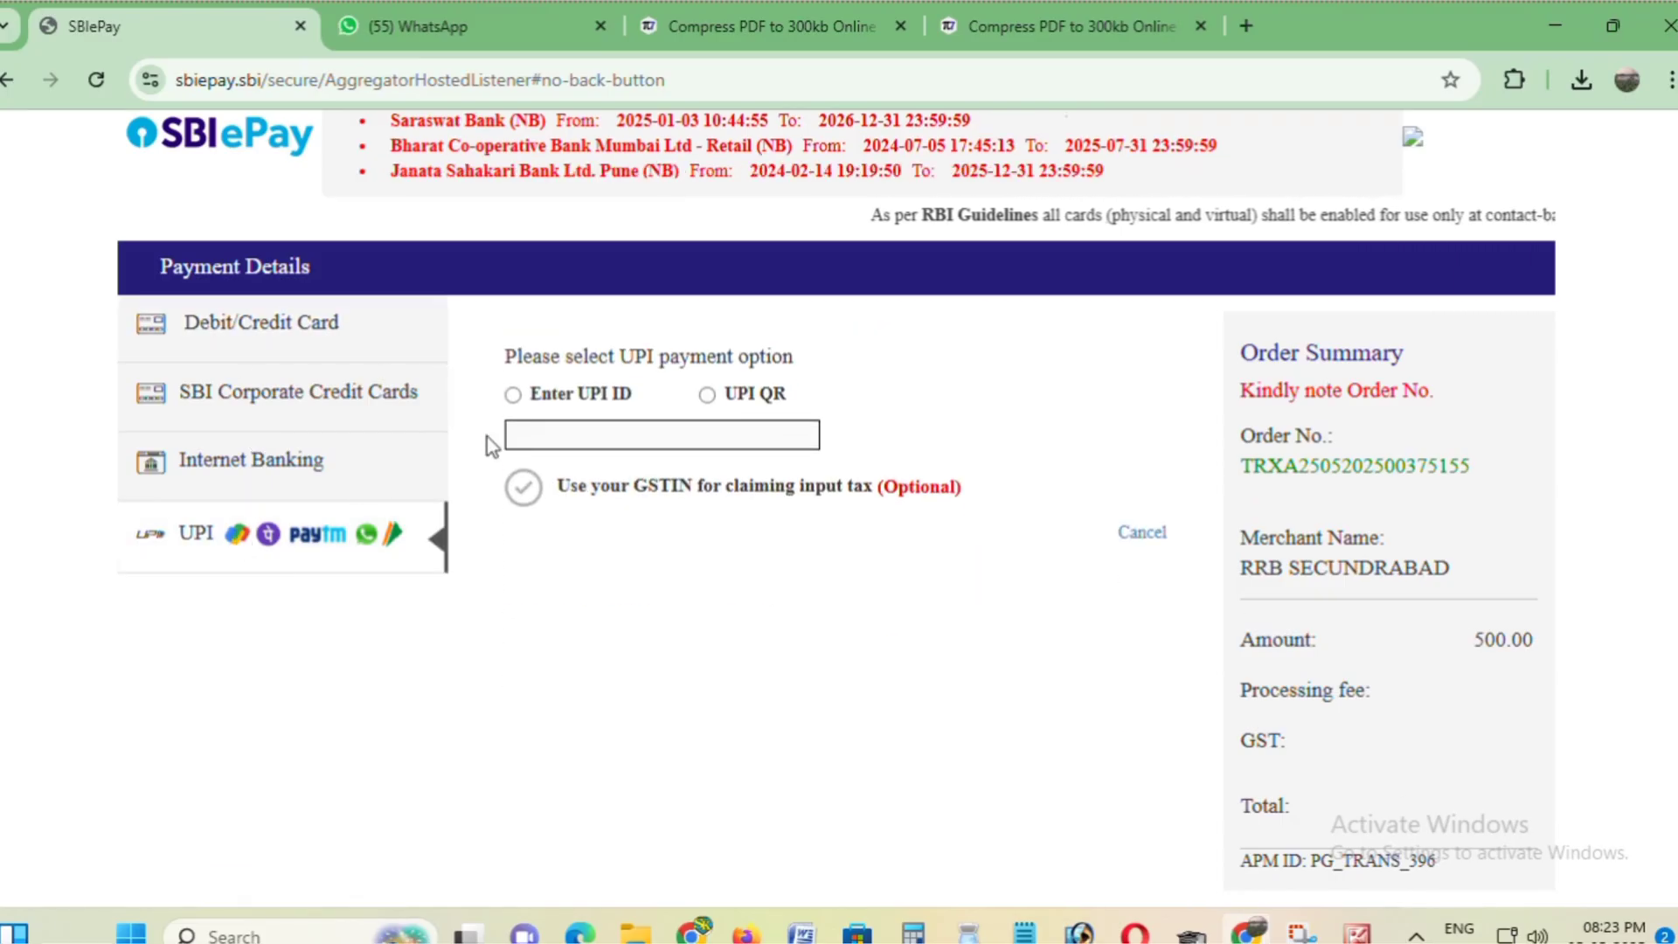
{"action": "left_click", "coordinate": [705, 401]}
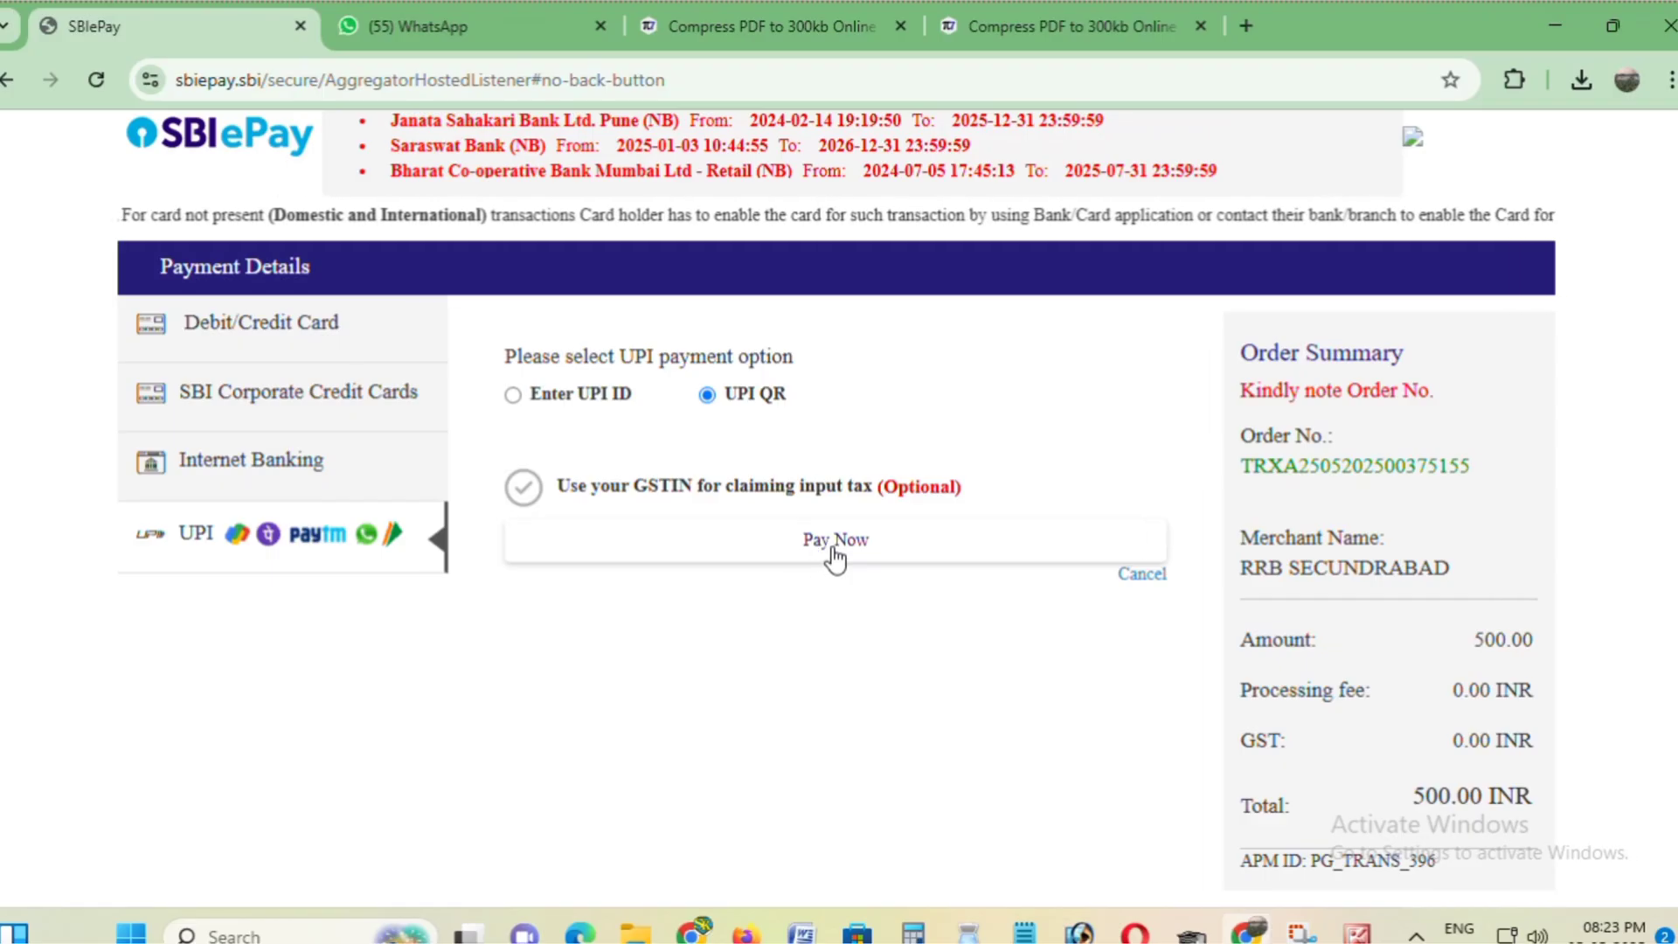
{"action": "left_click", "coordinate": [818, 556]}
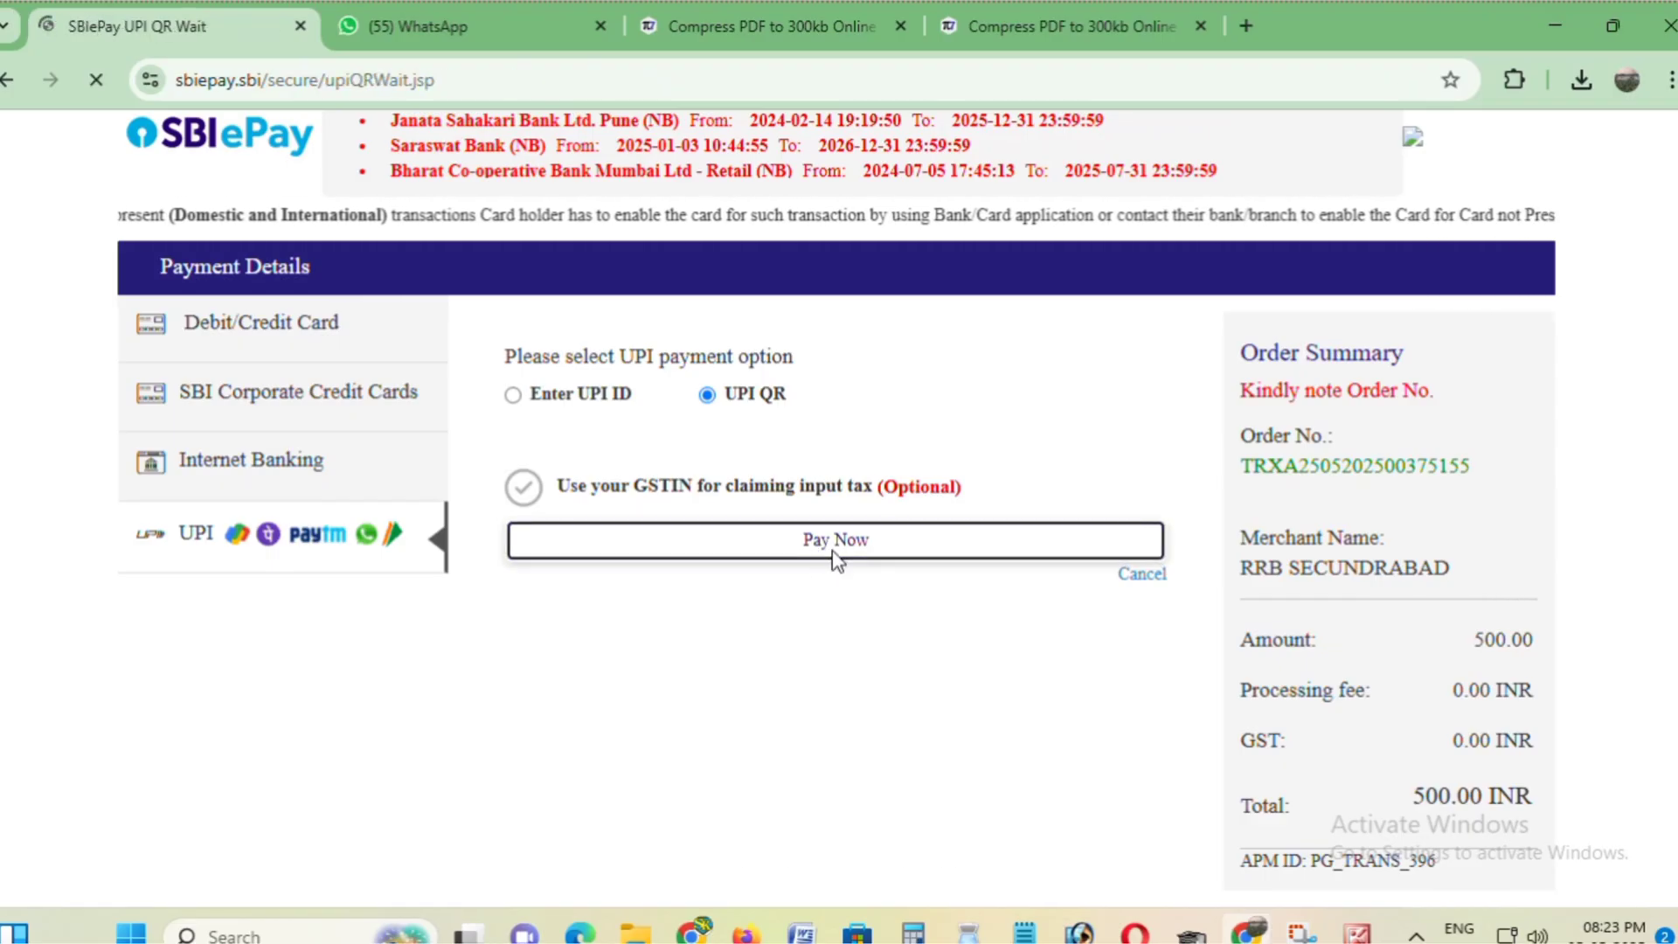
{"action": "scroll", "coordinate": [1120, 431], "scroll_direction": "down", "scroll_amount": 2}
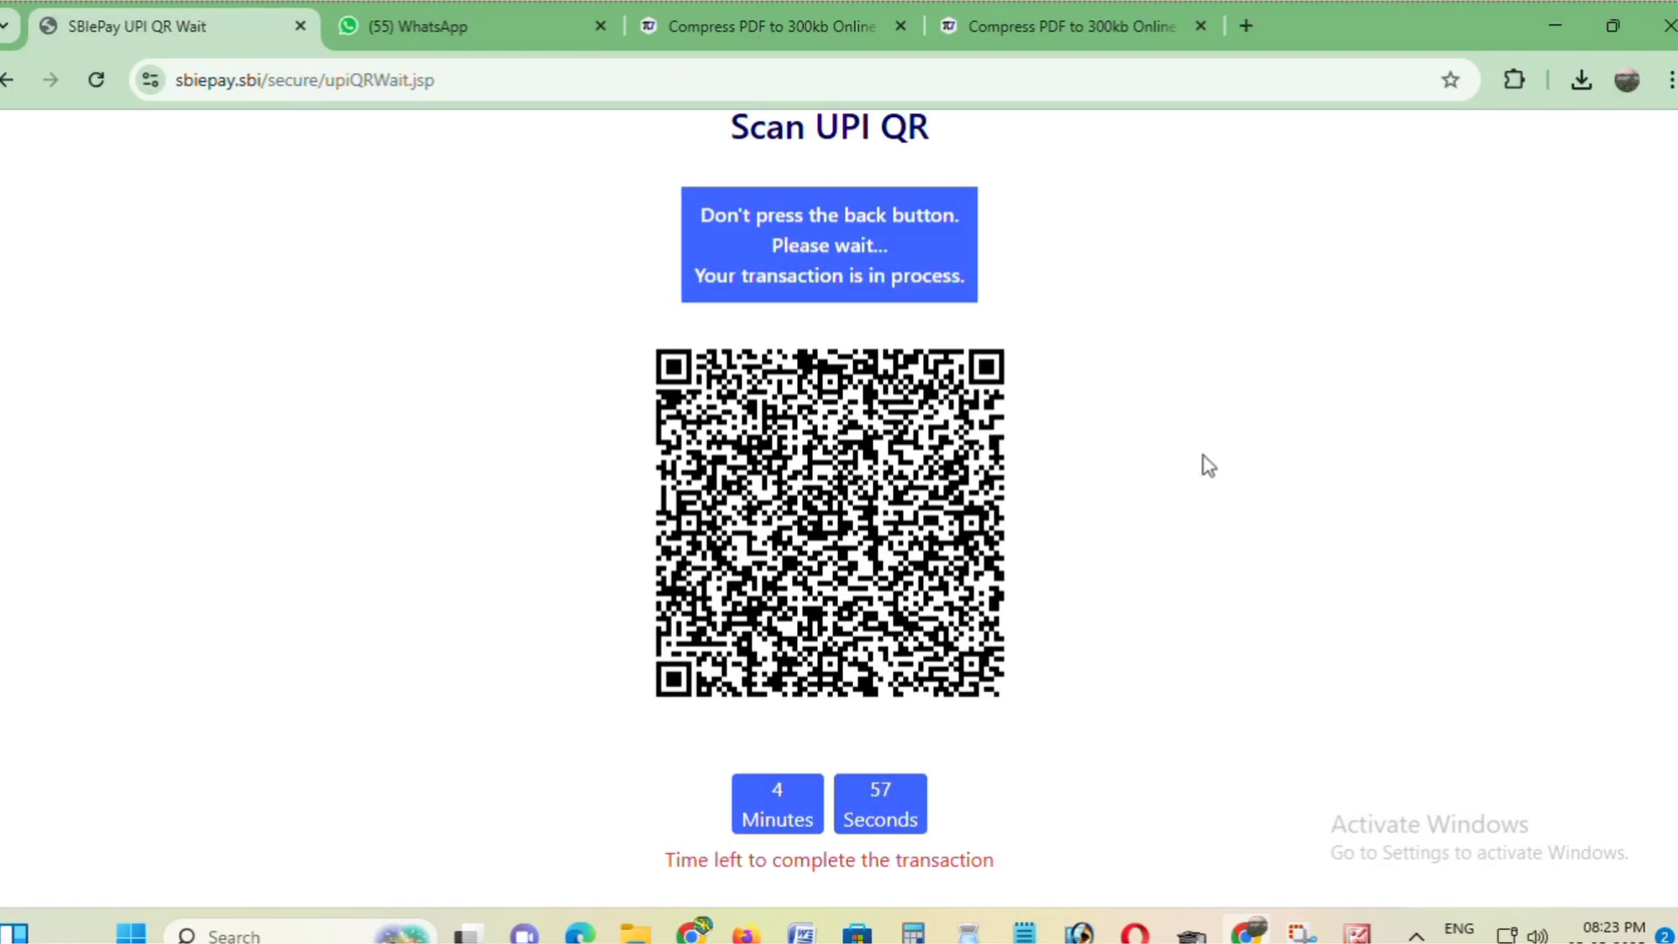
{"action": "key", "text": "ctrl+minus"}
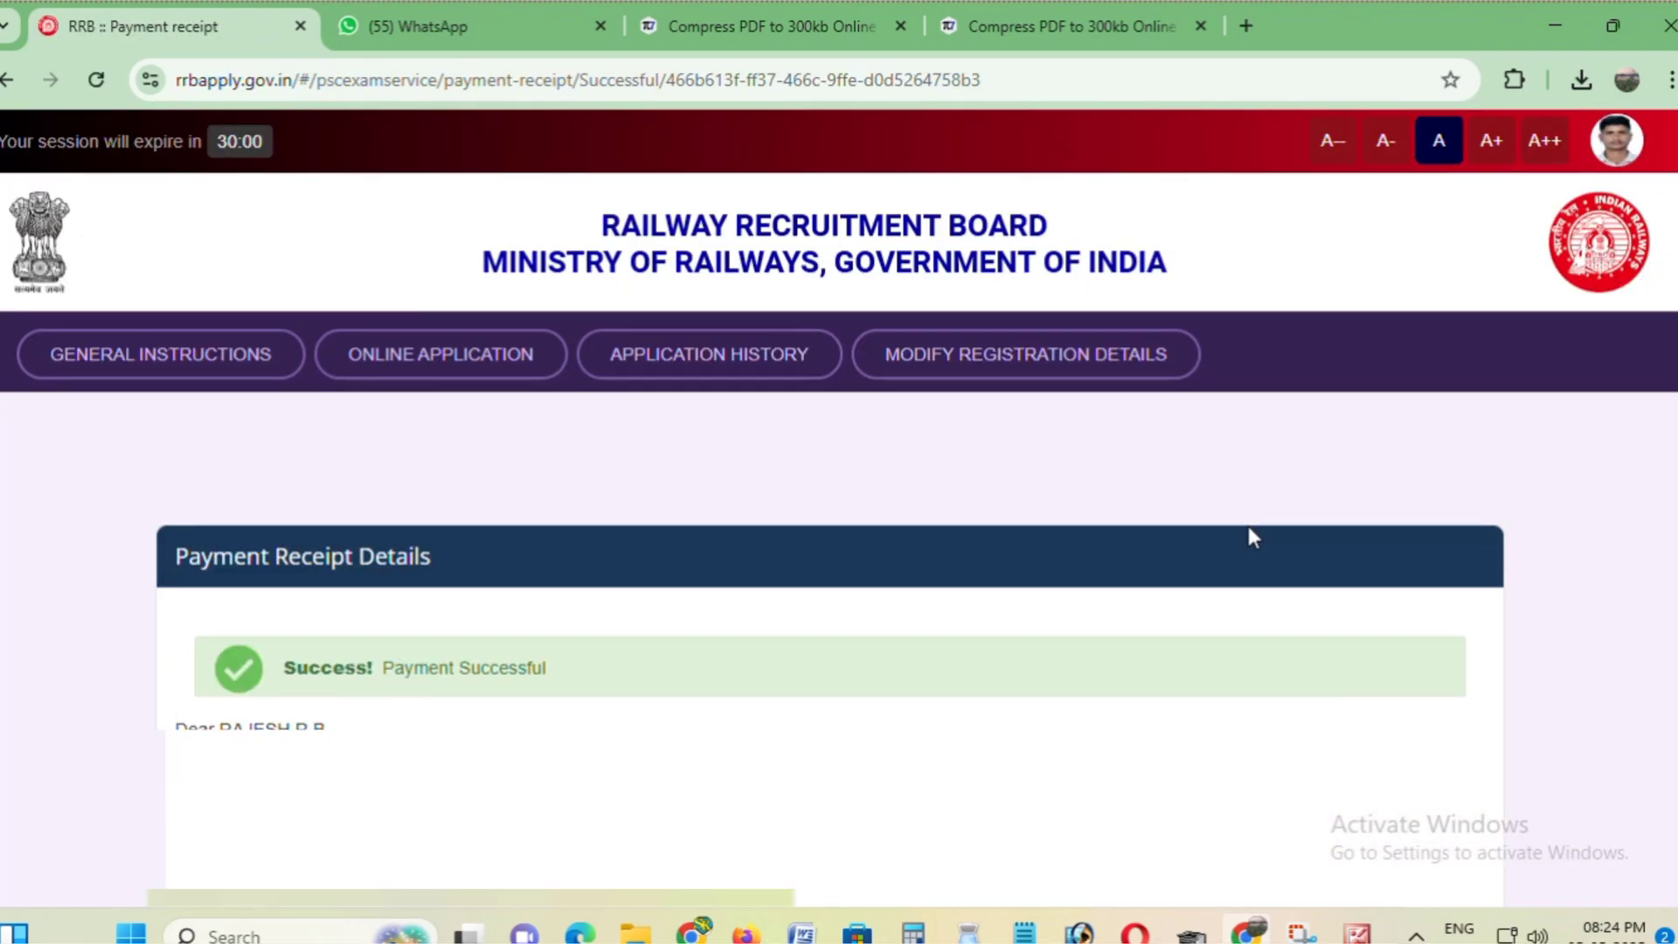
{"action": "scroll", "coordinate": [936, 469], "scroll_direction": "down", "scroll_amount": 3}
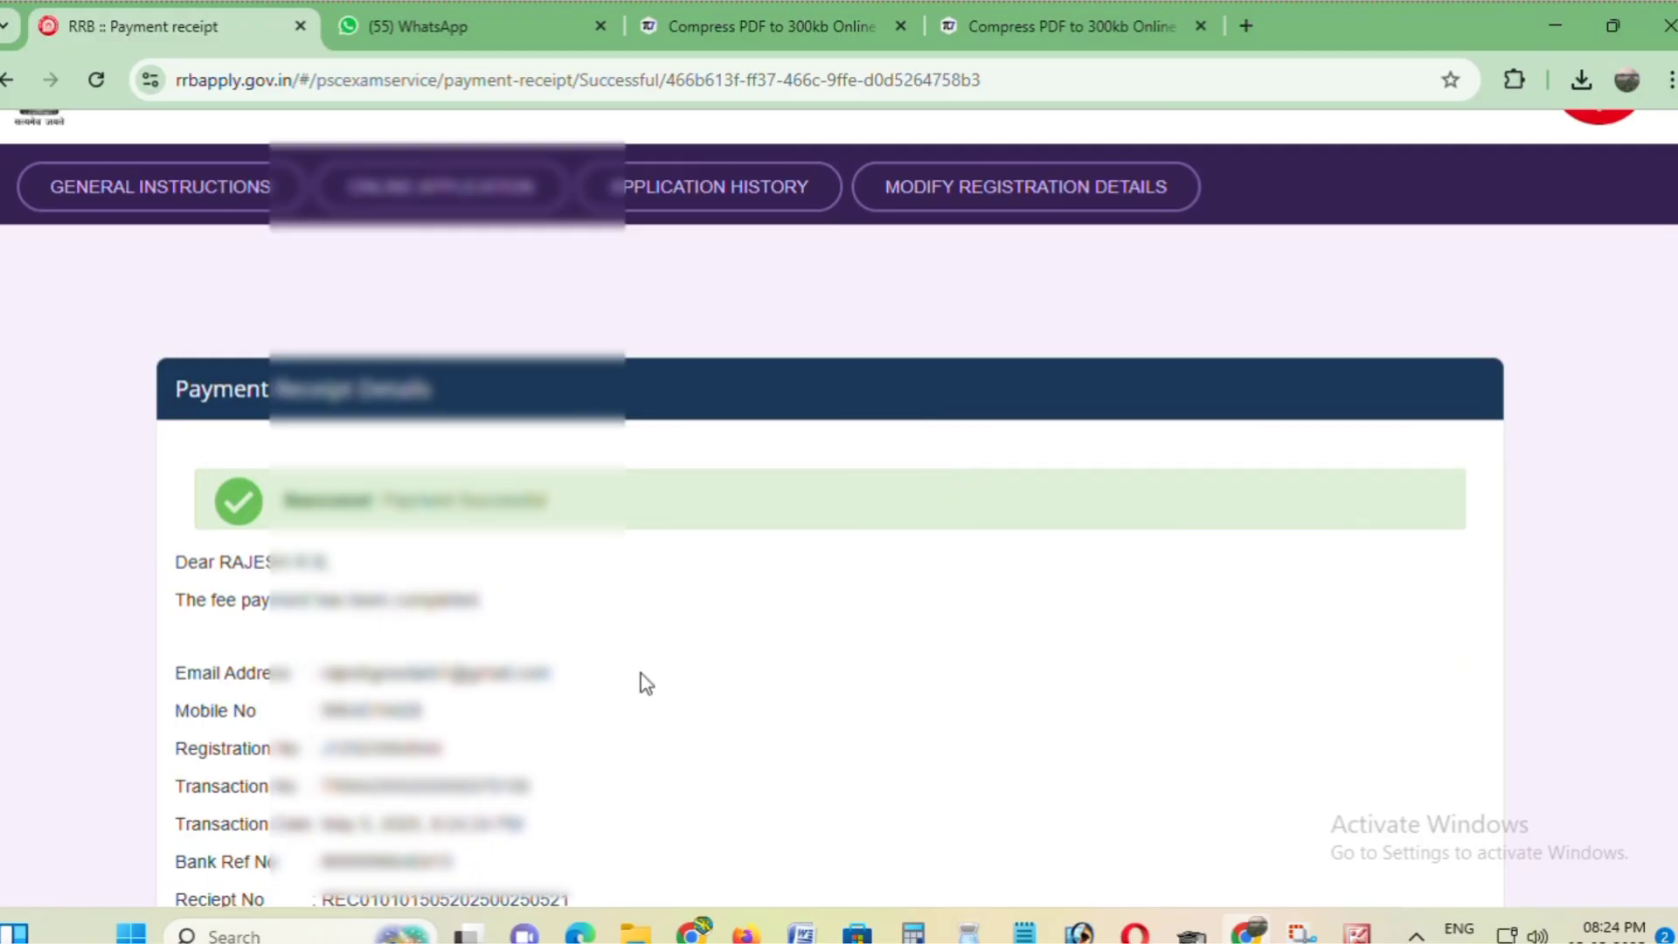
{"action": "scroll", "coordinate": [642, 677], "scroll_direction": "down", "scroll_amount": 2}
{"action": "scroll", "coordinate": [651, 680], "scroll_direction": "down", "scroll_amount": 2}
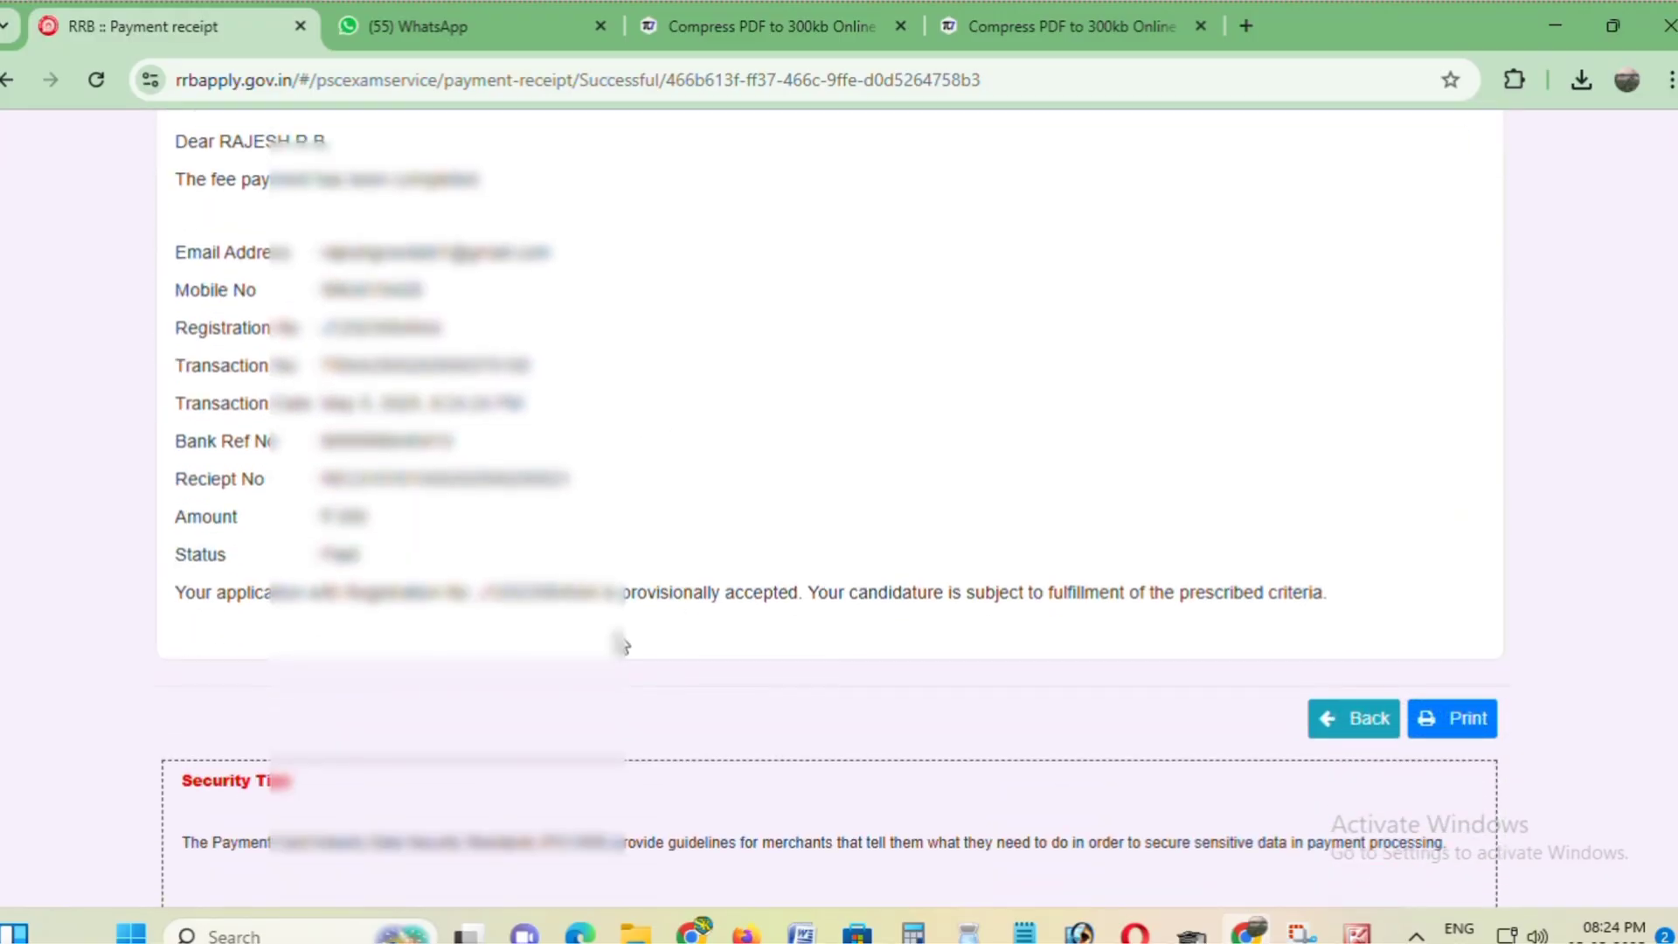
{"action": "scroll", "coordinate": [463, 668], "scroll_direction": "down", "scroll_amount": 3}
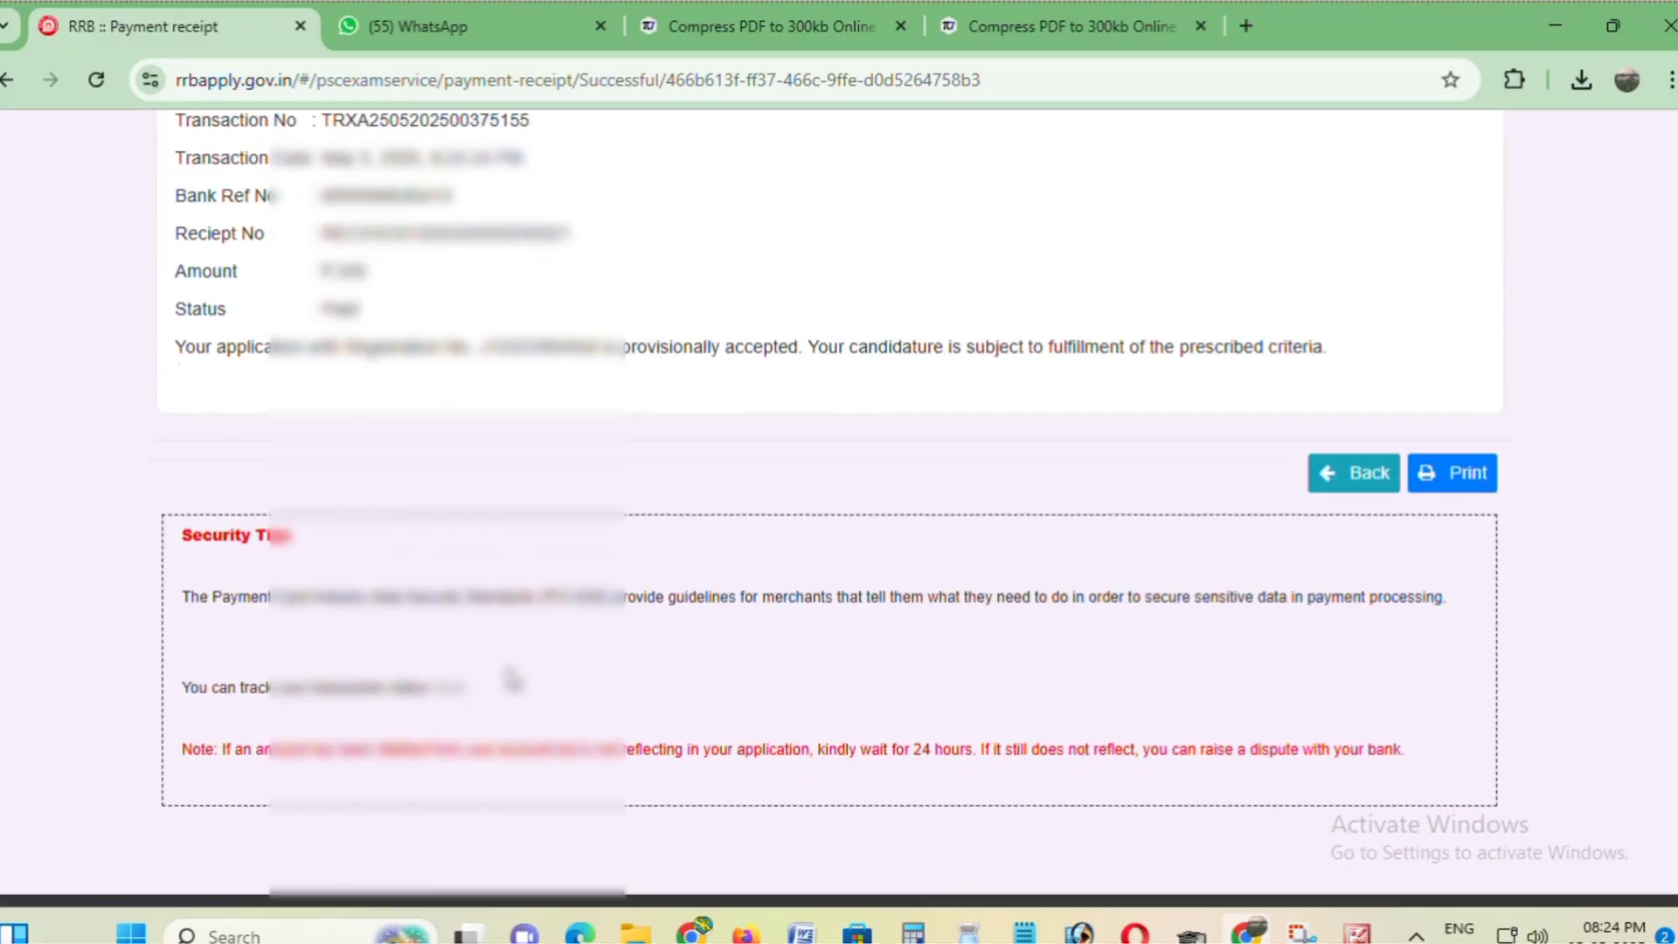
{"action": "scroll", "coordinate": [669, 516], "scroll_direction": "up", "scroll_amount": 4}
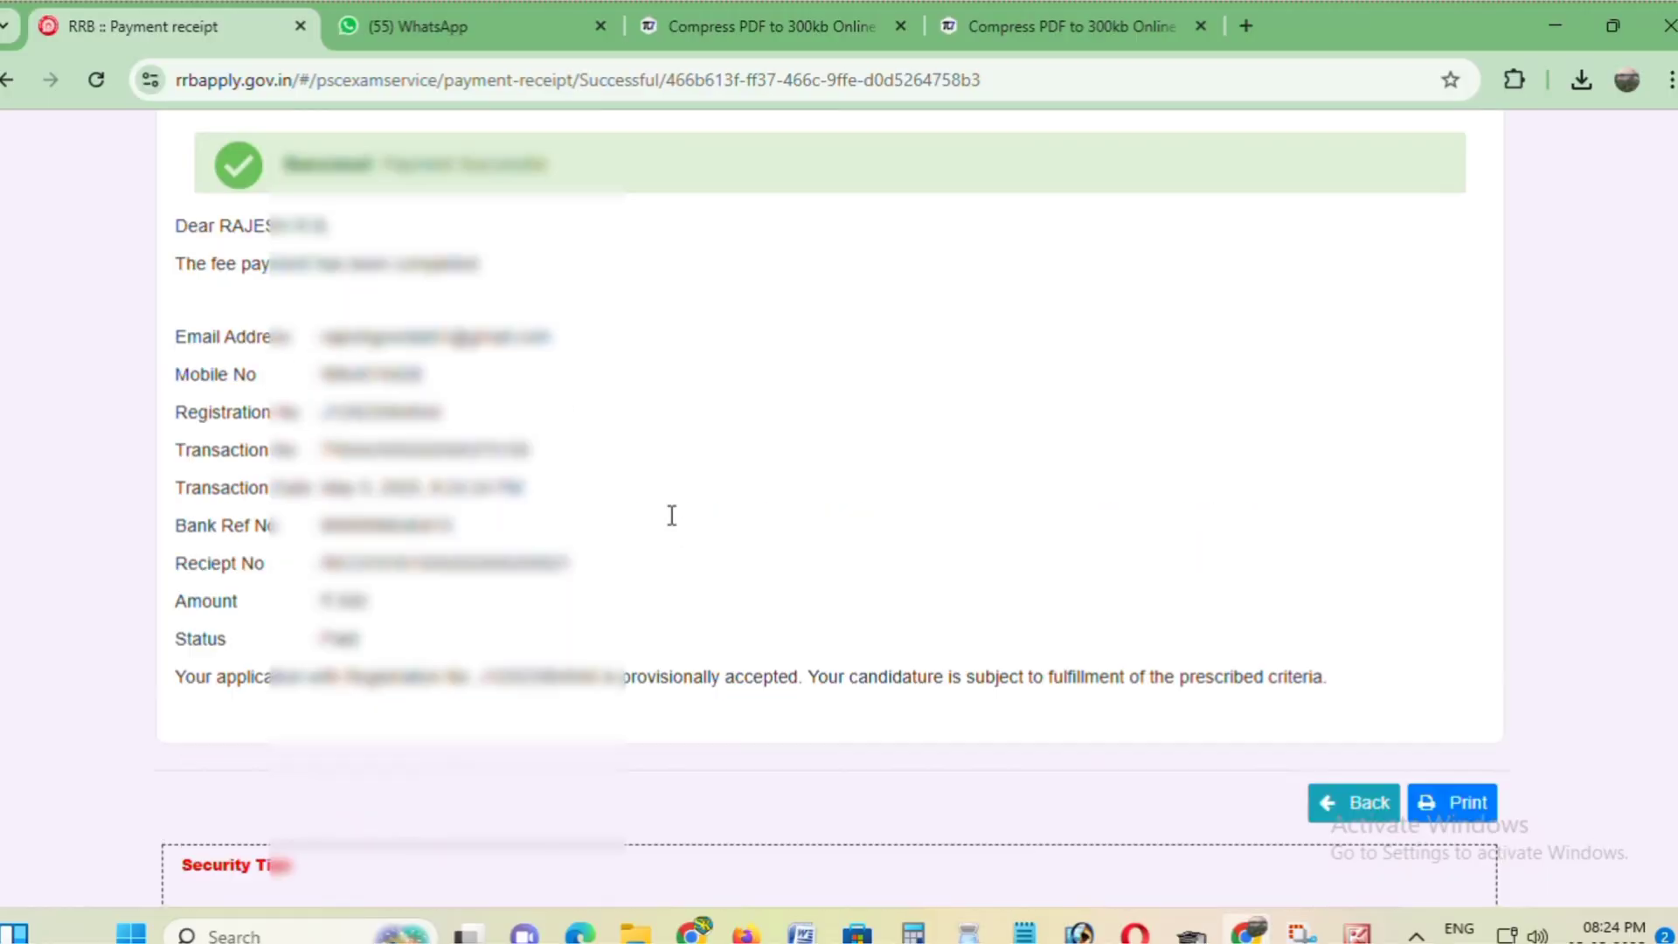
{"action": "left_click", "coordinate": [1453, 814]}
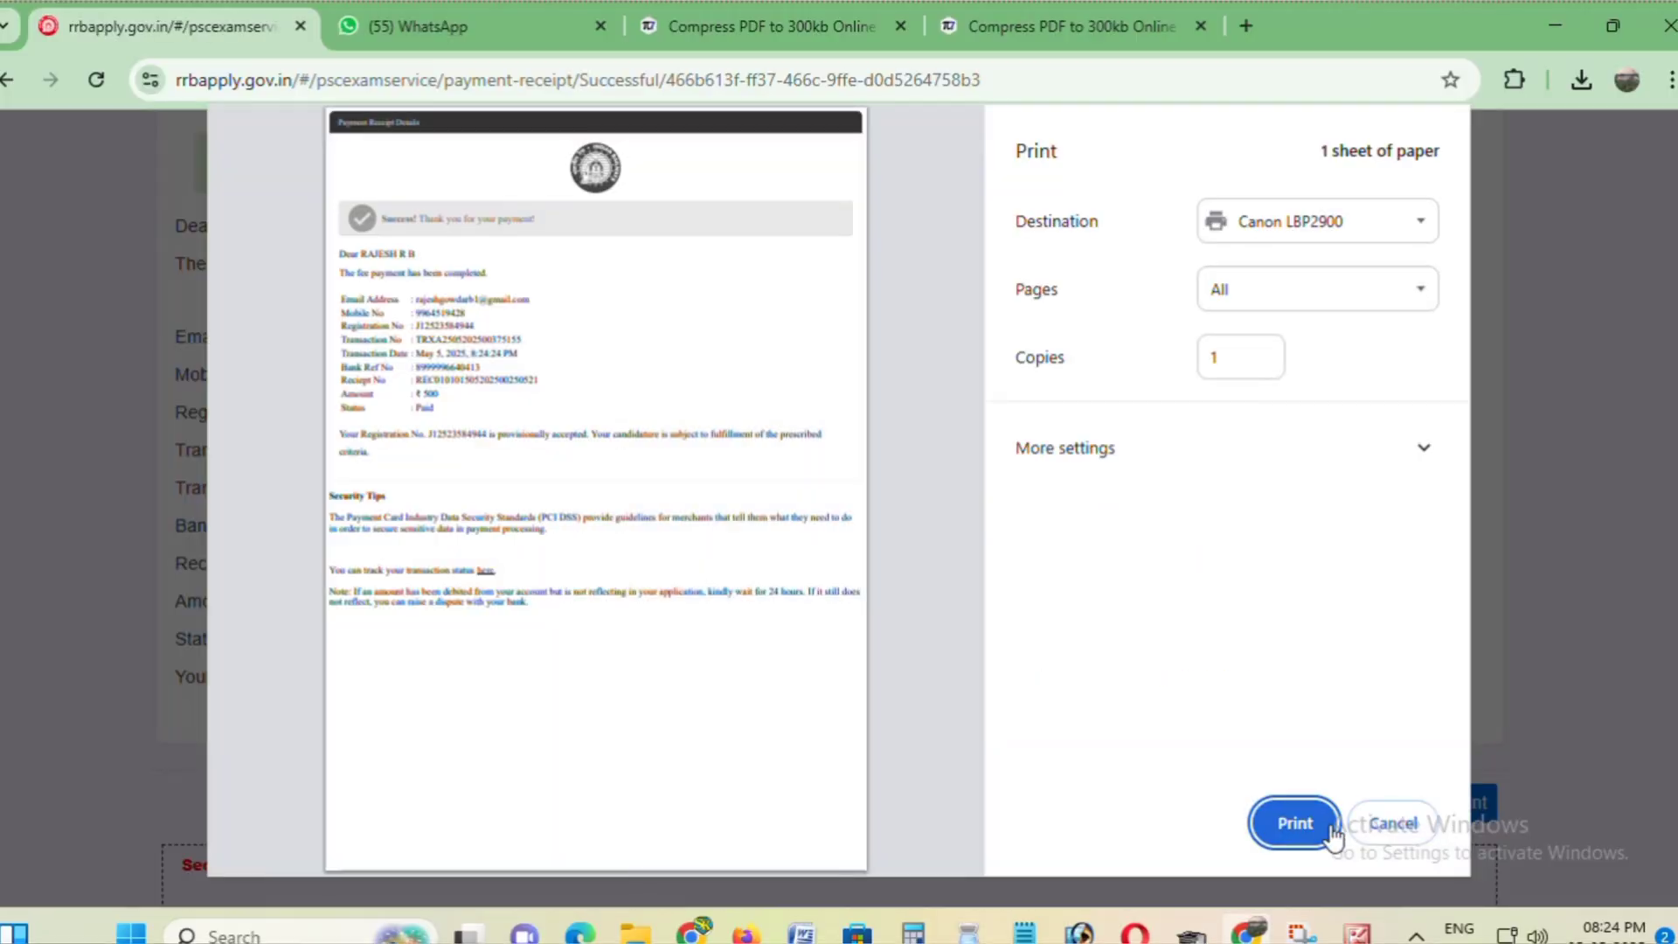
{"action": "left_click", "coordinate": [1391, 822]}
{"action": "scroll", "coordinate": [820, 722], "scroll_direction": "up", "scroll_amount": 1}
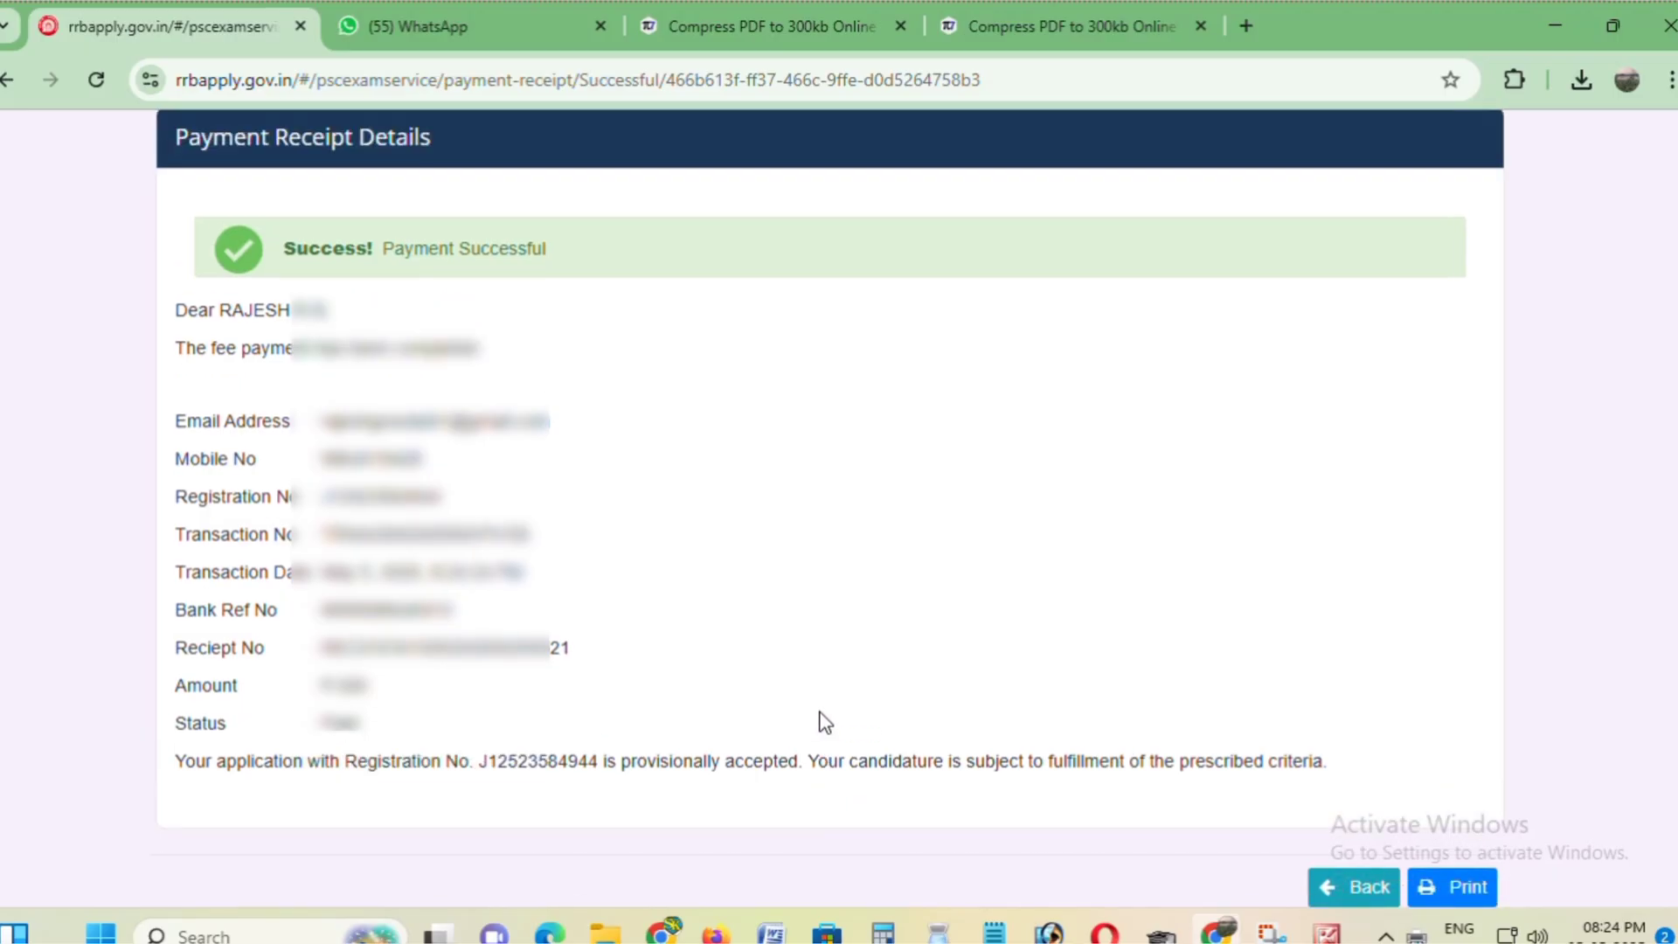
{"action": "scroll", "coordinate": [825, 718], "scroll_direction": "up", "scroll_amount": 2}
{"action": "scroll", "coordinate": [825, 719], "scroll_direction": "up", "scroll_amount": 1}
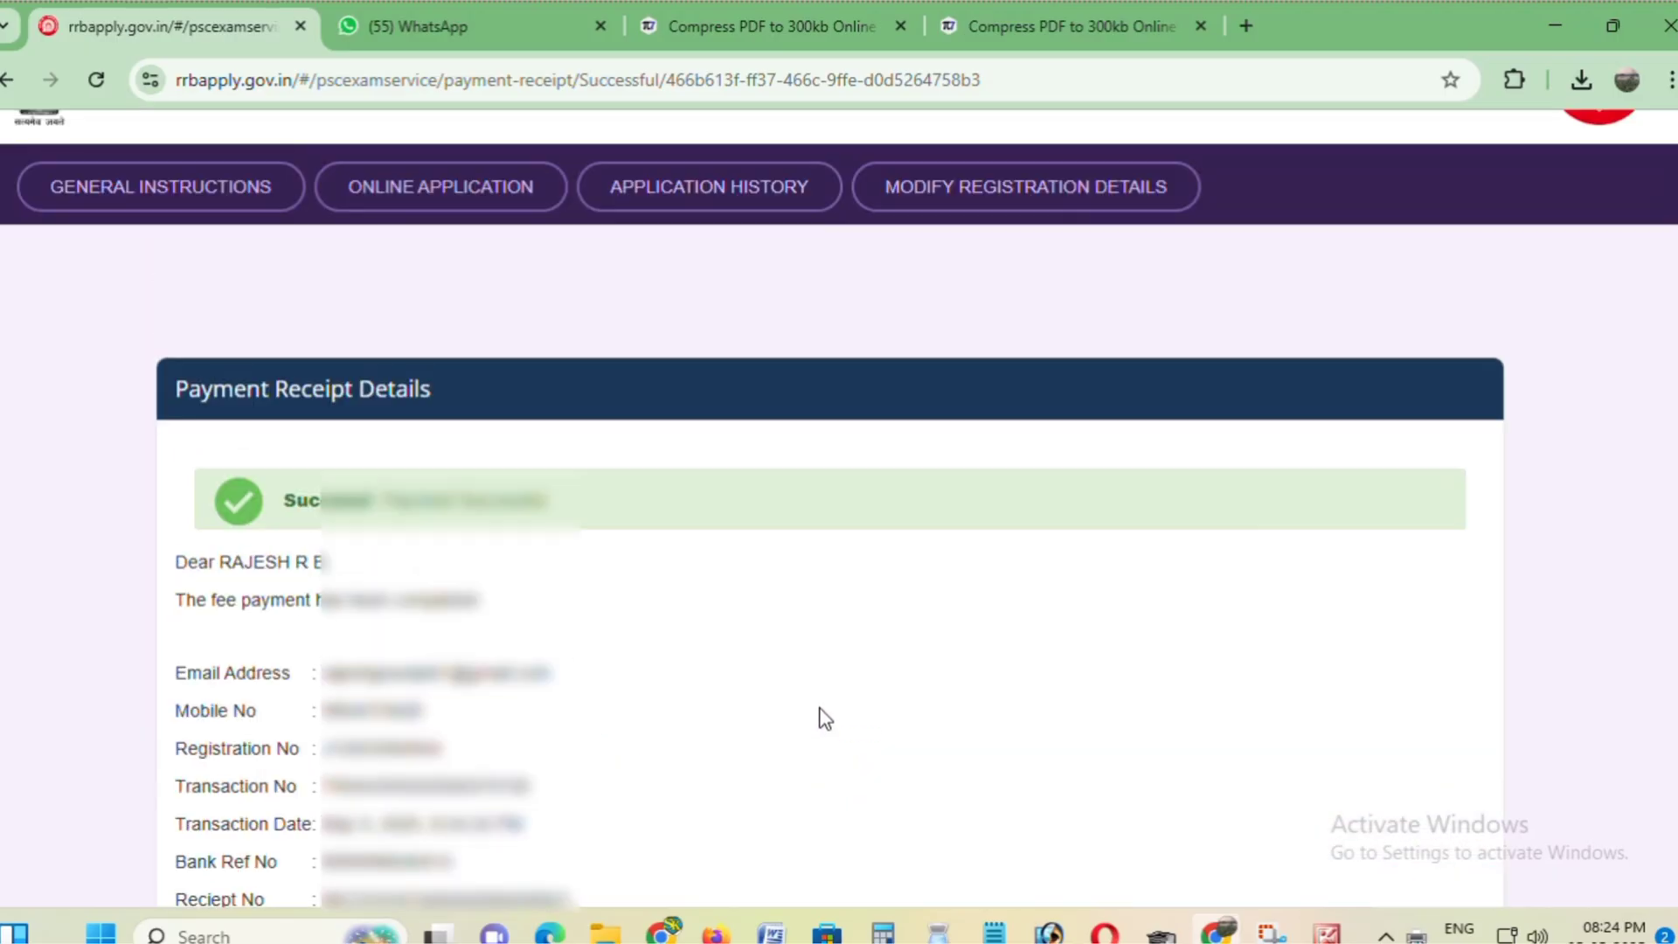
{"action": "scroll", "coordinate": [825, 718], "scroll_direction": "down", "scroll_amount": 2}
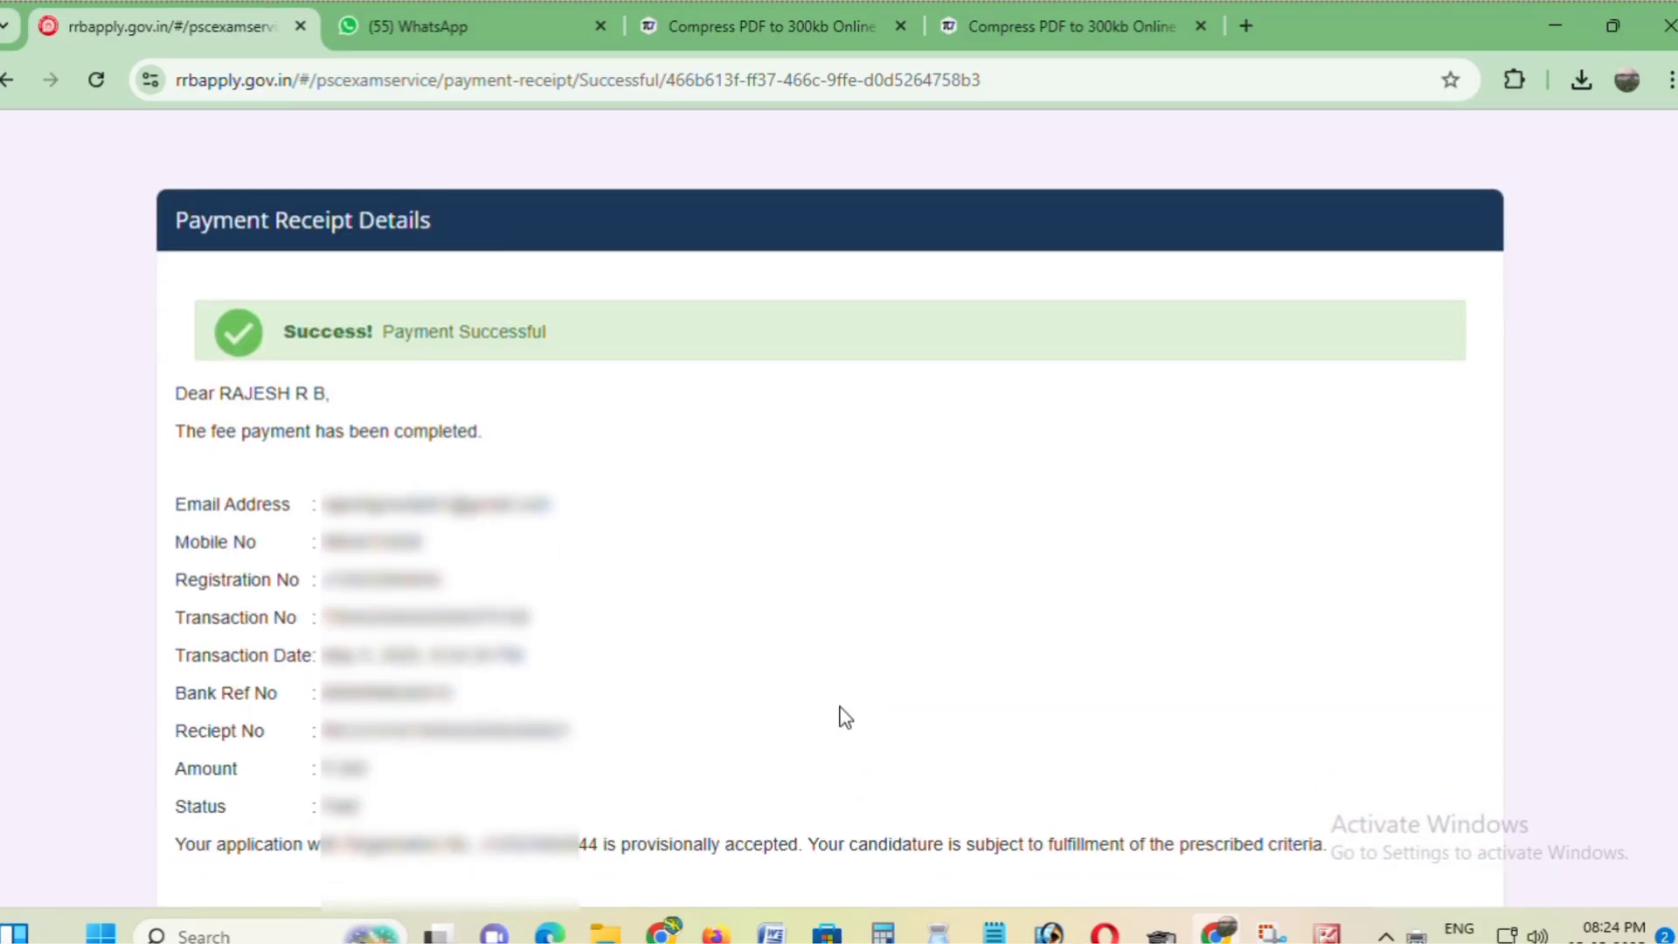